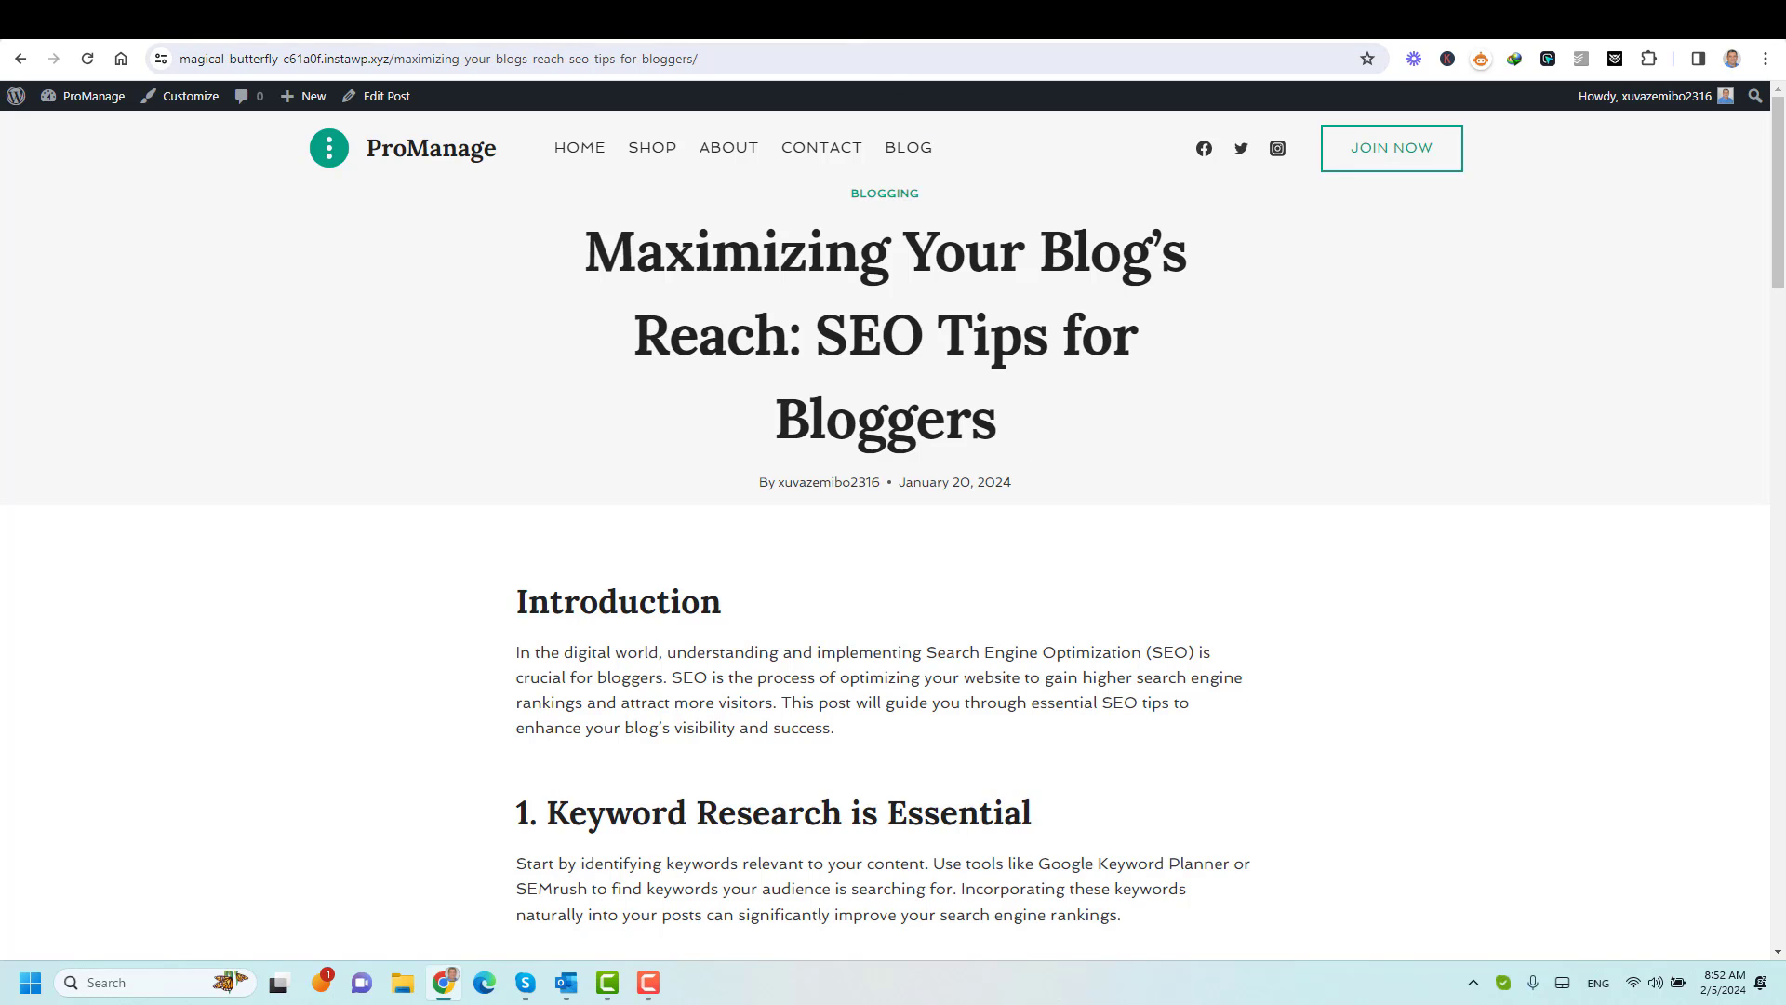
Switch to the Kadence demo post 'Self Discipline: Ultimate Guide For 2022' in the next tab.
key("ctrl+Tab")
key("ctrl+Tab")
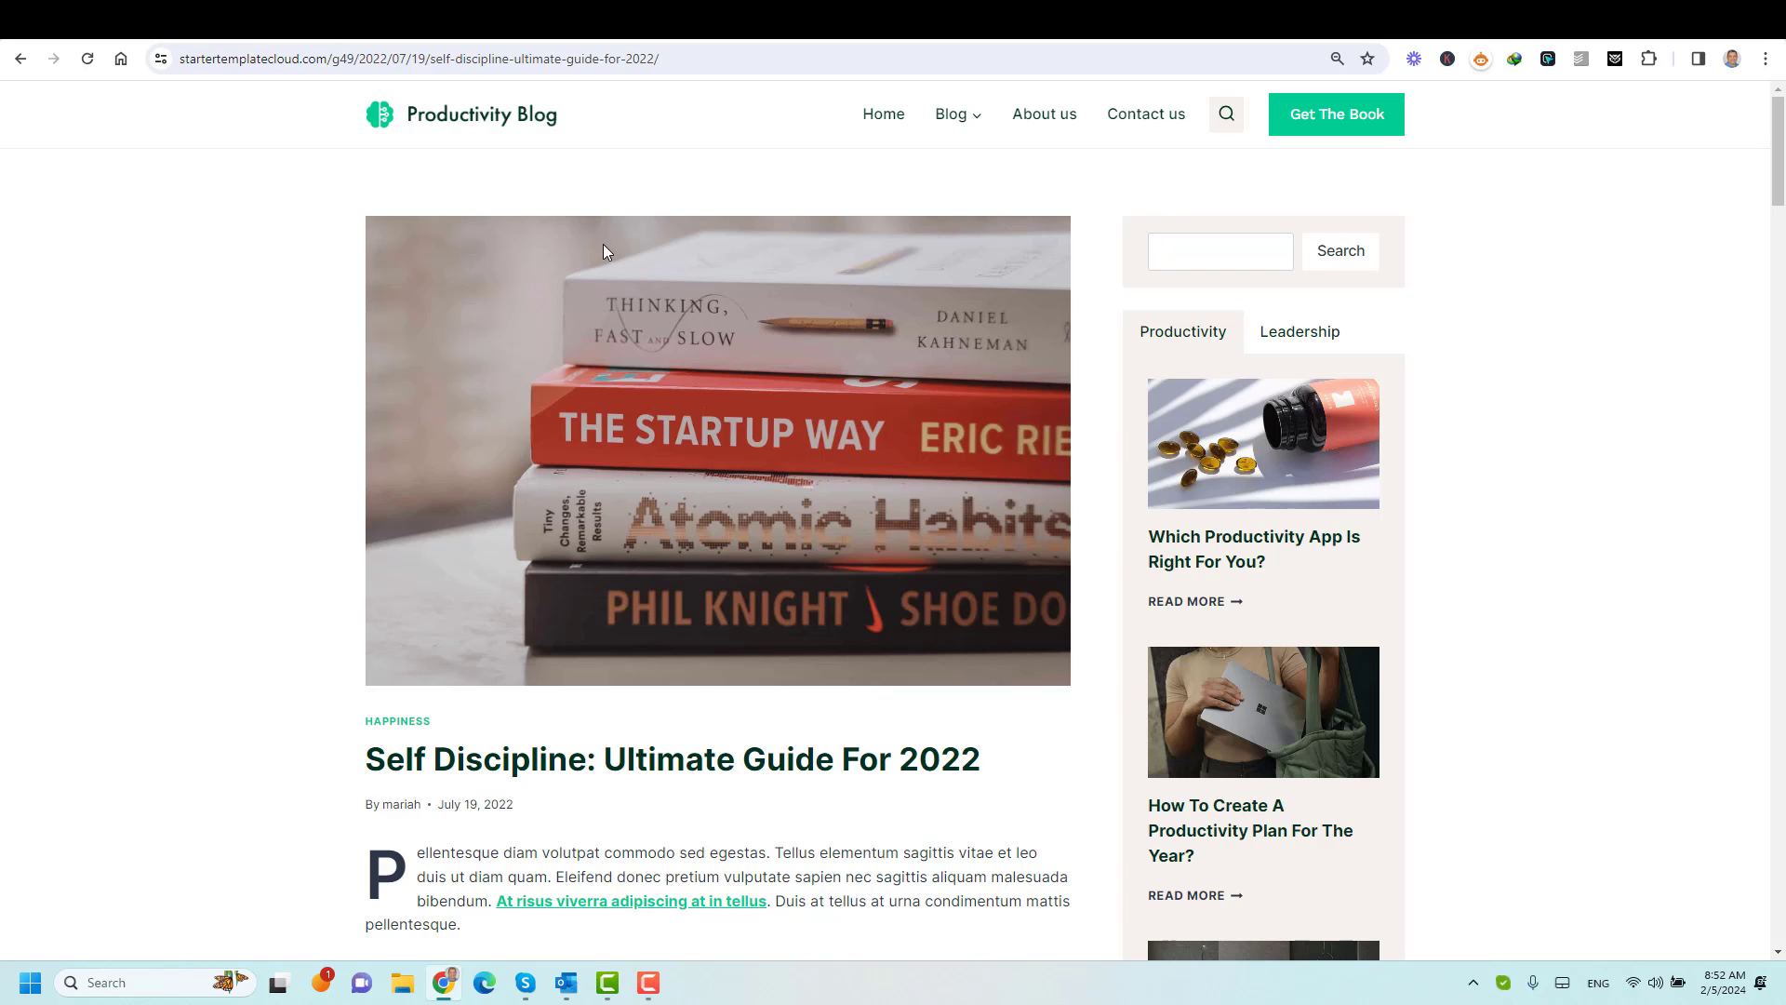
Highlight the demo post titles, including the Interior demo's Global influence post, and scroll to its body text.
double_click(738, 764)
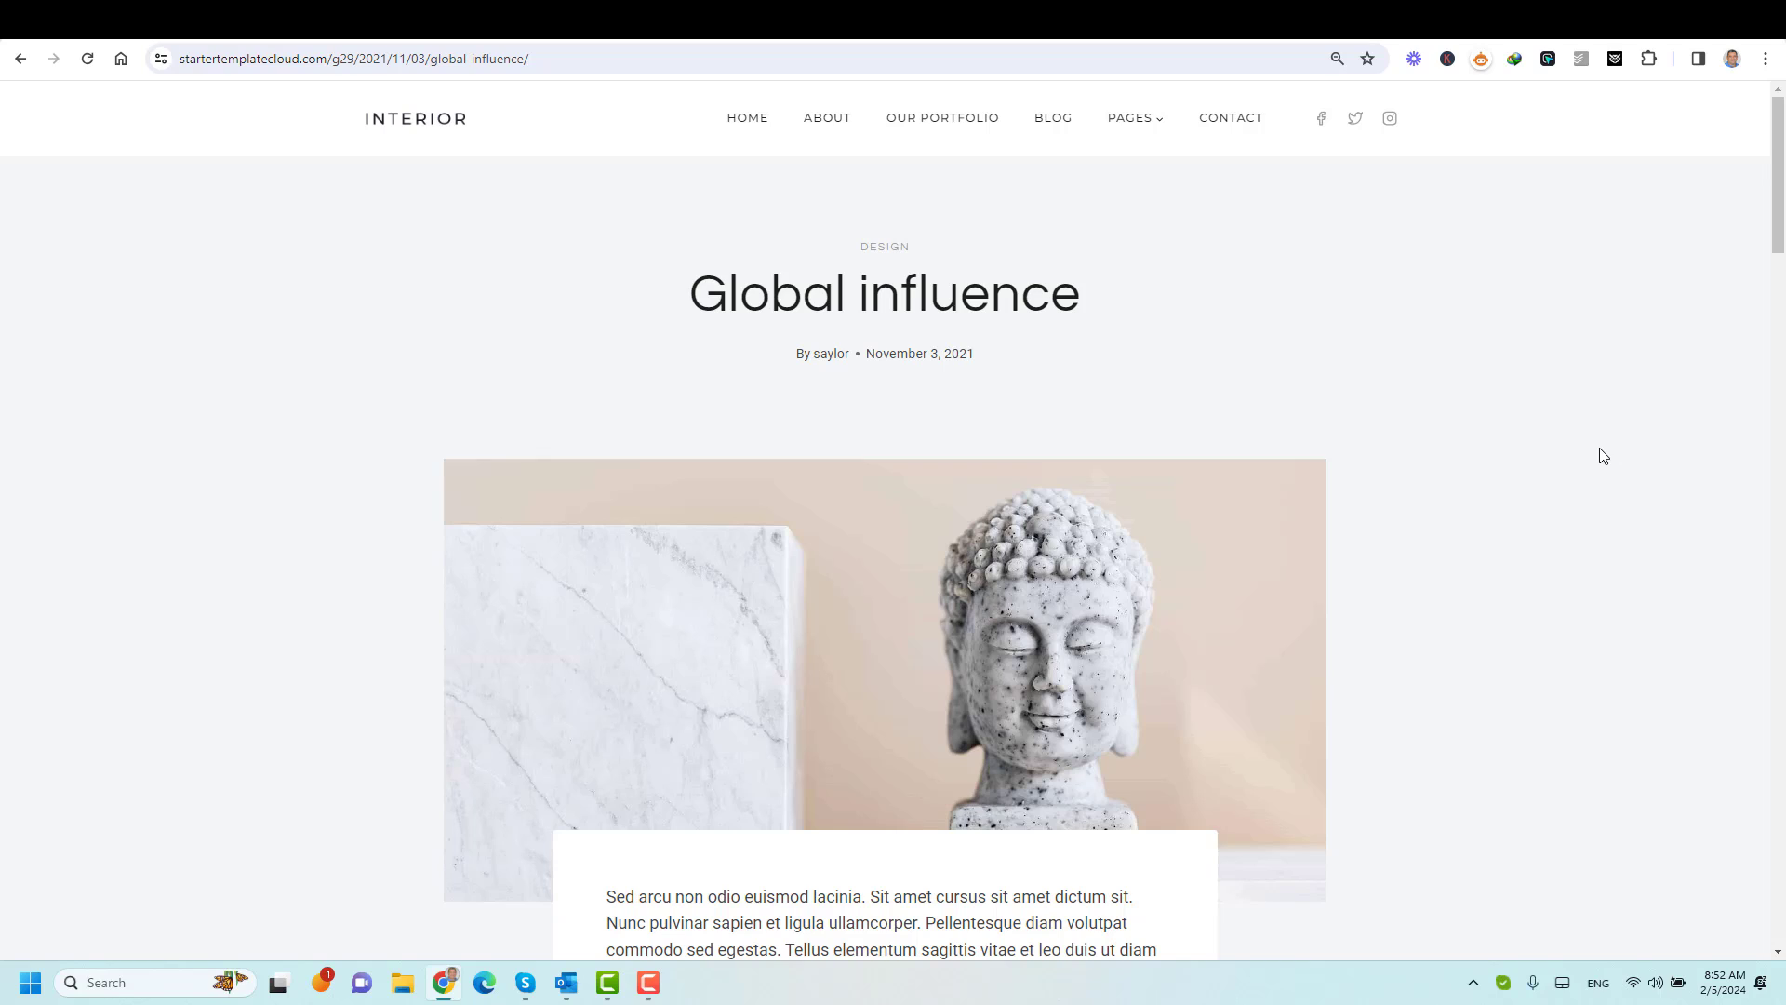
double_click(1020, 282)
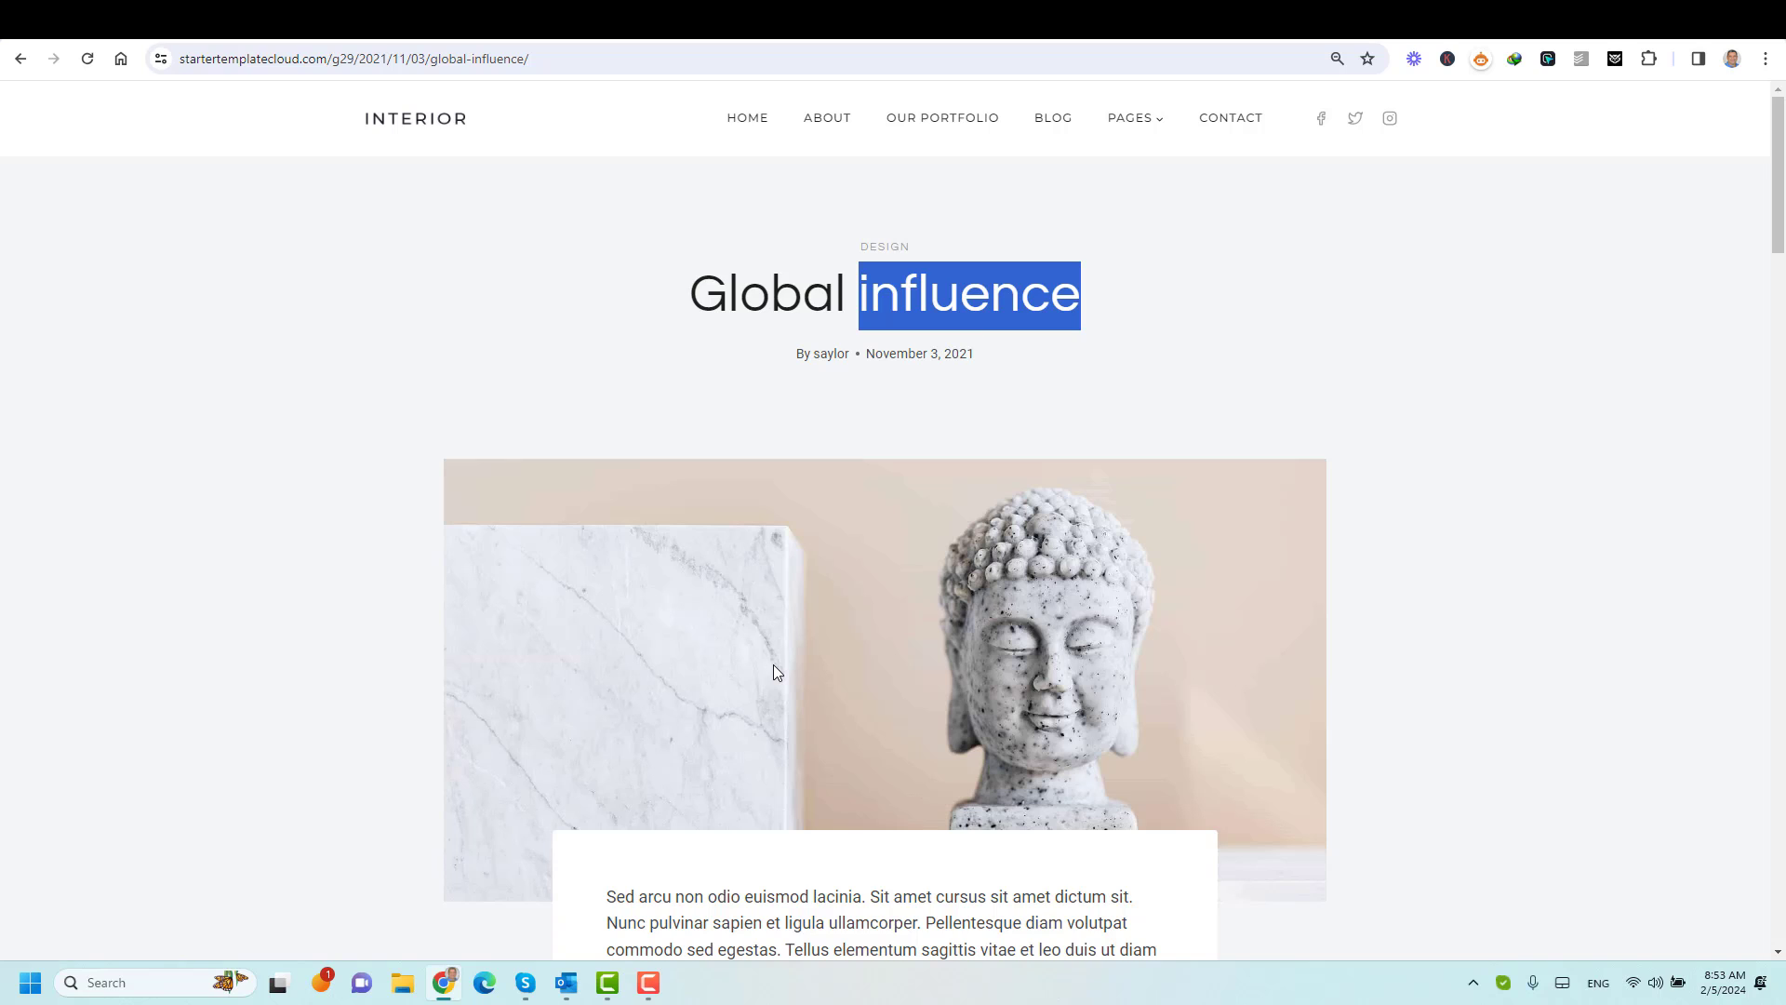
scroll(773, 664, "down", 4)
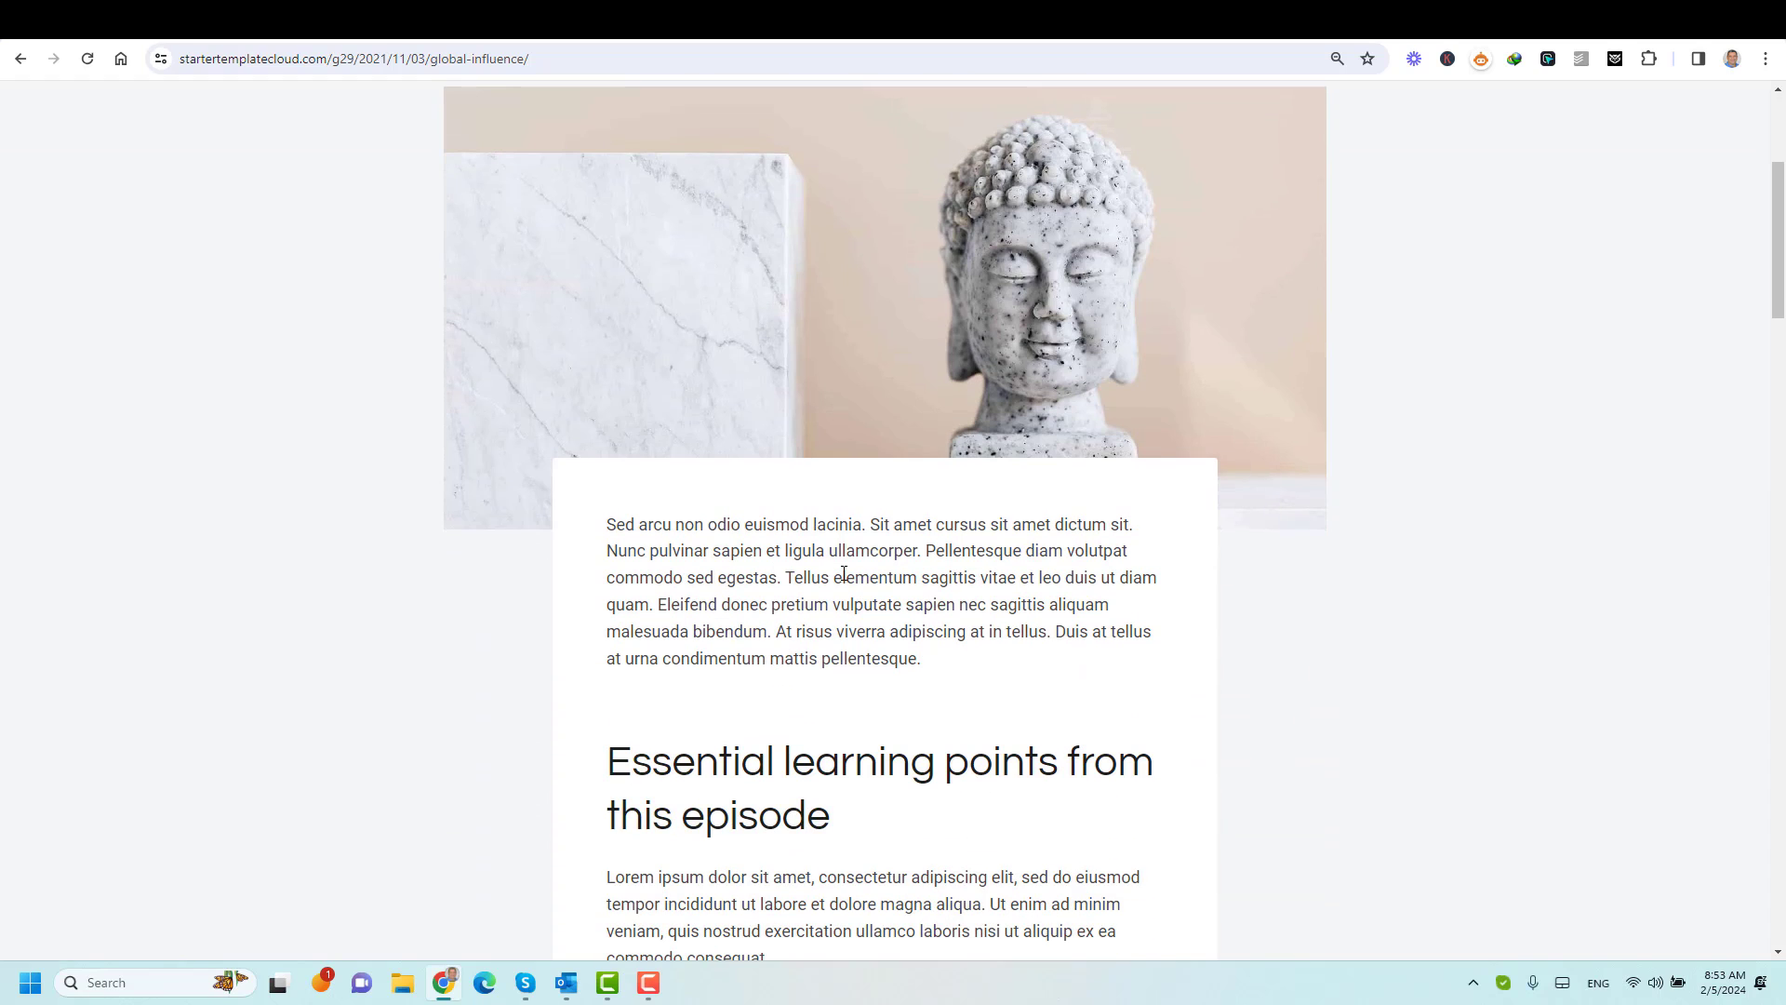
scroll(1221, 494, "down", 5)
scroll(1221, 494, "up", 5)
scroll(1224, 503, "up", 4)
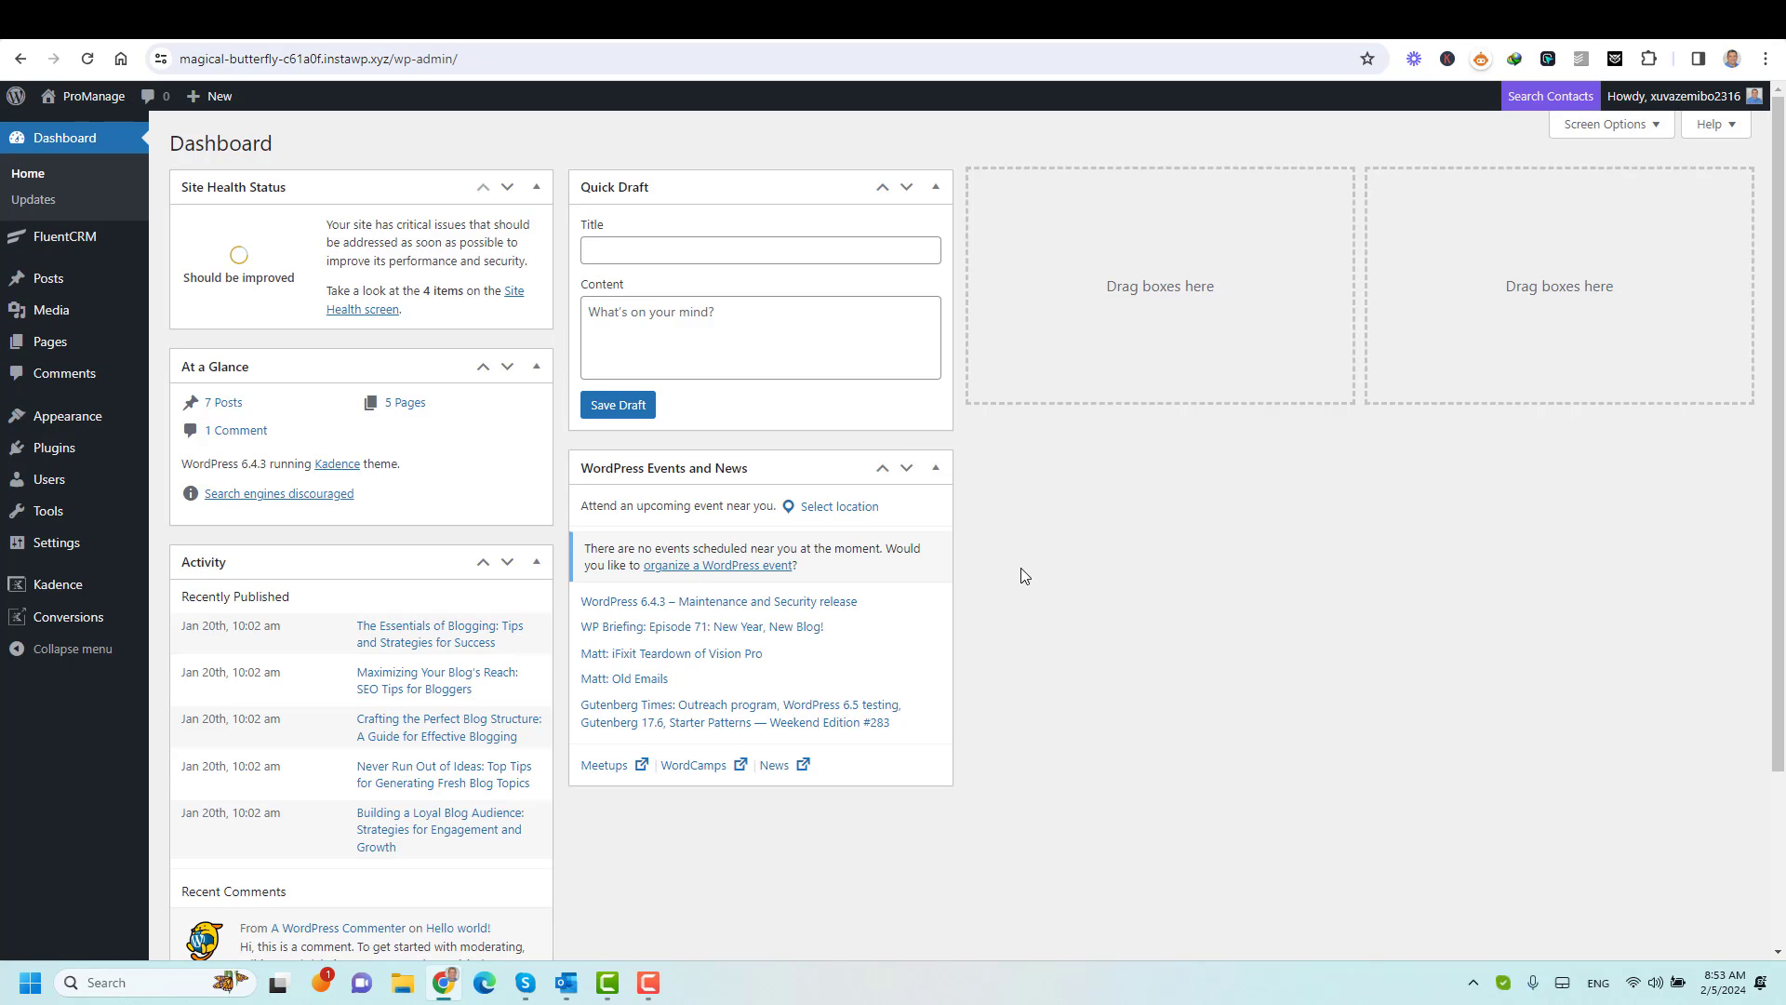
Go back to the live ProManage post 'Maximizing Your Blog's Reach: SEO Tips for Bloggers'.
mouse_move(89, 424)
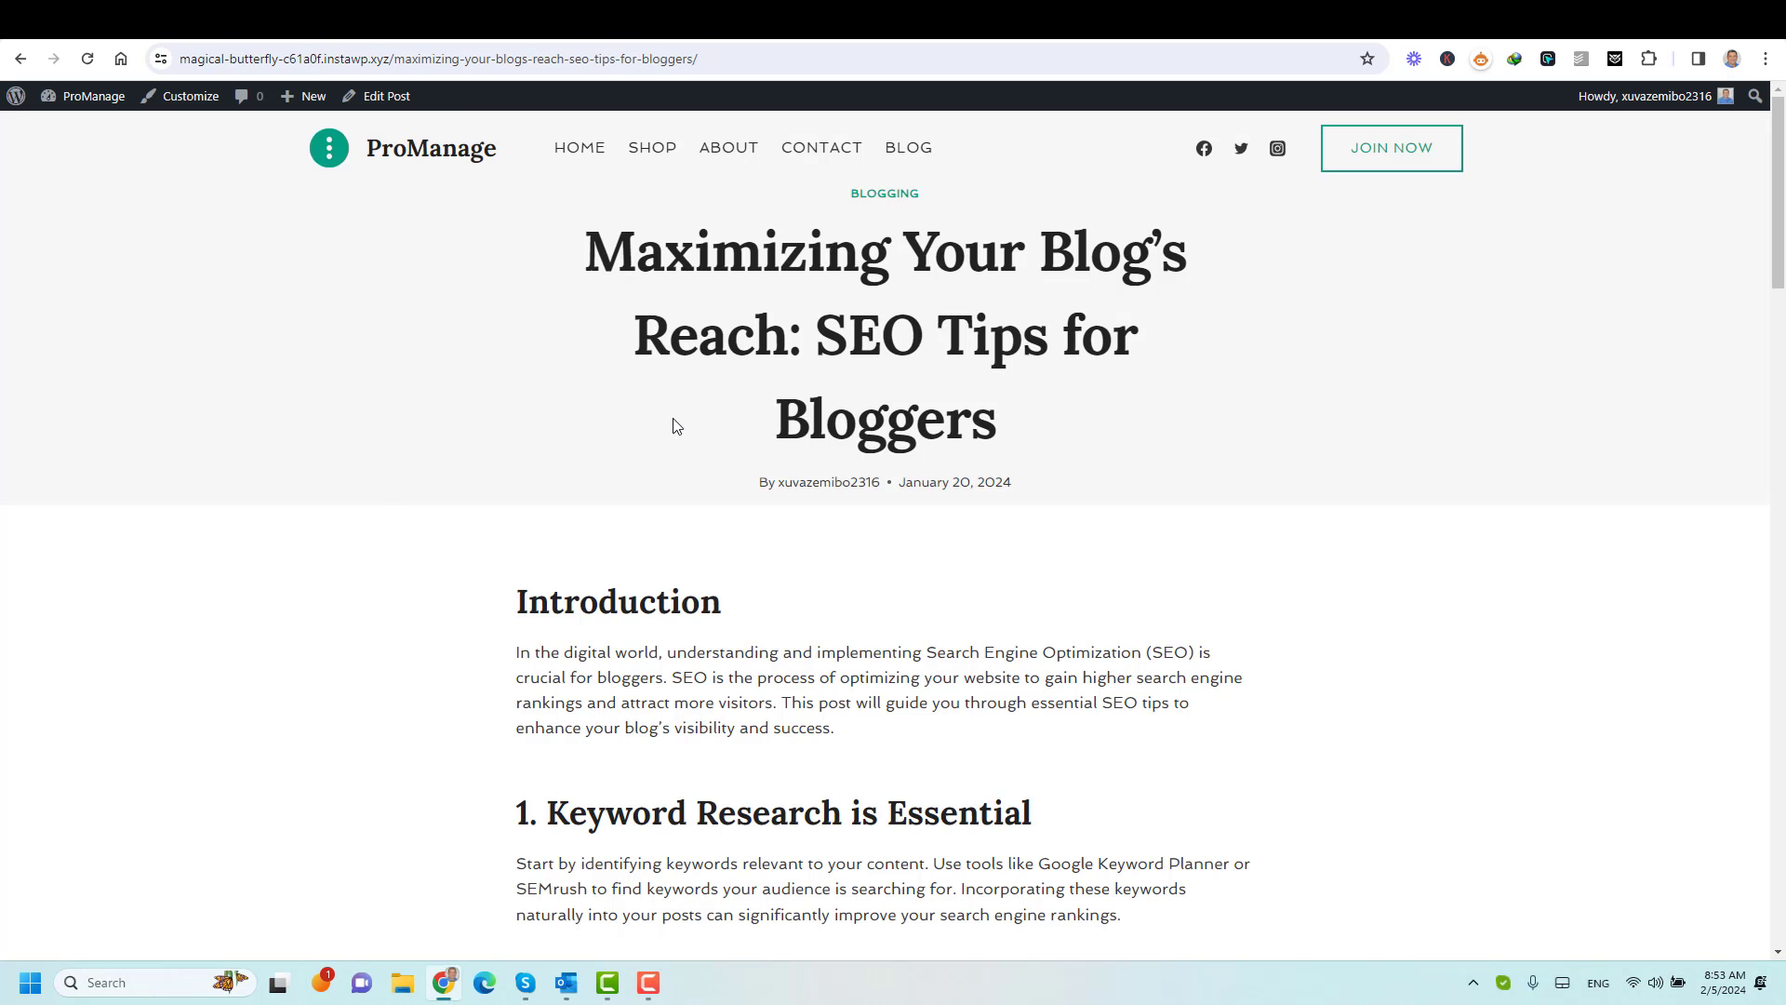
Open the Customizer's Posts/Pages Layout > Single Post Layout settings for the SEO tips post.
left_click(186, 96)
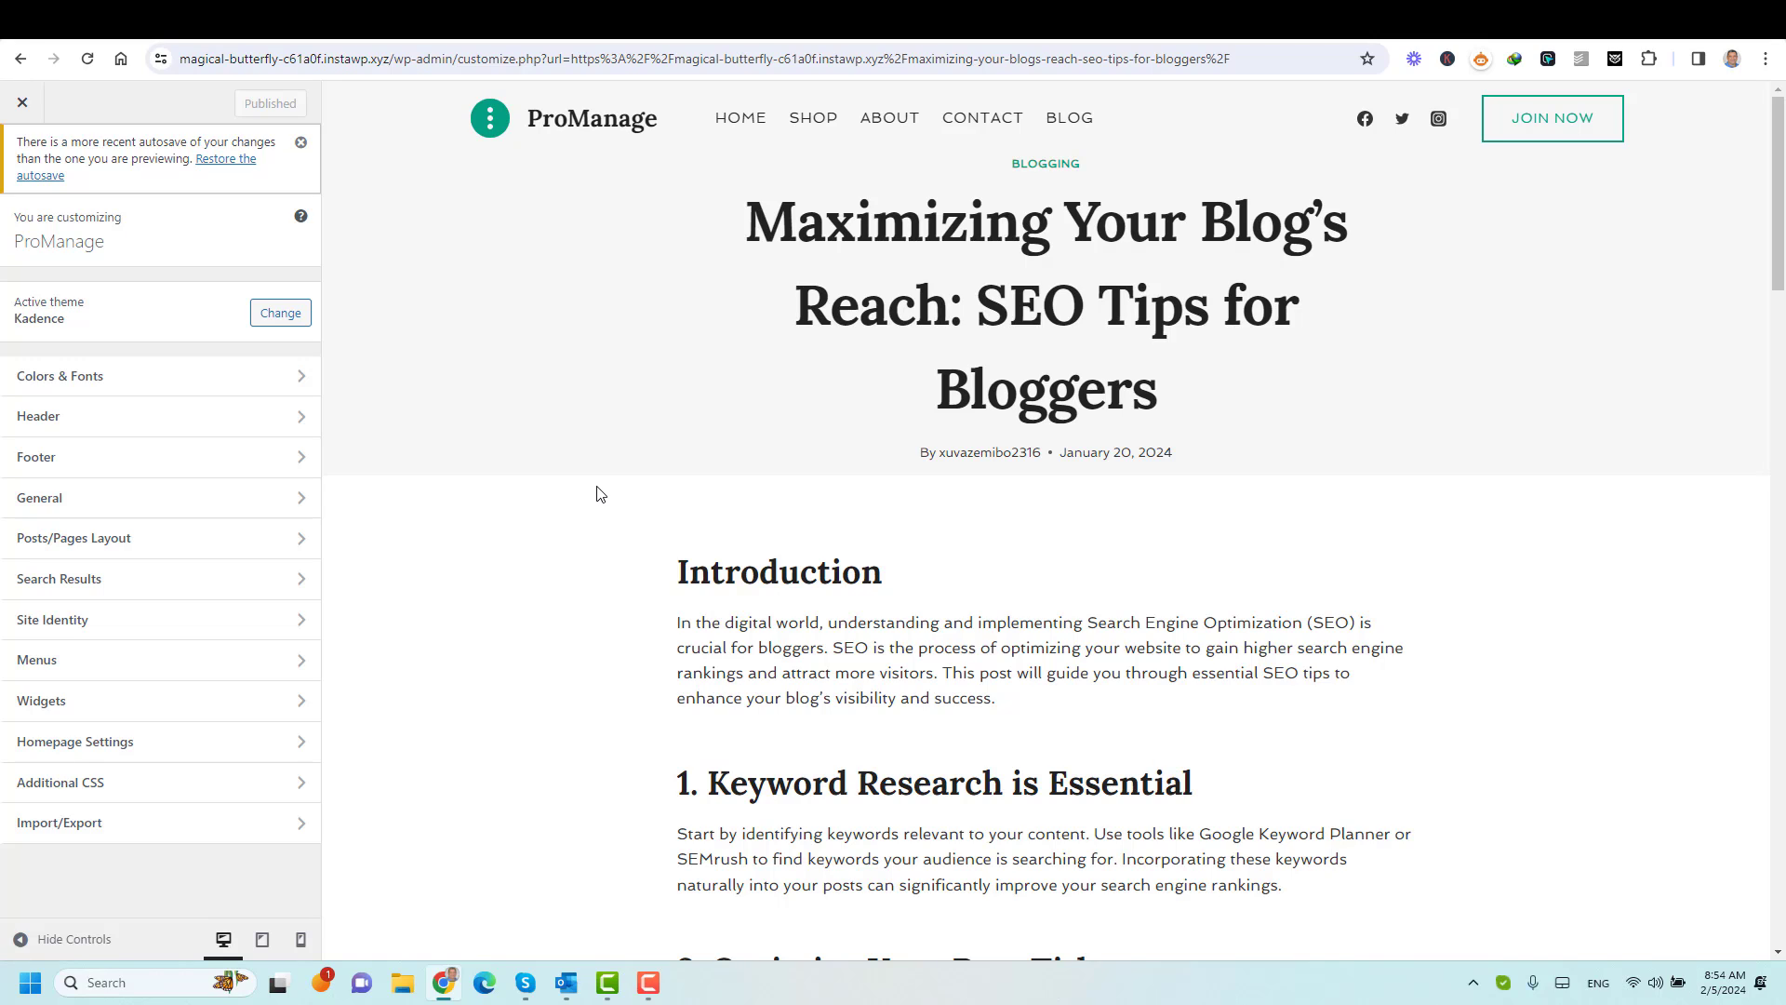
left_click(34, 546)
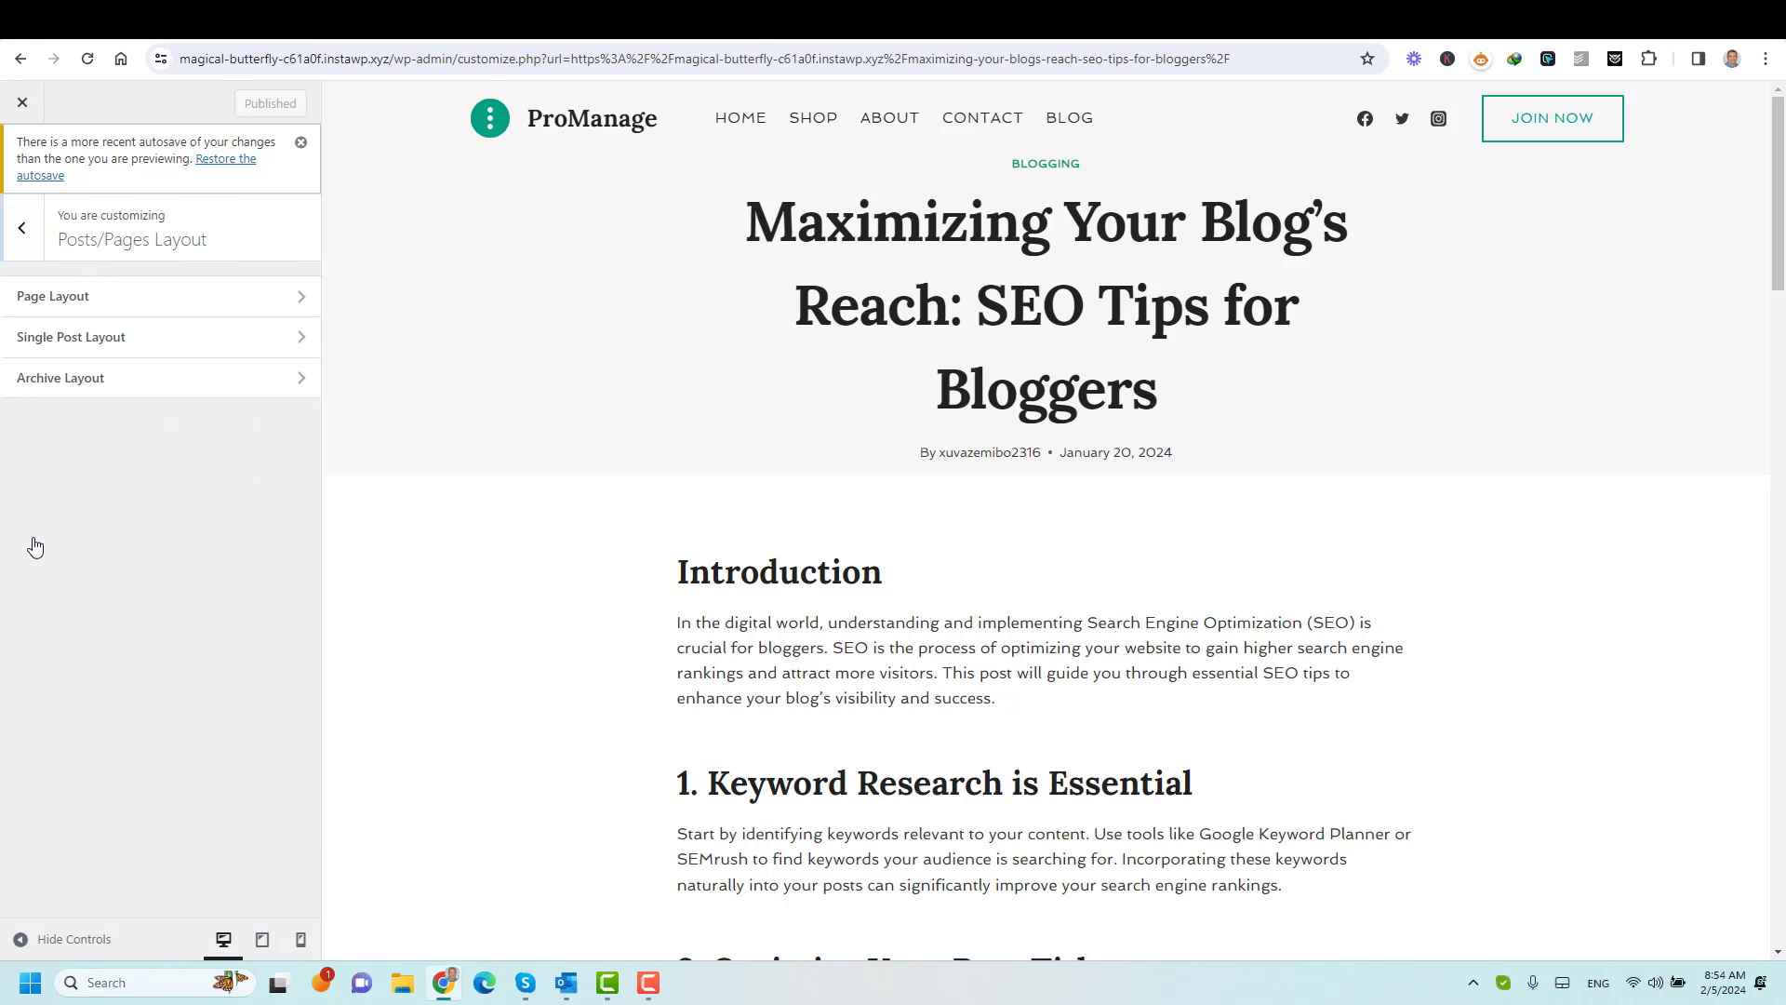
left_click(80, 344)
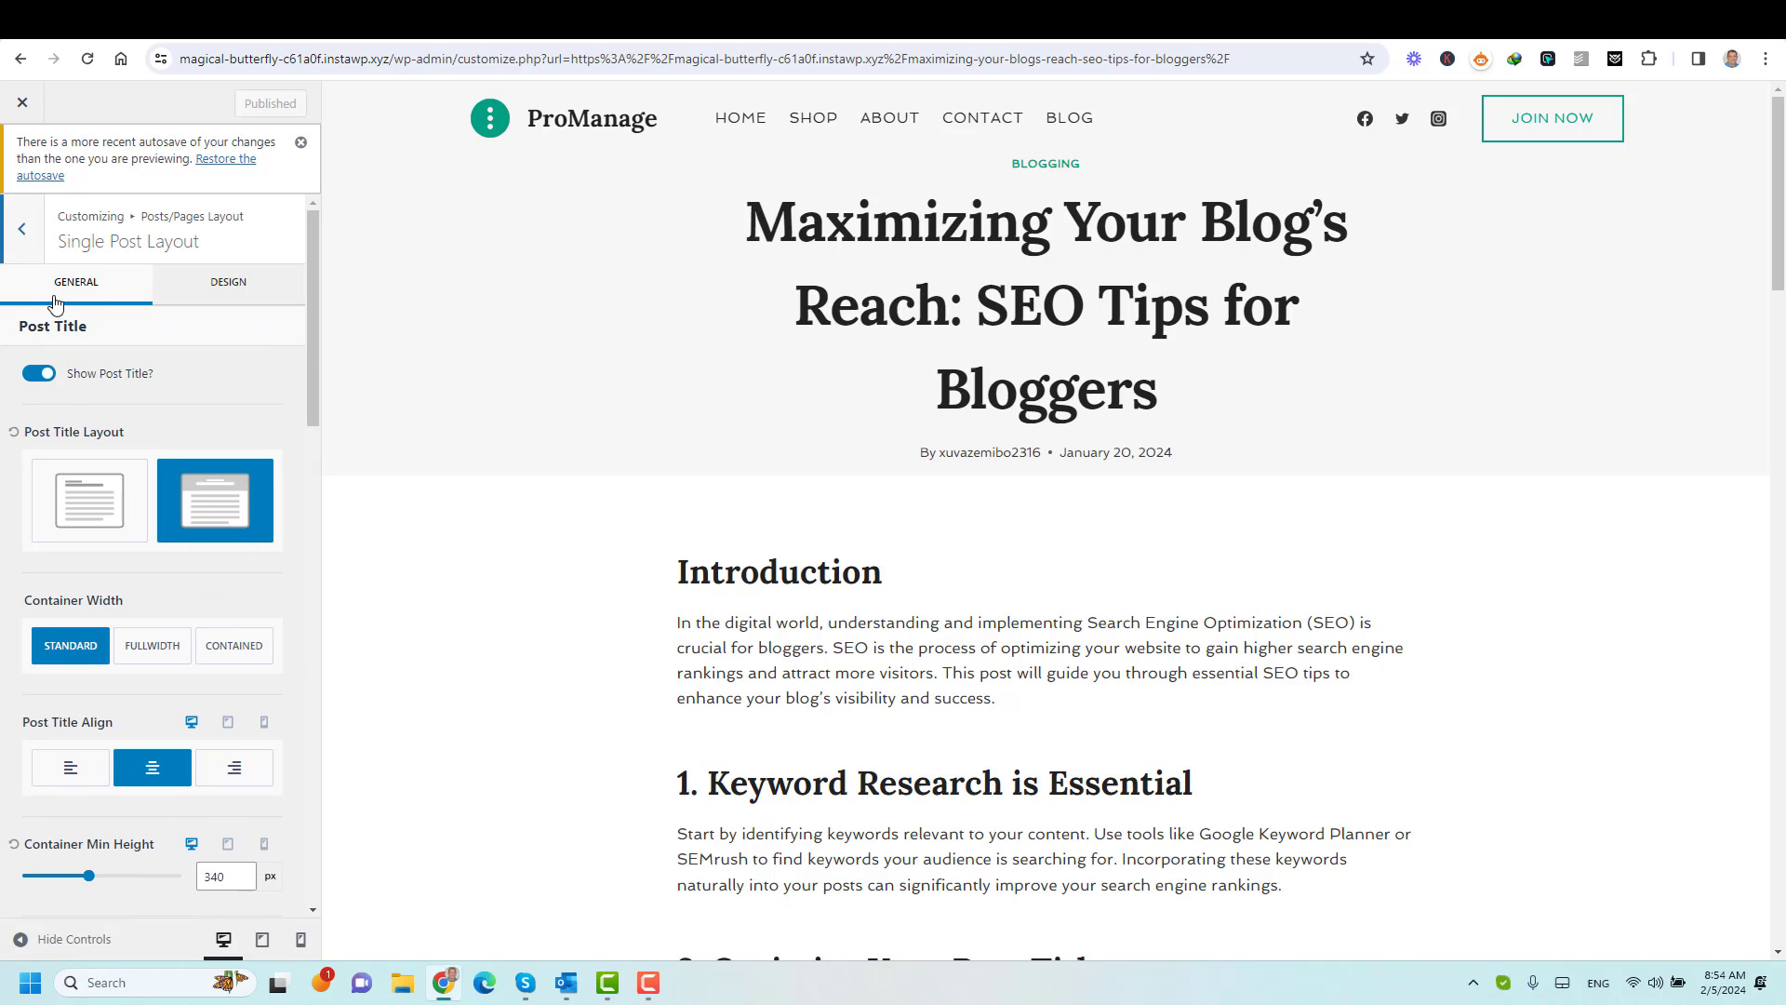
Compare the General and Design tabs, ending on the General Post Title options.
left_click(219, 283)
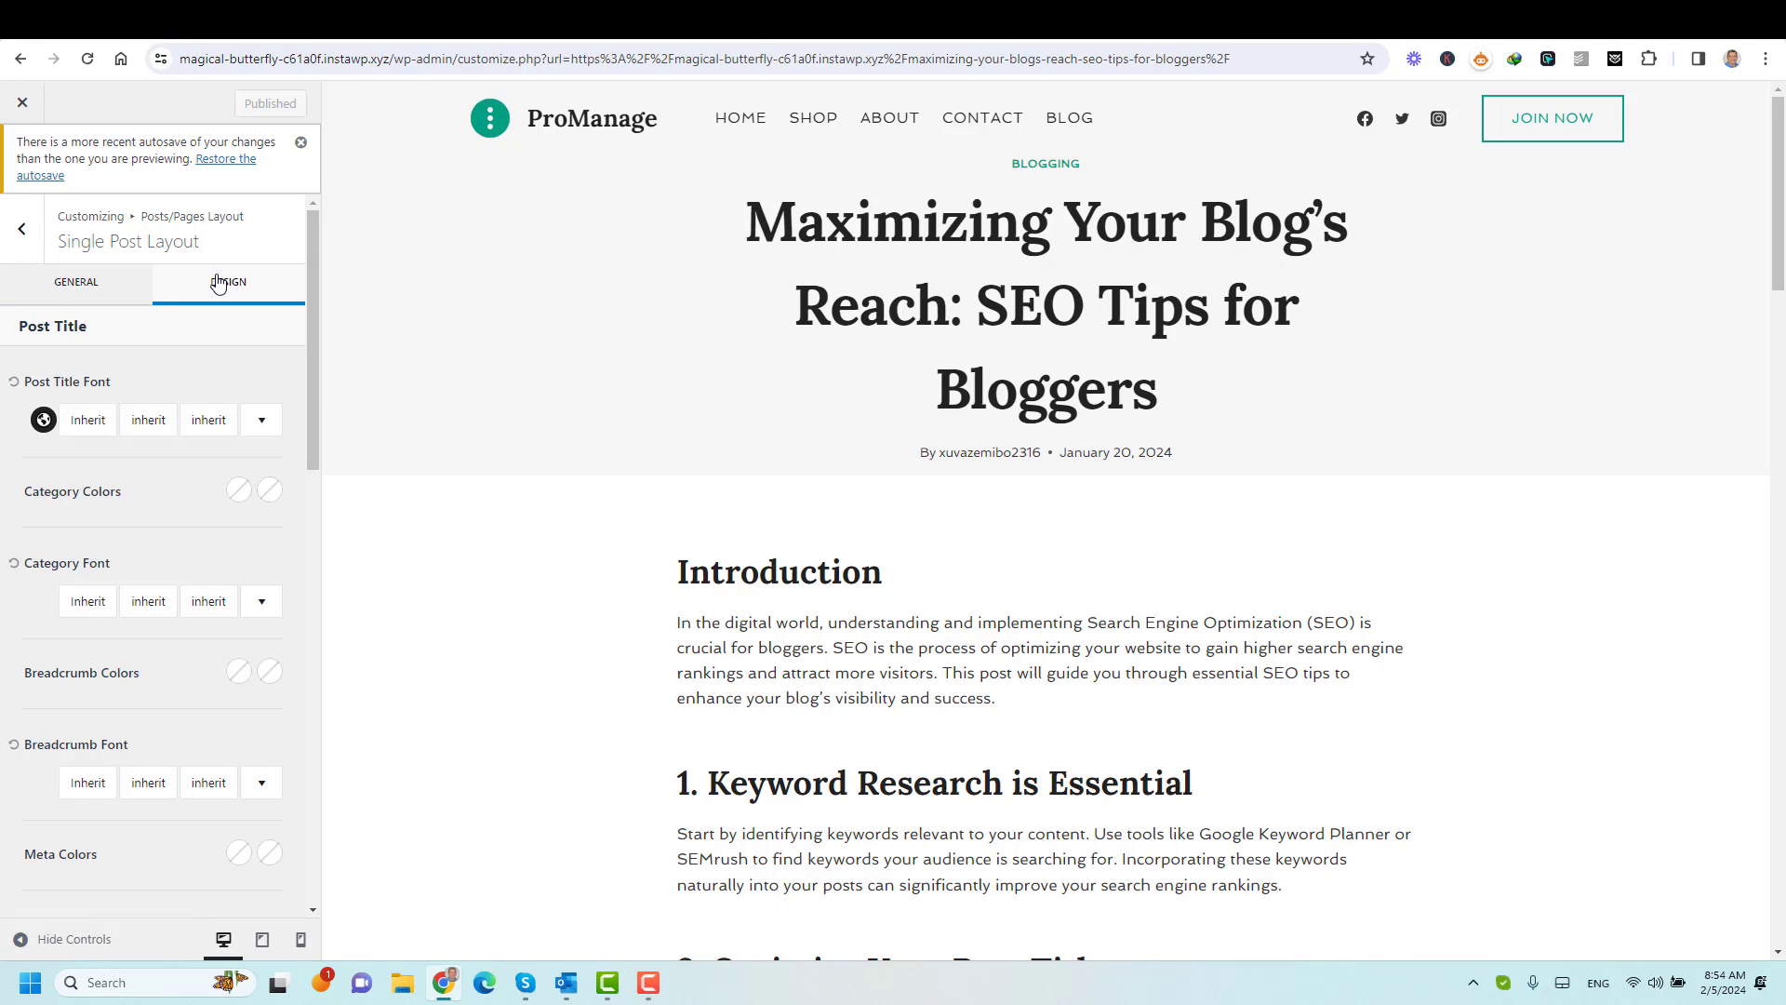
left_click(77, 295)
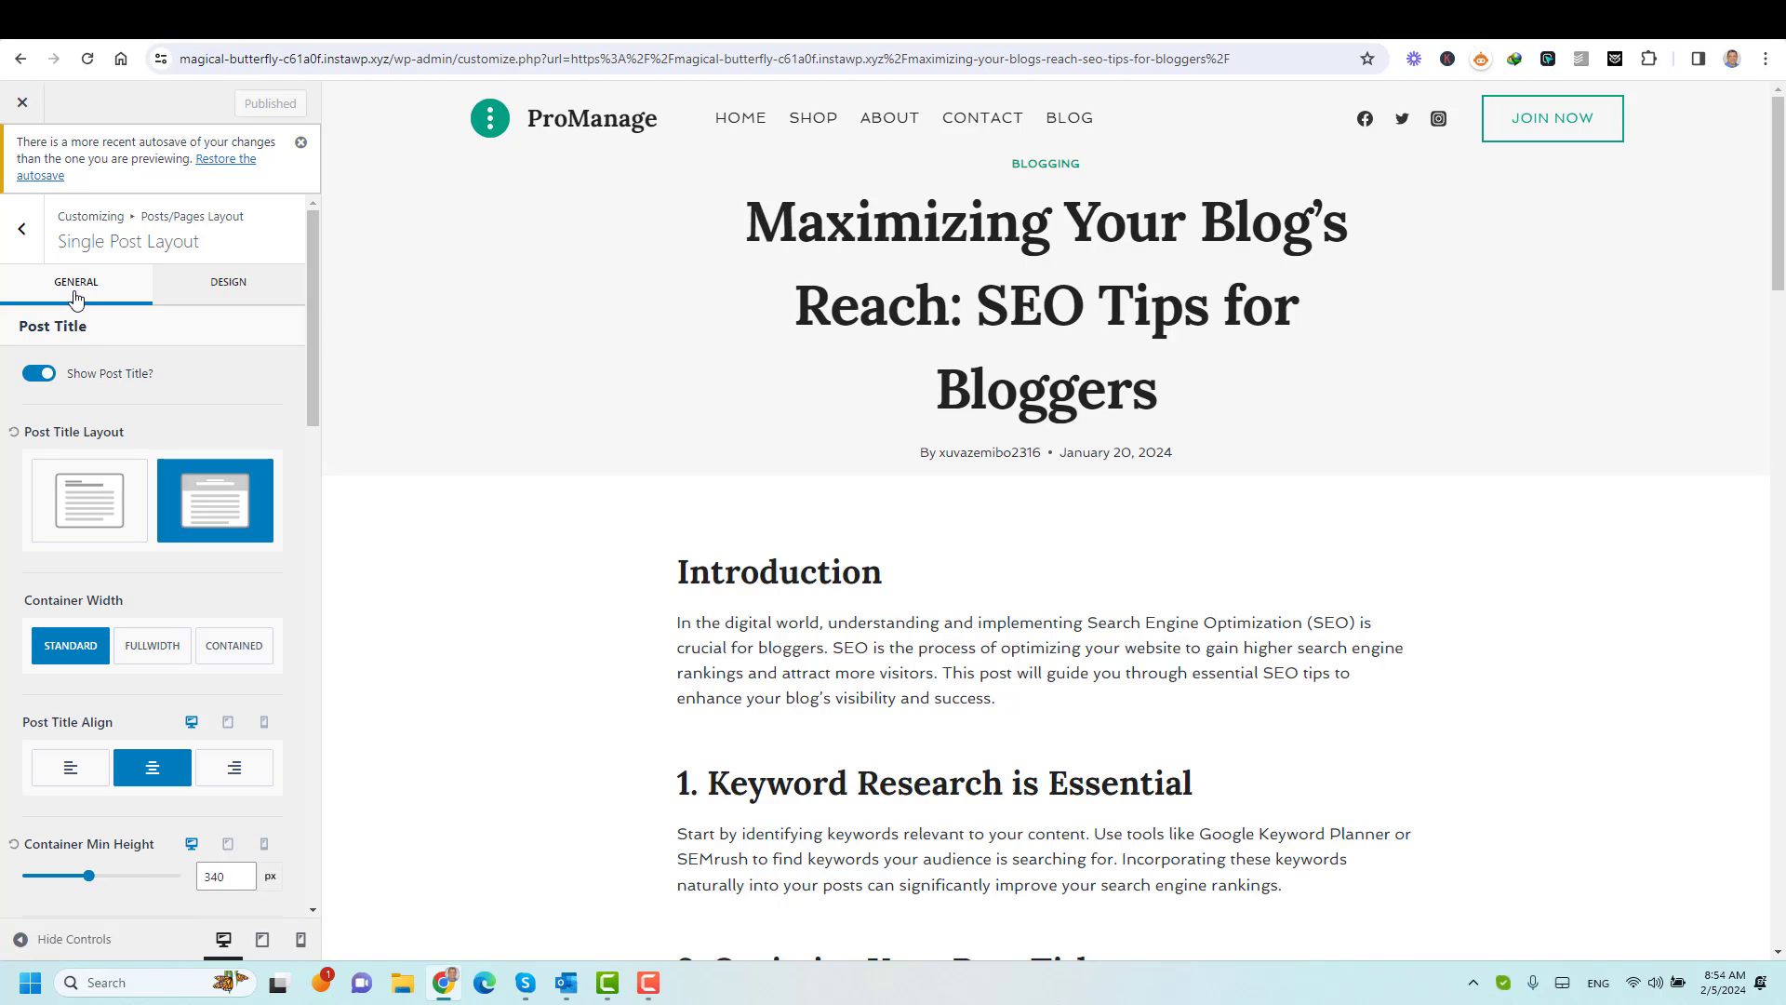
left_click(207, 286)
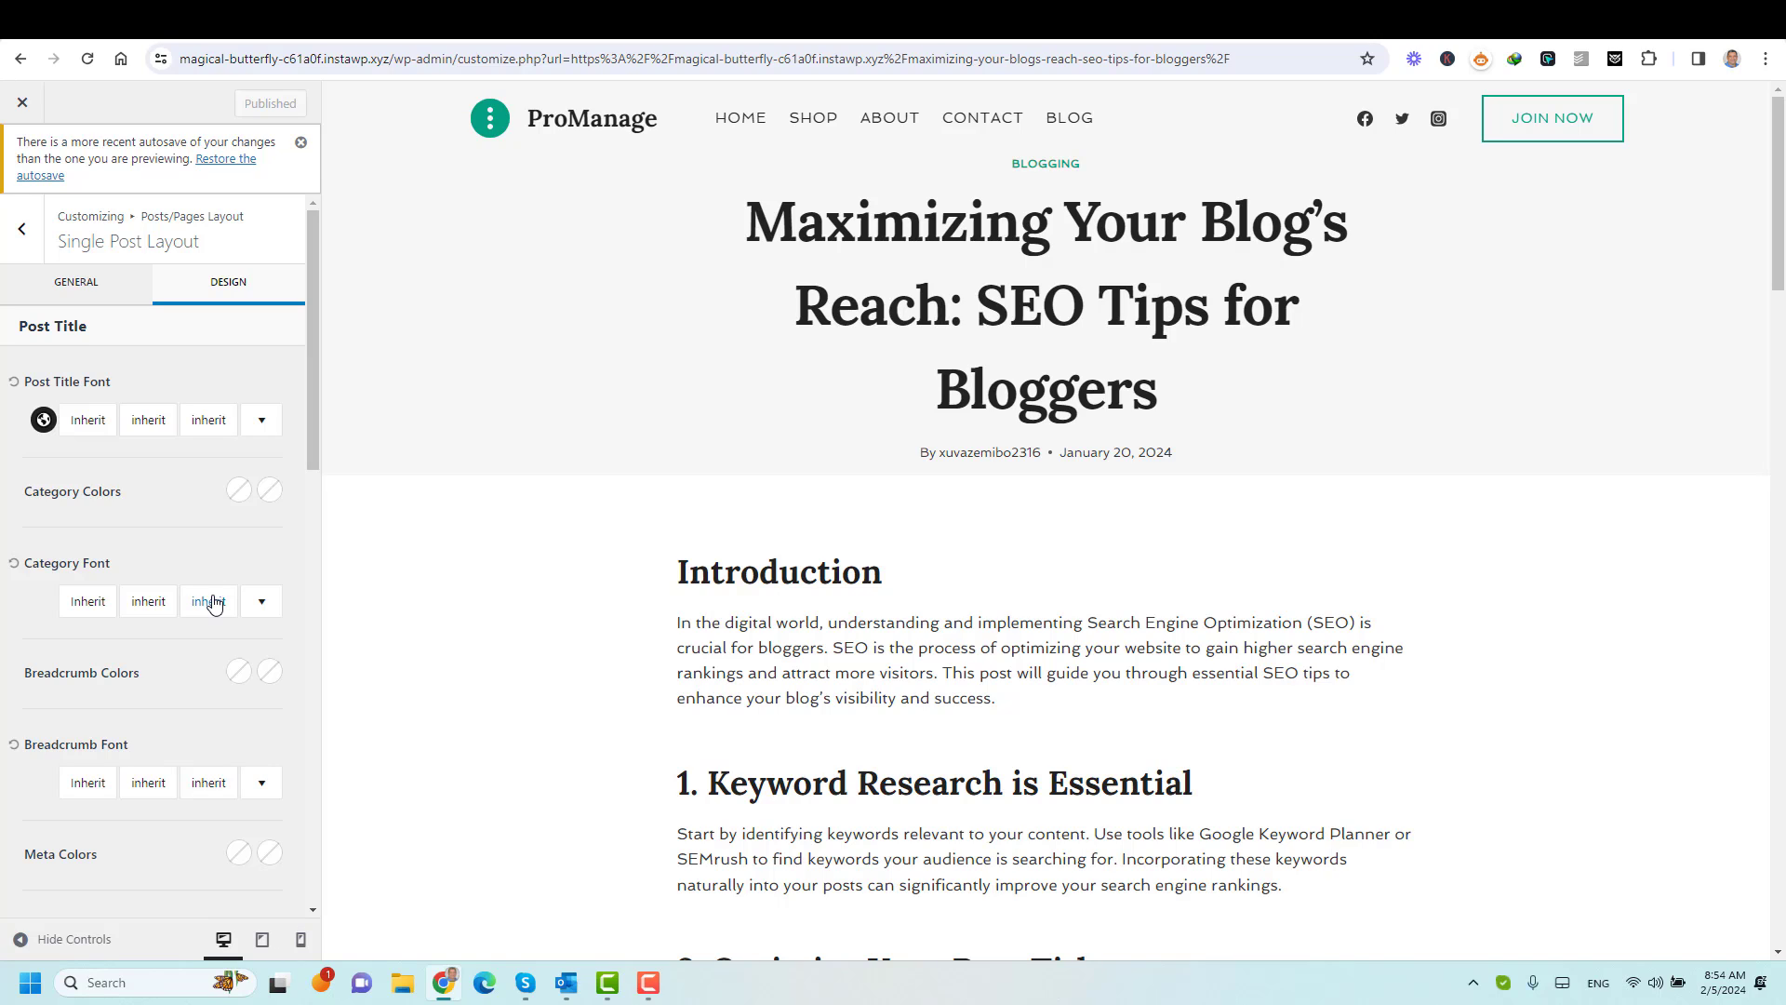
scroll(155, 543, "down", 3)
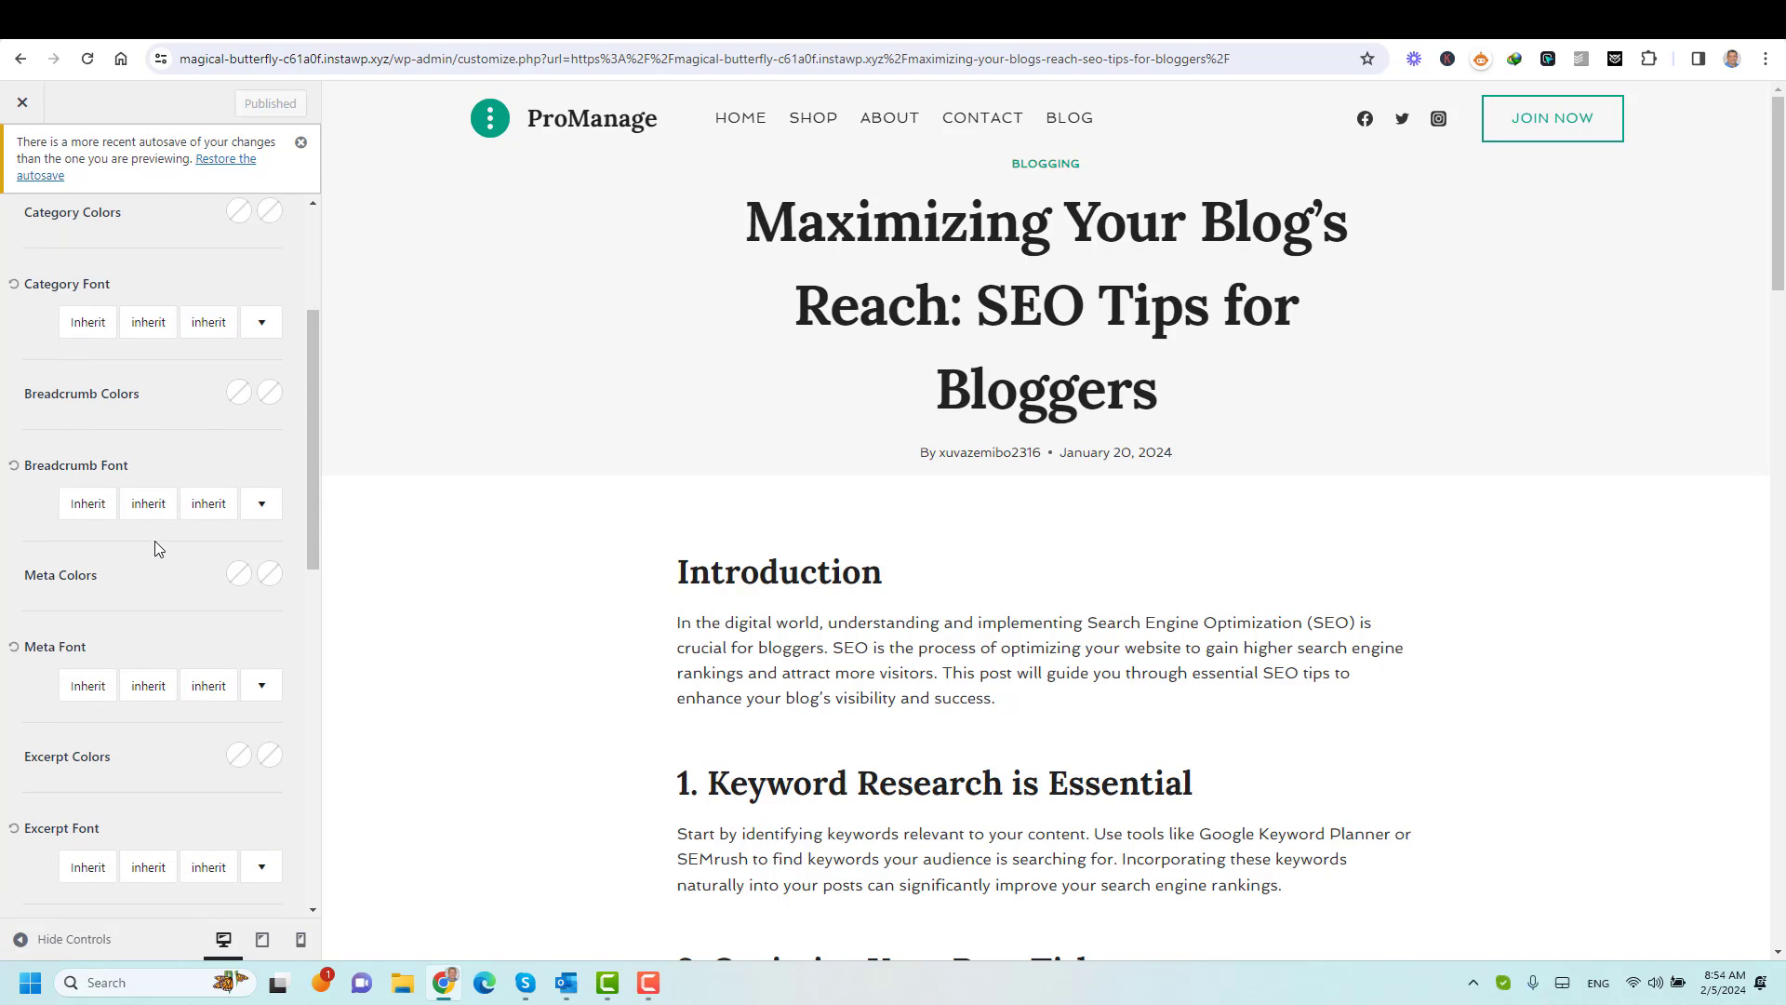
scroll(154, 539, "up", 3)
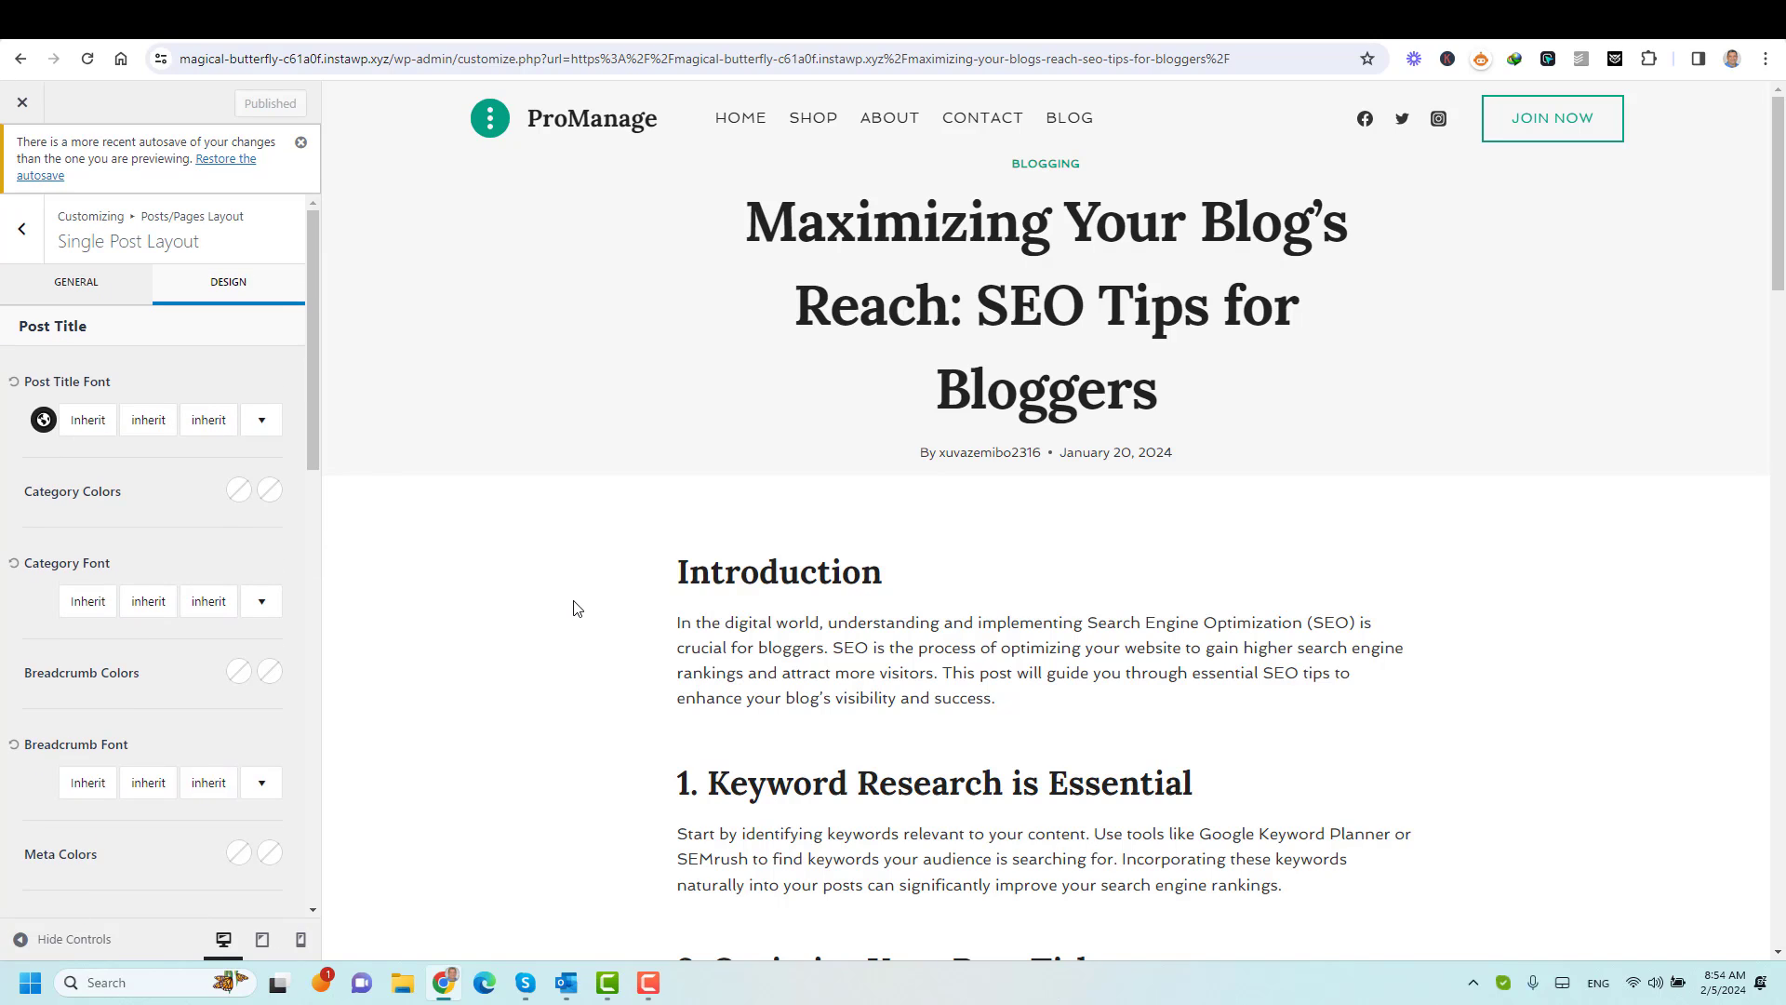
left_click(106, 302)
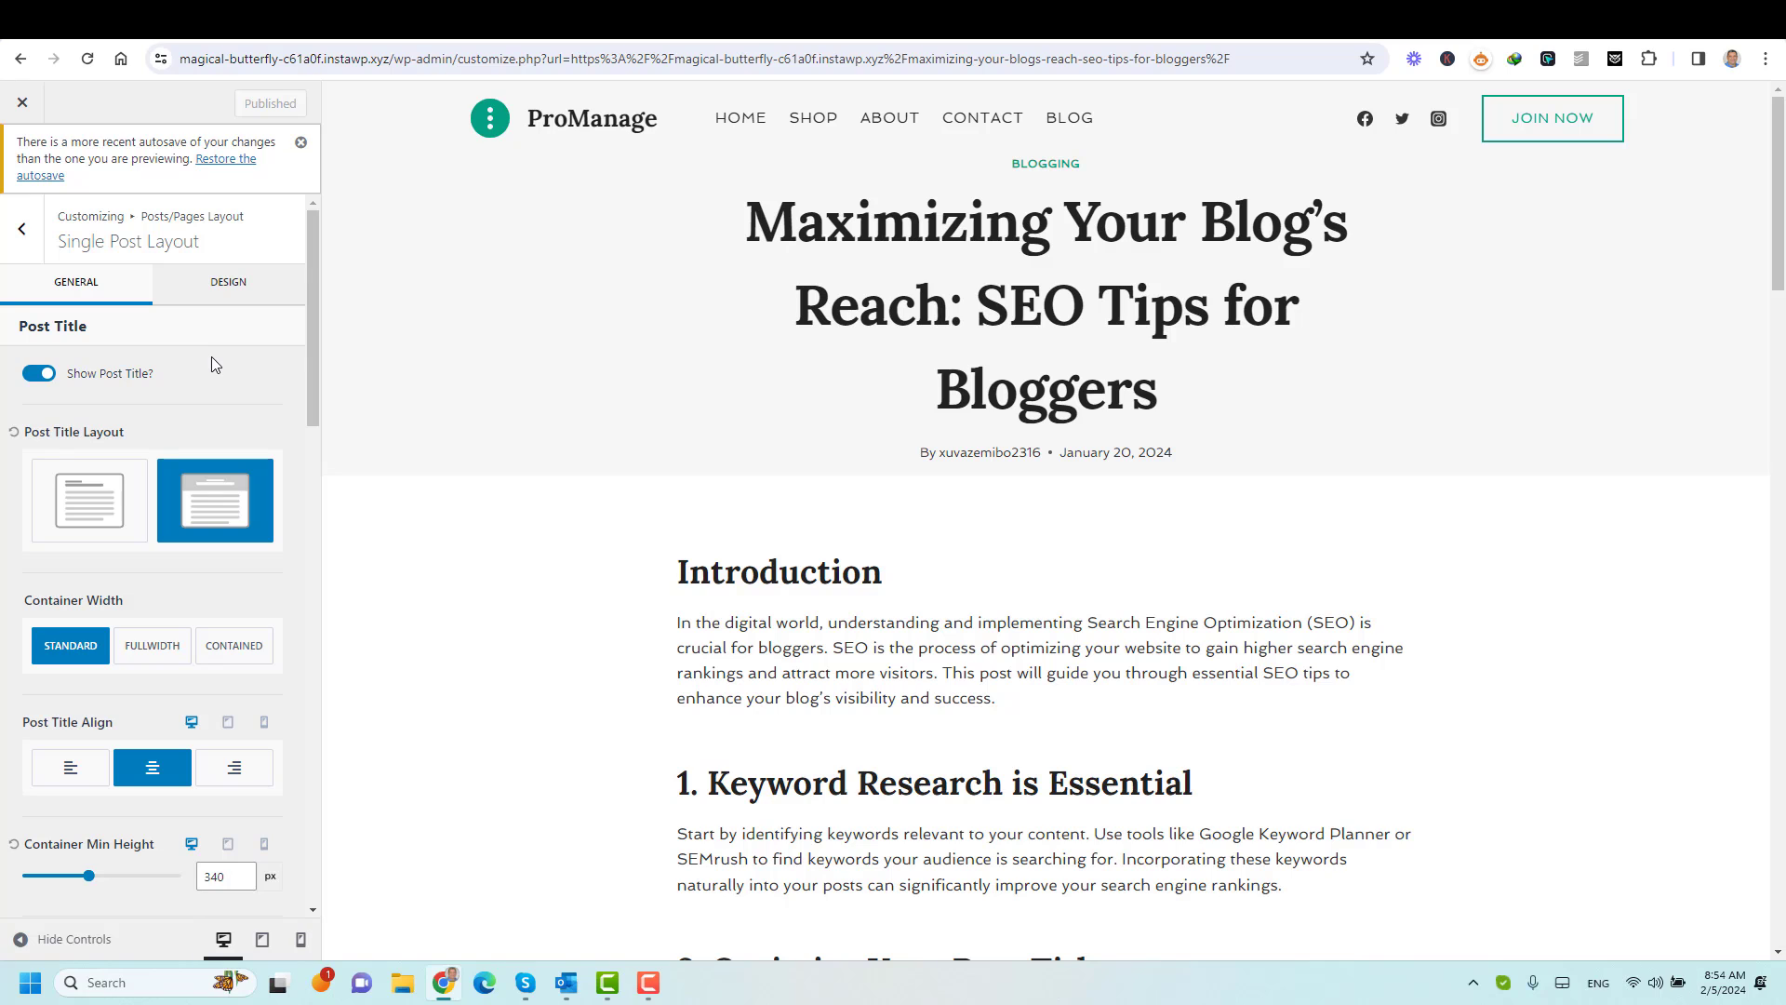
left_click(39, 373)
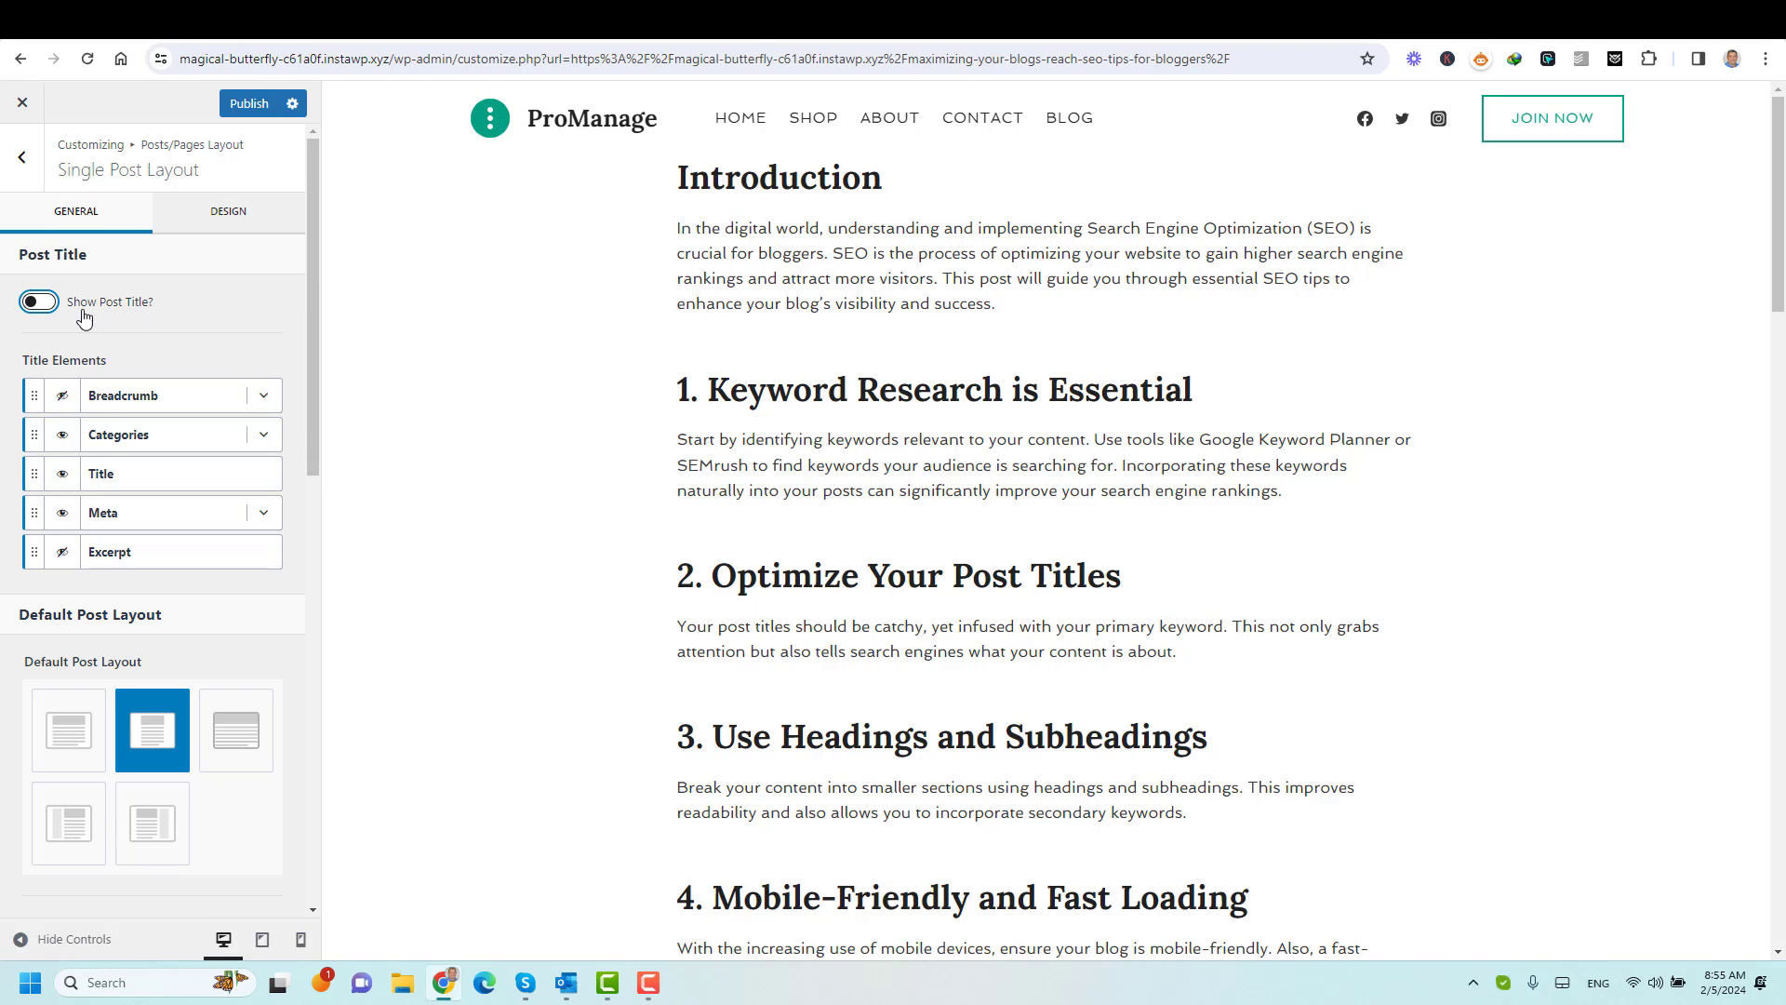
left_click(39, 301)
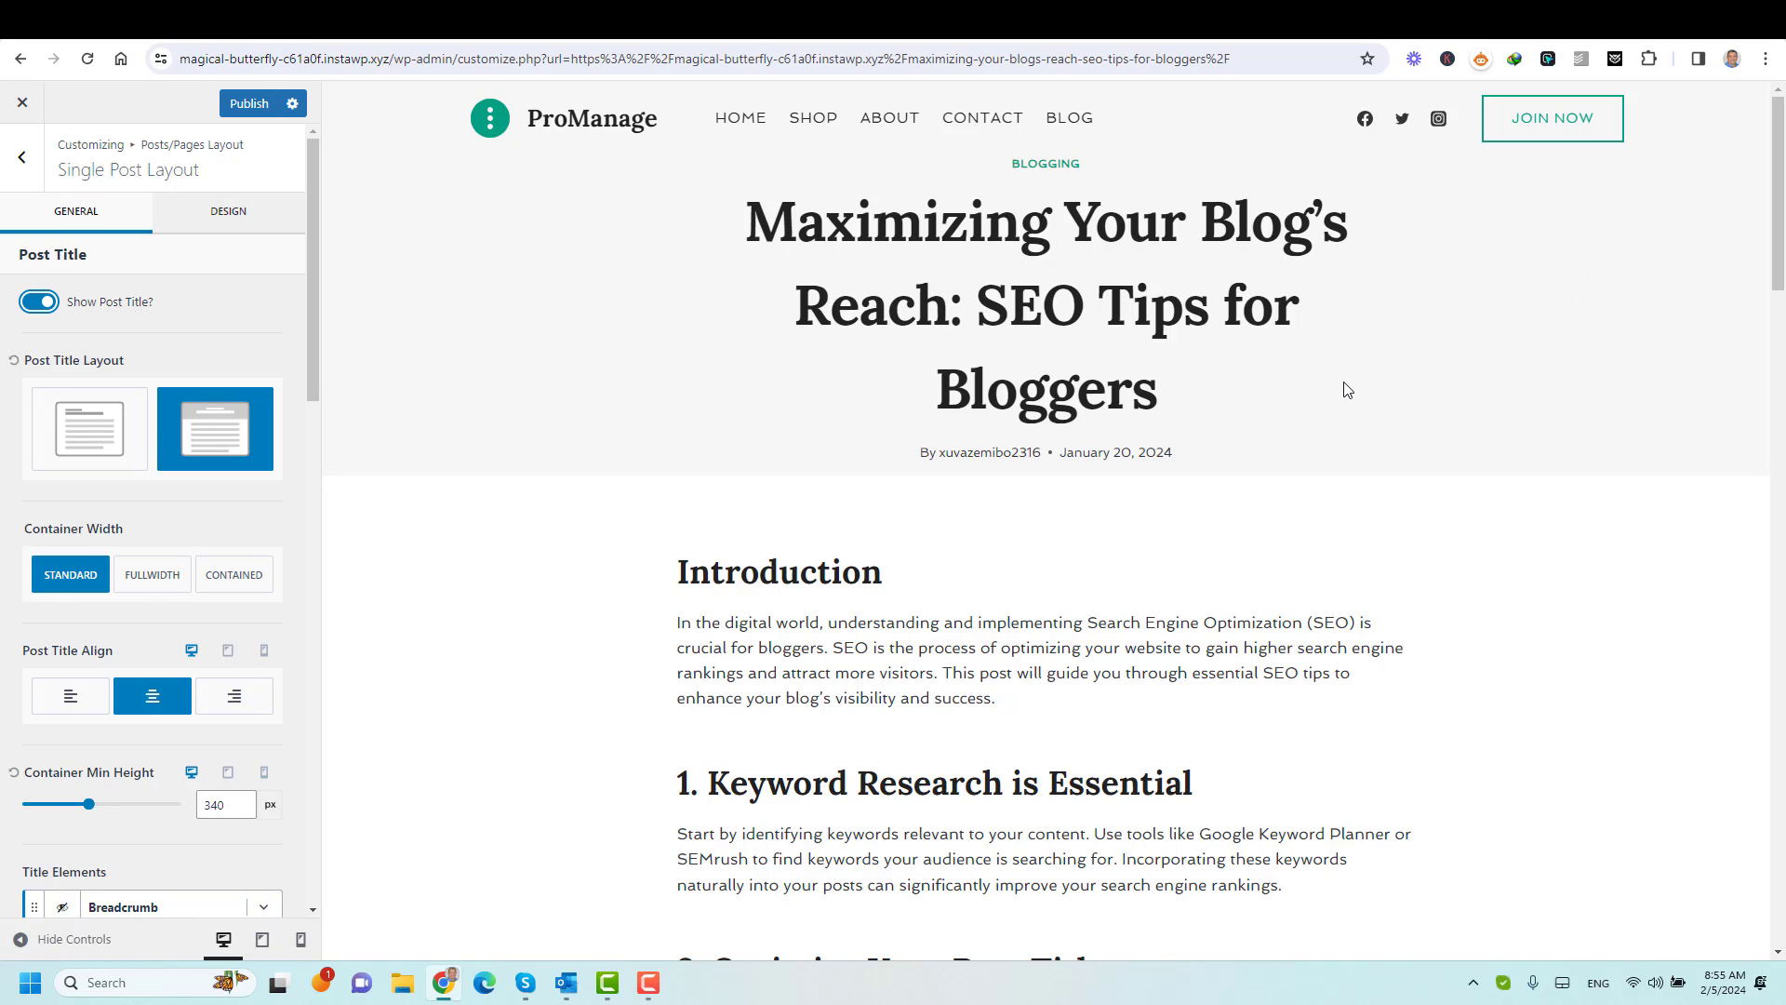
left_click(46, 449)
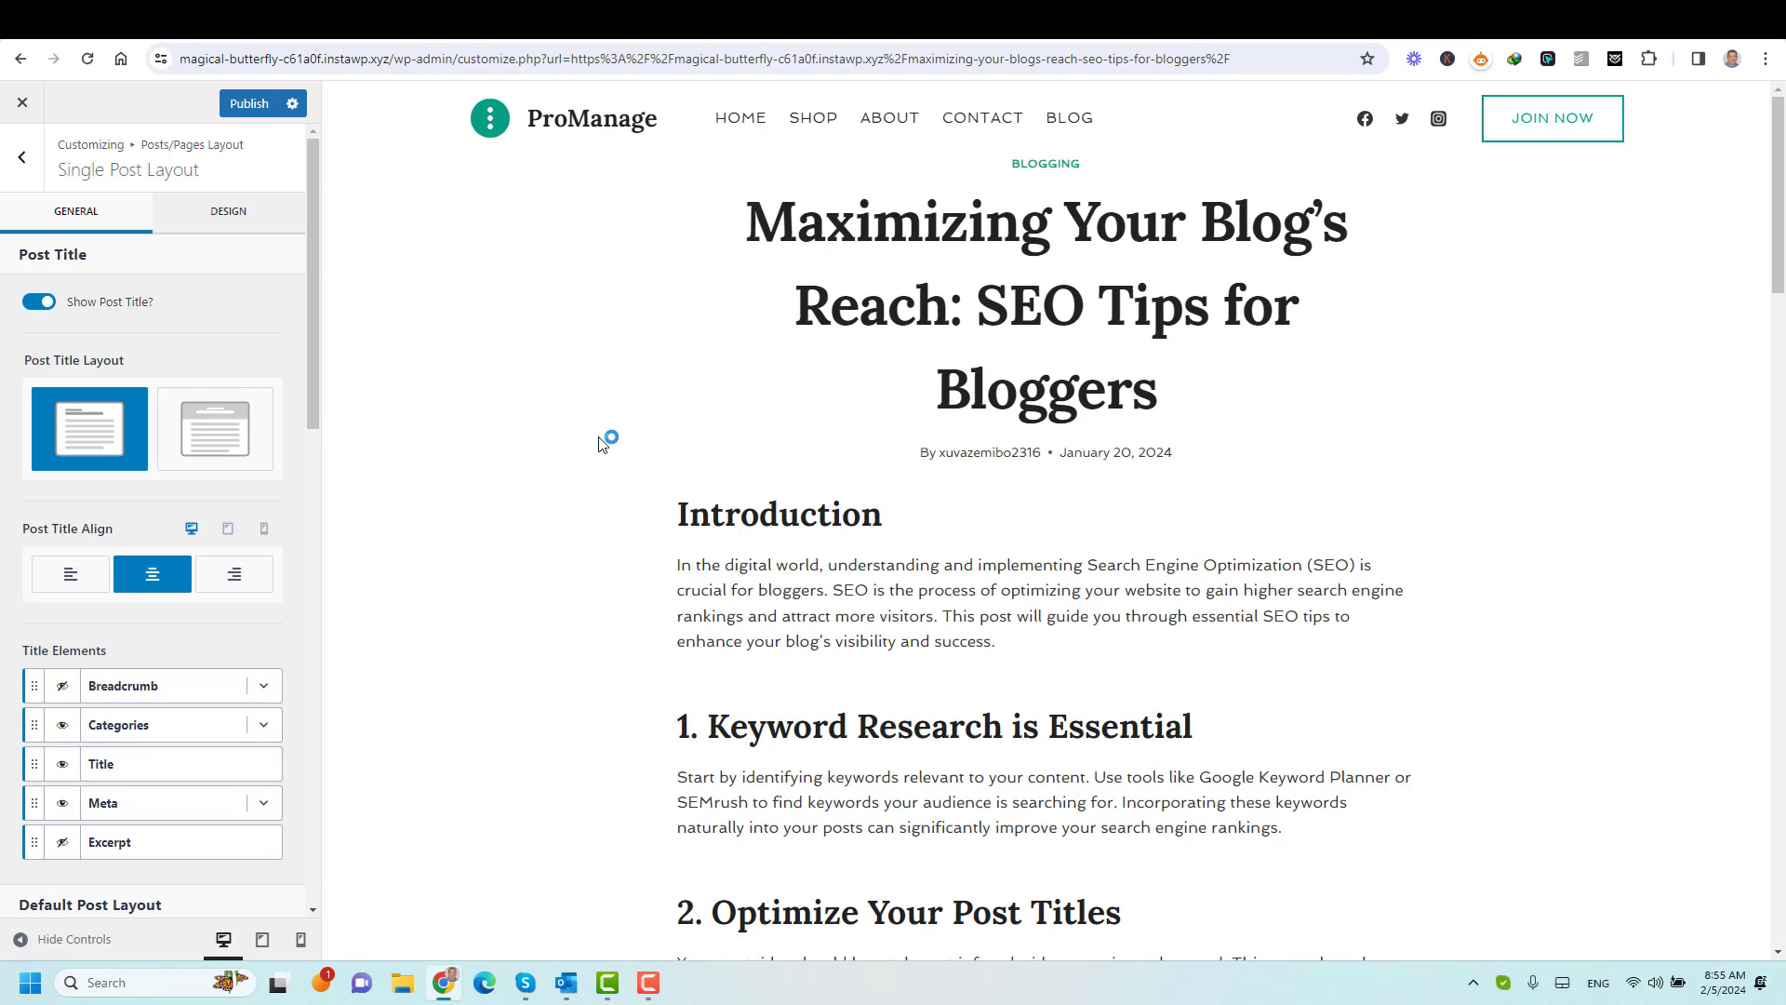
left_click(233, 428)
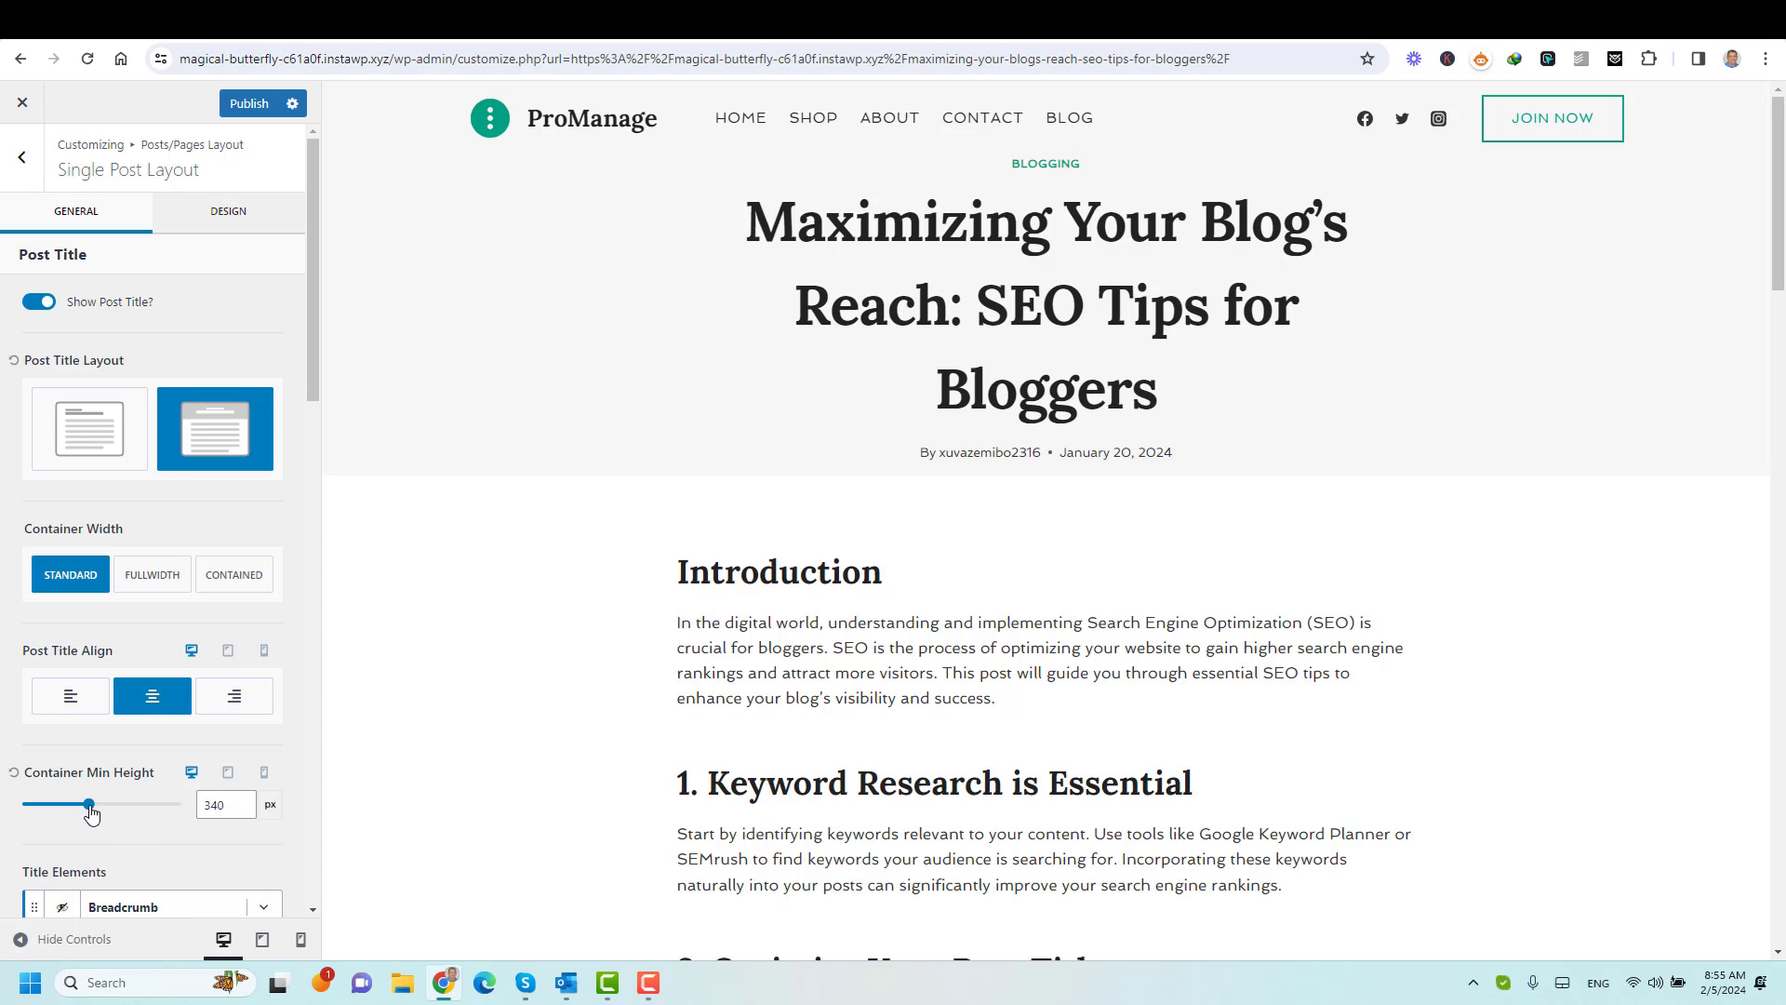
Set the post title banner's Container Min Height to 409 px.
mouse_move(90, 813)
left_mouse_down()
mouse_move(141, 828)
mouse_move(89, 833)
left_mouse_up()
double_click(216, 806)
type("100")
left_click_drag(43, 807, 105, 816)
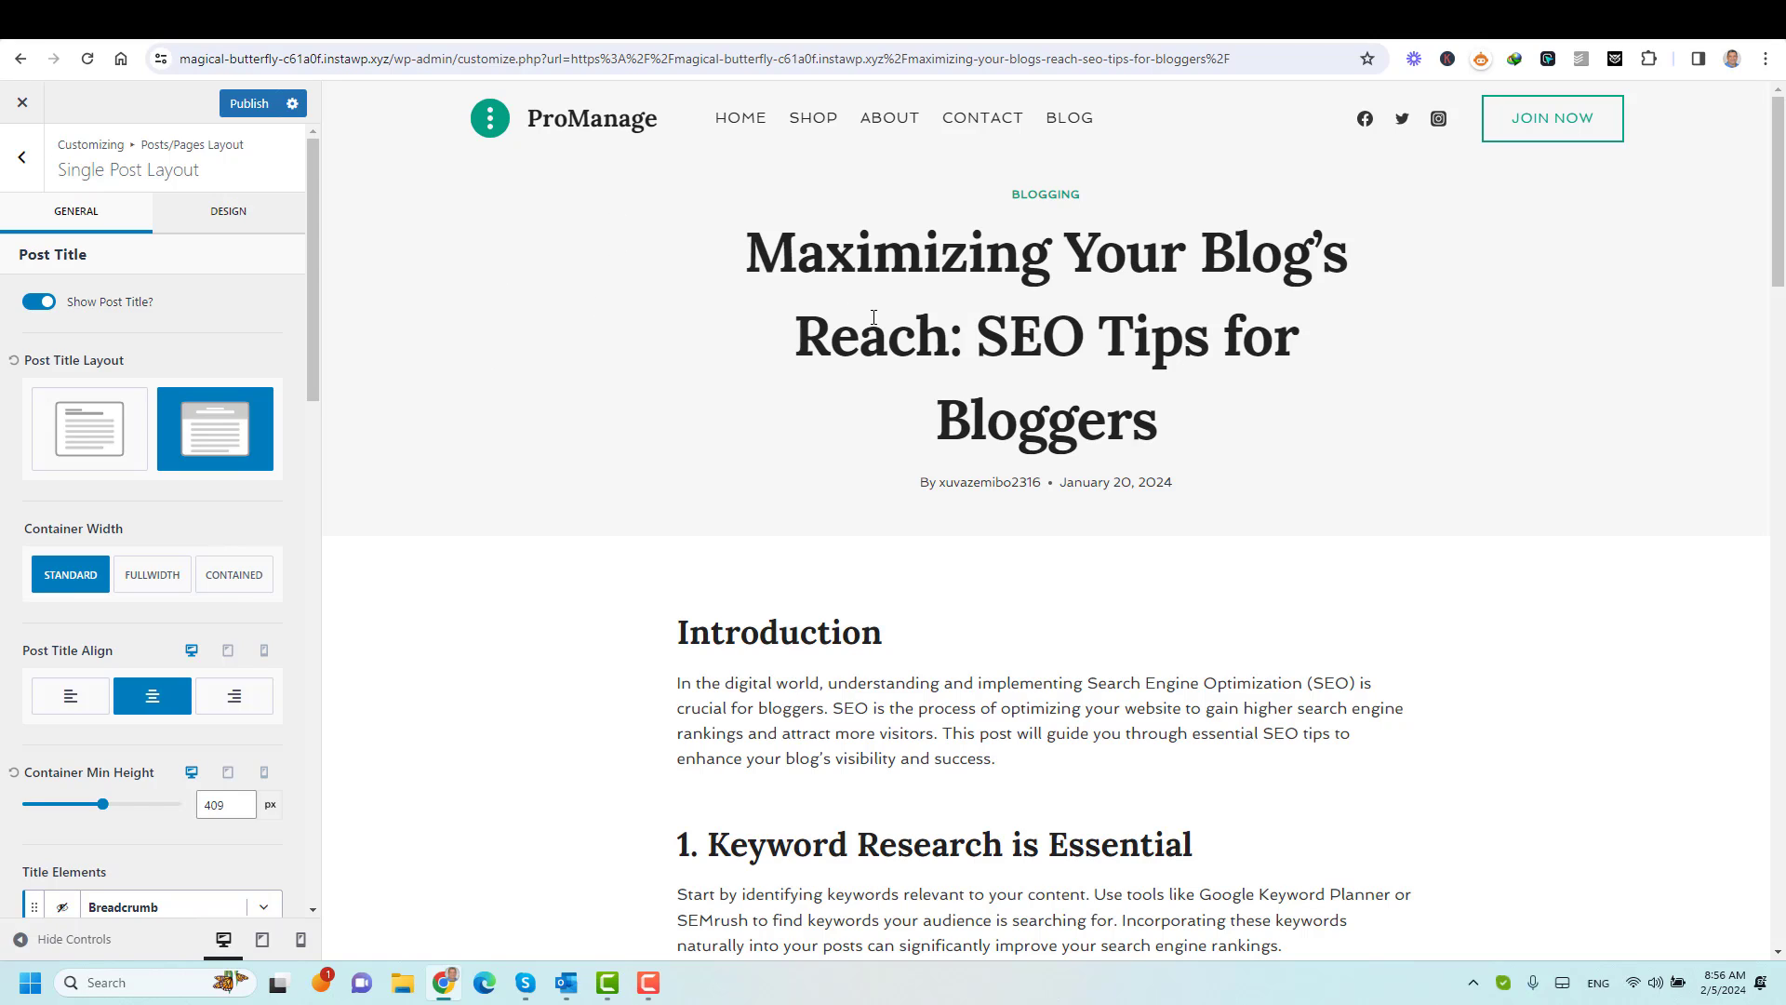
Set the title banner Container Width to Standard after trying Contained and Fullwidth.
left_click(231, 589)
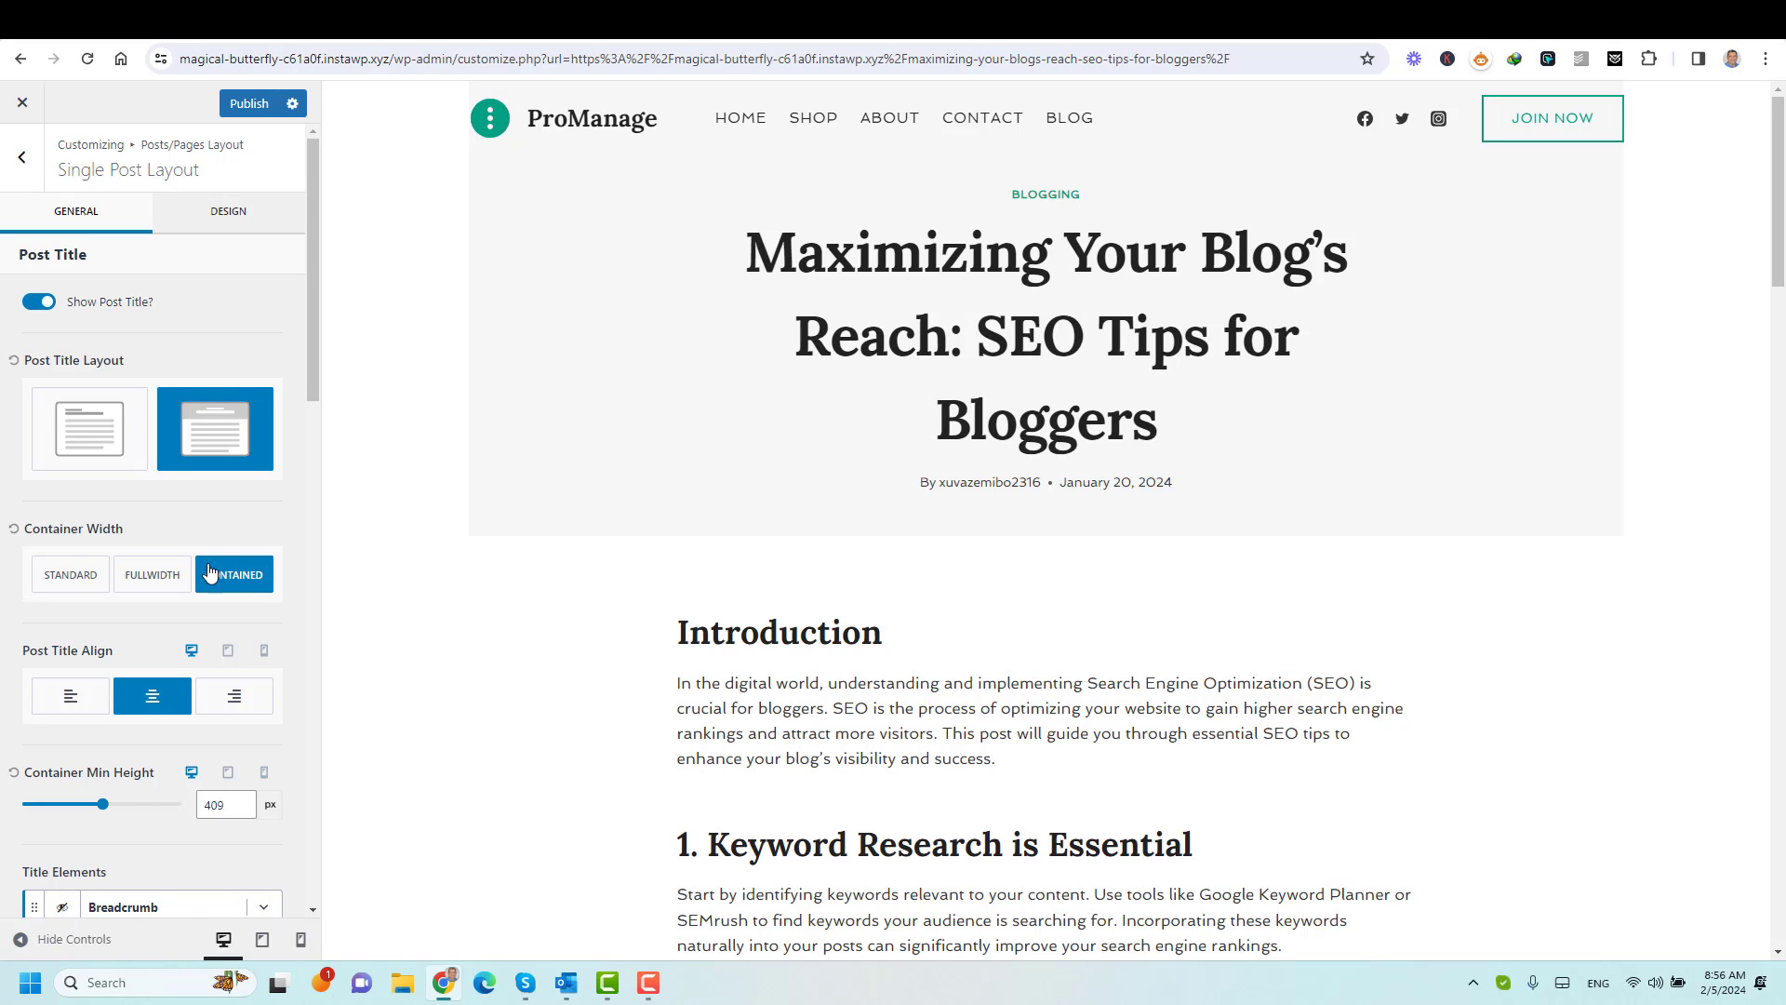
left_click(139, 581)
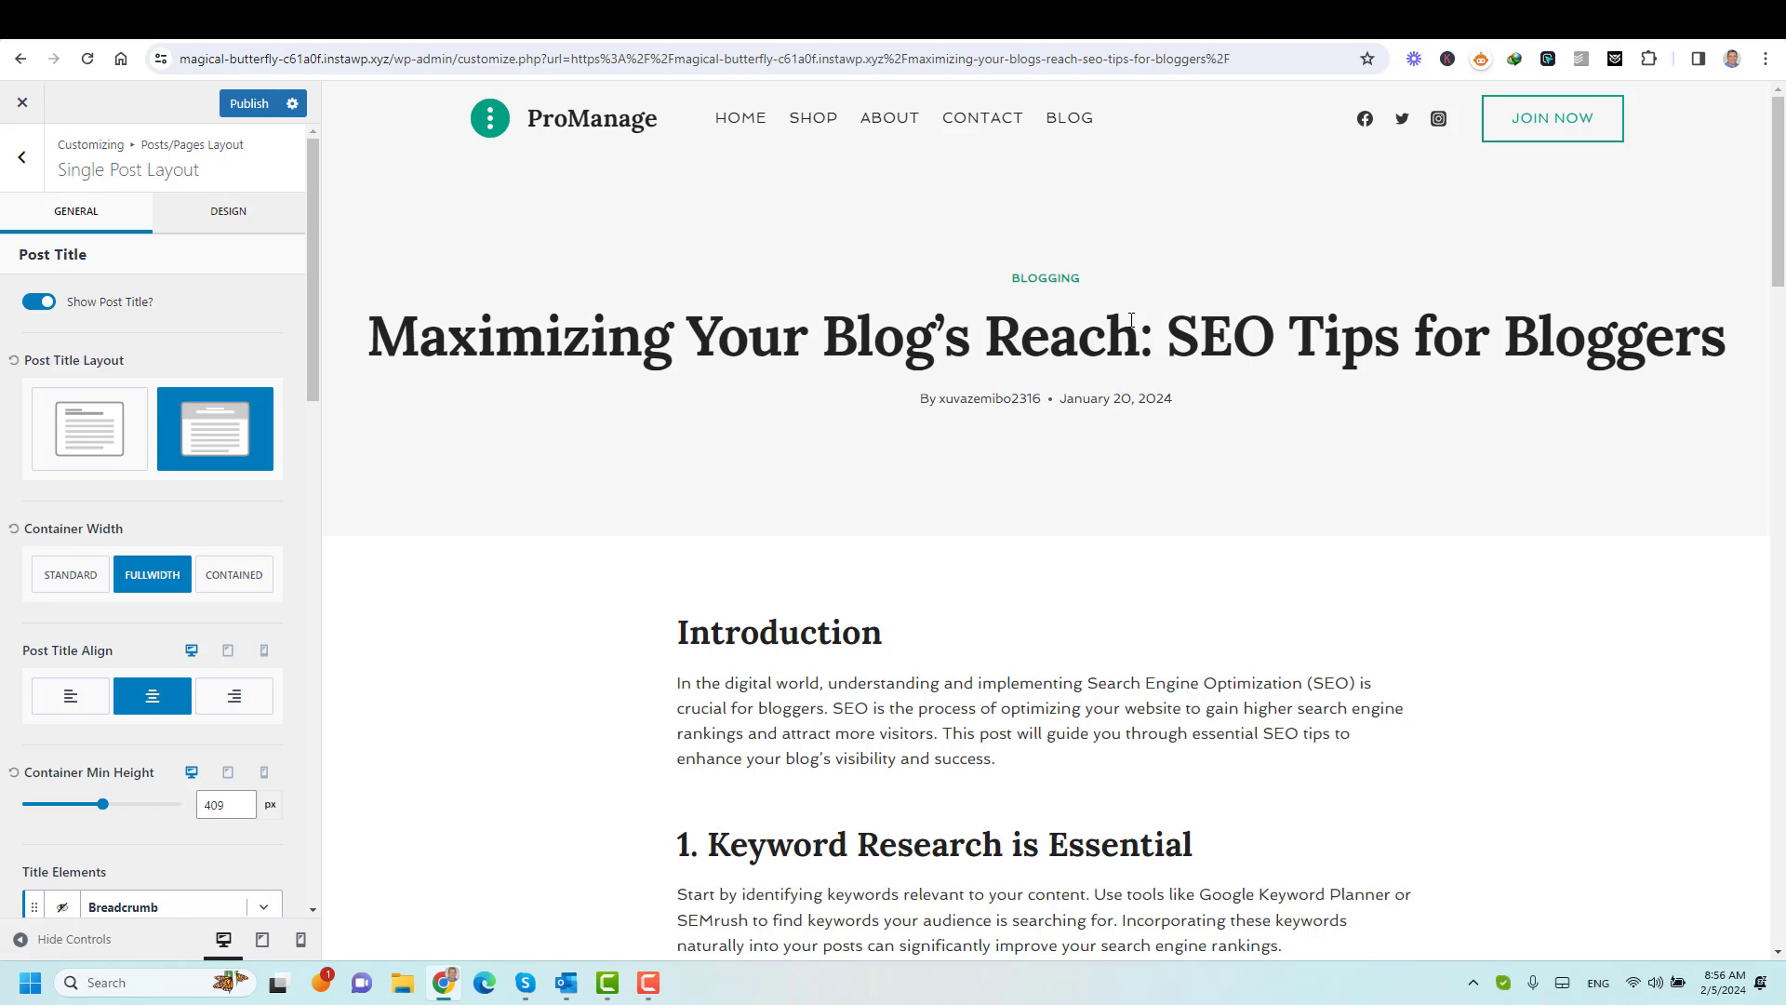
left_click(97, 573)
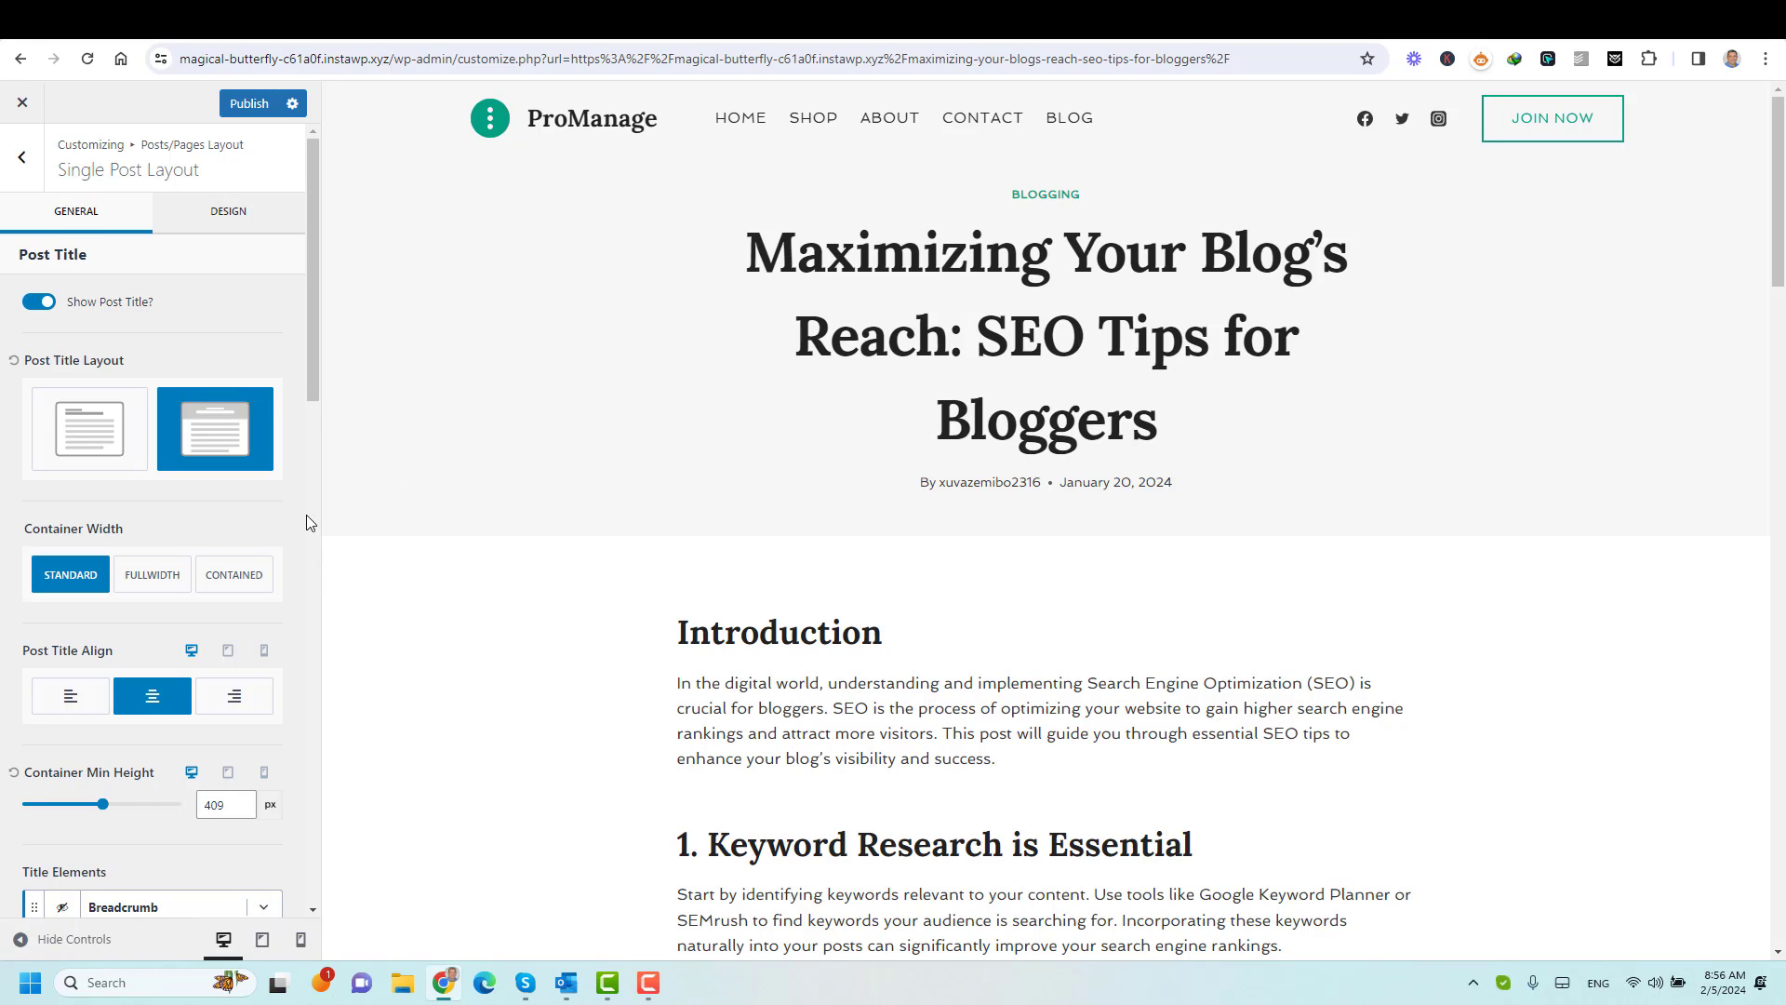
Turn on the featured image for single posts.
scroll(307, 519, "down", 13)
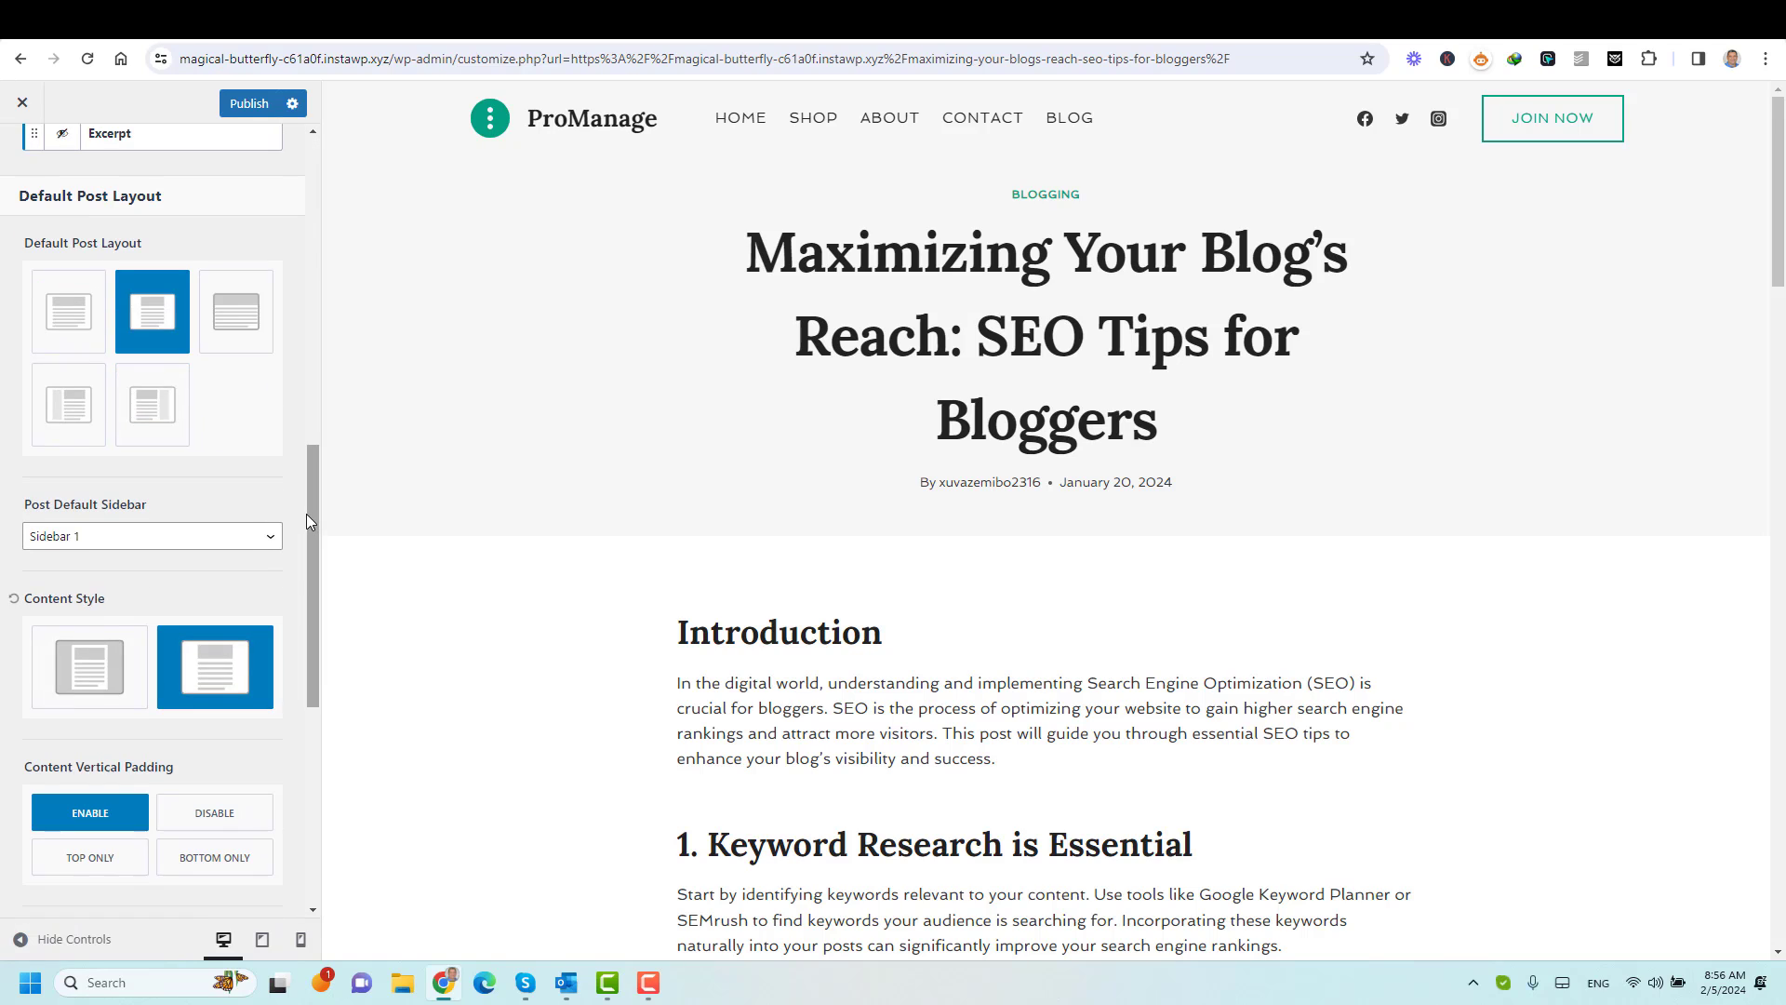
scroll(307, 519, "down", 3)
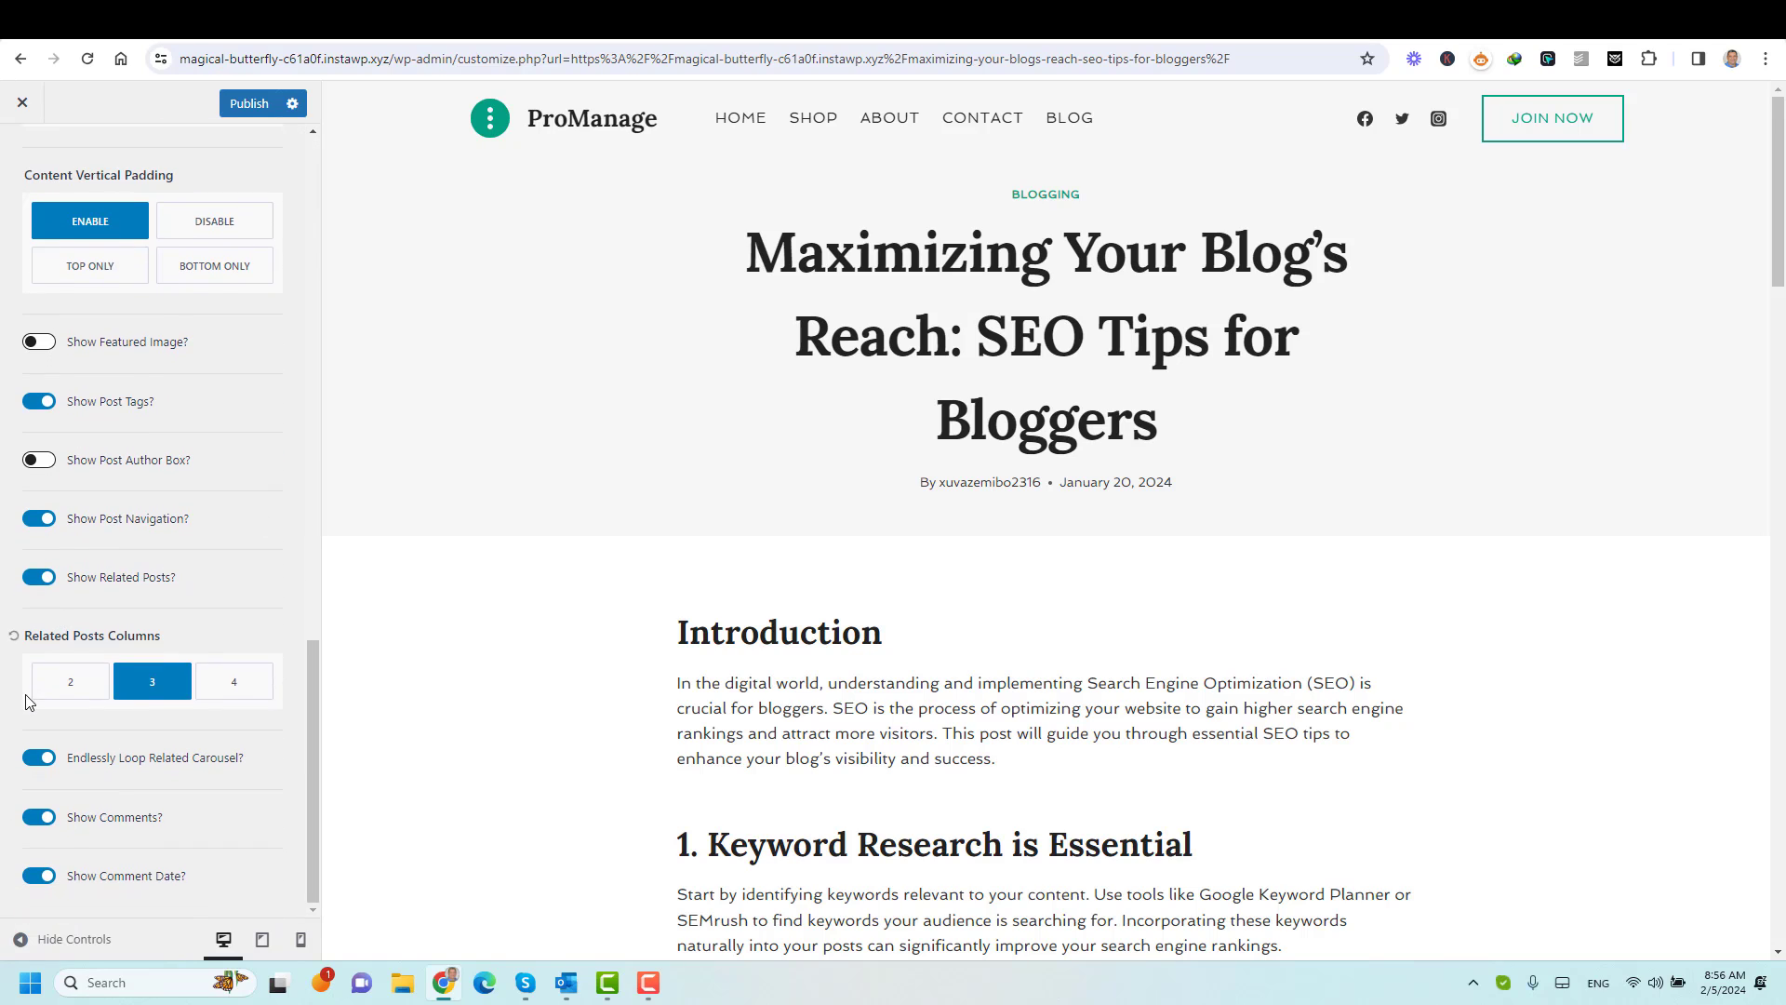
left_click(39, 342)
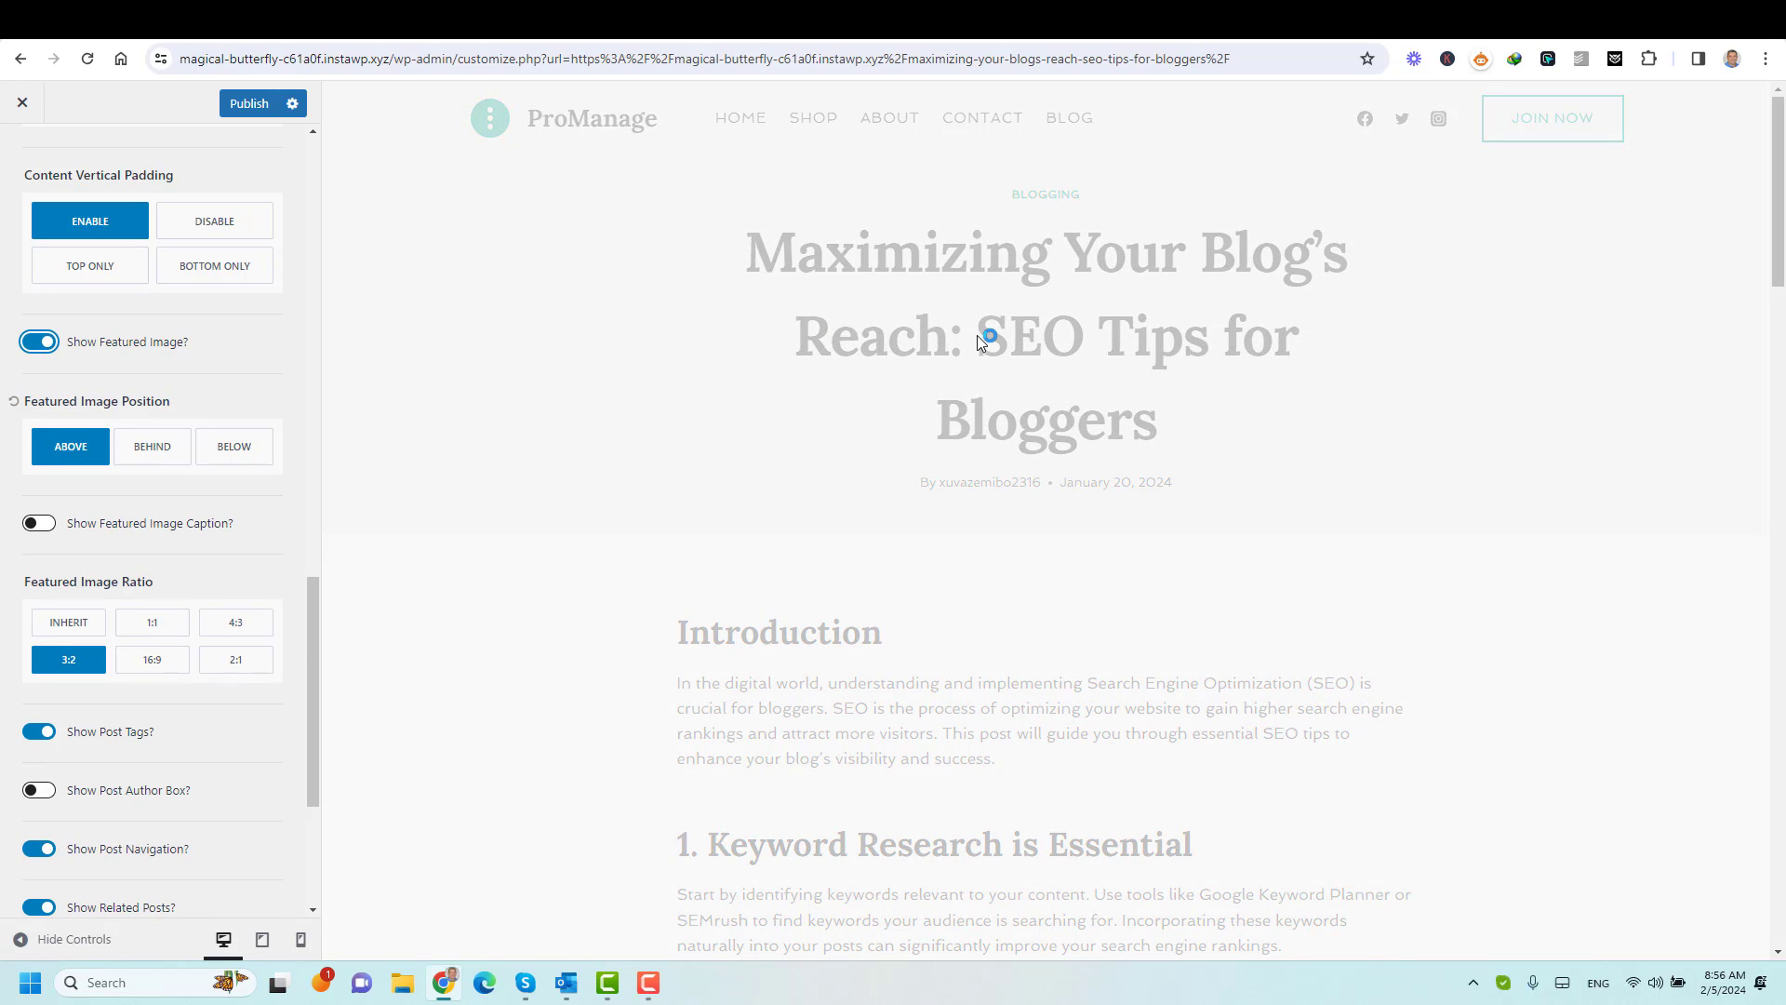
scroll(628, 553, "down", 6)
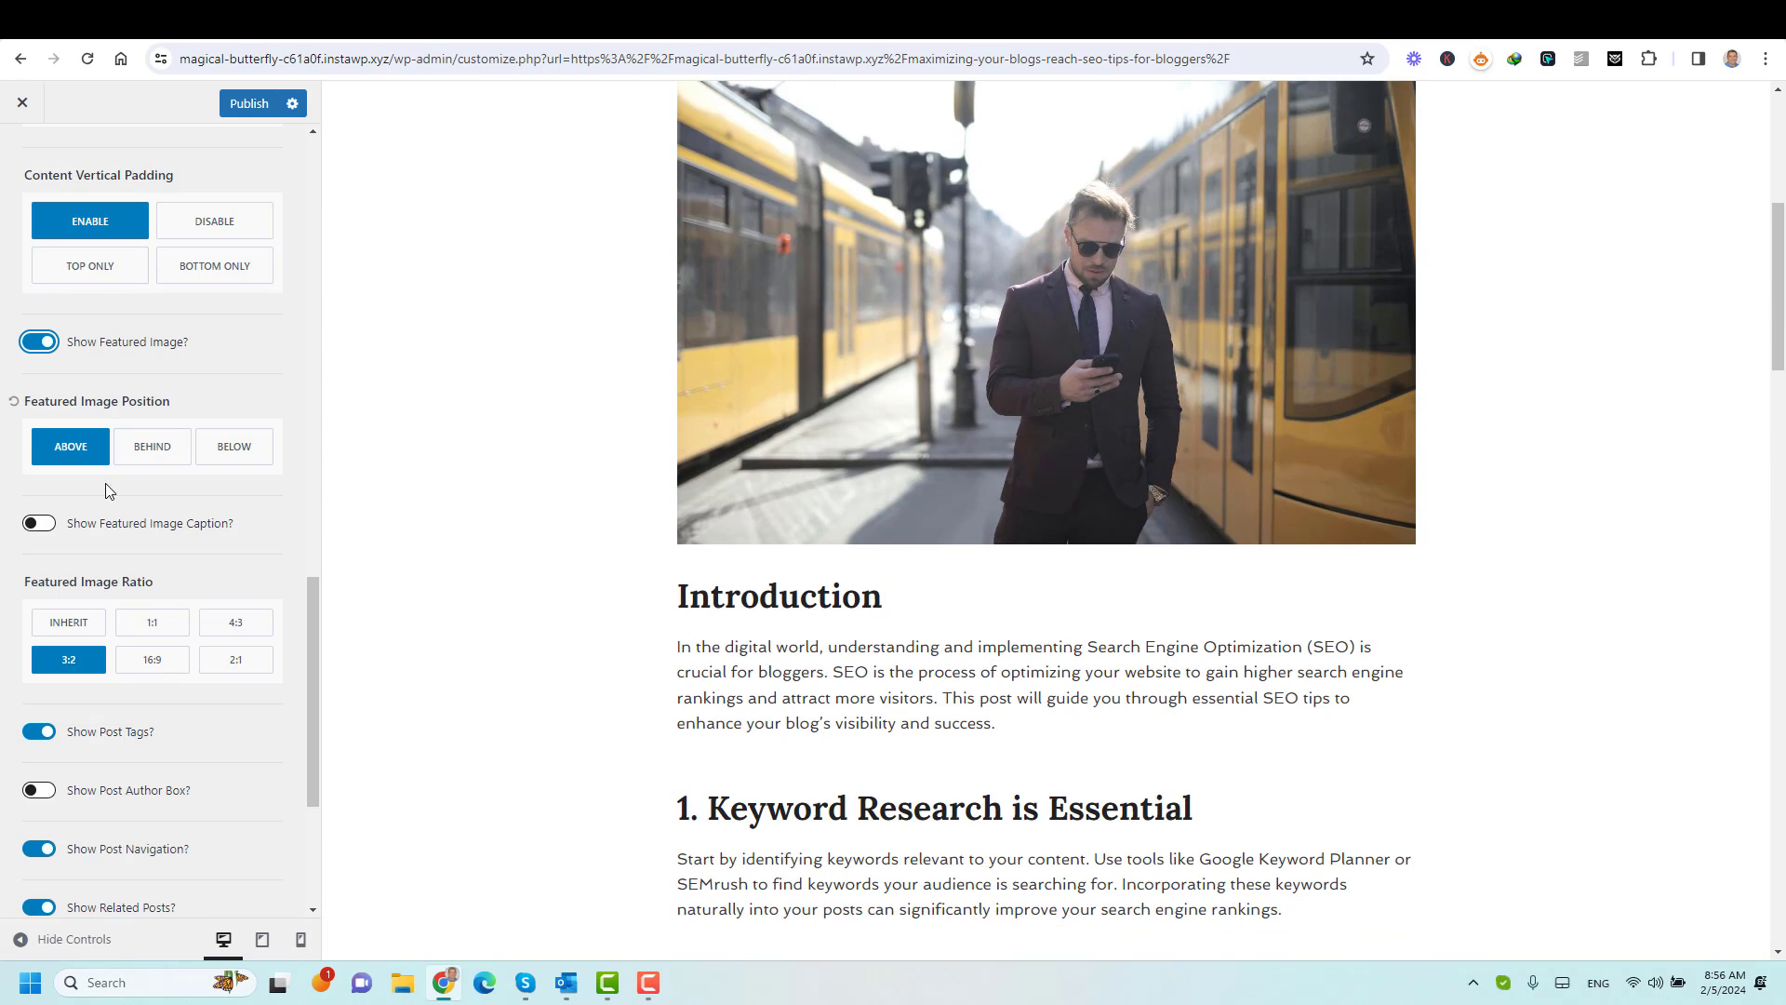
scroll(271, 490, "up", 4)
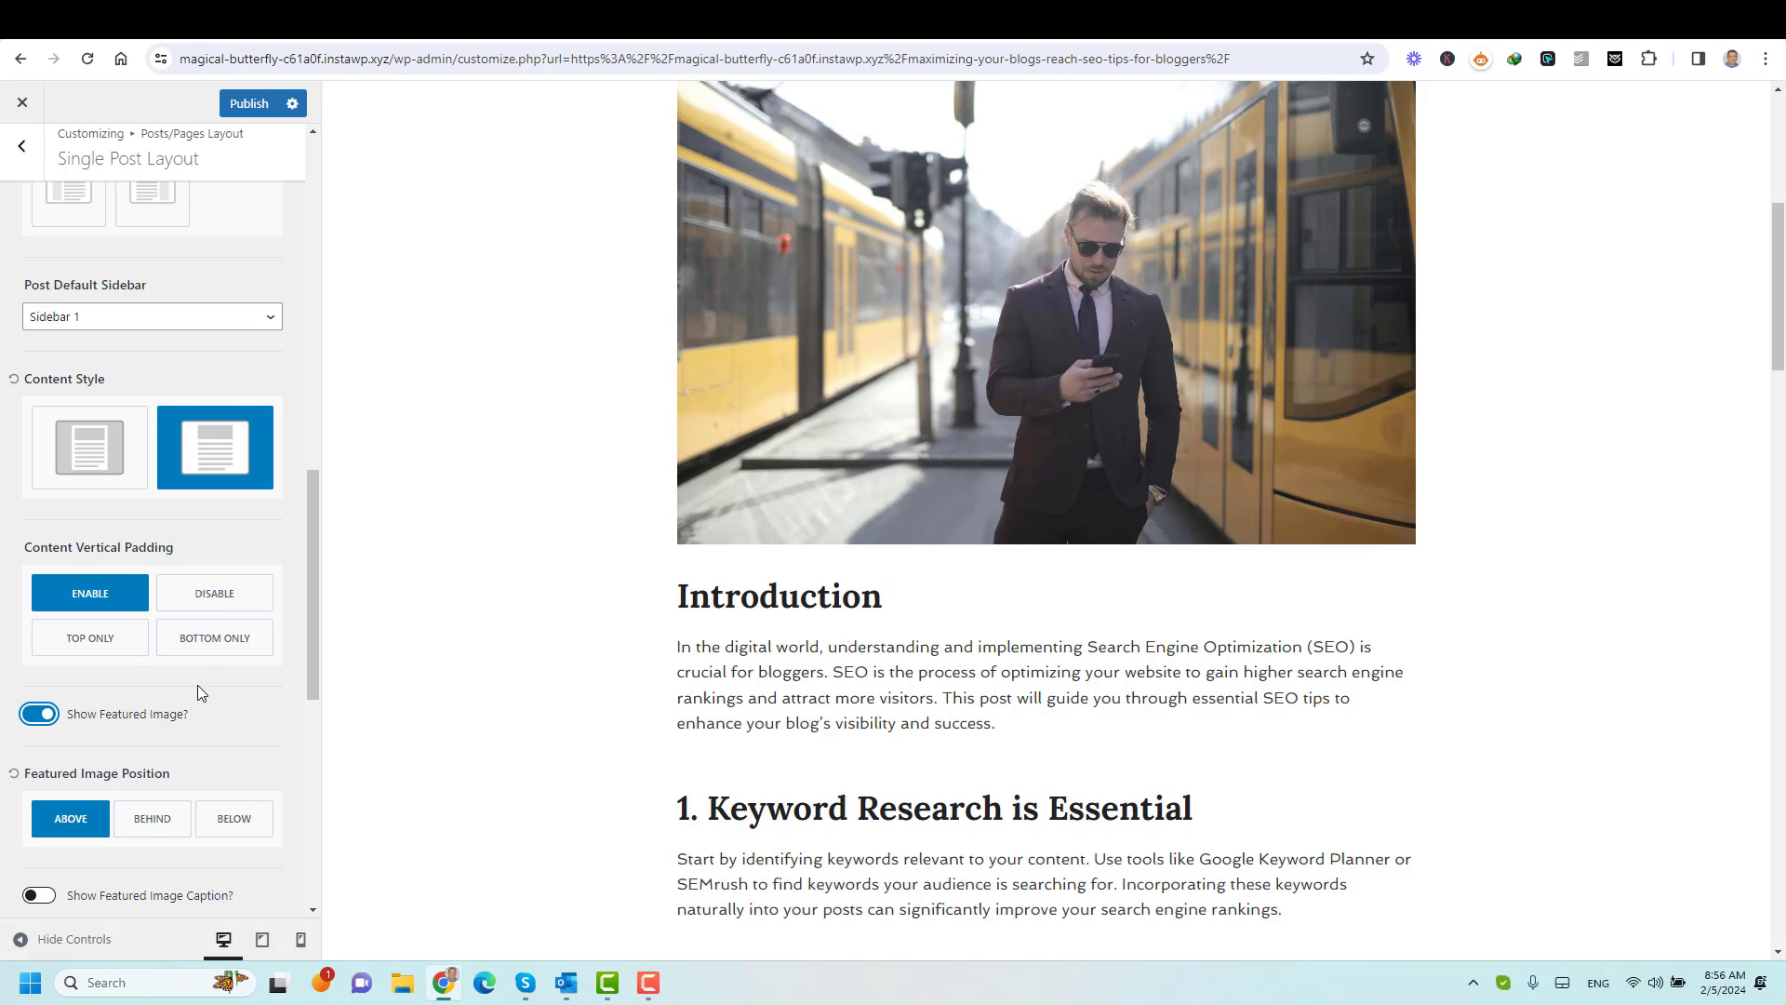
scroll(199, 686, "down", 2)
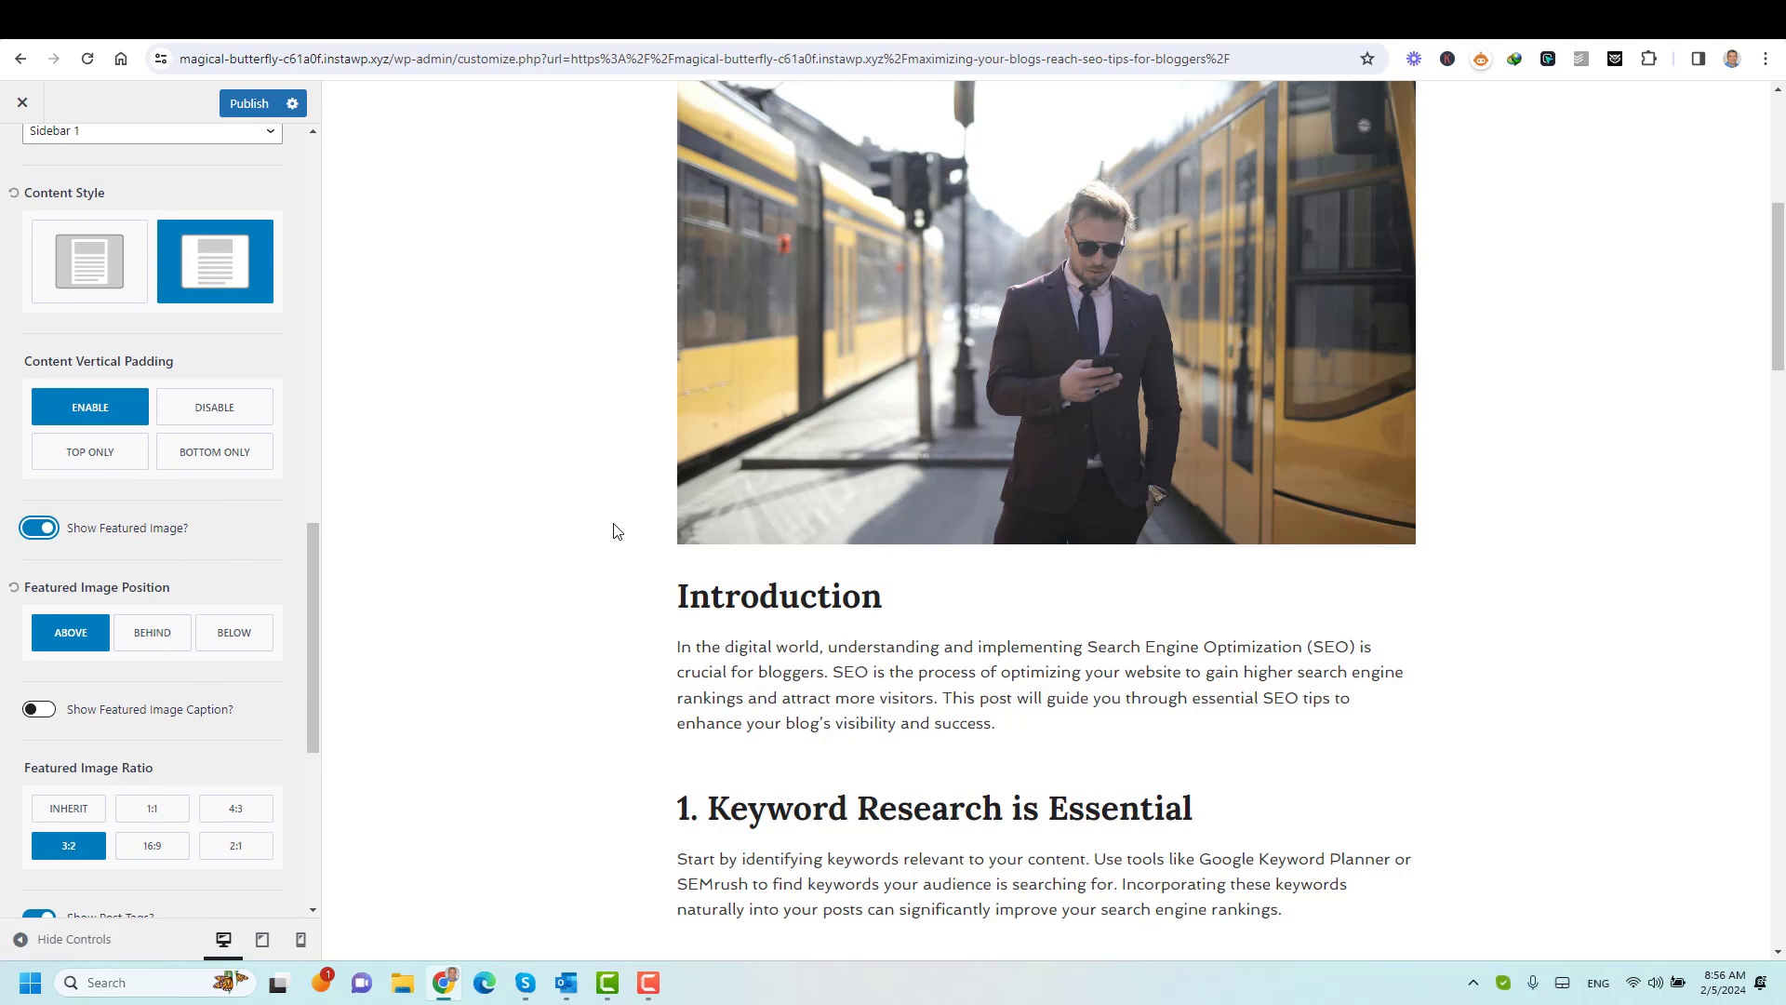
scroll(614, 528, "up", 2)
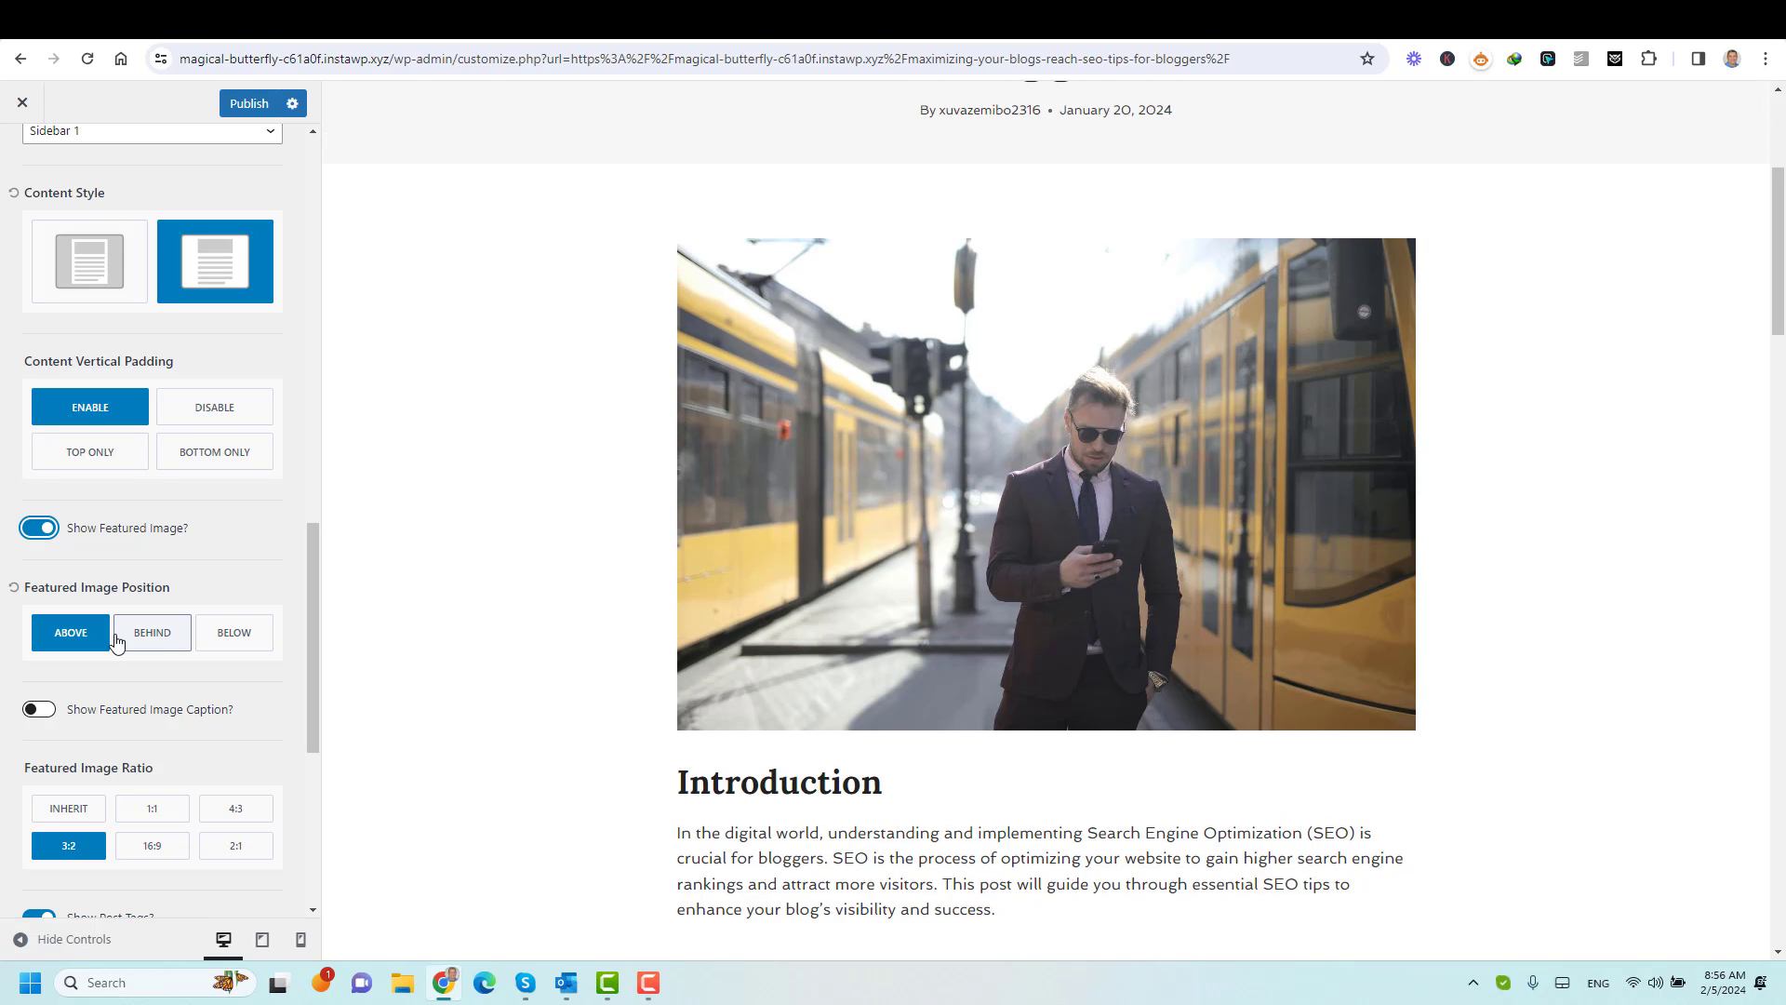
Set Featured Image Position to Below after briefly trying Behind.
left_click(81, 635)
left_click(167, 643)
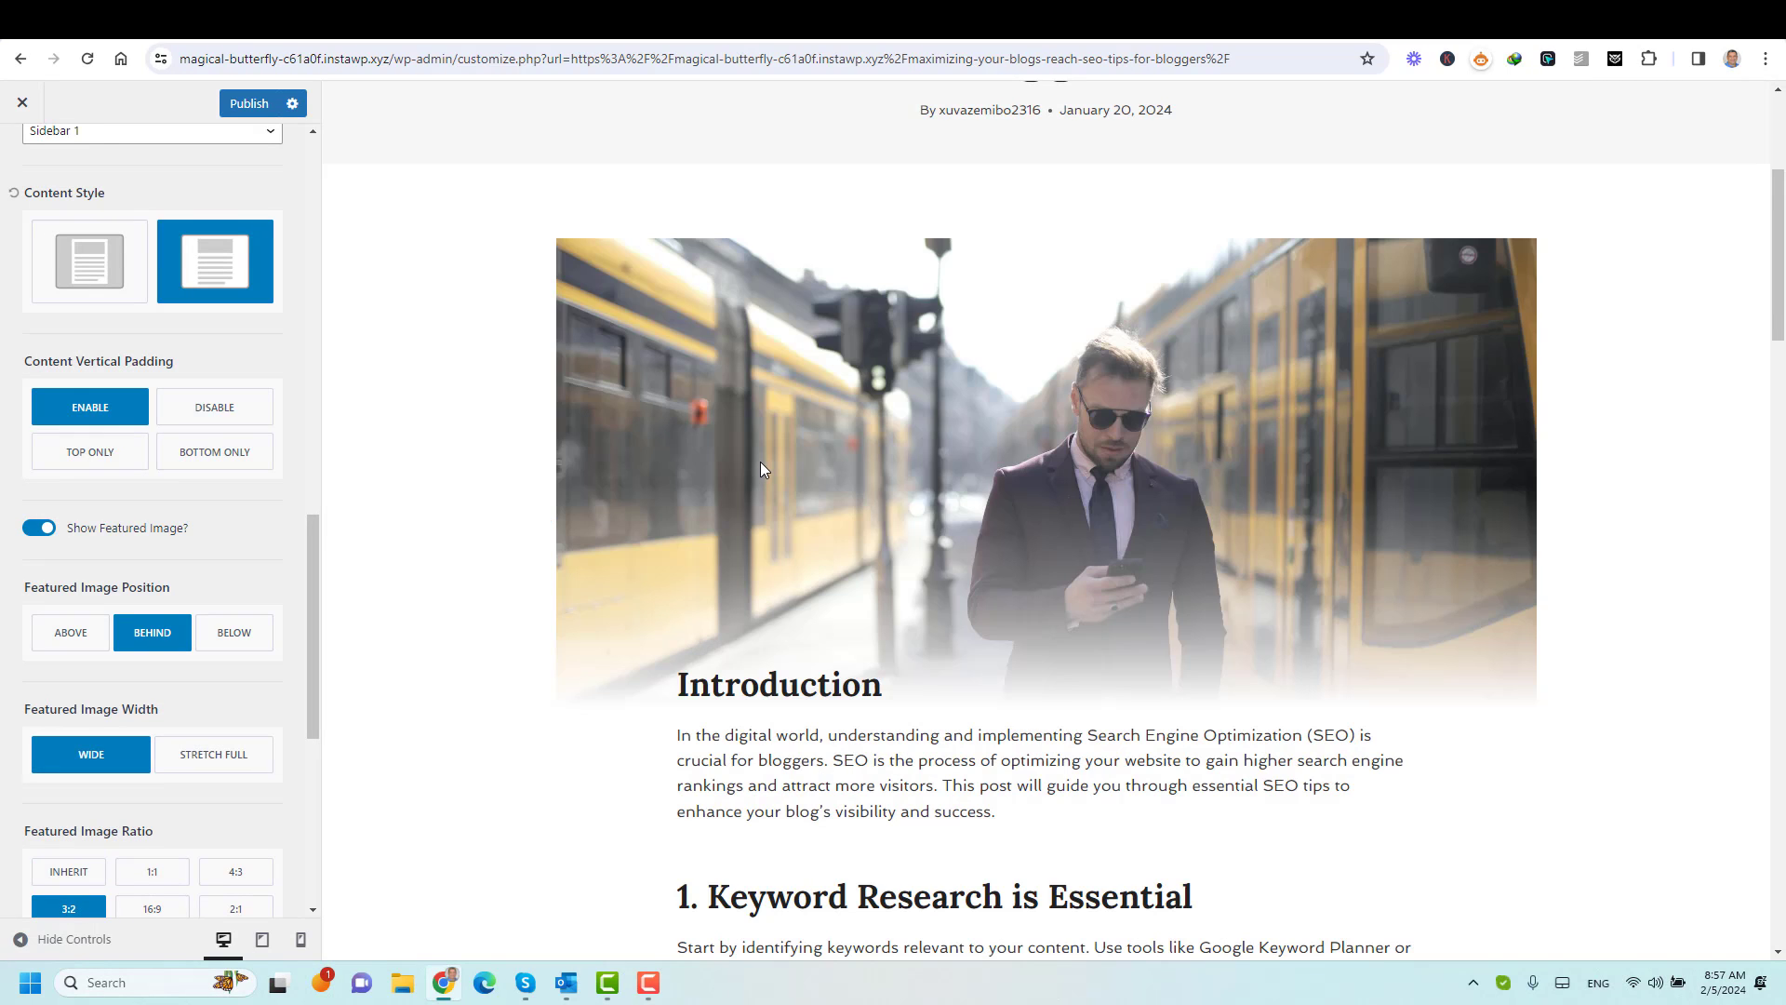
scroll(761, 462, "up", 1)
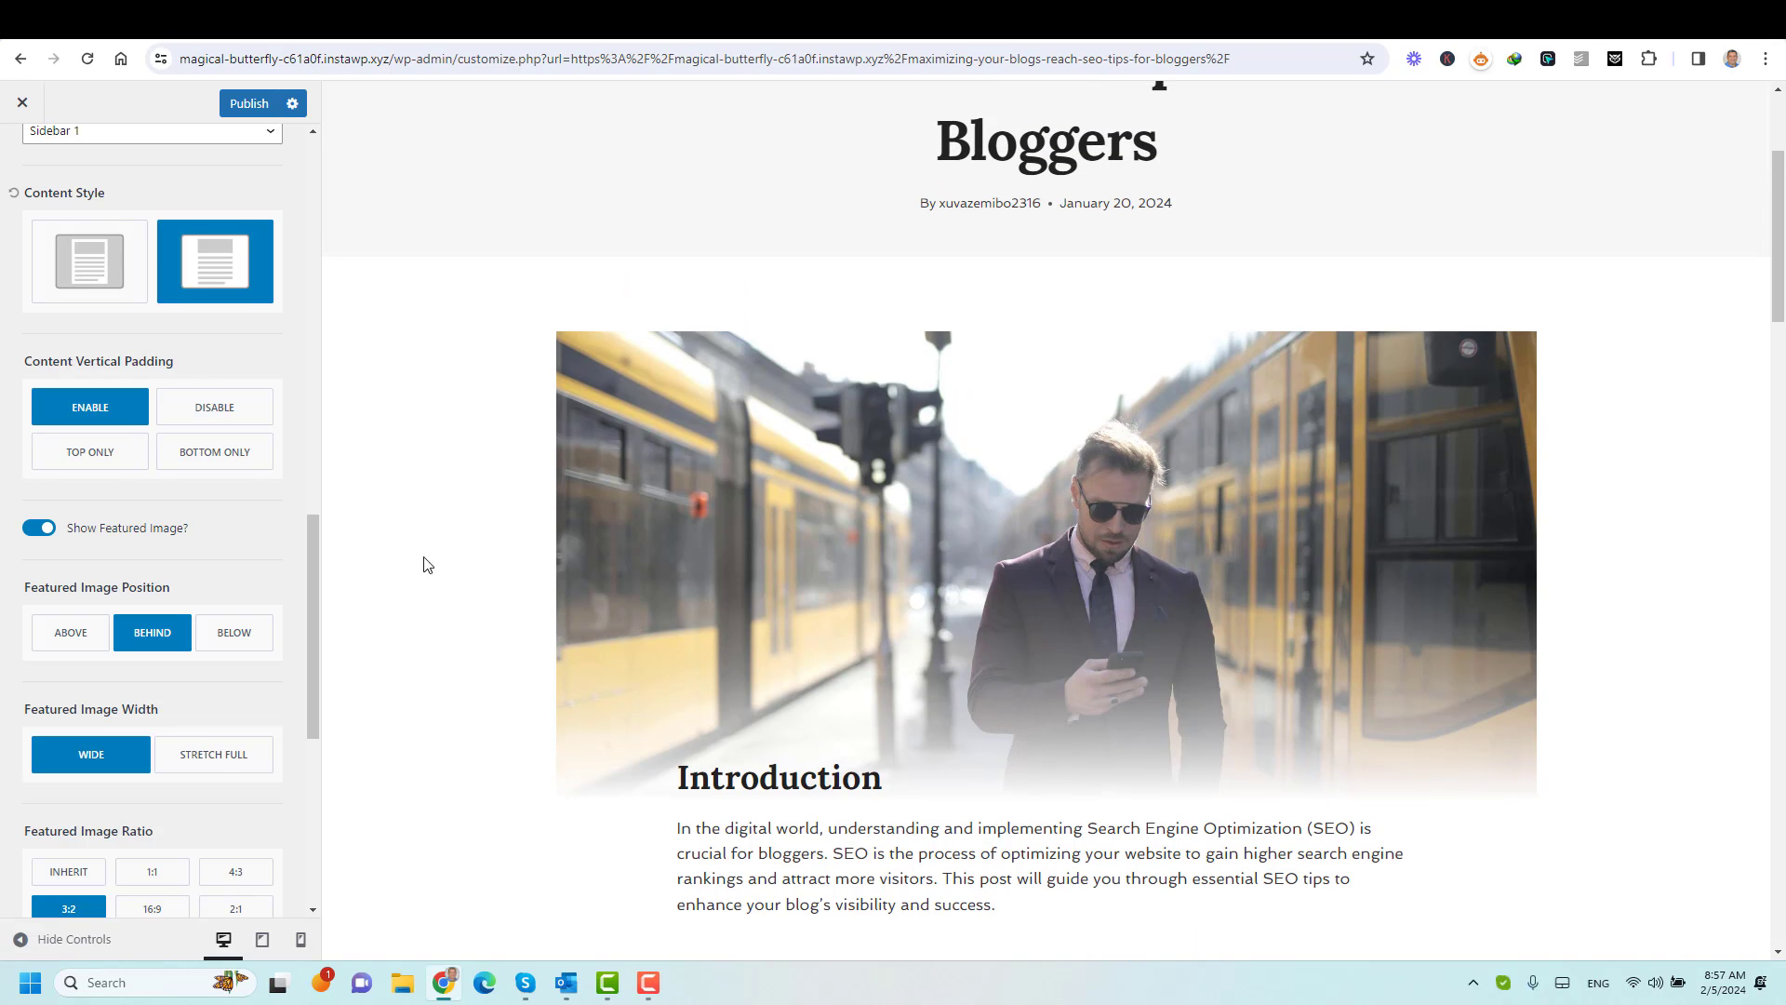
left_click(228, 641)
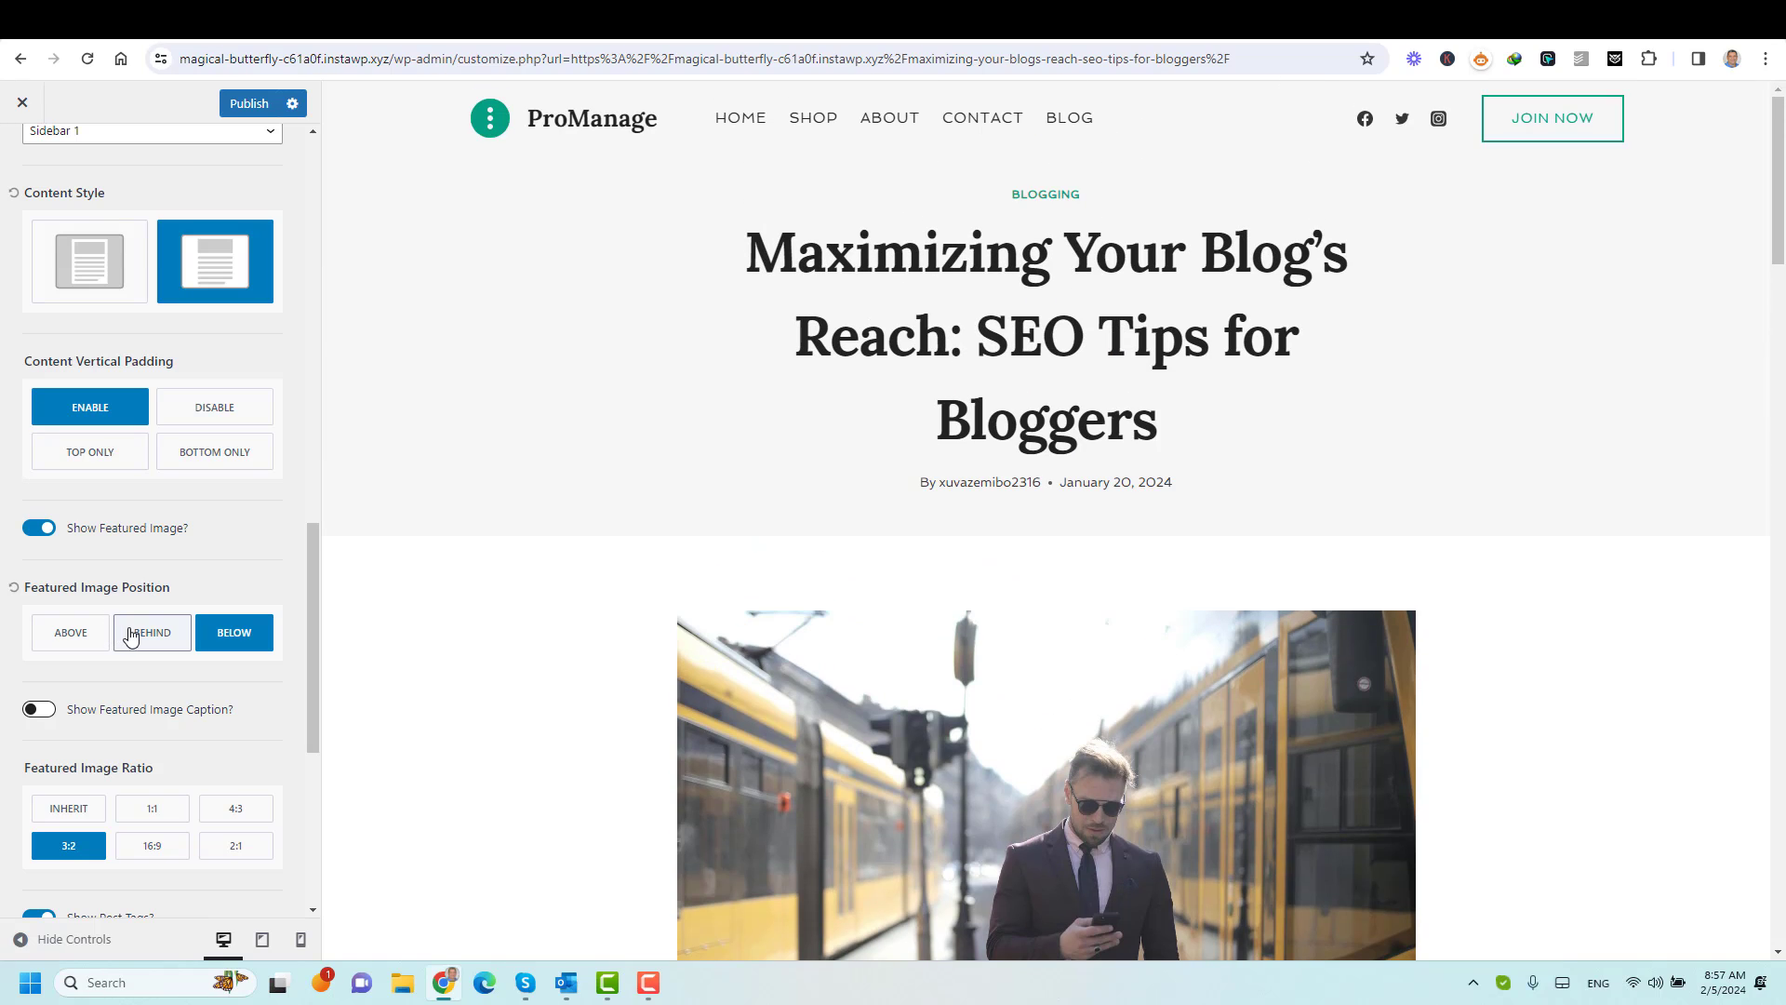
Choose the In Content Post Title Layout for single posts.
scroll(206, 478, "up", 5)
scroll(207, 478, "up", 4)
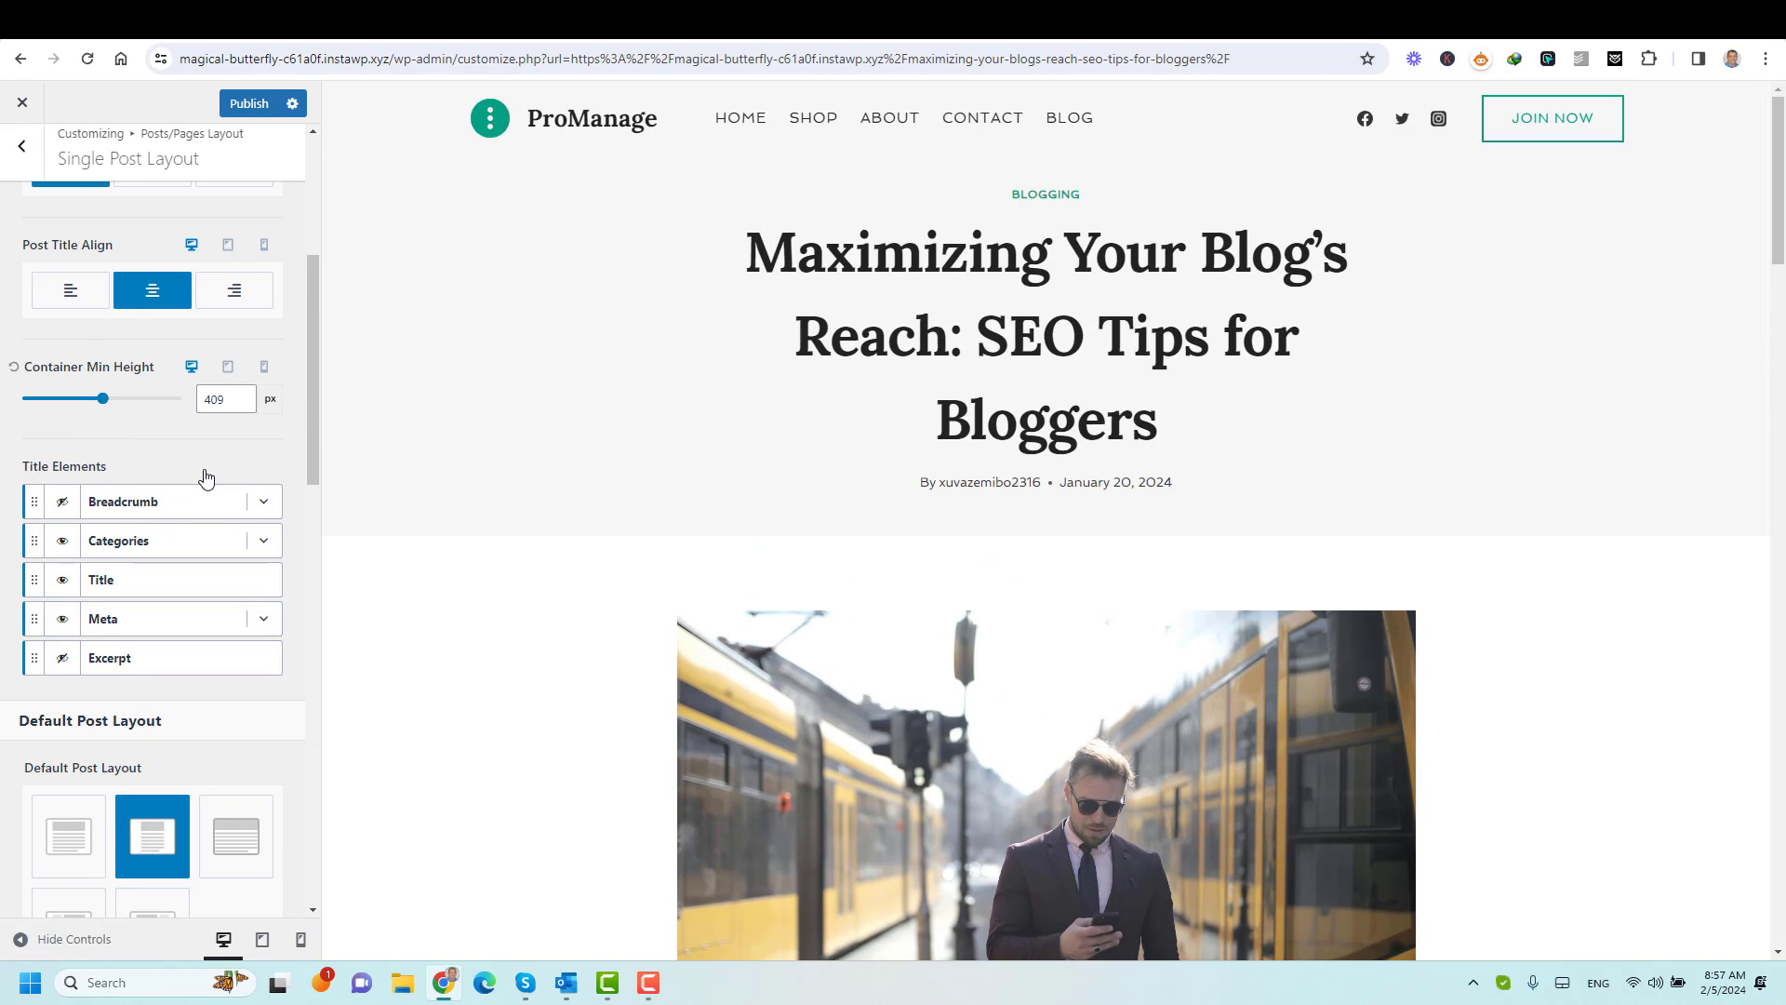
scroll(206, 478, "up", 4)
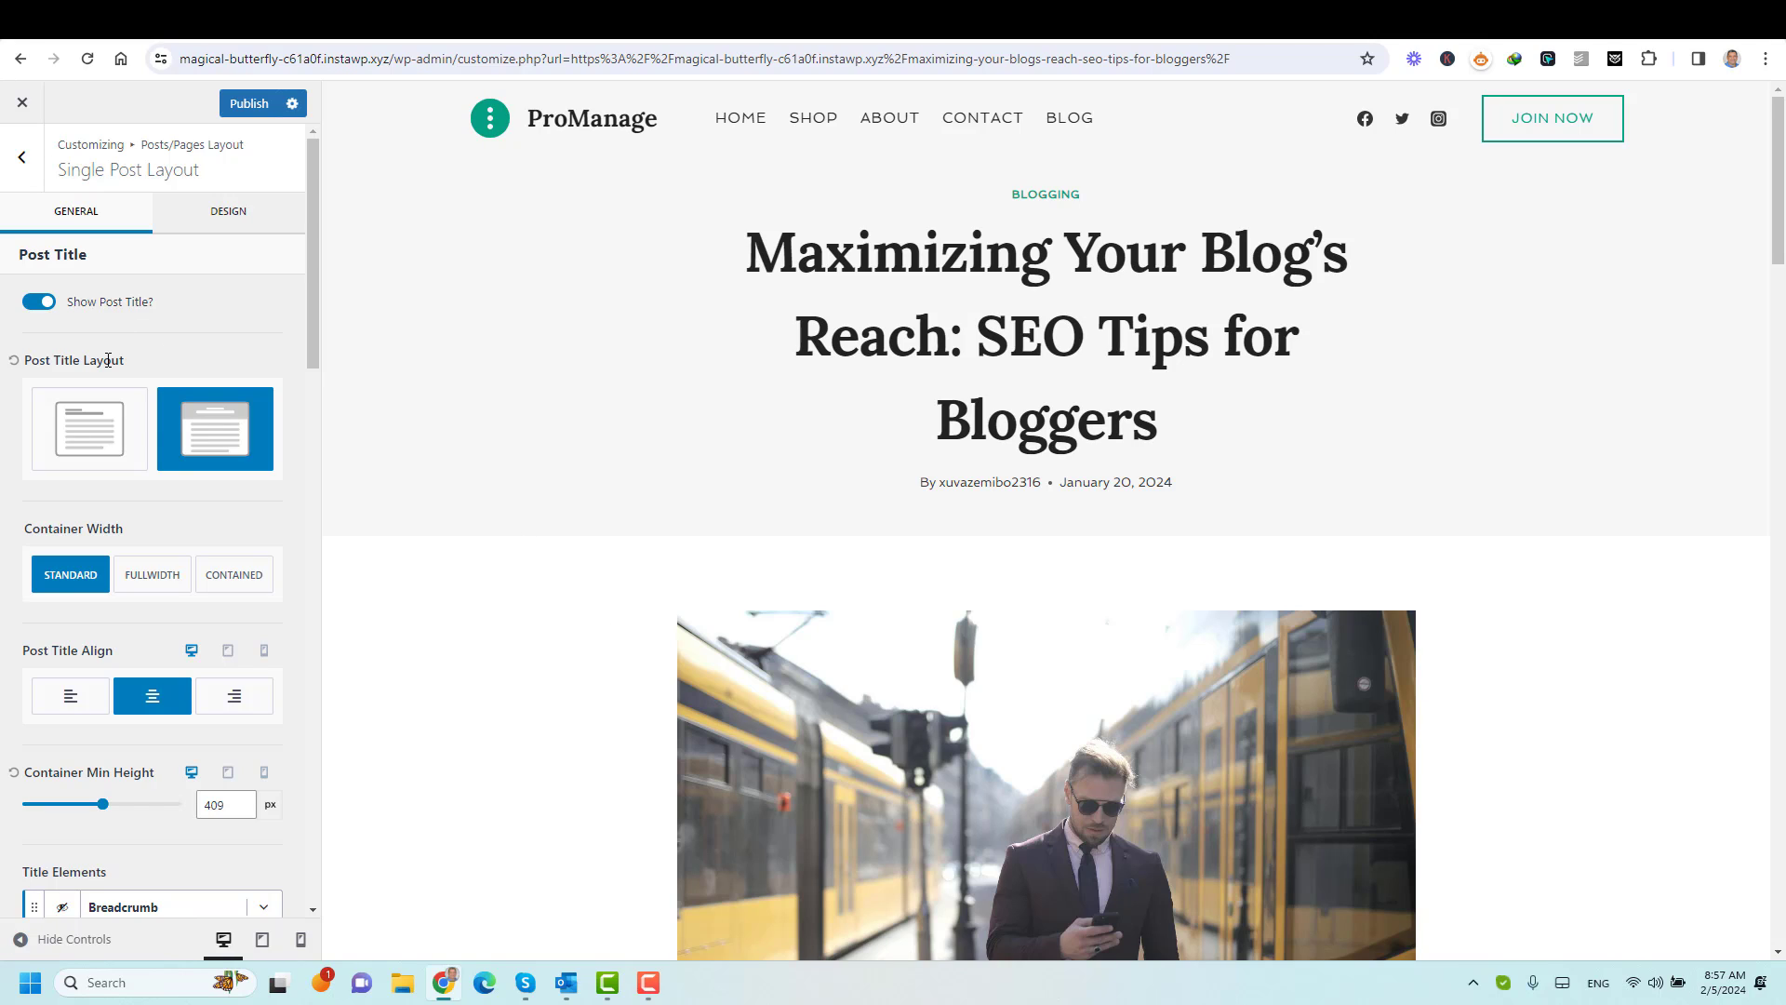
scroll(197, 502, "down", 10)
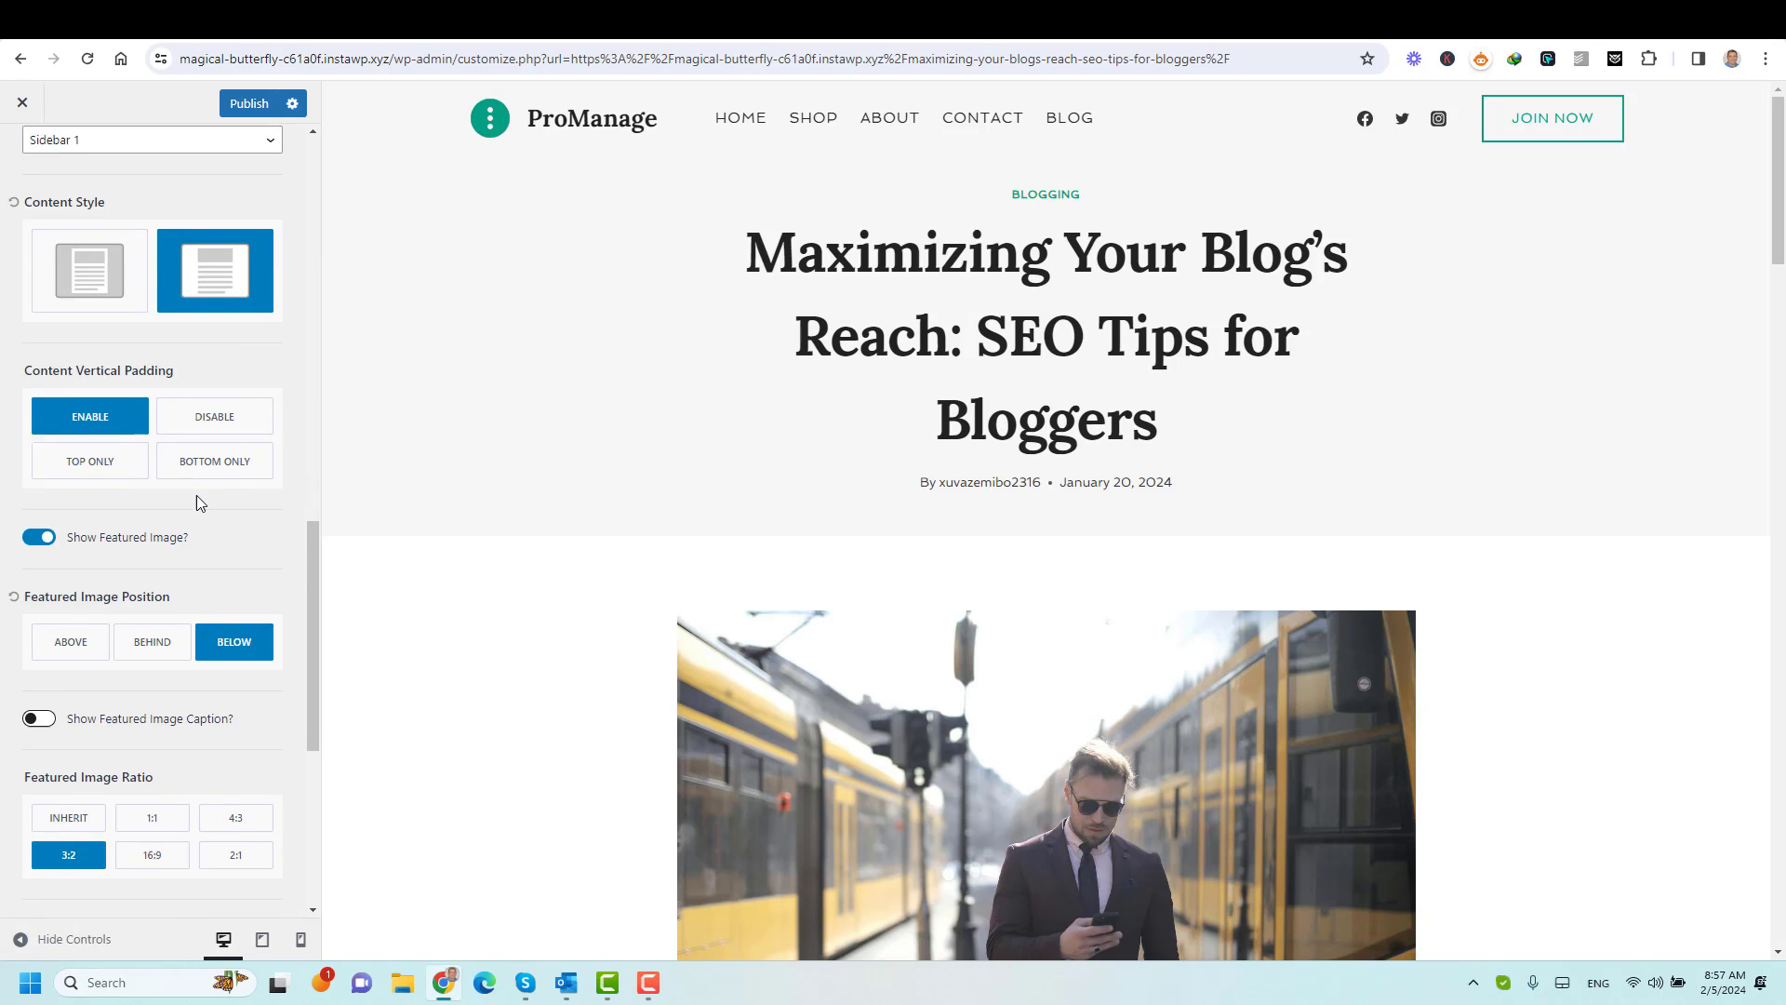
scroll(197, 502, "down", 5)
scroll(197, 493, "up", 14)
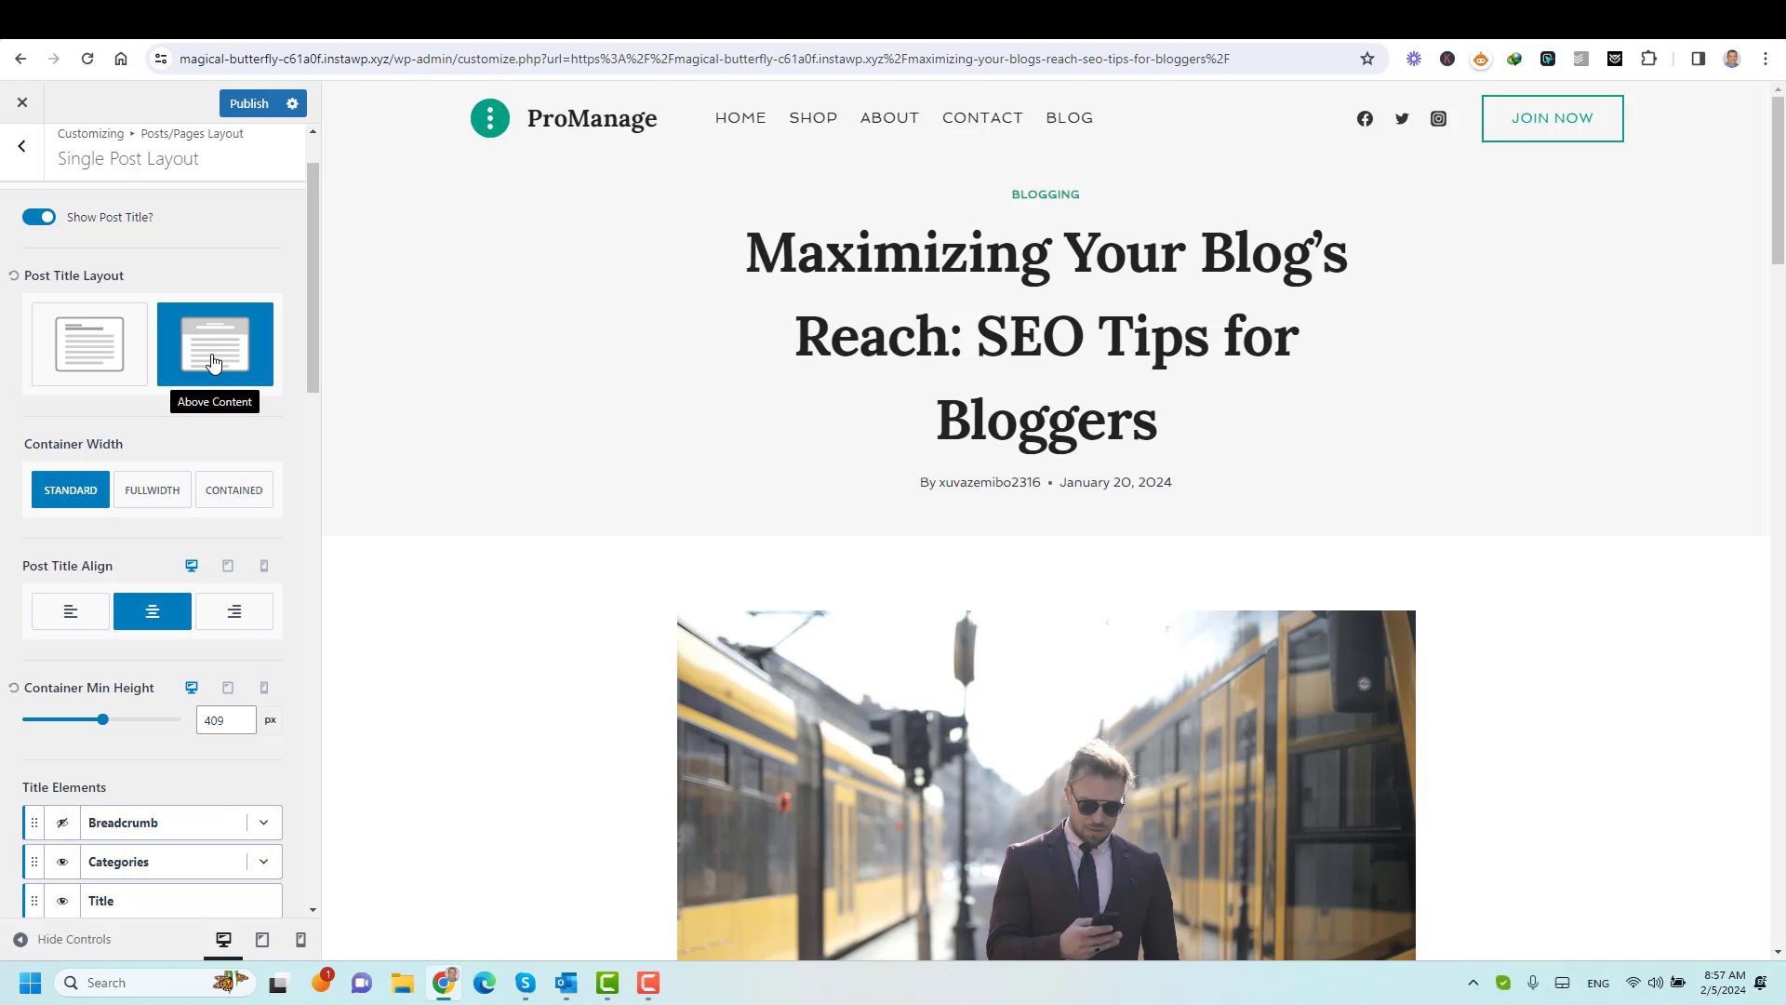
scroll(267, 628, "down", 5)
scroll(267, 628, "down", 10)
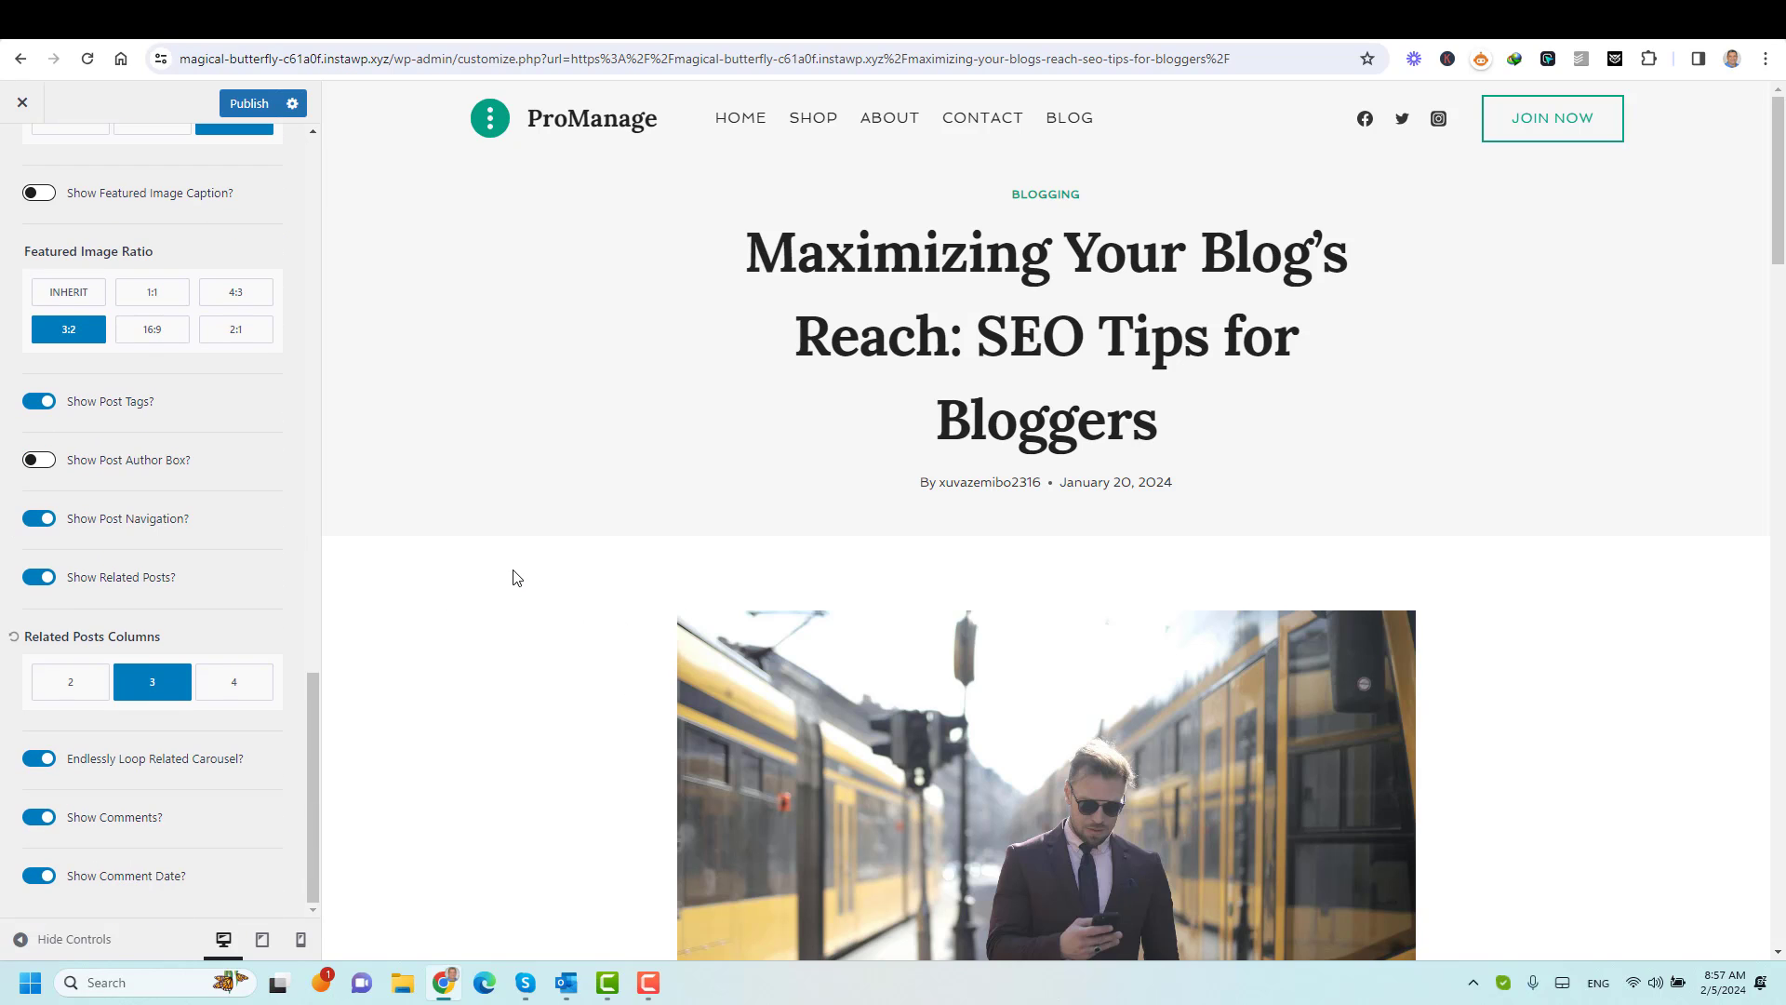
scroll(296, 515, "up", 3)
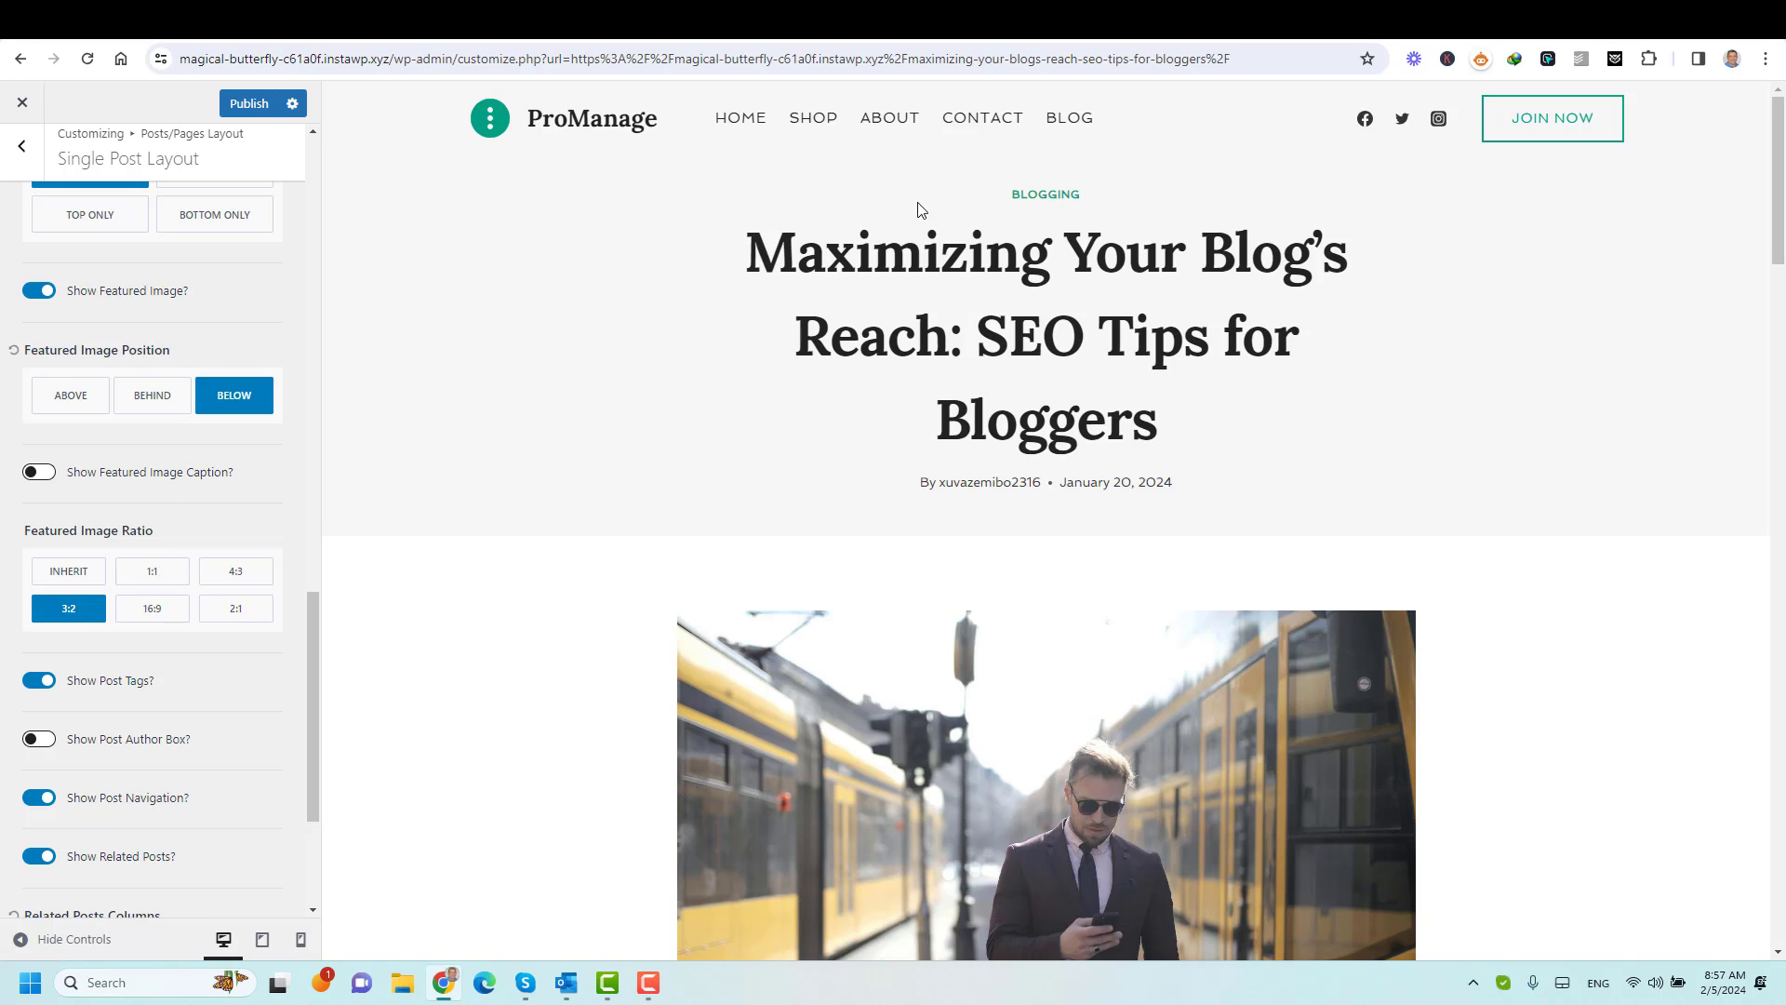
scroll(266, 419, "up", 15)
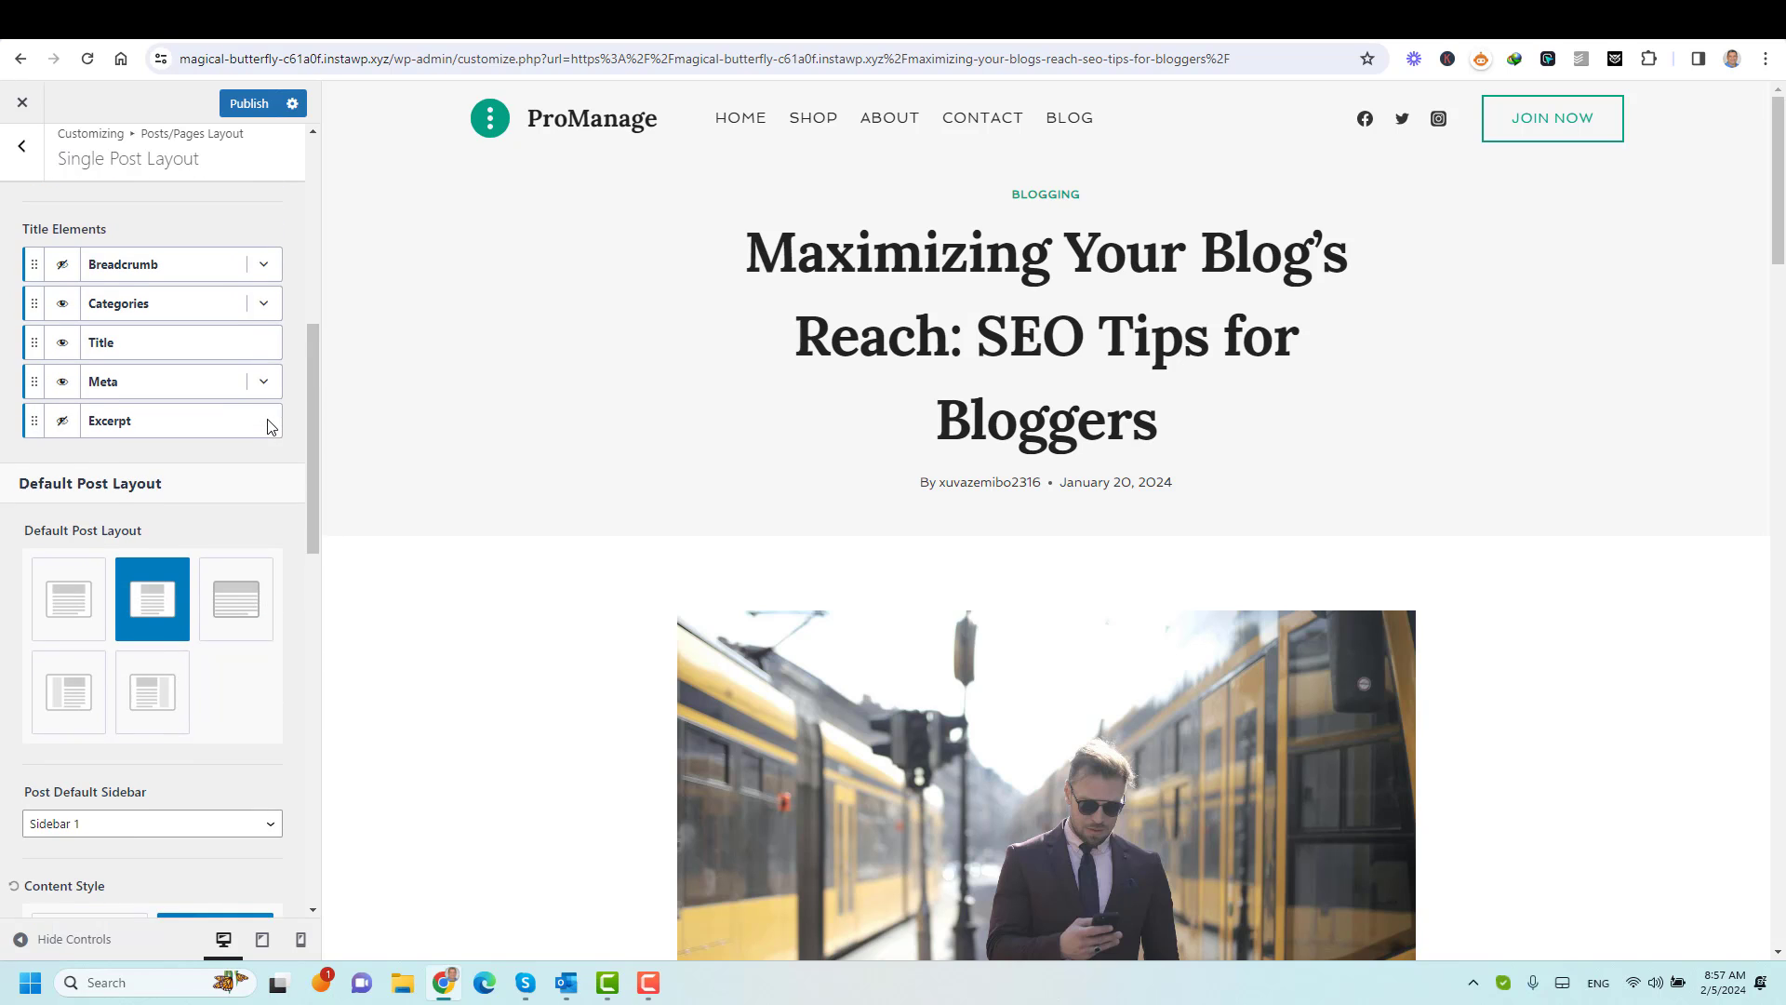
left_click(102, 435)
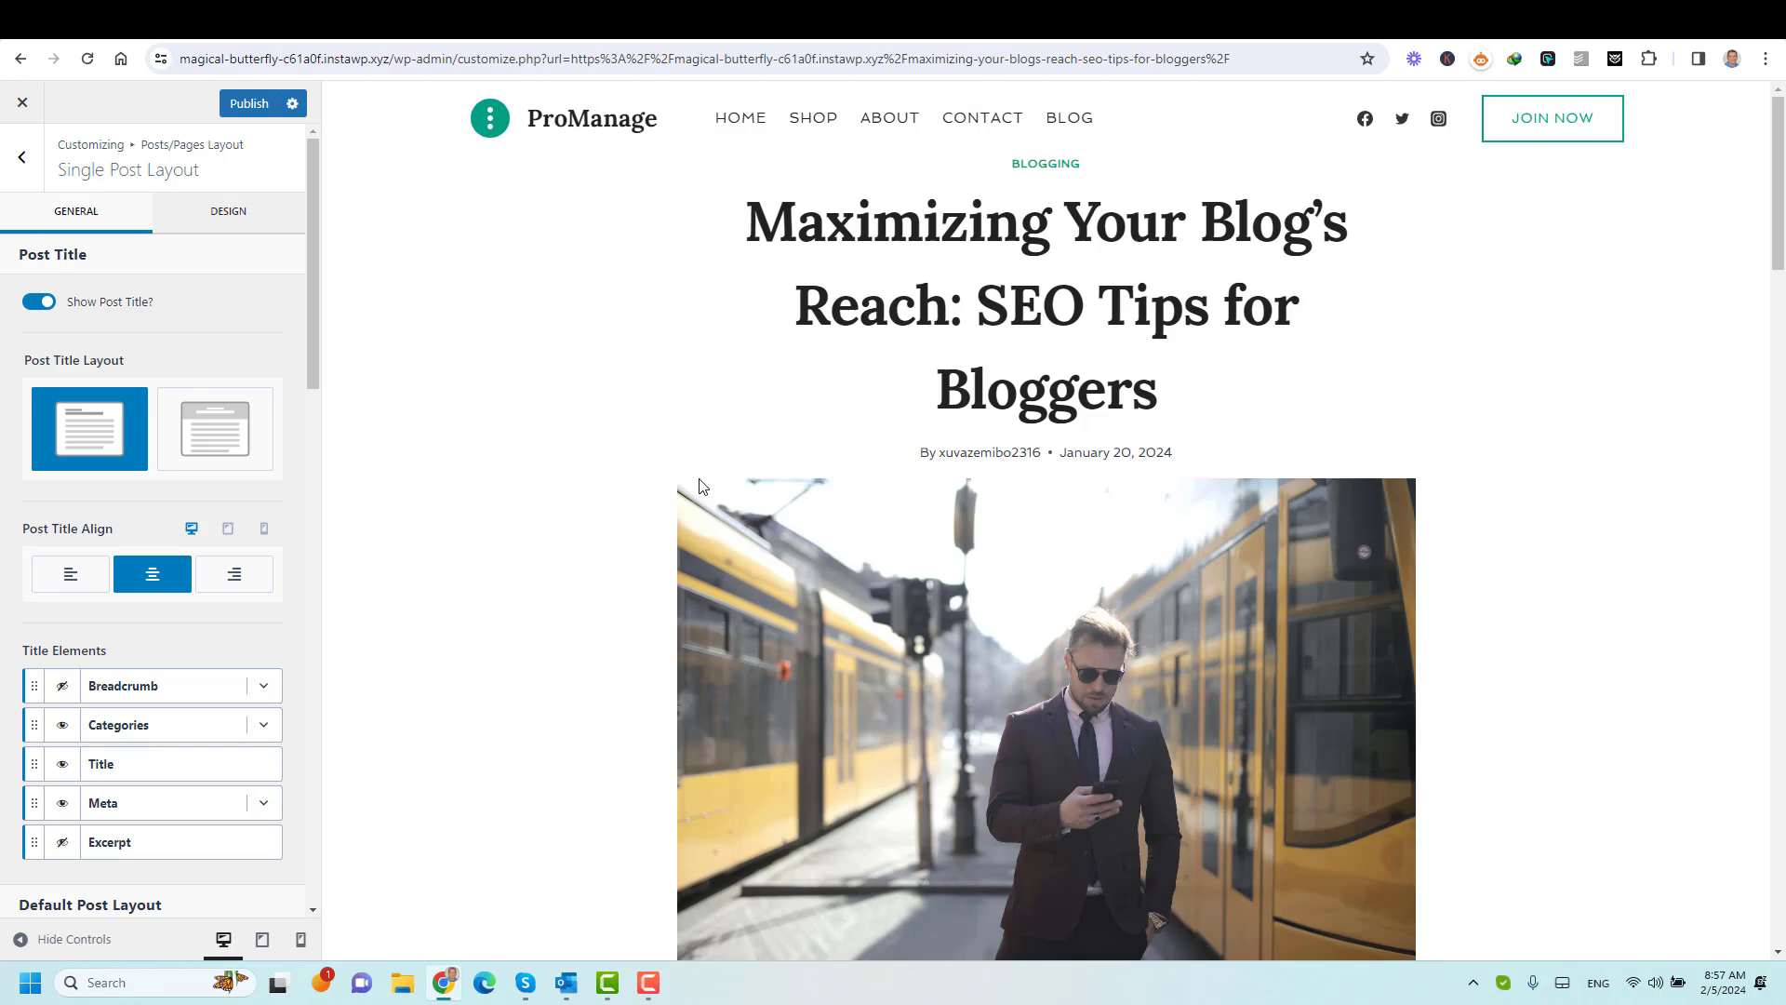
Set Featured Image Position to Behind the post title.
scroll(284, 527, "down", 2)
scroll(285, 527, "down", 10)
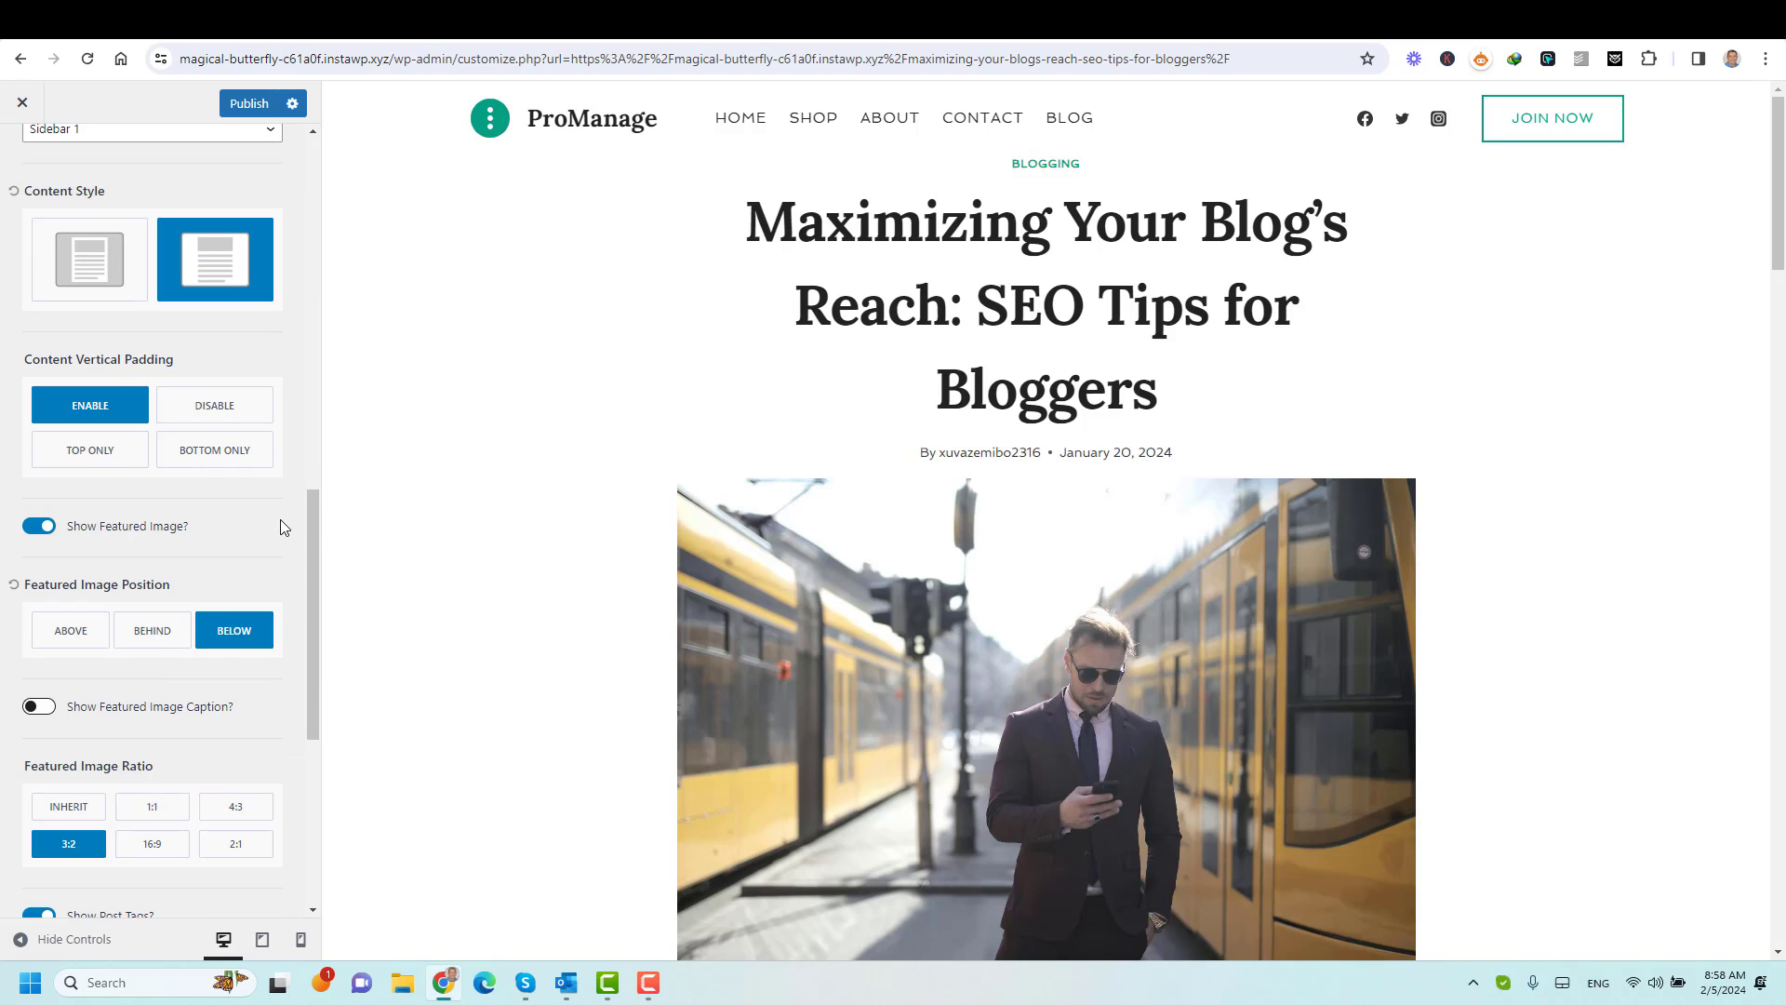
left_click(152, 631)
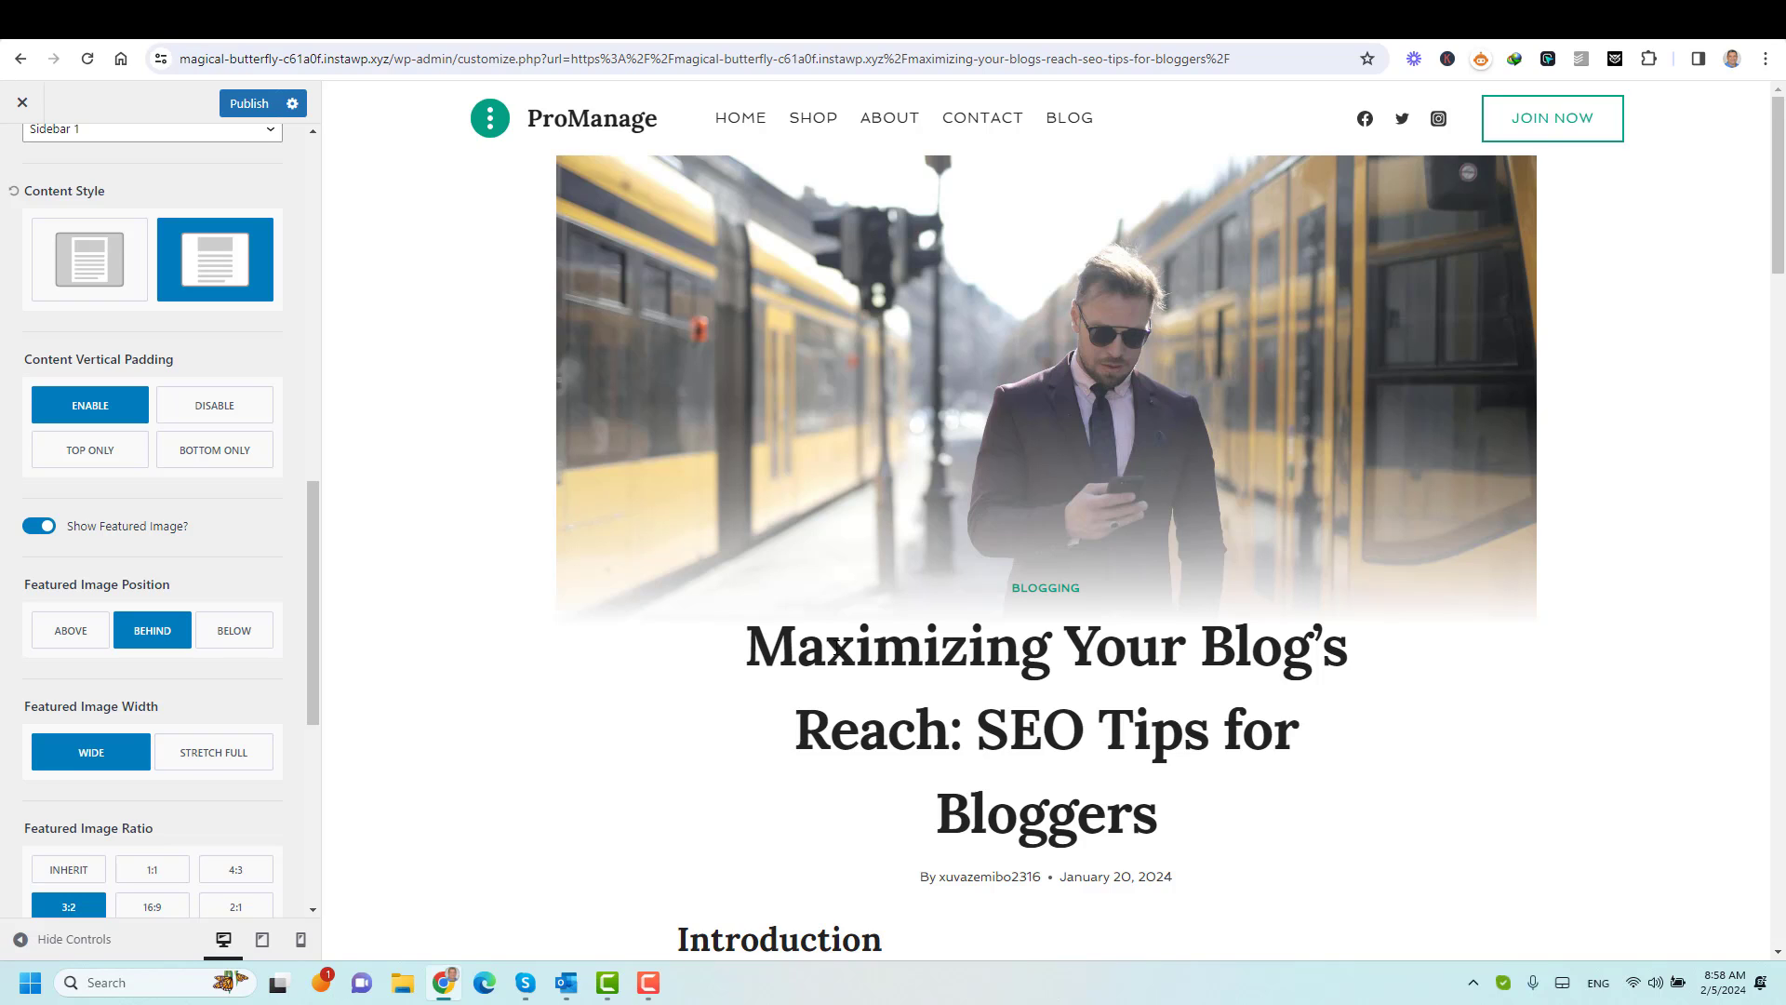
scroll(279, 439, "up", 10)
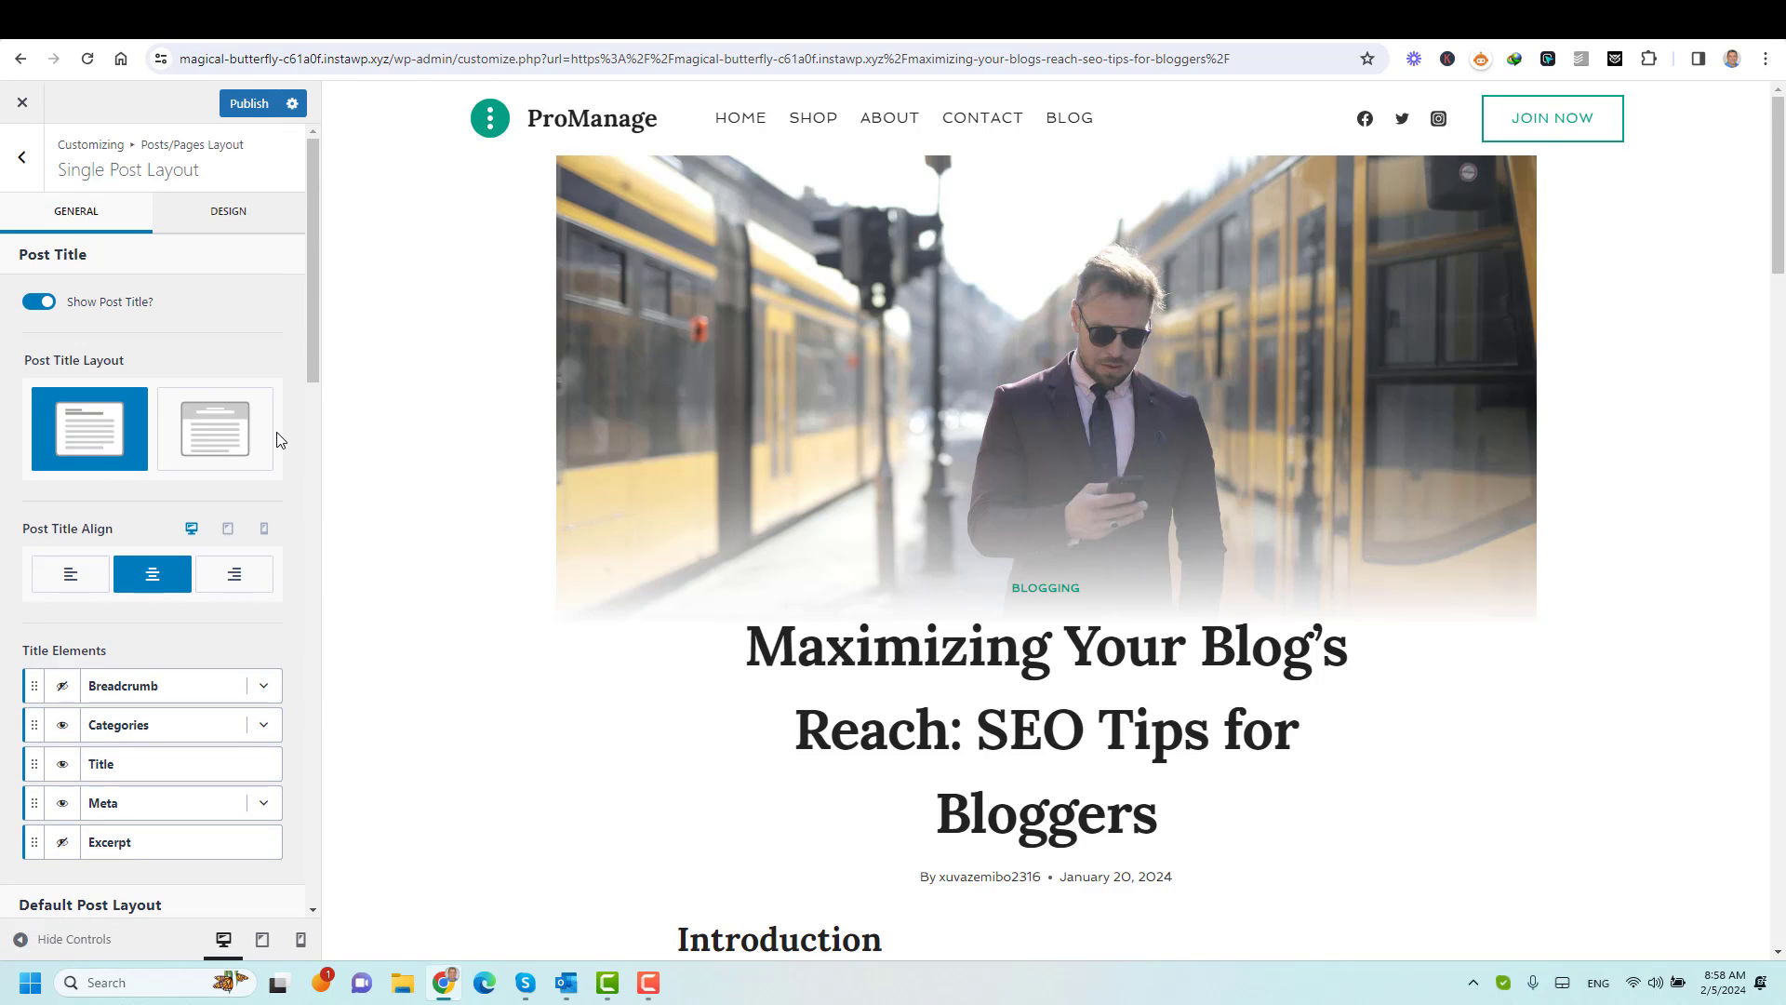
scroll(148, 449, "down", 5)
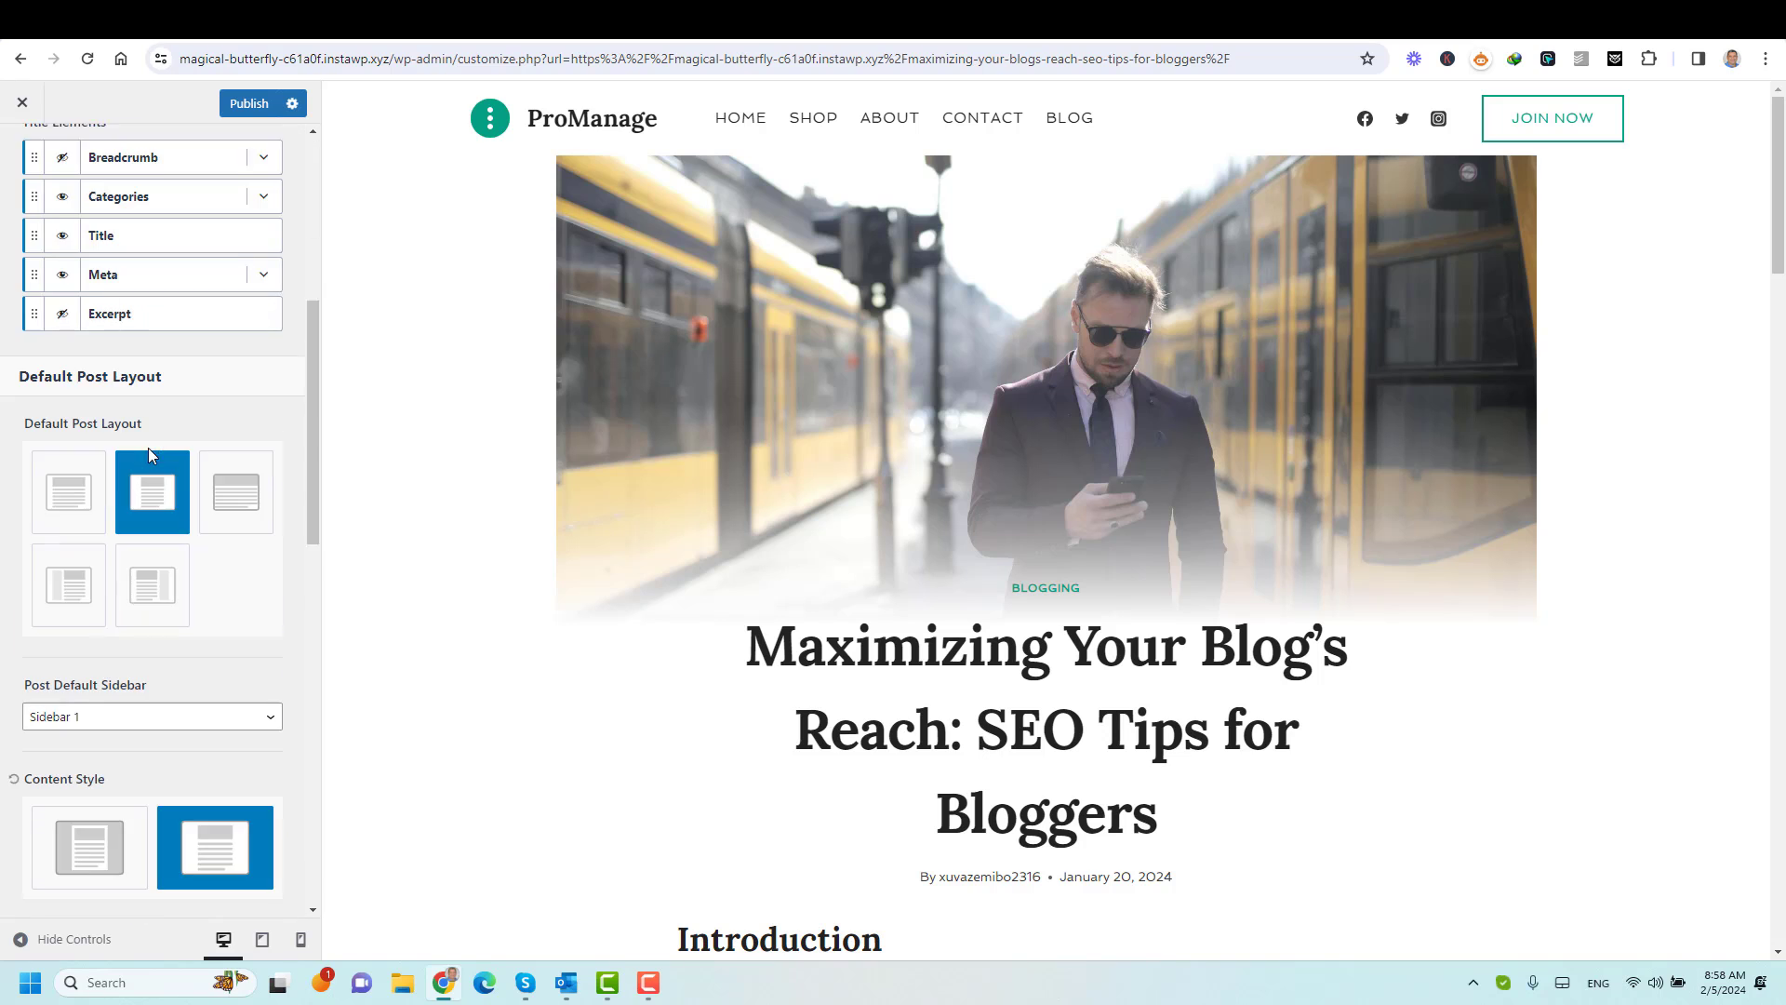
scroll(148, 448, "down", 10)
scroll(248, 611, "up", 2)
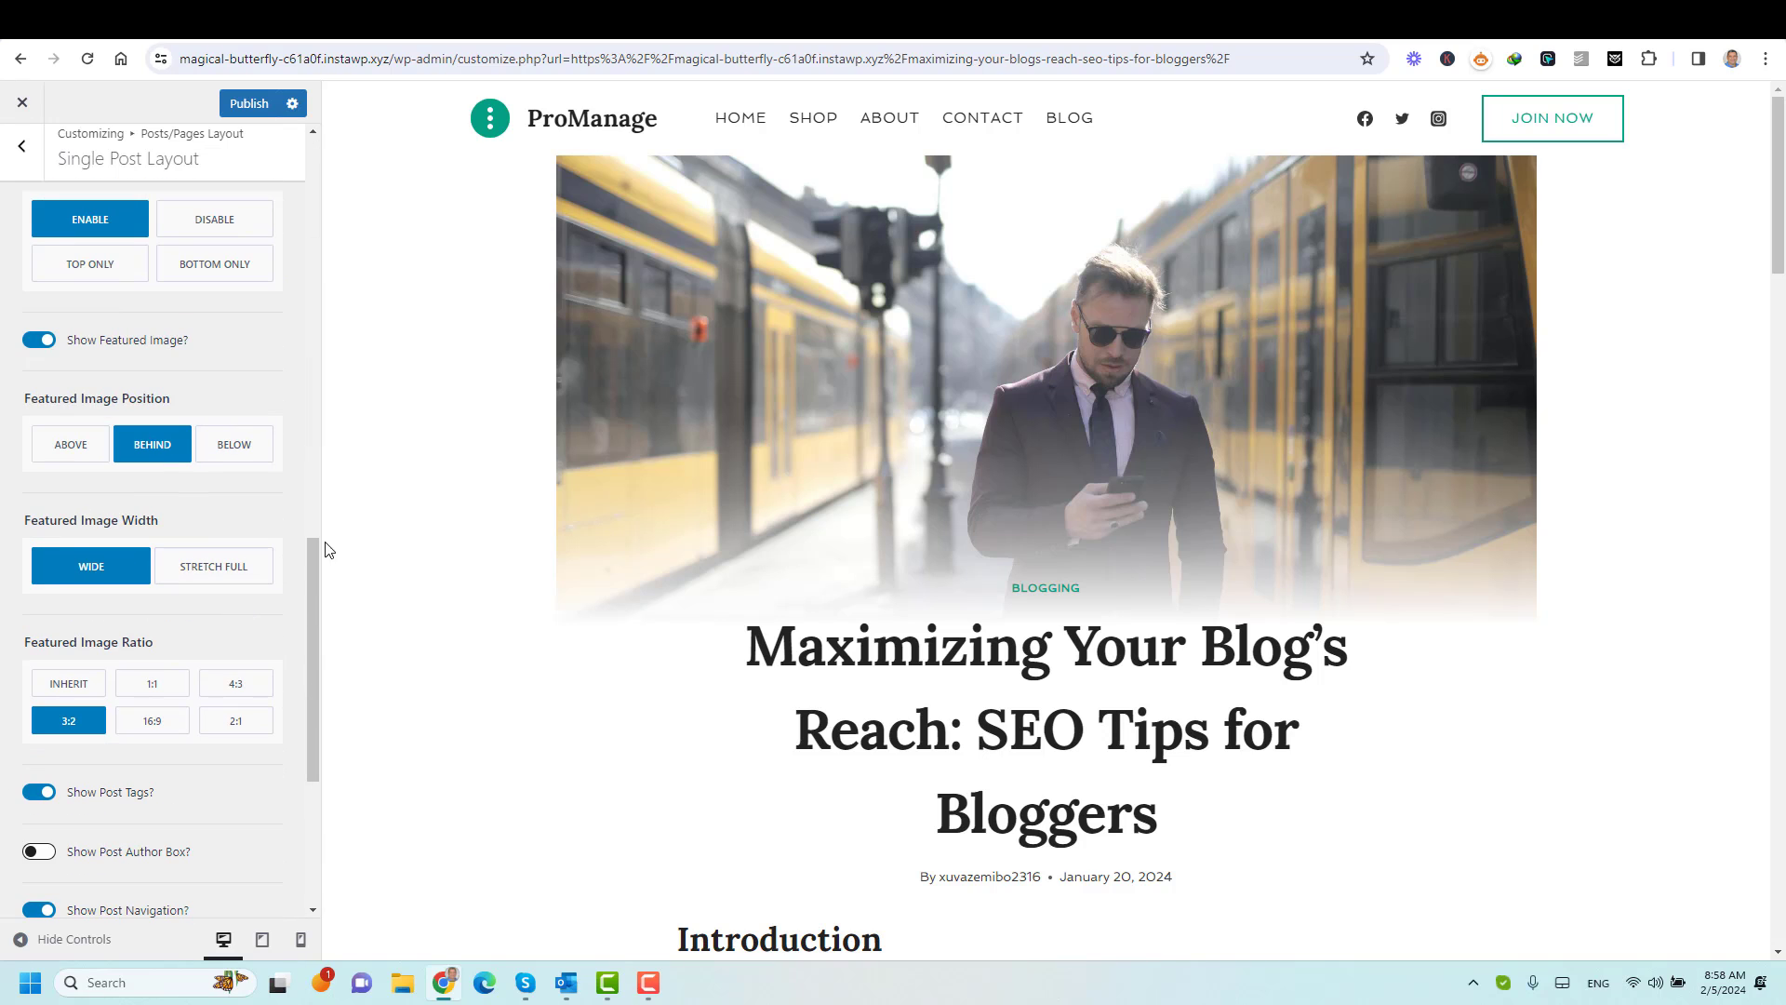
Try Featured Image Ratio 1:1, 4:3 and 2:1, then settle on 16:9.
scroll(558, 554, "down", 6)
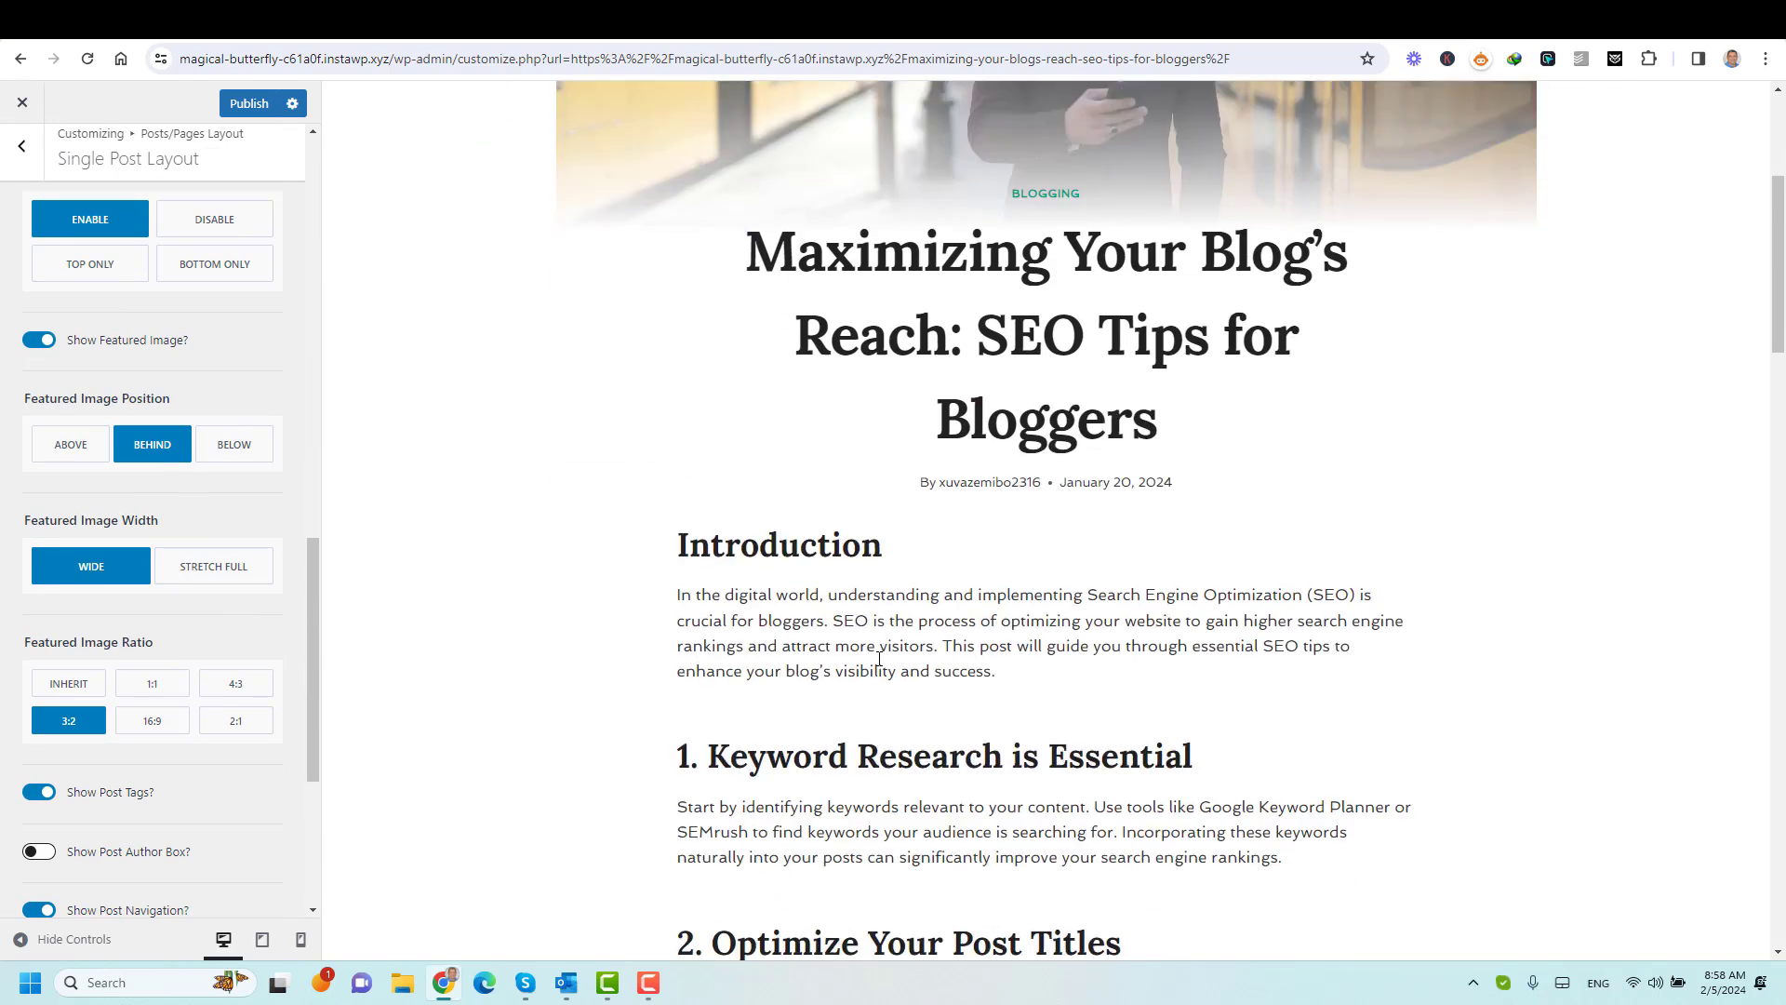
scroll(712, 572, "up", 5)
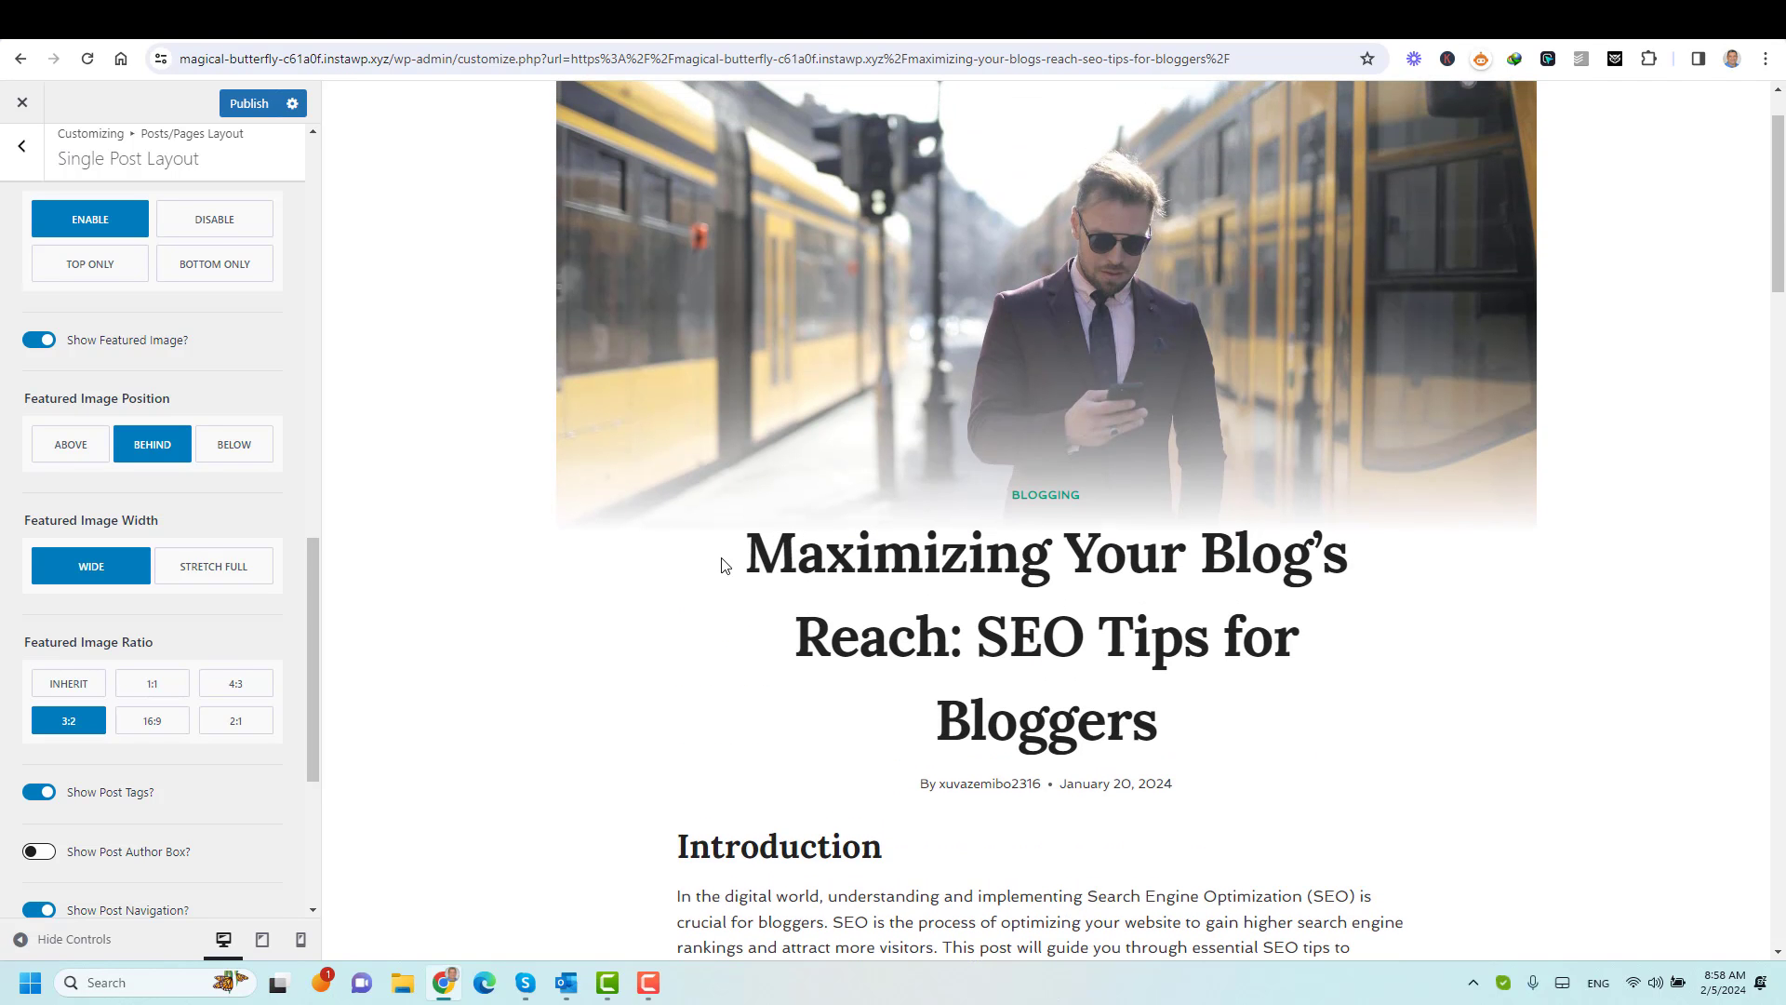
scroll(762, 609, "up", 1)
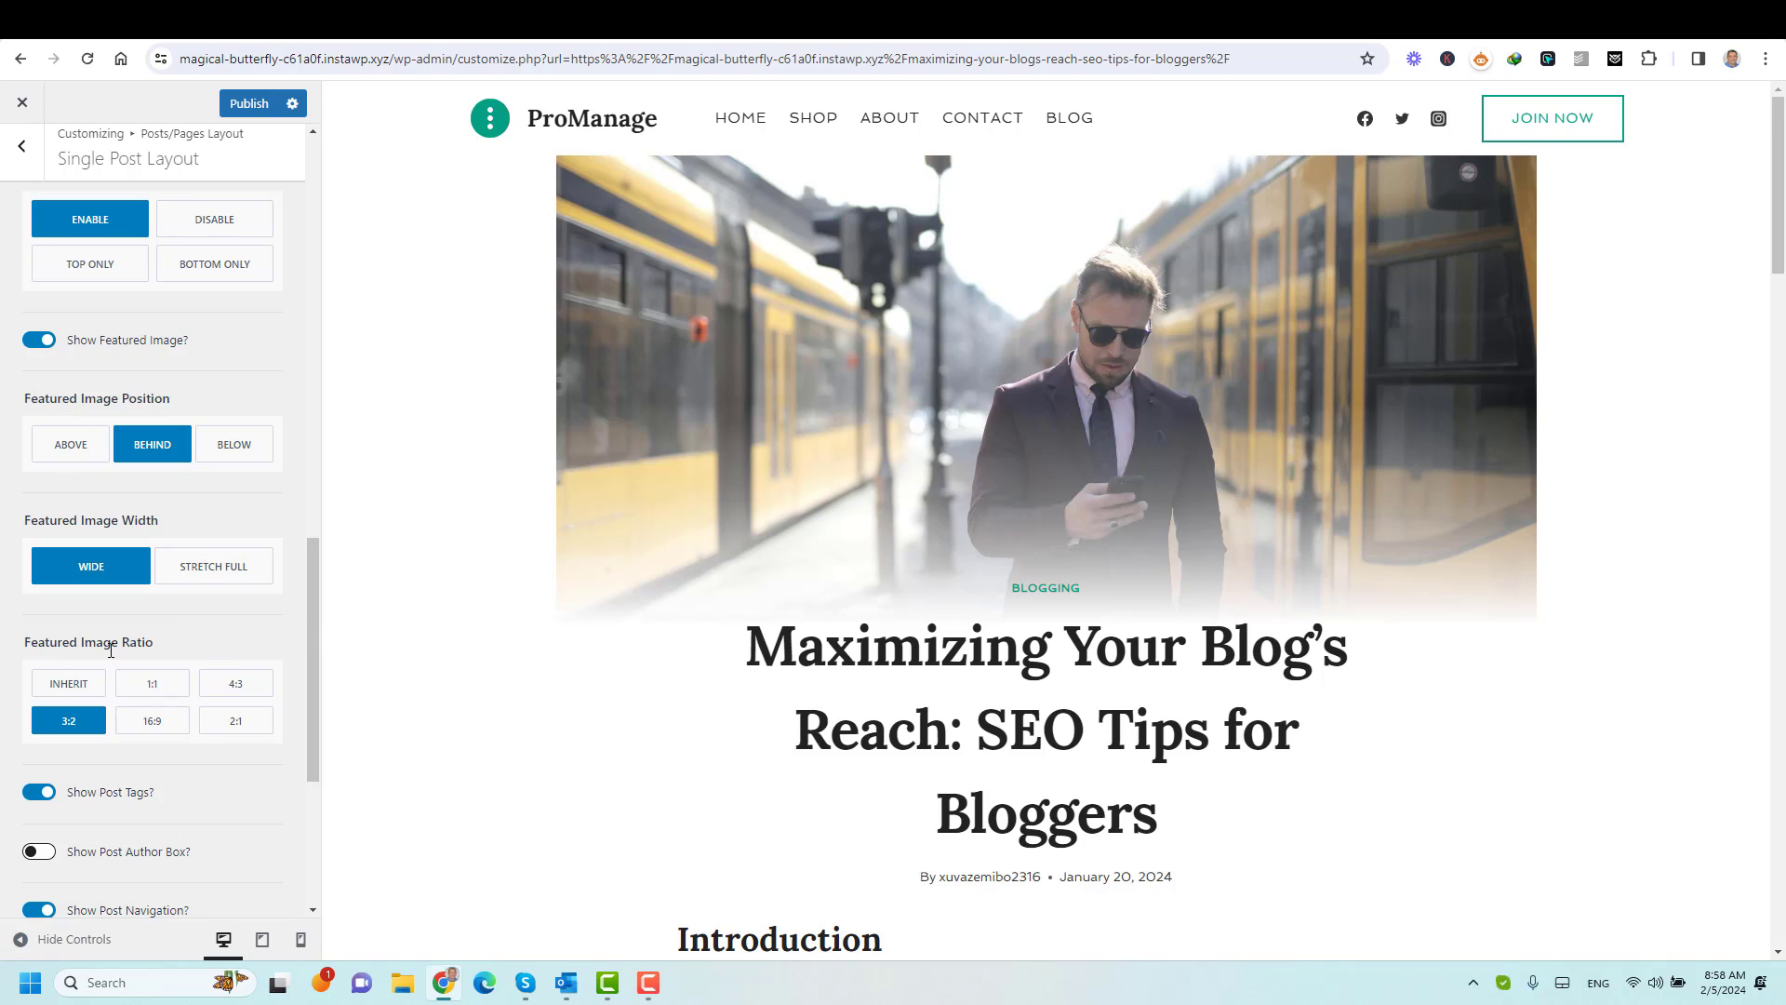
left_click(163, 694)
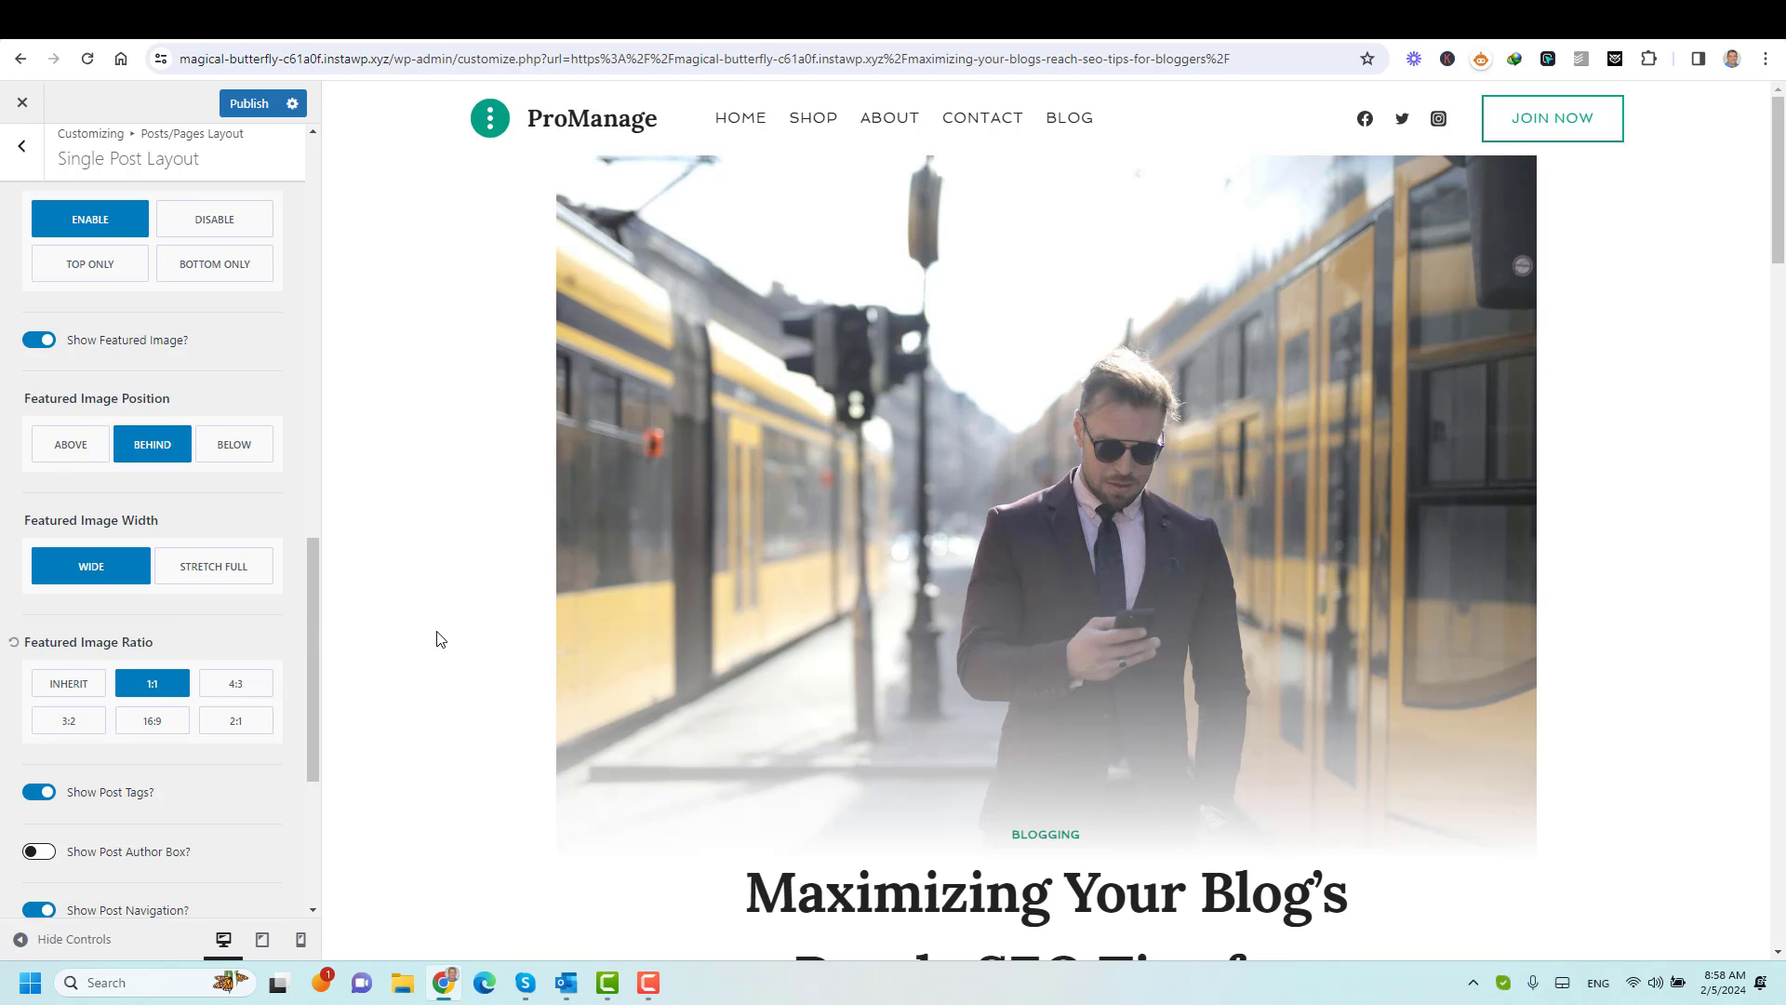
left_click(258, 689)
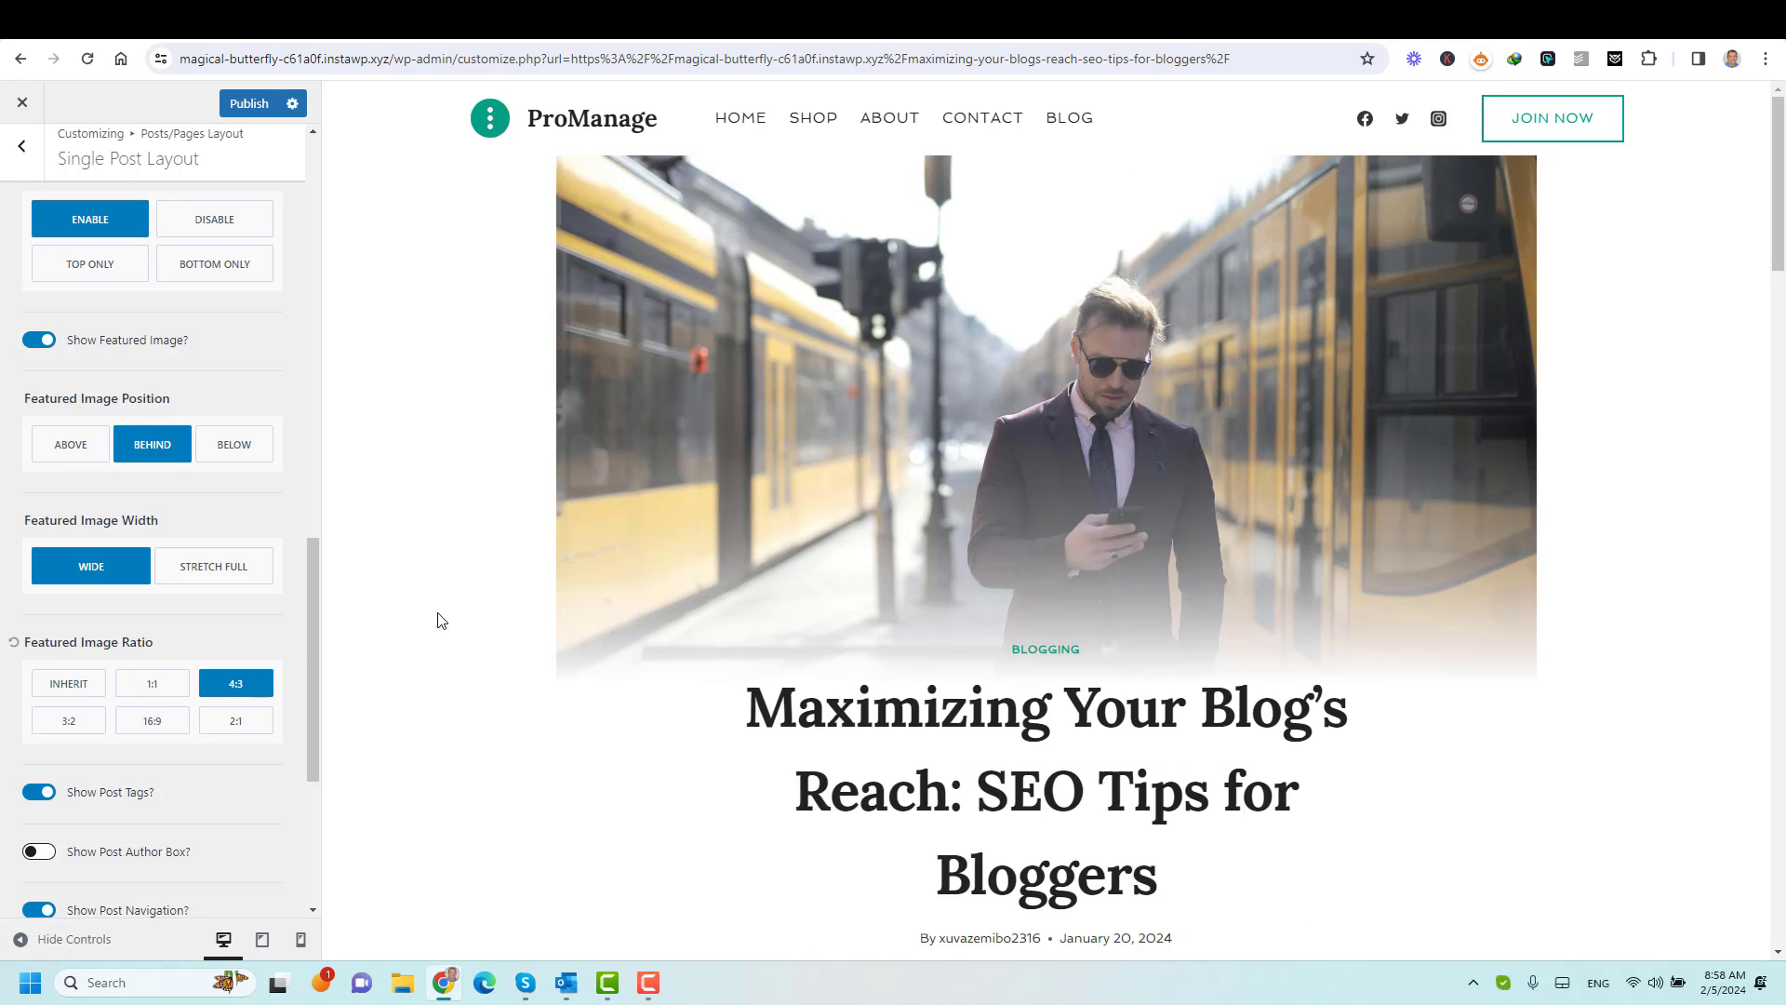
left_click(235, 727)
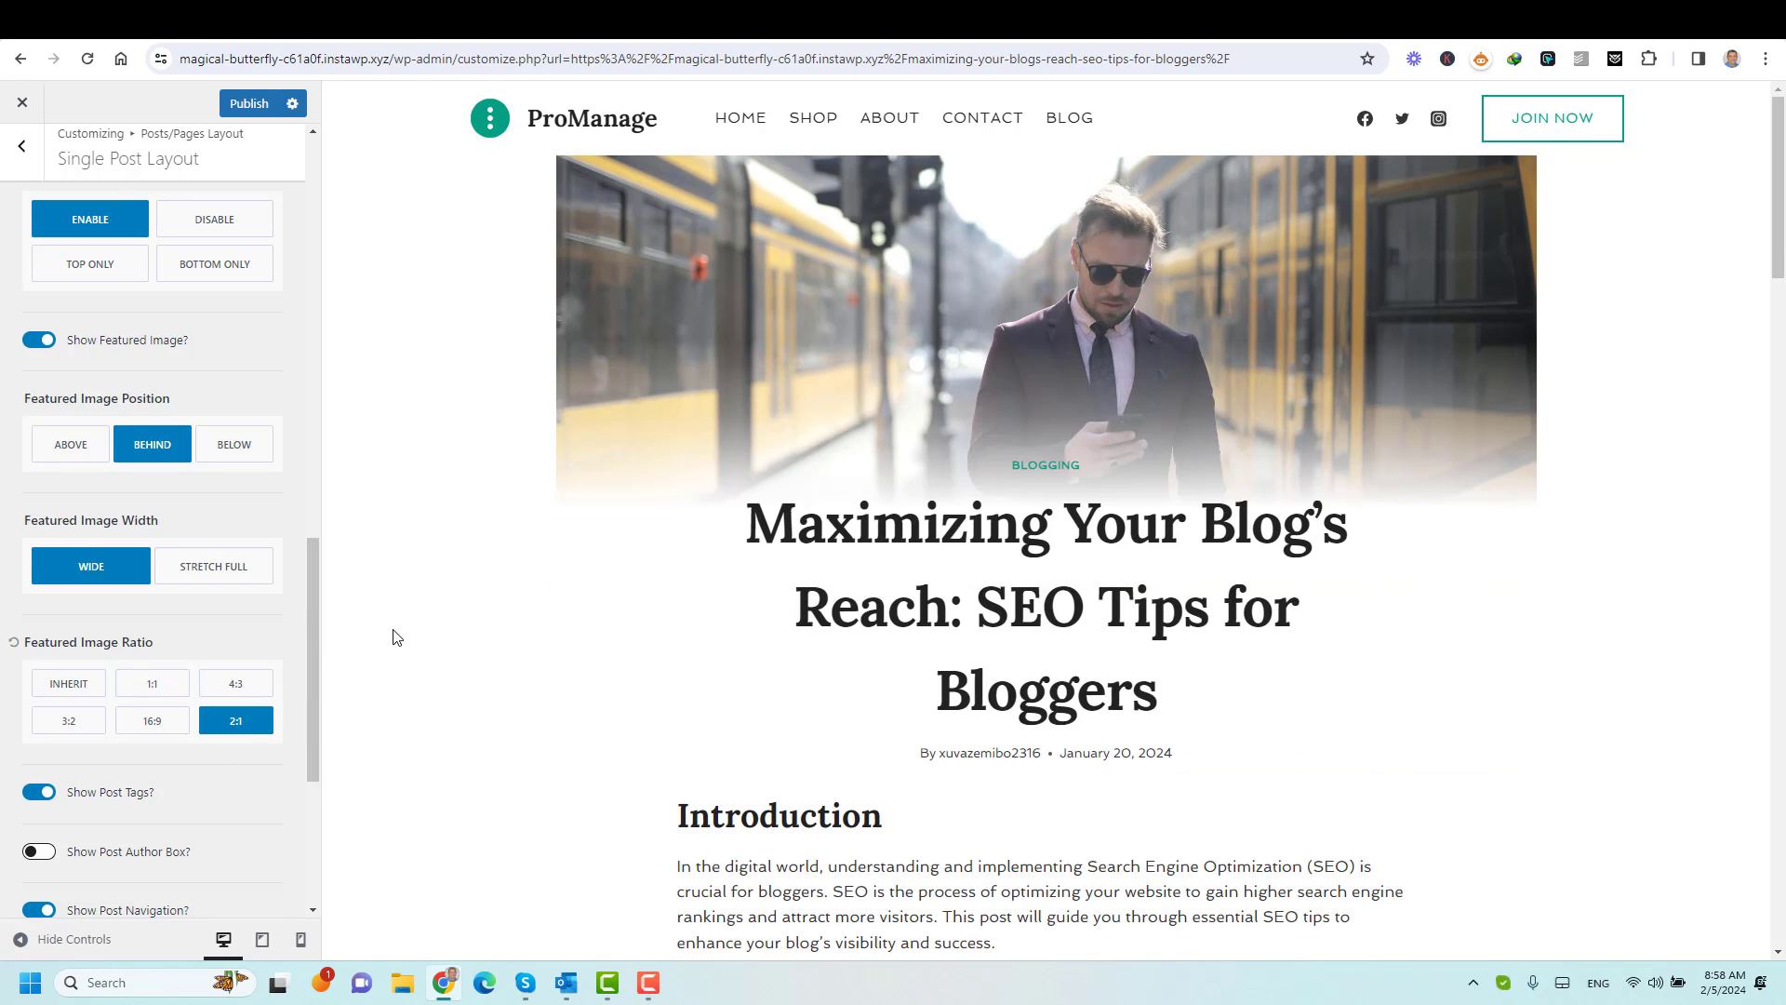
left_click(160, 723)
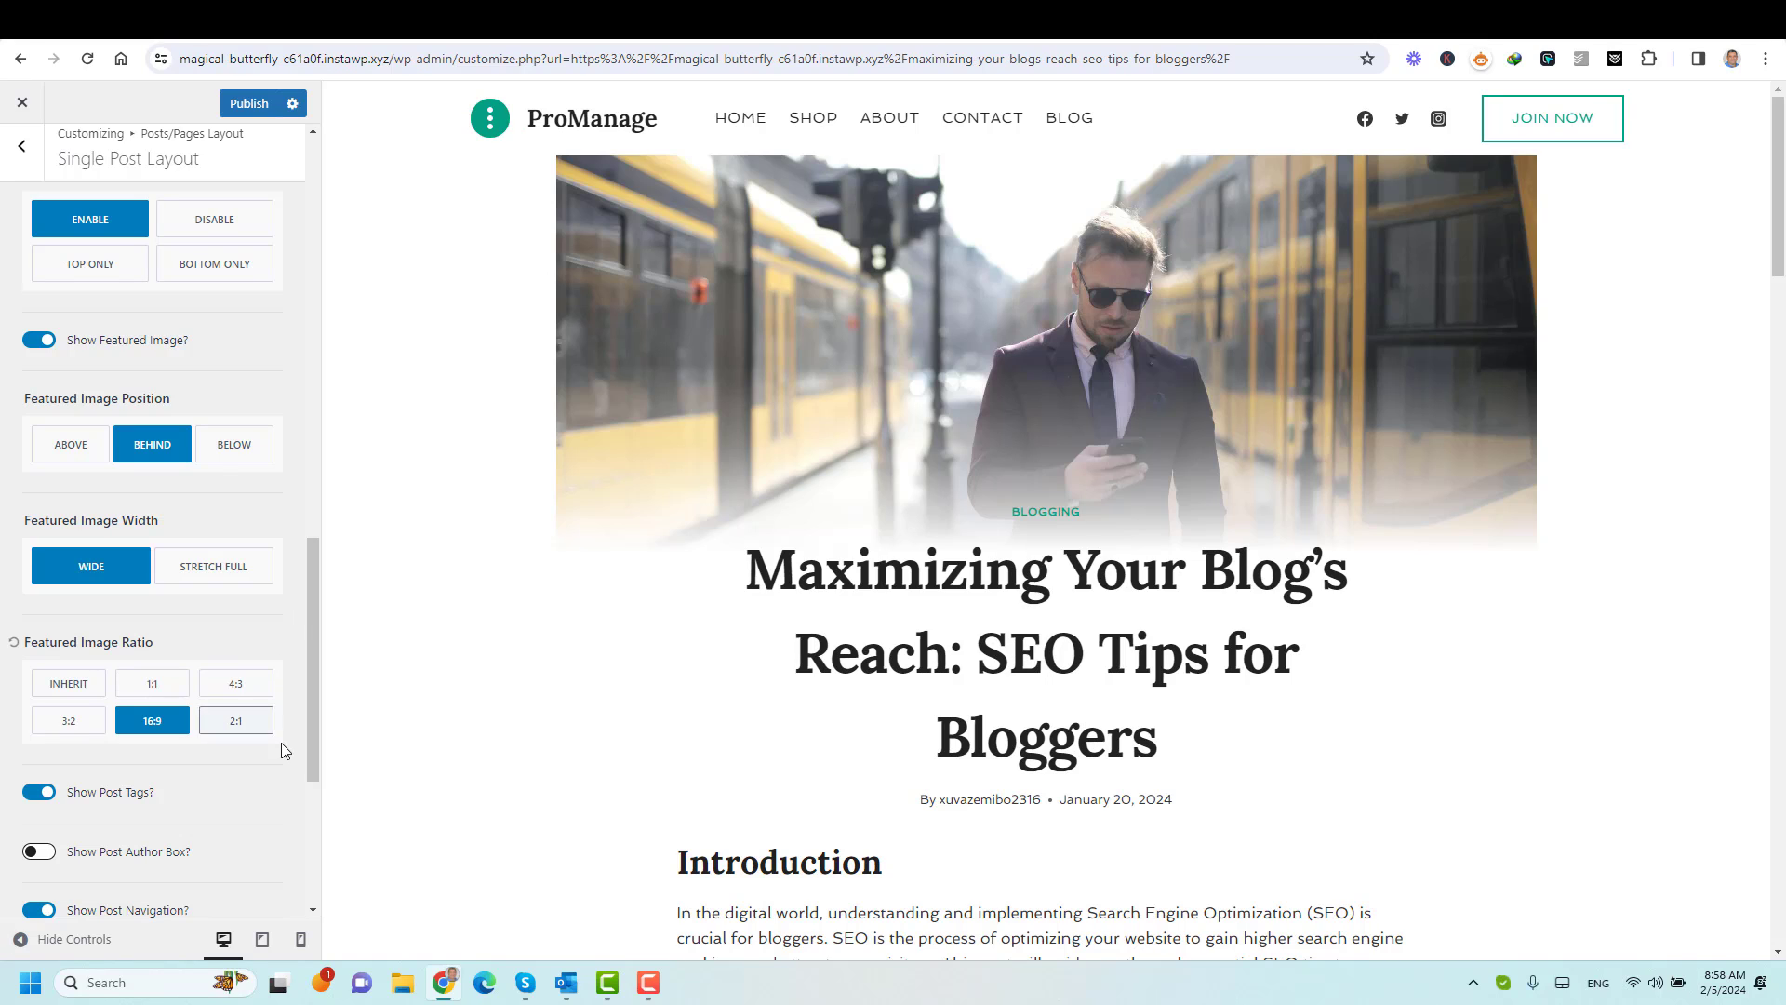
scroll(272, 705, "down", 4)
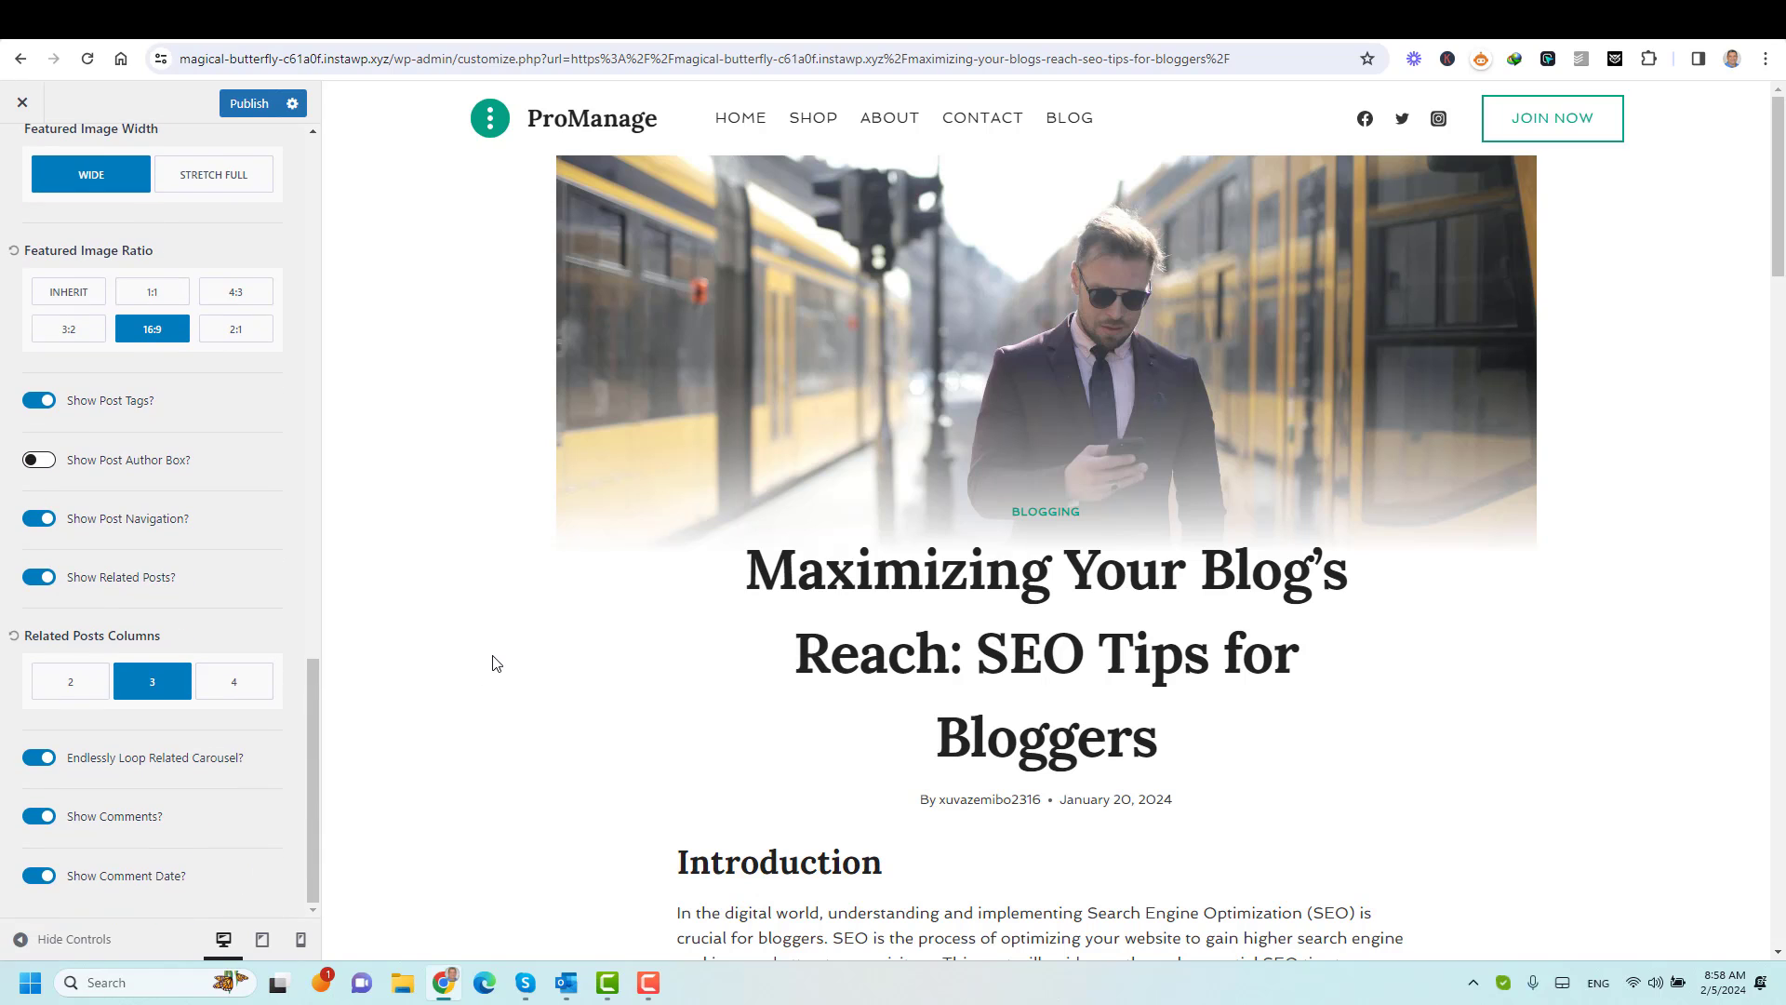
scroll(219, 513, "up", 6)
scroll(218, 507, "up", 9)
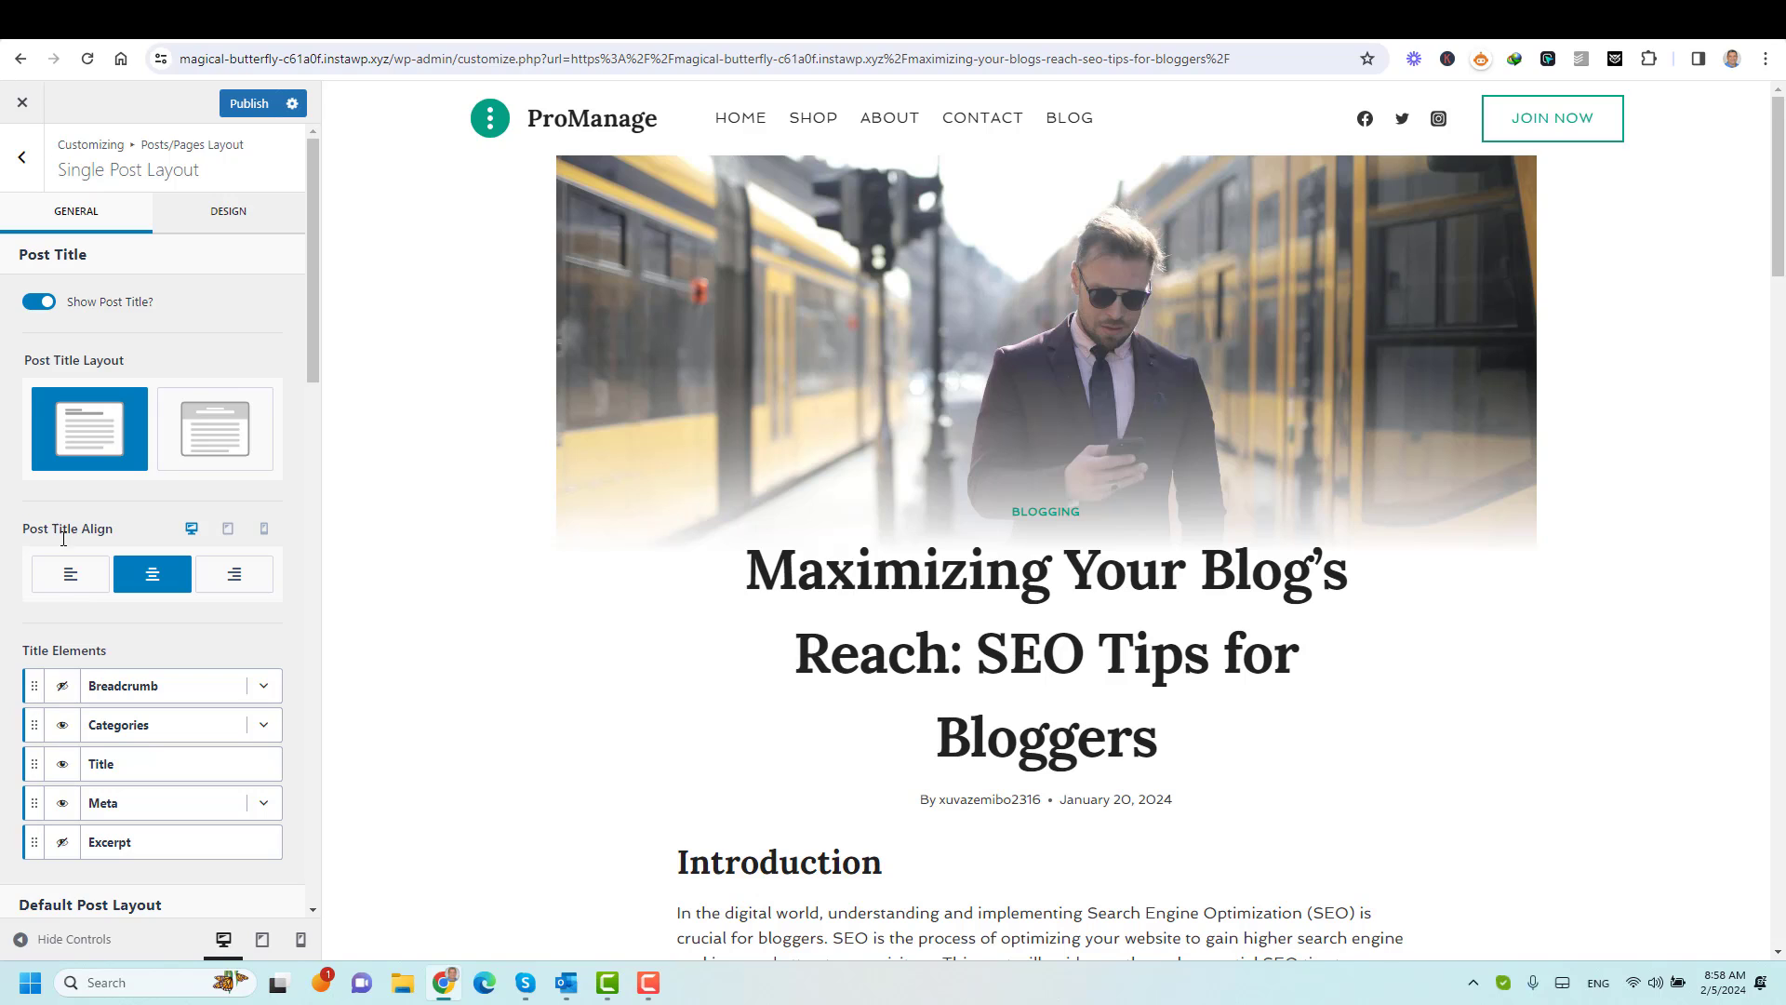
left_click(83, 586)
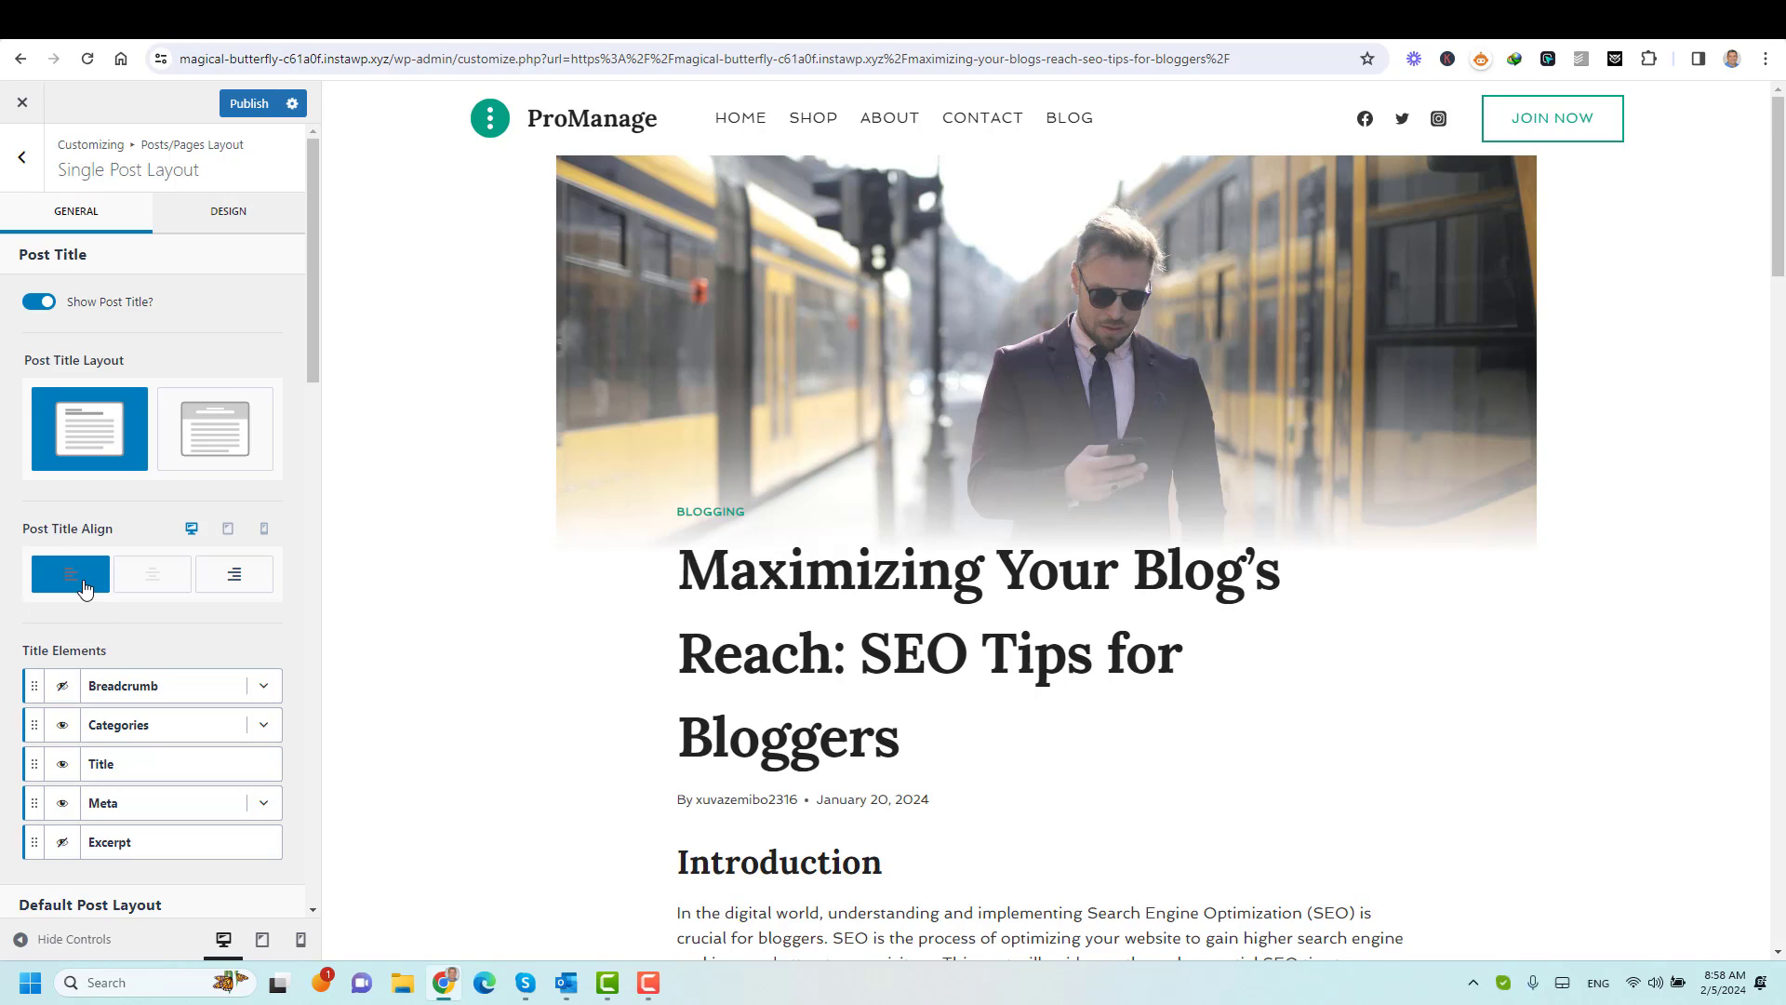
left_click(244, 582)
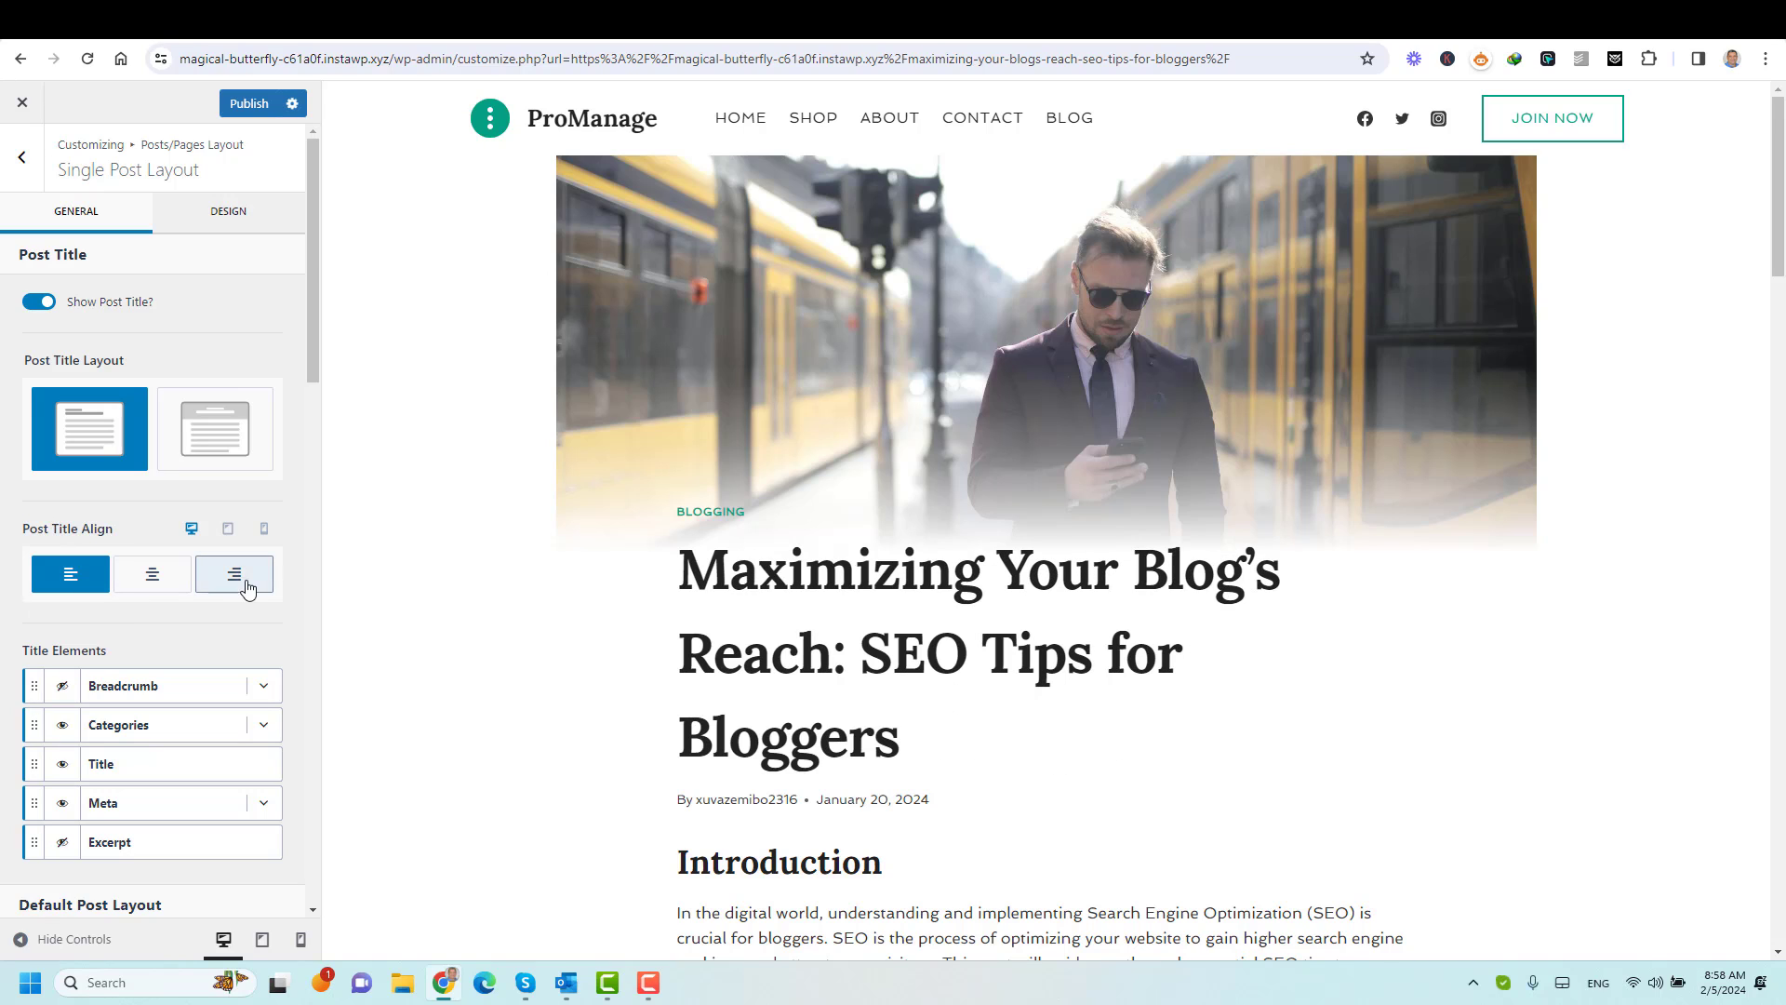
left_click(155, 586)
scroll(187, 628, "down", 2)
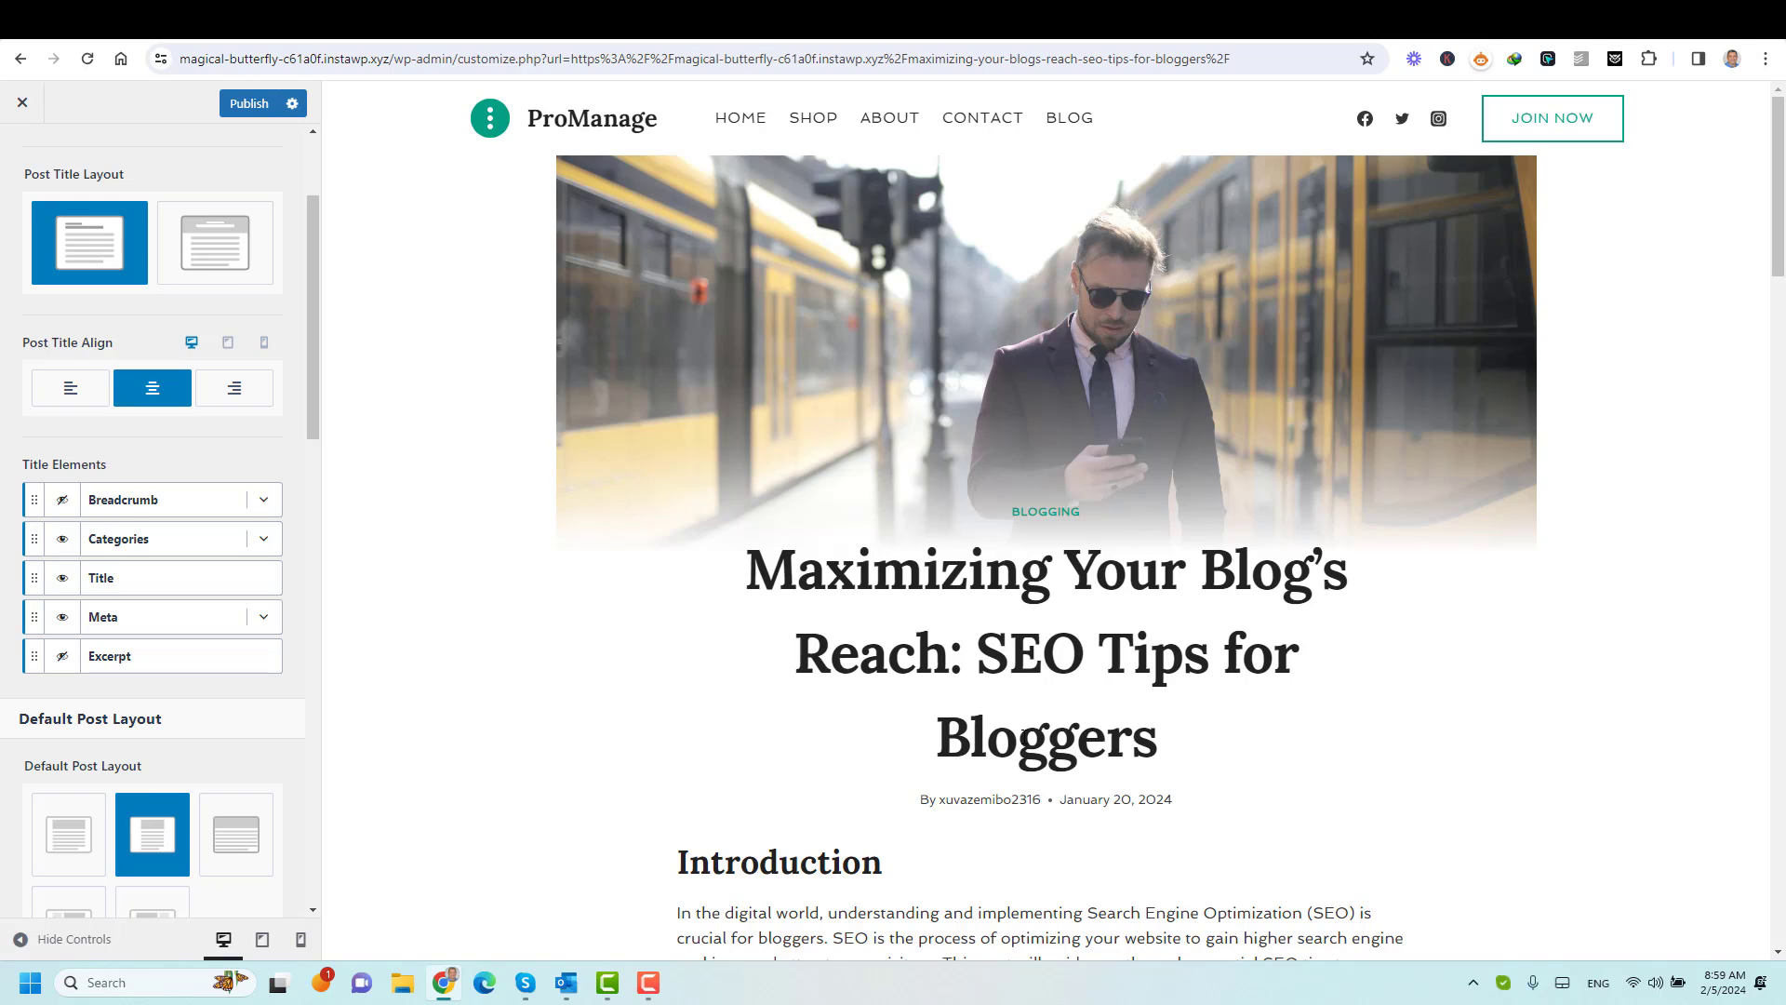
Hide the Breadcrumb title element on single posts.
double_click(67, 464)
left_click(264, 502)
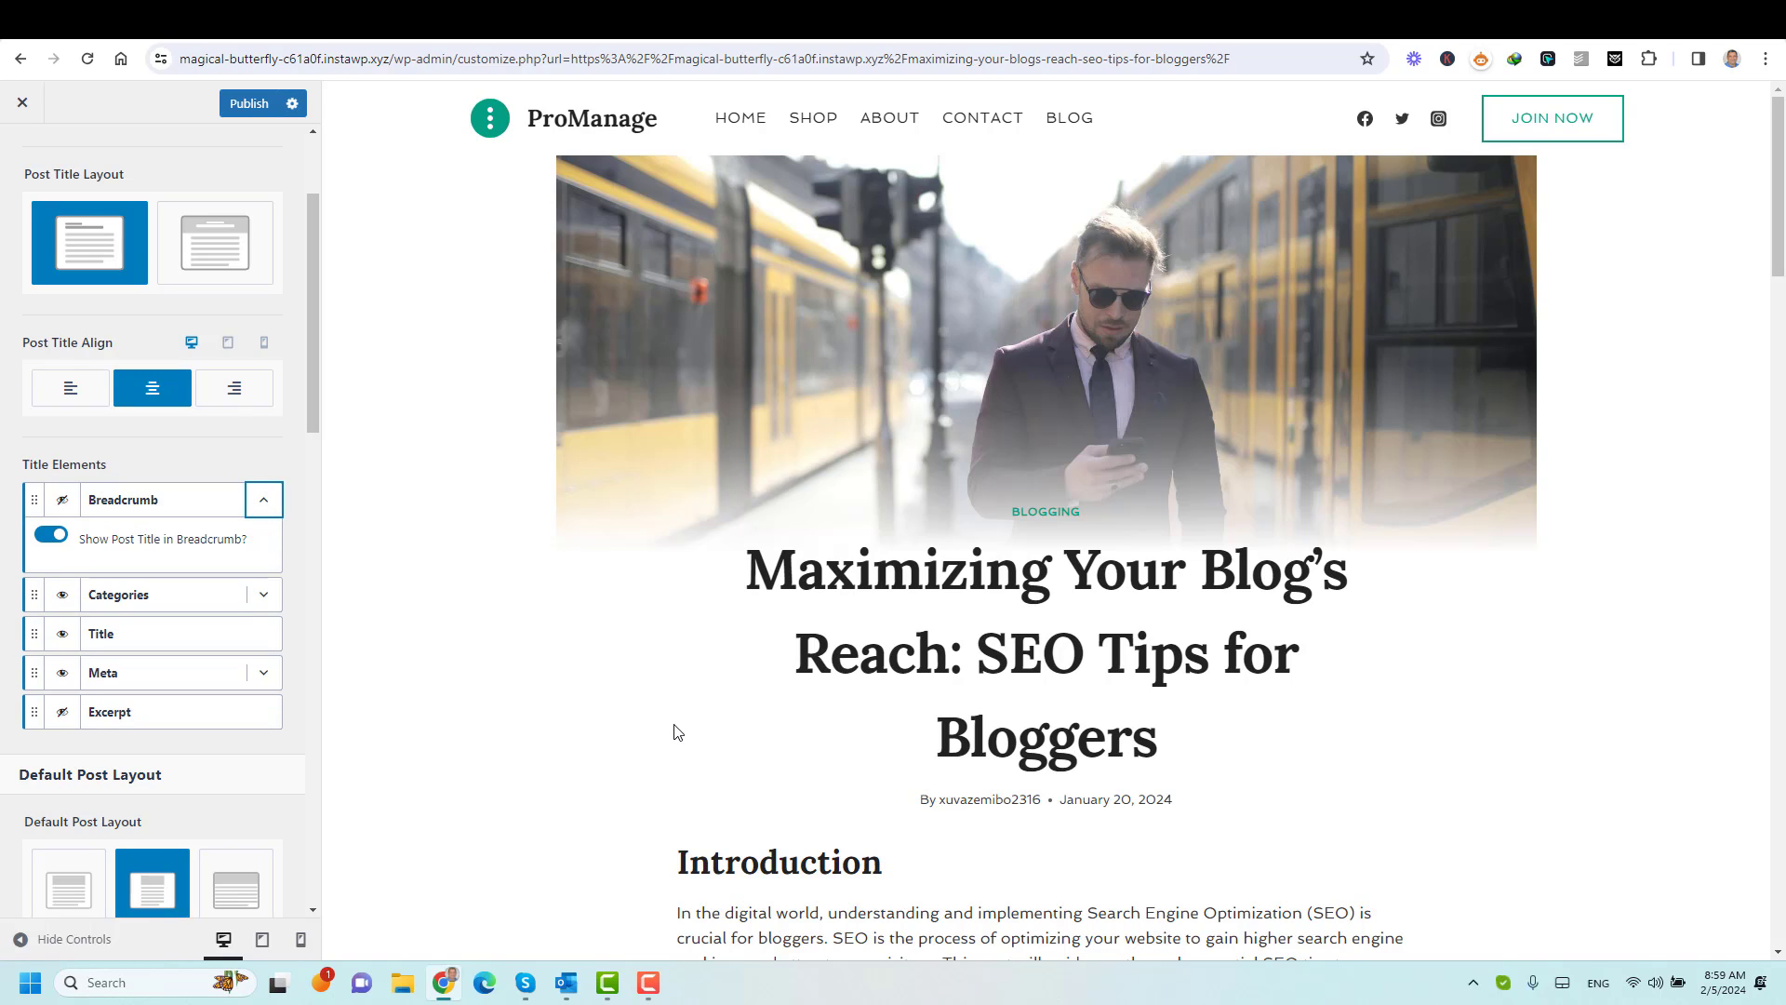
left_click(64, 503)
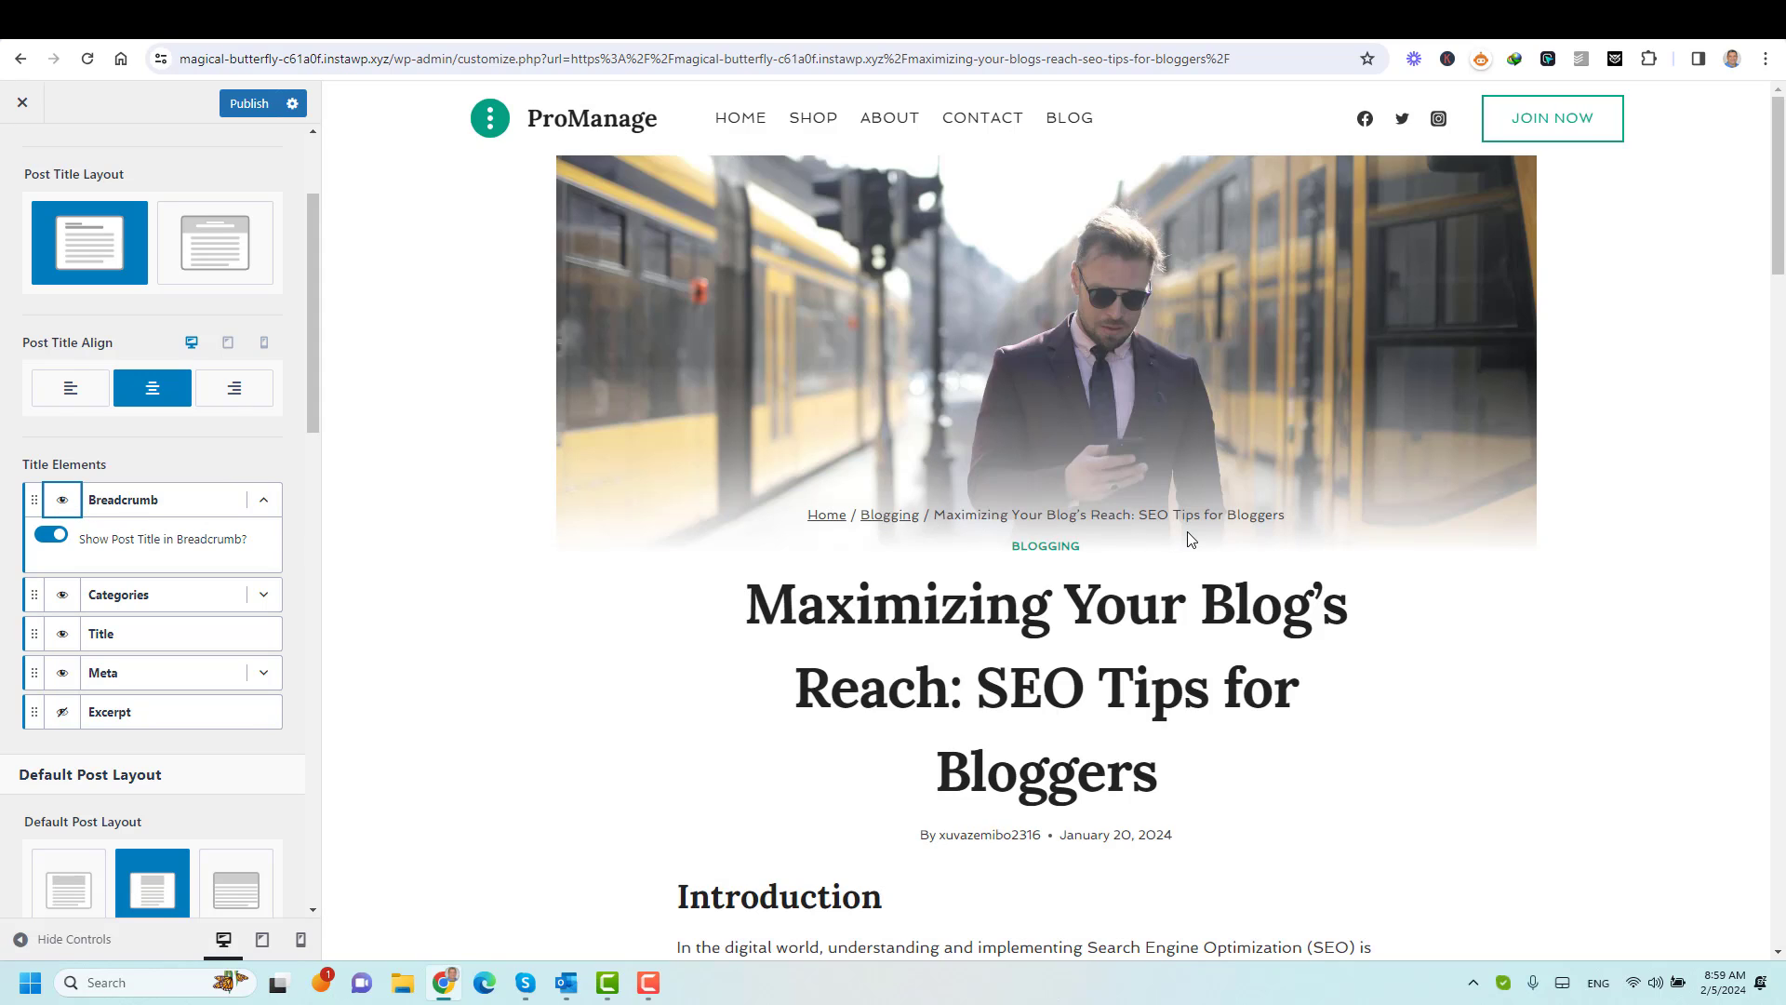
left_click(66, 502)
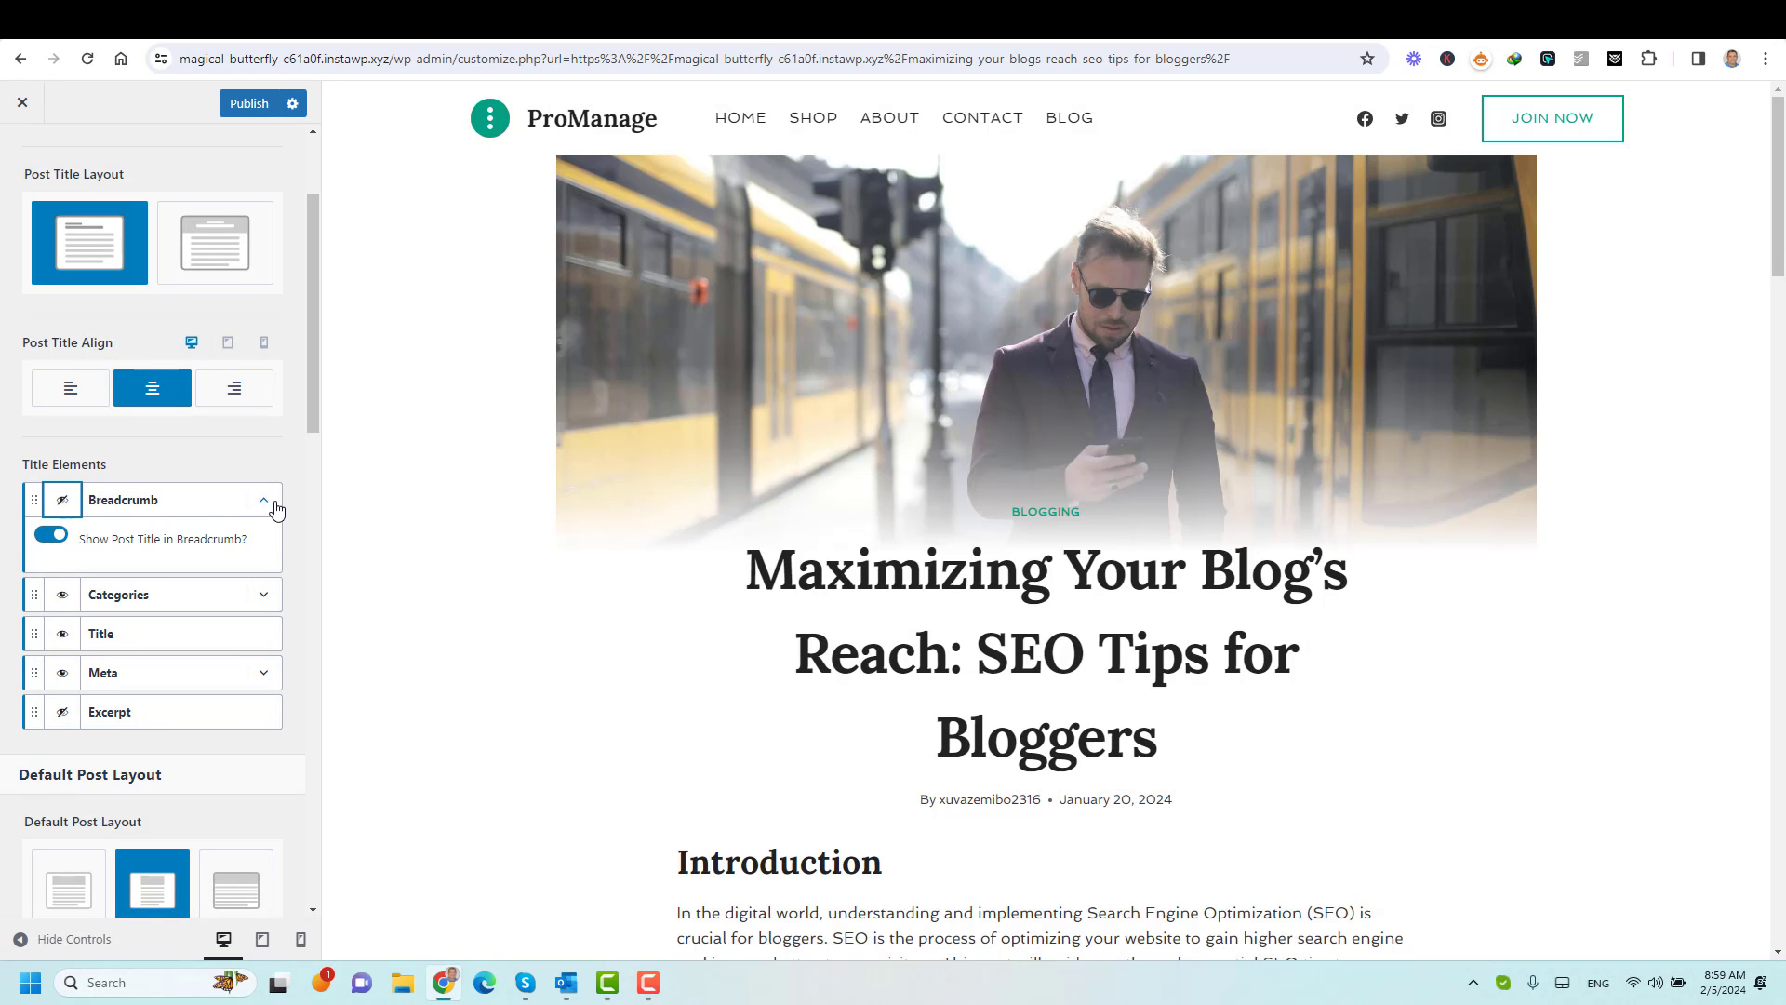
left_click(265, 502)
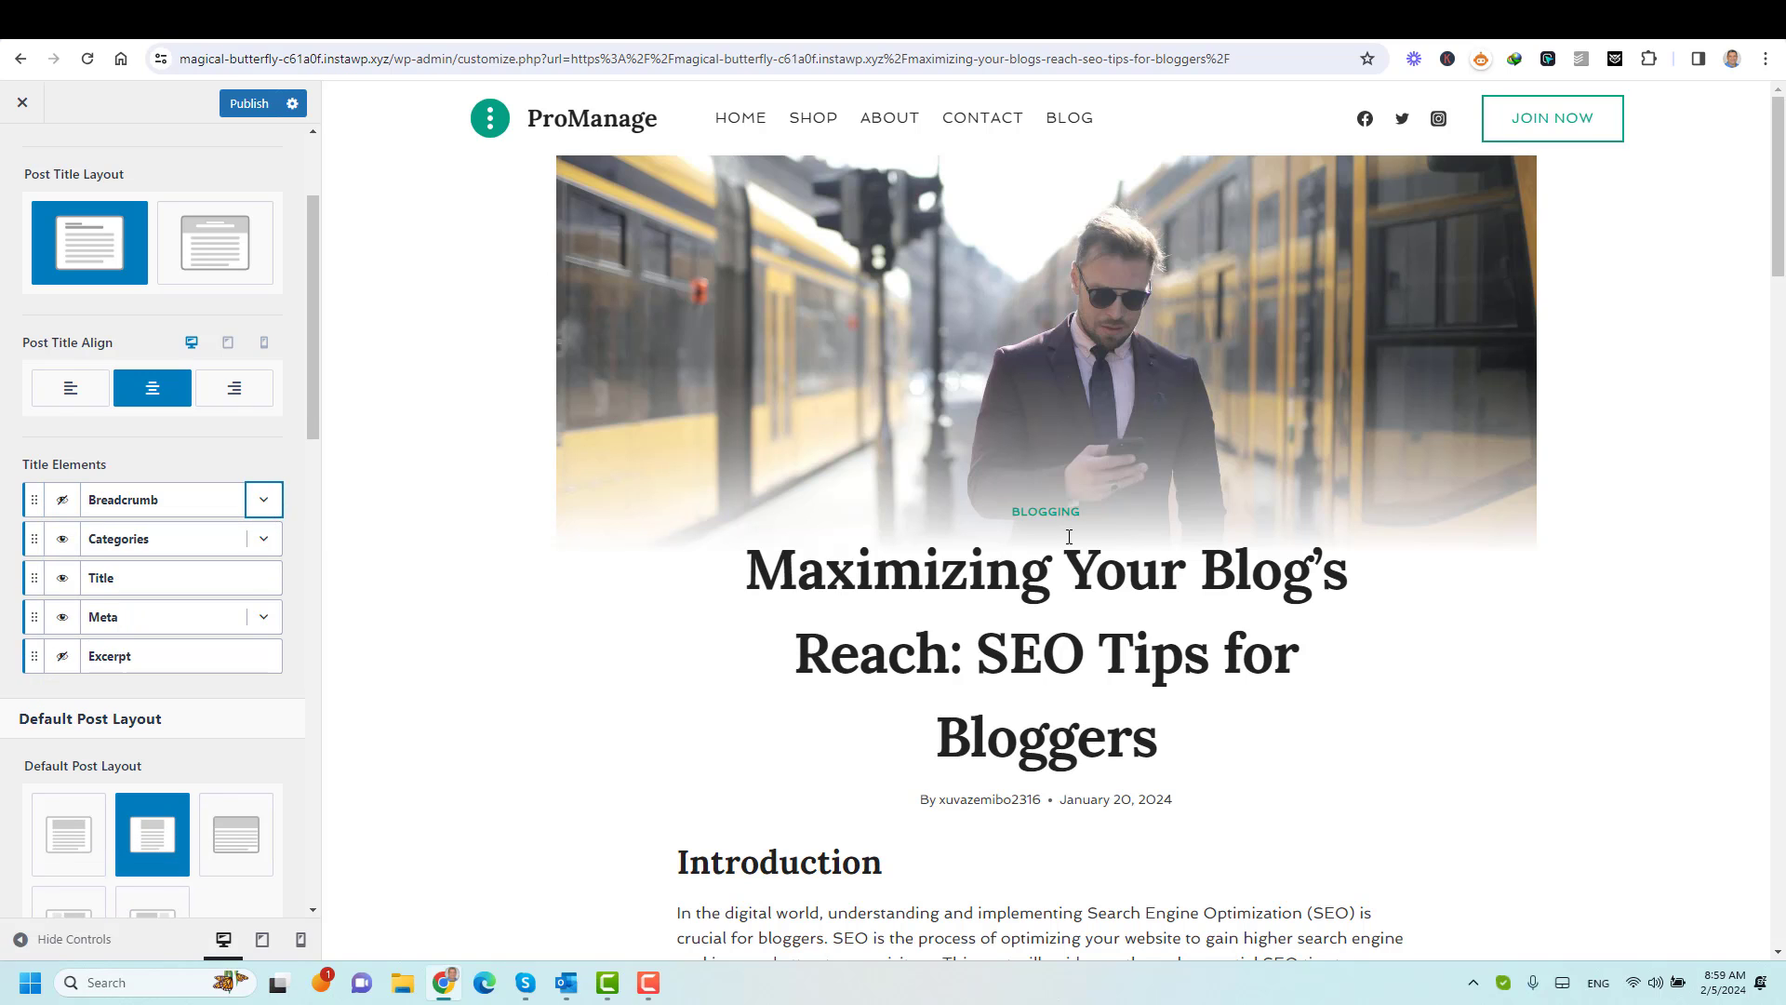
Move the Categories element below the Title and keep it visible.
left_click(61, 539)
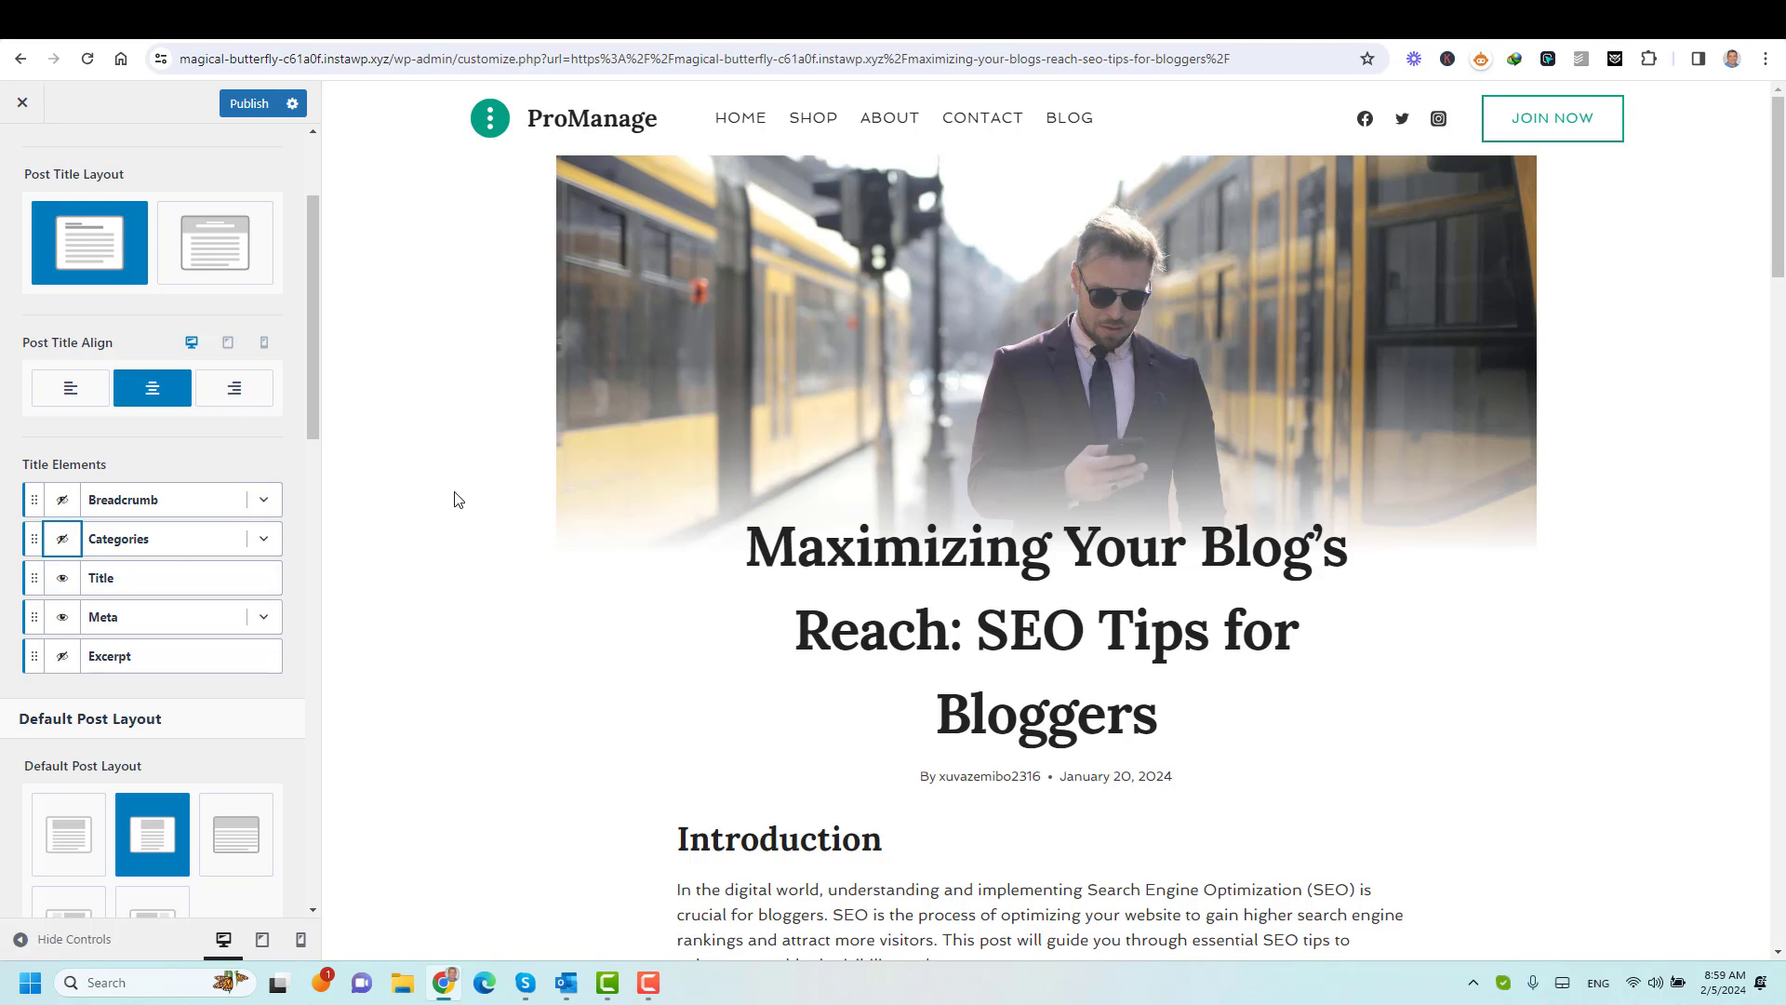
left_click_drag(39, 549, 53, 596)
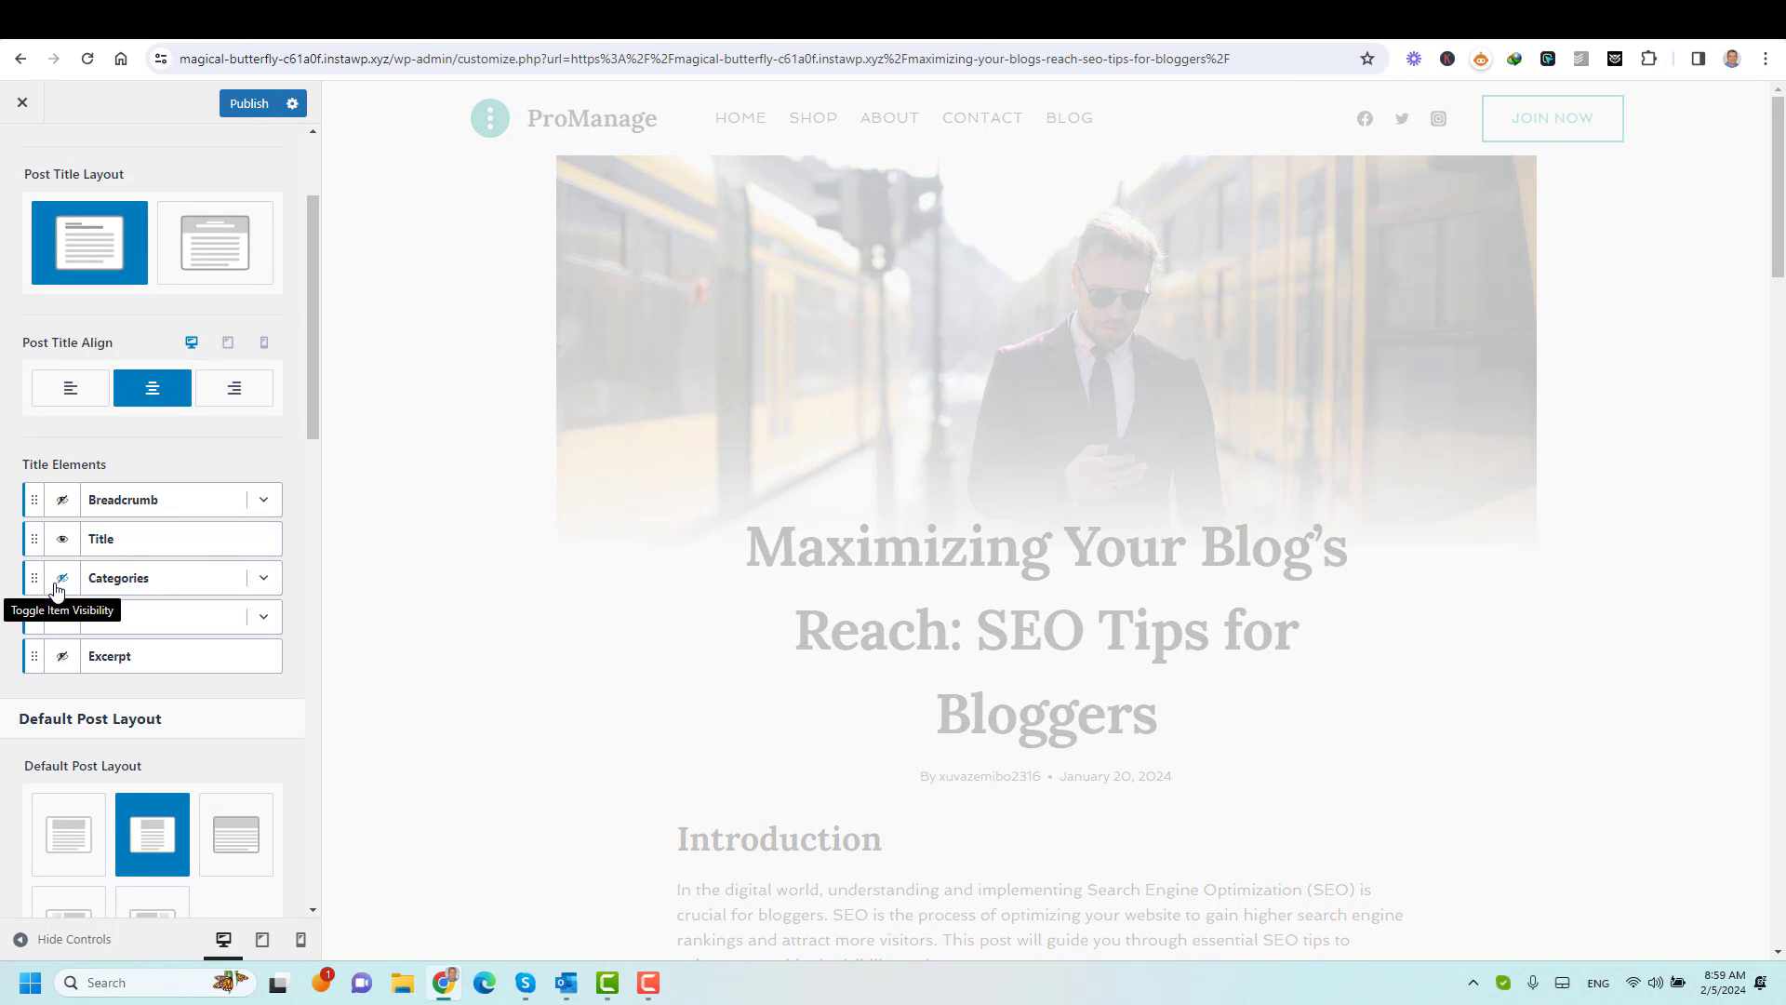
left_click(61, 580)
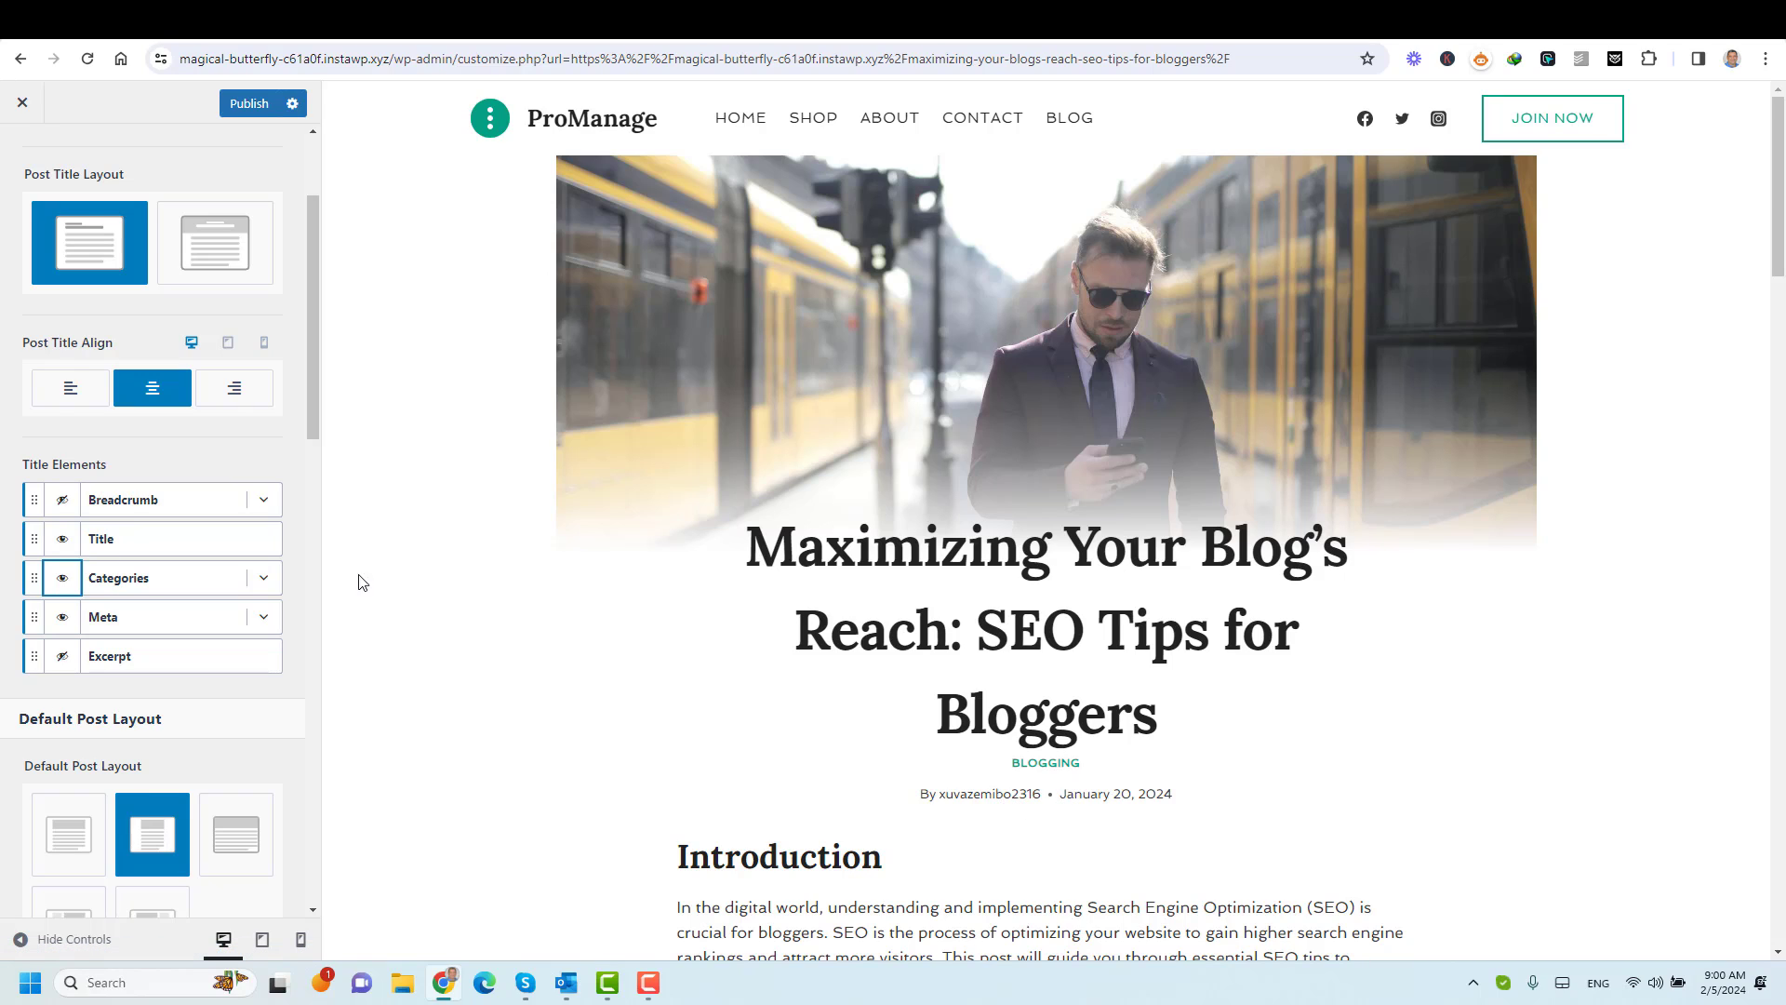
Expand the Meta title element and turn off Show Author.
left_click(264, 579)
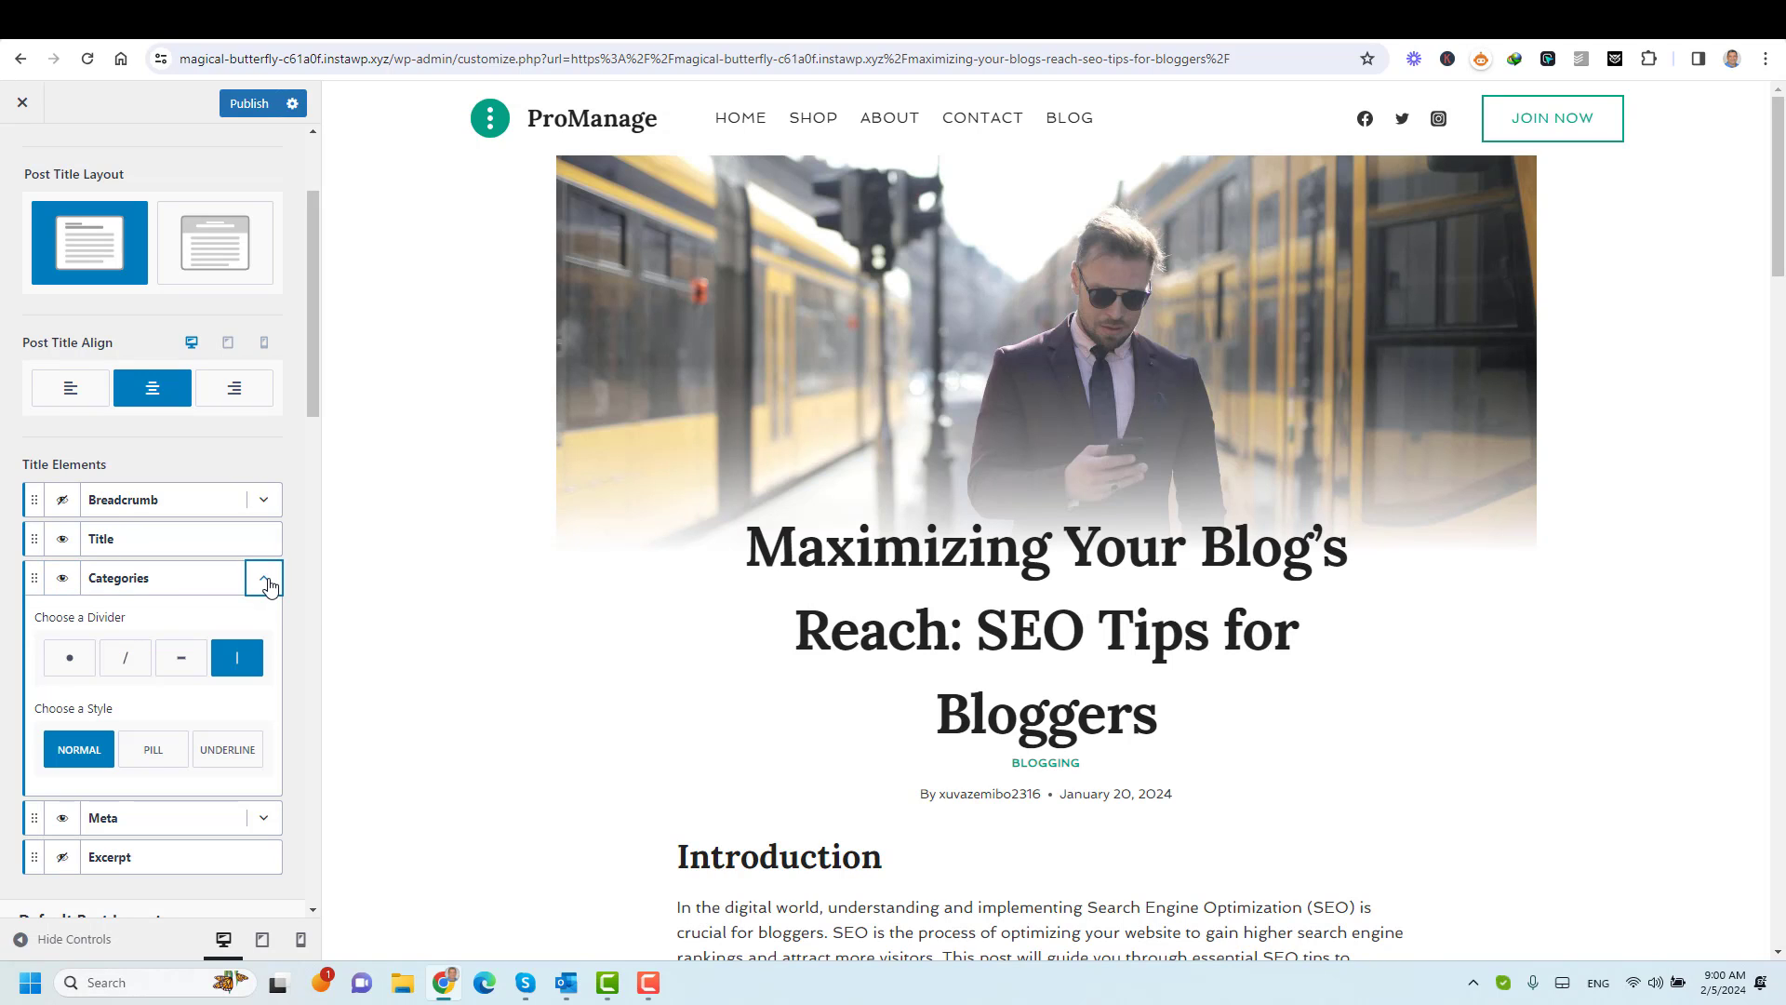
scroll(170, 751, "down", 3)
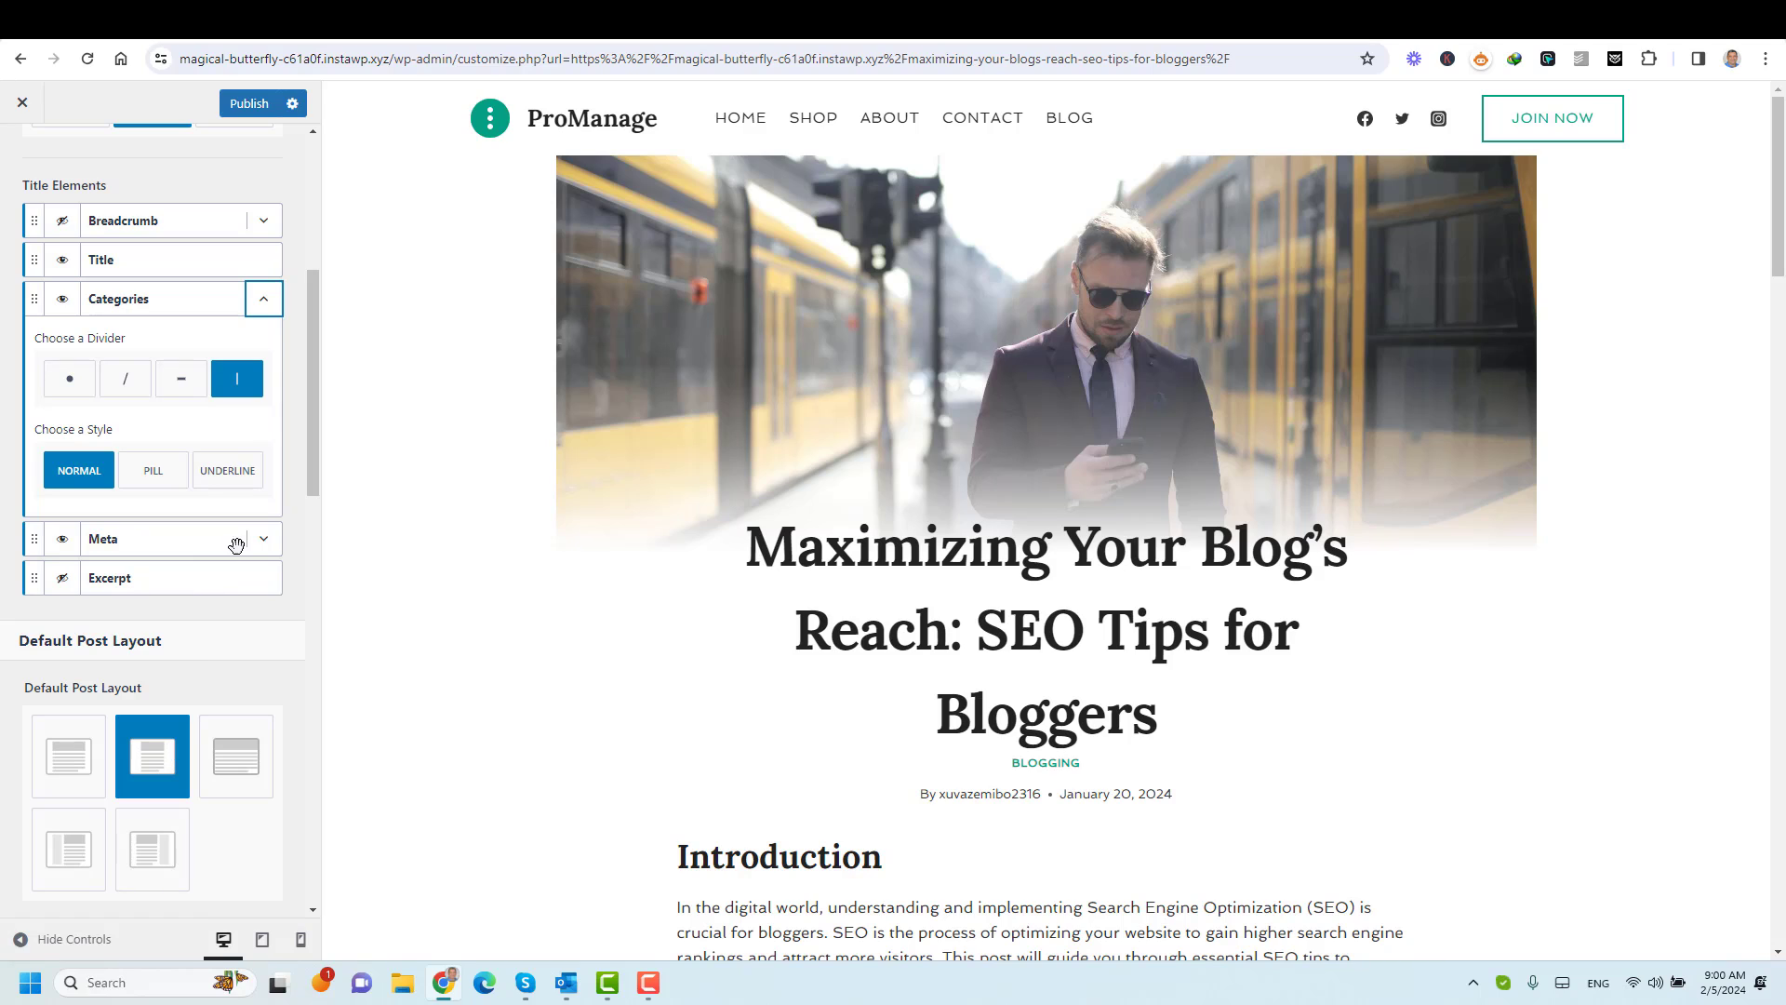
left_click(264, 299)
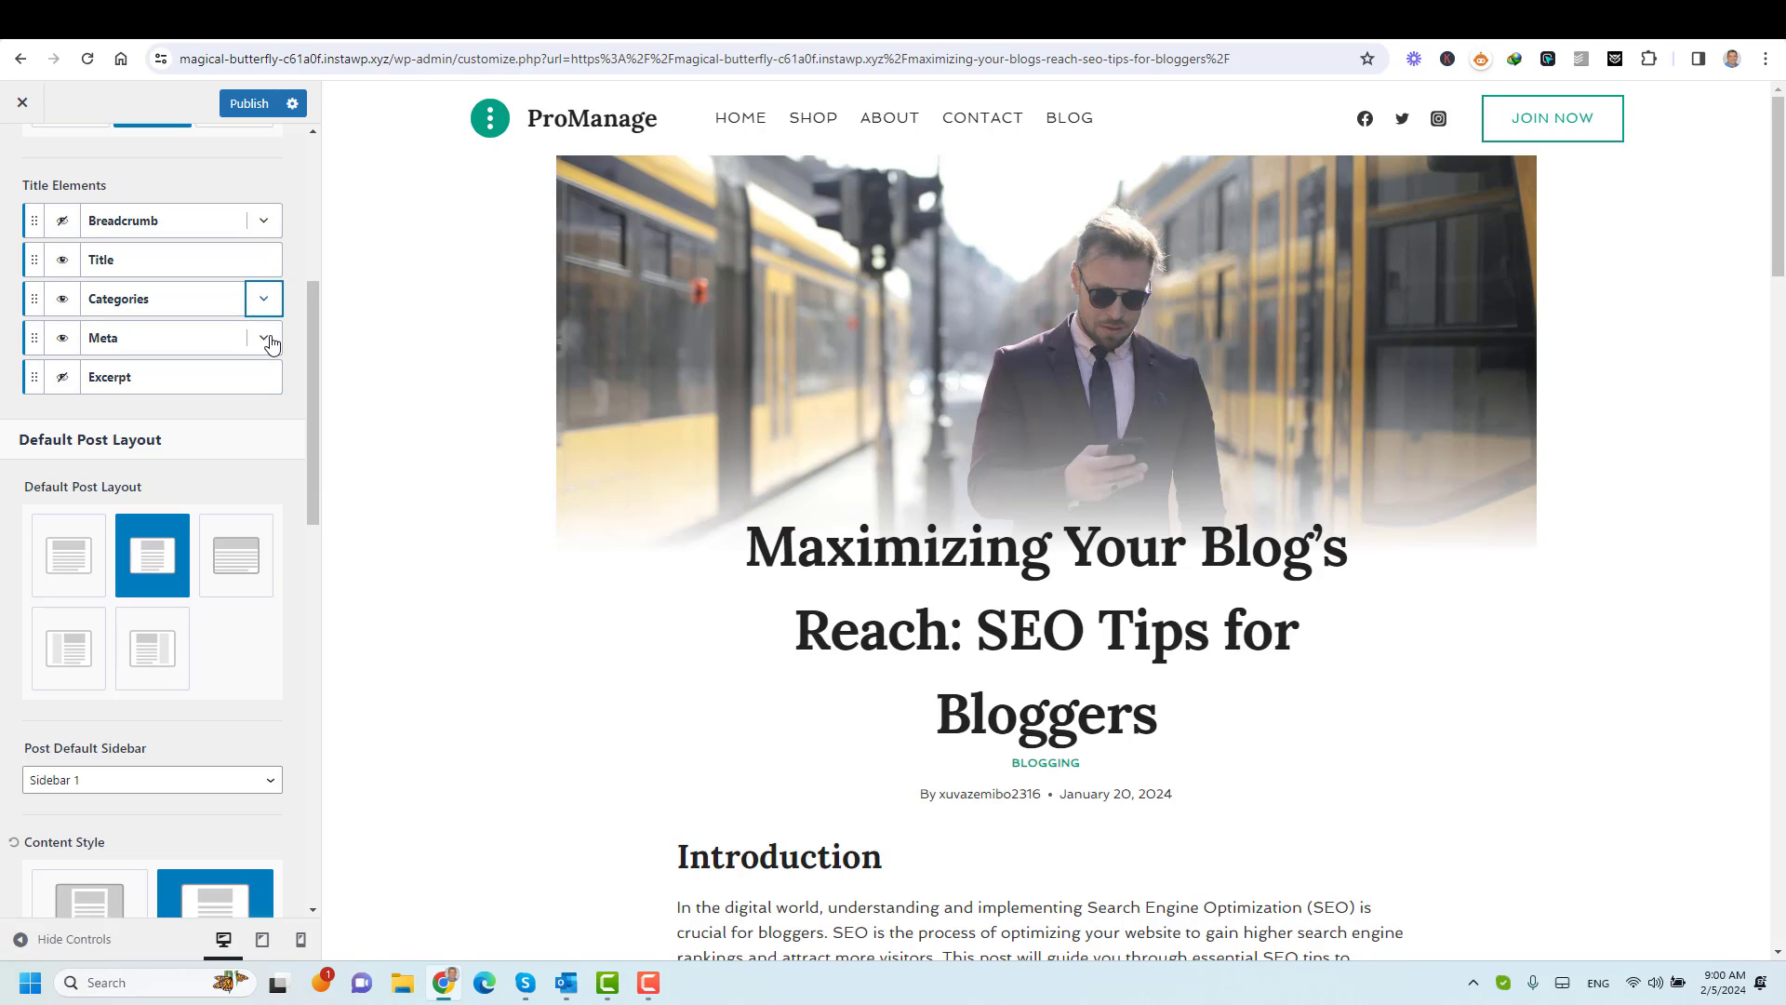
left_click(264, 338)
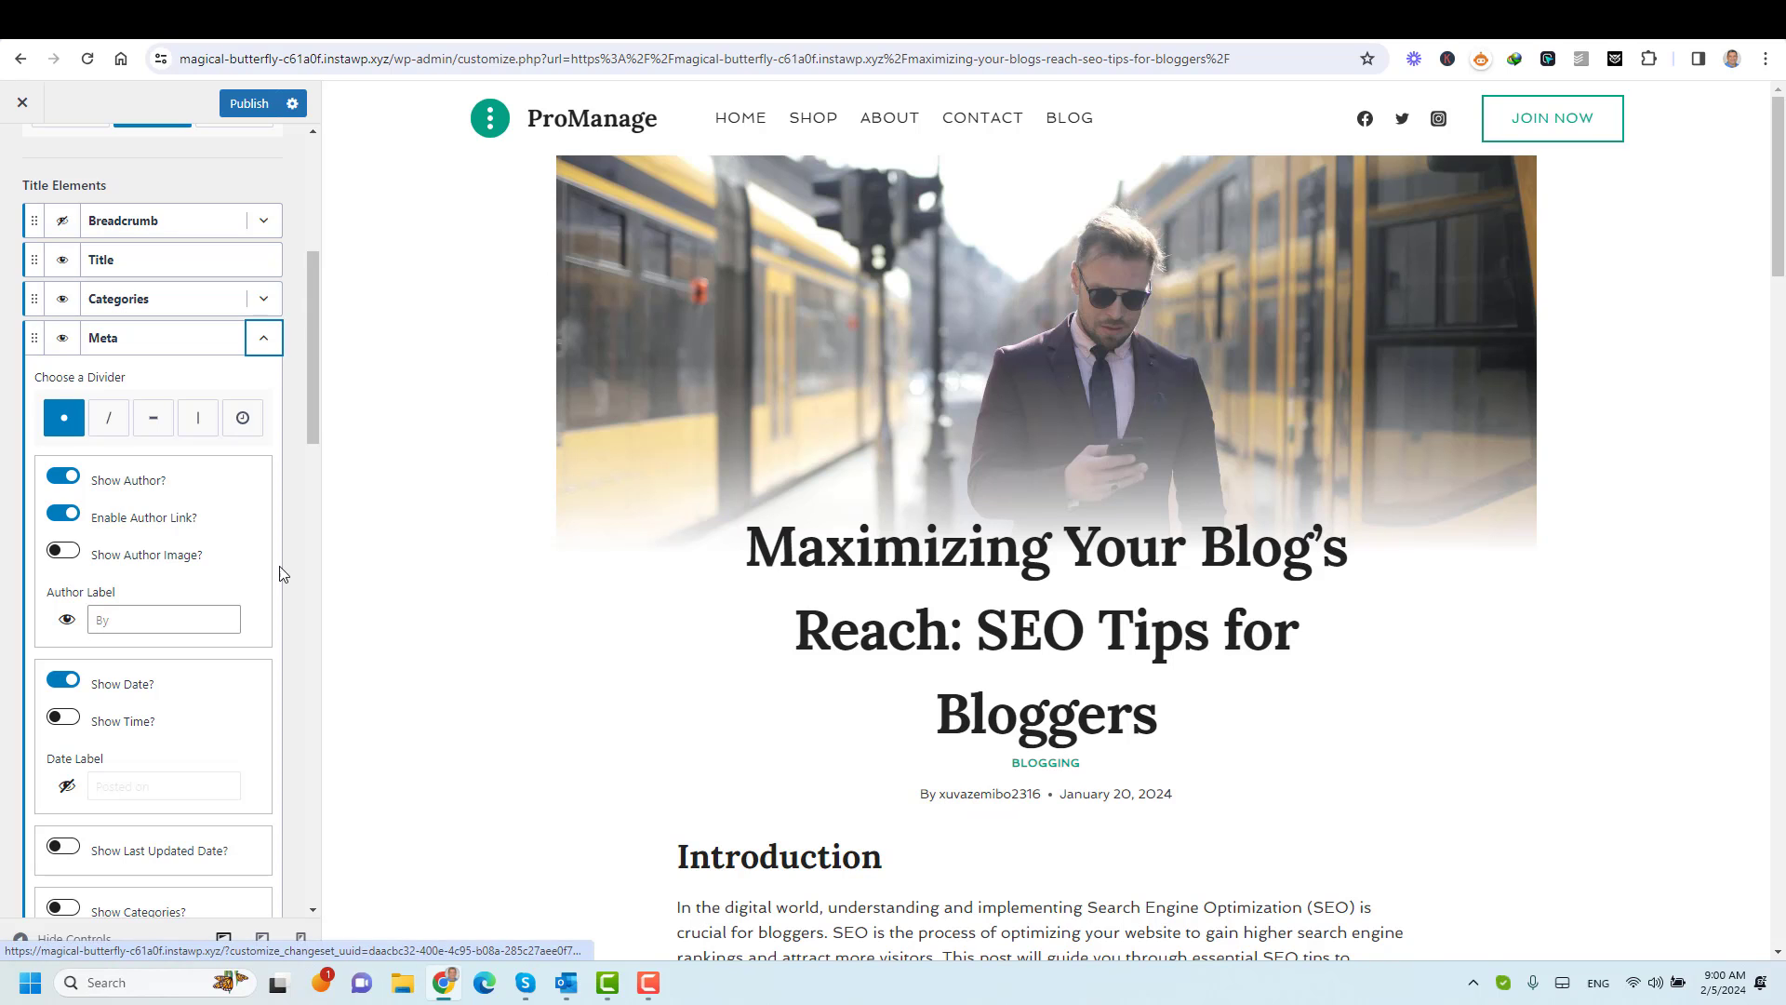
left_click(63, 482)
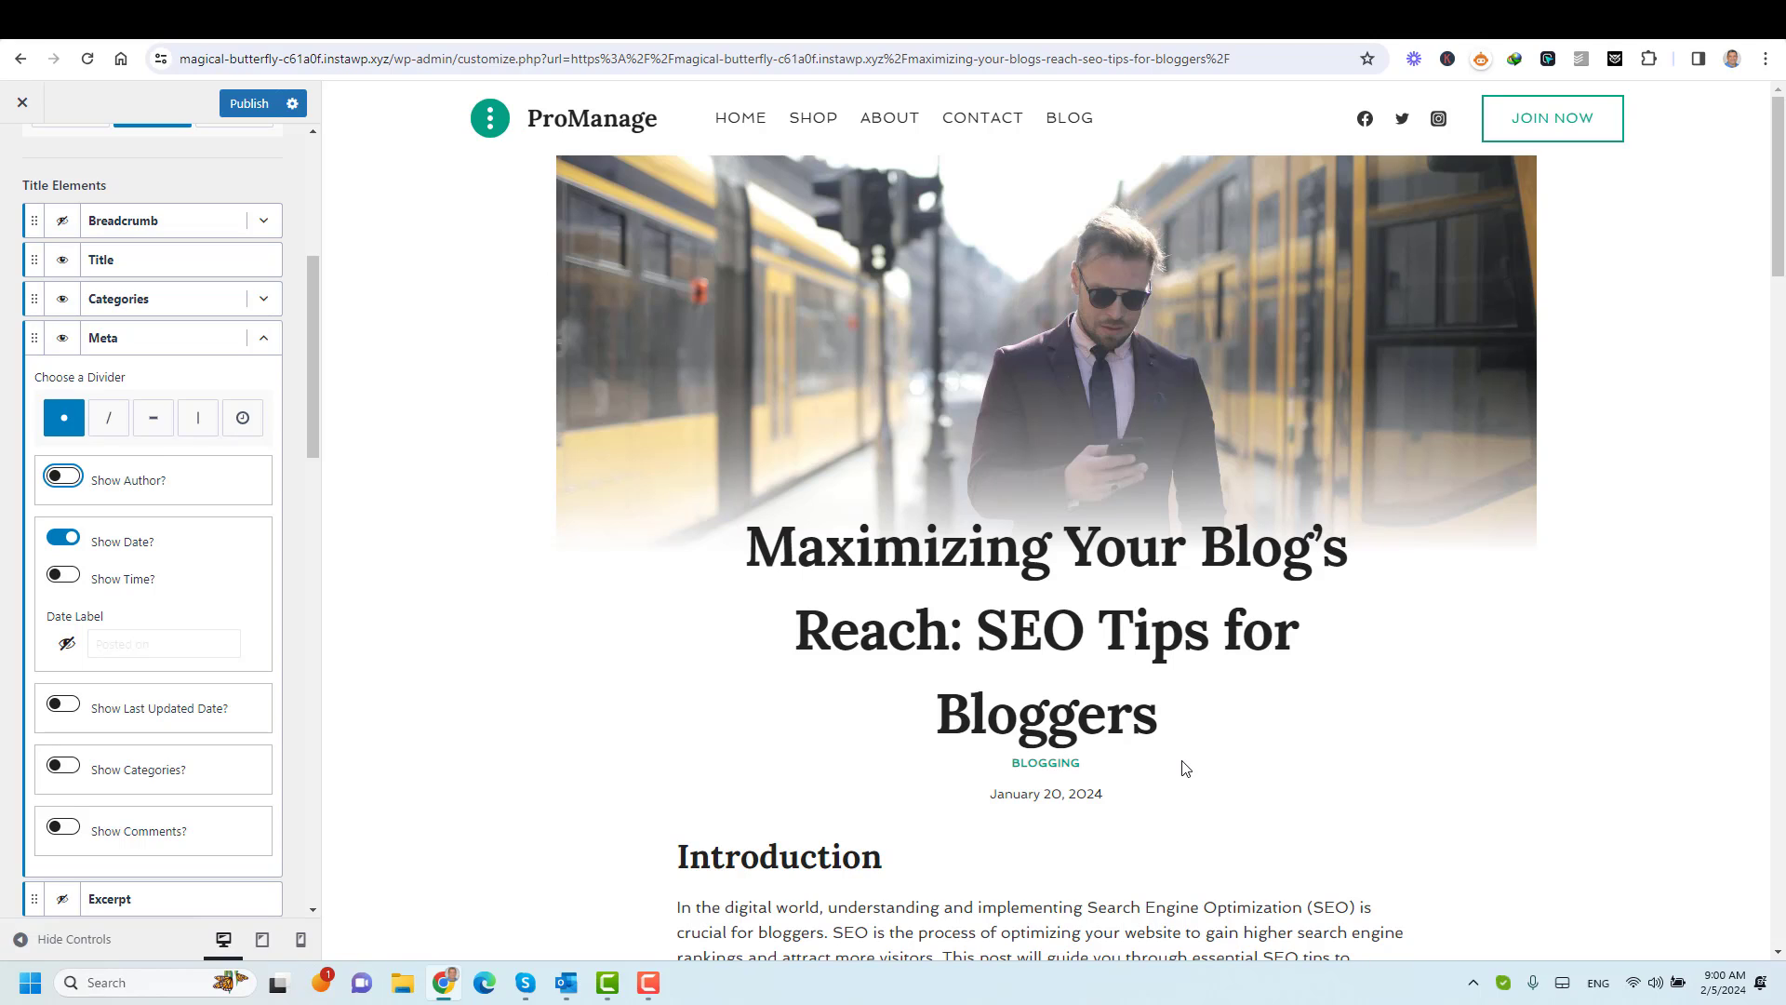
Keep Show Date on and enable Show Comments, leaving categories out of the meta line.
left_click(58, 539)
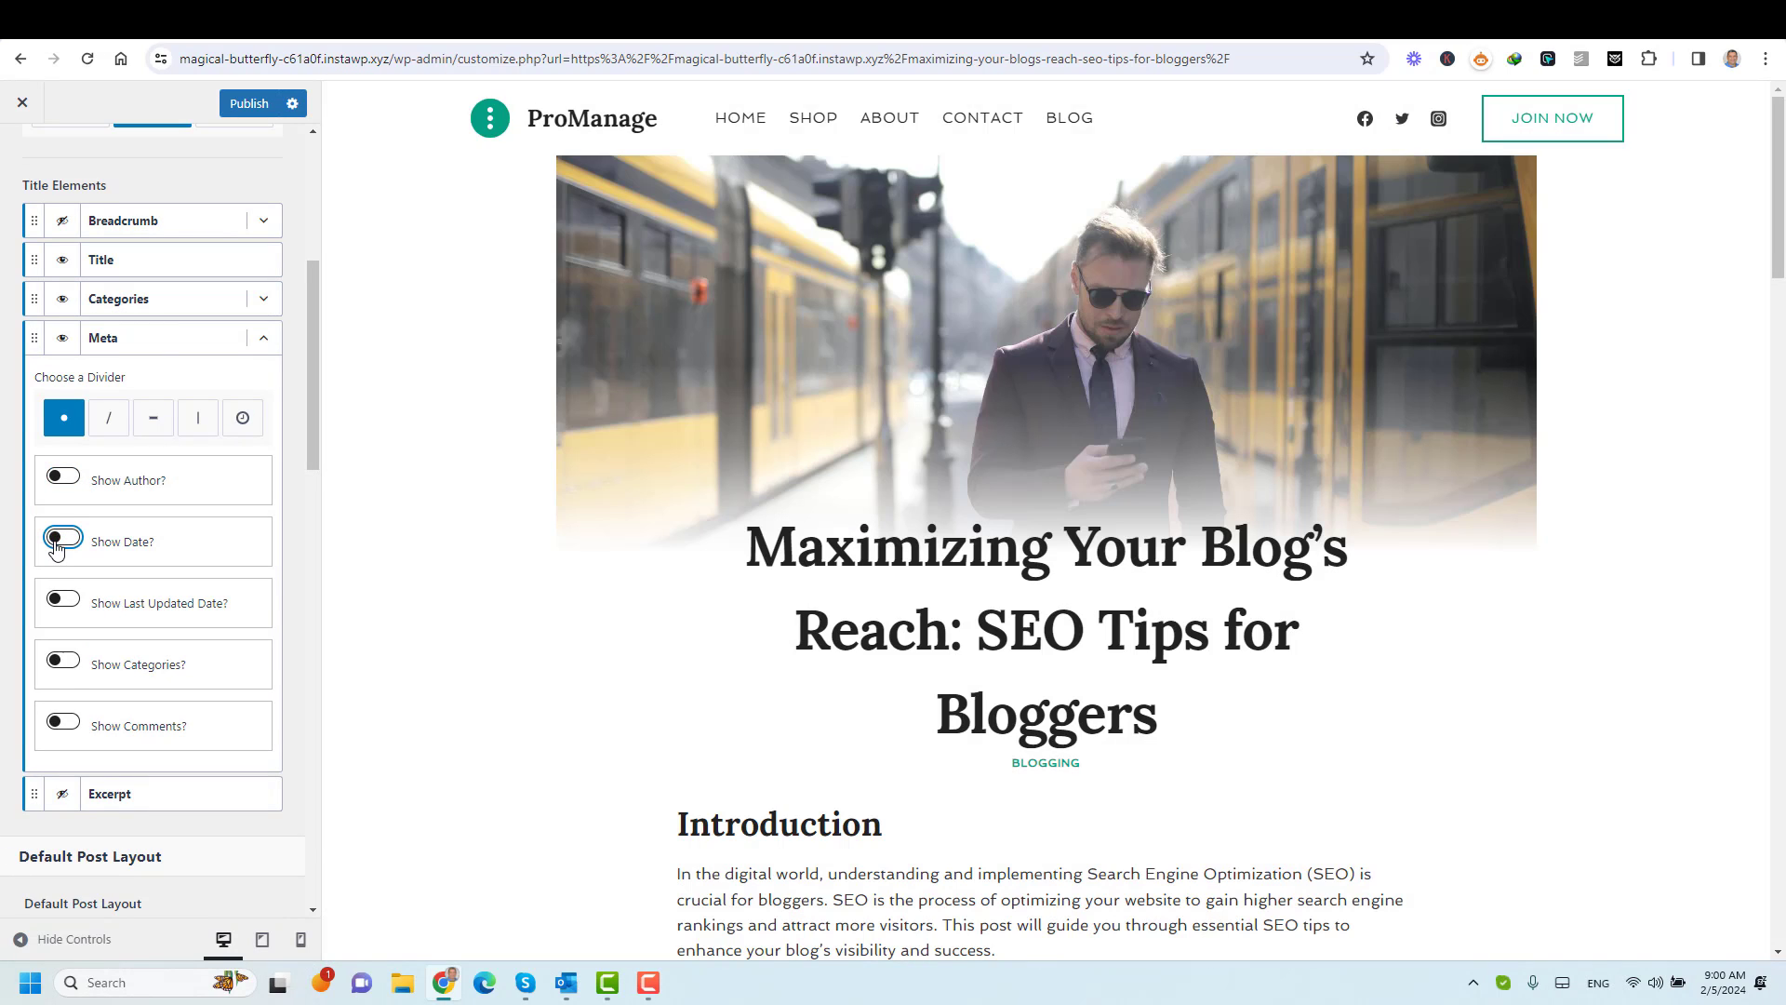
left_click(65, 666)
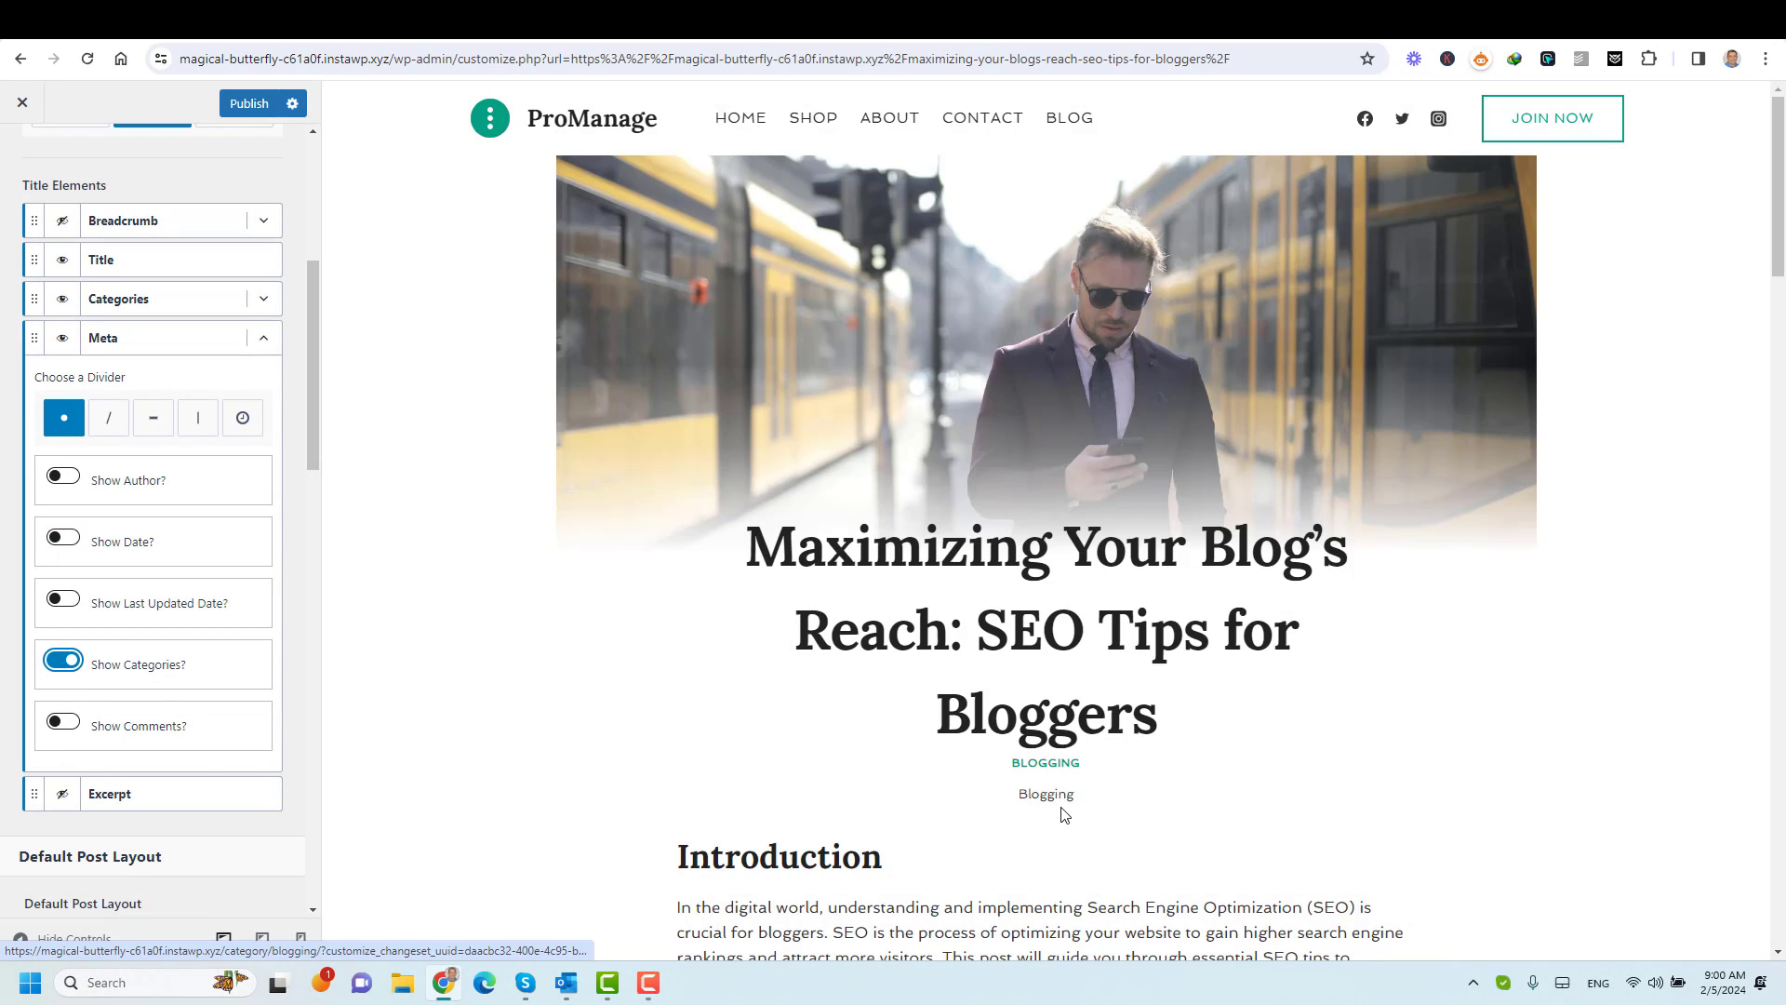
left_click(65, 662)
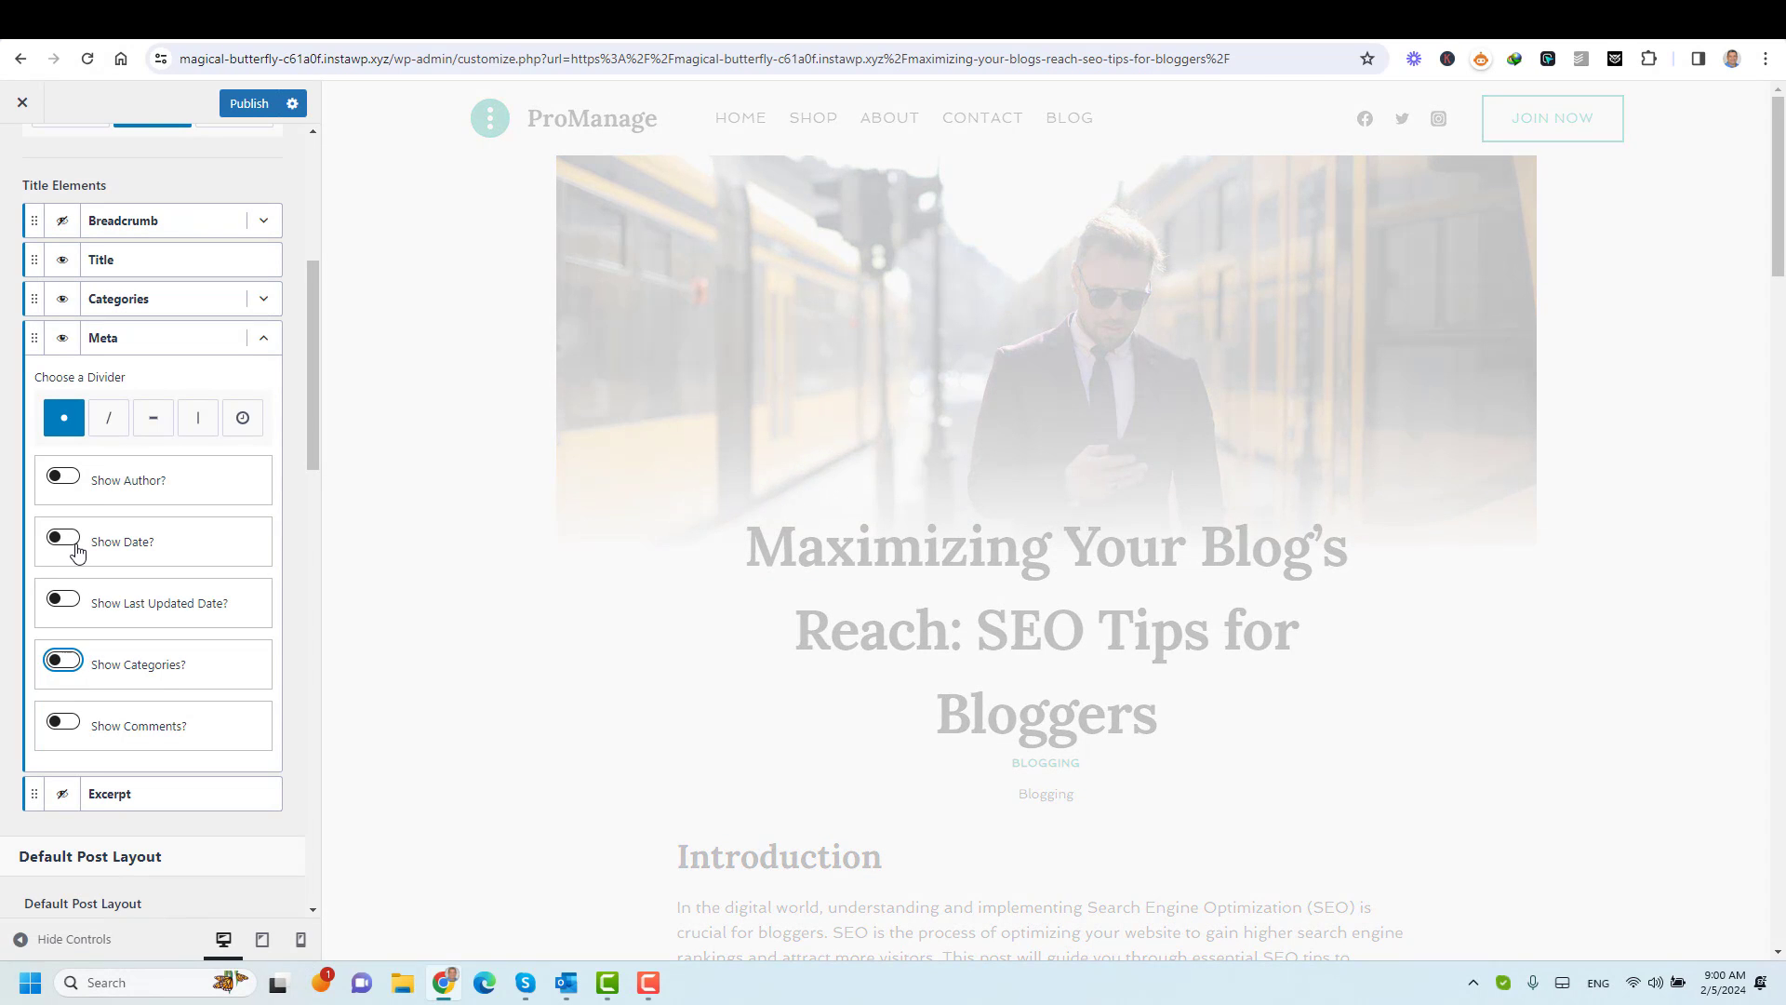
left_click(65, 537)
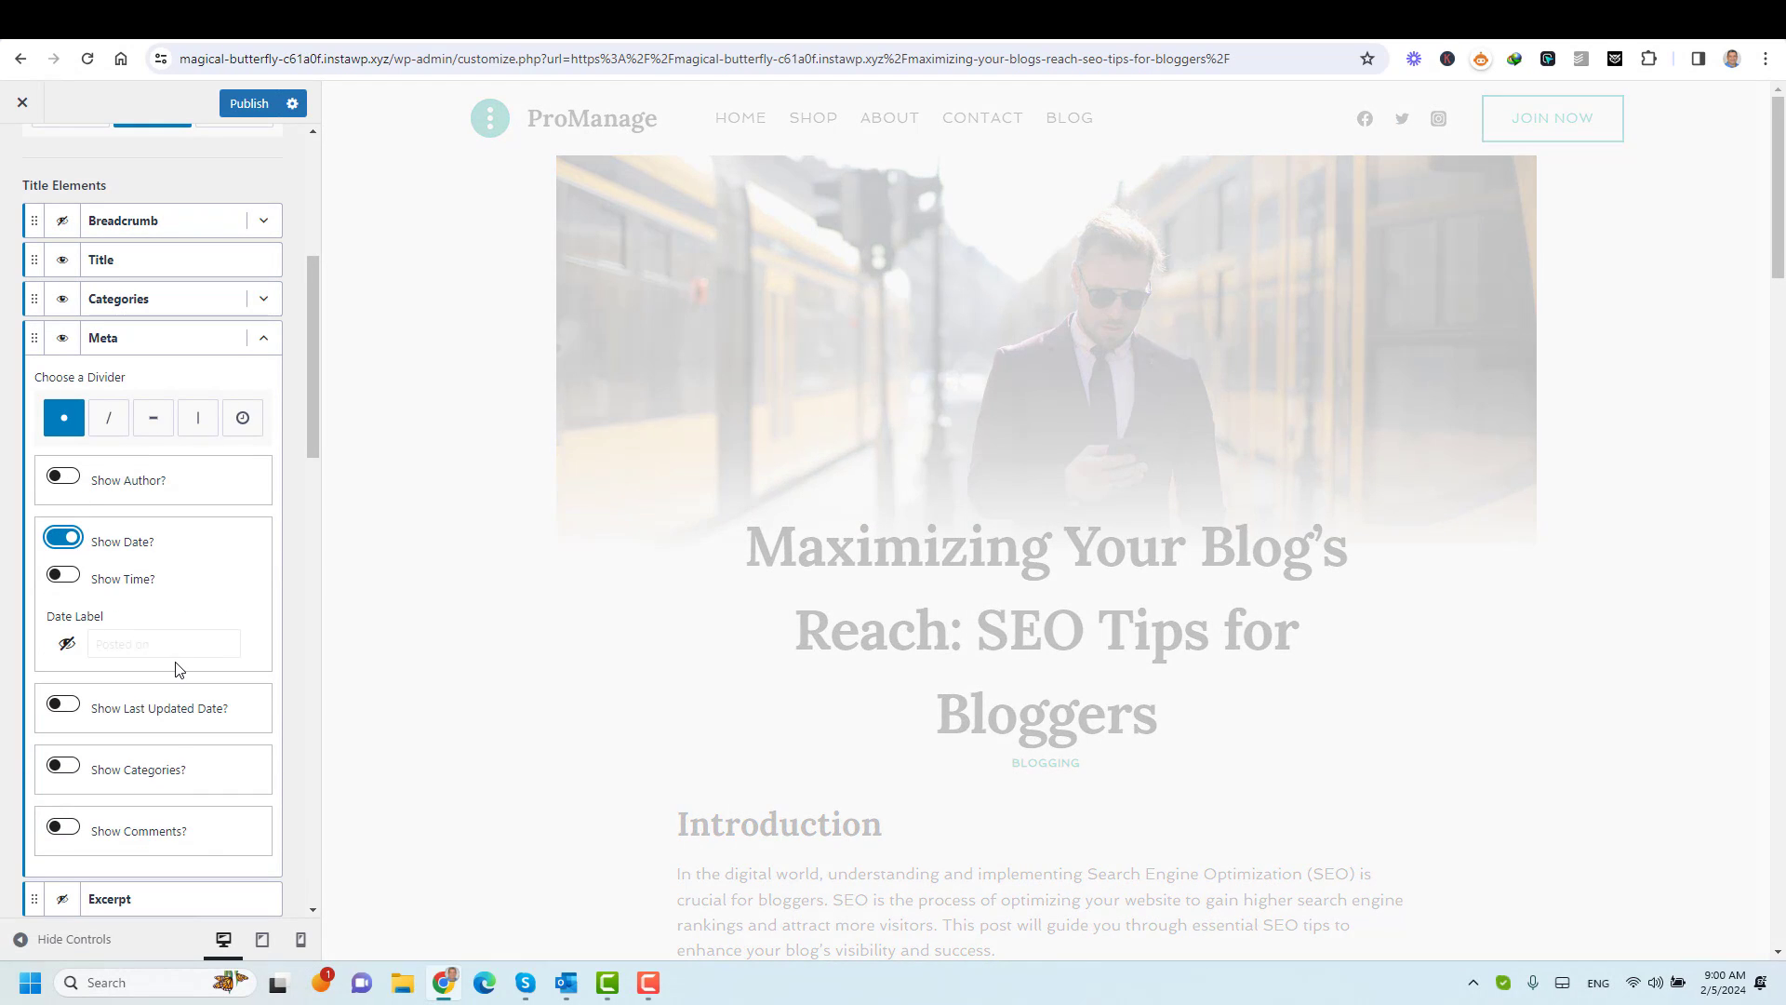
scroll(177, 669, "down", 2)
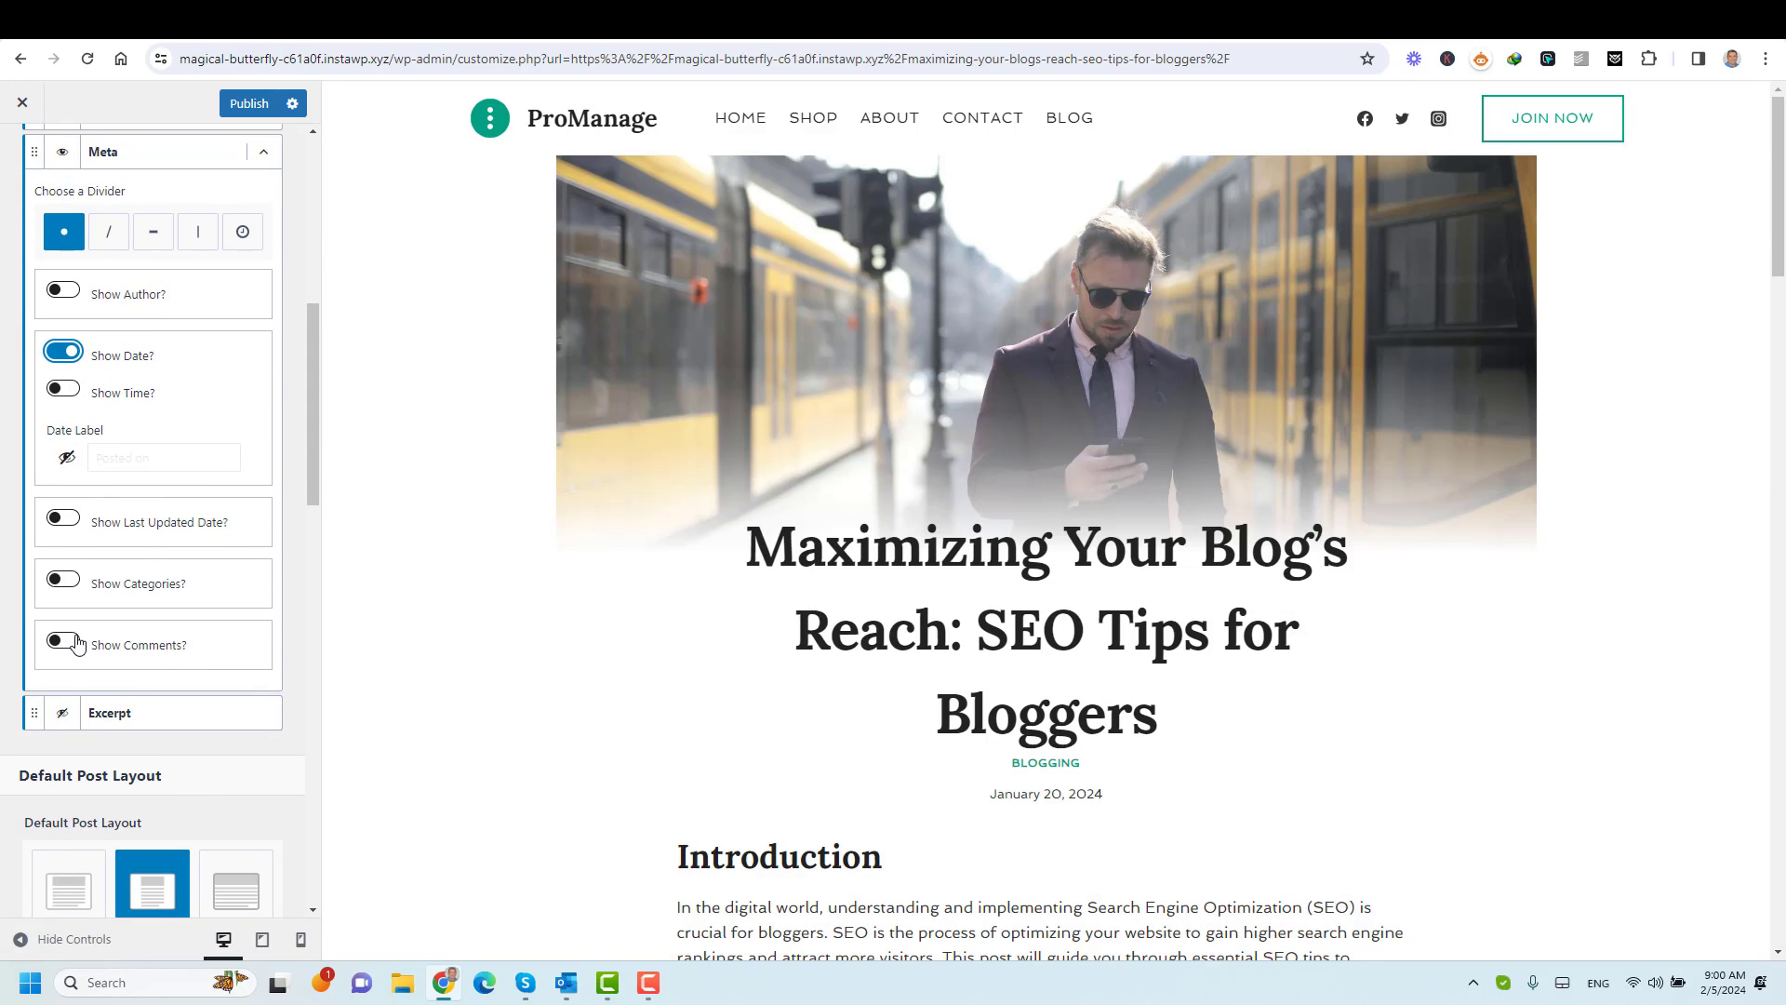
left_click(65, 640)
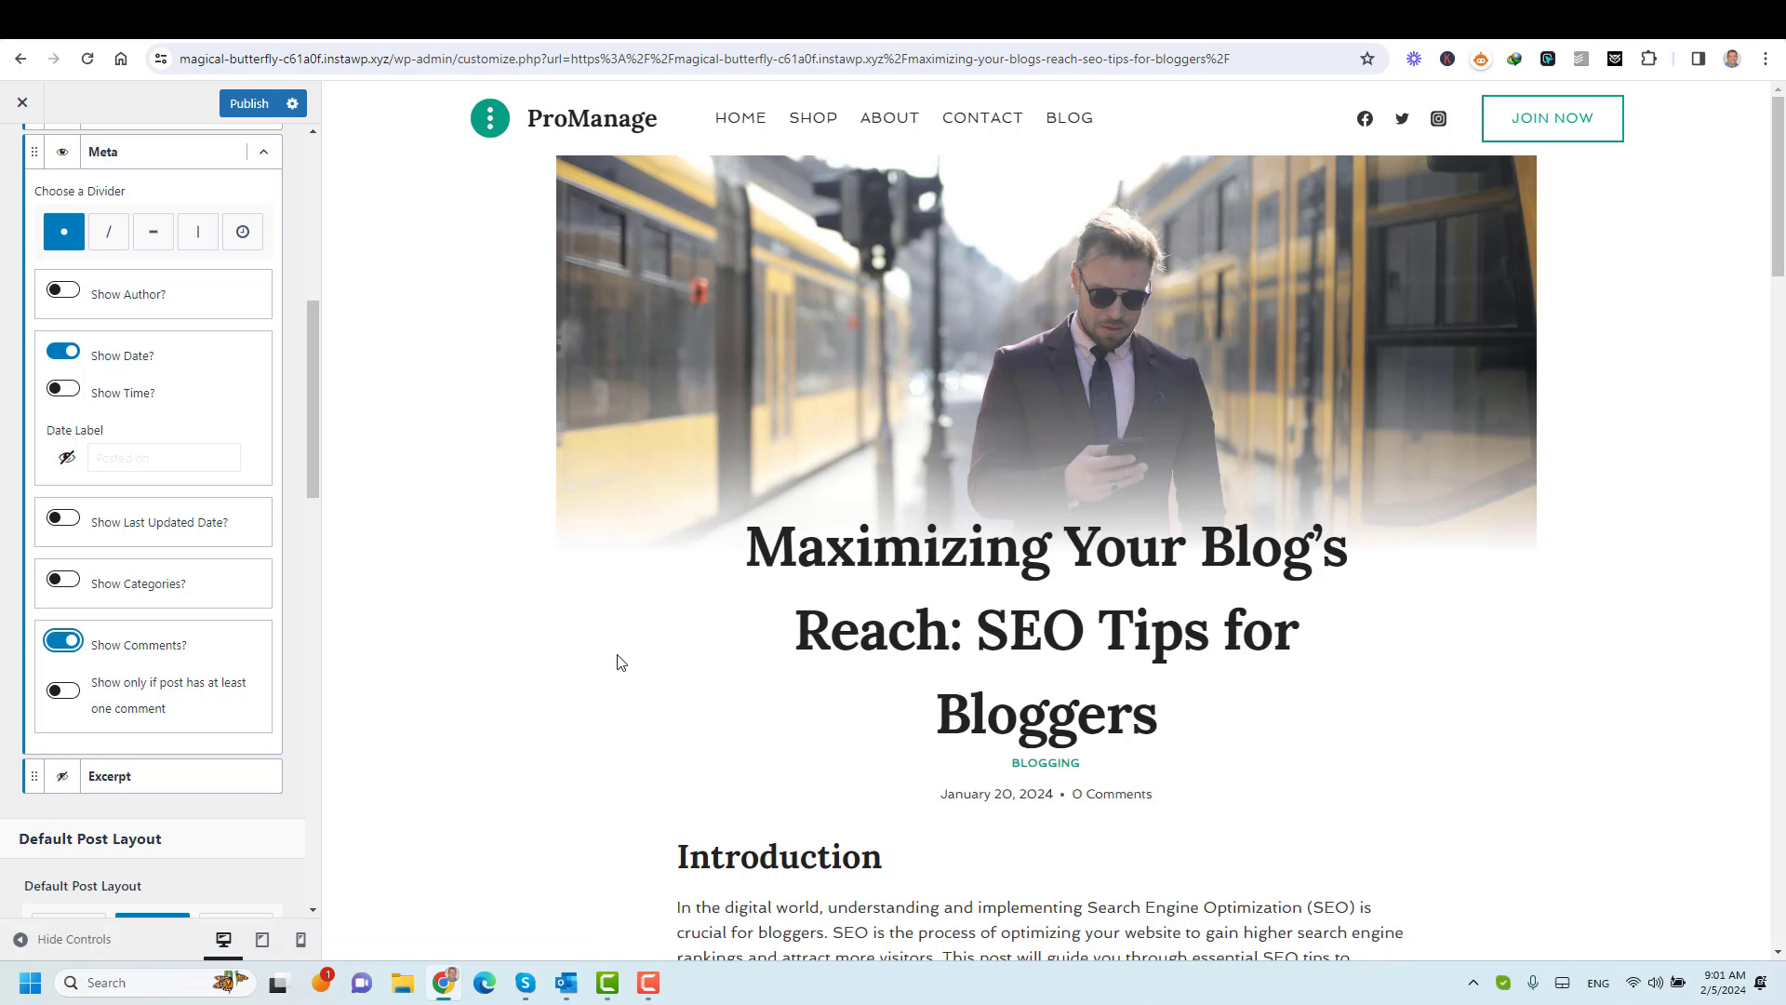
scroll(279, 500, "up", 2)
left_click(261, 350)
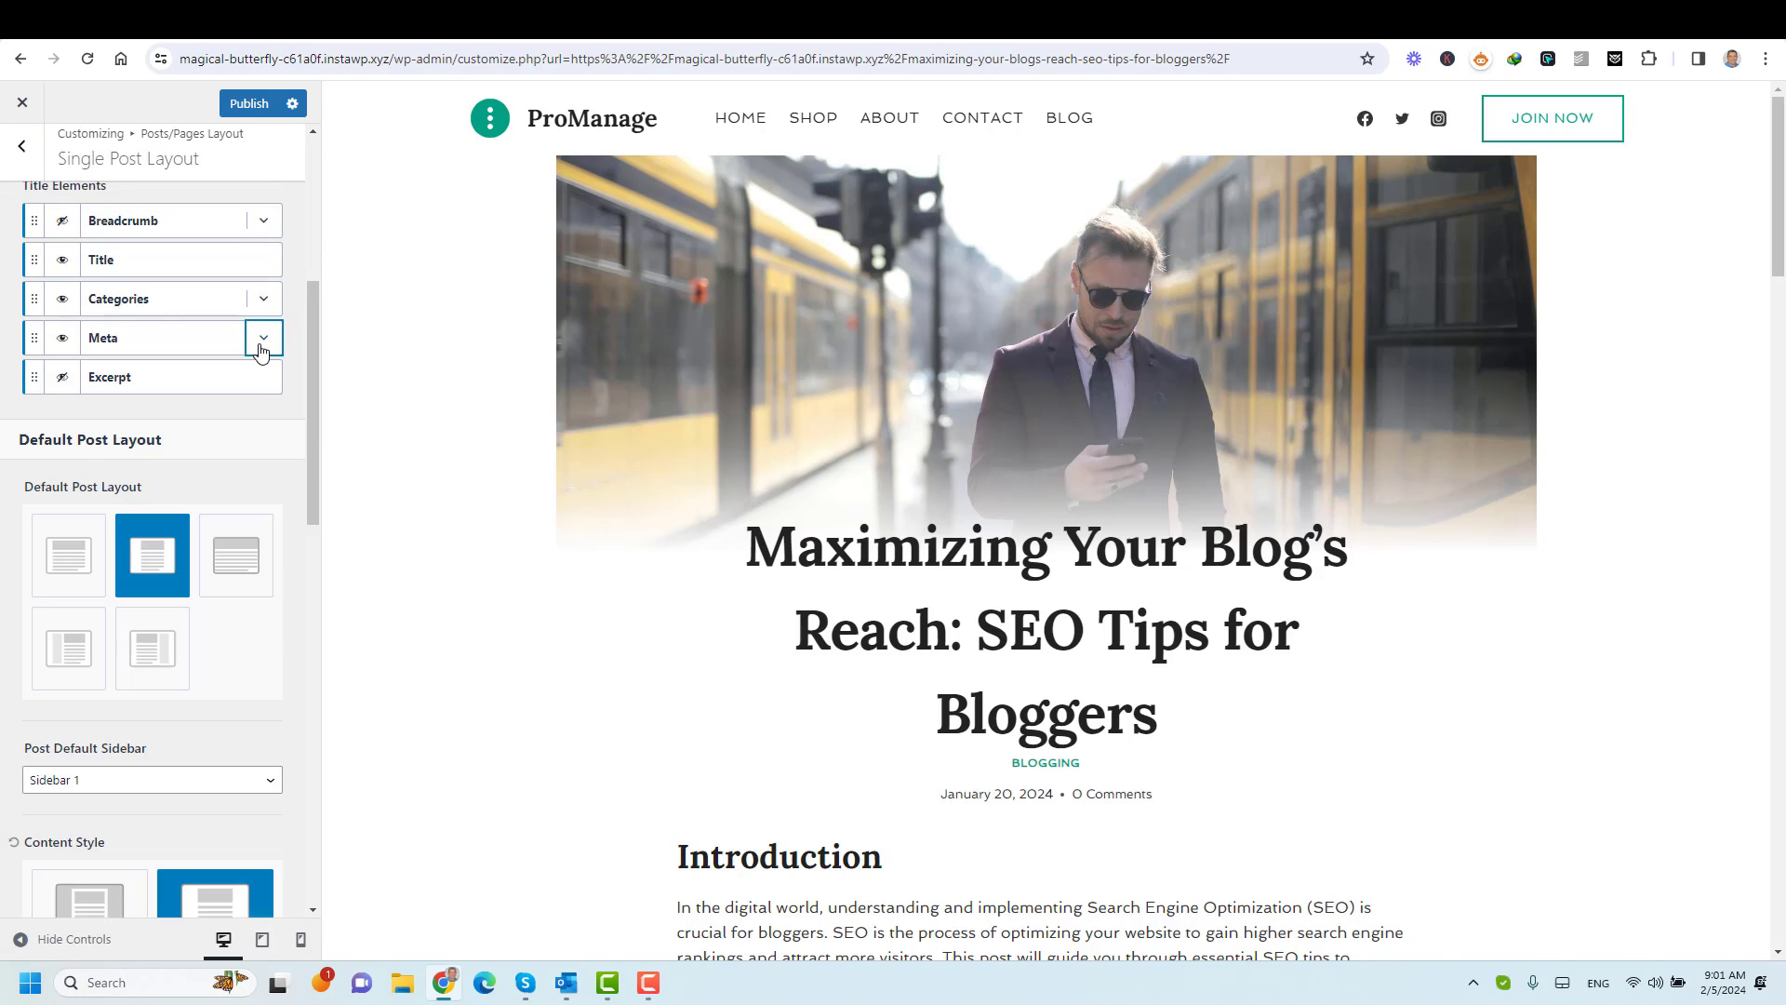
scroll(147, 368, "up", 2)
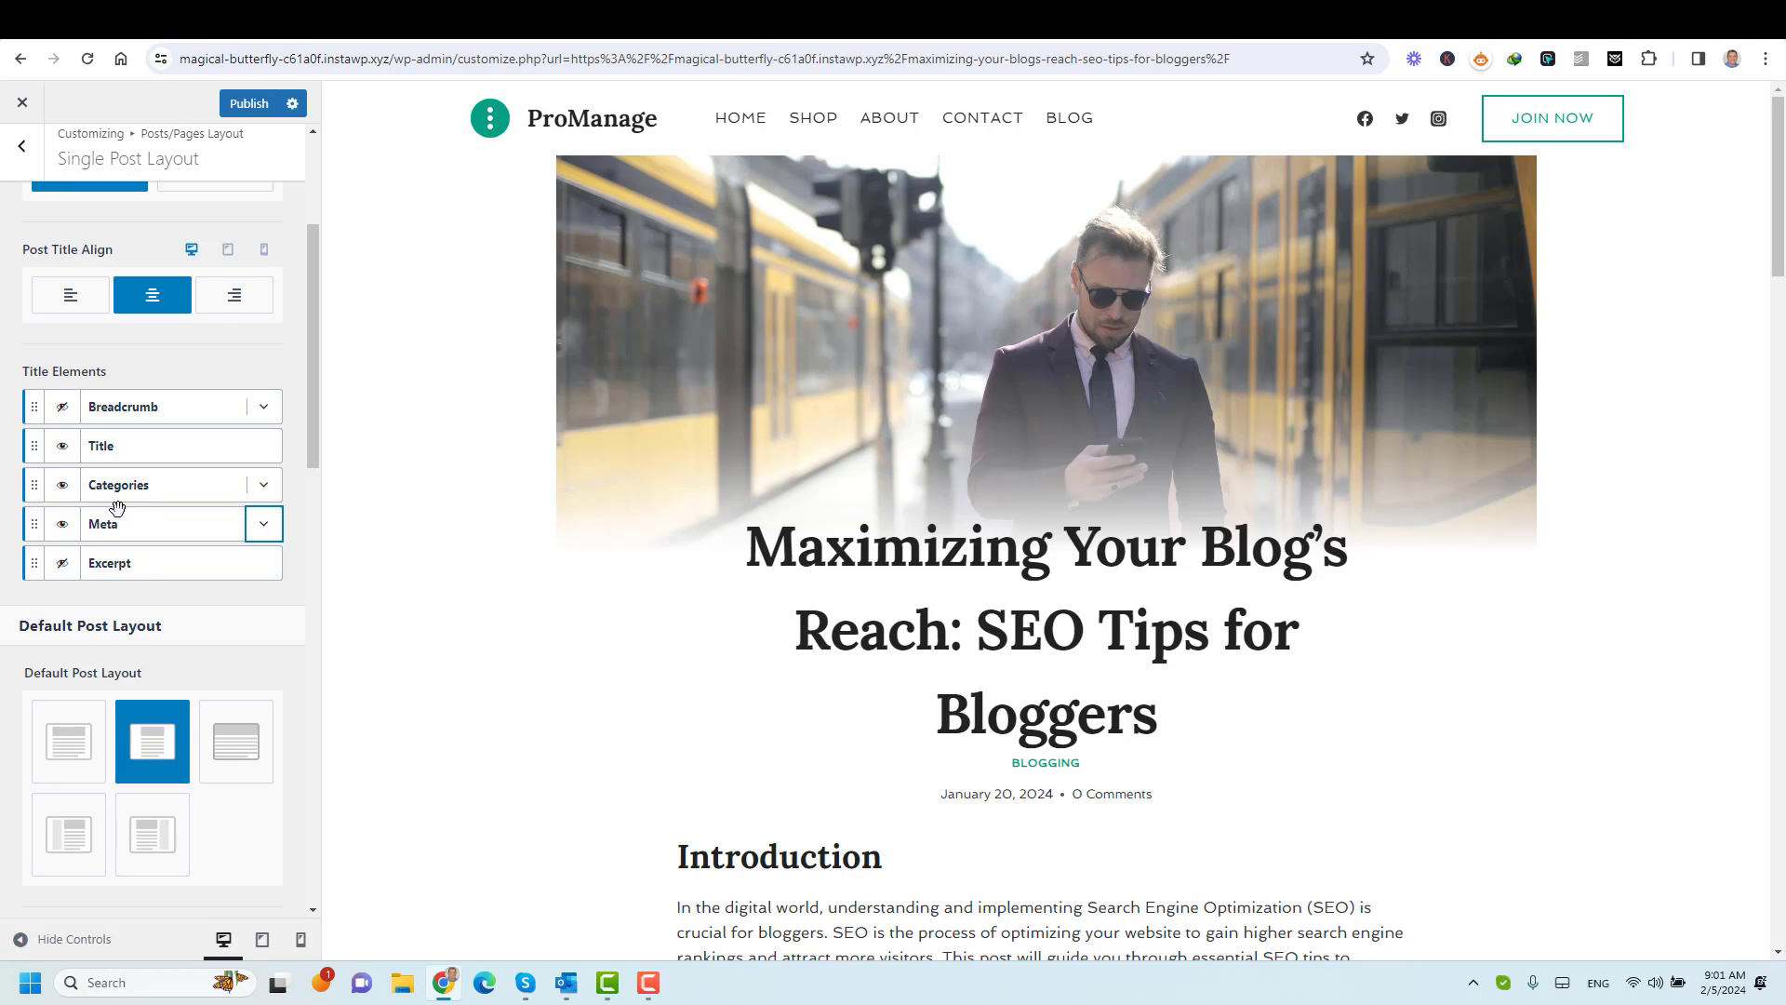
Move Categories to the top of Title Elements and Breadcrumb to the bottom, previewing the breadcrumb then hiding it.
left_click_drag(33, 485, 60, 412)
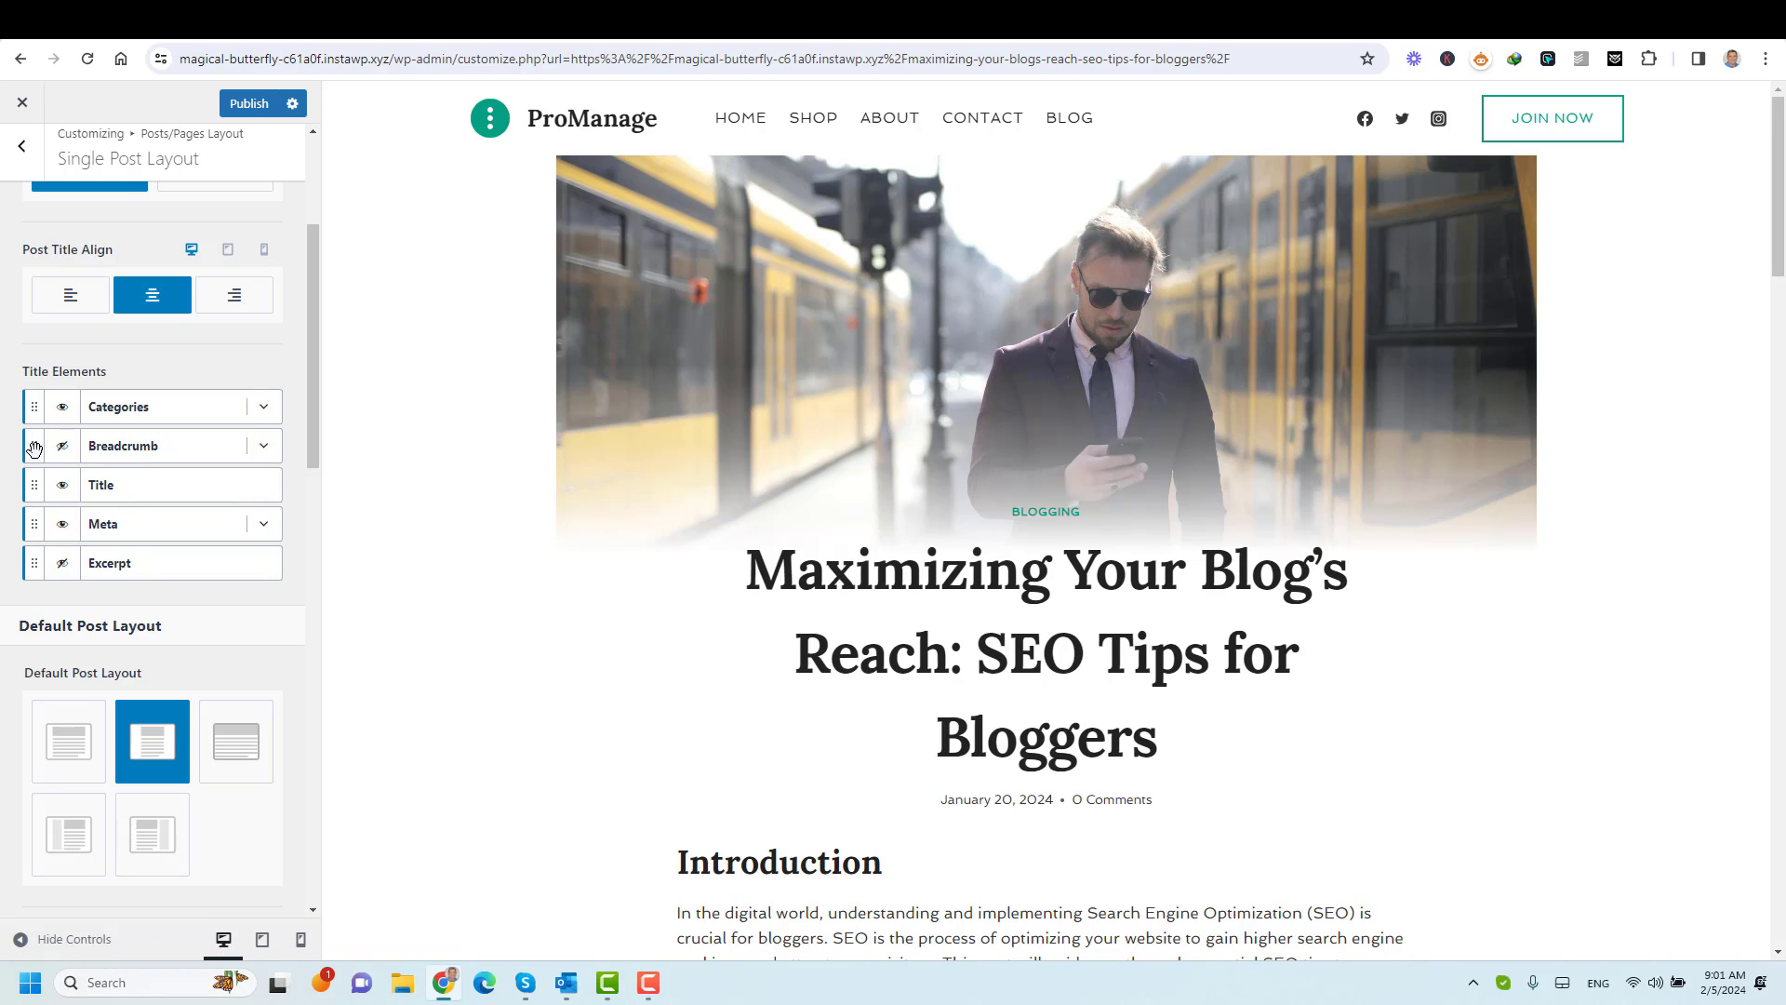
left_click_drag(39, 456, 48, 569)
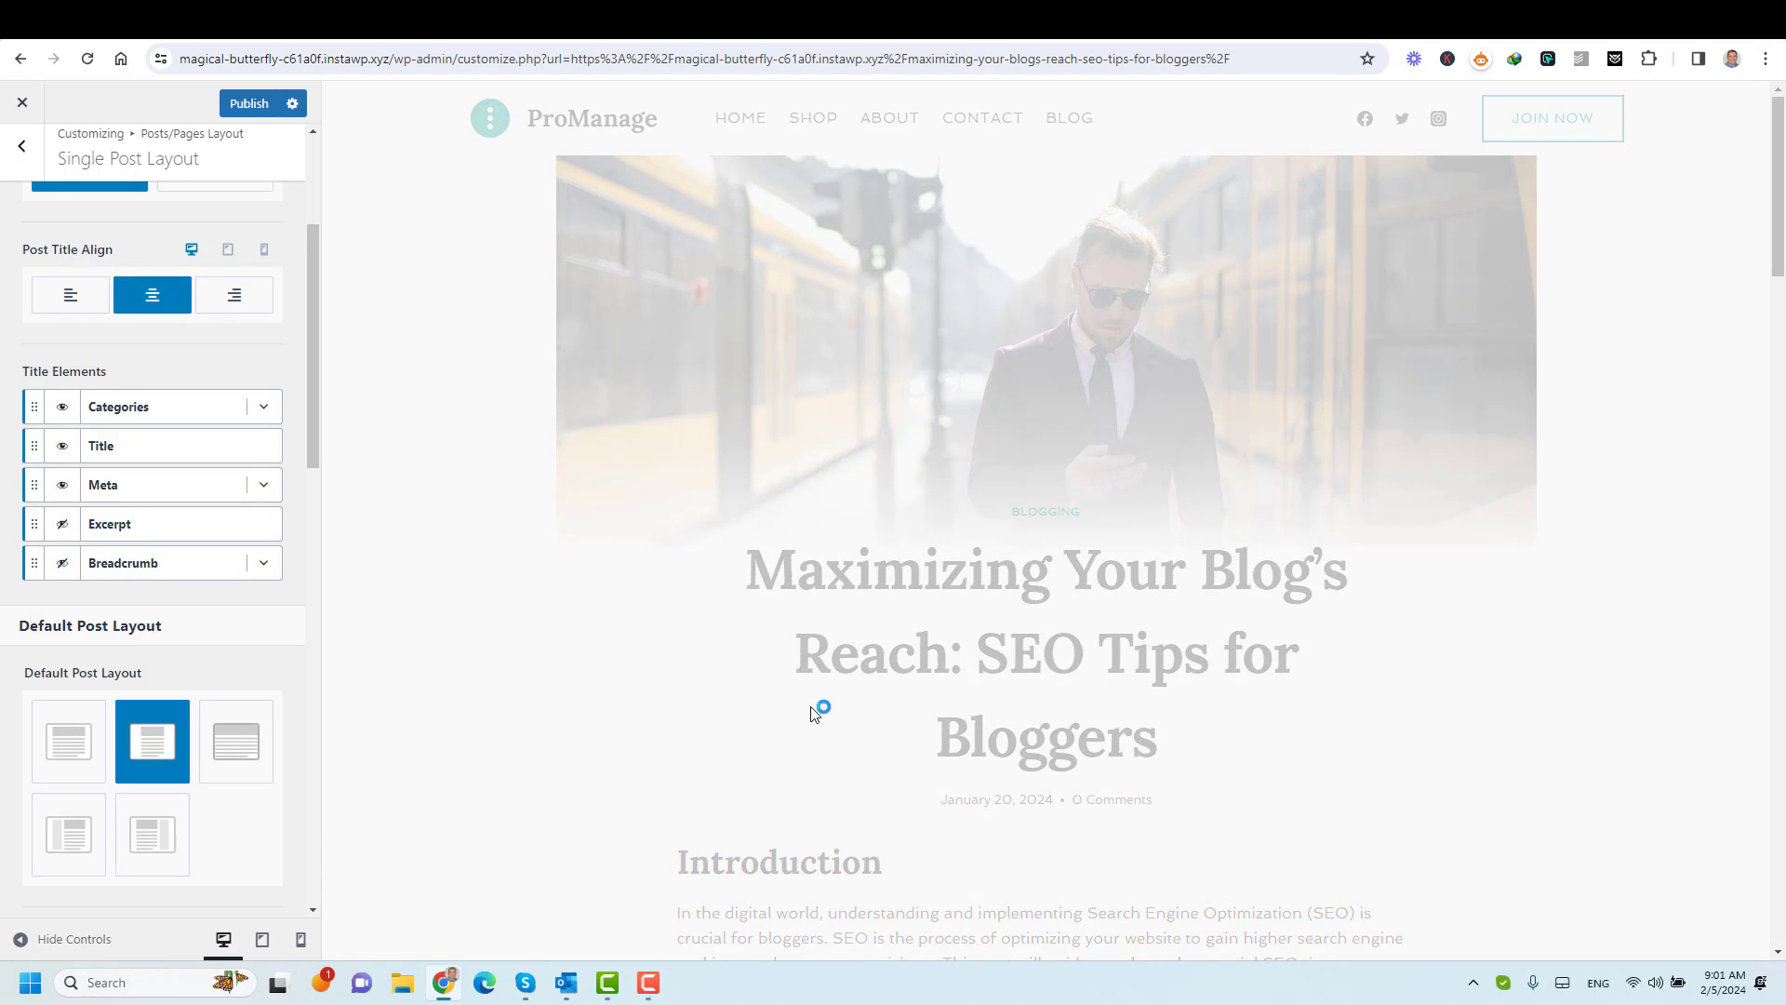
left_click(62, 564)
scroll(710, 669, "down", 2)
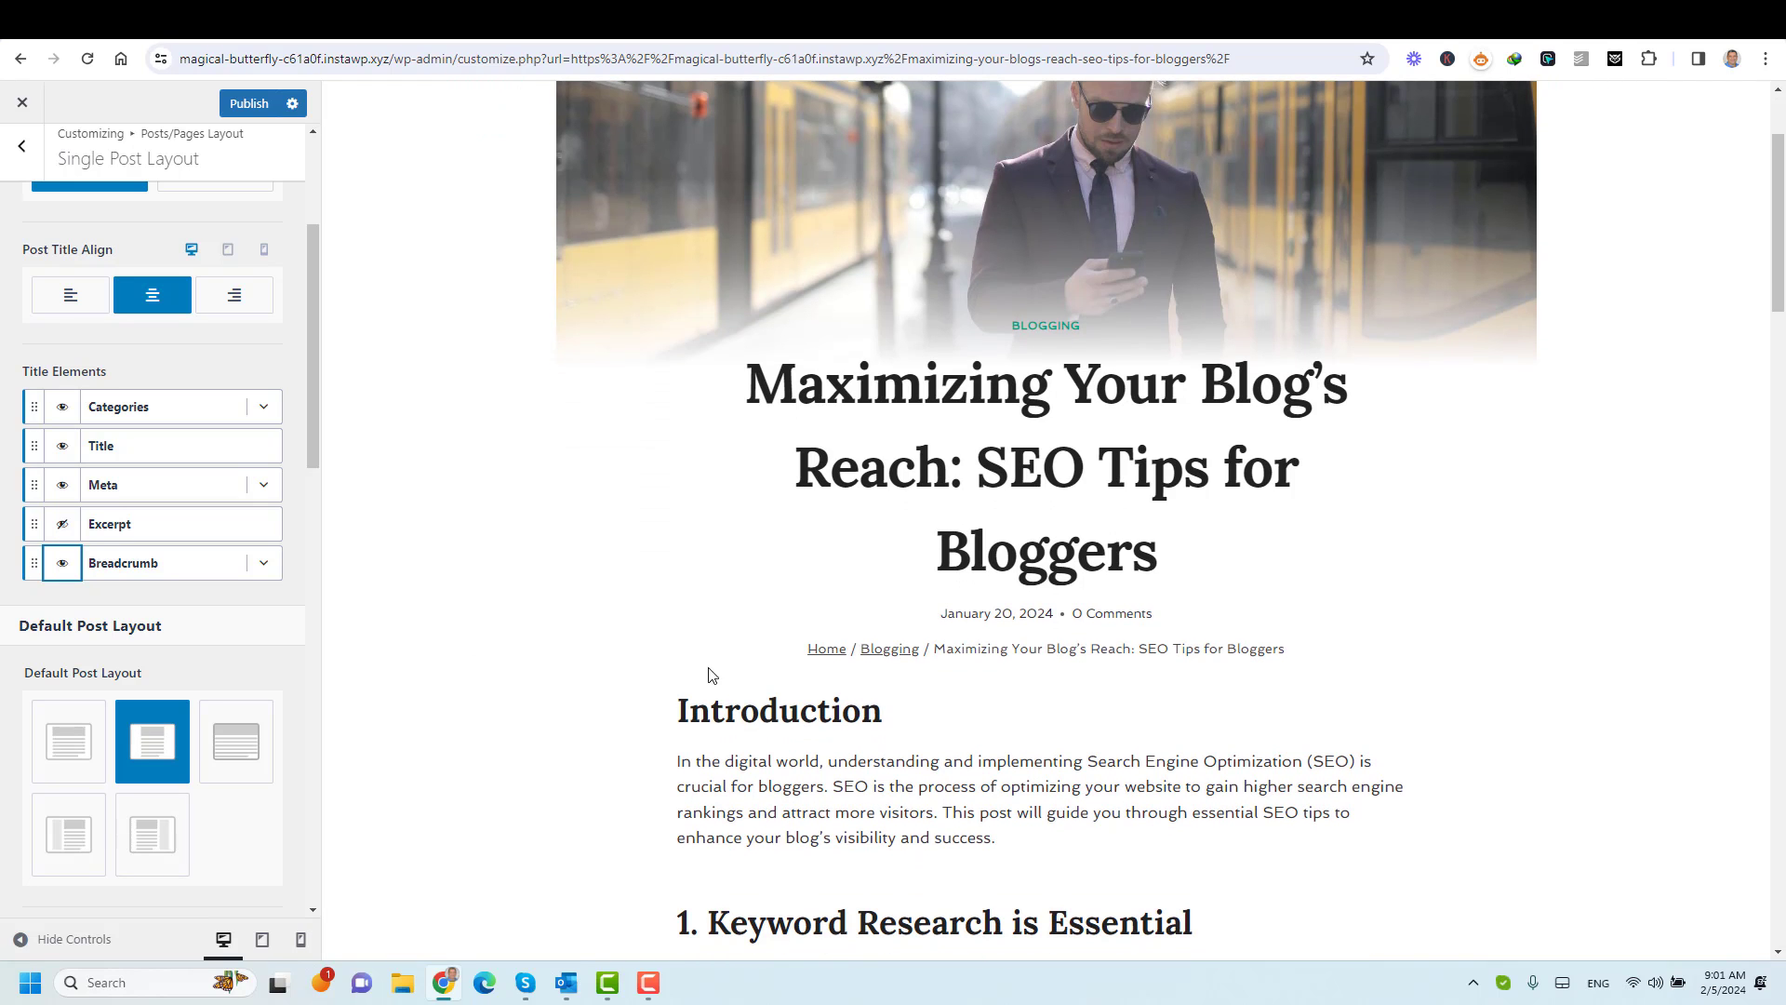
left_click(63, 564)
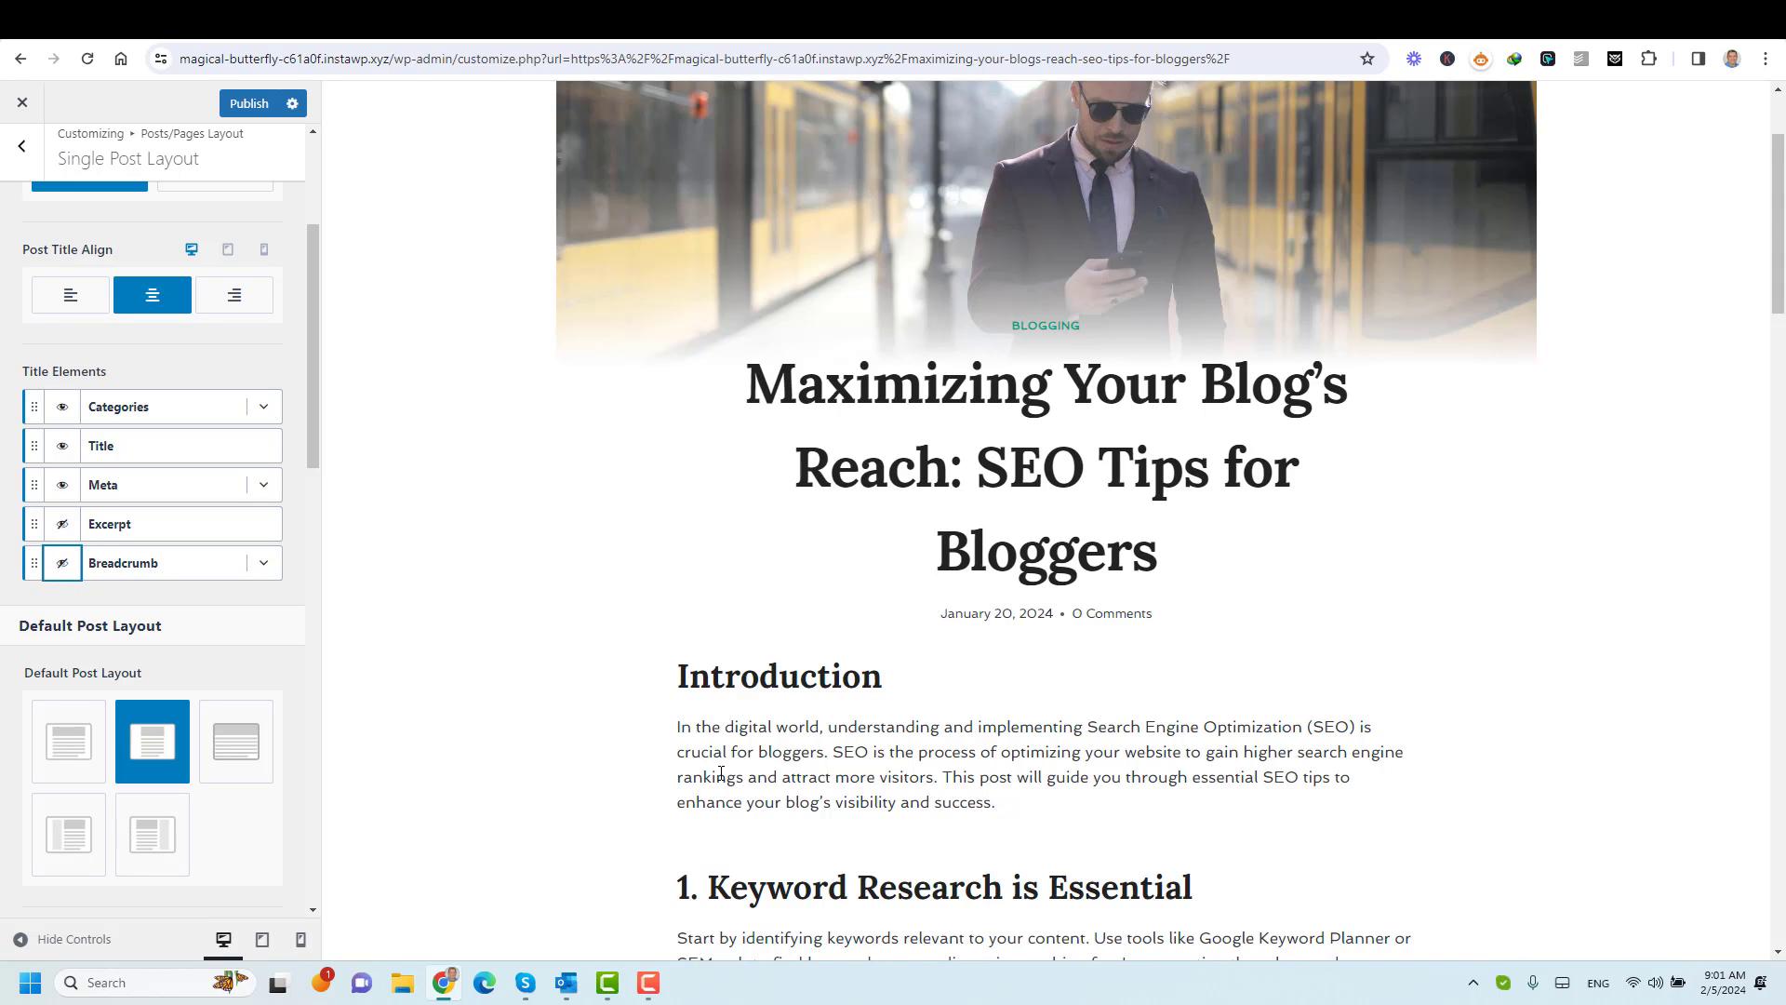
scroll(808, 510, "down", 5)
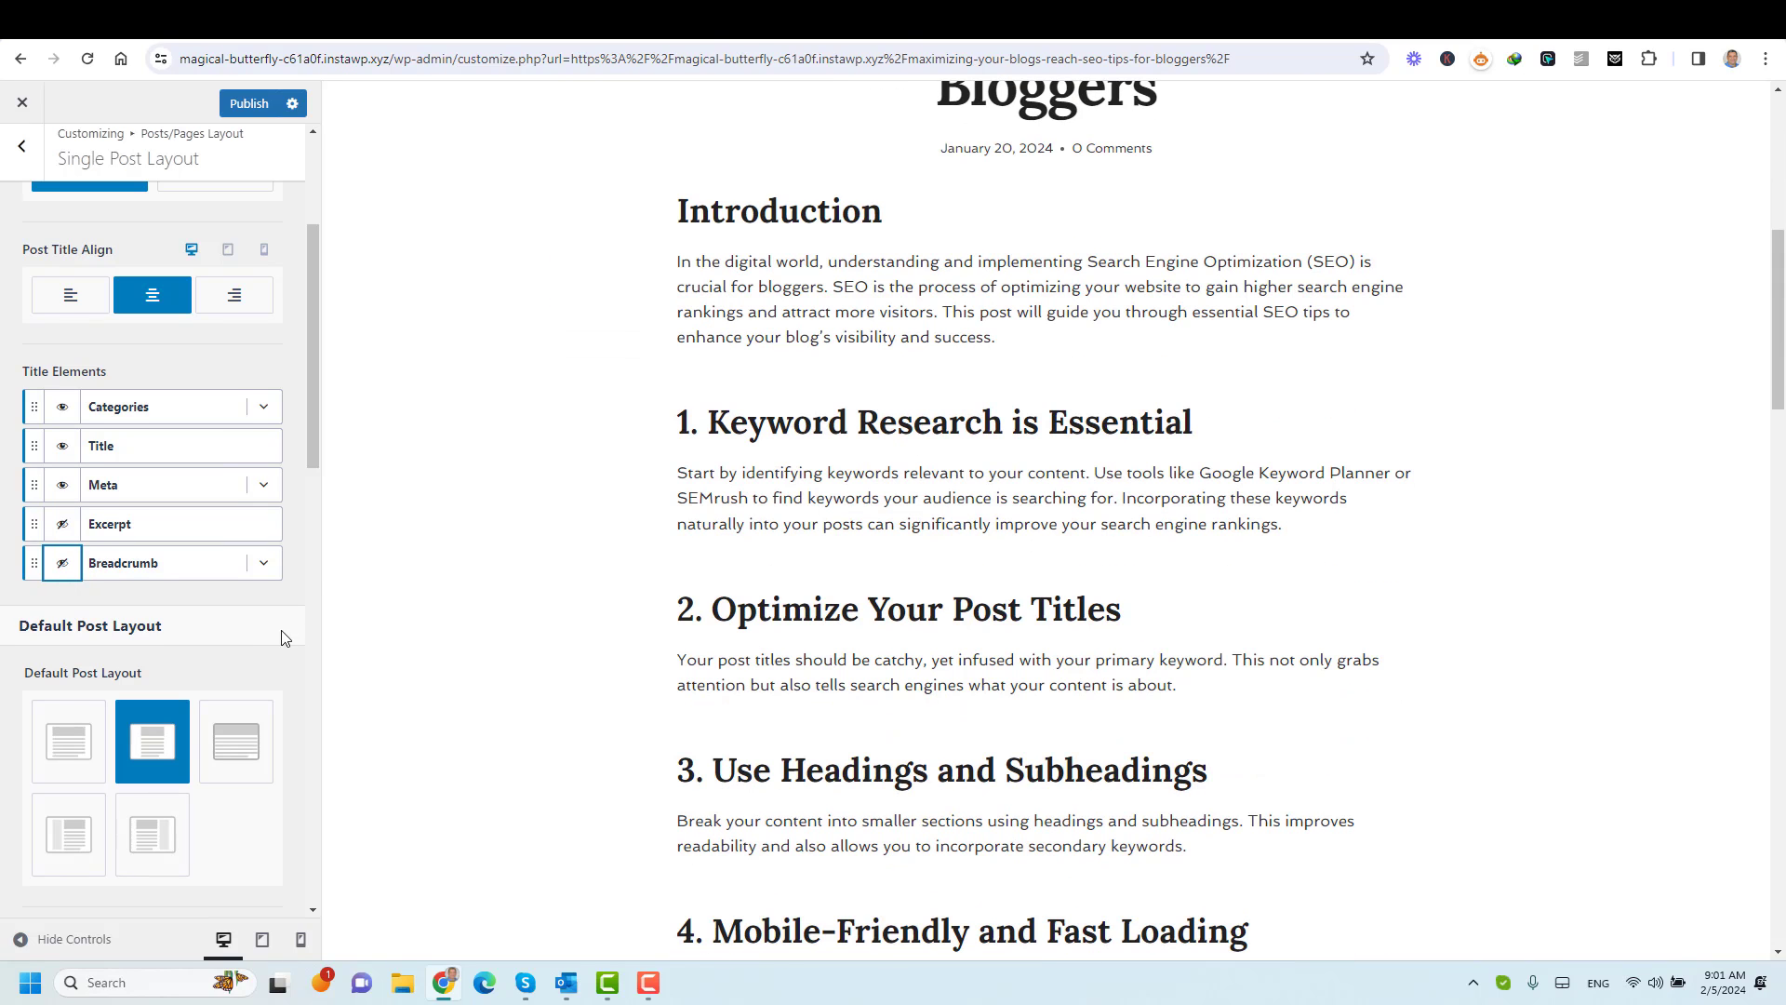
scroll(220, 578, "down", 4)
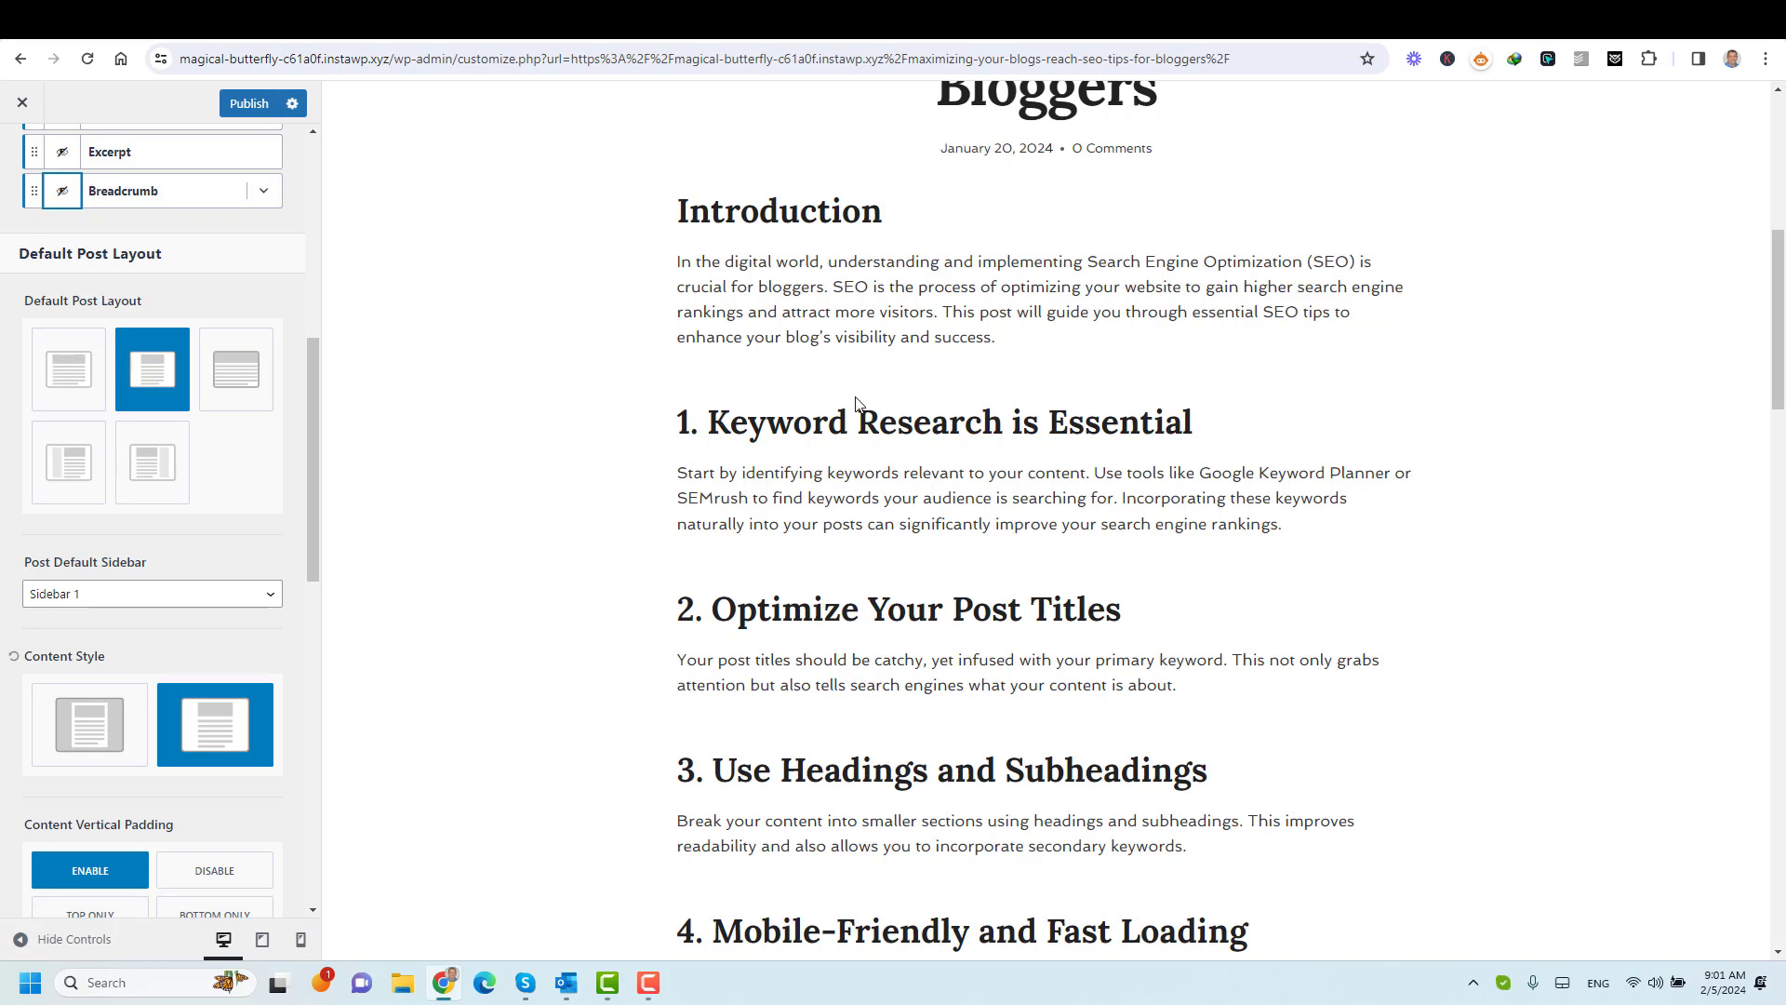
left_click(164, 463)
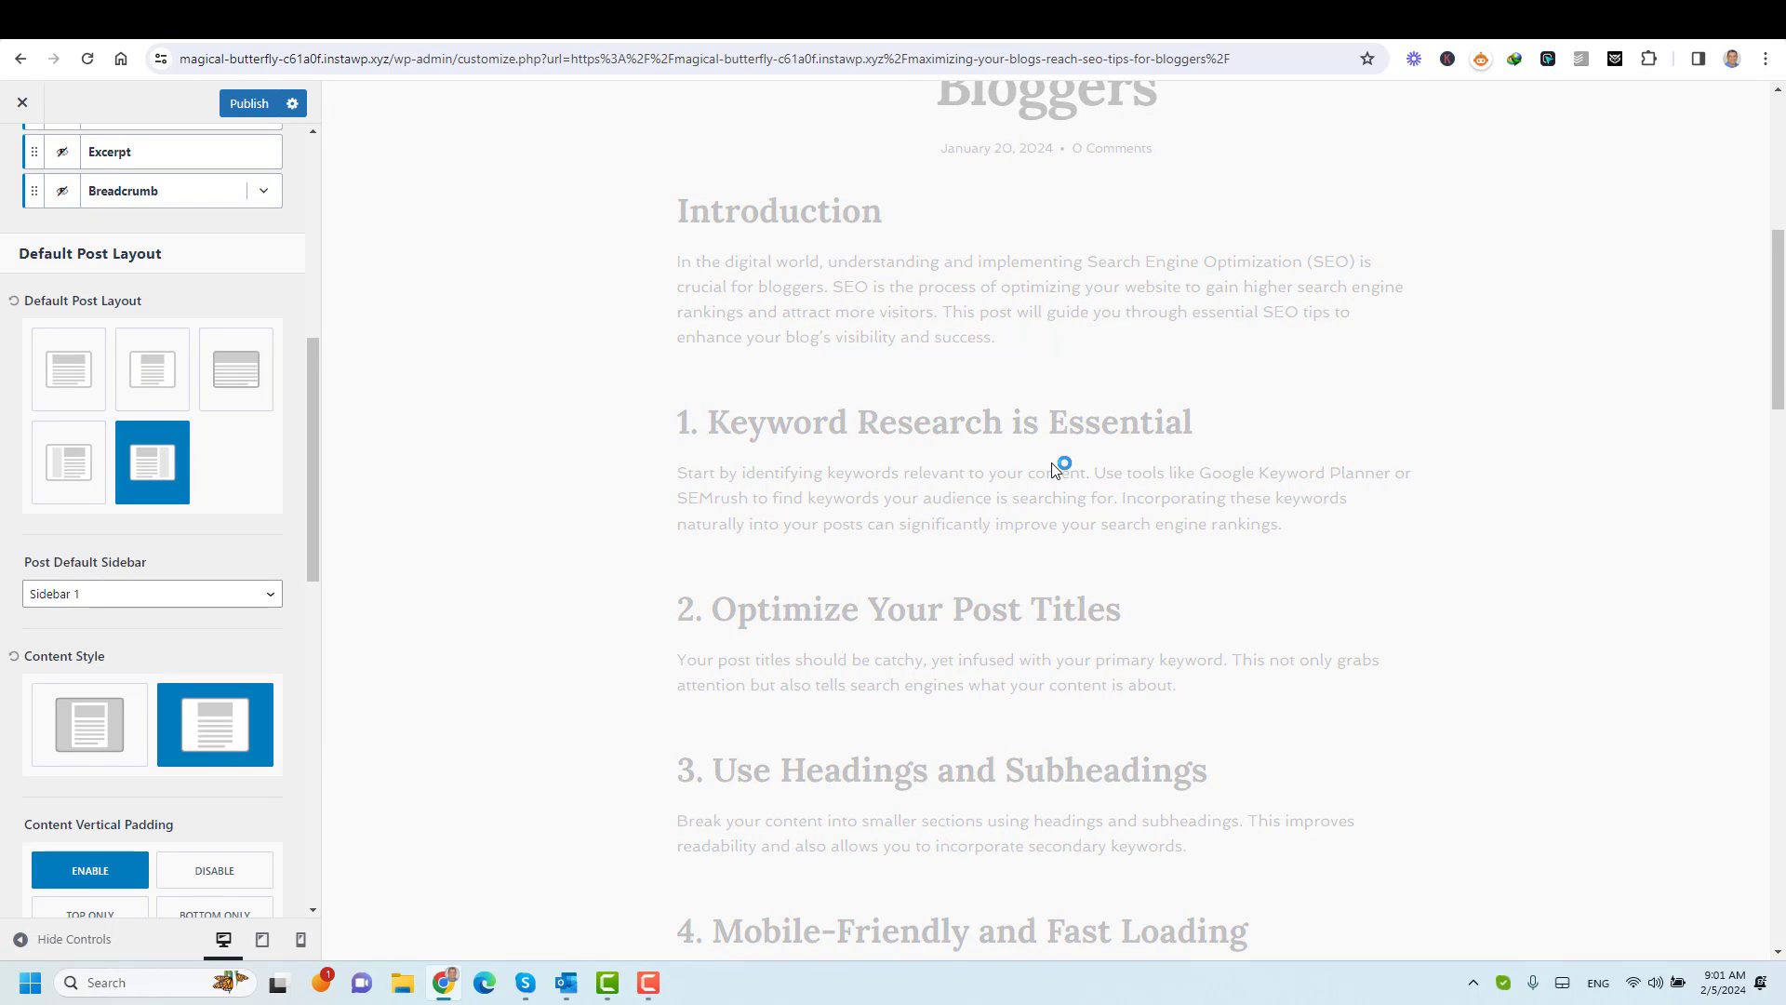
scroll(1256, 487, "up", 6)
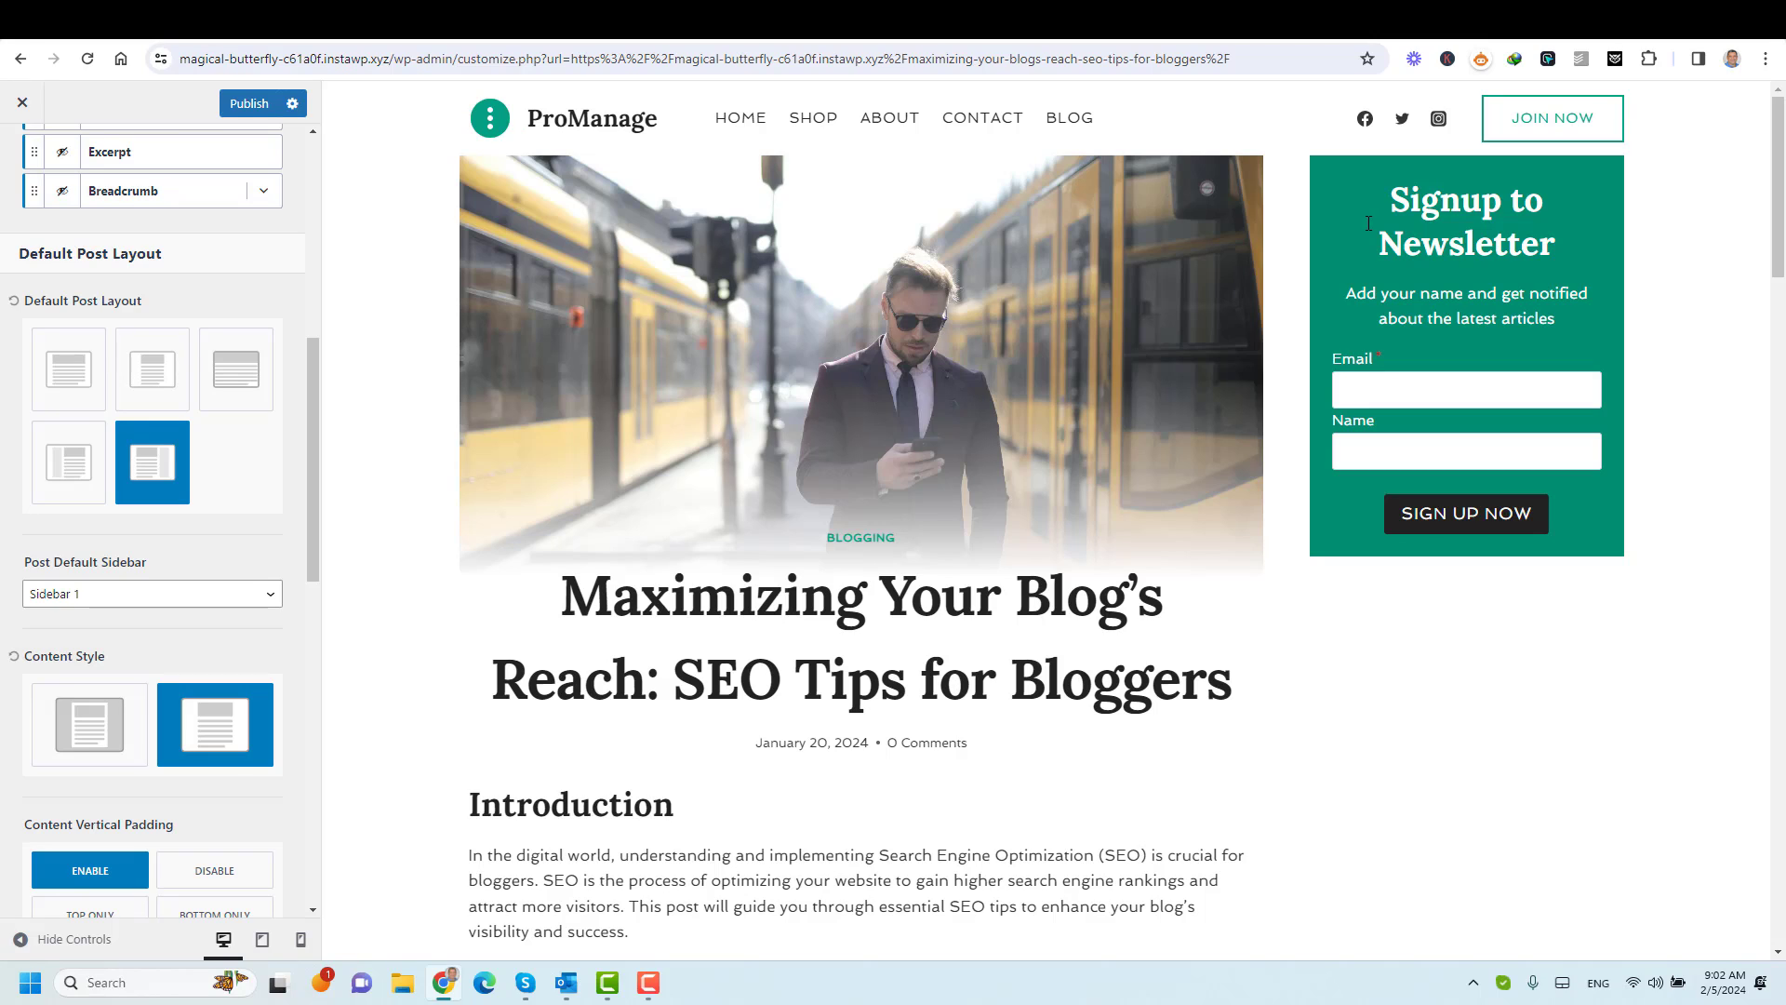
left_click(83, 456)
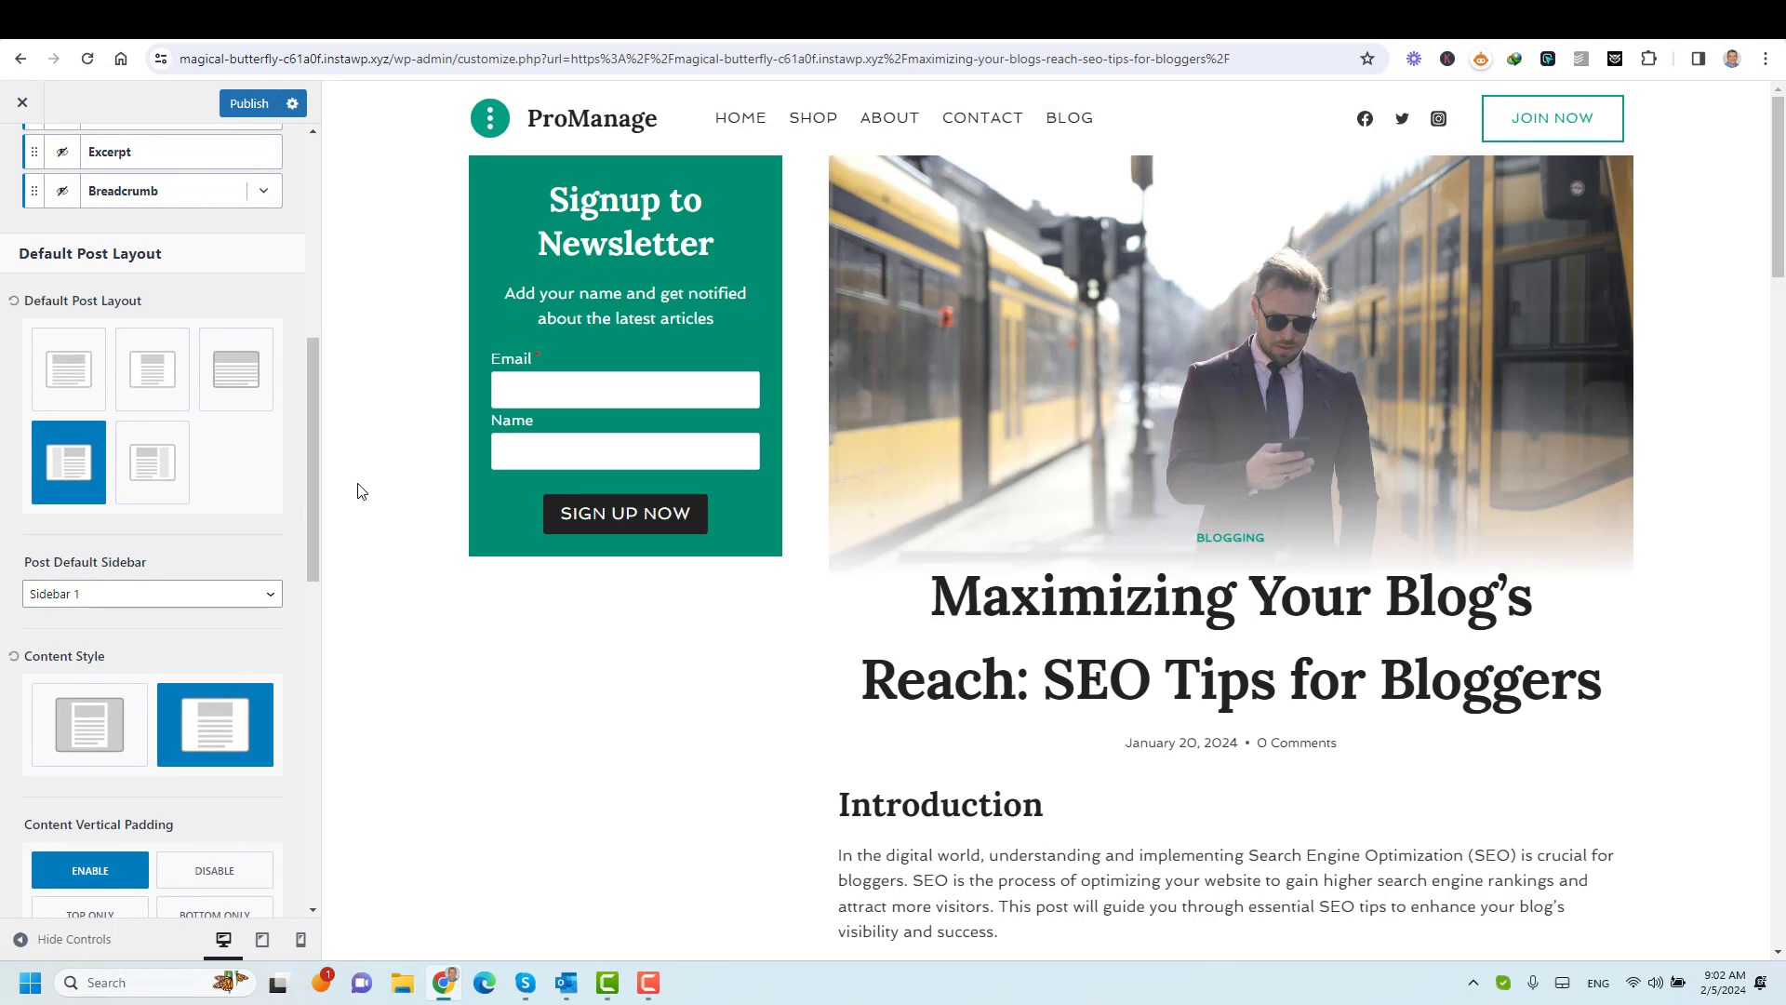
left_click(177, 474)
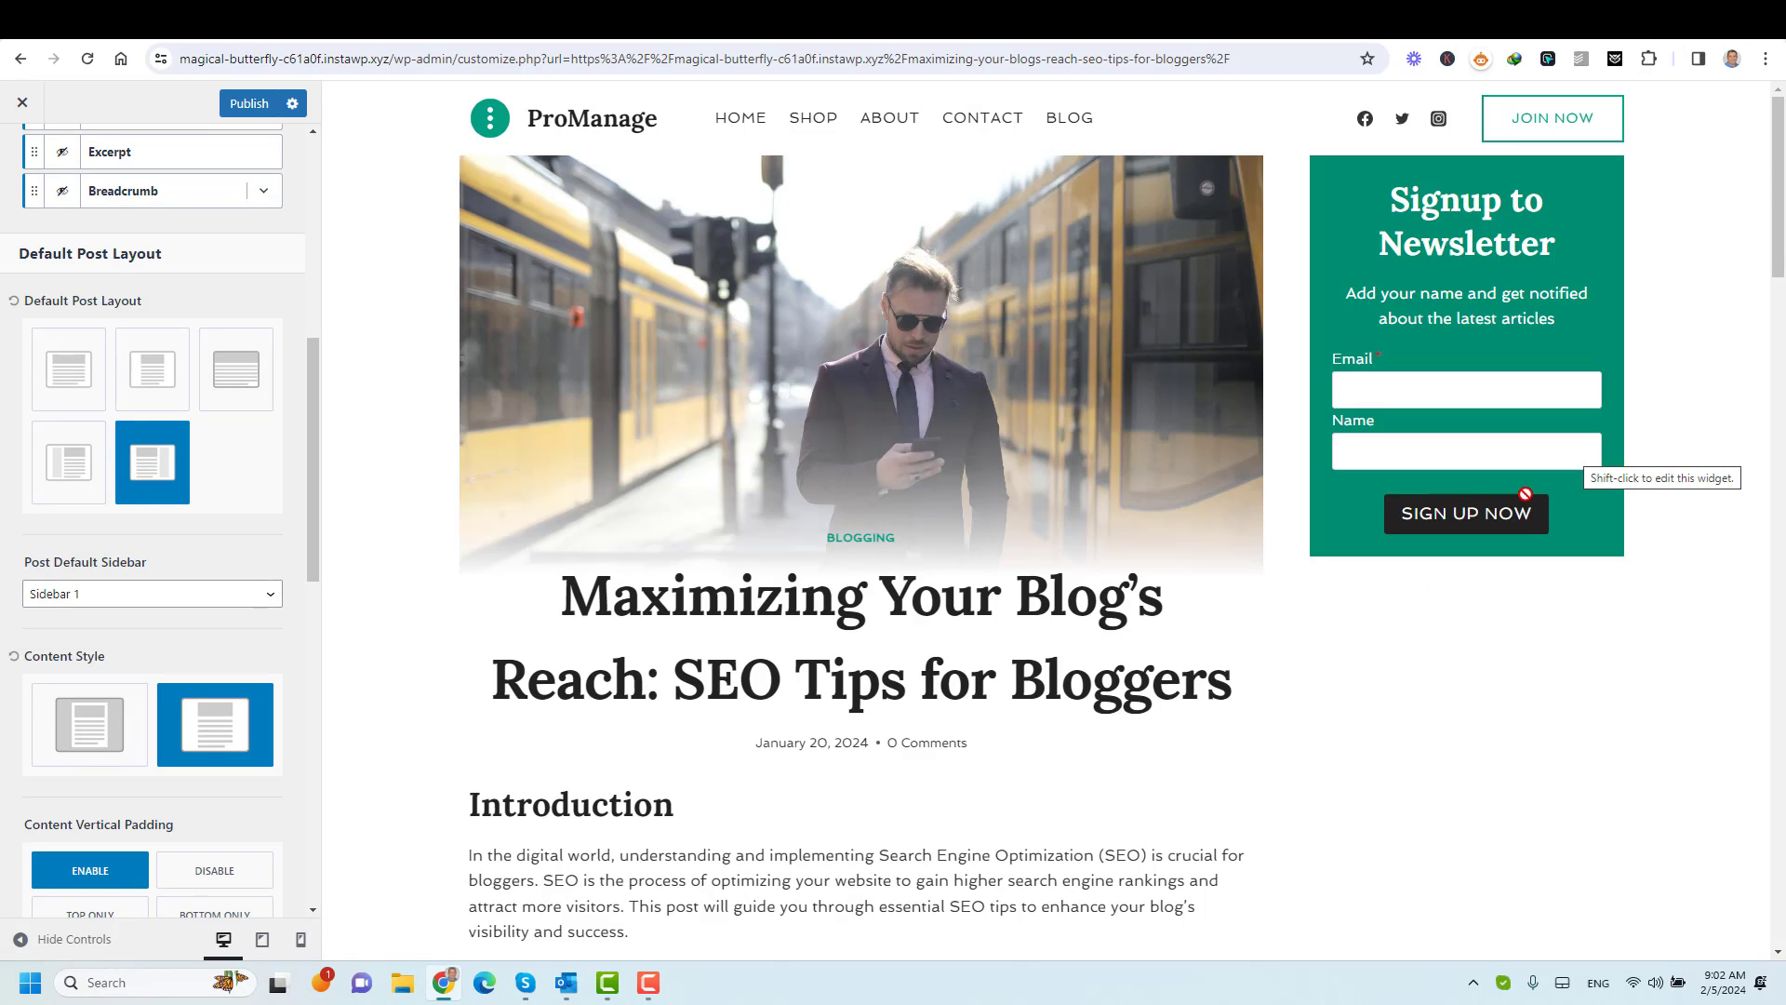
scroll(1447, 614, "down", 4)
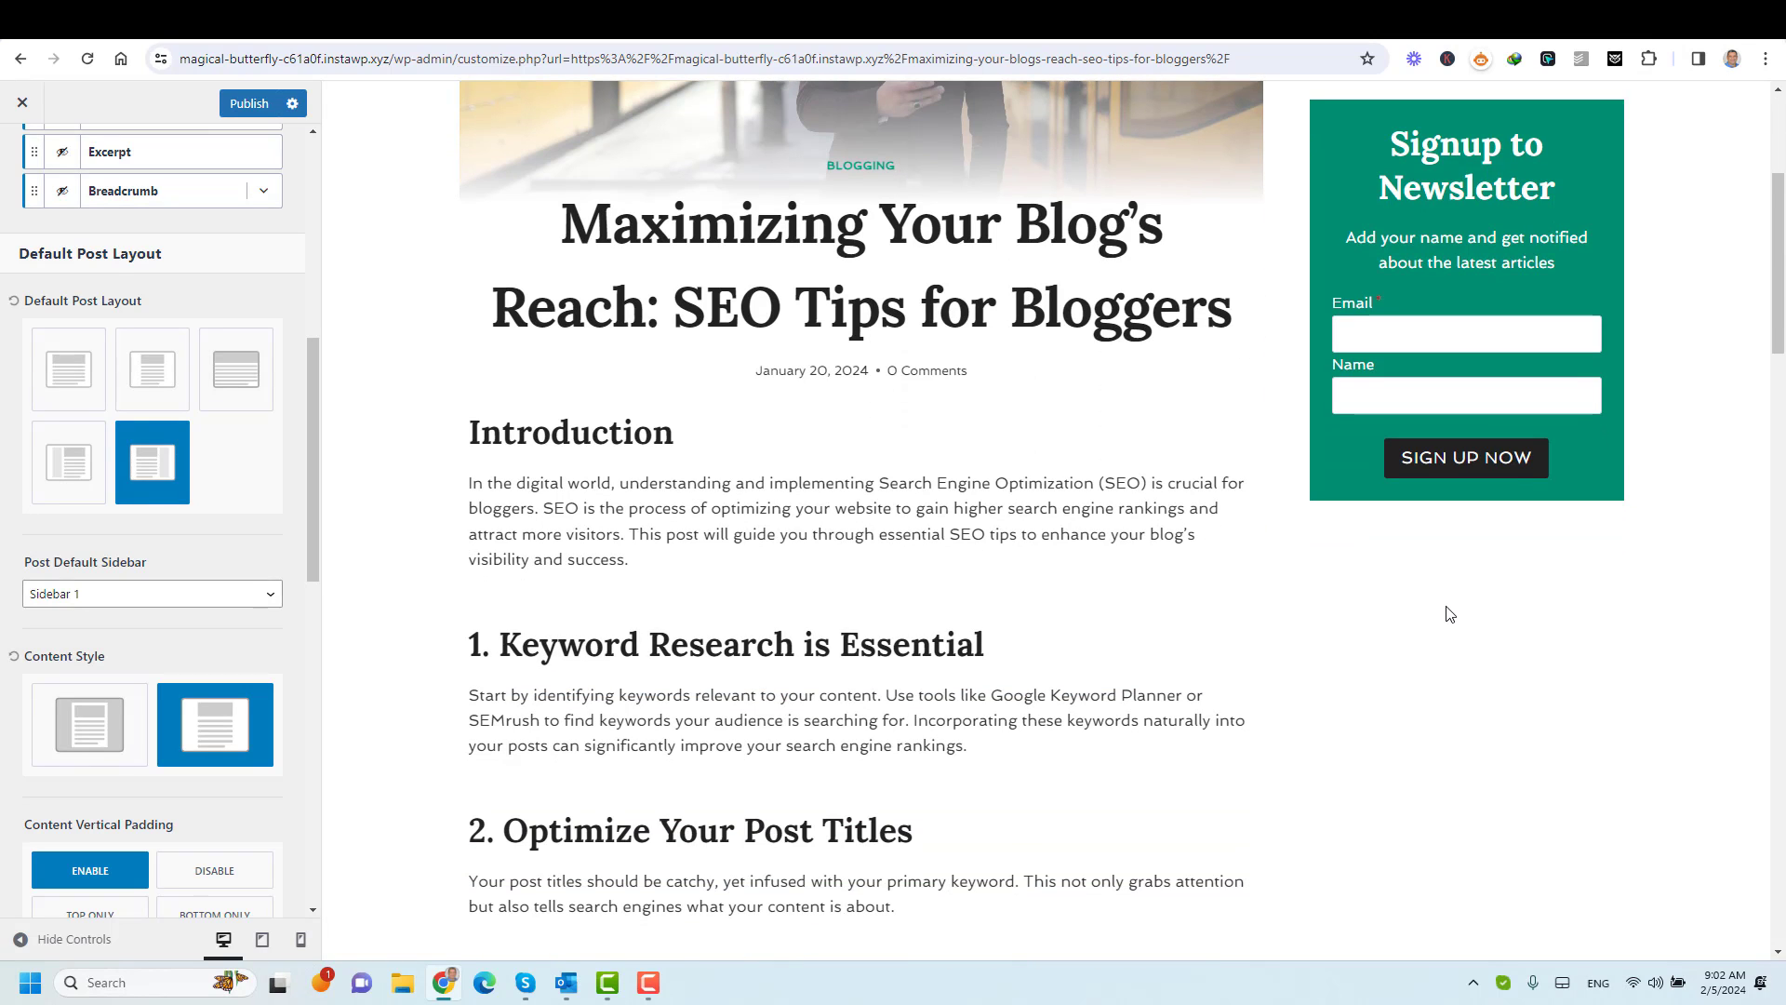
scroll(1447, 614, "down", 6)
scroll(1447, 614, "up", 7)
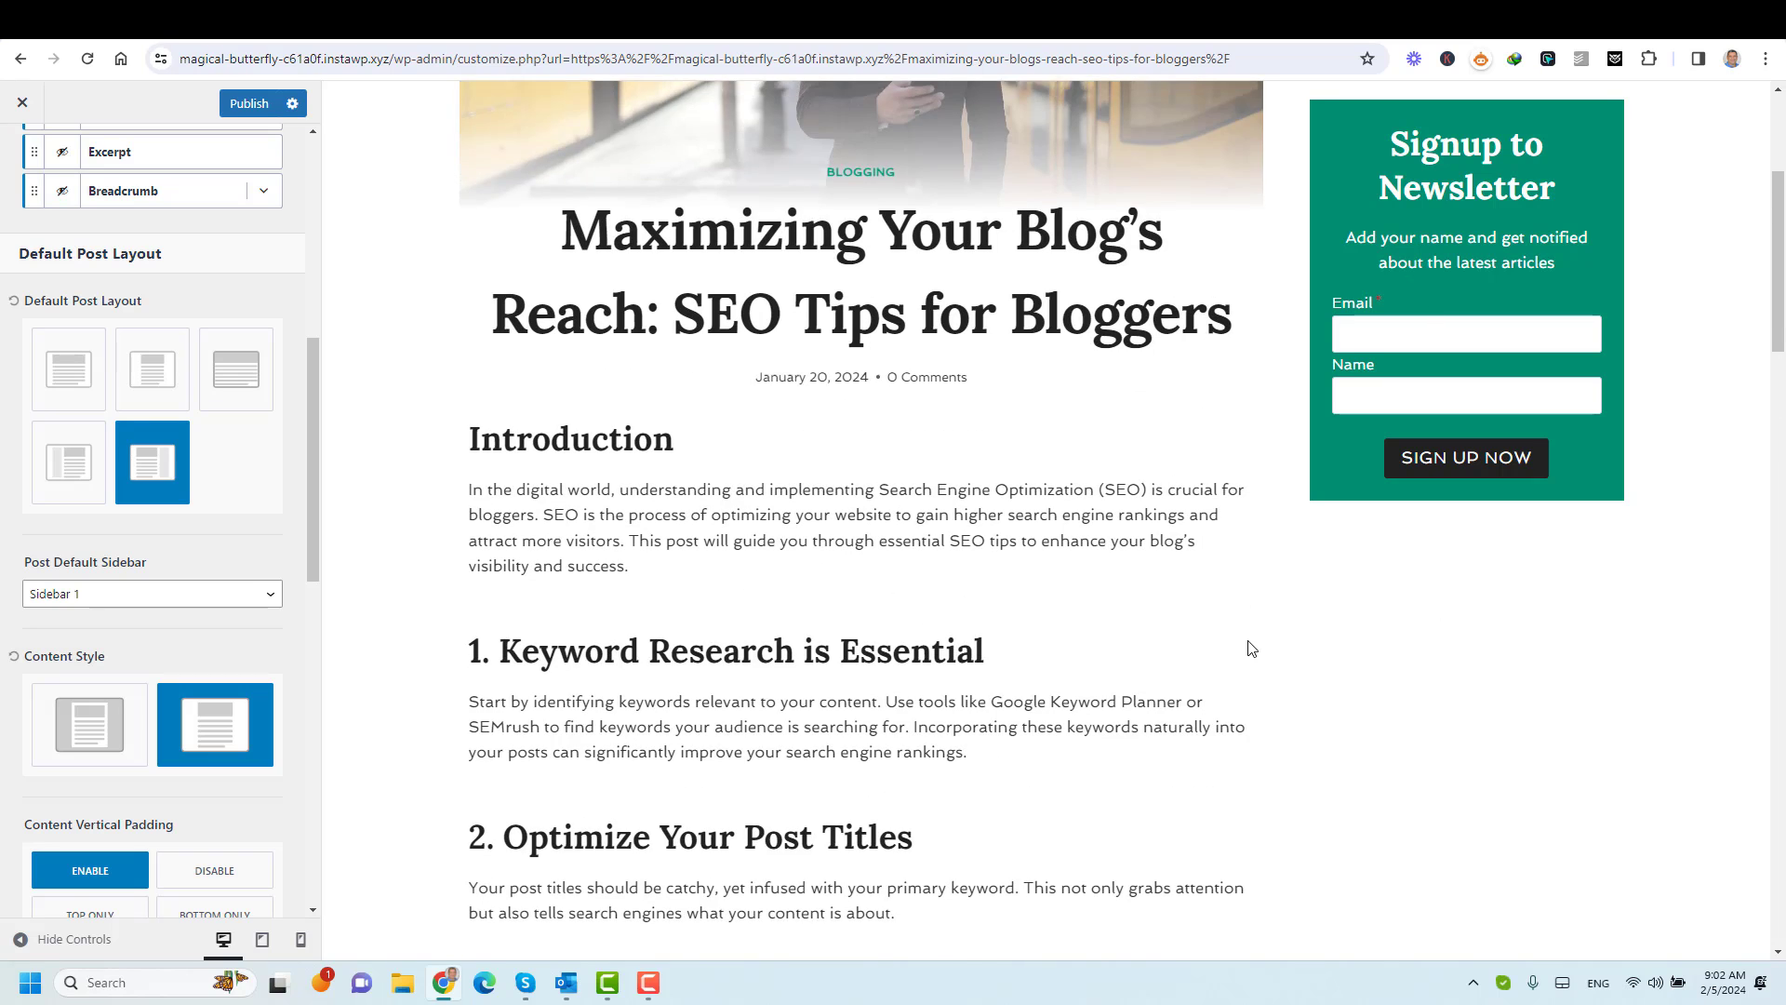
scroll(1251, 648, "up", 4)
scroll(154, 466, "up", 7)
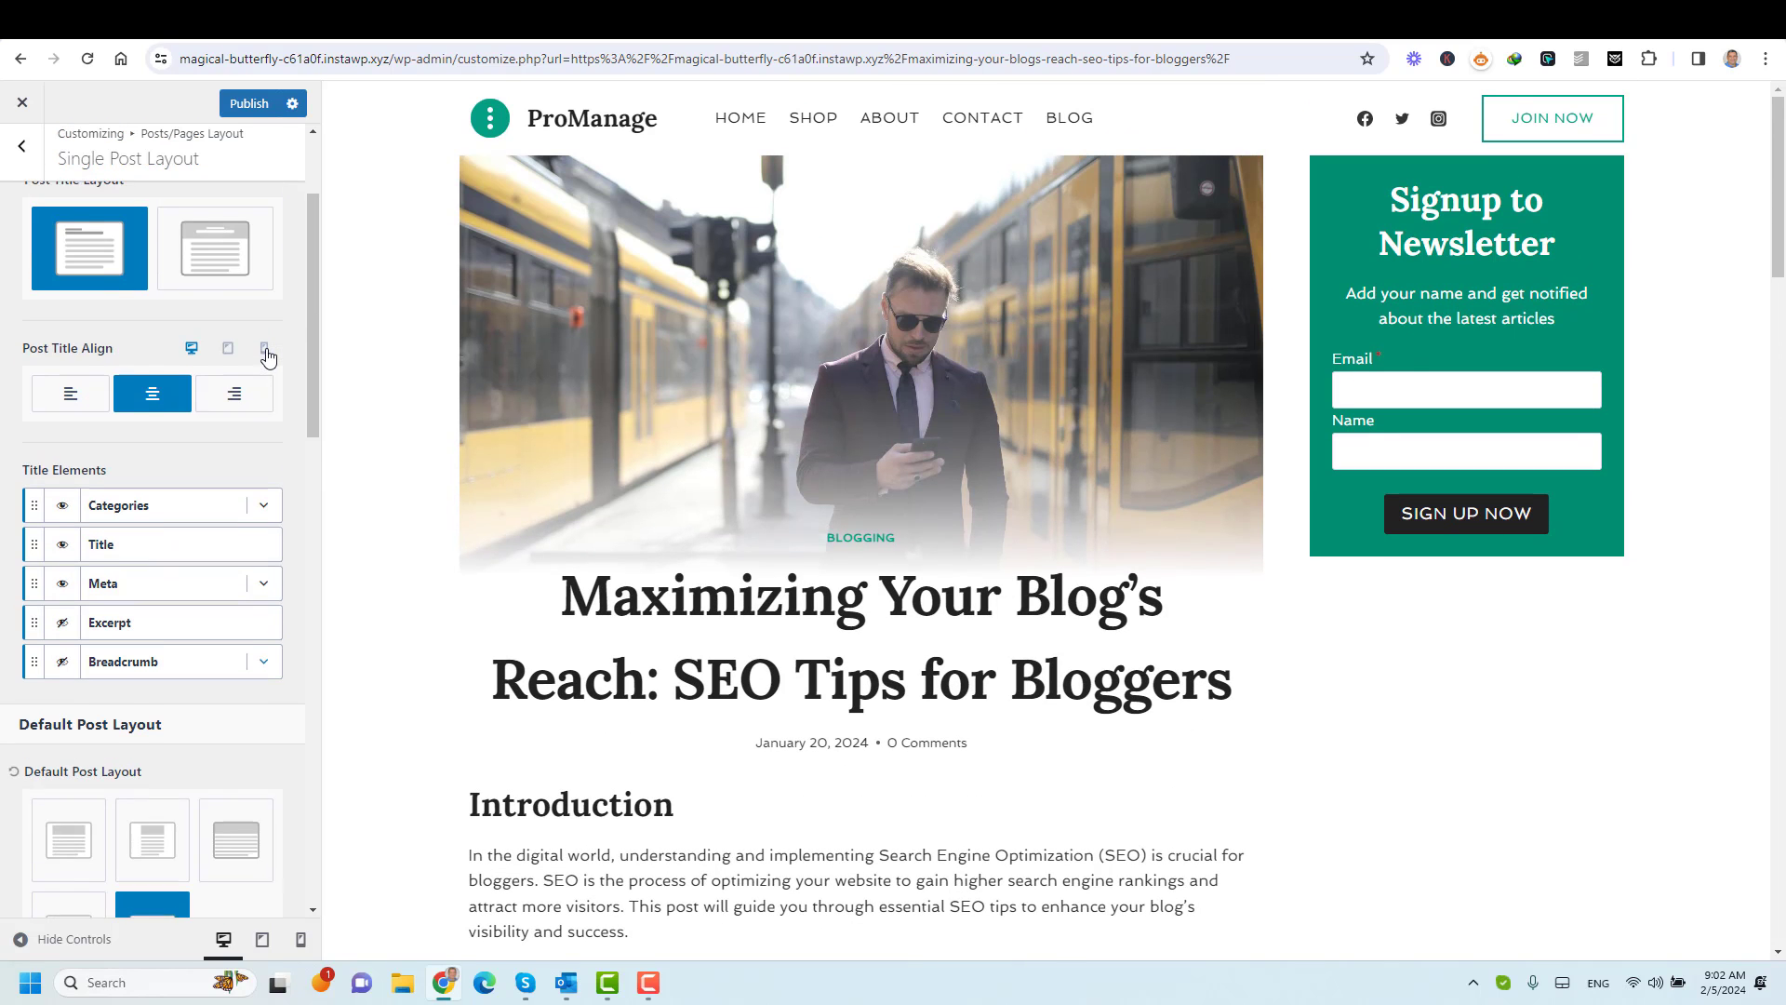
left_click(16, 167)
left_click(16, 169)
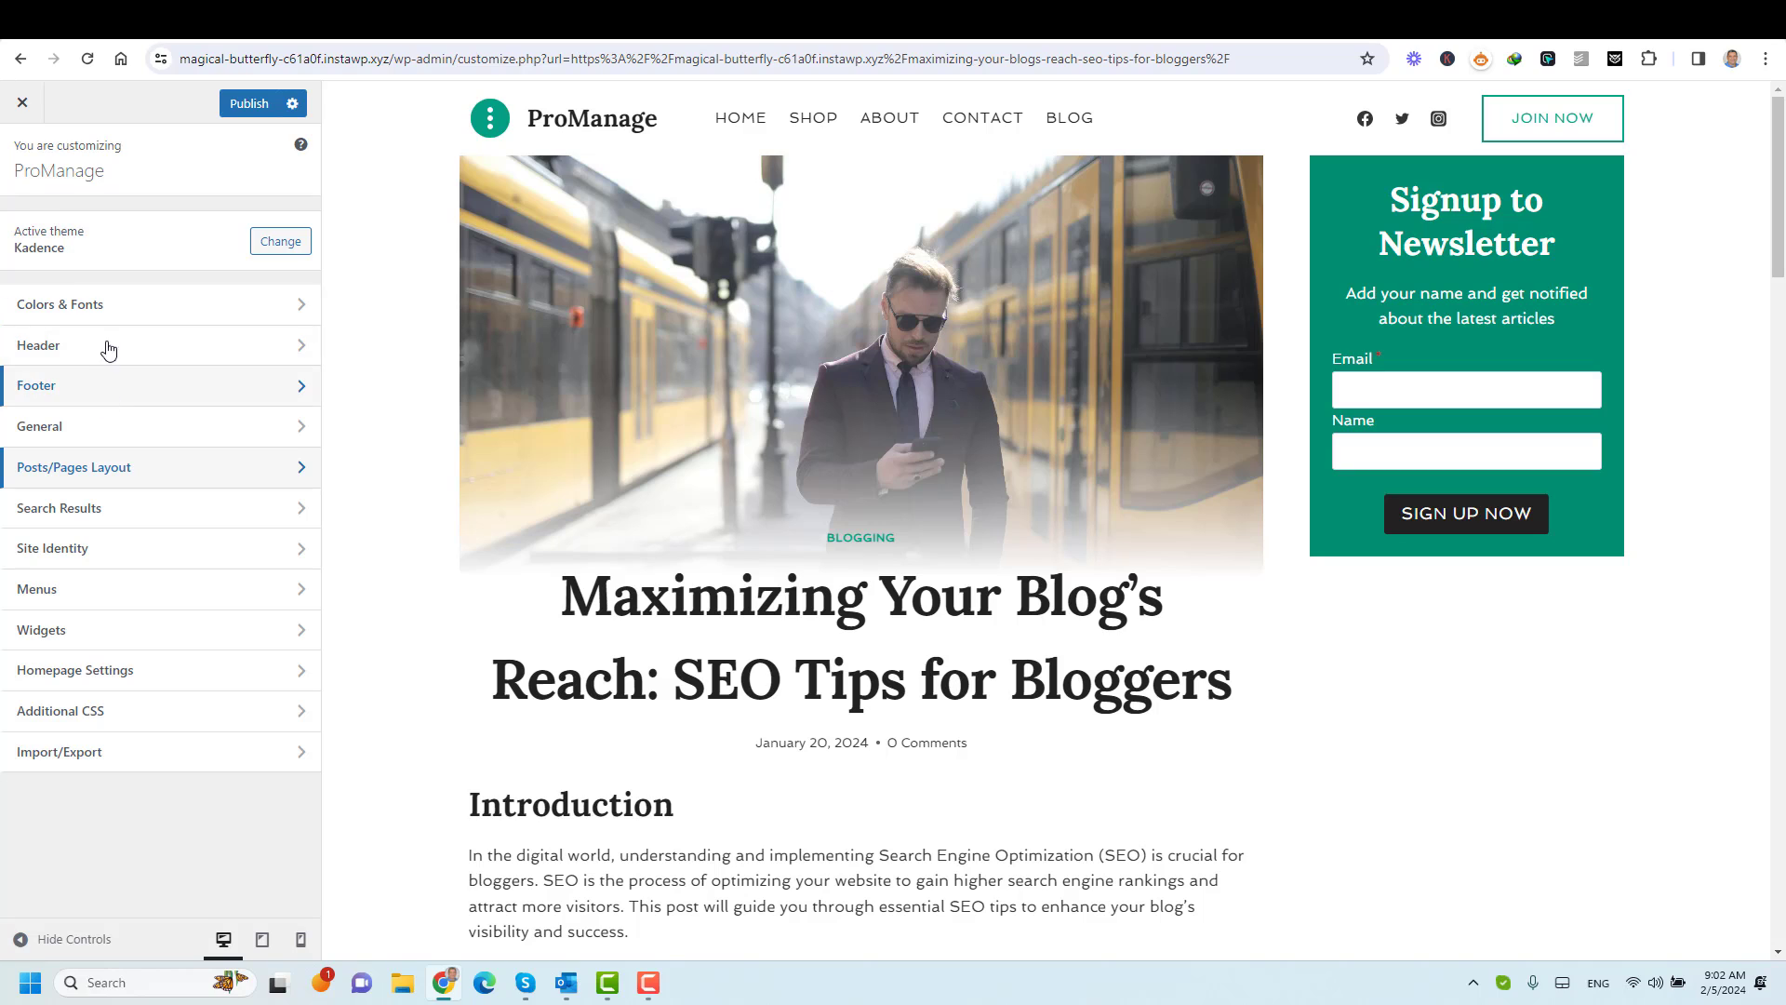
left_click(112, 433)
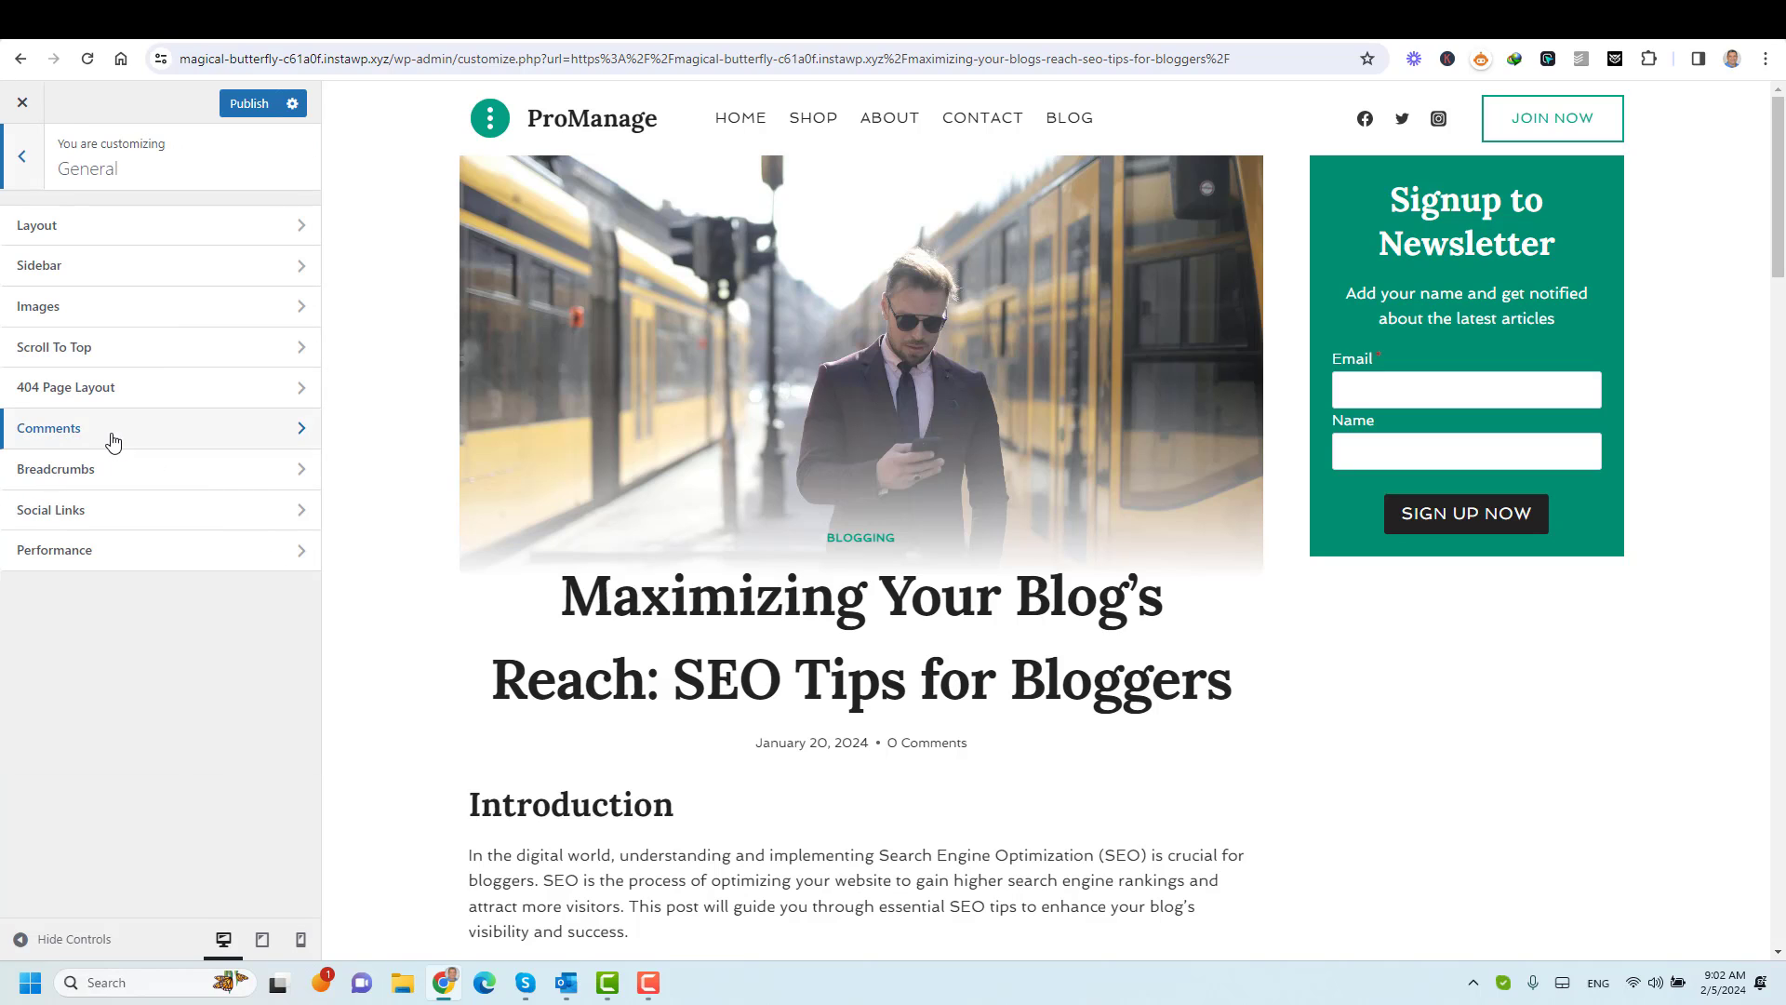
left_click(114, 268)
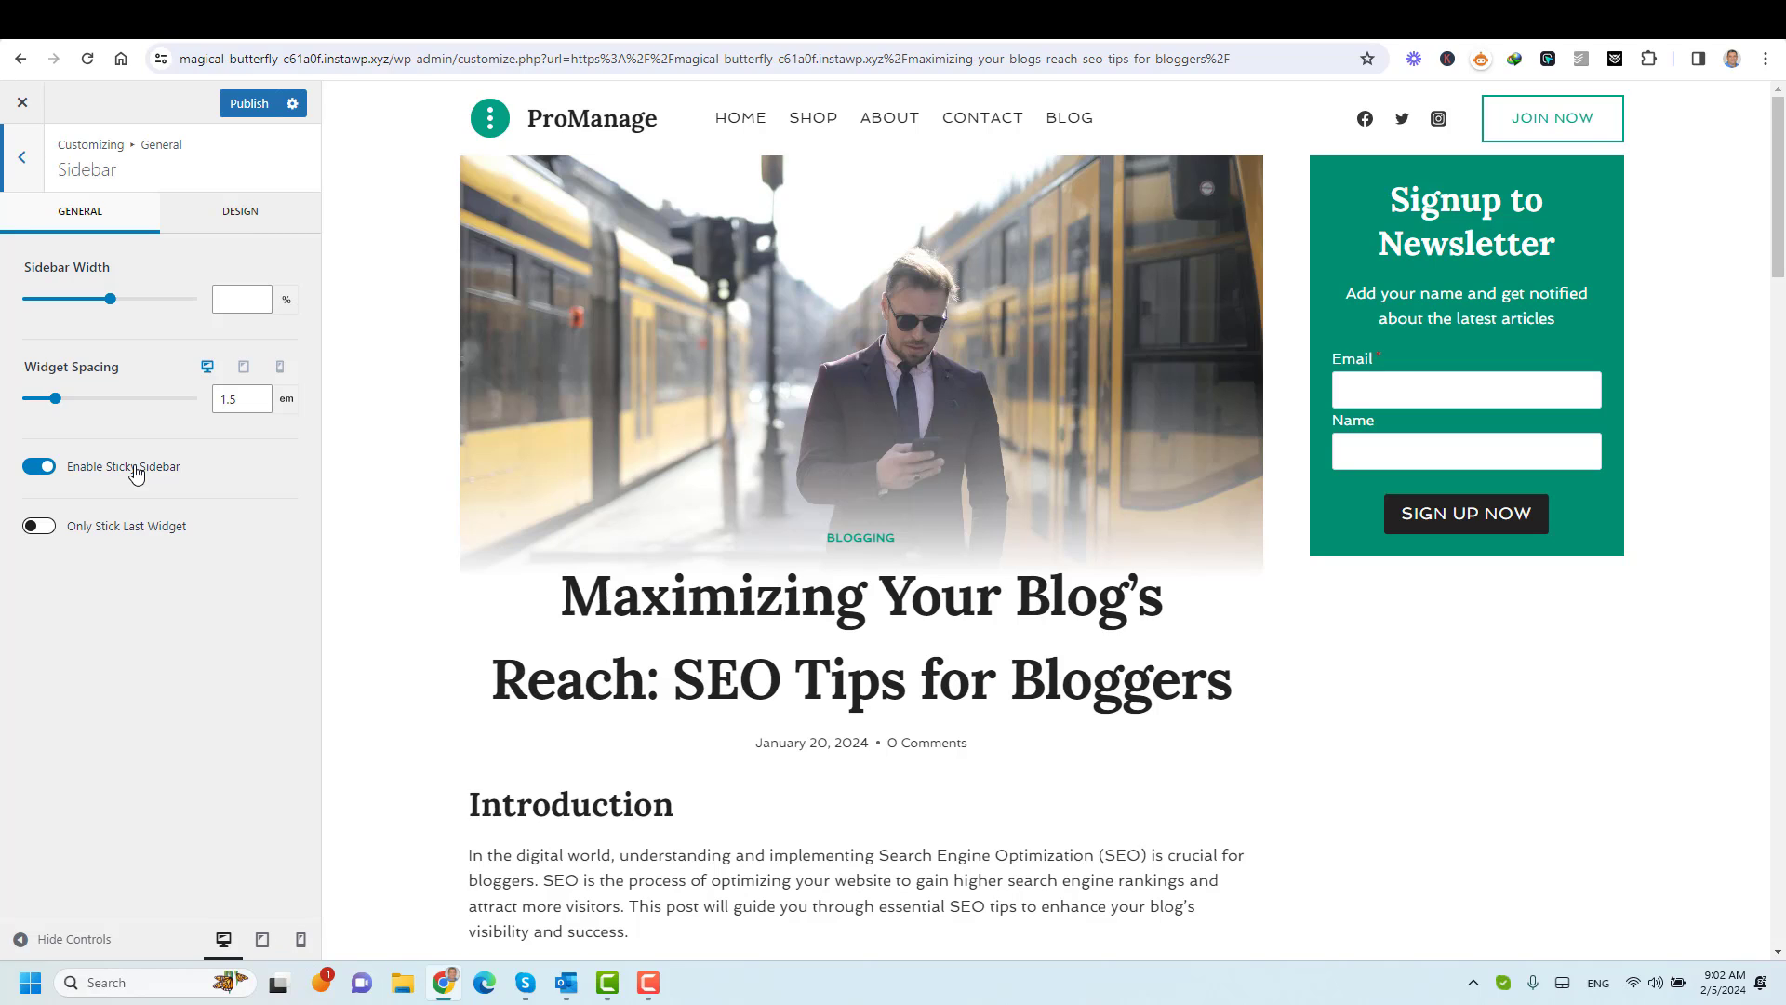
left_click(22, 157)
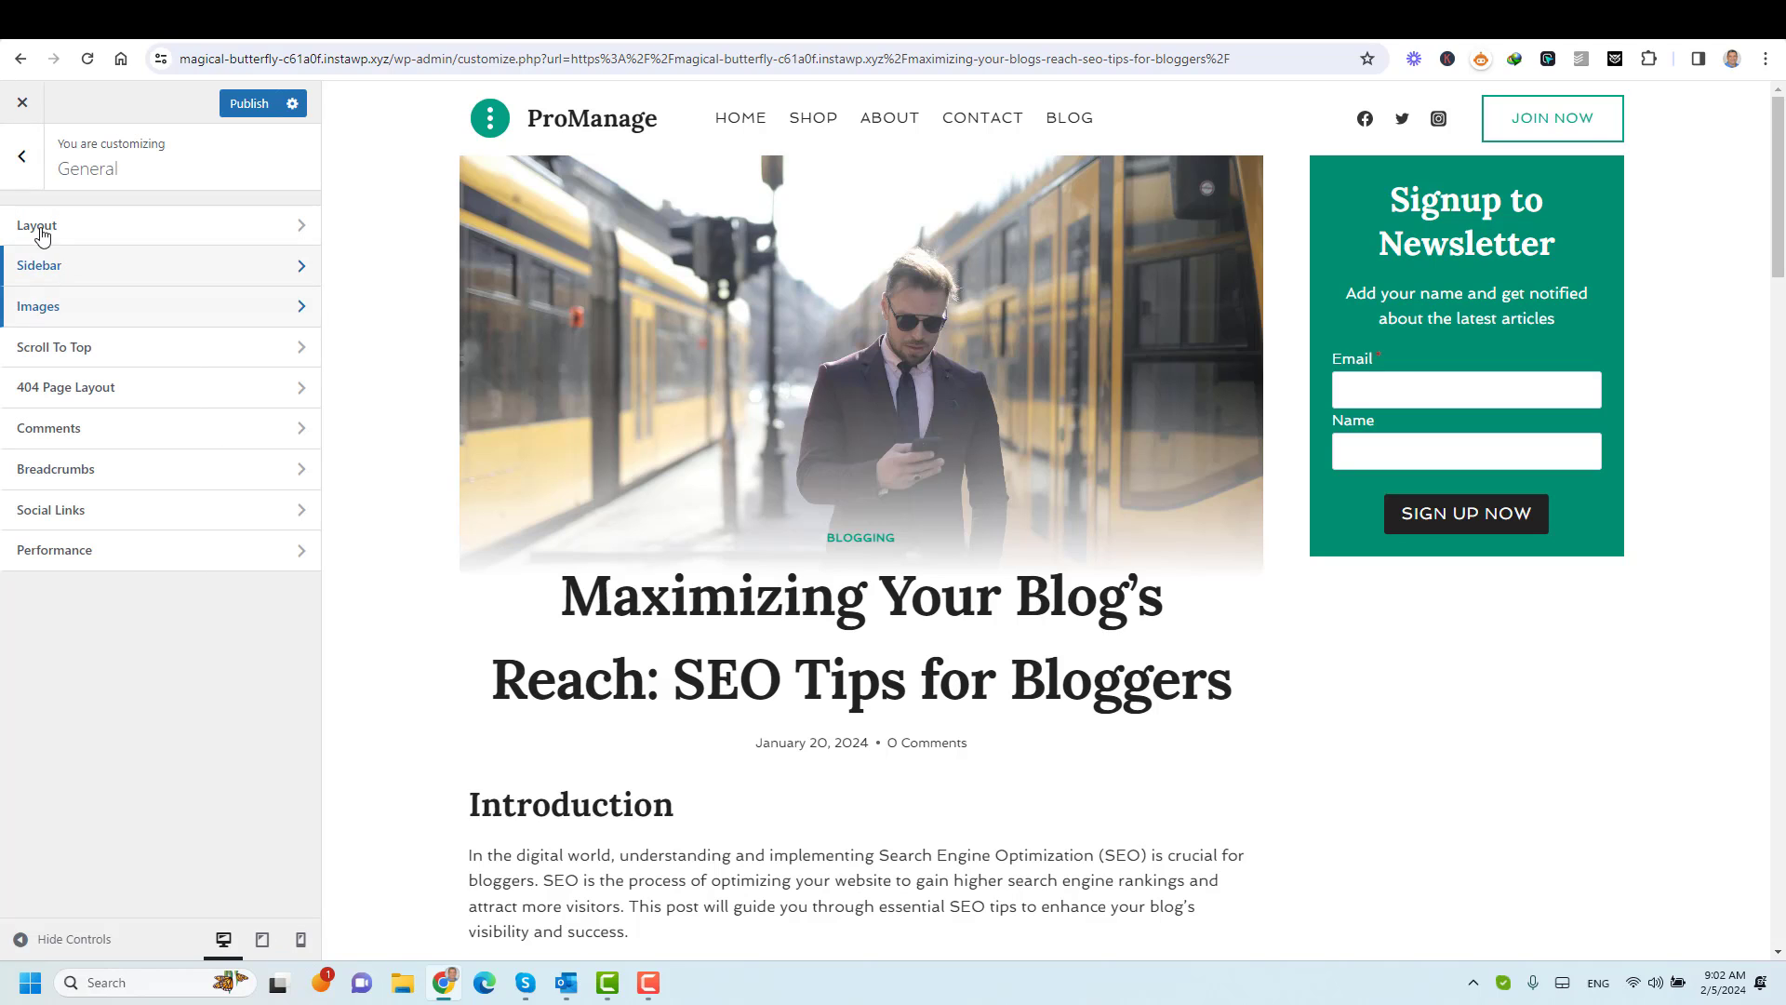
left_click(22, 157)
left_click(113, 469)
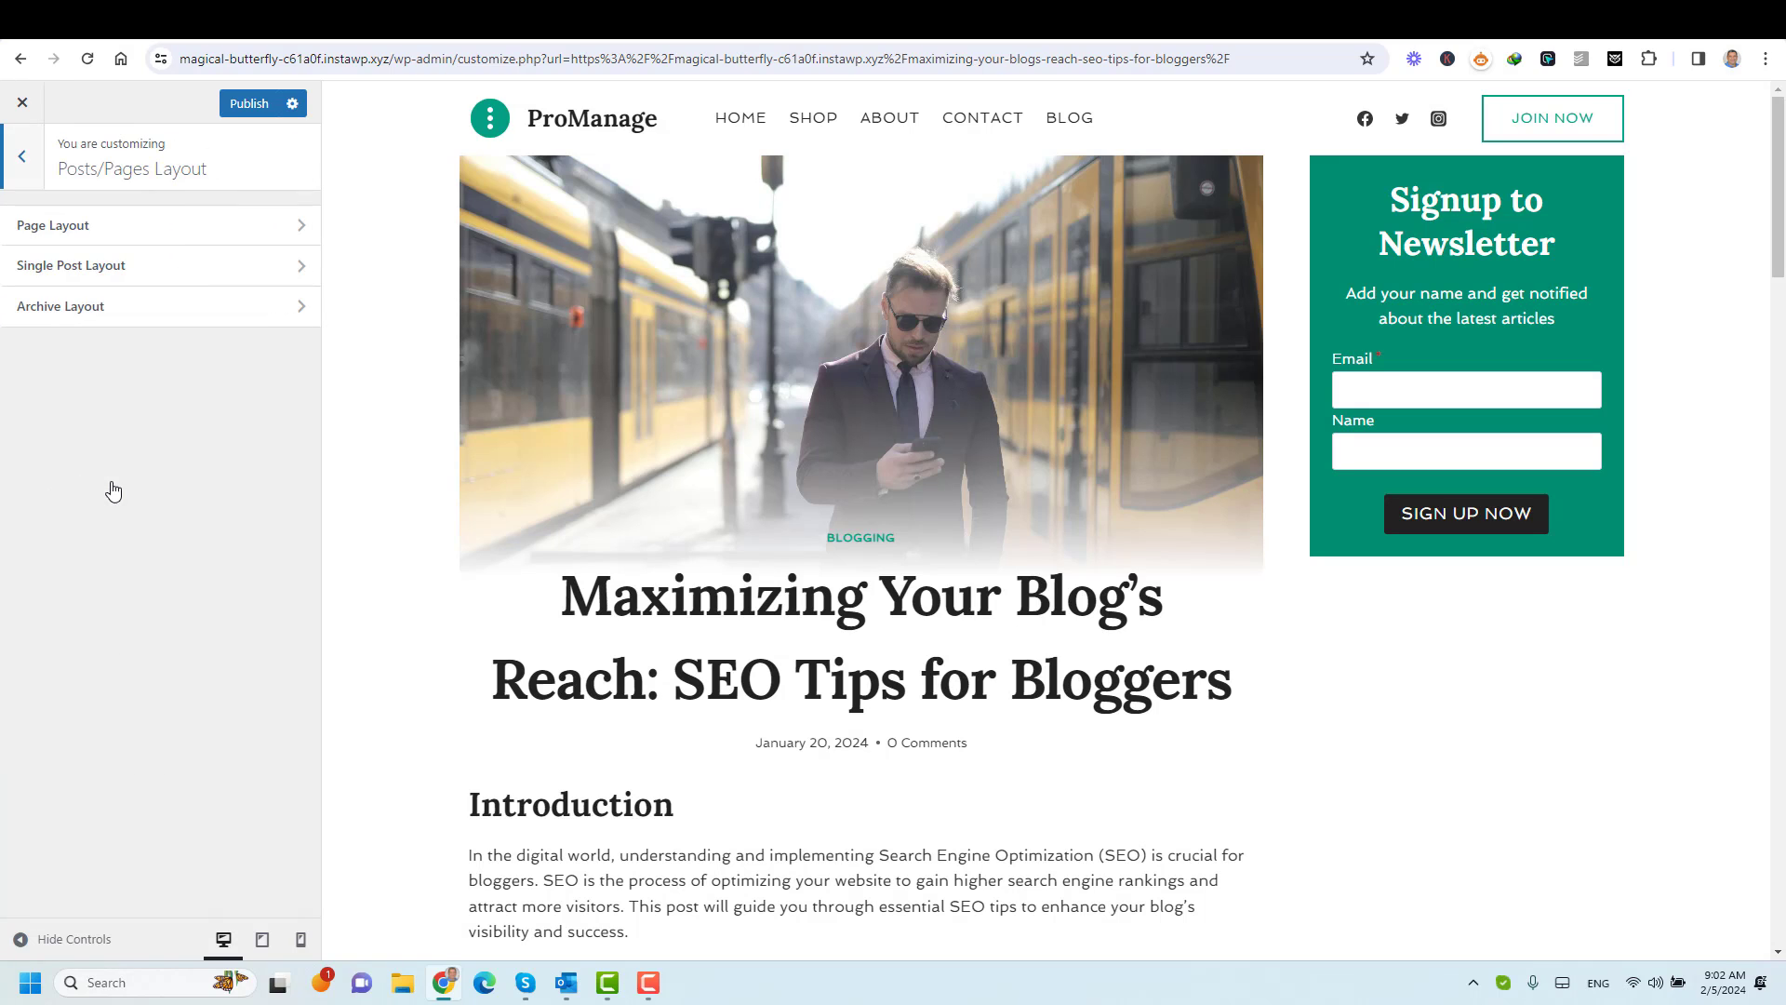
left_click(108, 270)
scroll(238, 555, "down", 4)
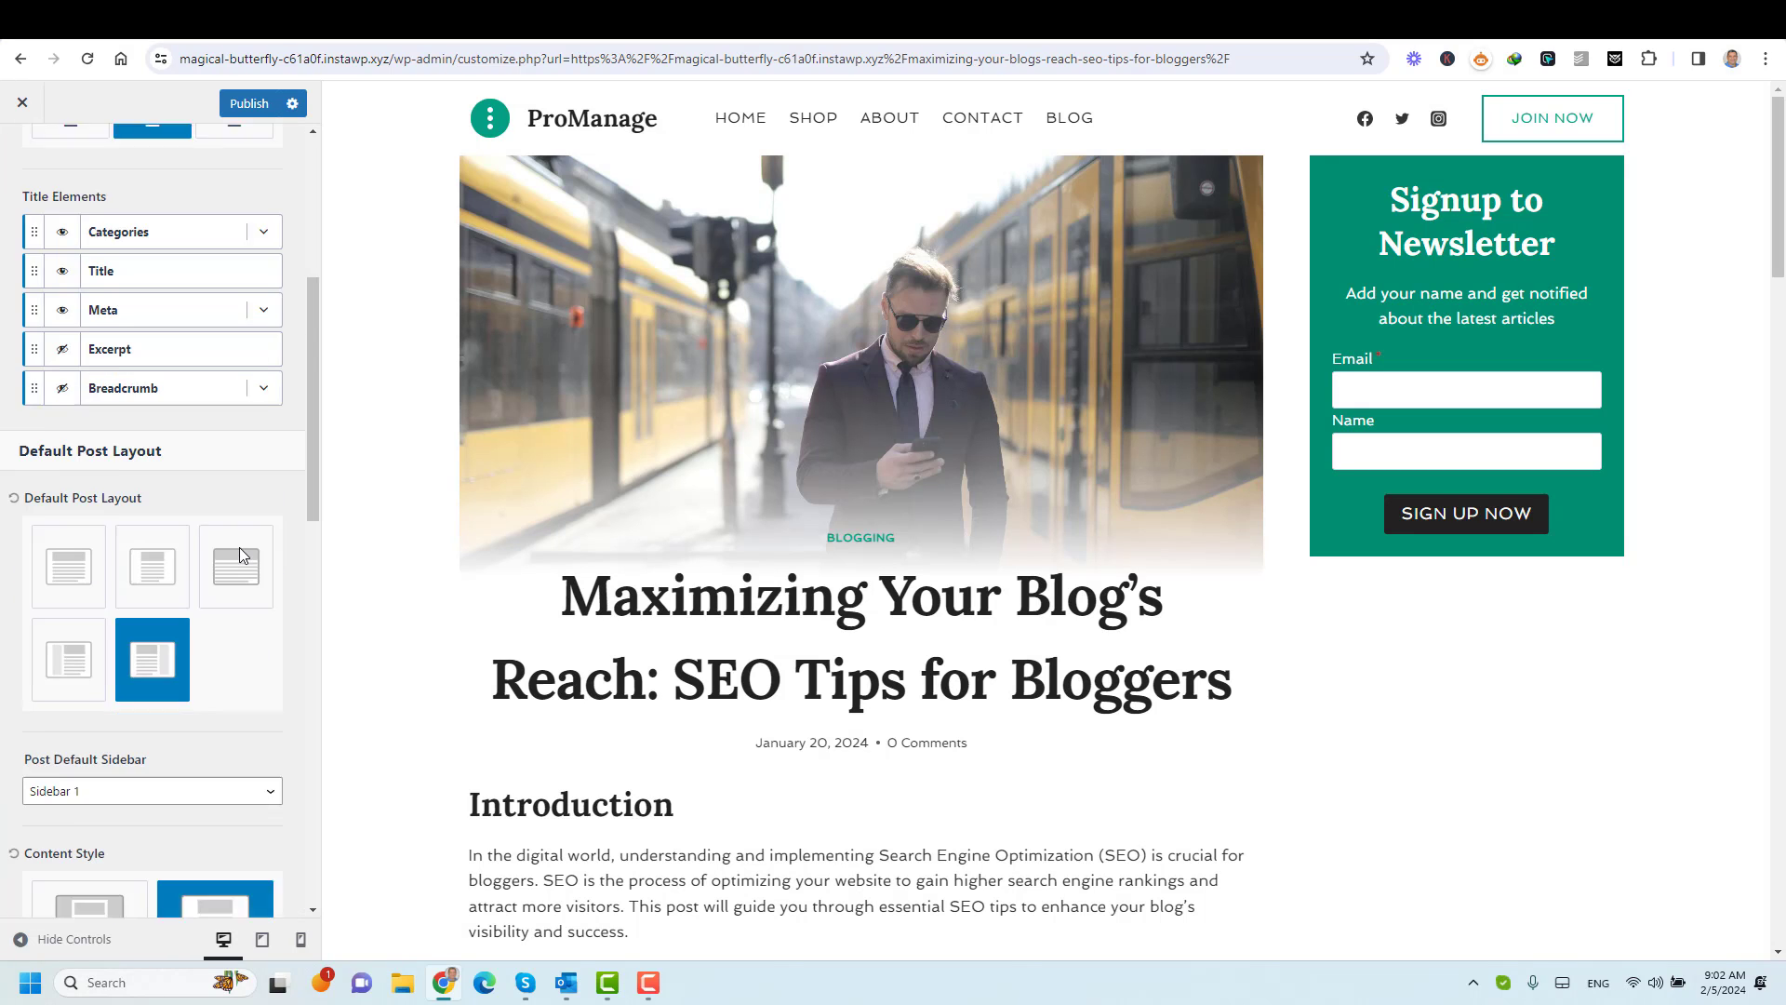
scroll(240, 555, "down", 7)
scroll(1267, 518, "down", 20)
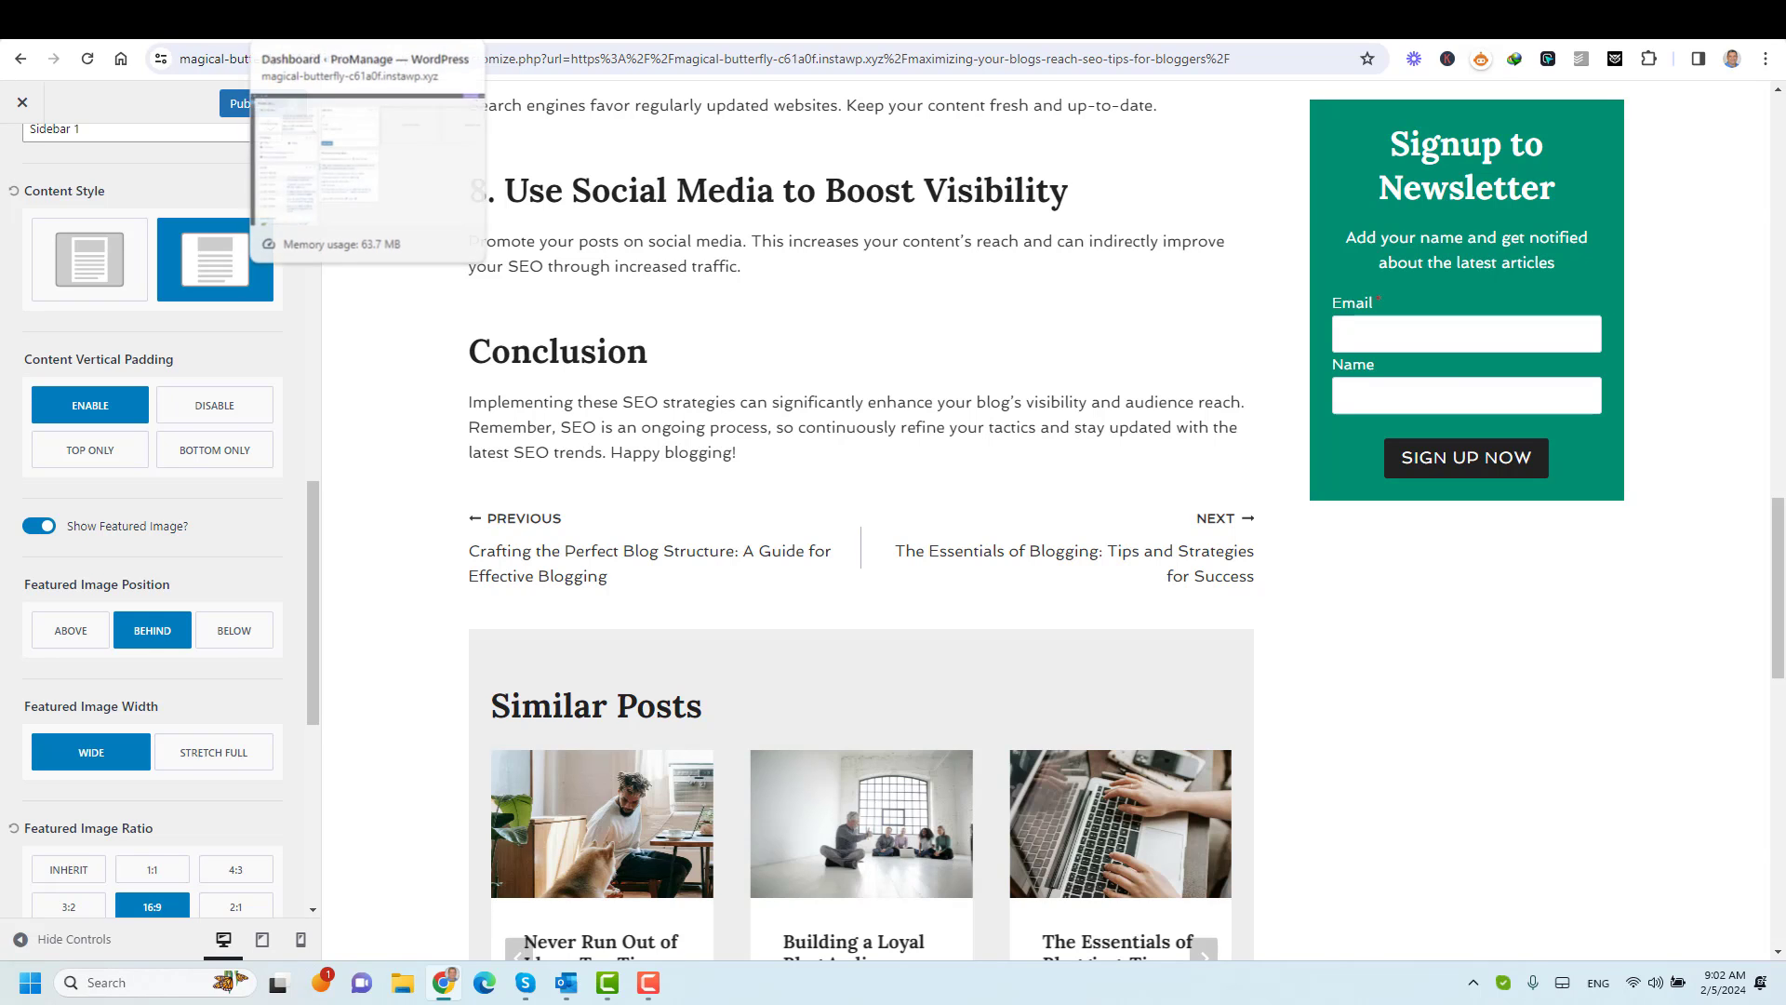
Go to Appearance > Widgets from the WordPress dashboard tab.
left_click(367, 21)
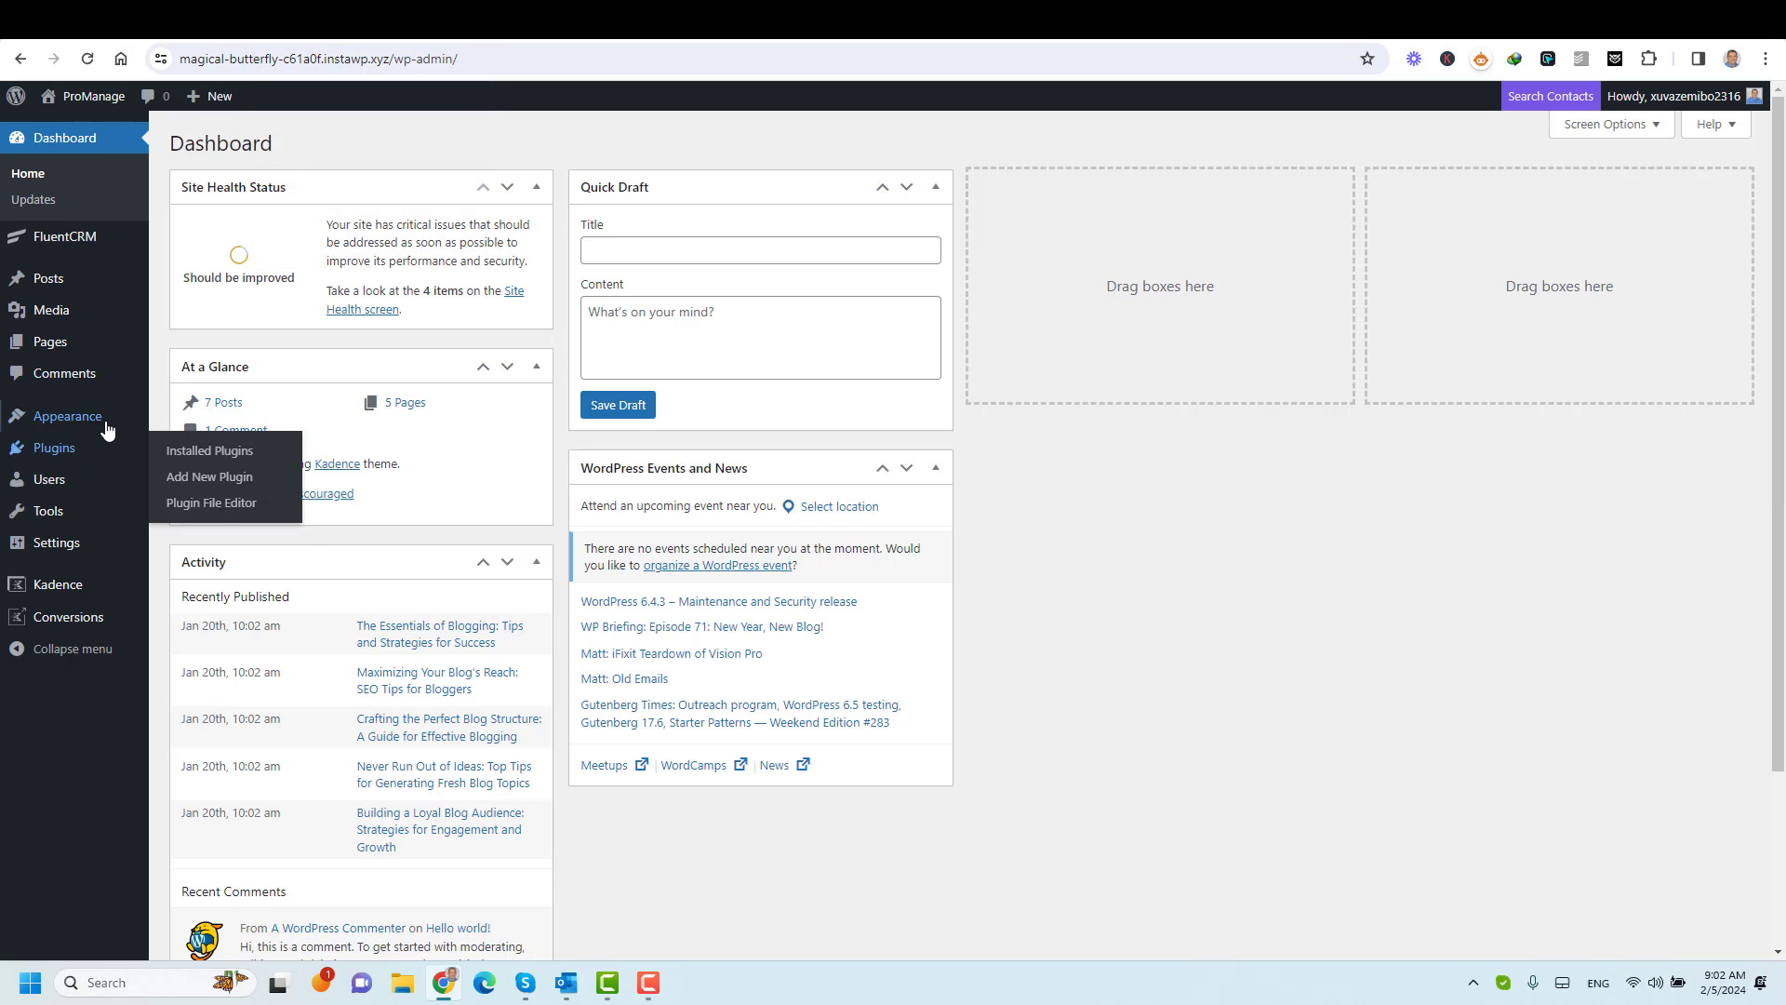
mouse_move(65, 416)
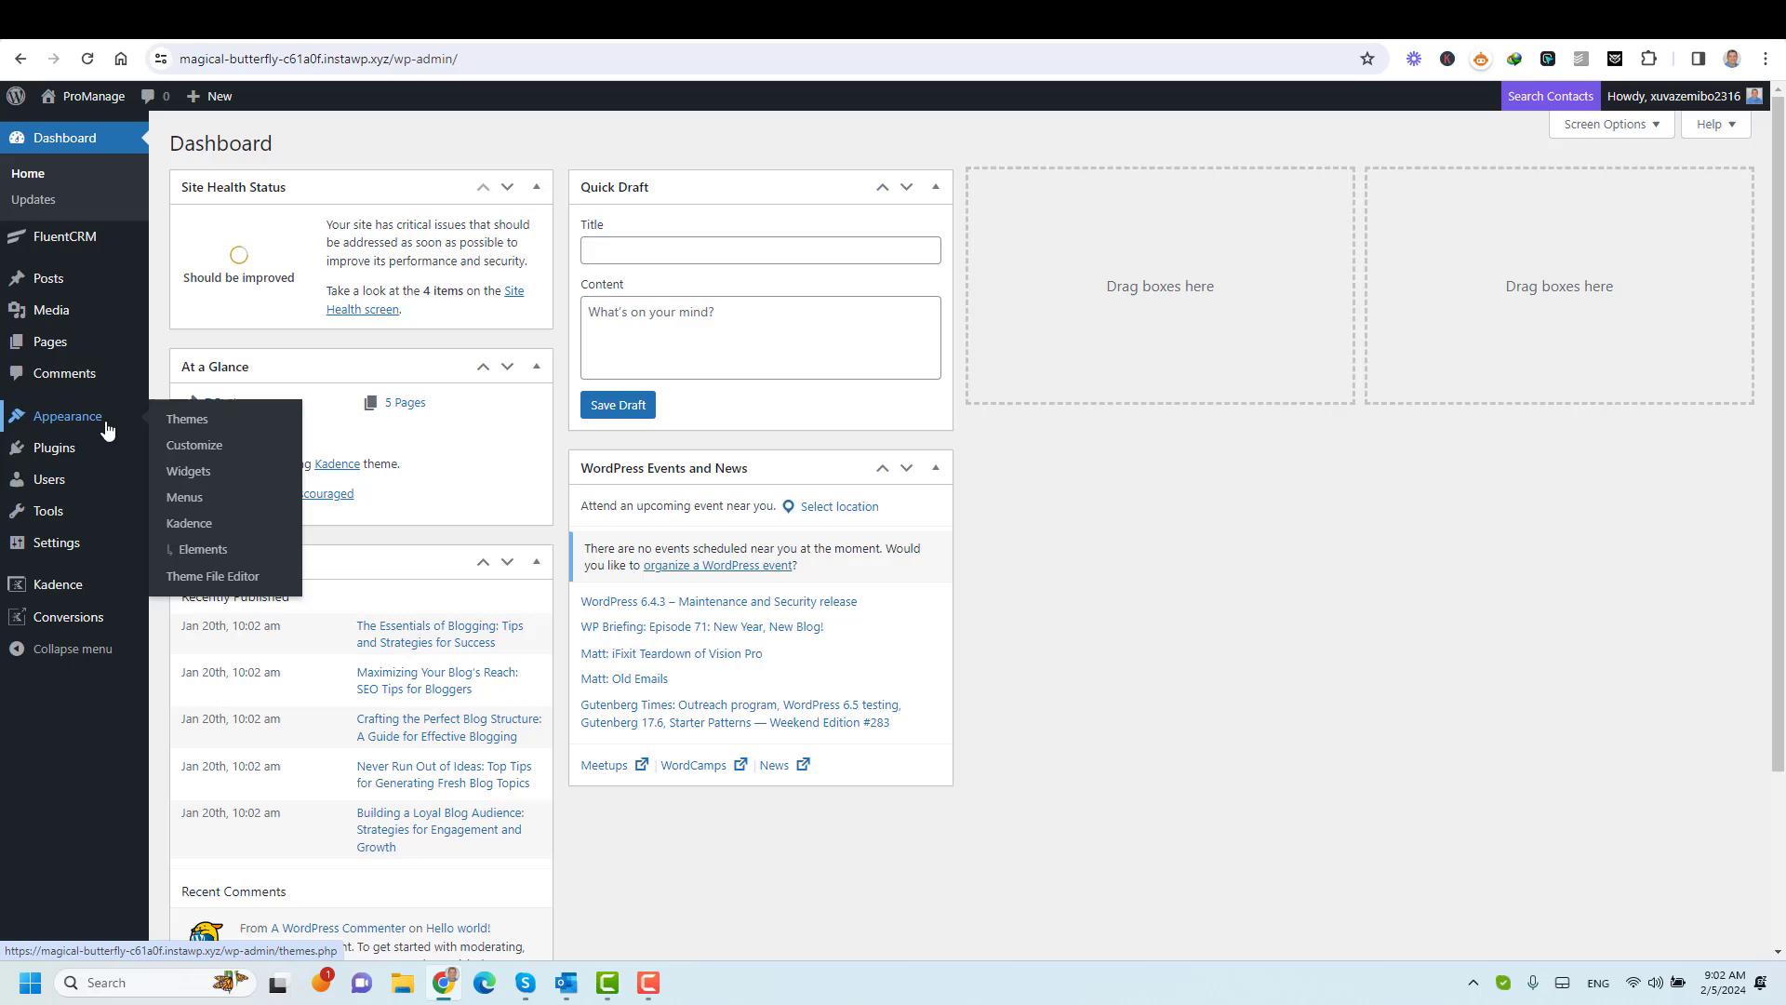
left_click(201, 477)
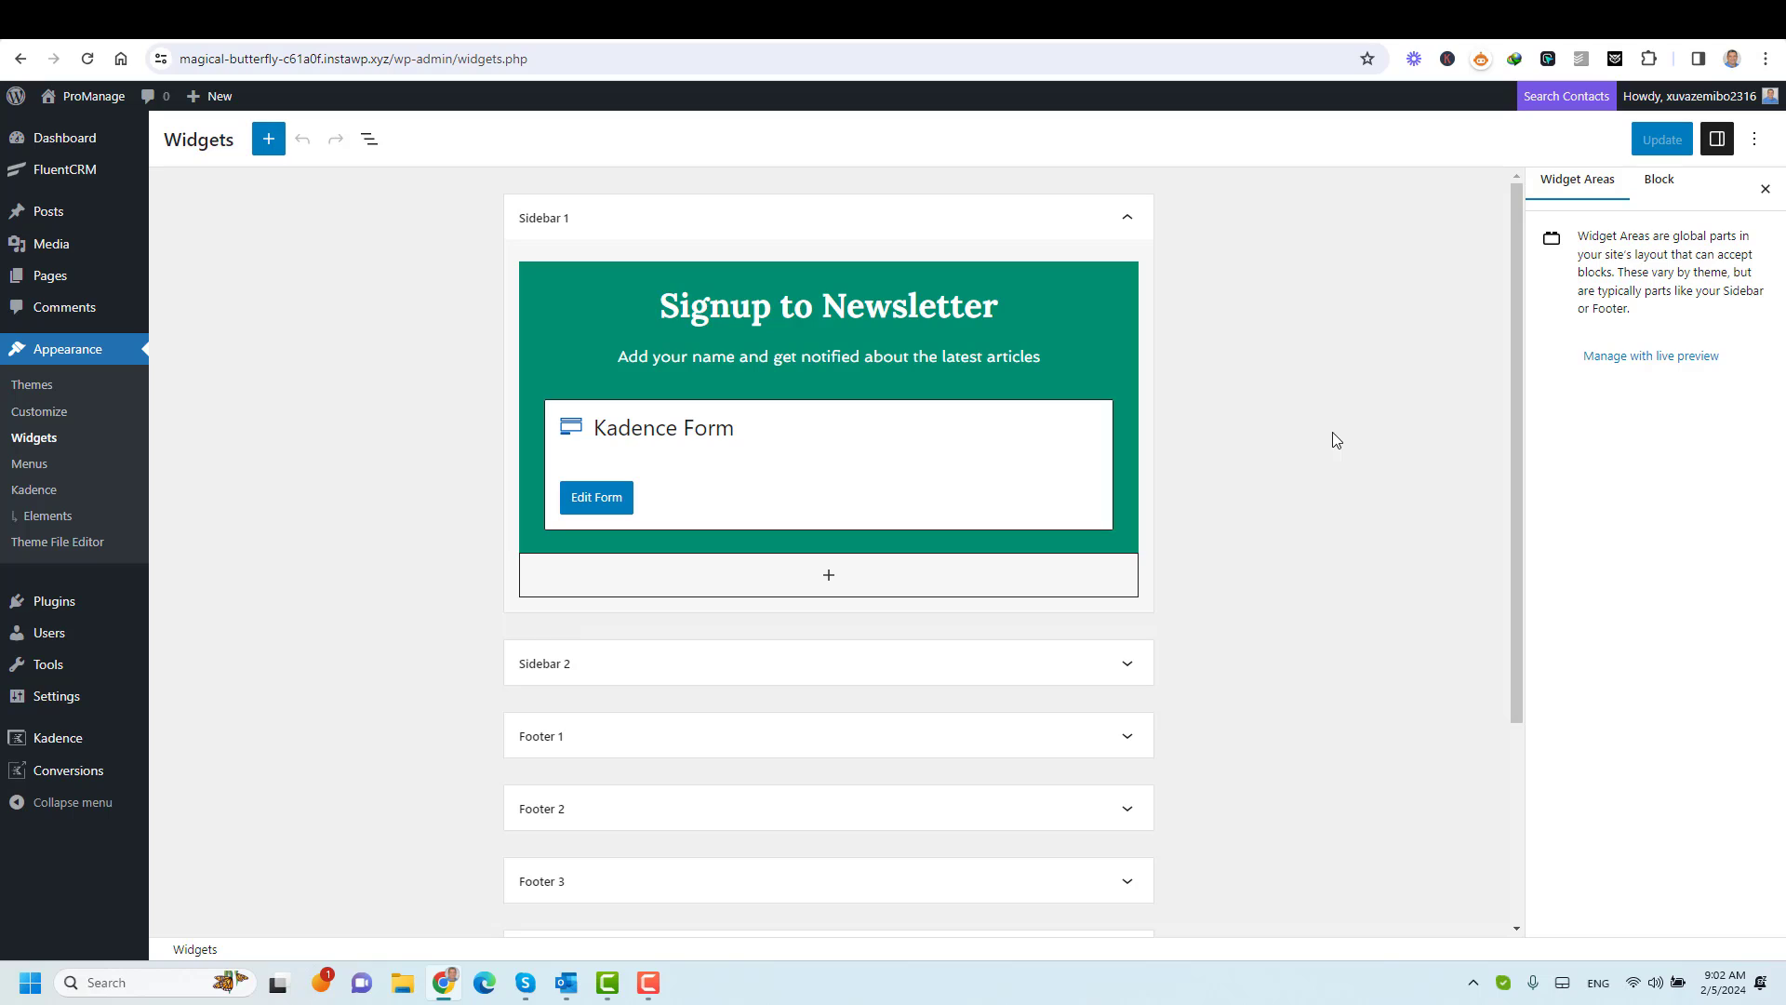
Add a one-column Row Layout under the newsletter form with a YouTube embed block inside it.
left_click(829, 576)
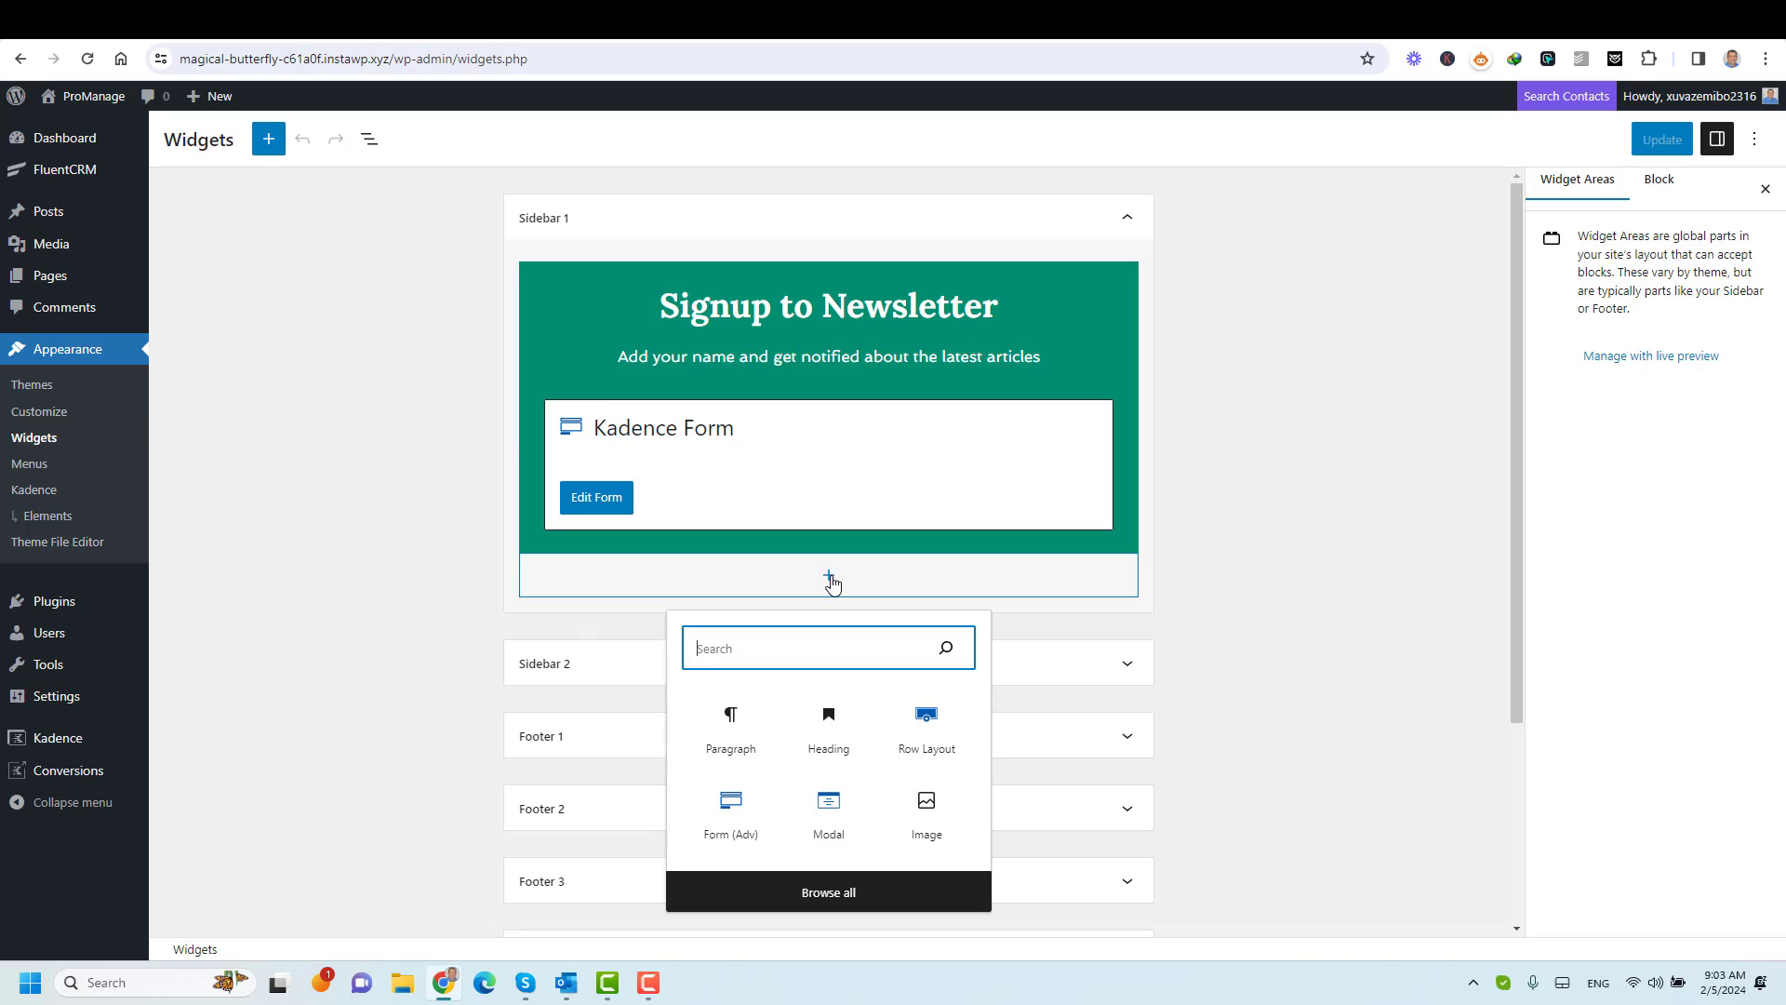
left_click(927, 729)
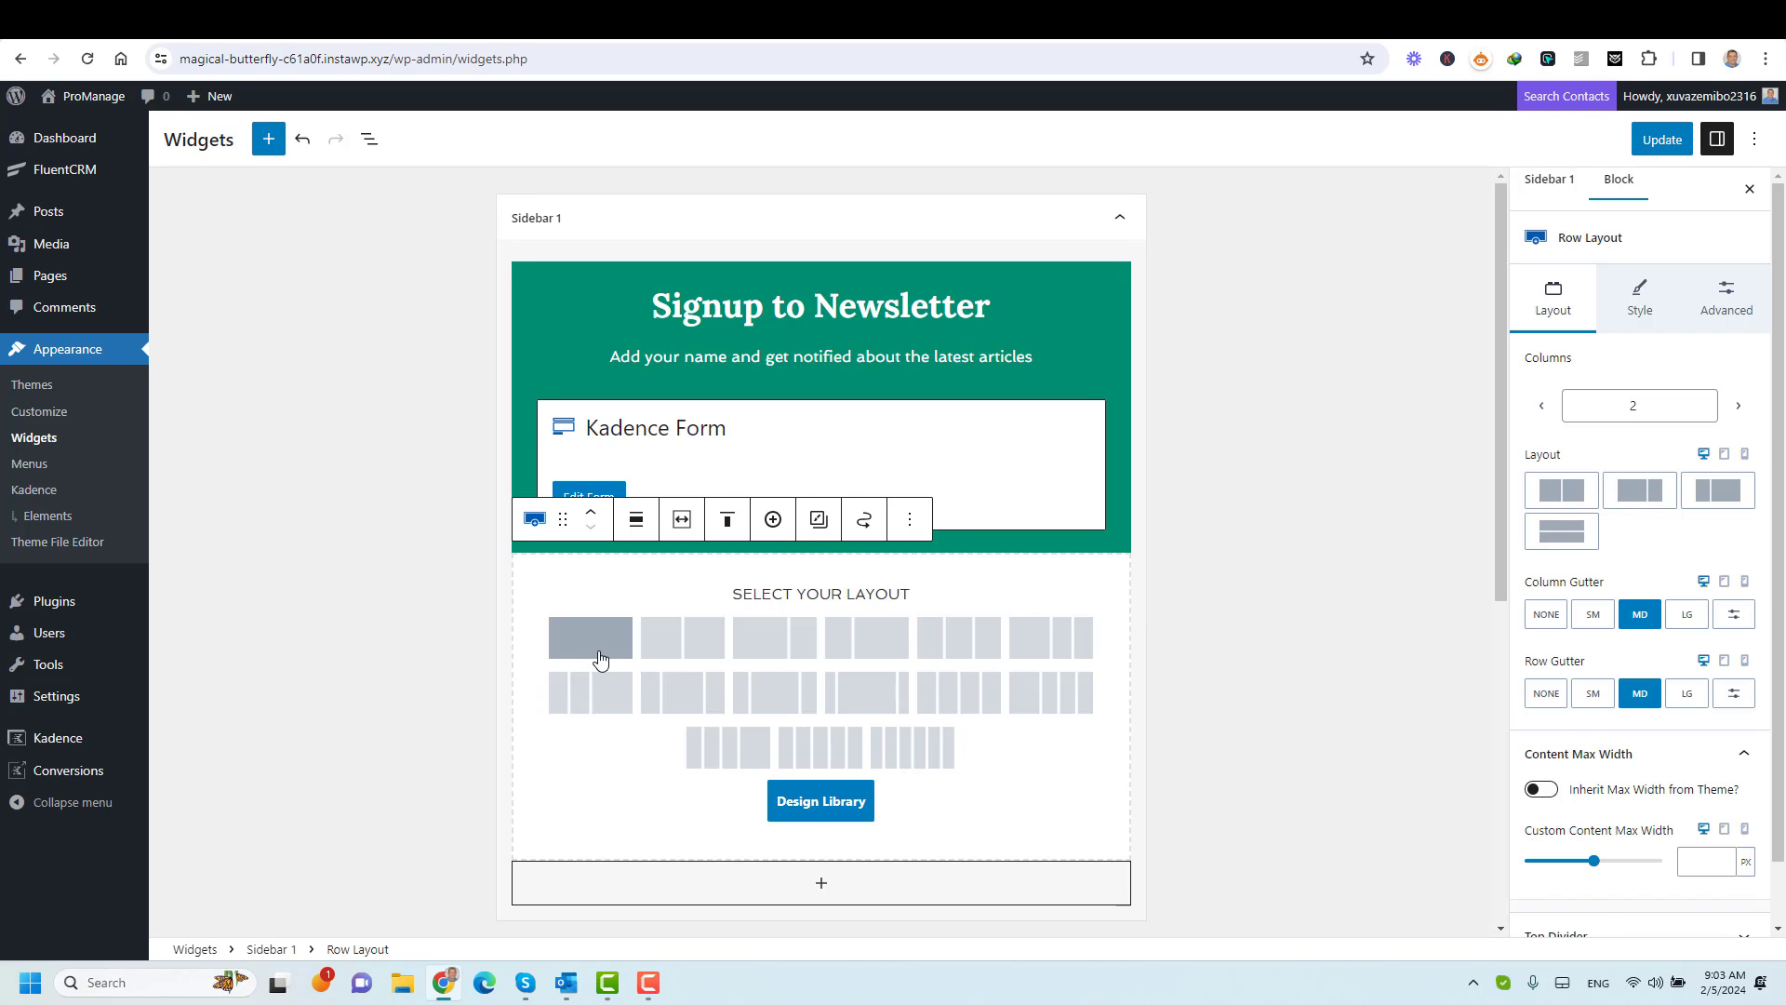
left_click(590, 639)
left_click(829, 594)
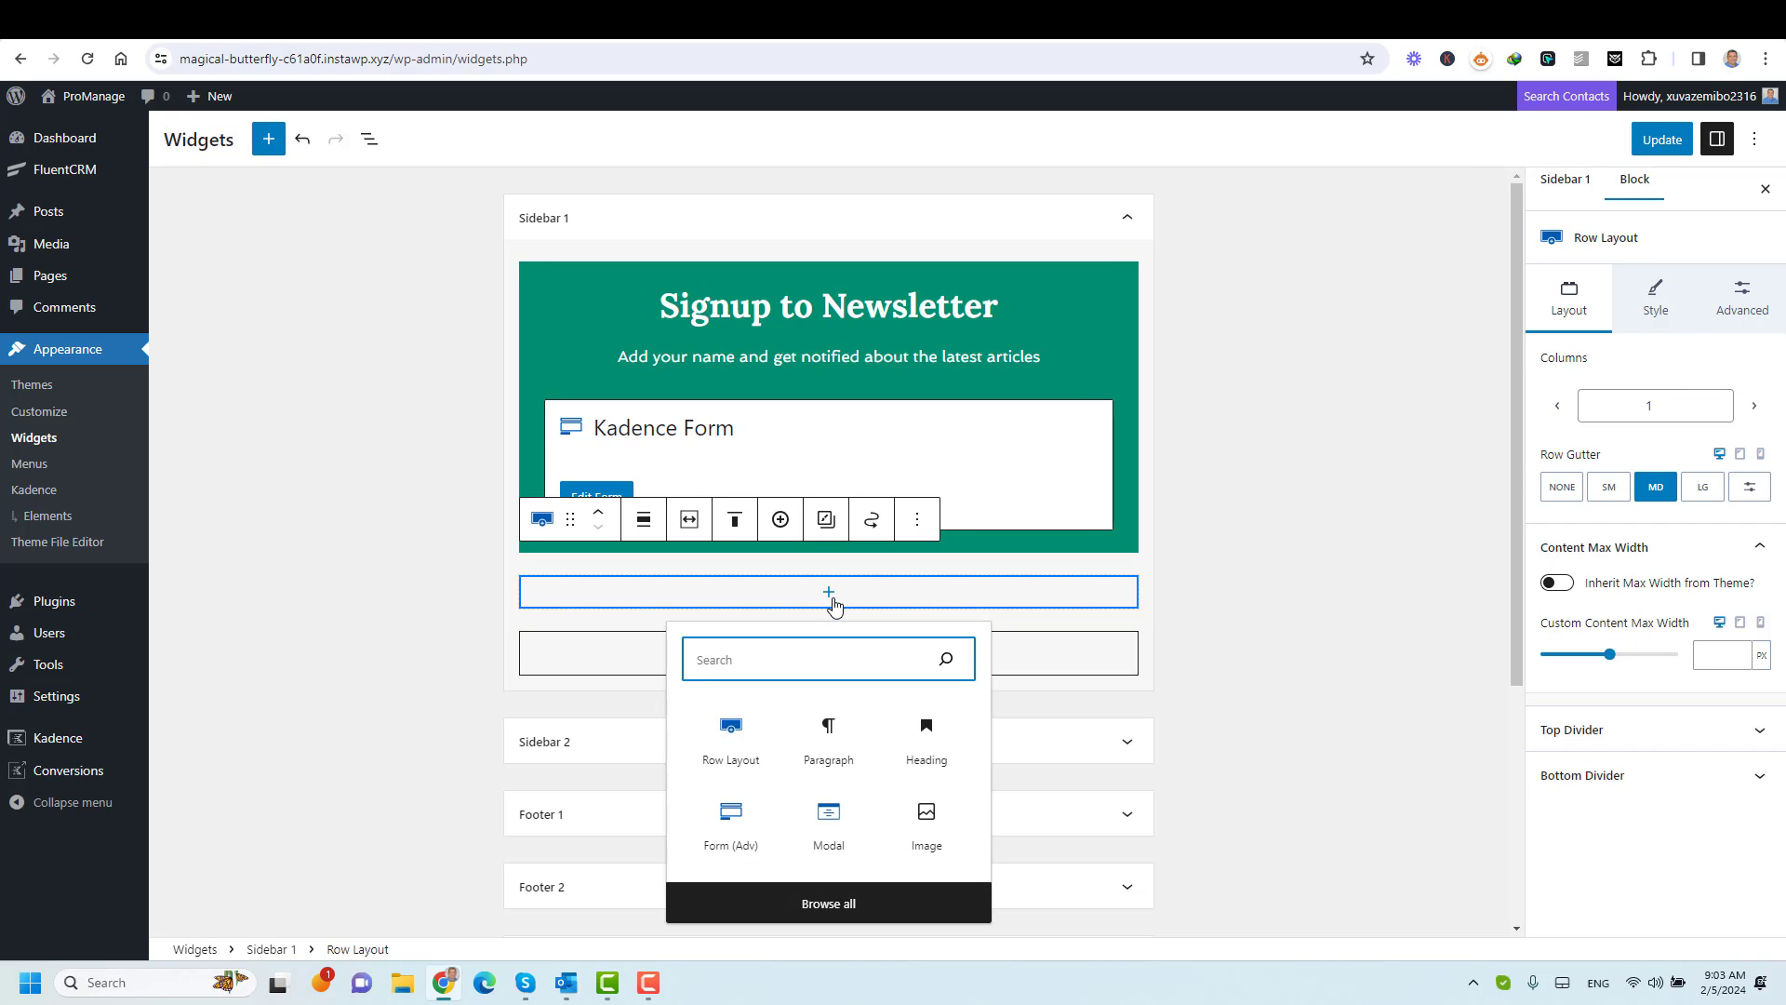
type("yo")
left_click(709, 770)
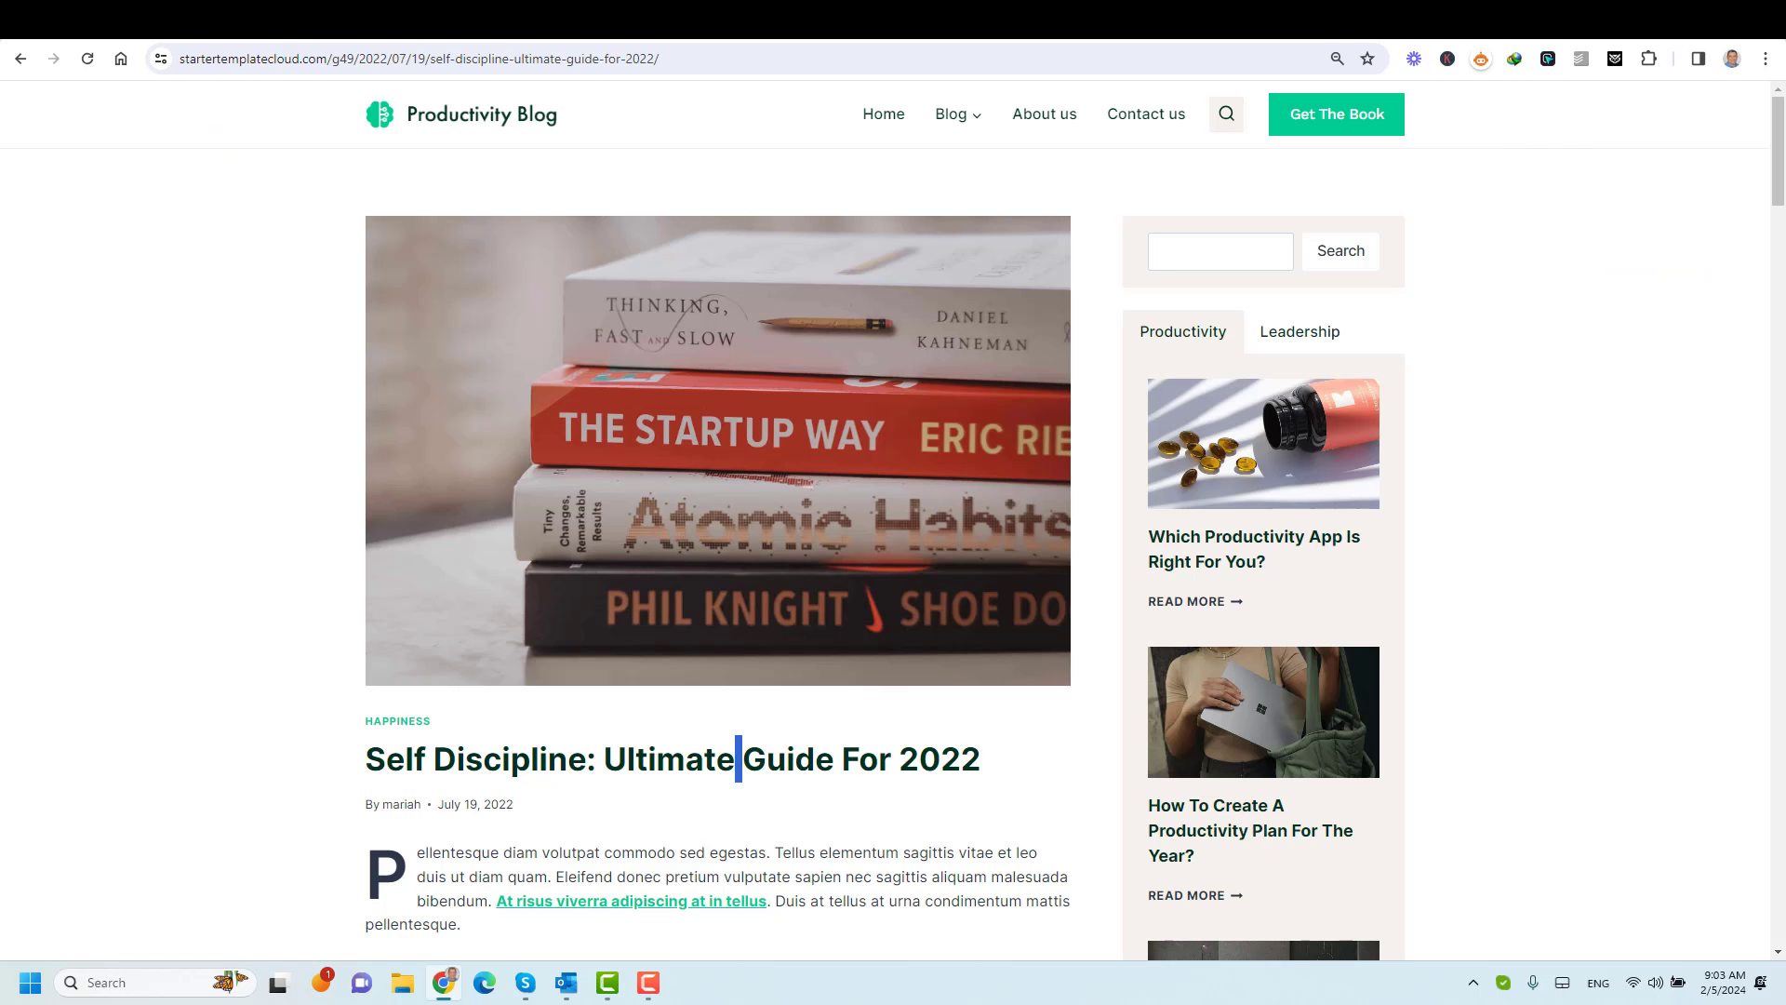
Open youtube.com in a new tab, play 'How to Create a WordPress Quiz for FREE' and select its URL.
key("ctrl+t")
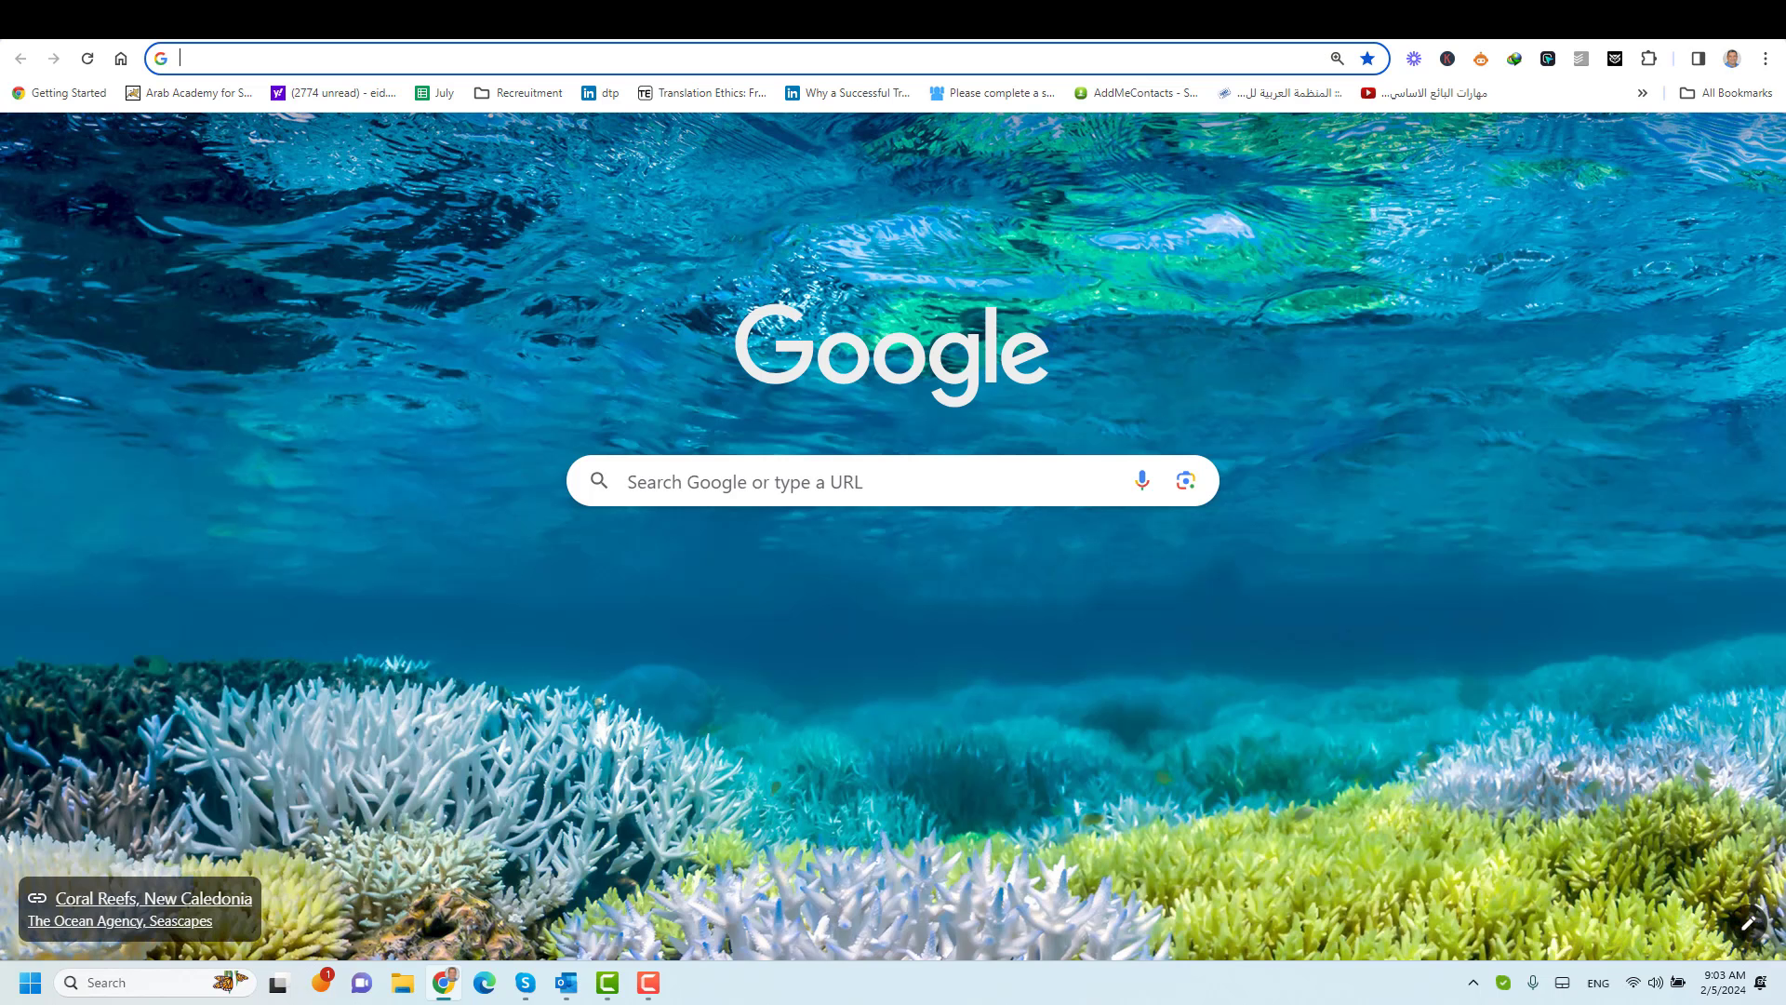
type("youtube.com")
key("Return")
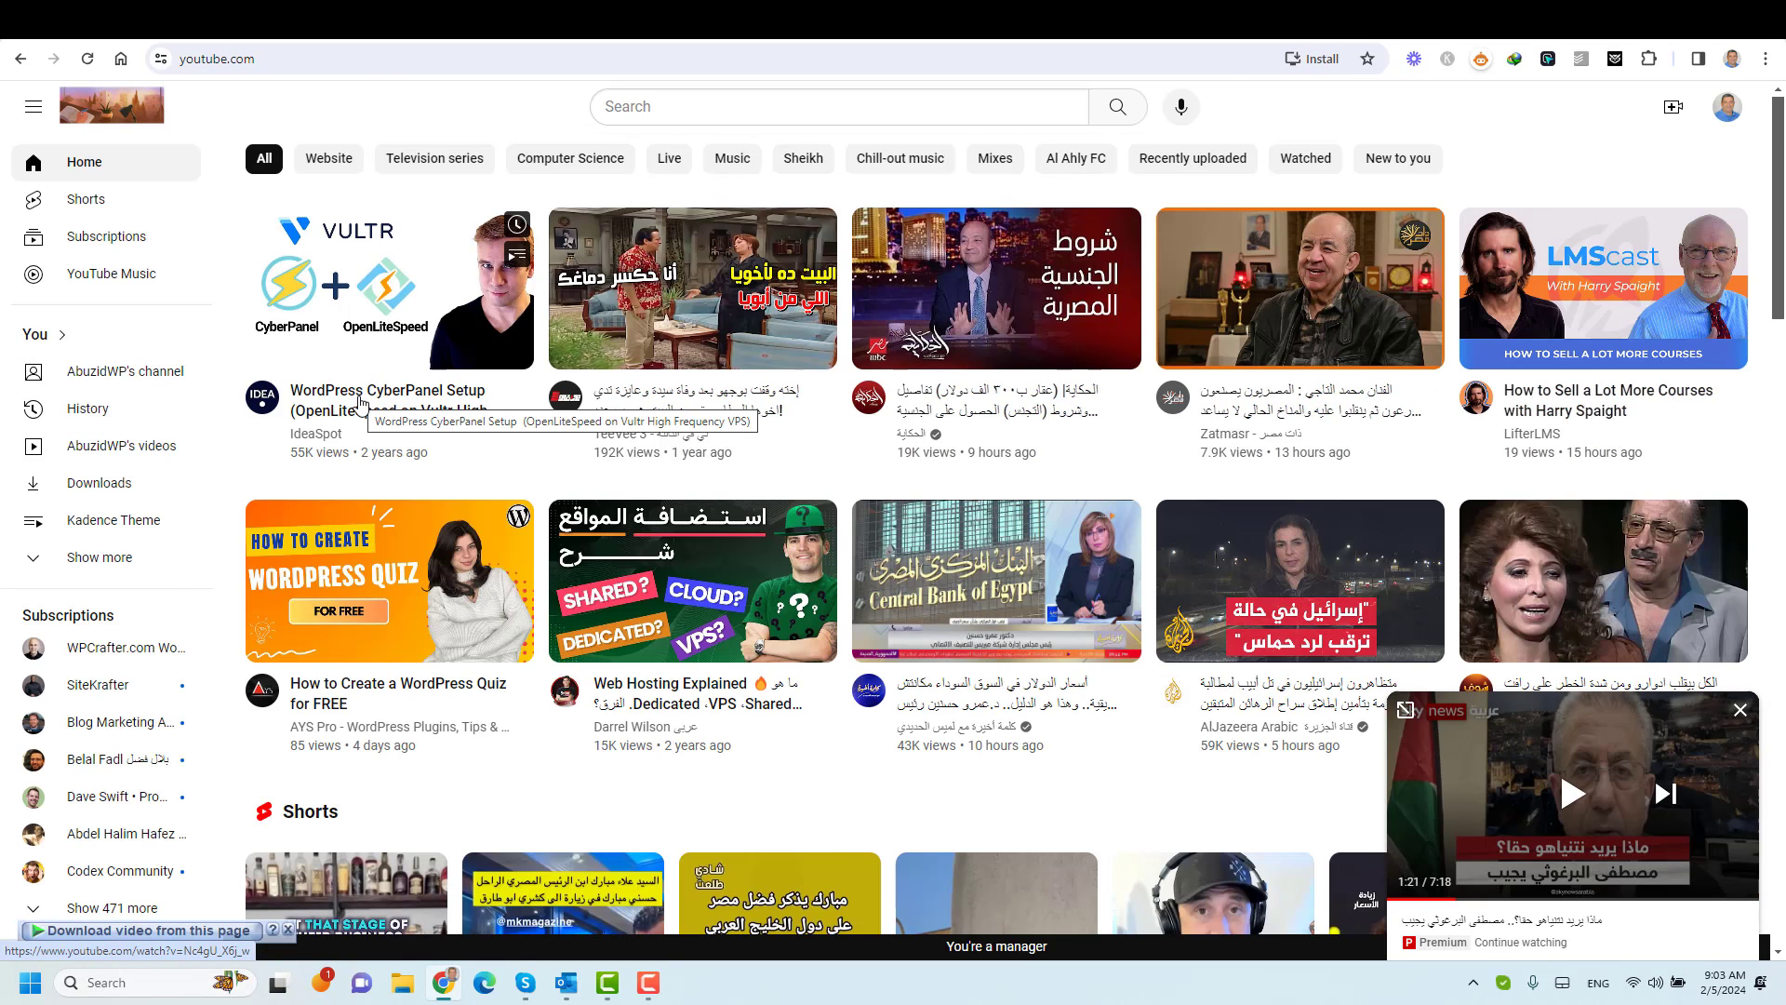
left_click(409, 584)
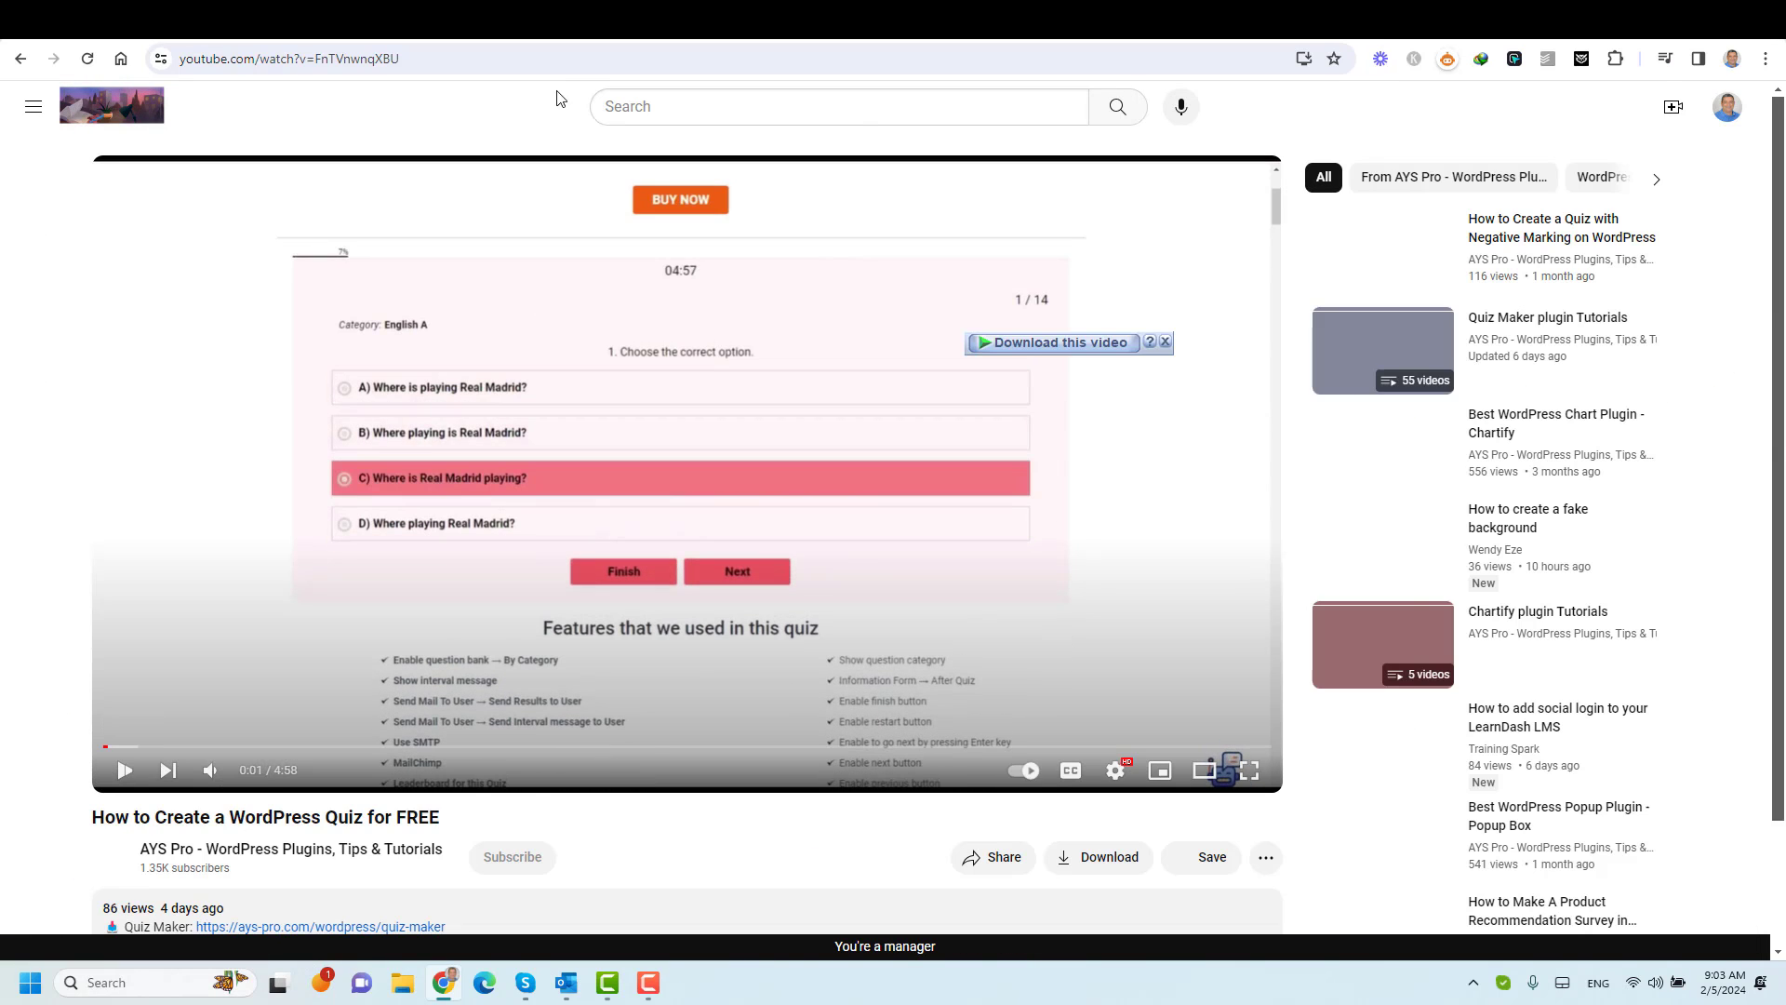
left_click(567, 66)
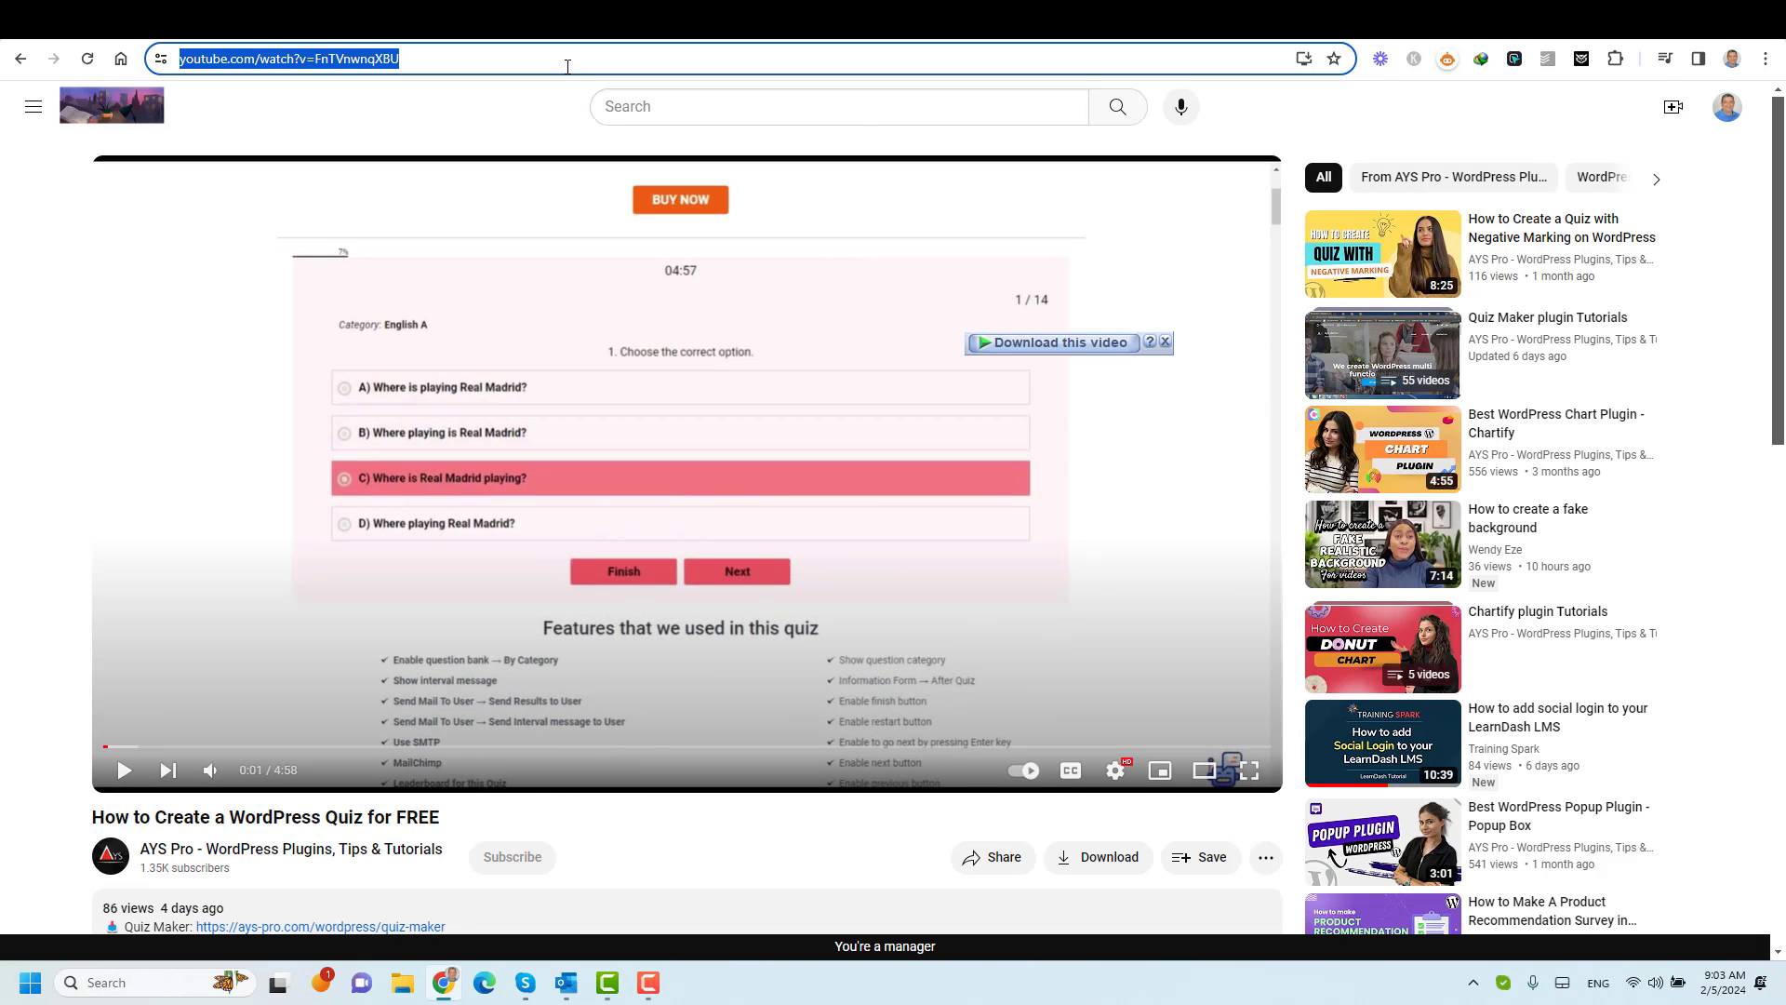
Paste the copied quiz video URL into the YouTube block and embed it.
key("ctrl+Tab")
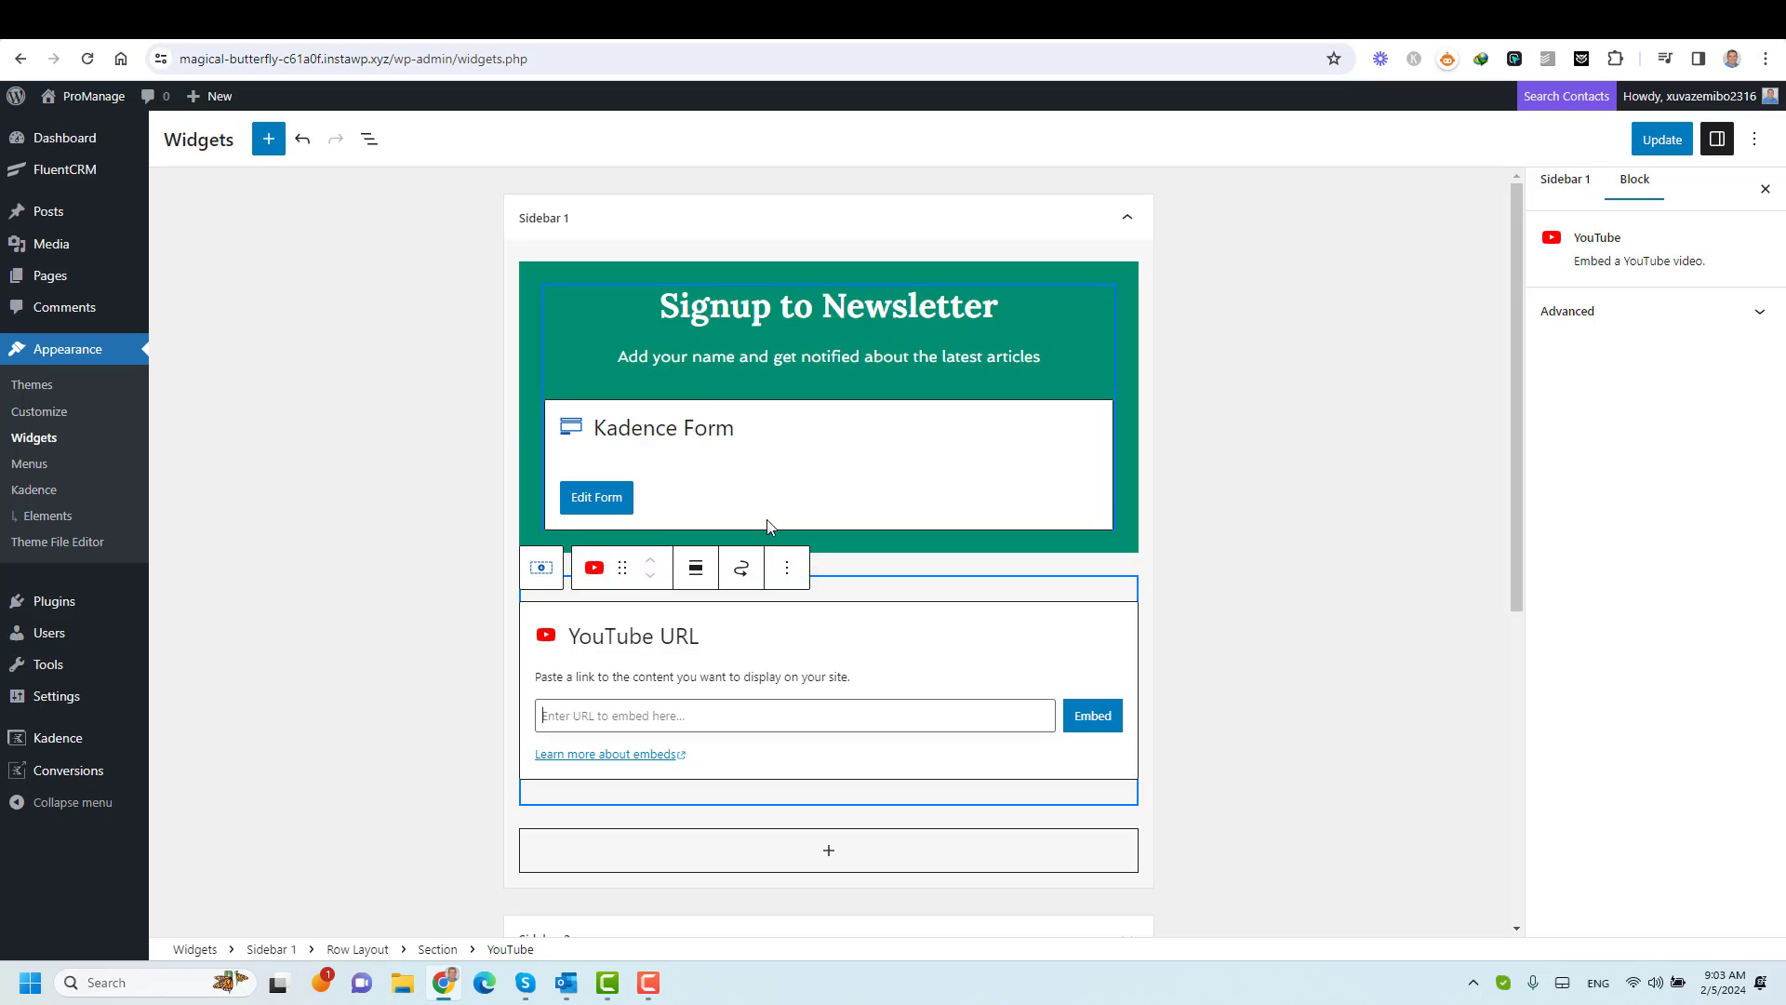
left_click(735, 715)
key("ctrl+v")
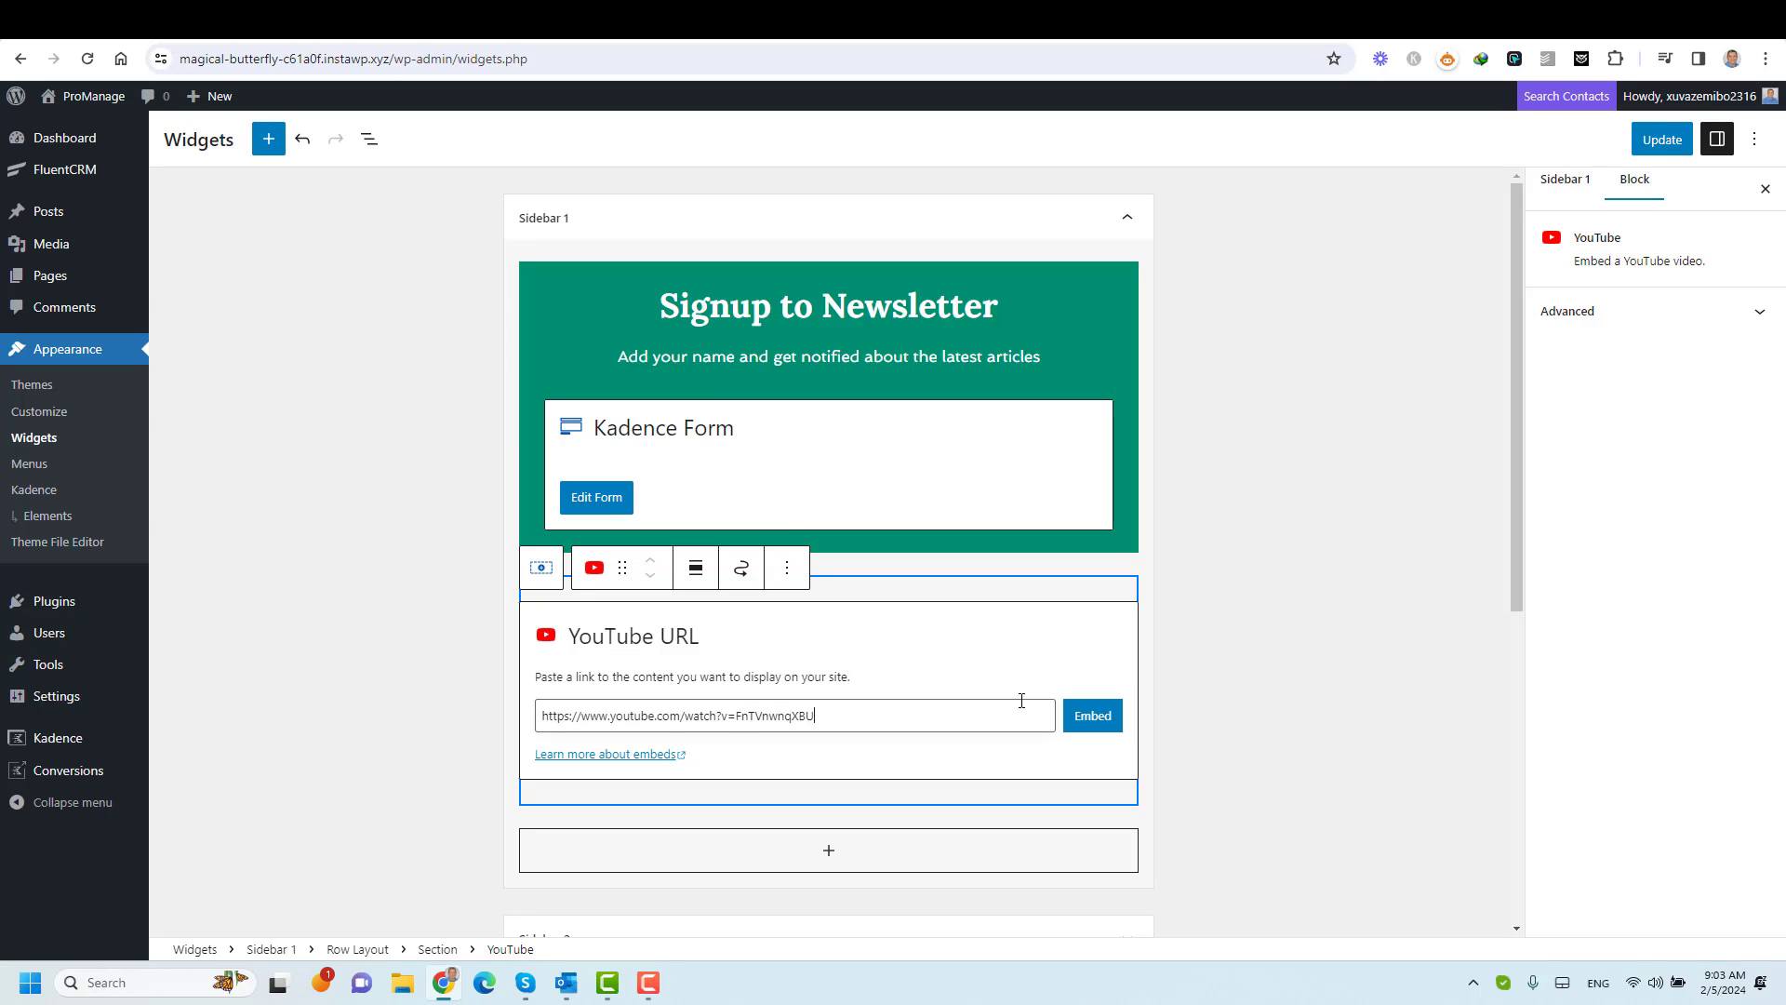
left_click(1092, 716)
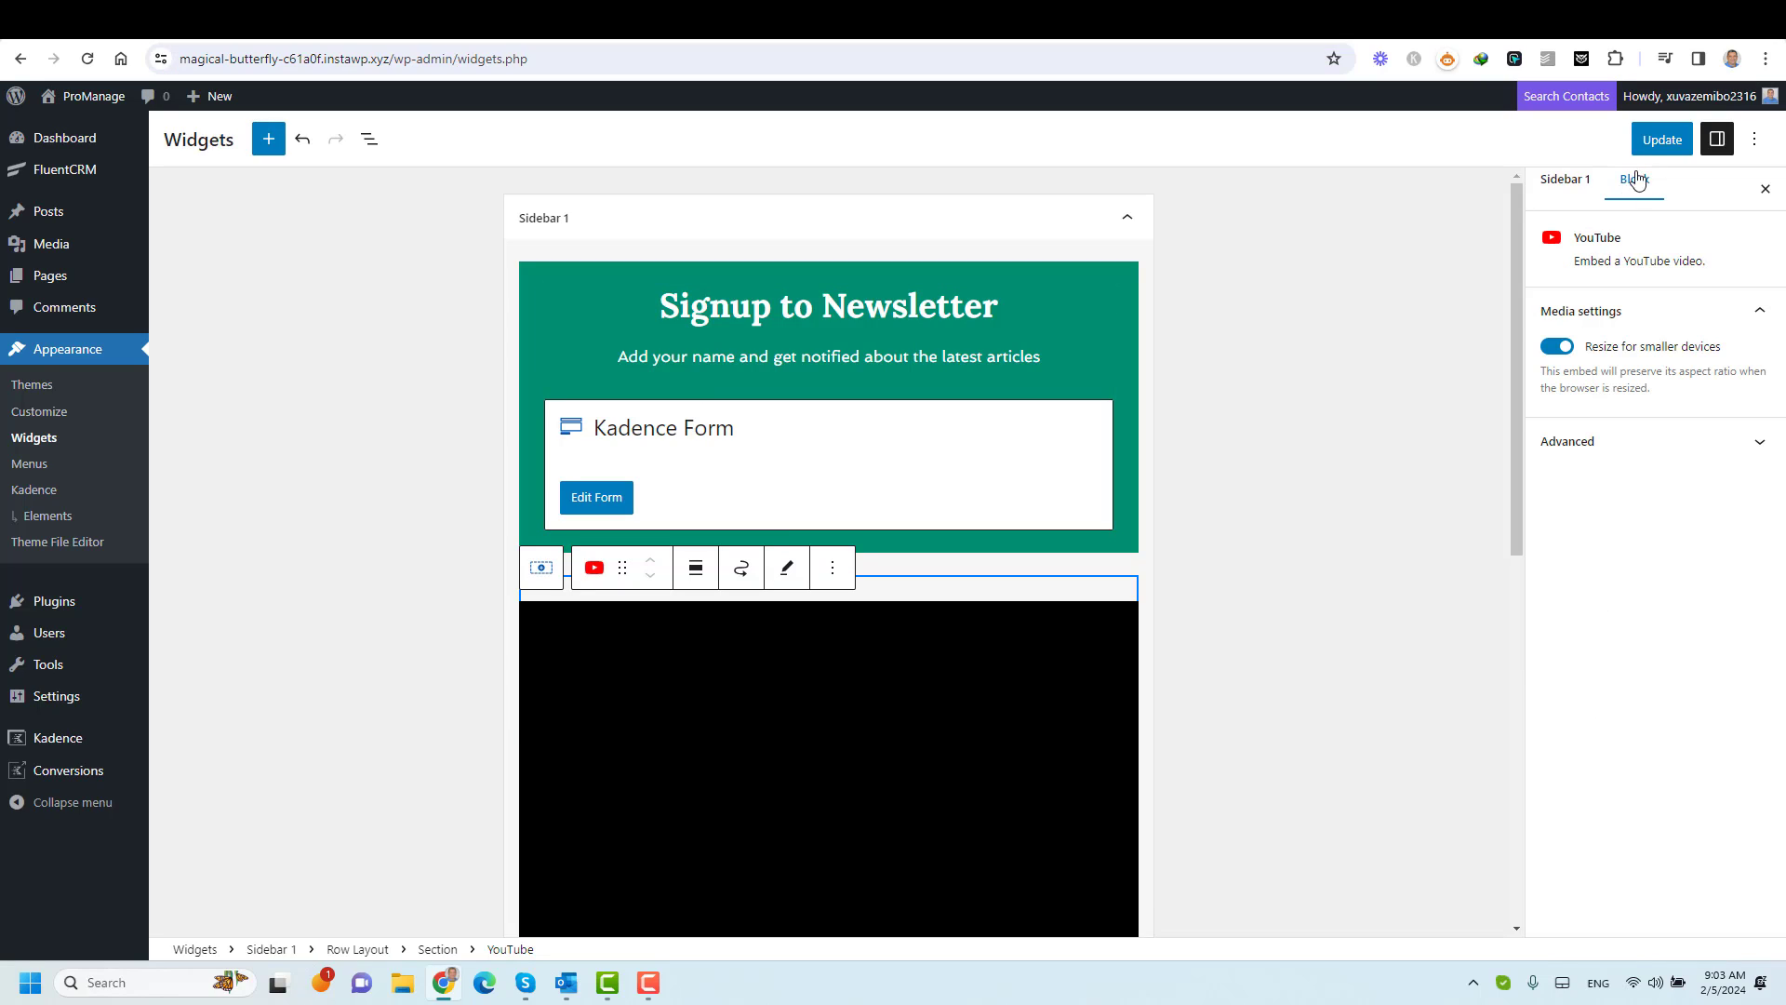
Update the widgets, publish the Customizer, and reload the preview to check the sidebar video.
left_click(1658, 139)
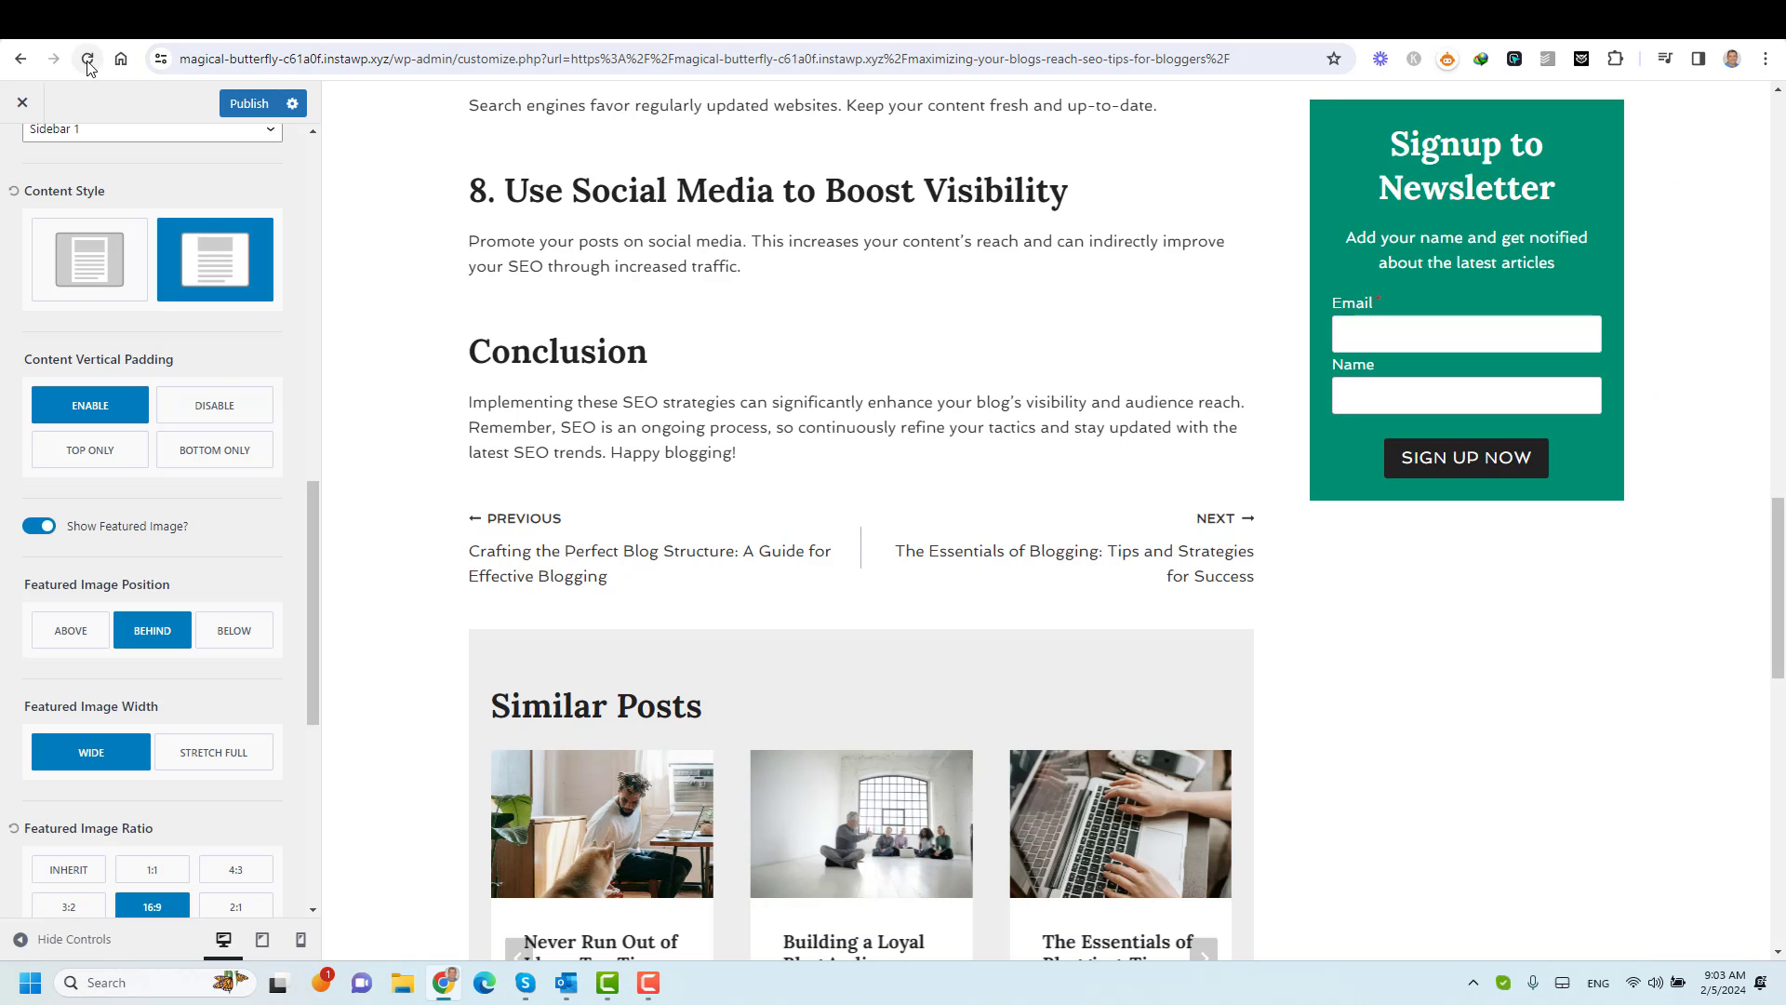
left_click(243, 104)
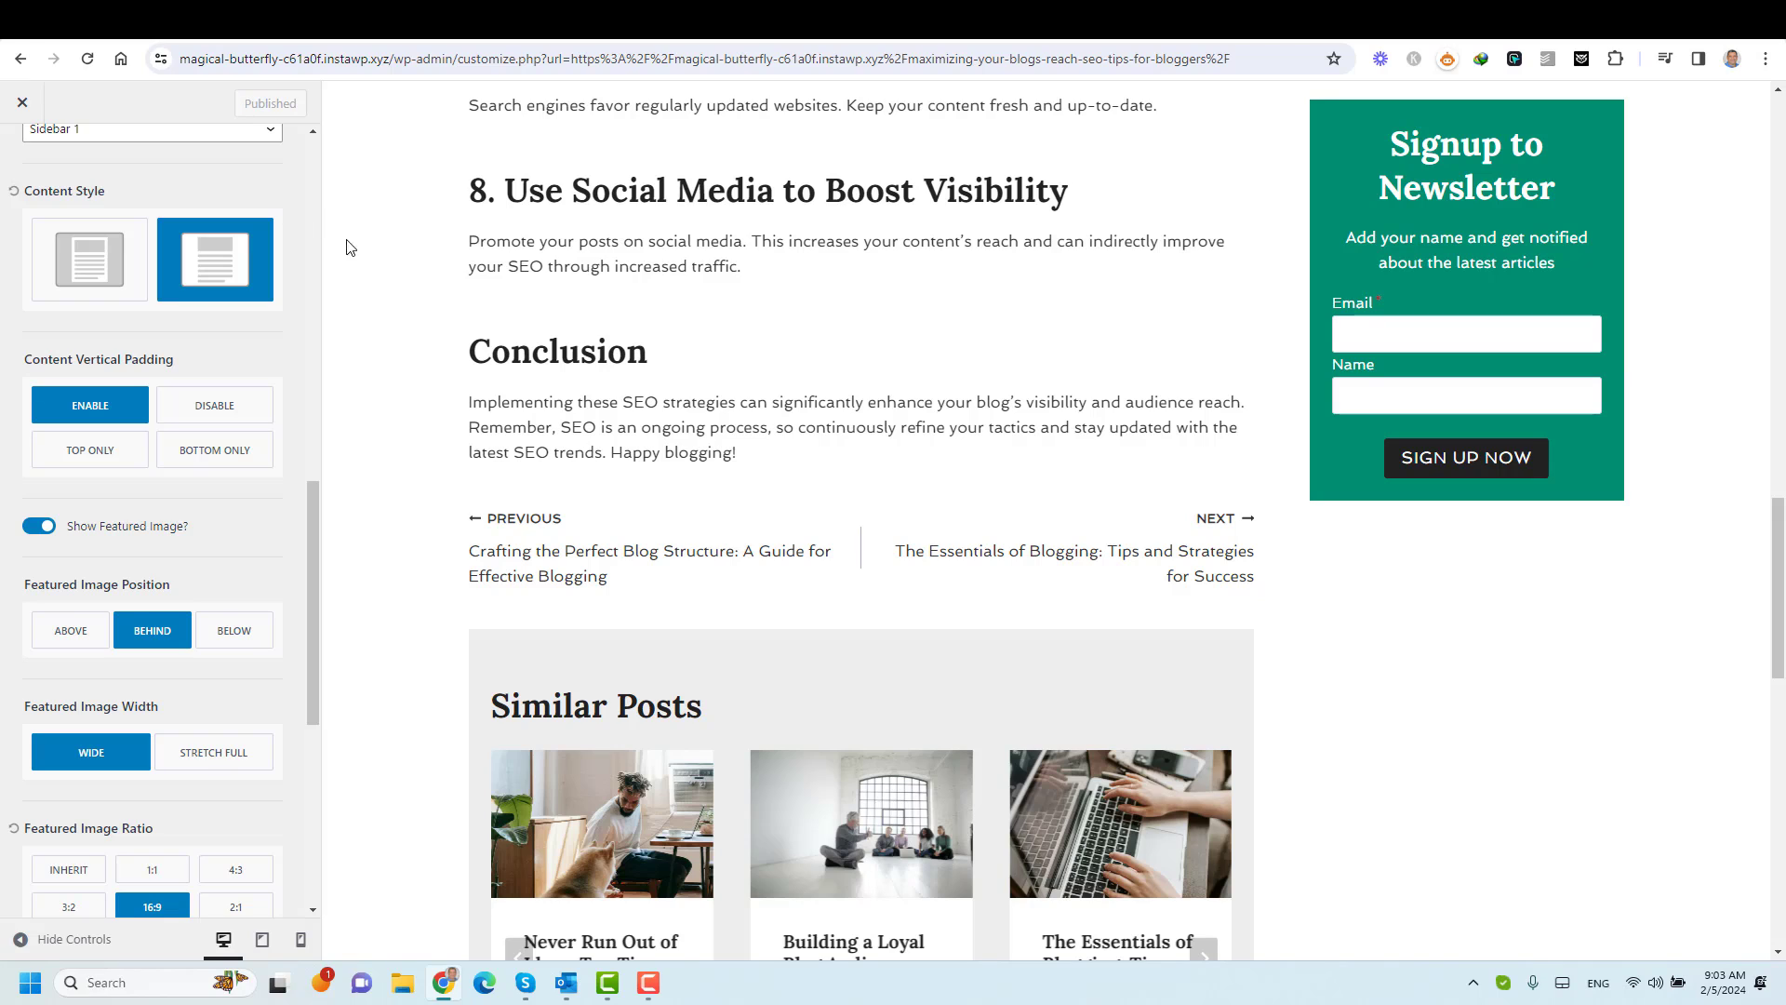
left_click(85, 61)
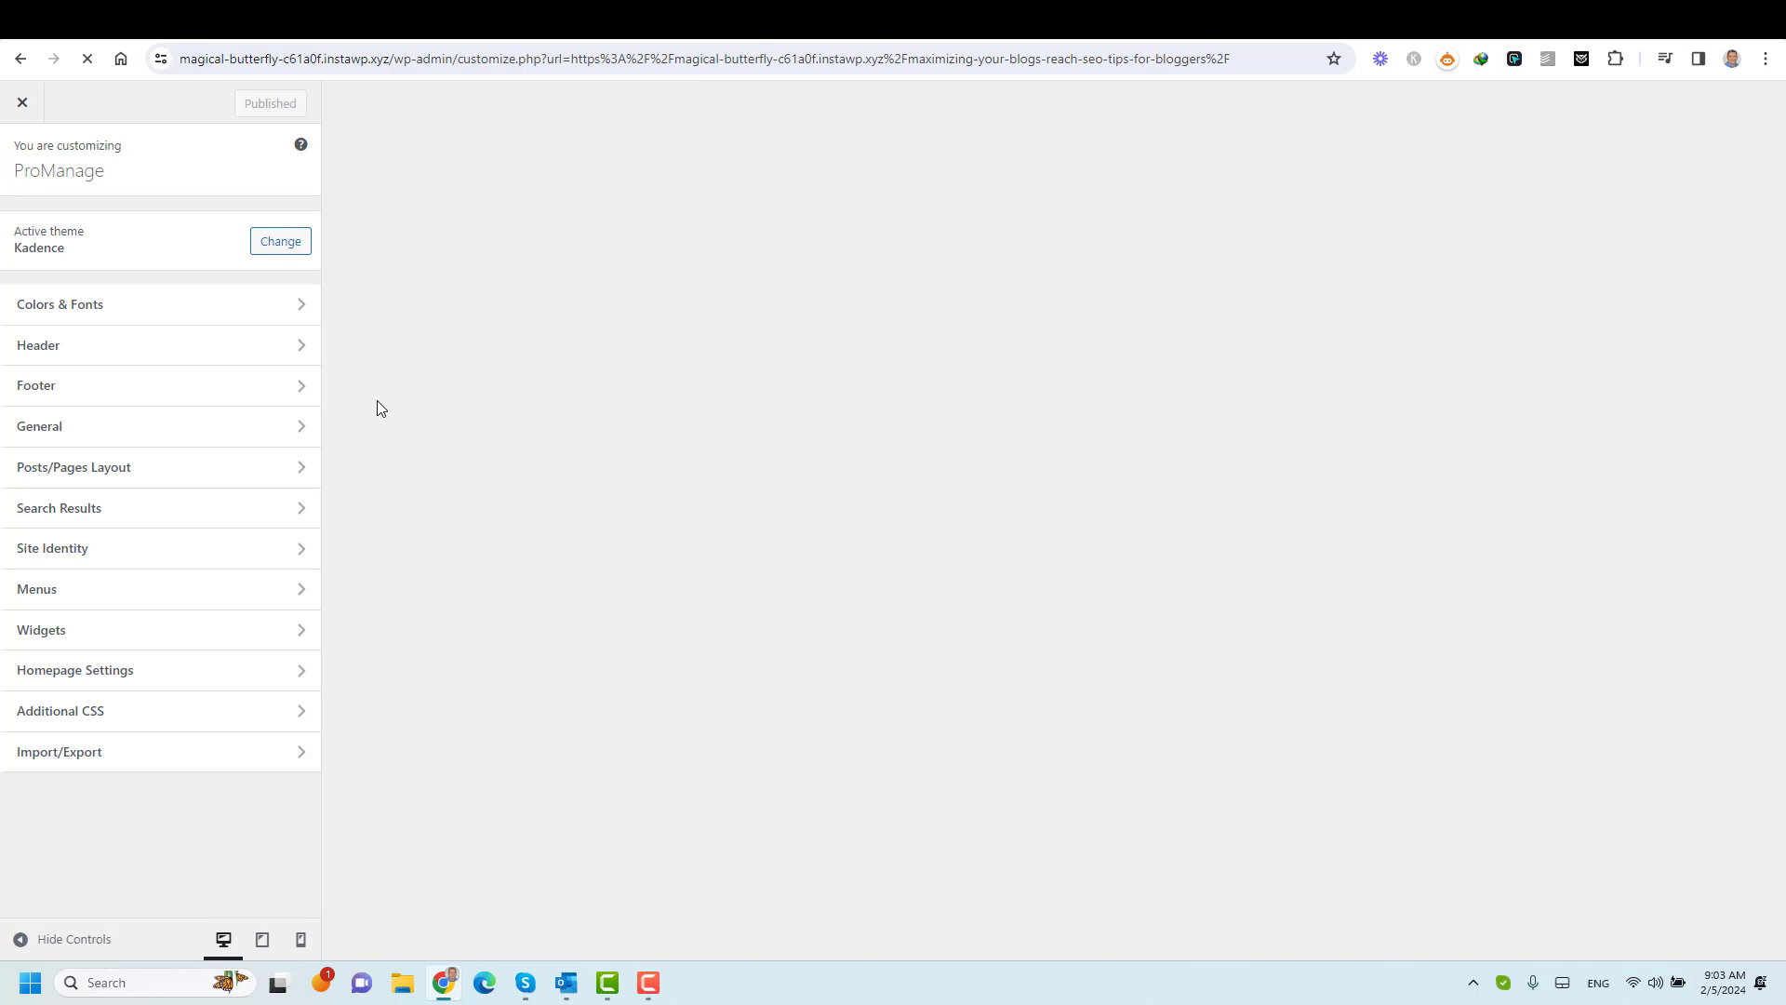
scroll(1367, 572, "down", 4)
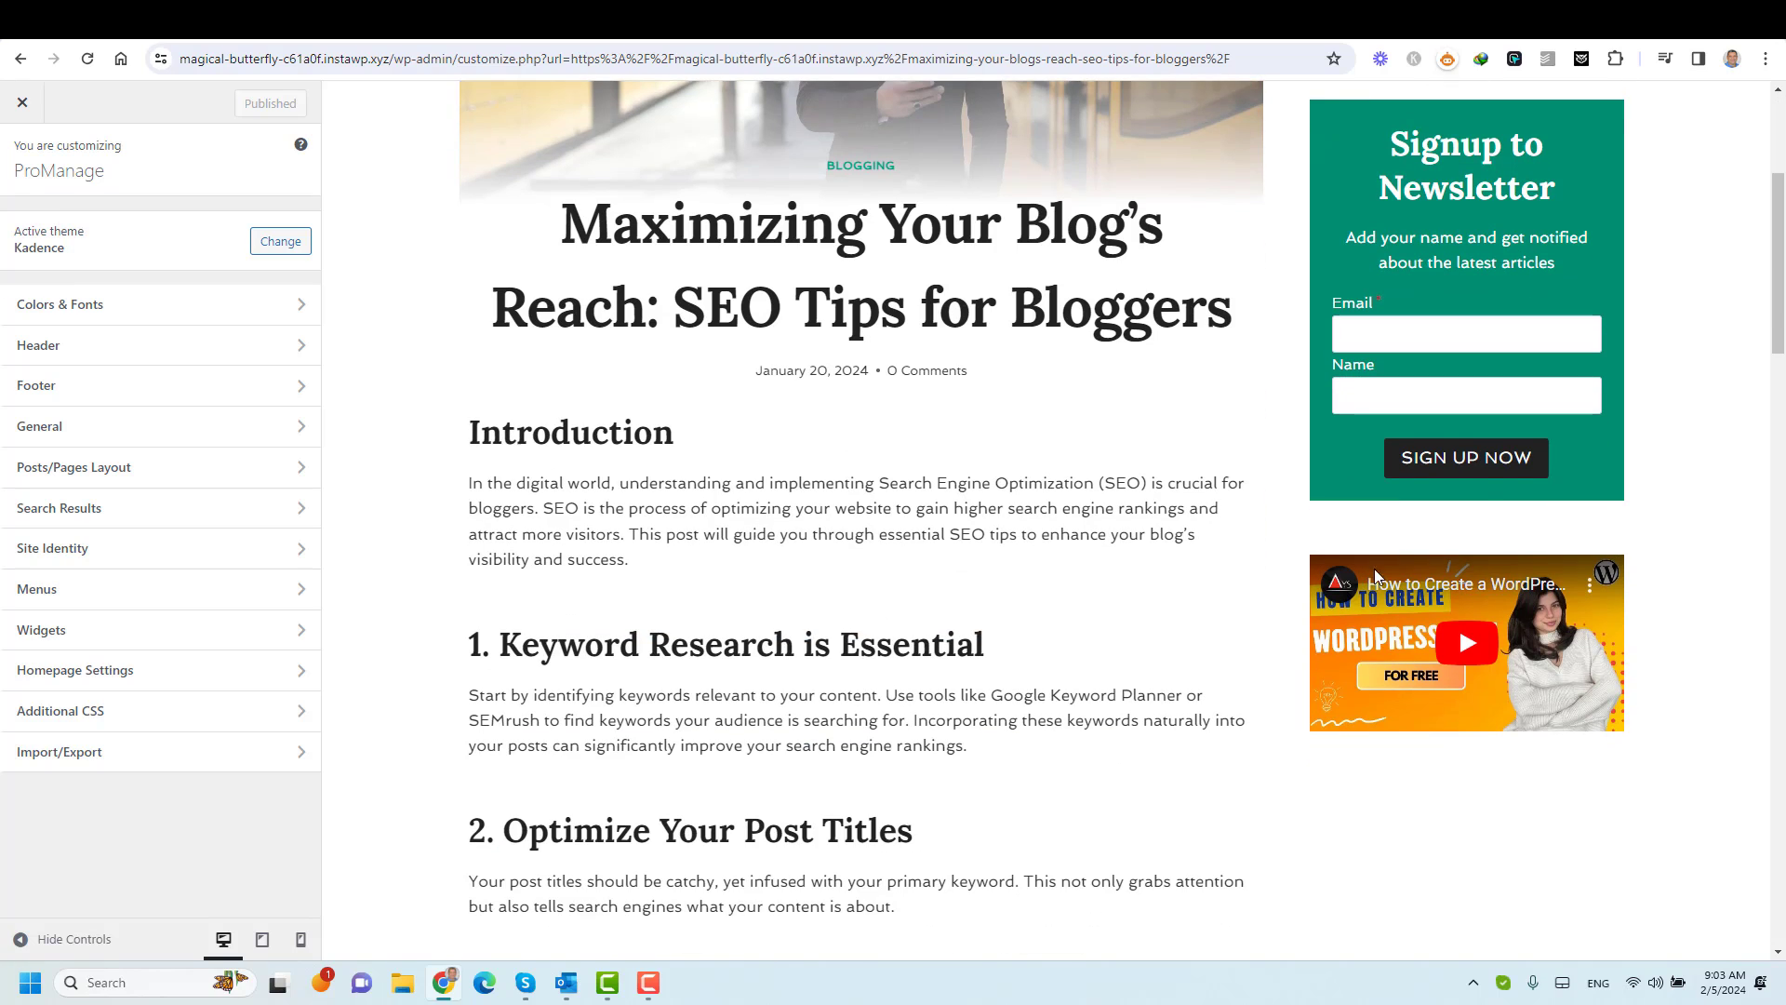
scroll(1708, 574, "up", 1)
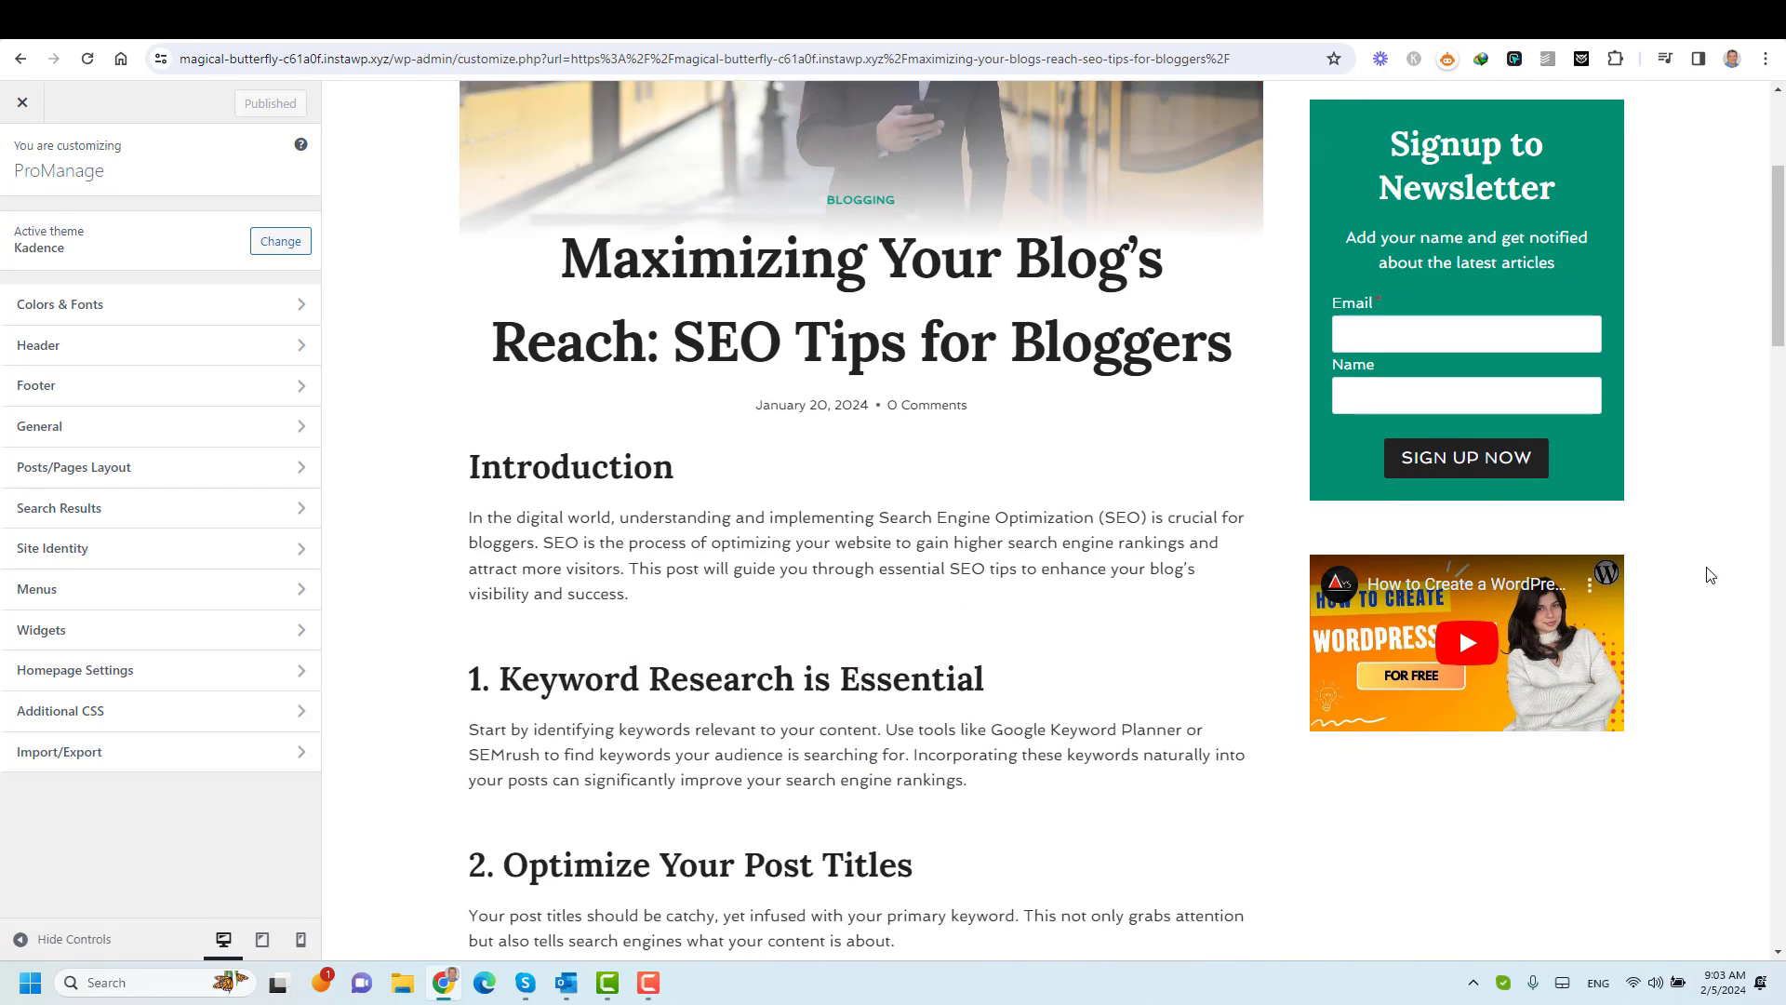
scroll(1710, 574, "up", 4)
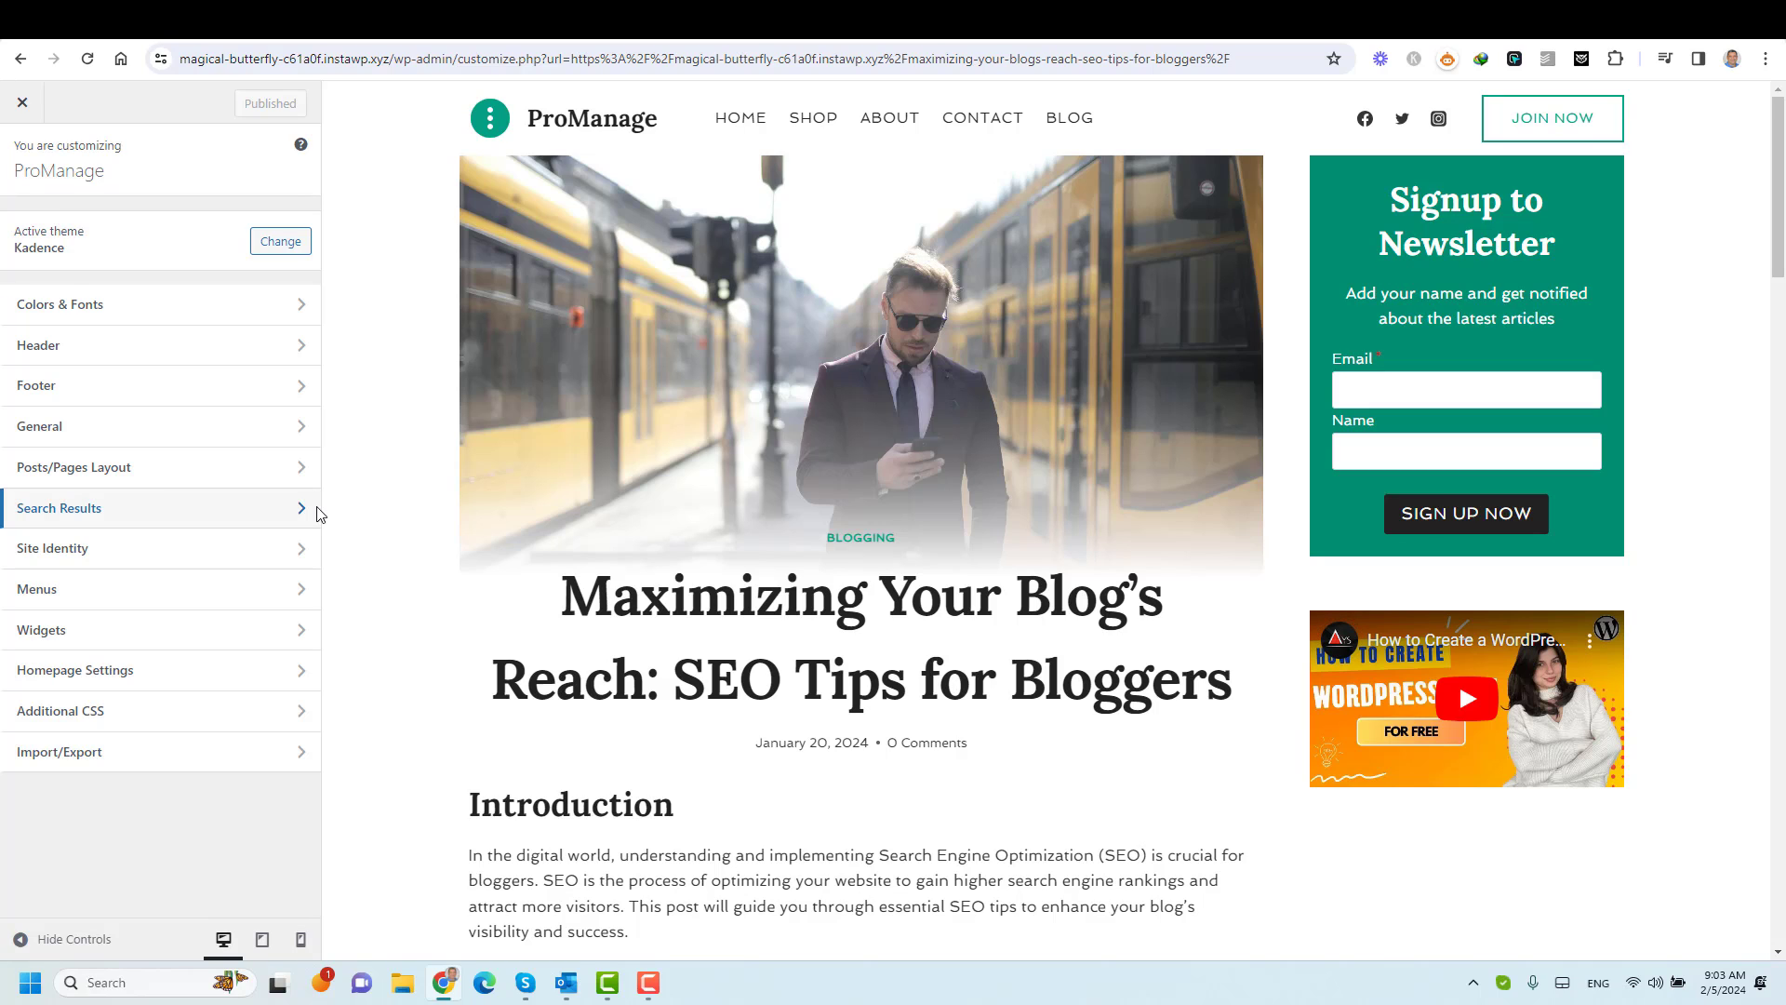
In Single Post Layout, try the Fullwidth Default Post Layout, then settle on Normal.
left_click(159, 480)
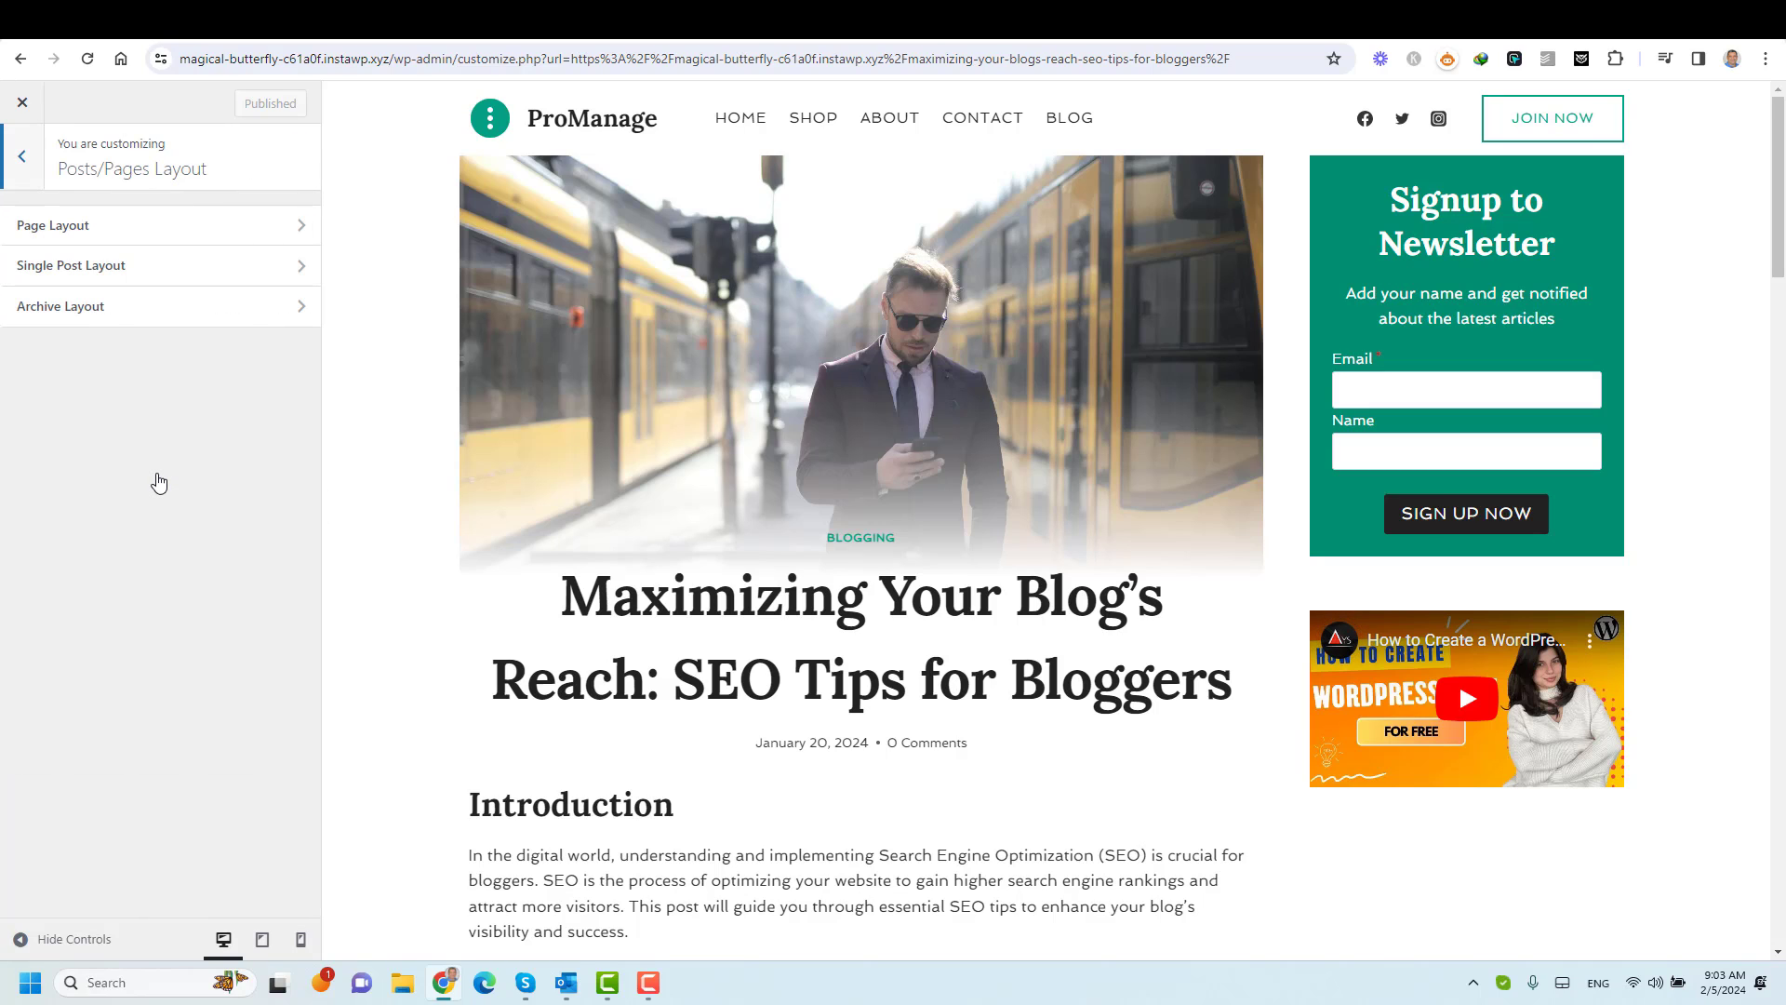
left_click(110, 268)
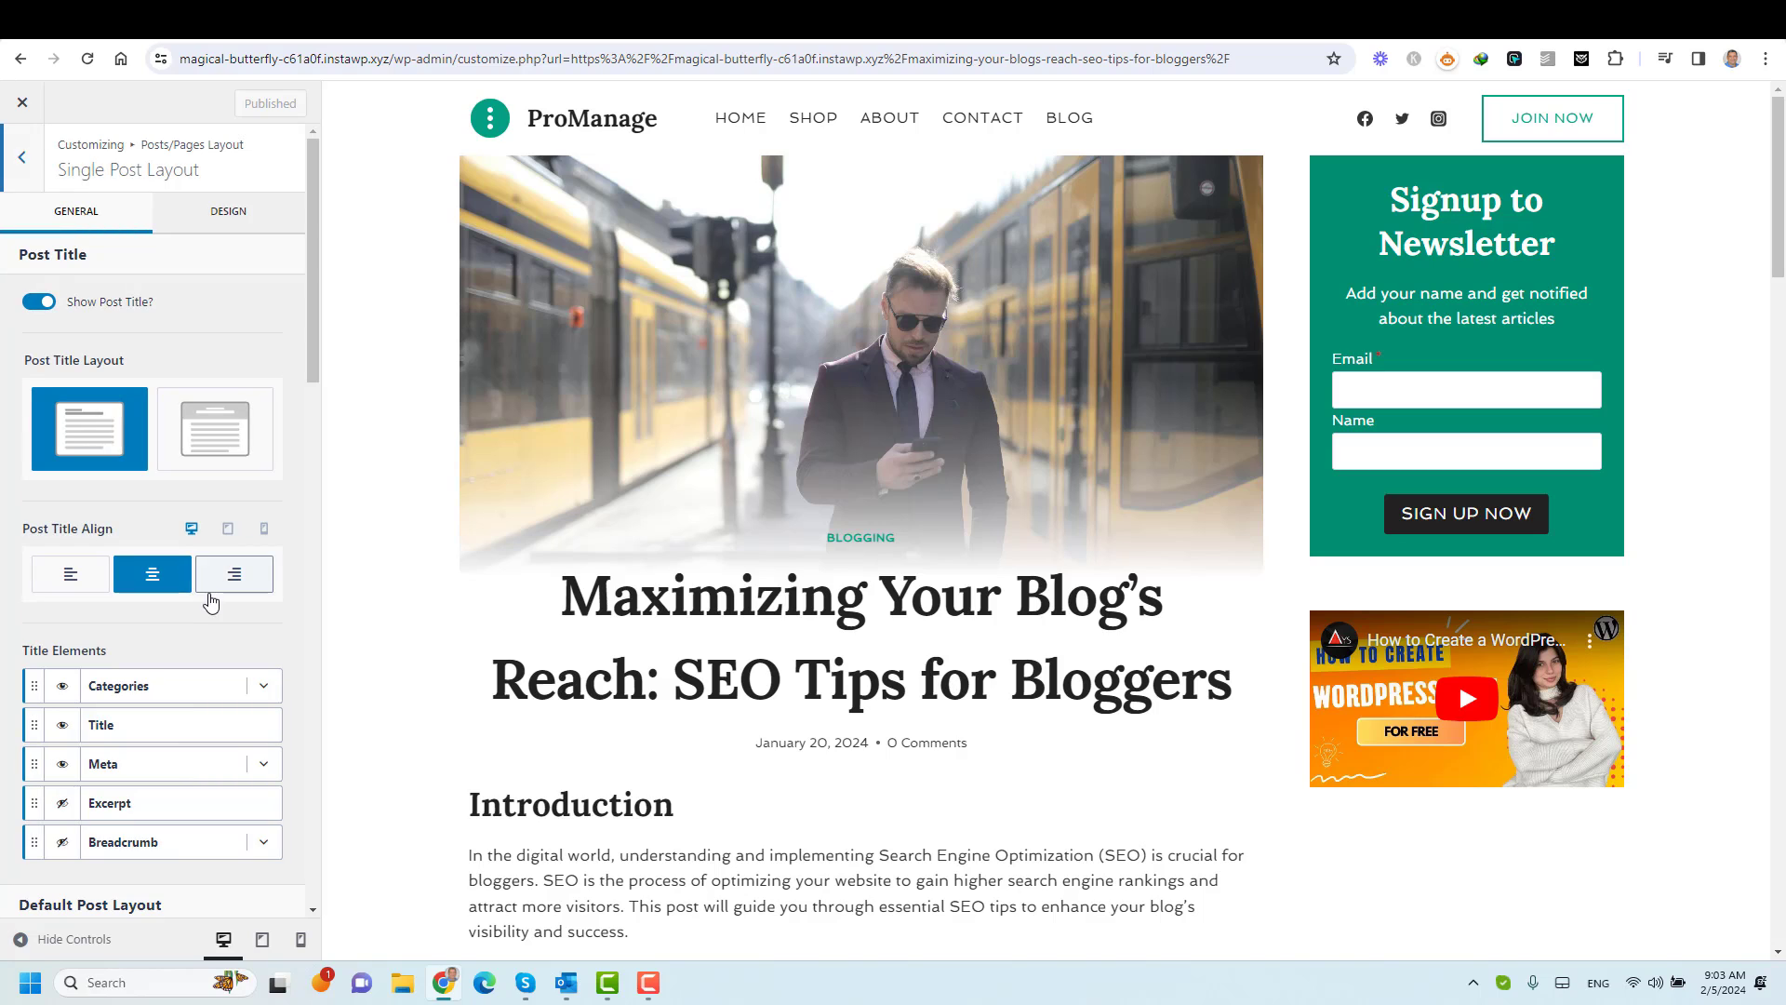
scroll(228, 645, "down", 5)
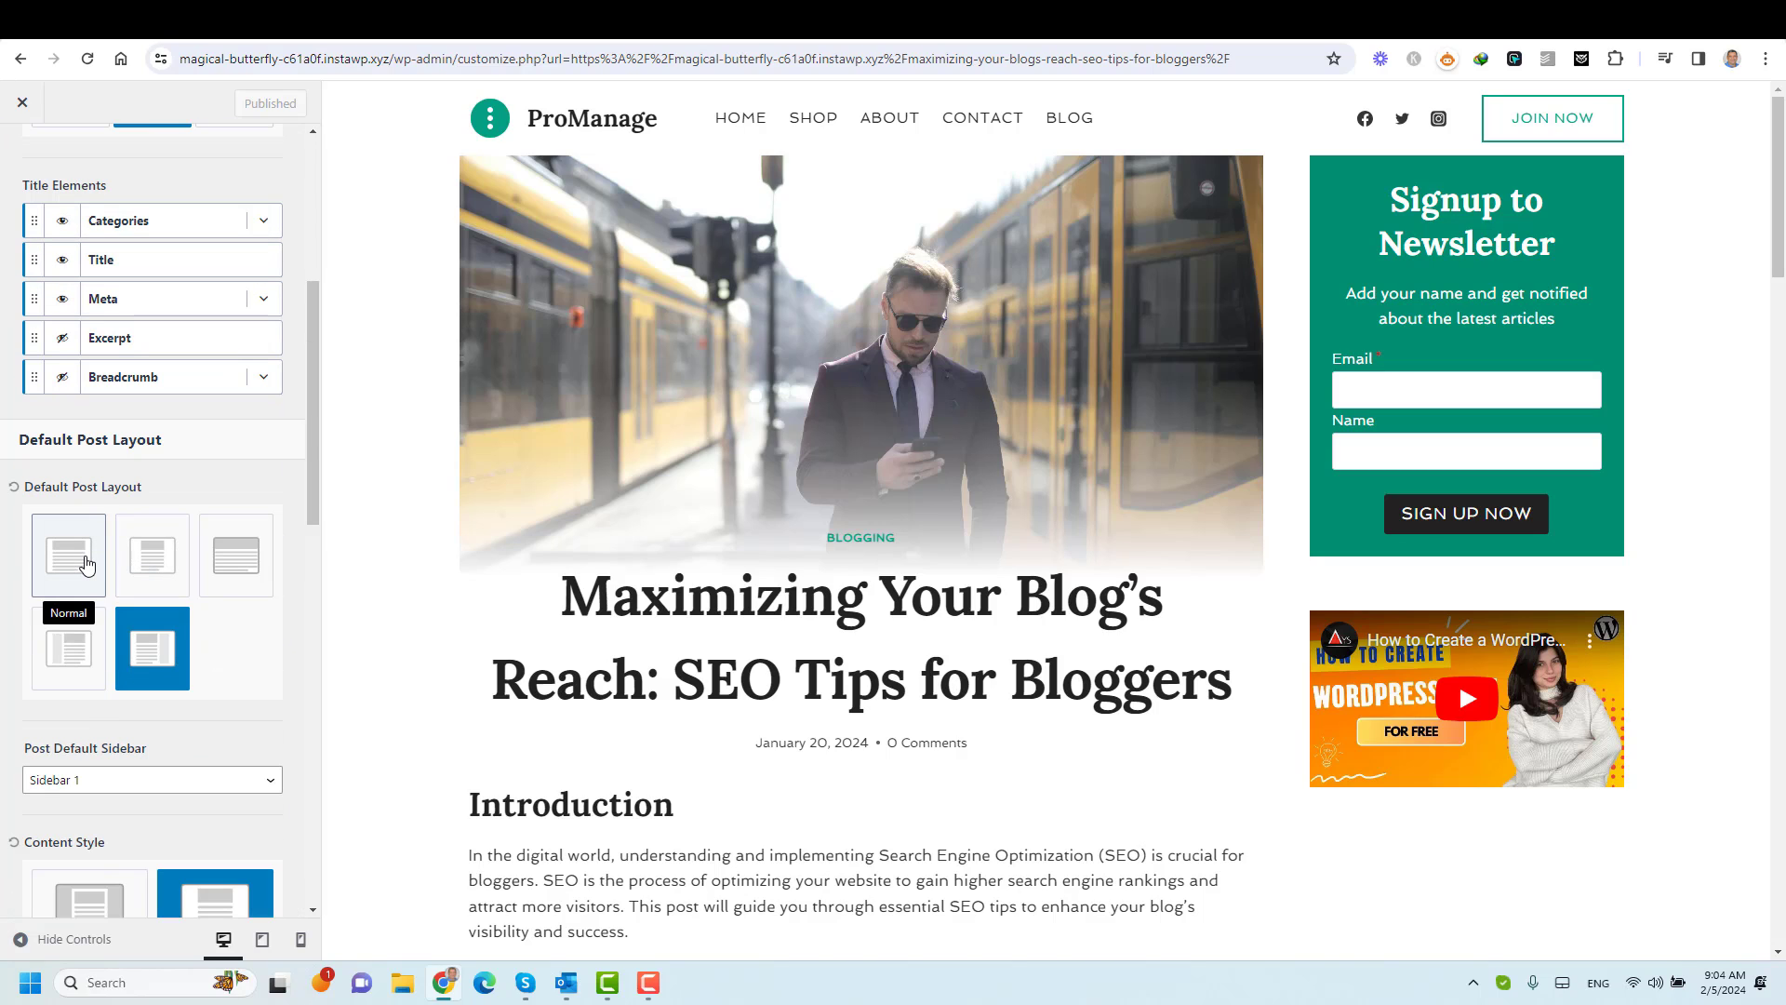
left_click(221, 558)
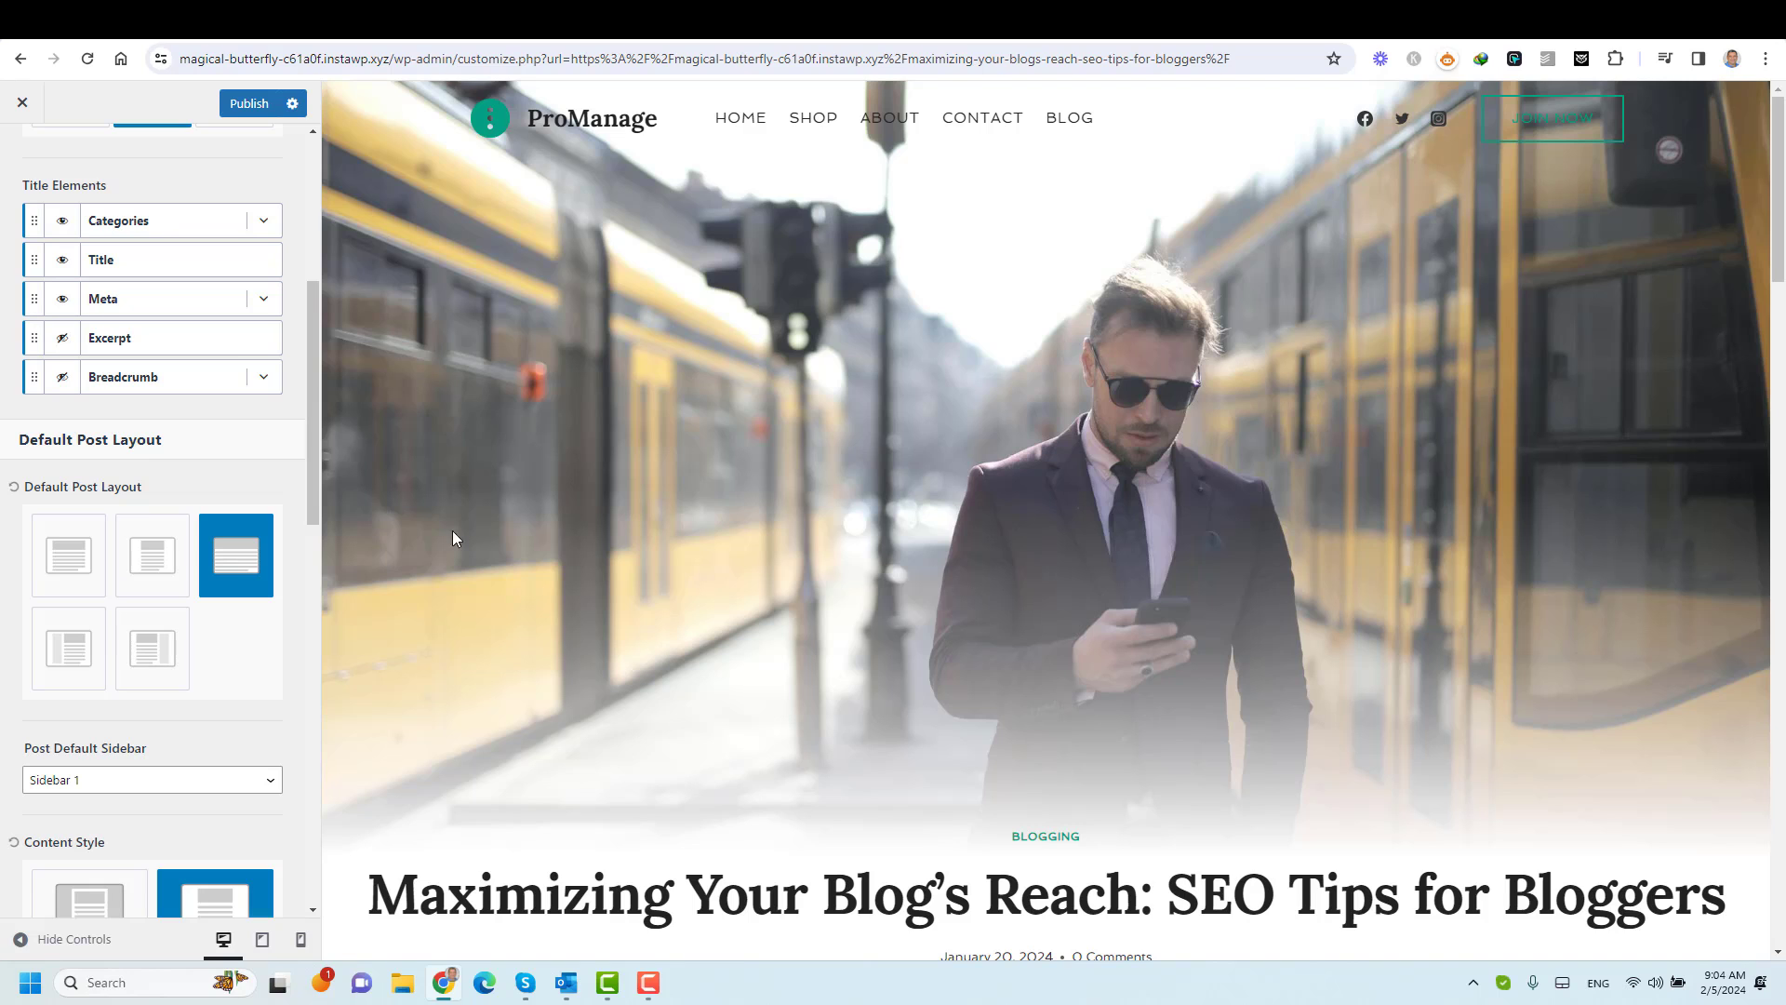
scroll(611, 570, "down", 8)
scroll(617, 571, "down", 1)
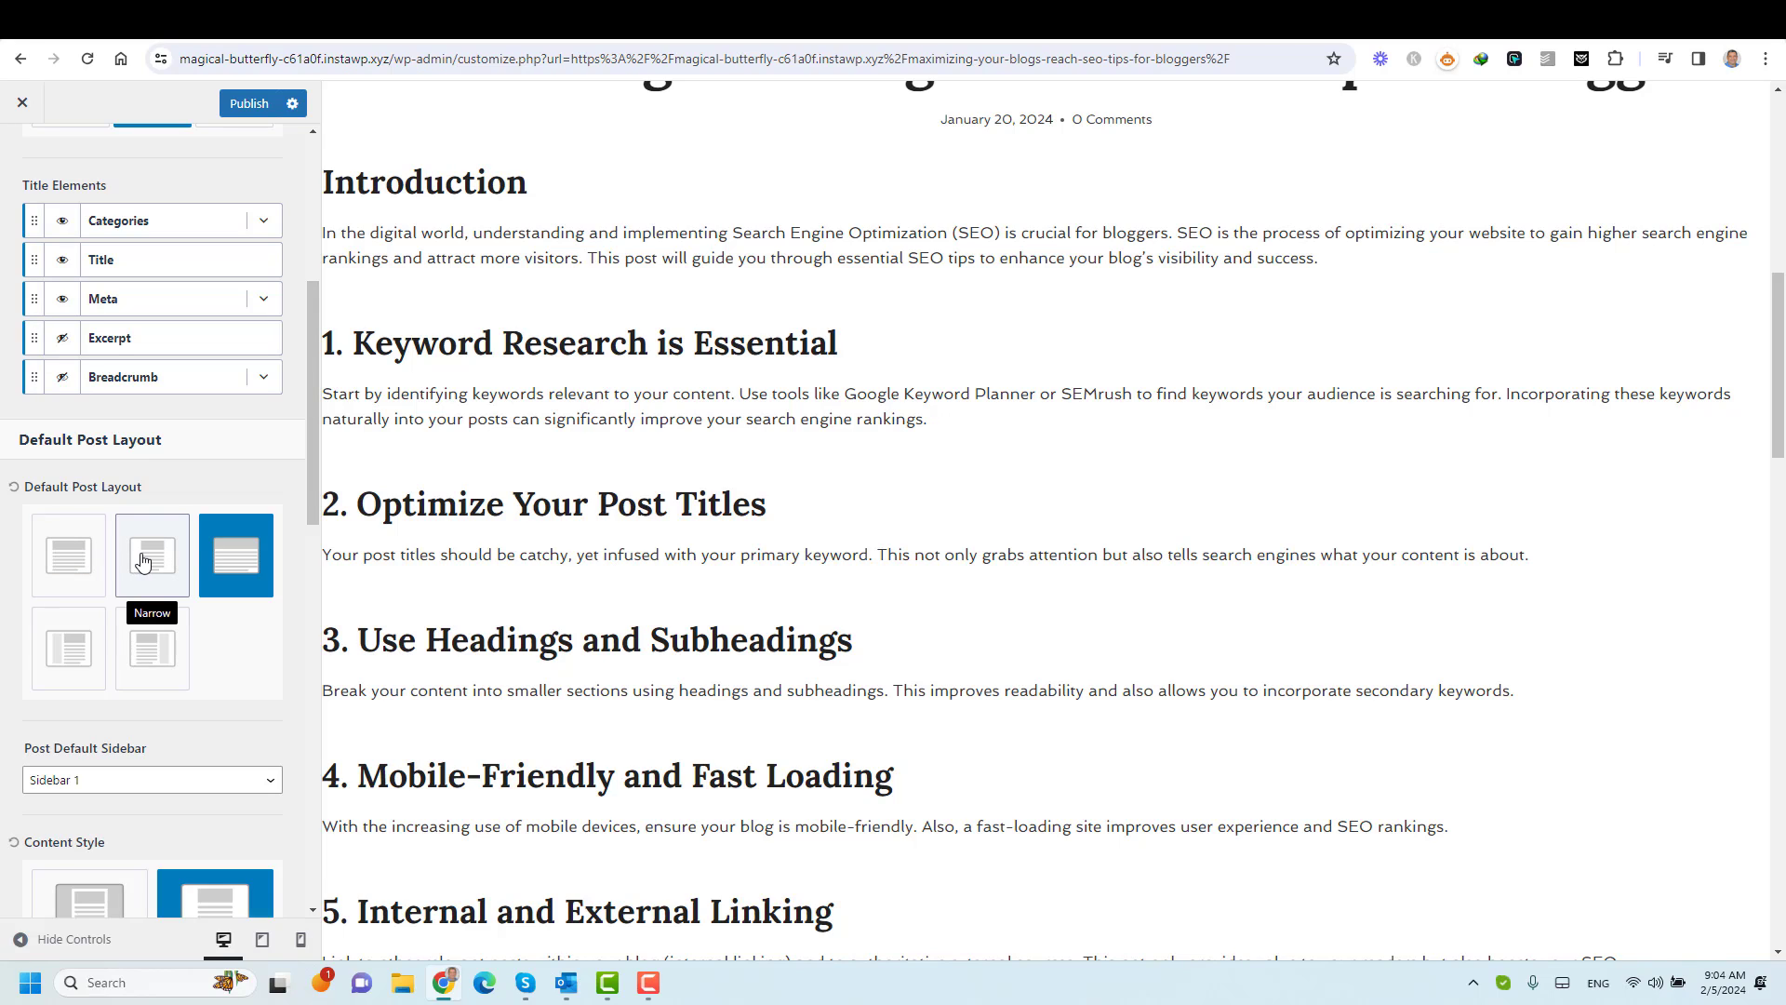
left_click(71, 566)
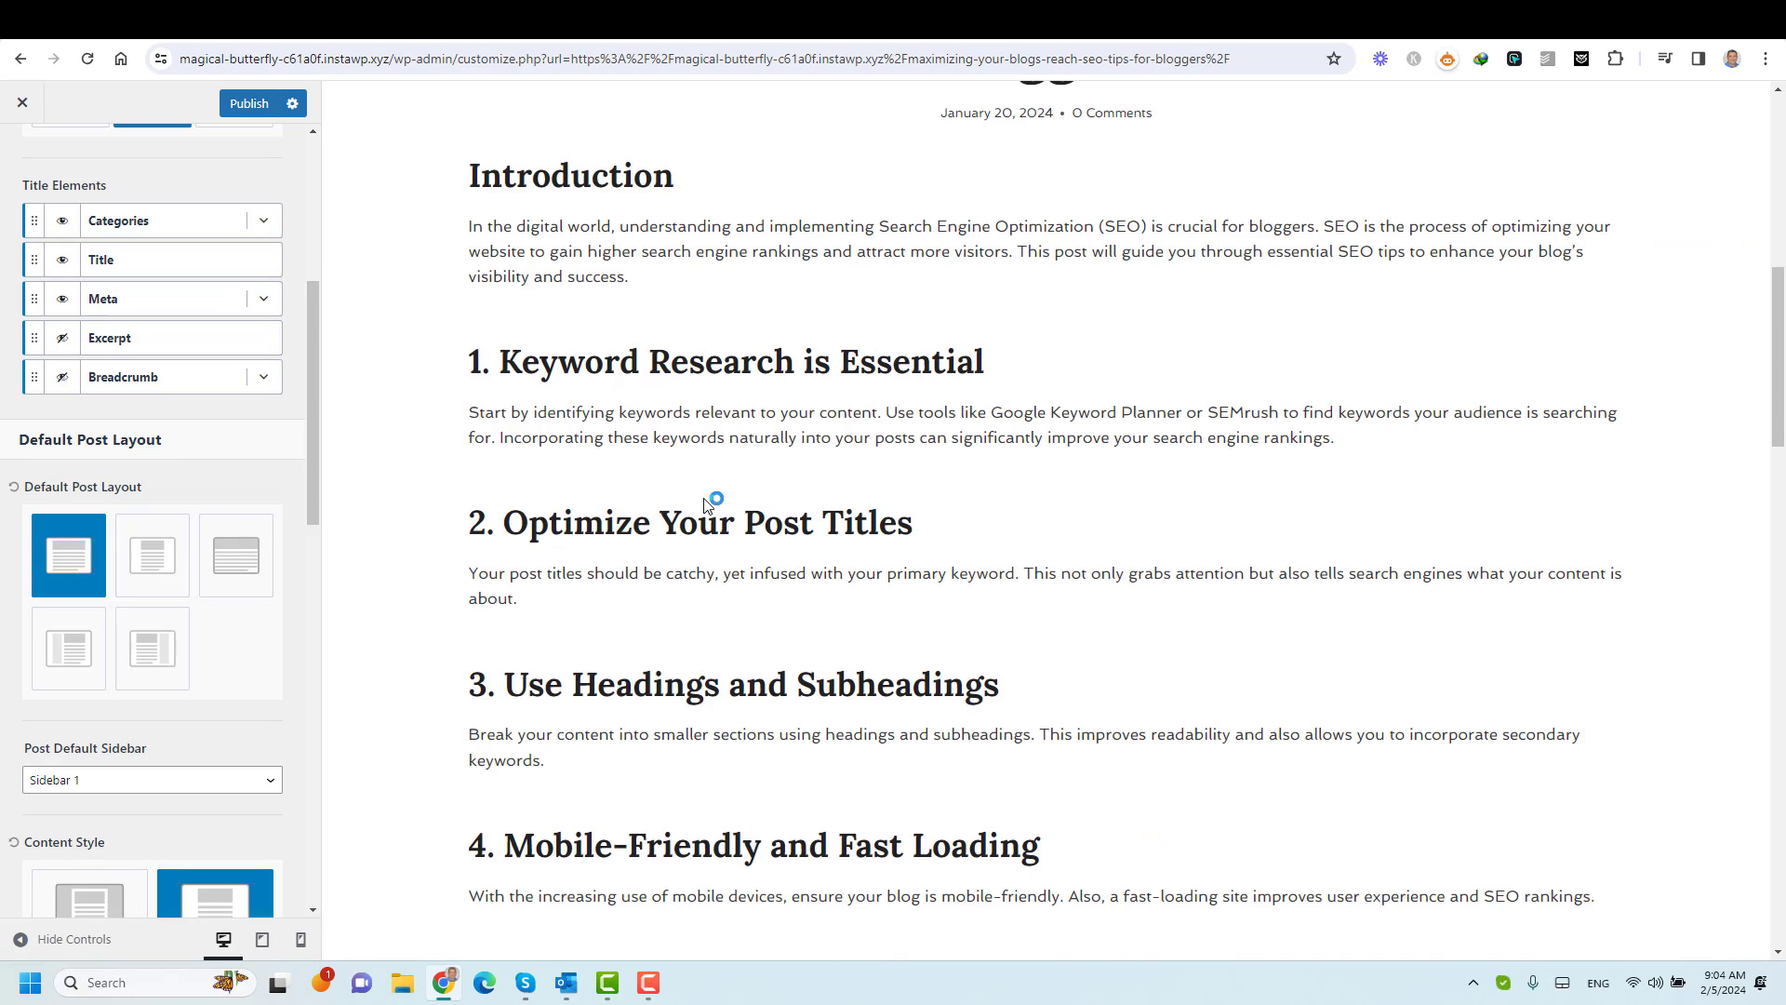
scroll(714, 501, "down", 3)
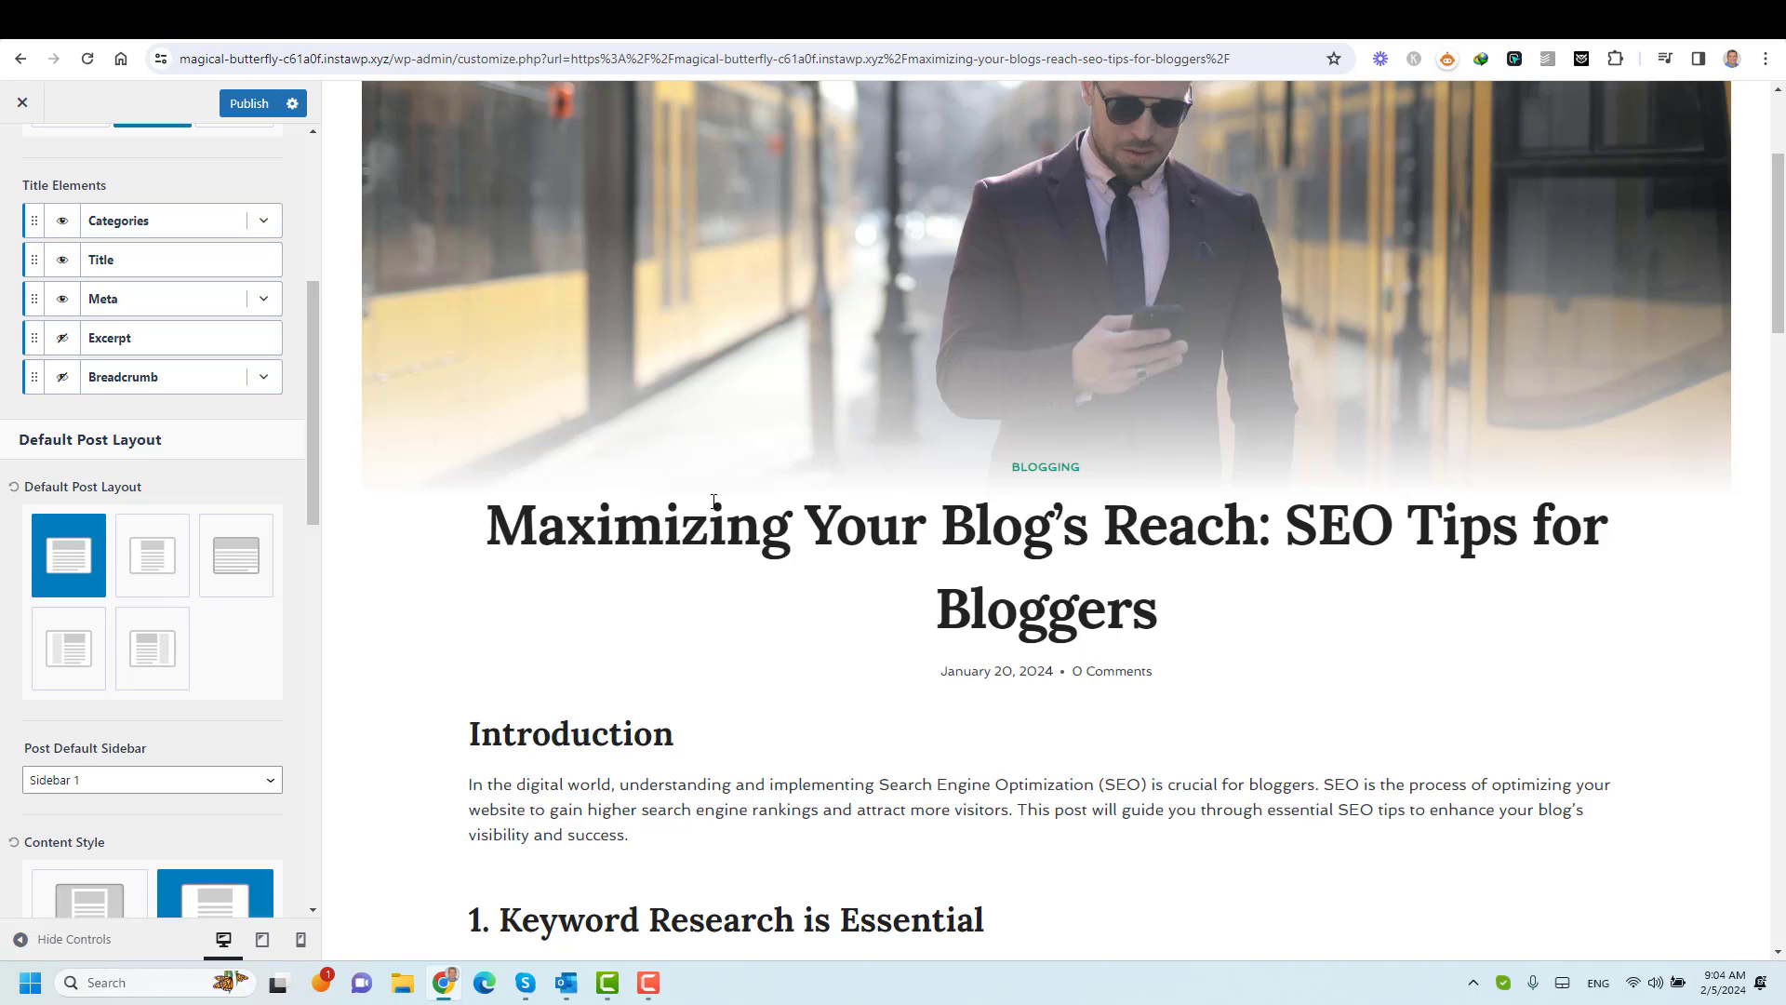
scroll(237, 372, "up", 5)
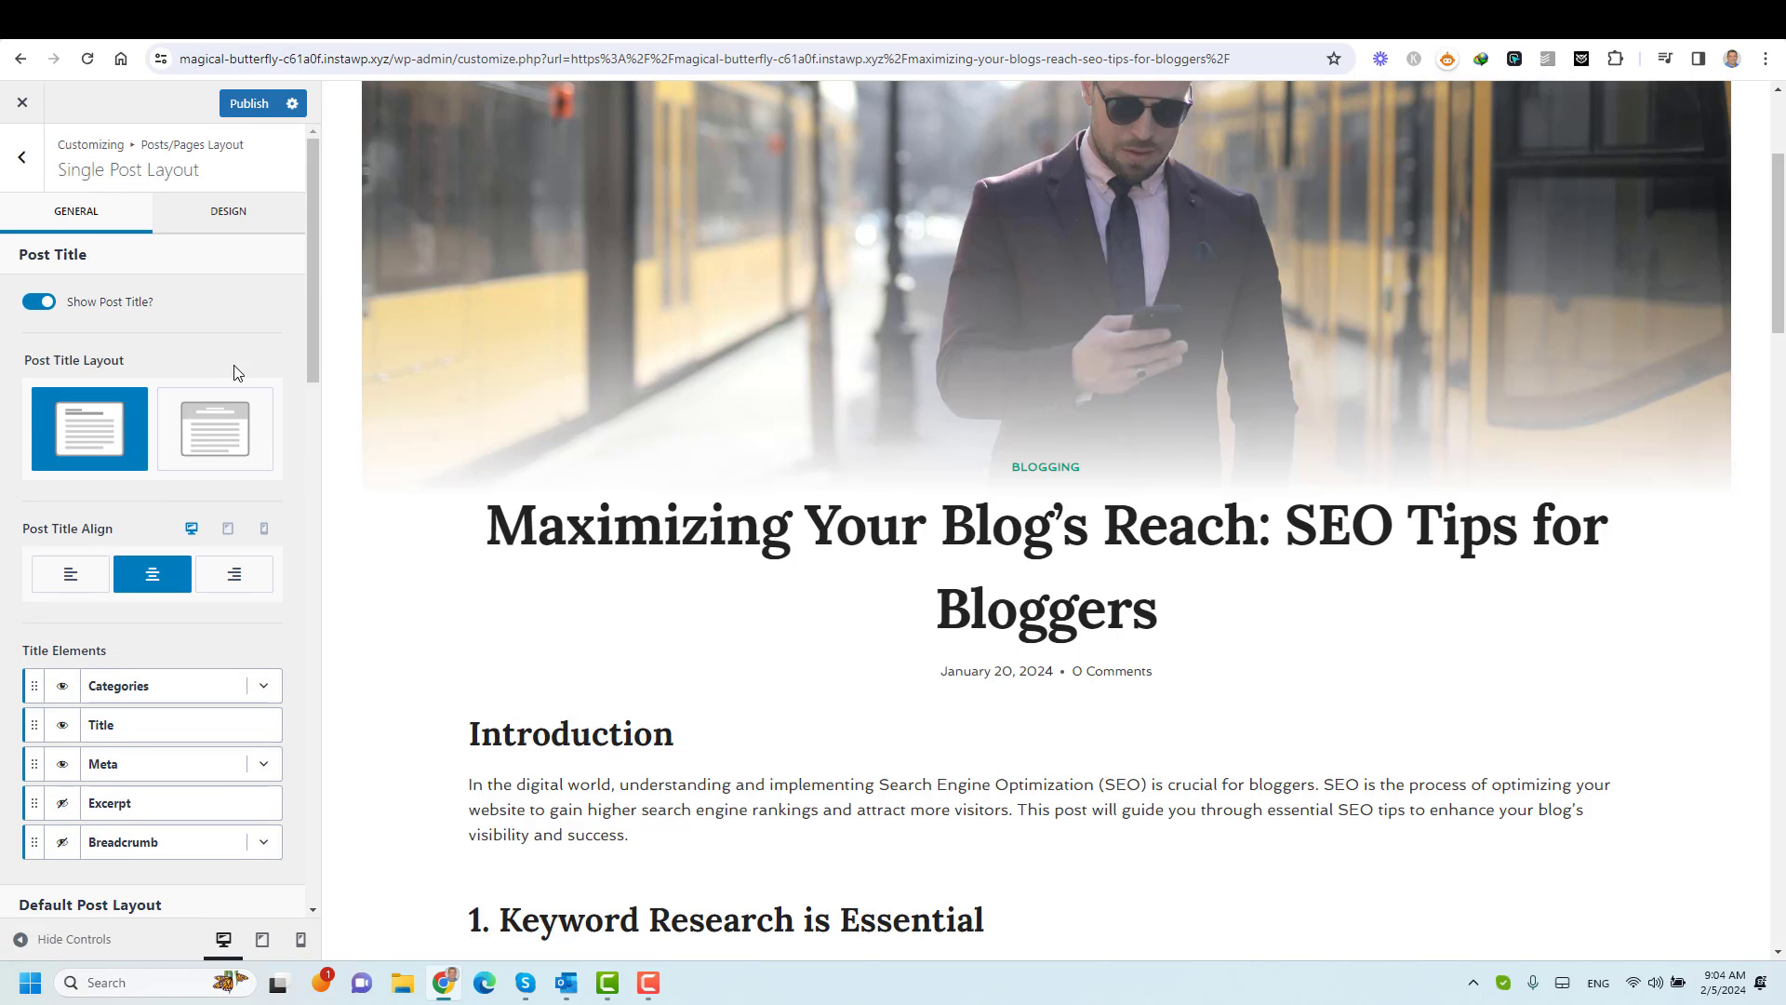
Open General > Layout and set Content Max Width to 1280 px.
left_click(26, 169)
left_click(22, 160)
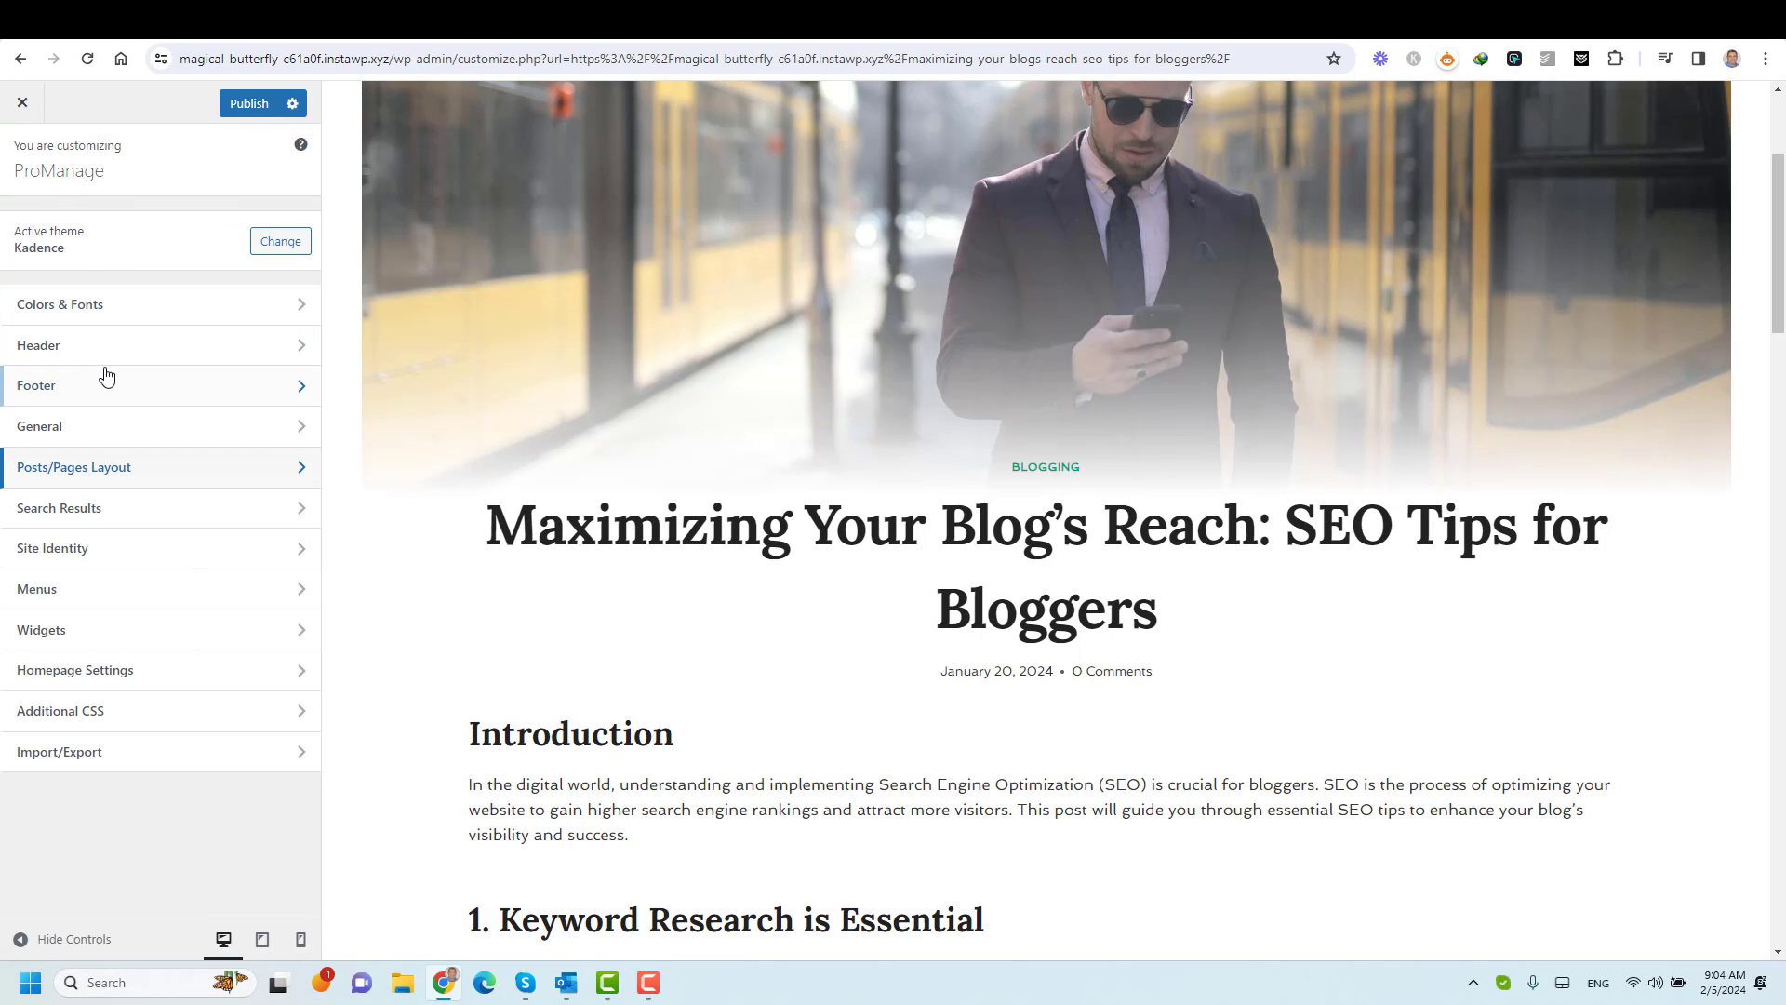
left_click(110, 430)
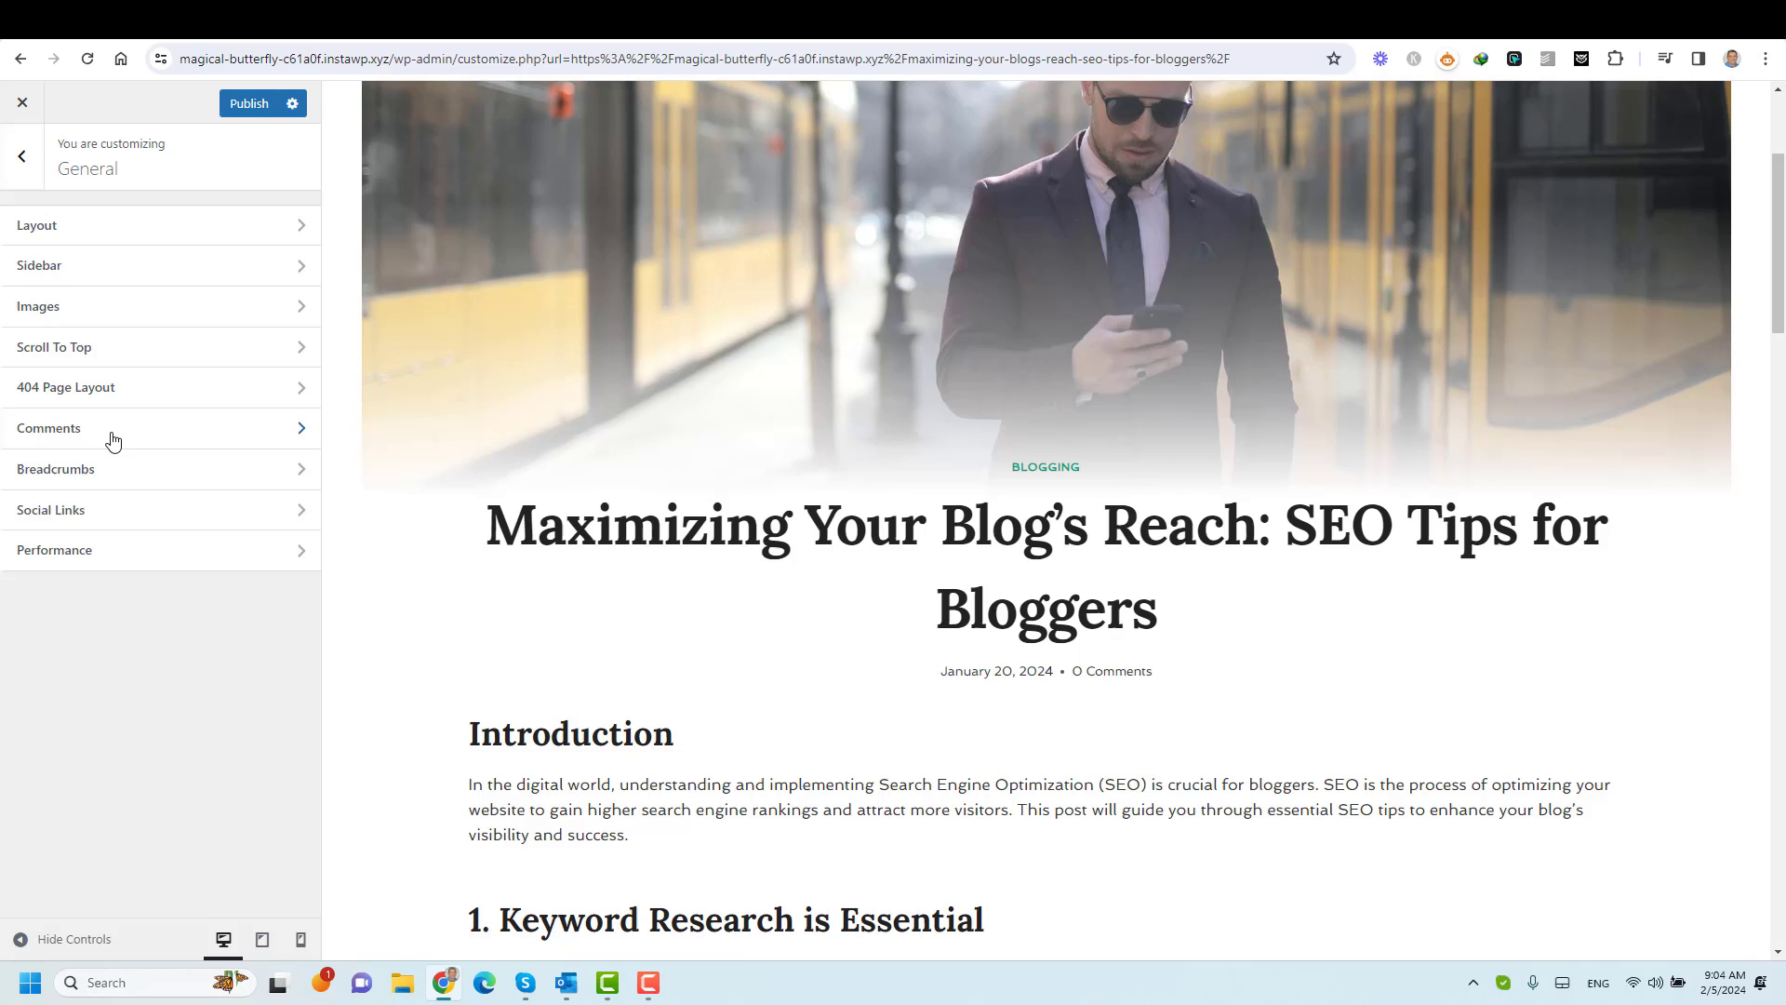
left_click(108, 232)
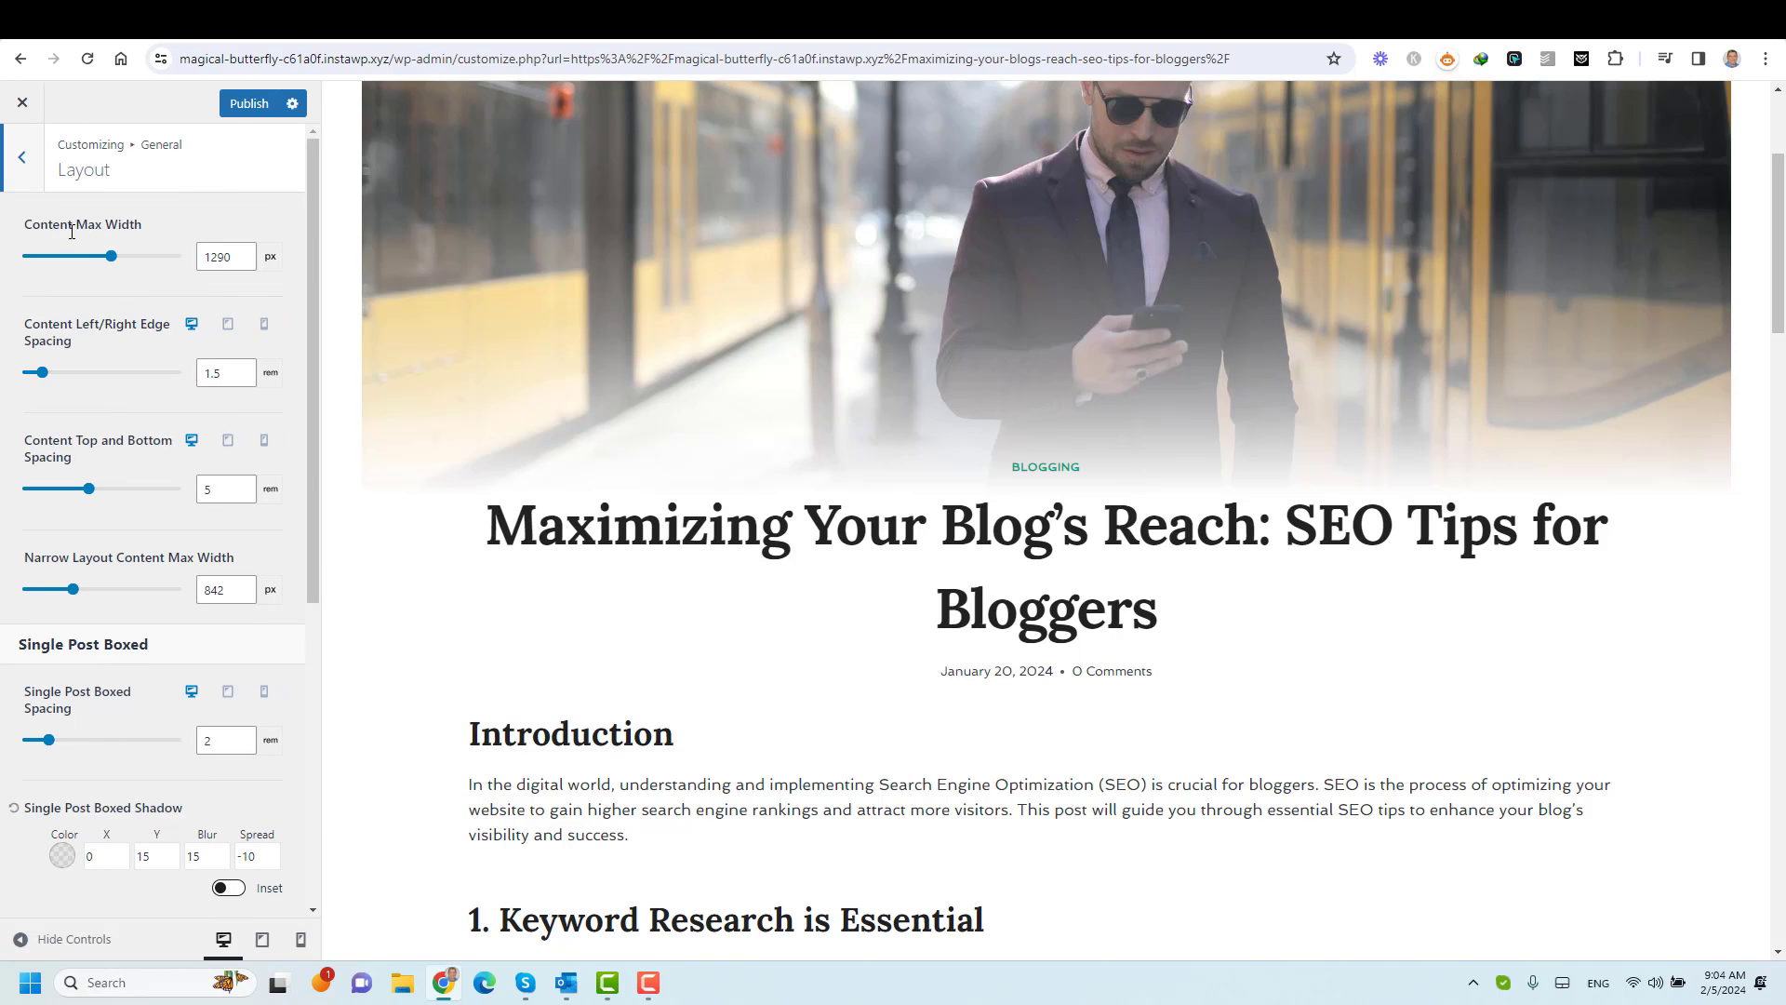
left_click_drag(111, 256, 77, 270)
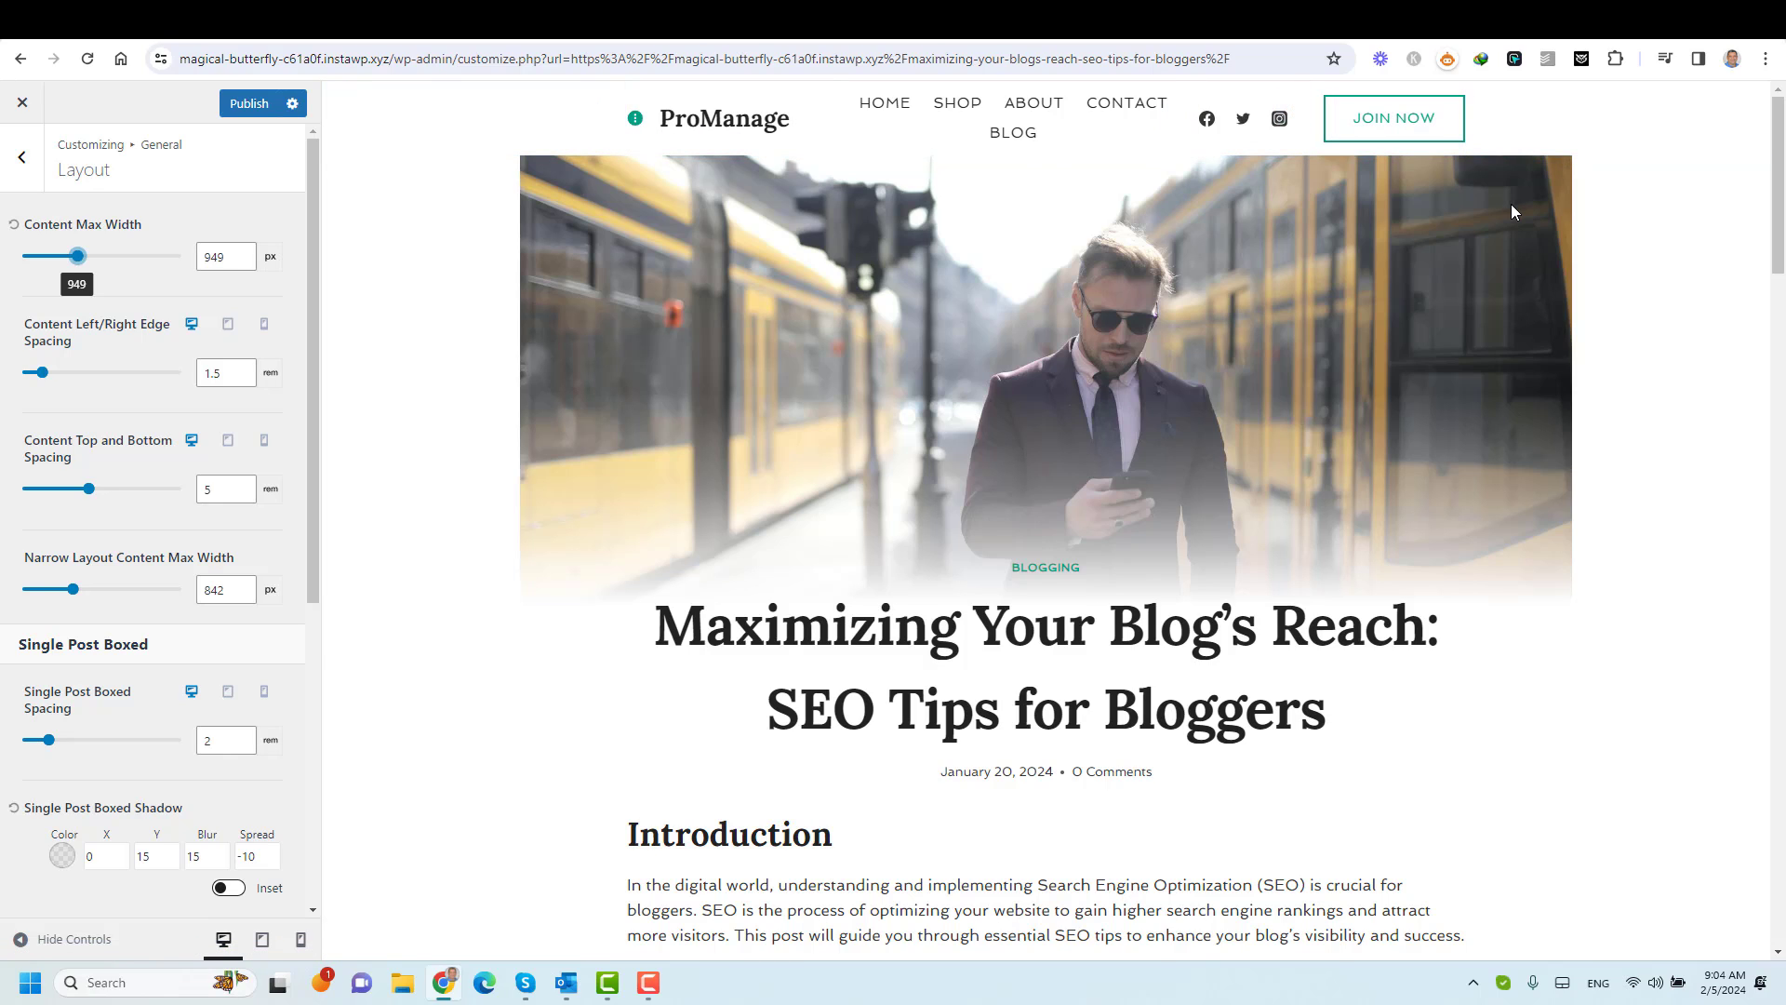
double_click(208, 257)
type("12")
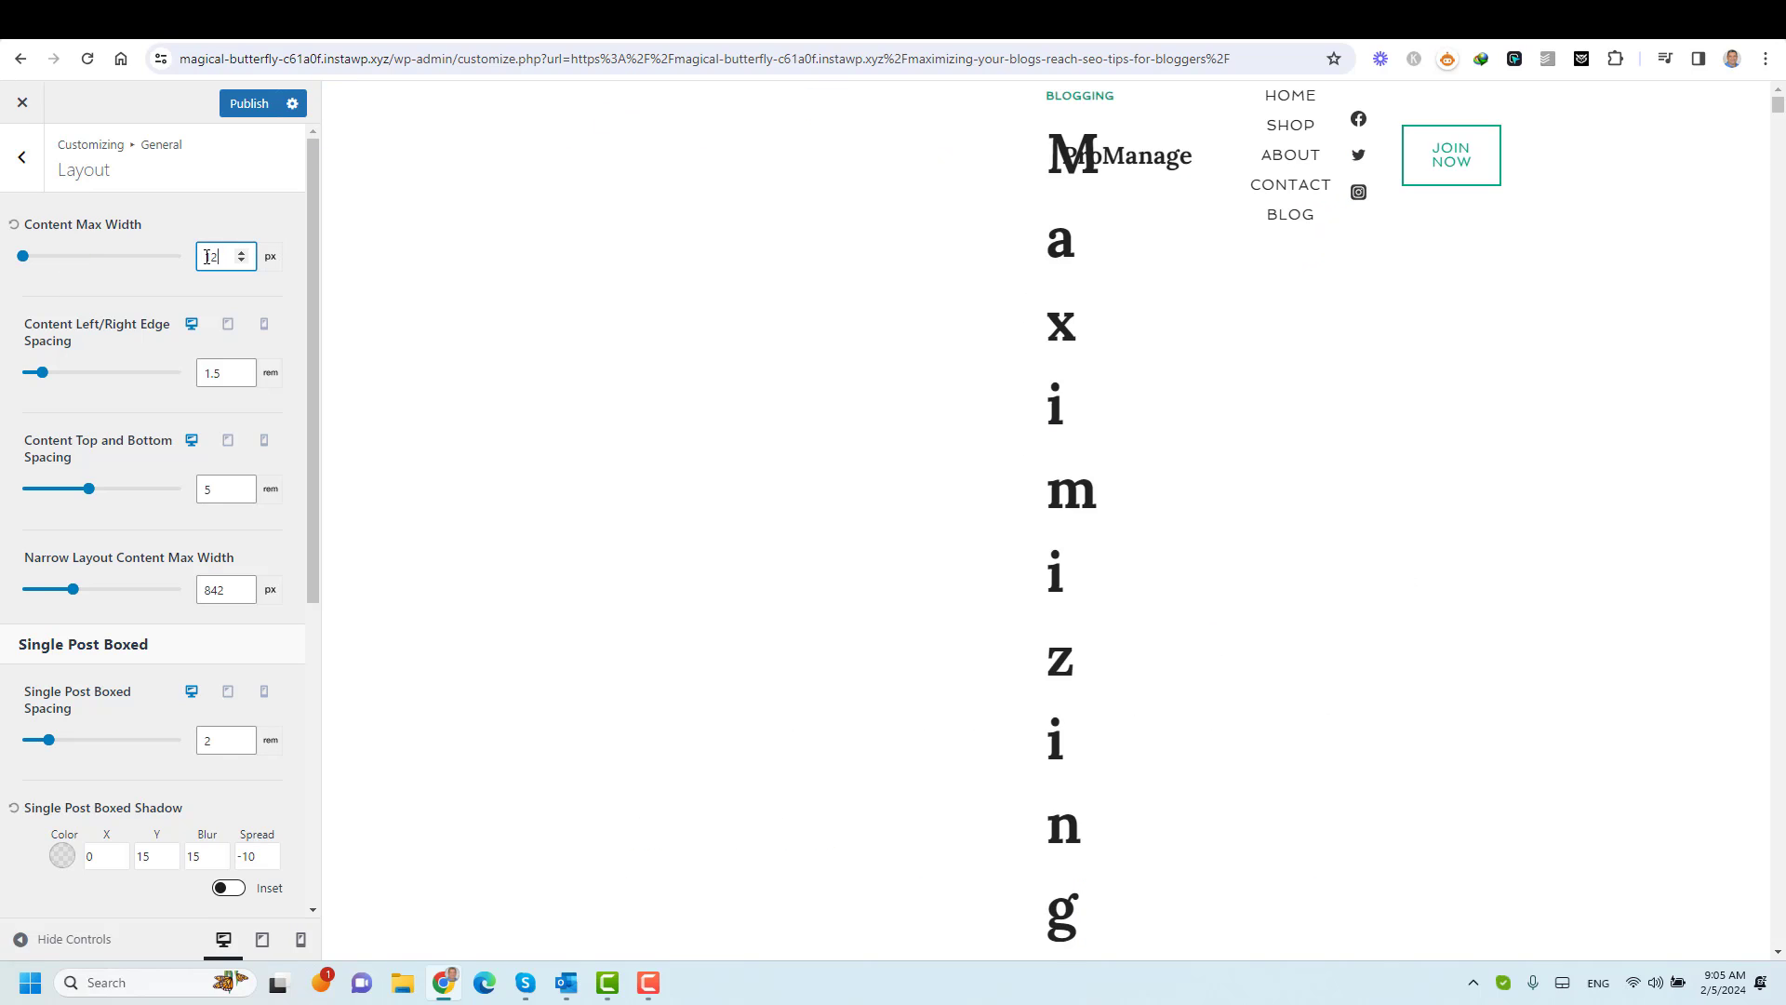
type("80")
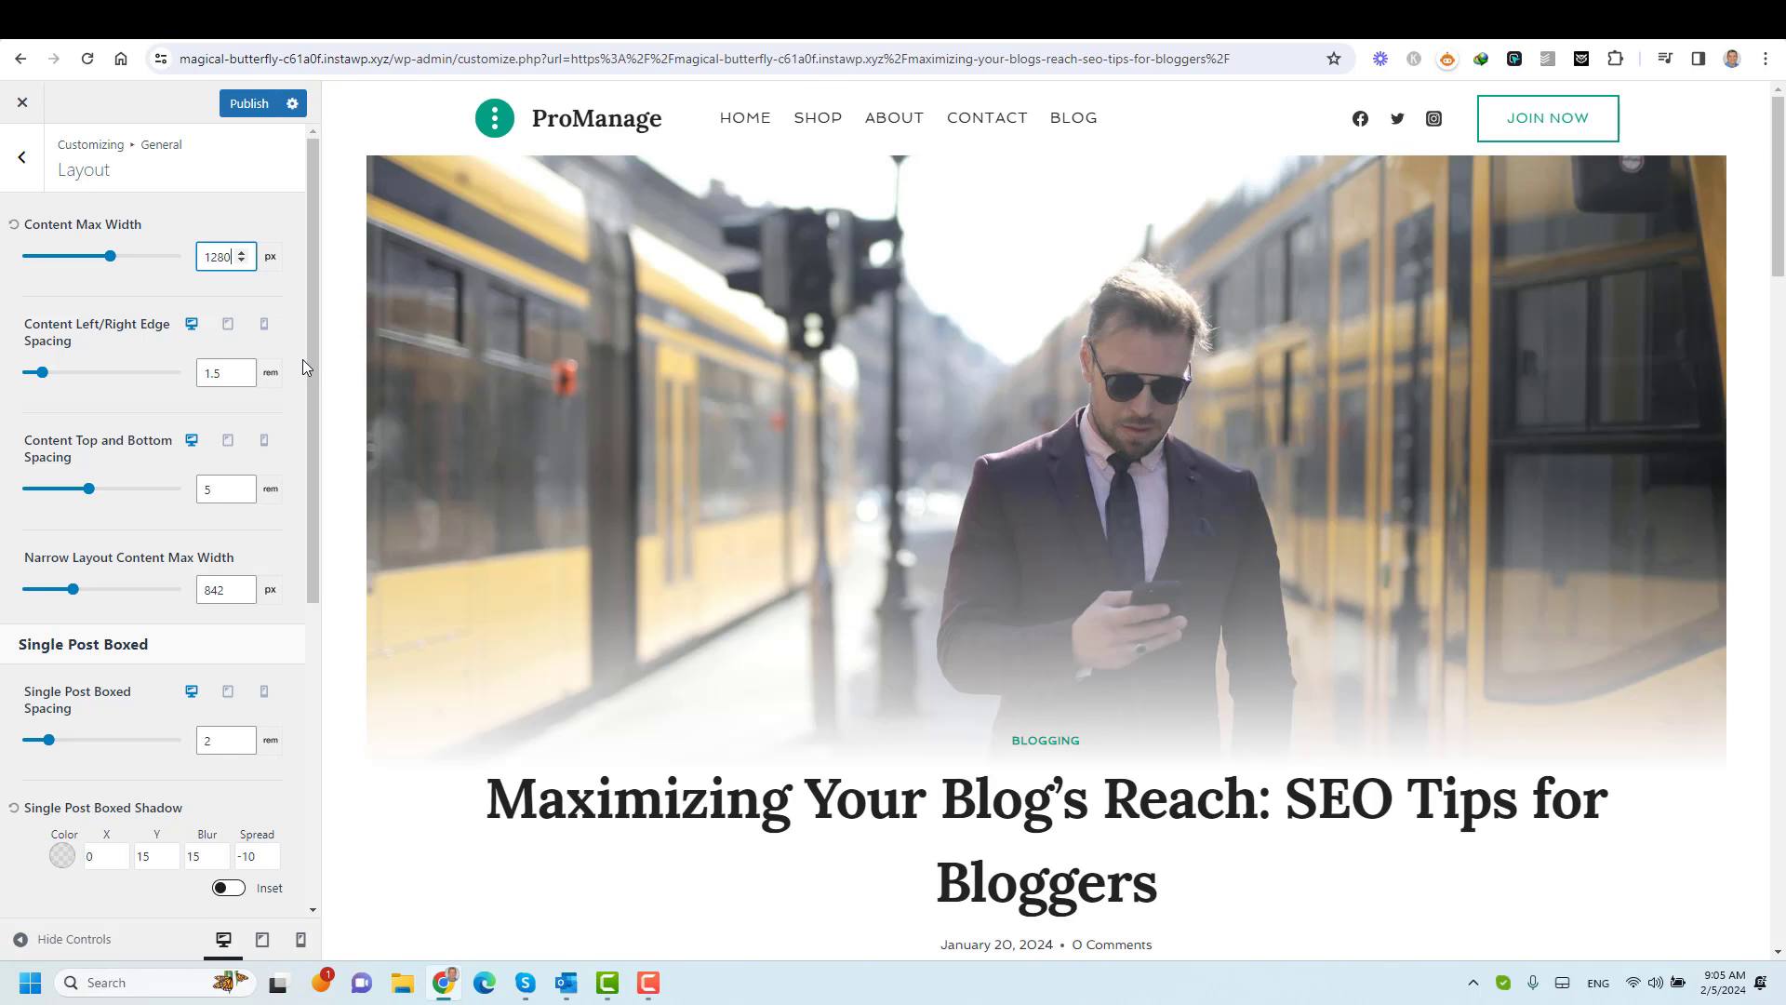
Set Narrow Layout Content Max Width to 850 px and return to the General list.
scroll(561, 547, "down", 6)
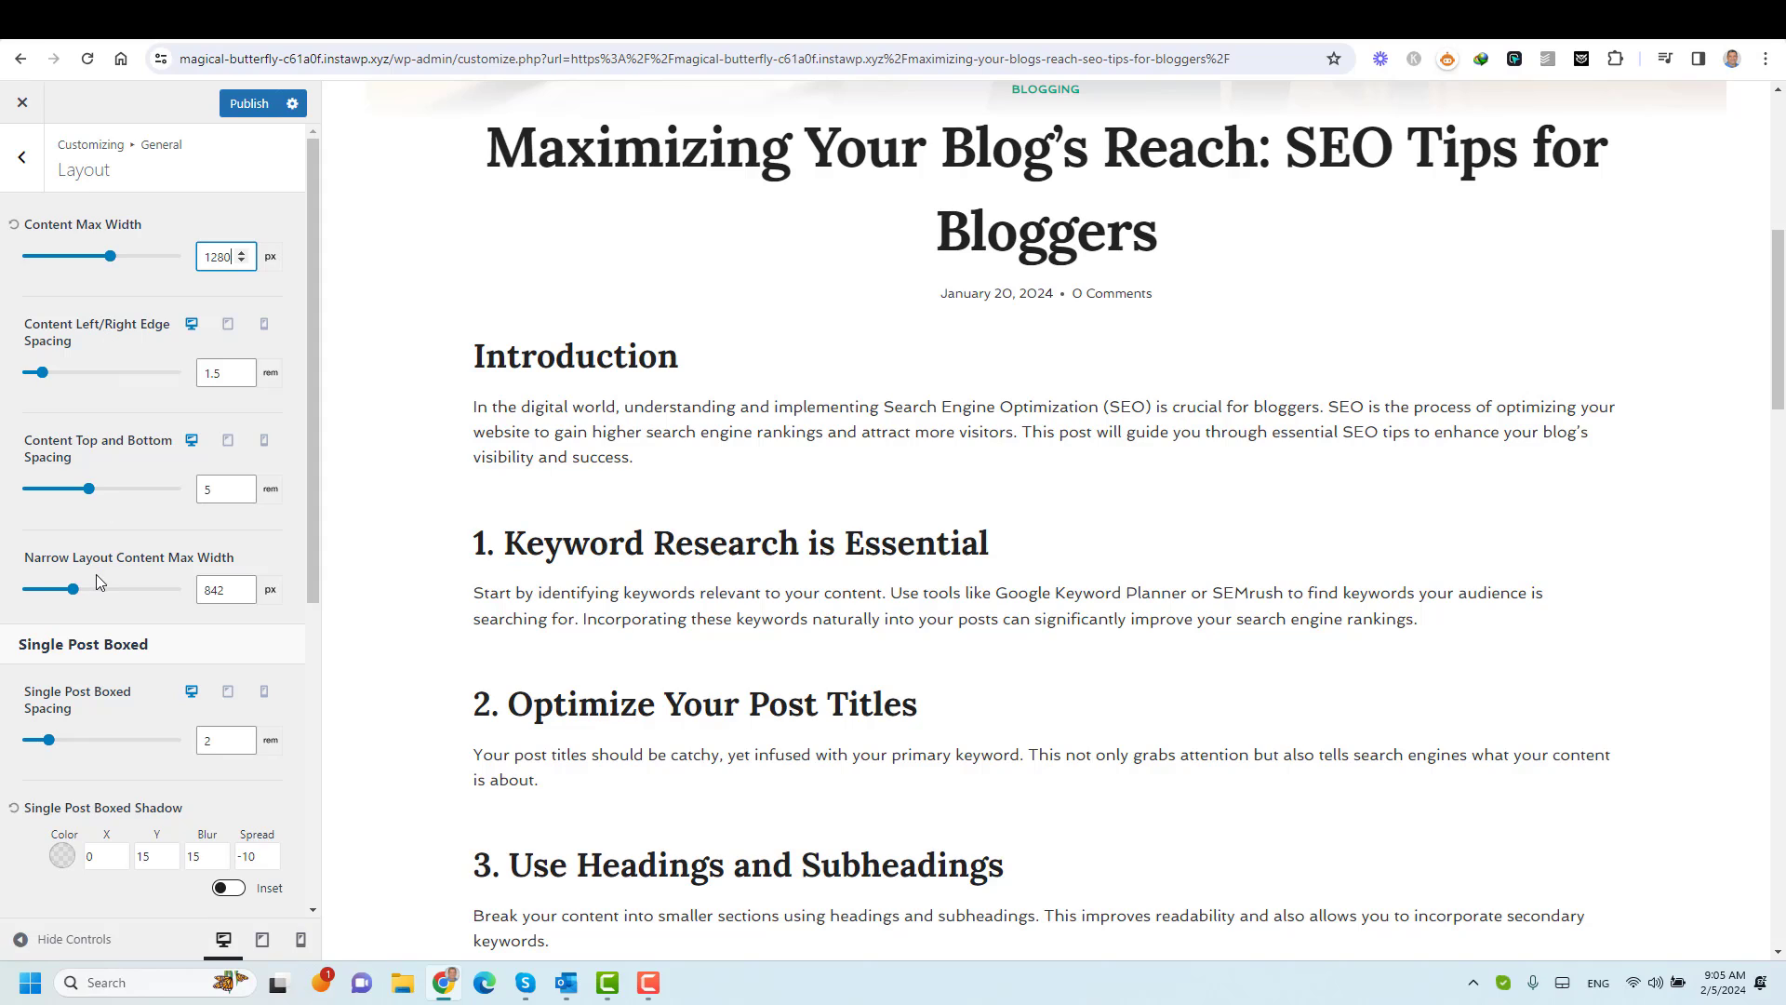
double_click(215, 588)
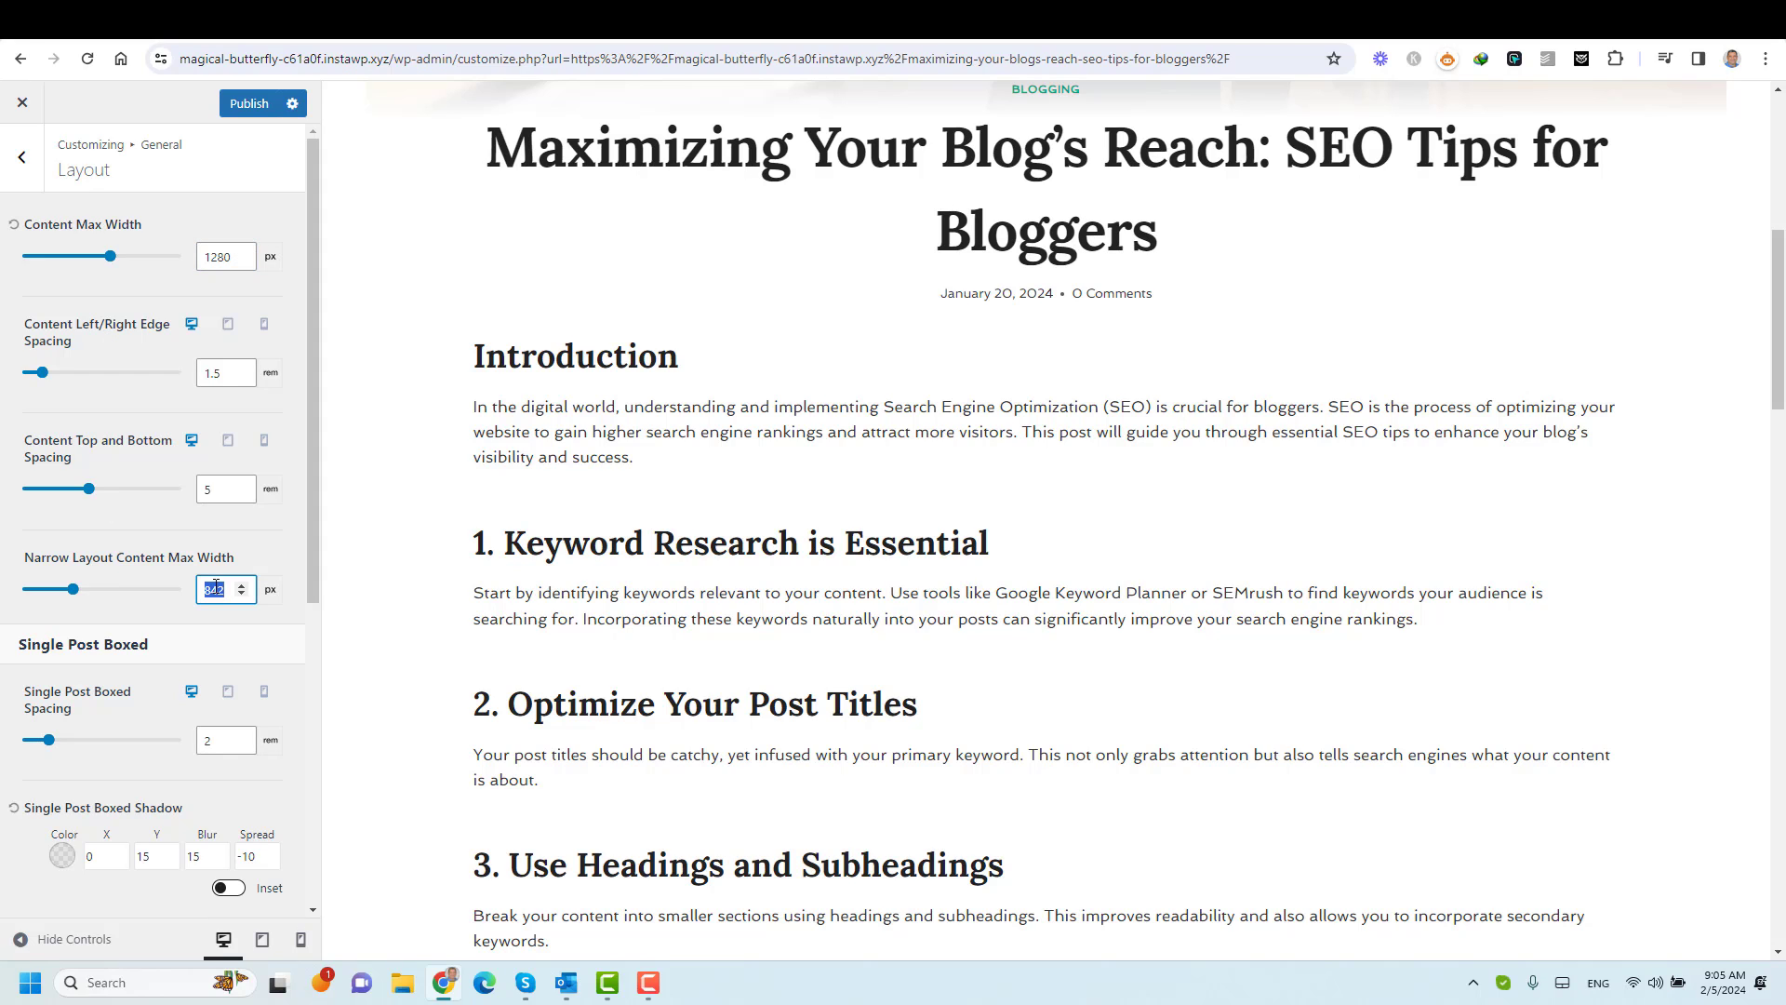
type("850")
left_click(25, 182)
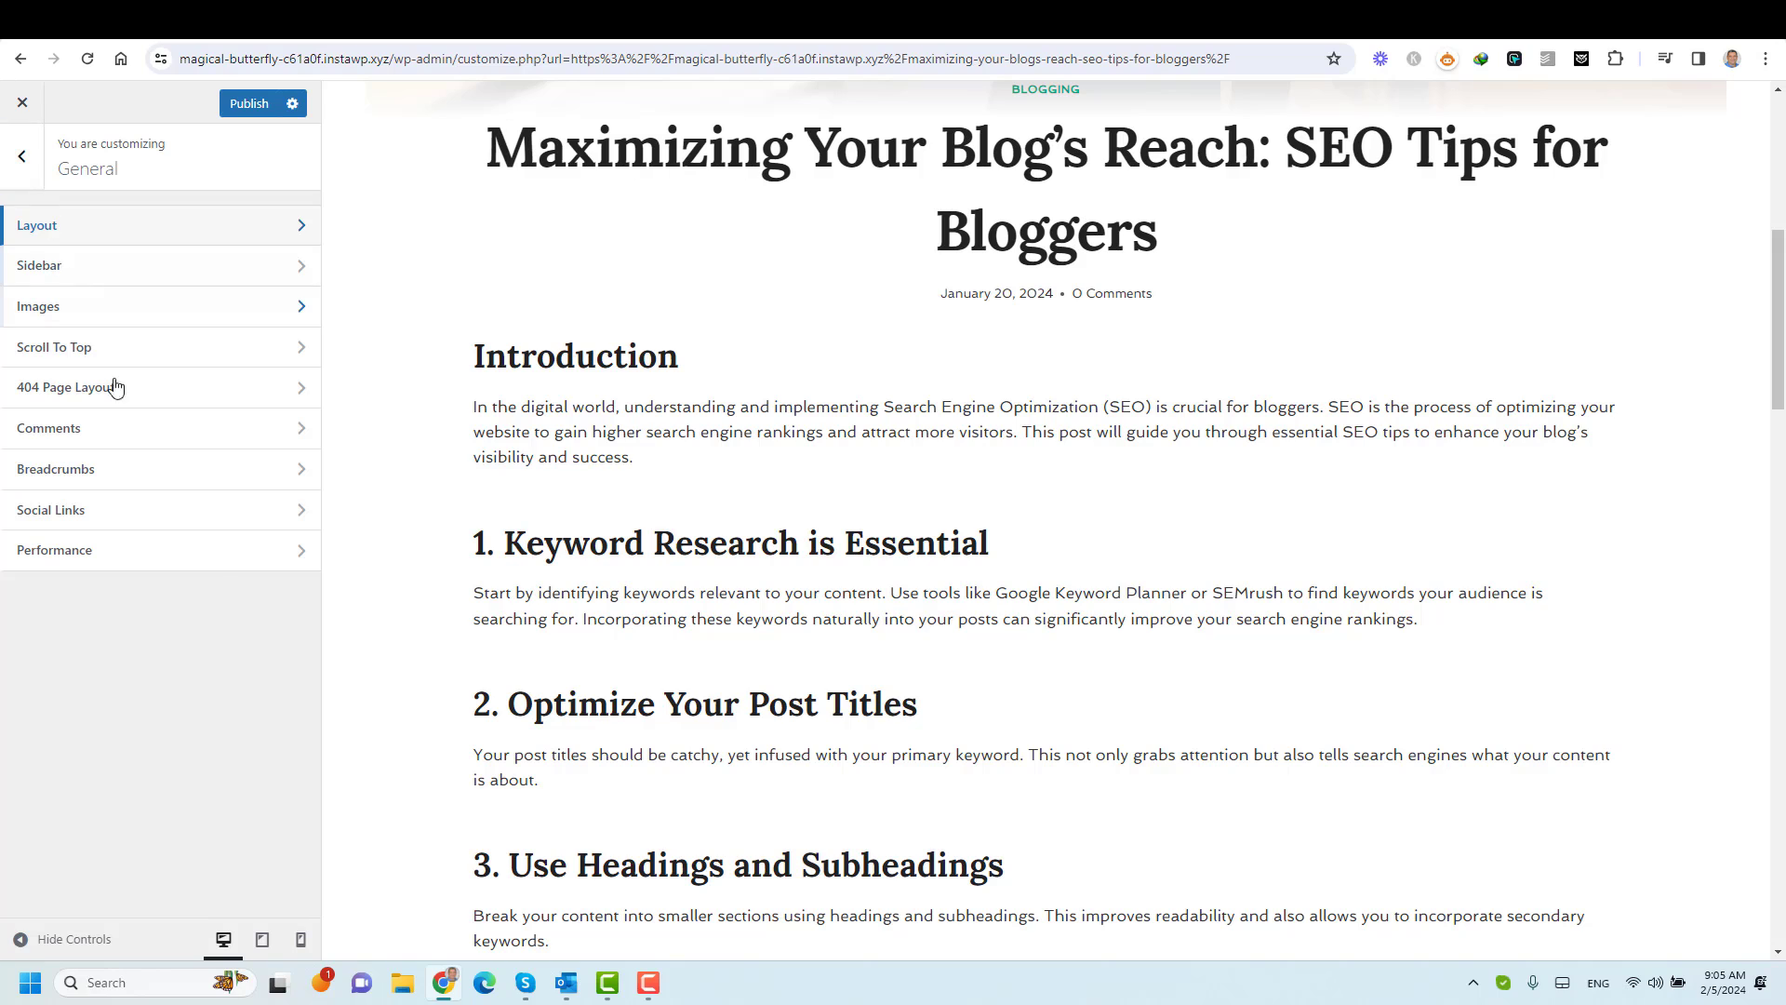
Choose the Narrow Default Post Layout under Posts/Pages Layout > Single Post Layout.
left_click(22, 160)
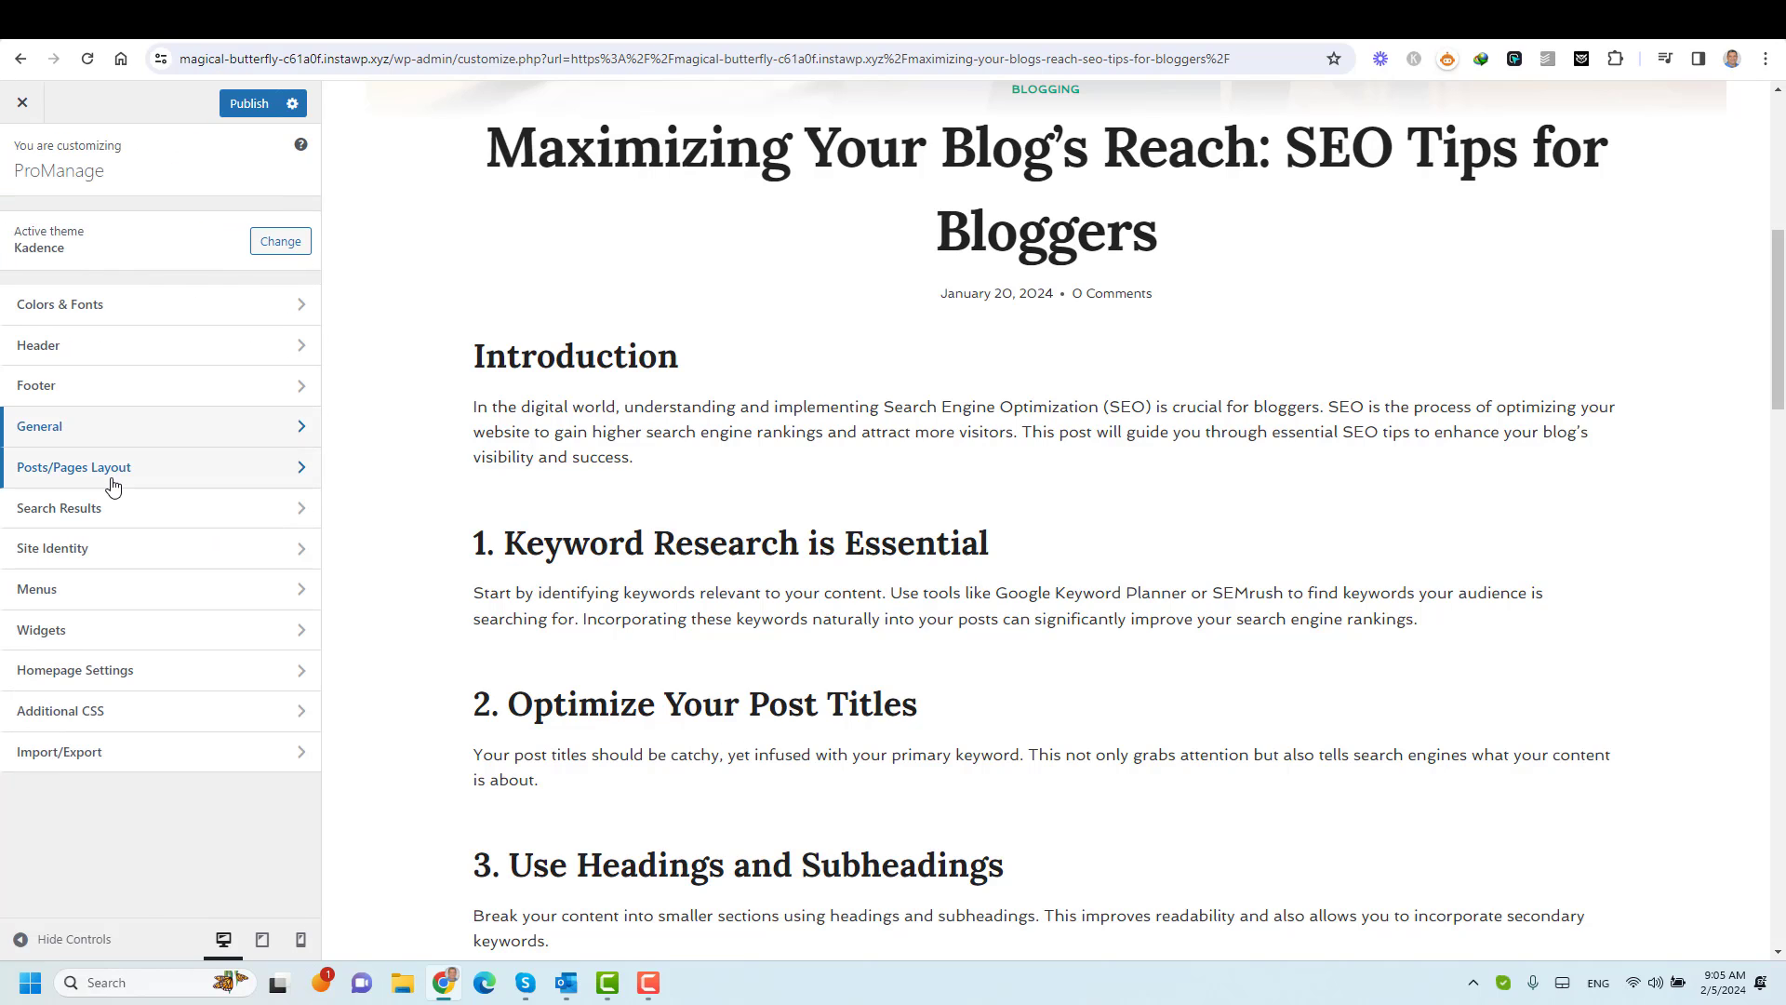
left_click(113, 484)
left_click(119, 283)
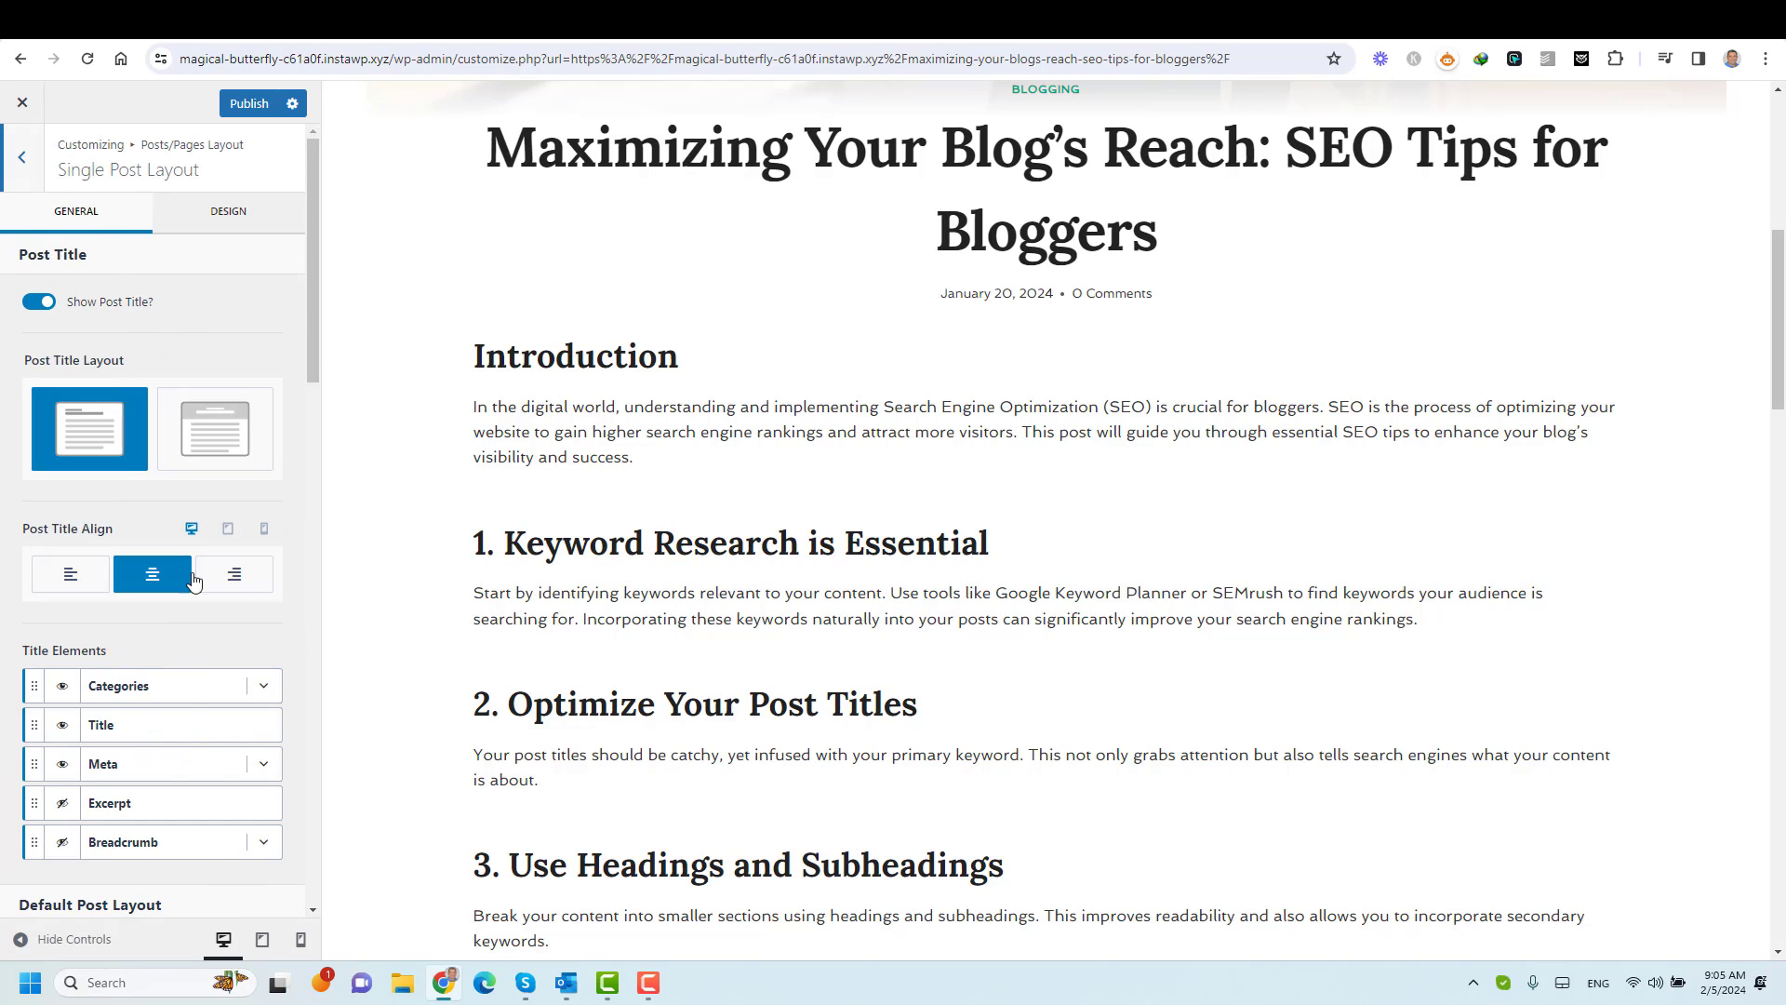
scroll(192, 581, "down", 5)
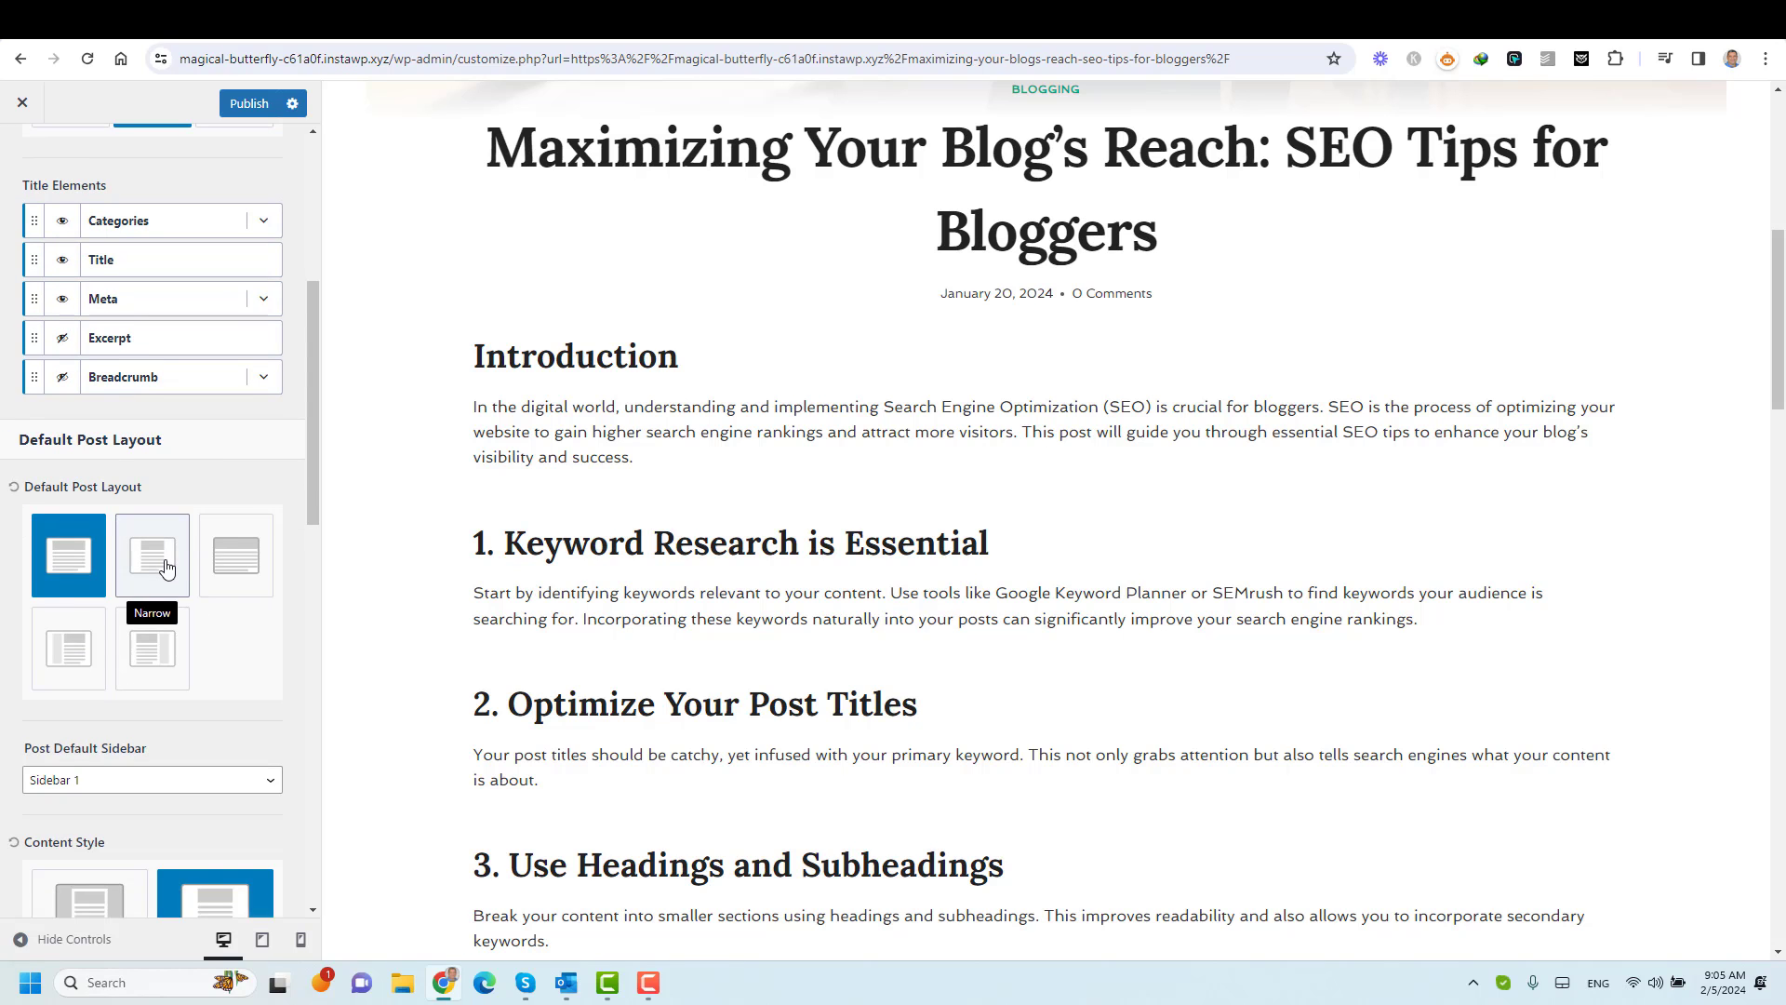
left_click(166, 567)
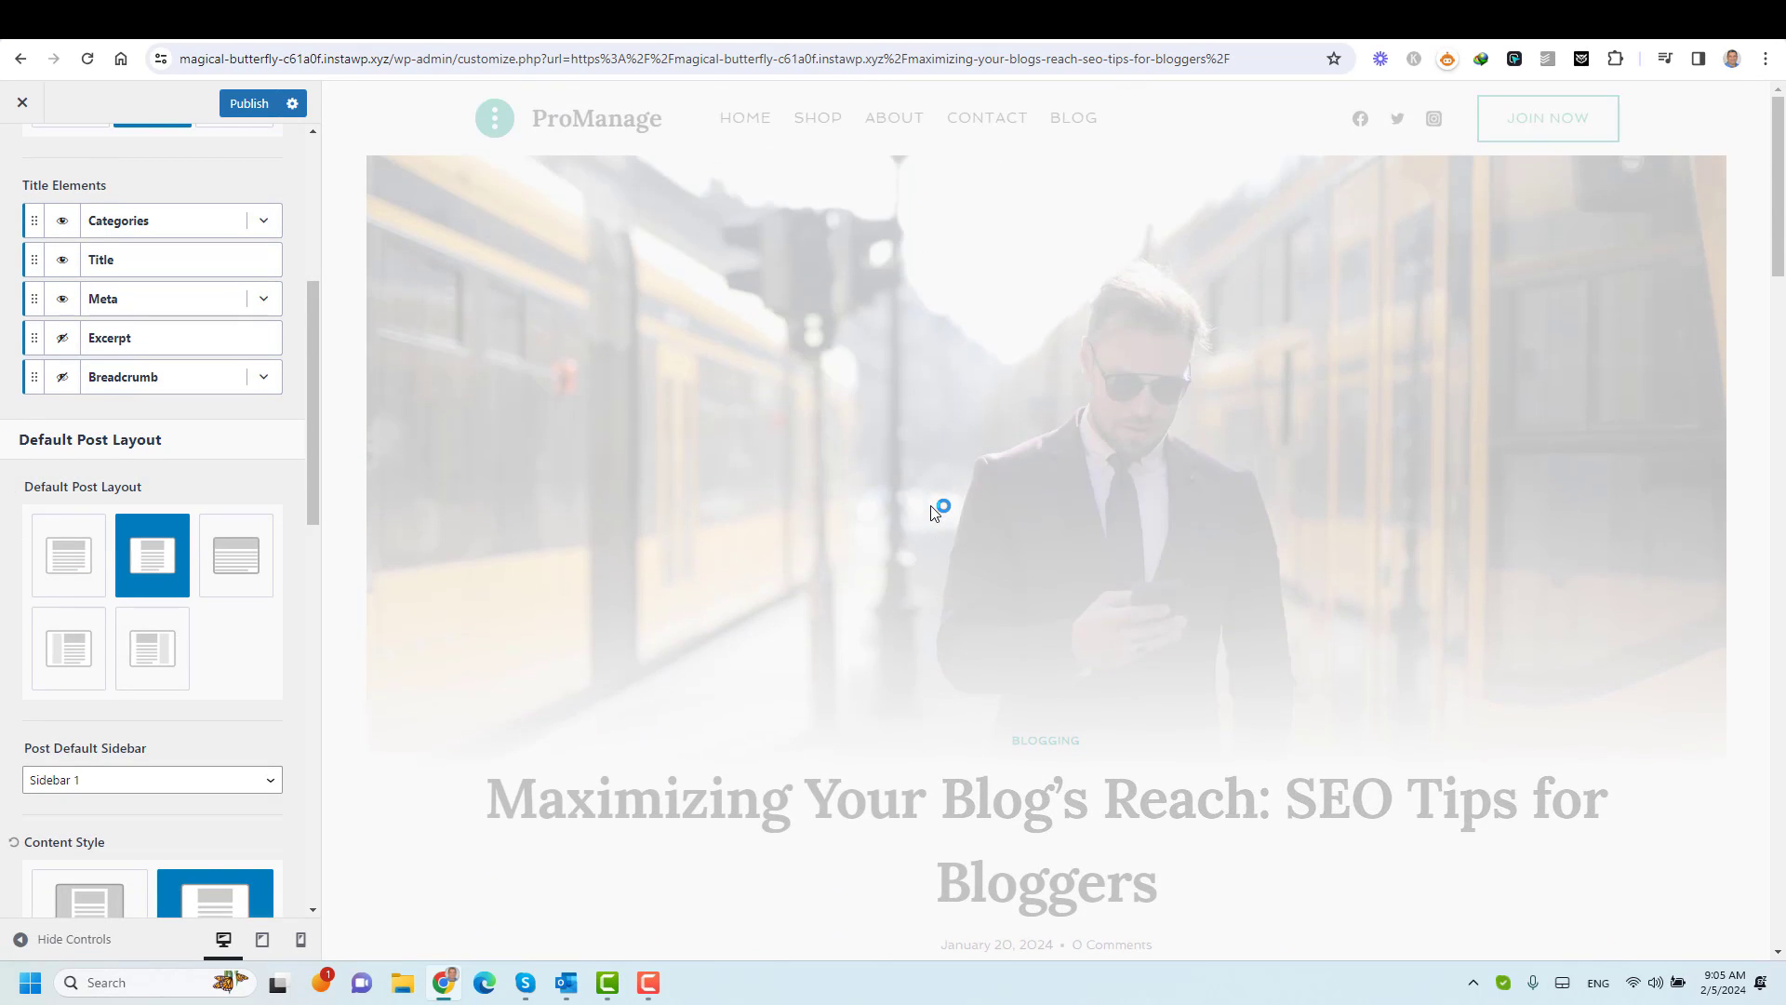
scroll(933, 511, "down", 2)
scroll(933, 511, "up", 5)
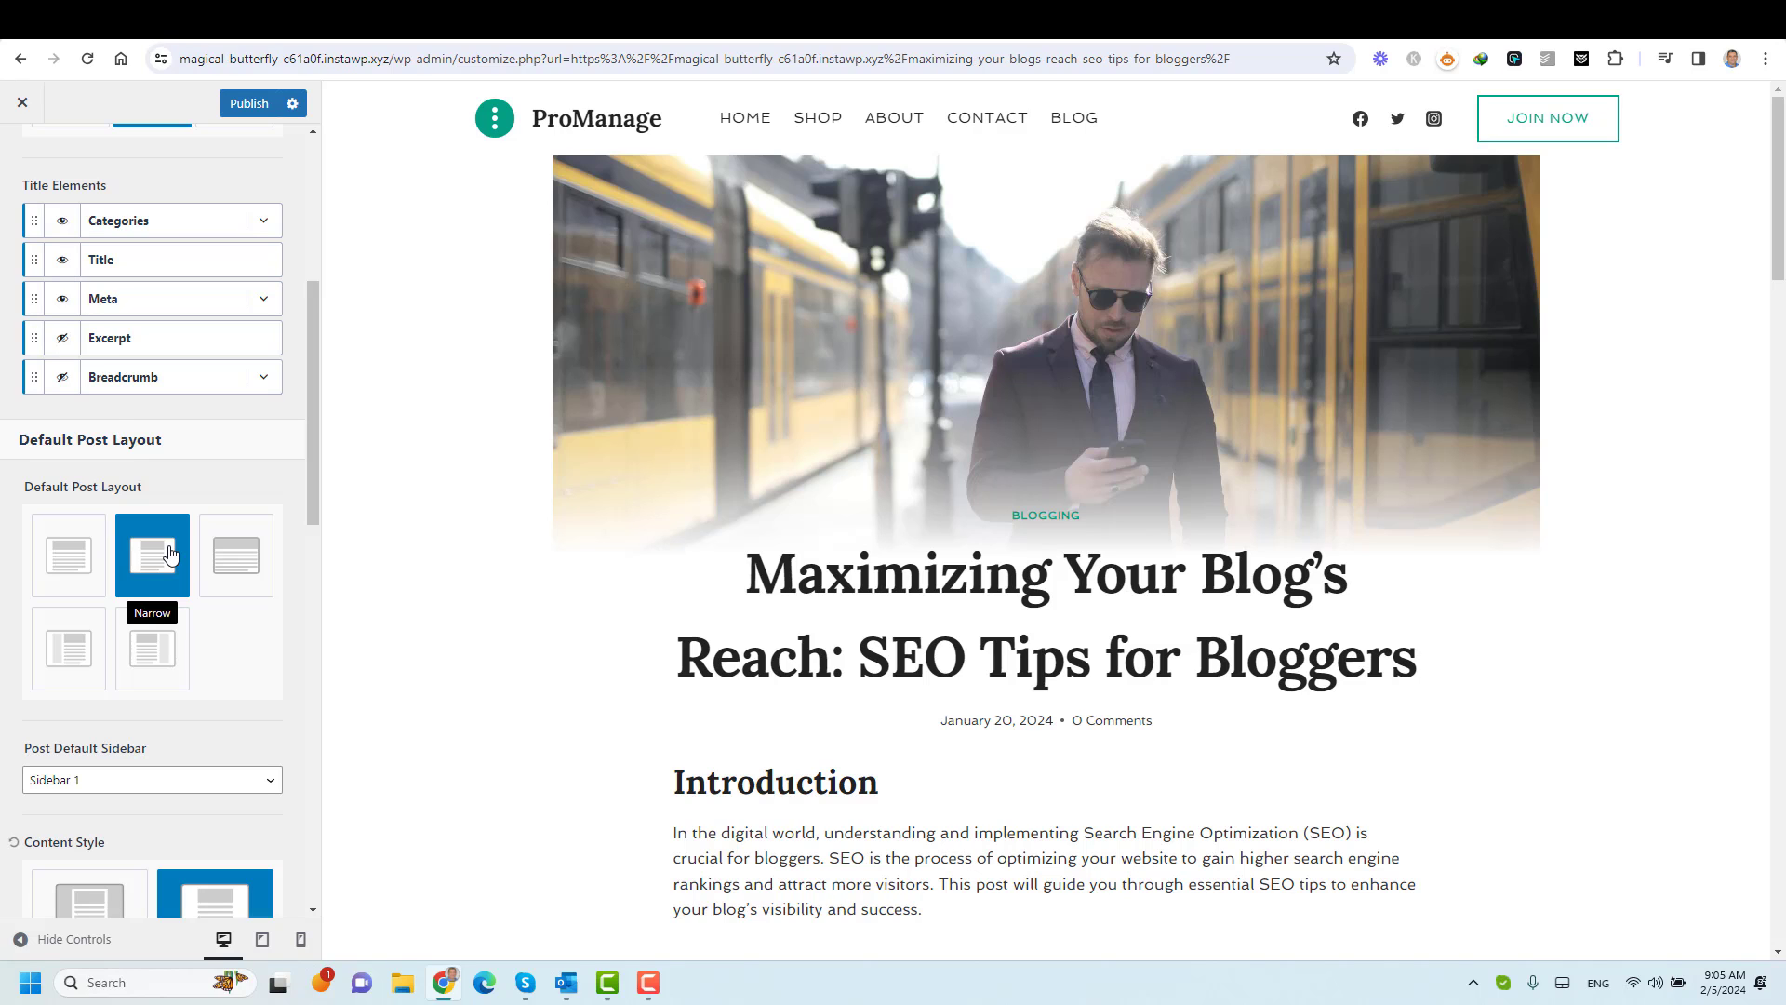
Set the single post Content Style to Boxed.
scroll(542, 689, "down", 5)
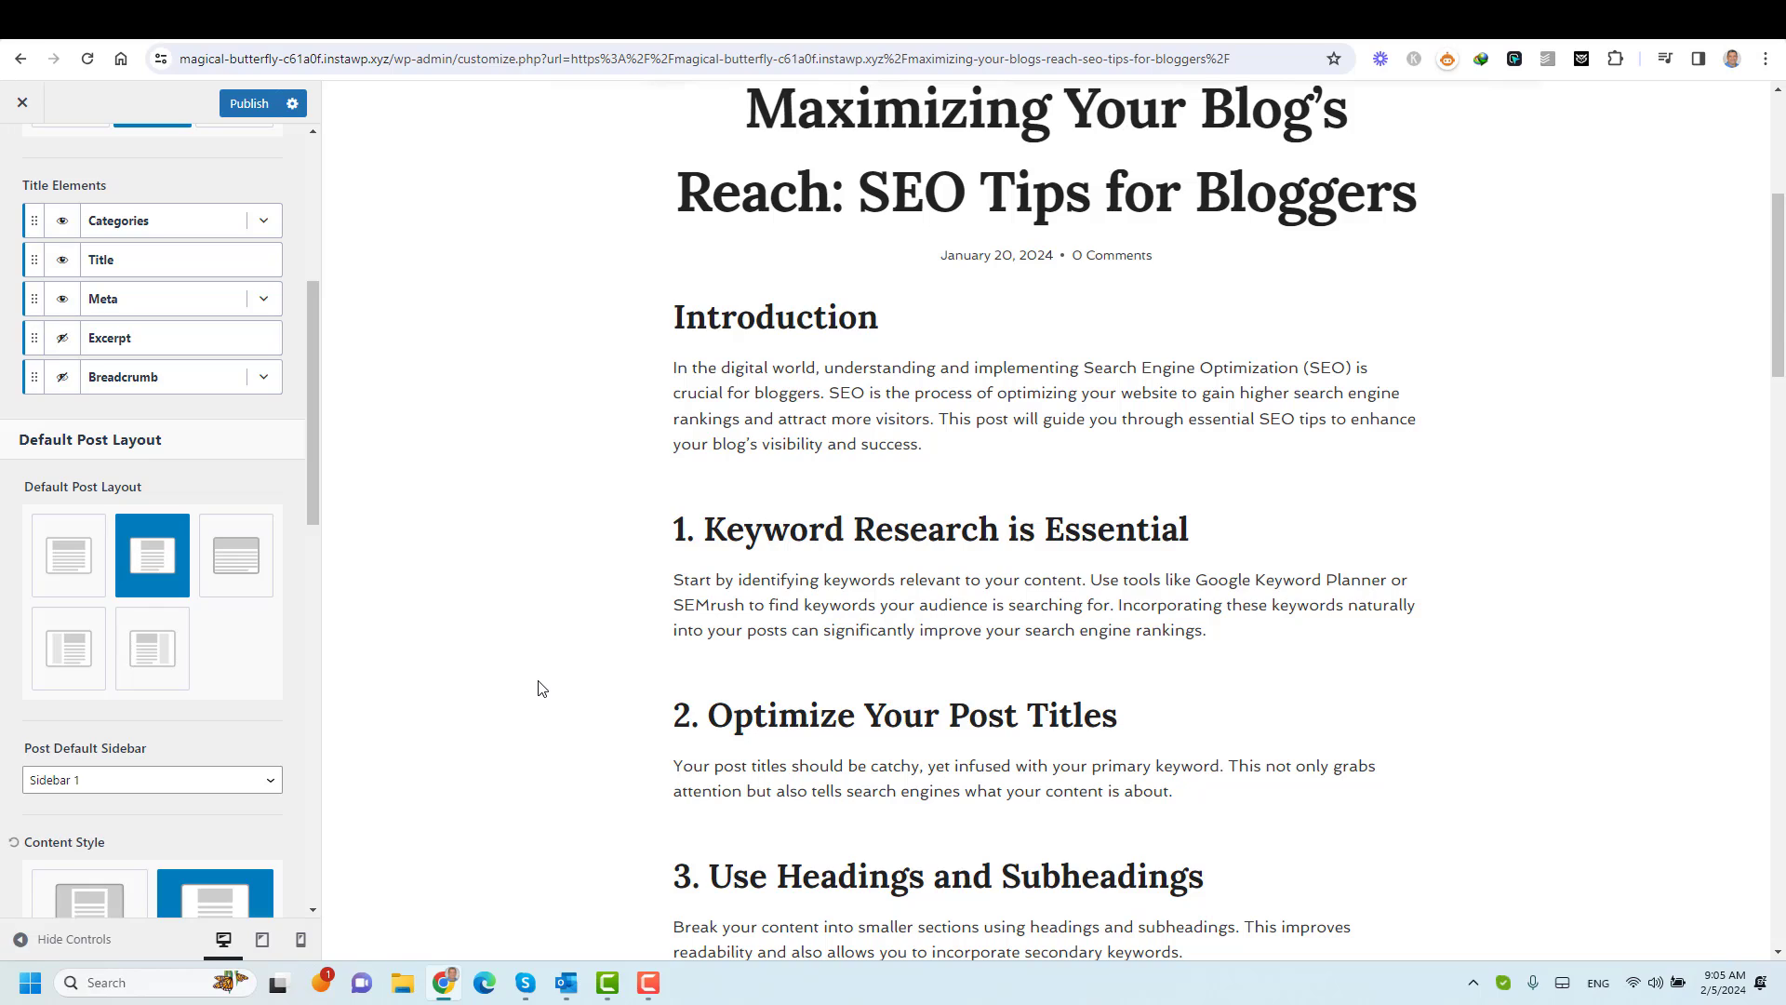
scroll(284, 632, "down", 4)
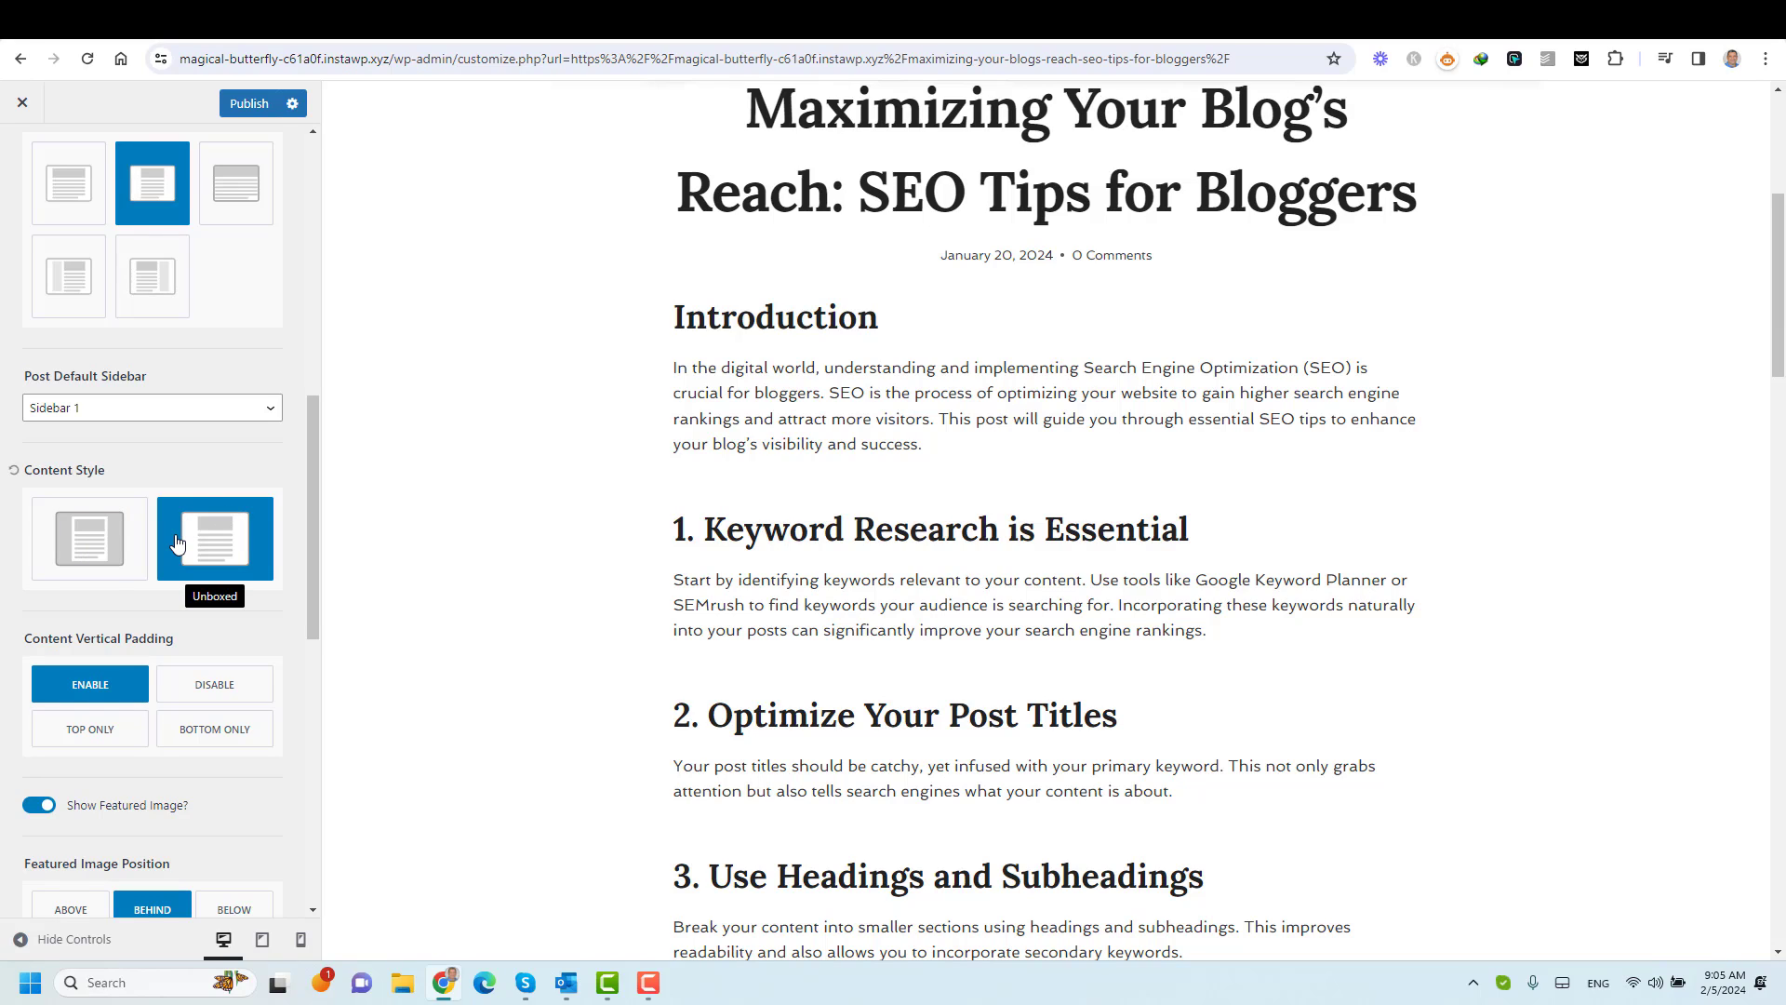
left_click(107, 543)
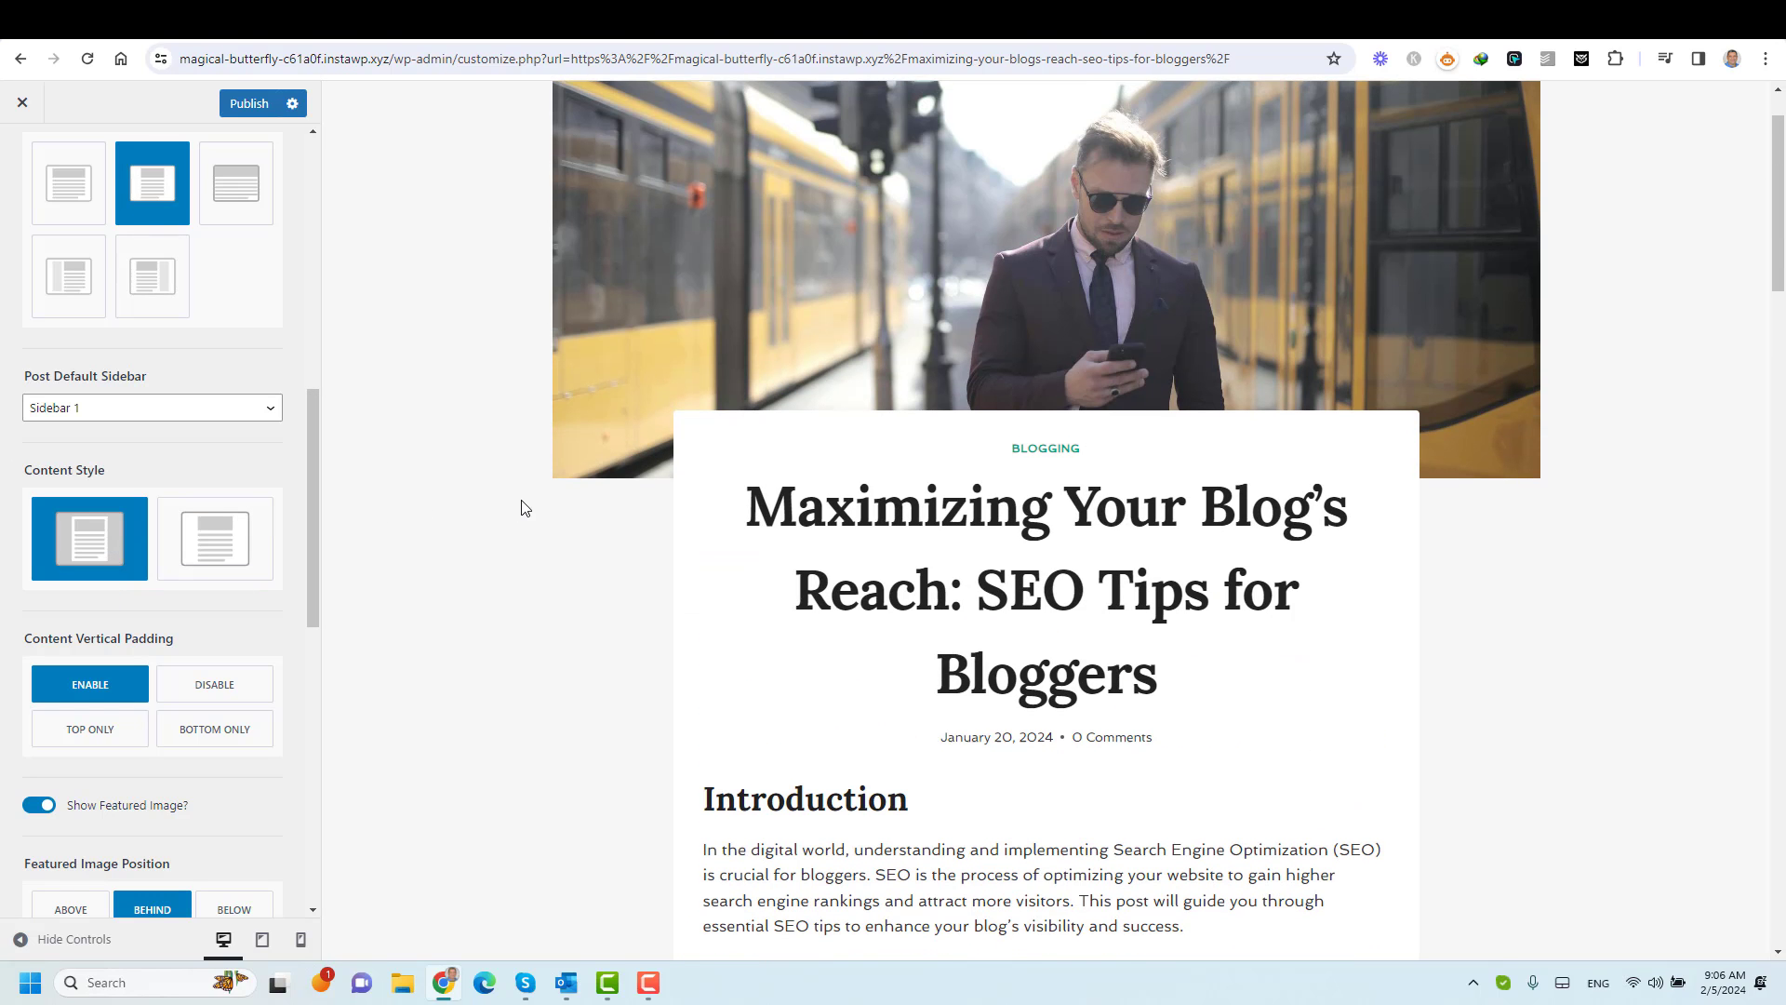
scroll(857, 359, "down", 6)
scroll(872, 386, "up", 4)
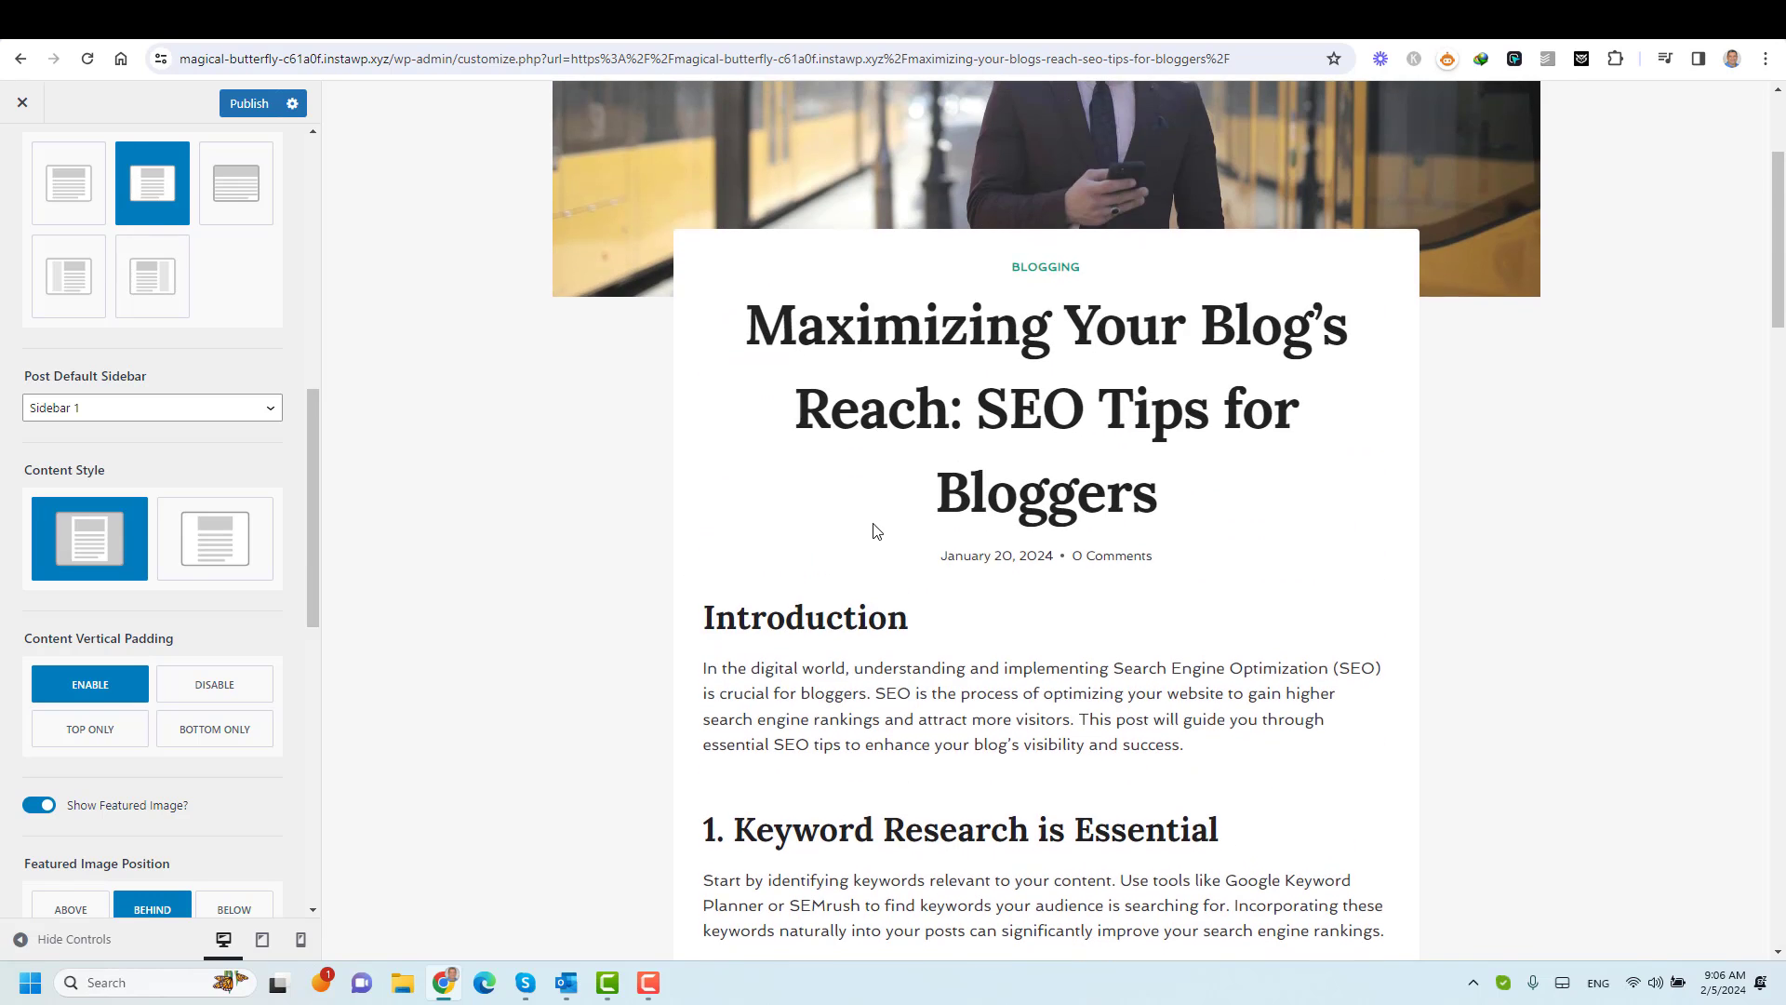
scroll(875, 531, "up", 3)
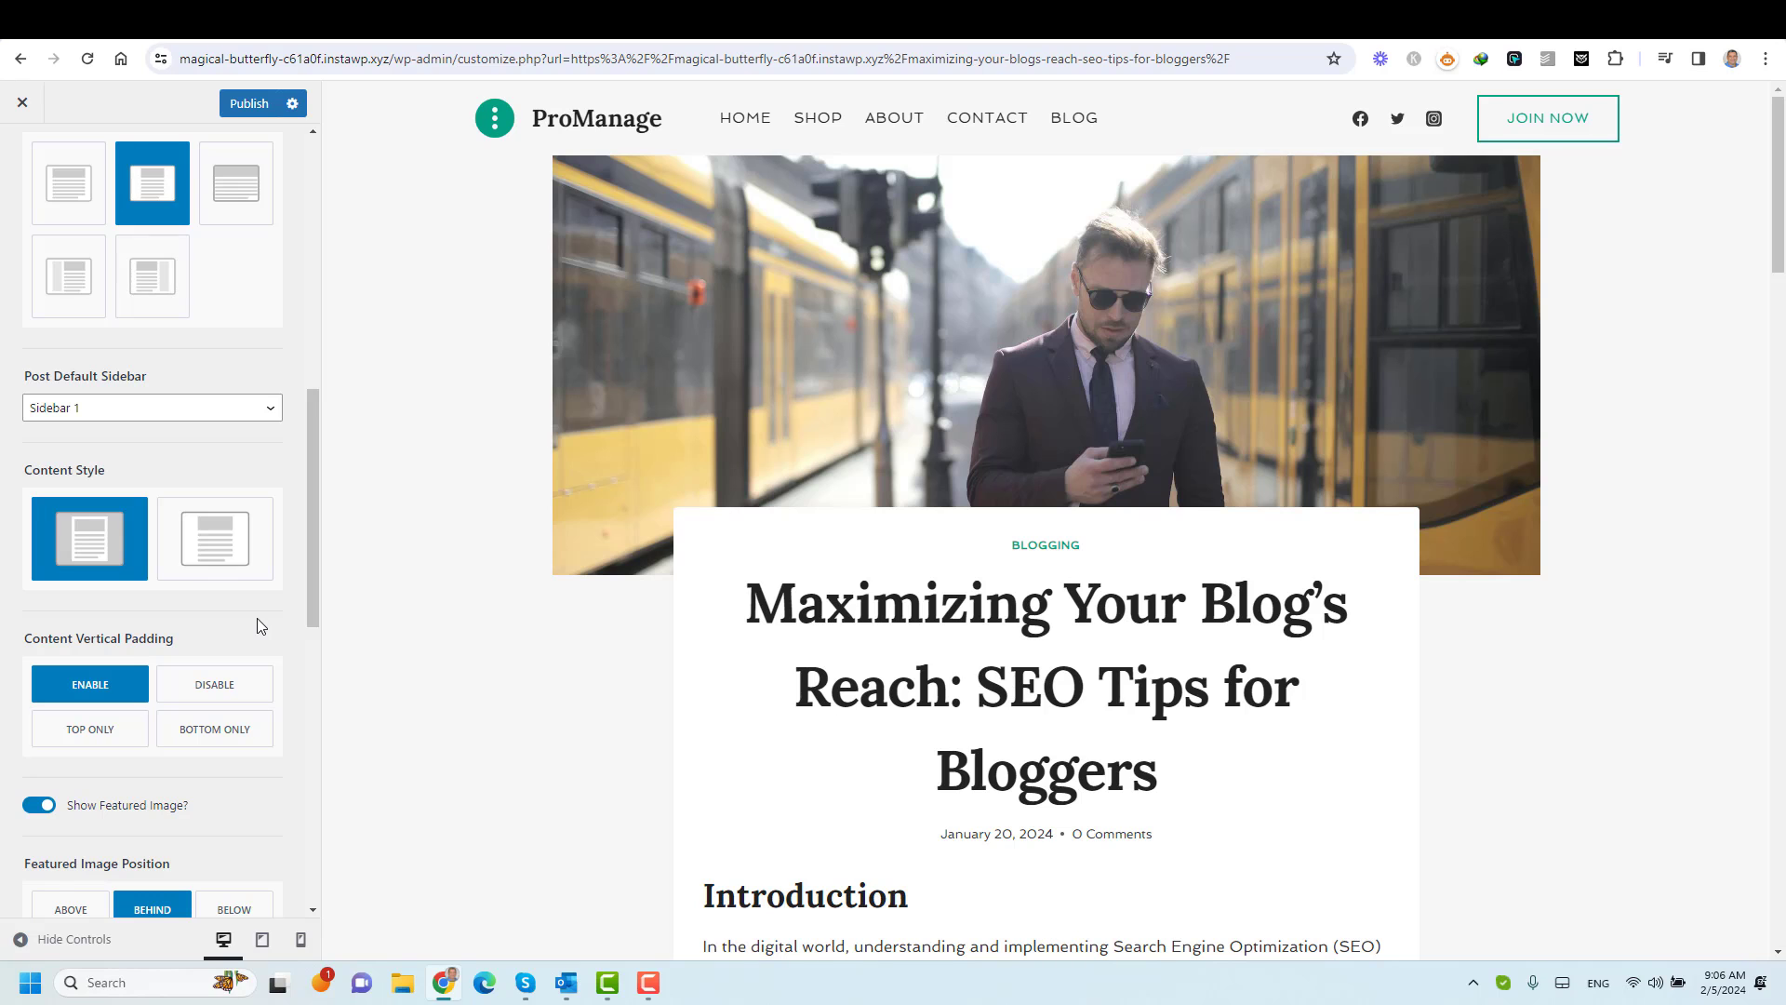
scroll(277, 604, "up", 8)
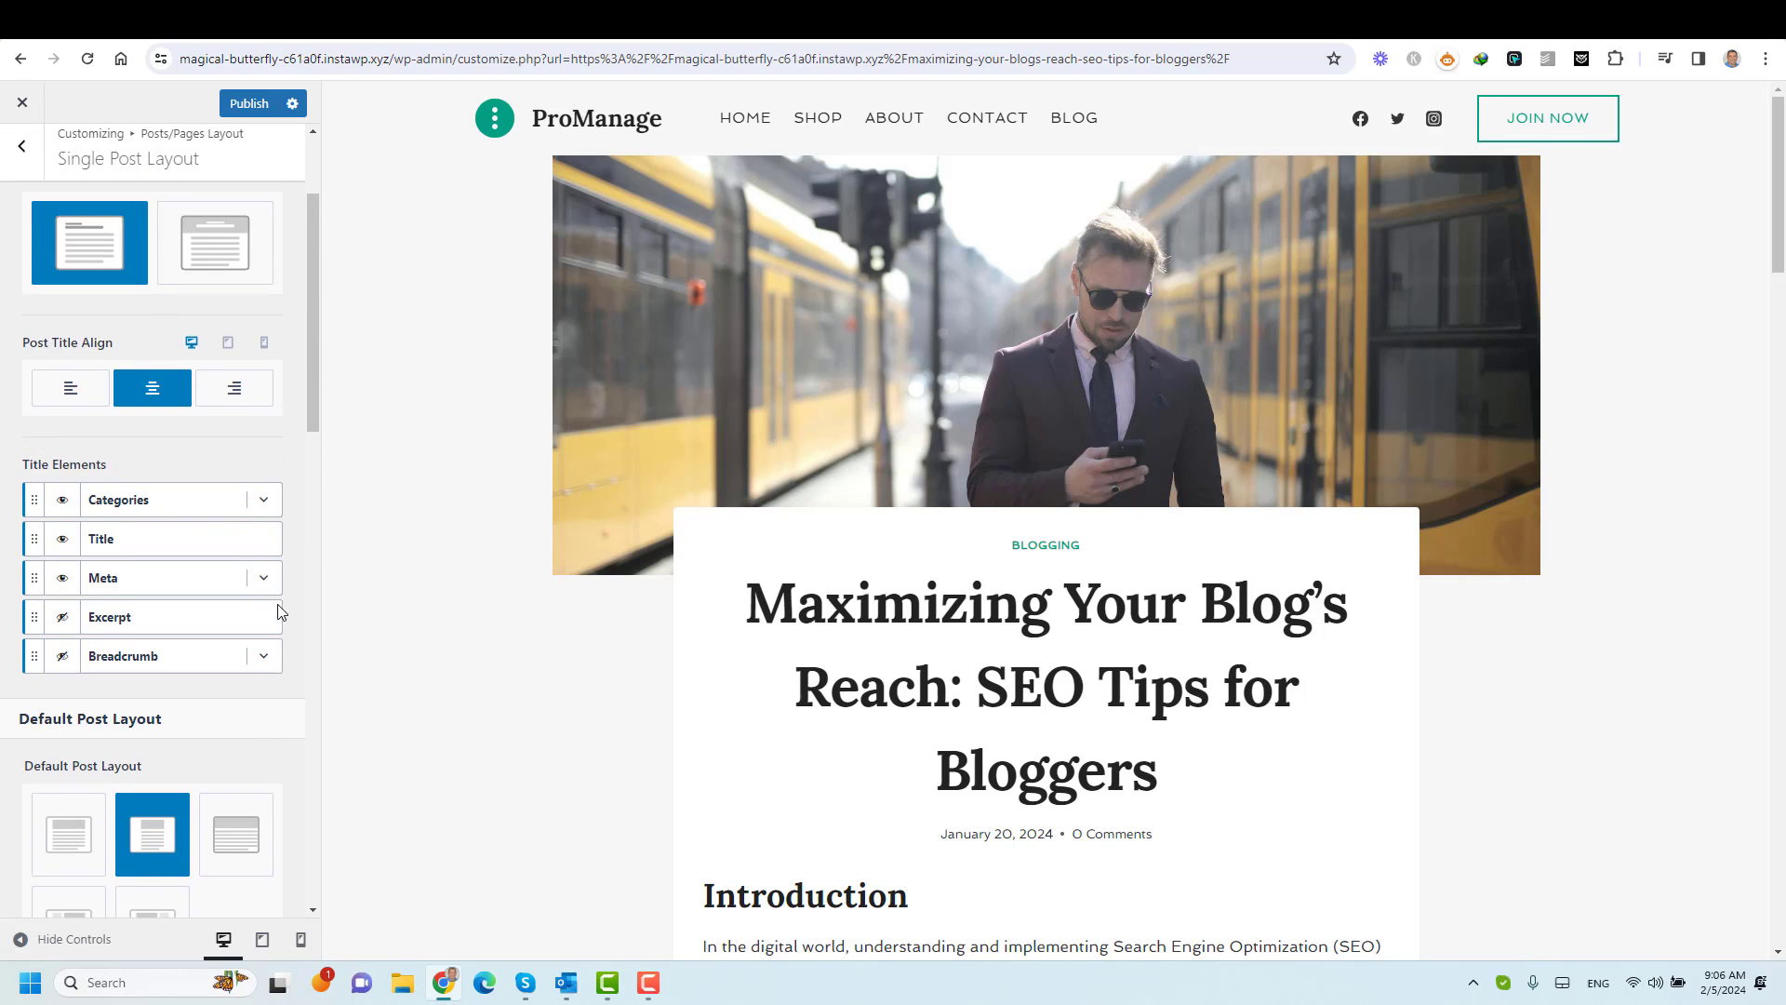
Try the above-image Post Title Layout, then pick the normal layout placing the title inside the content box.
left_click(216, 433)
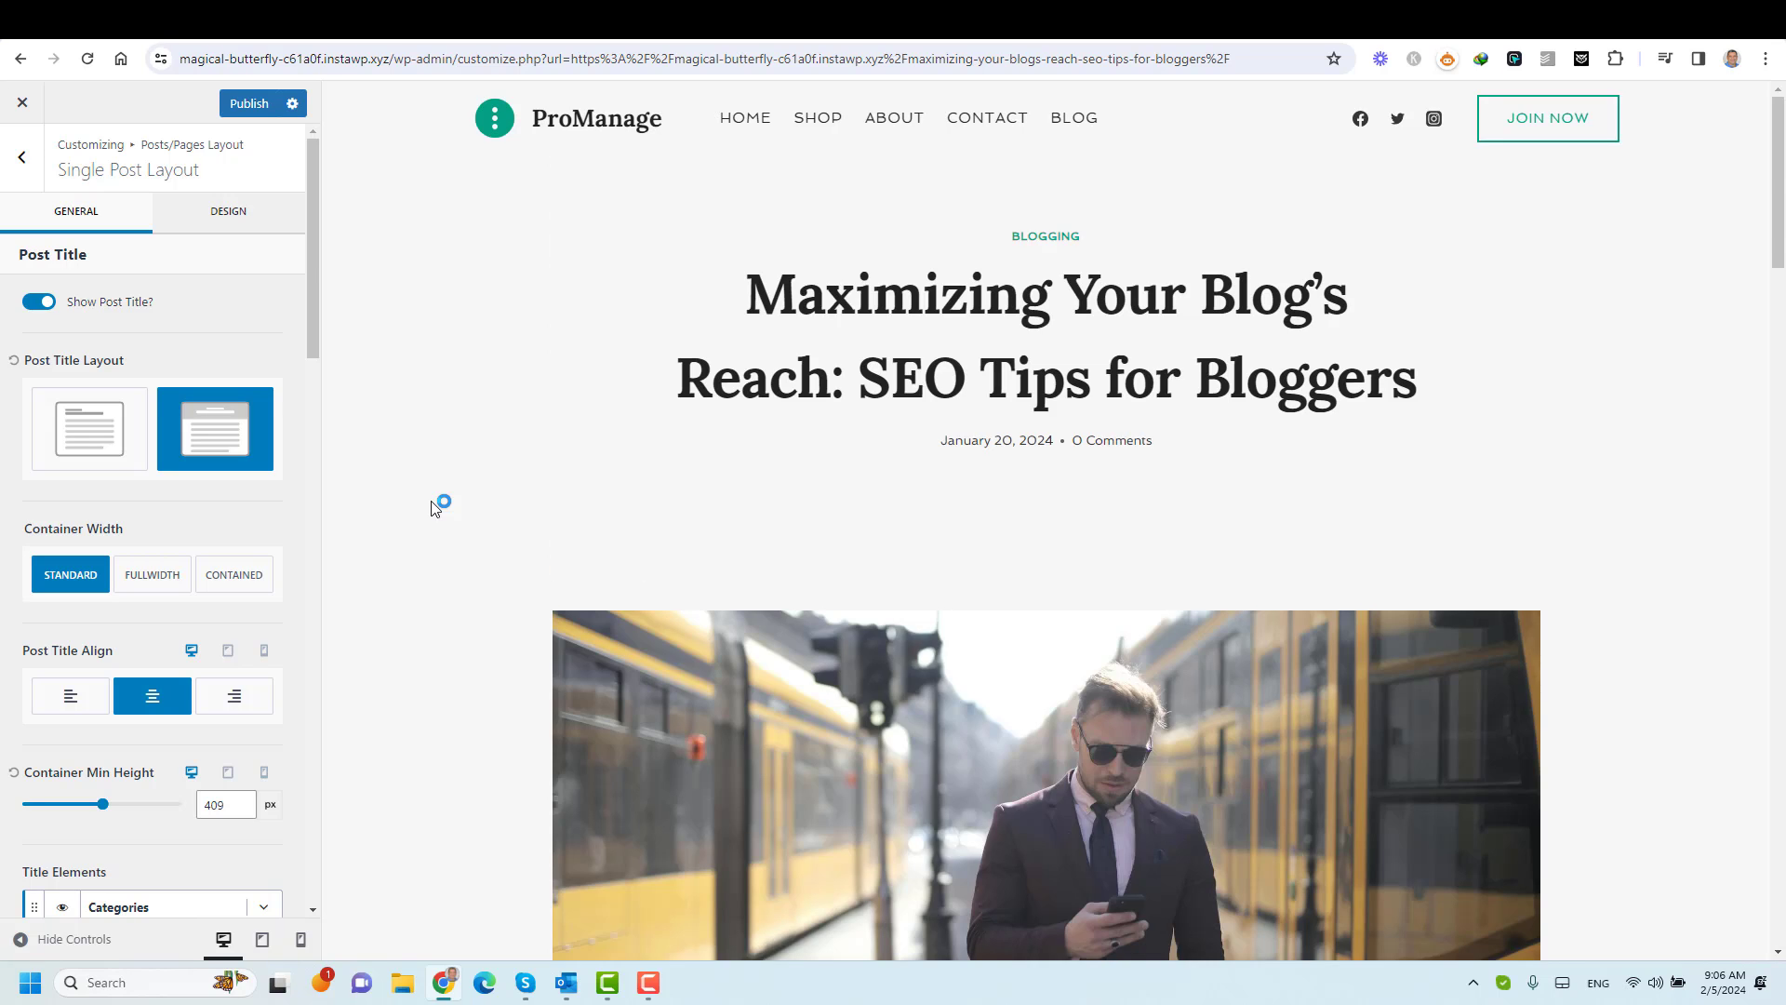
scroll(435, 507, "down", 8)
scroll(435, 507, "up", 5)
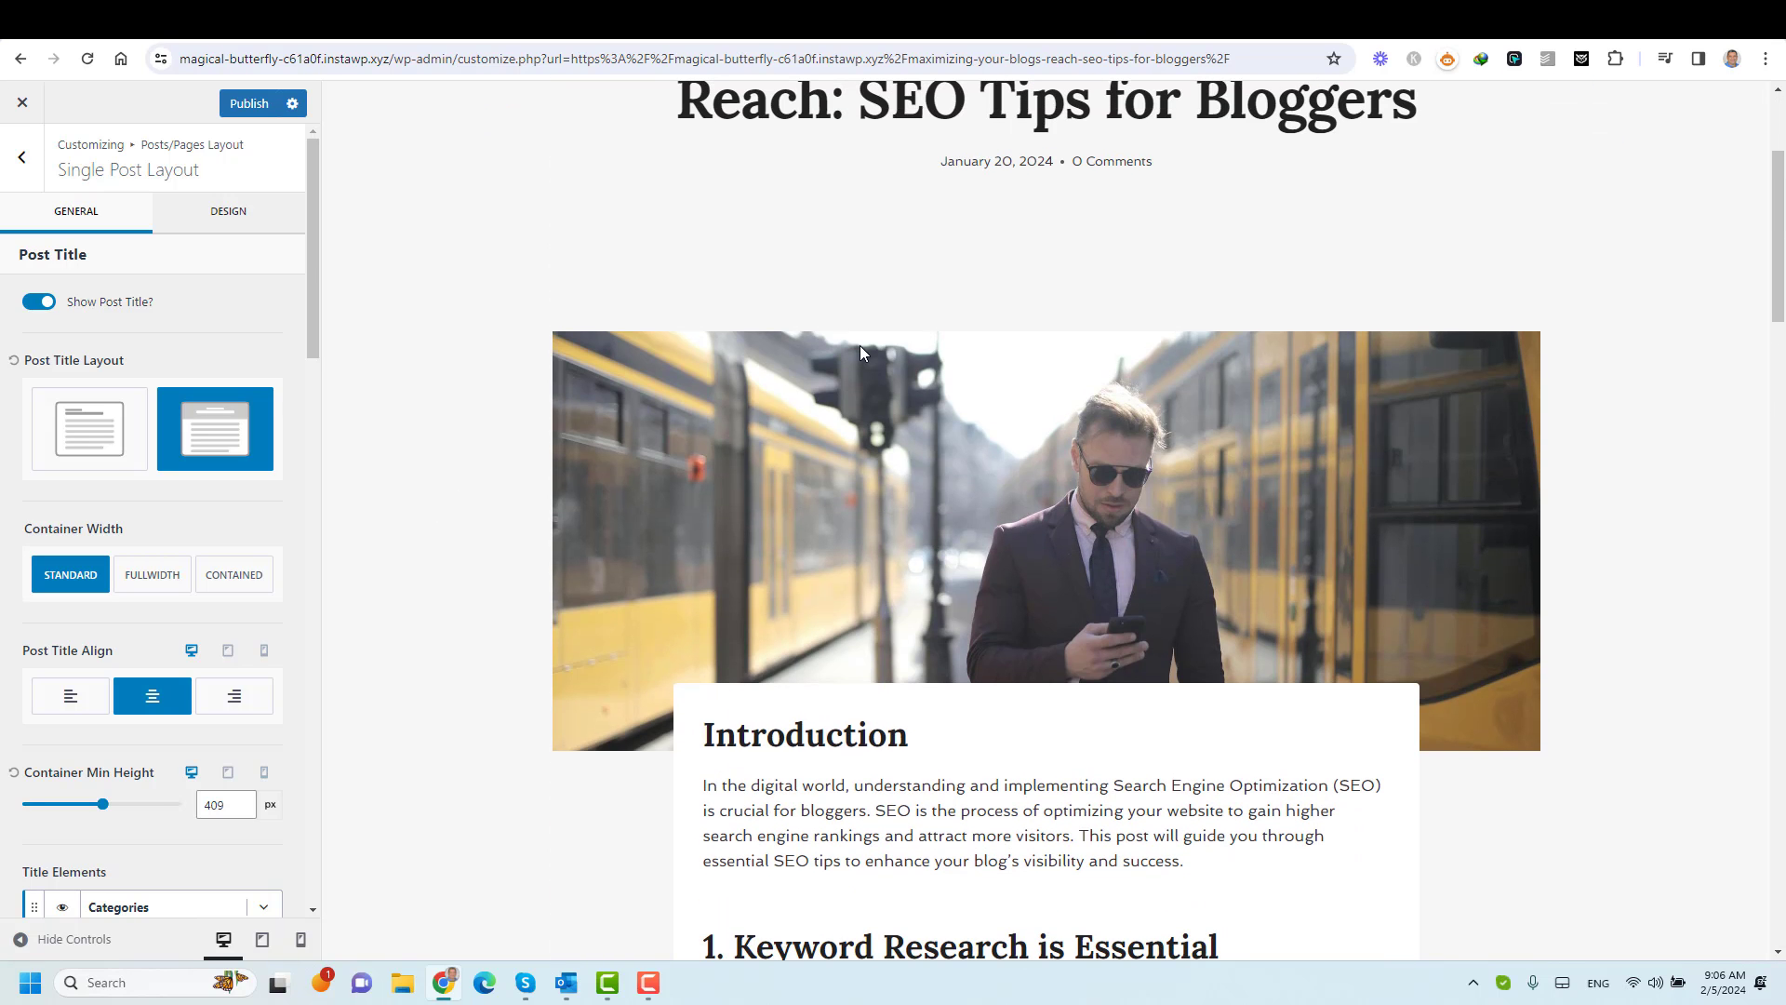
scroll(859, 345, "up", 2)
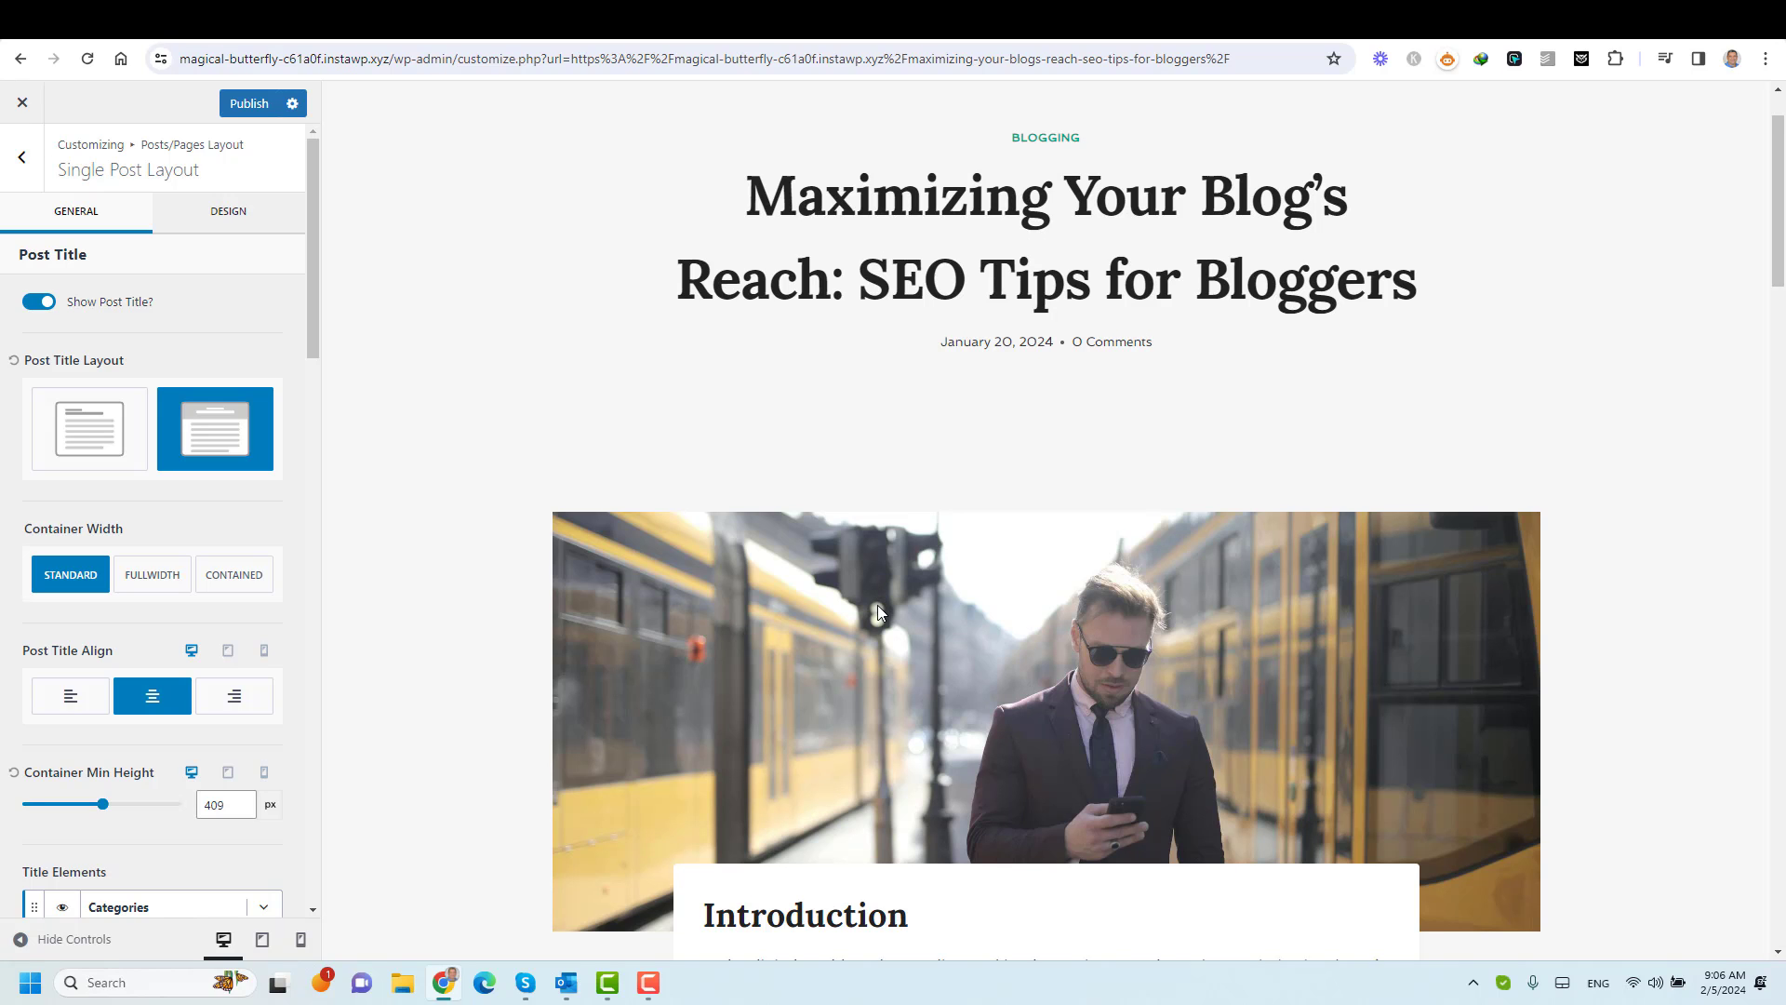
scroll(878, 605, "down", 5)
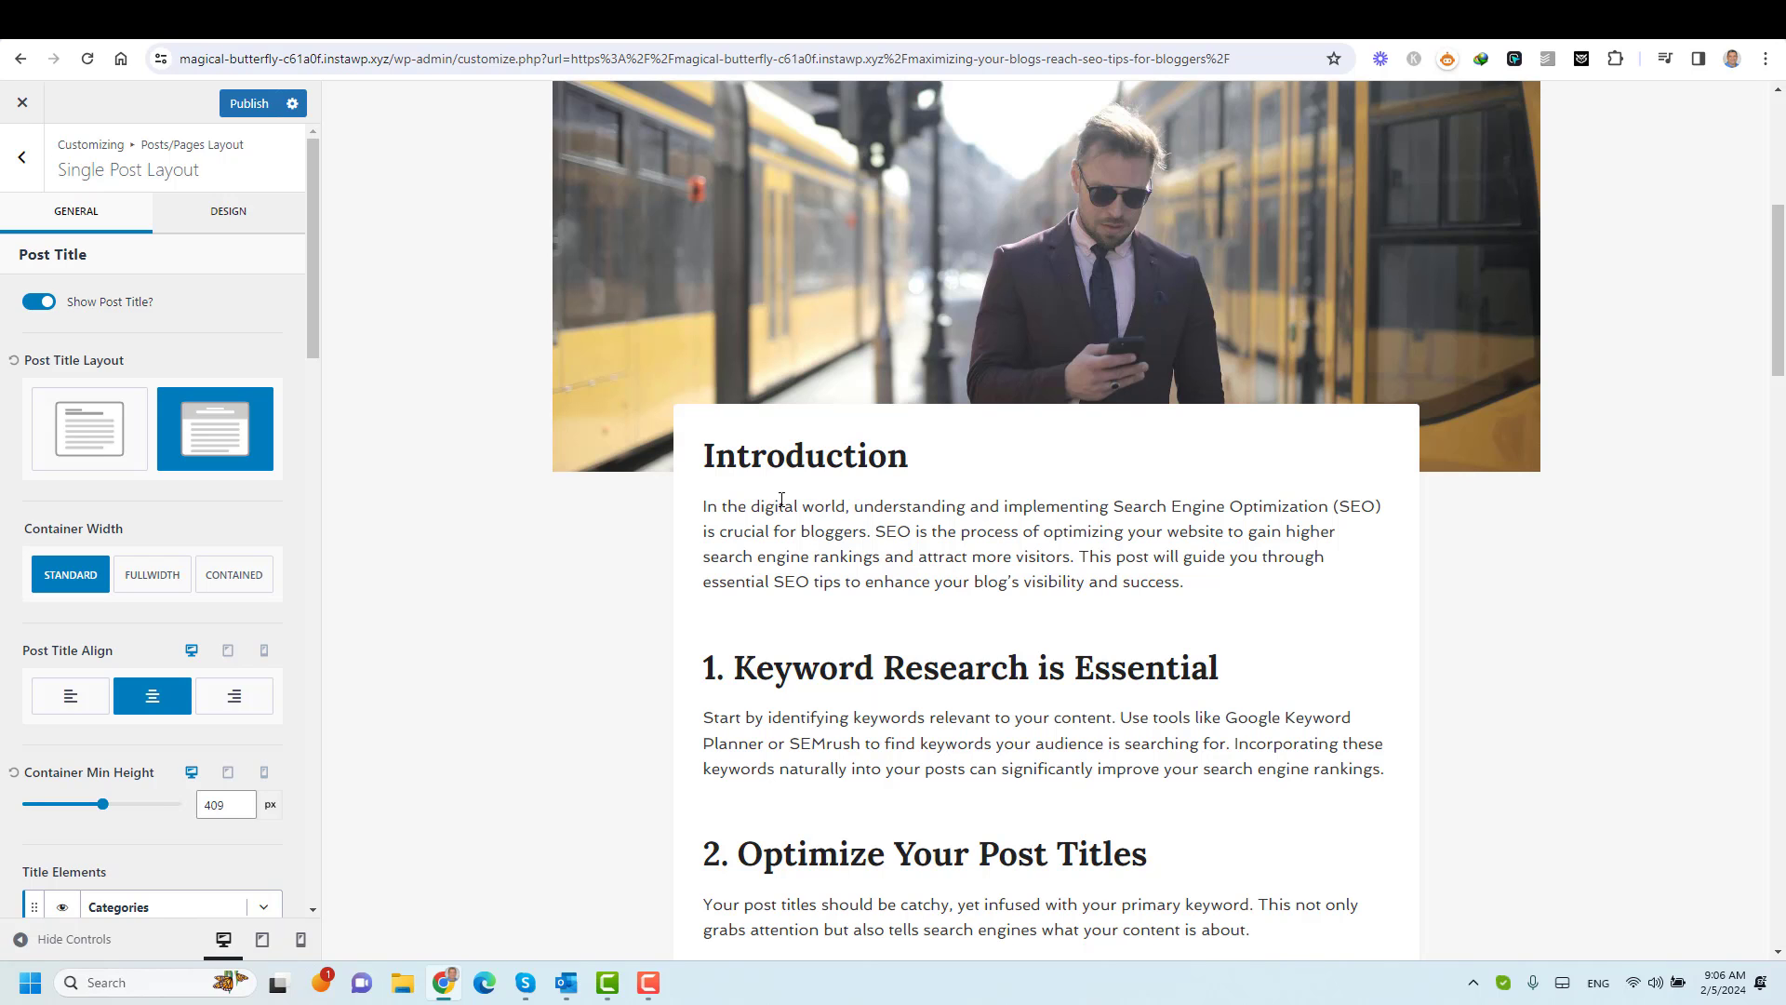
left_click(76, 436)
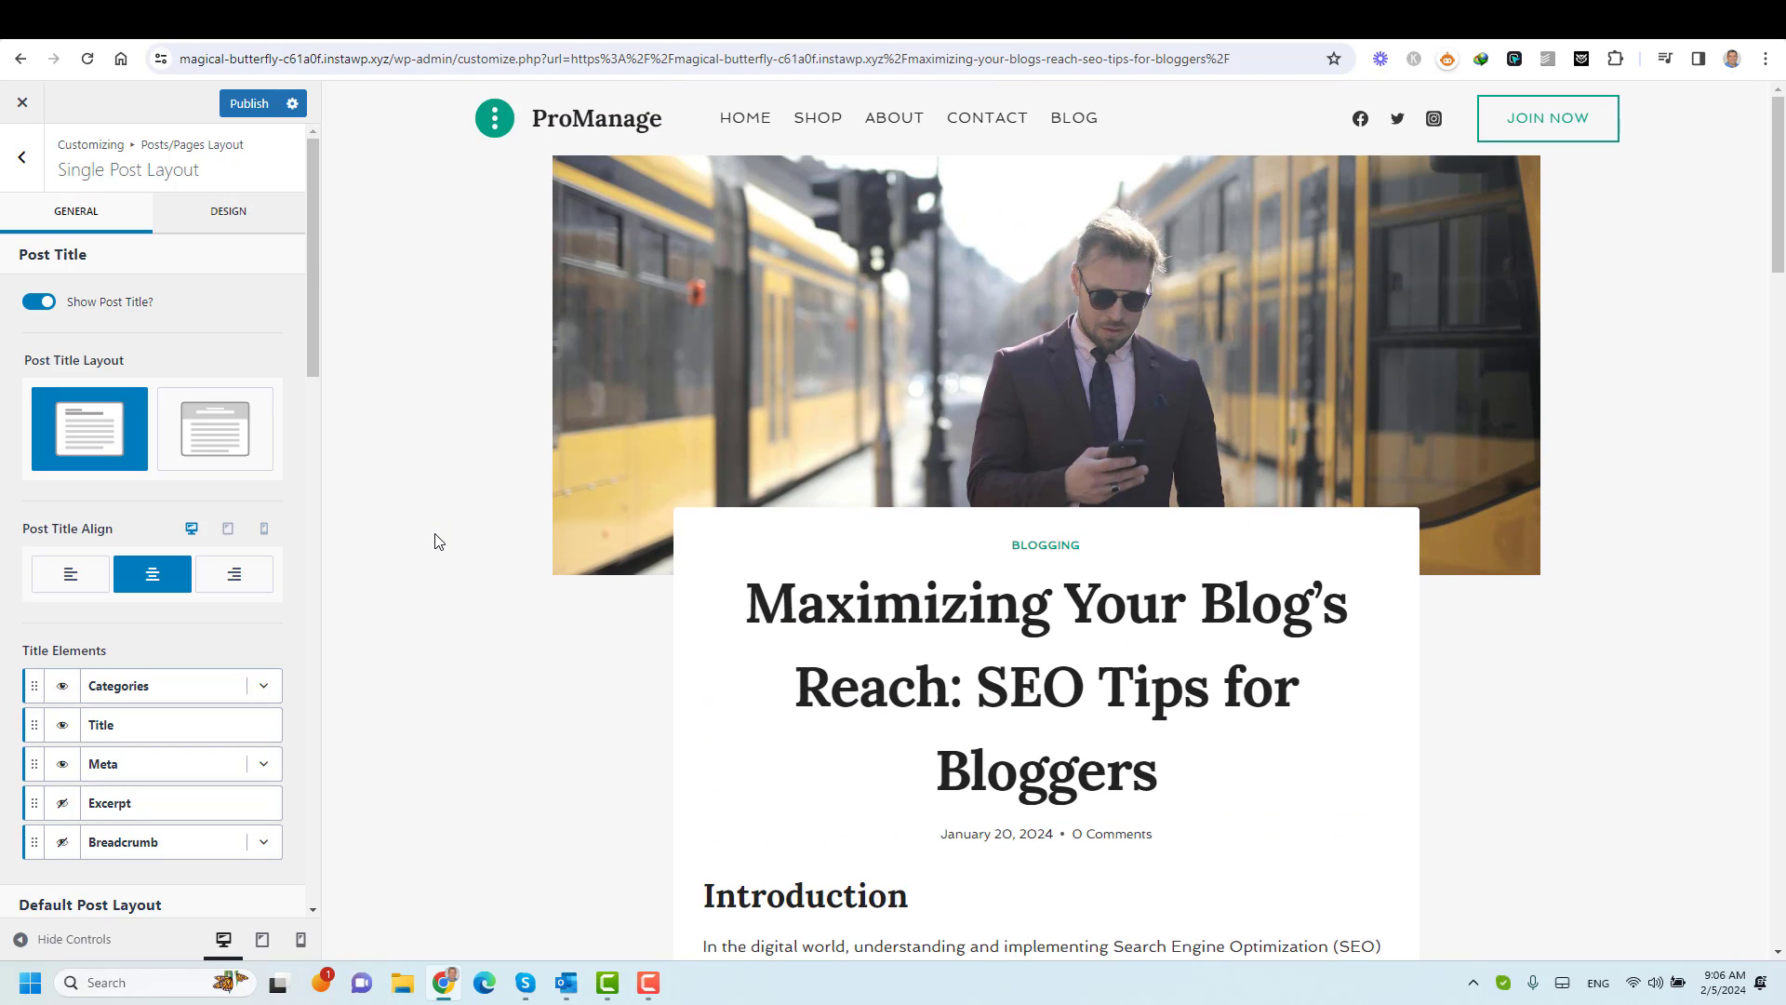
Scroll through the post preview to inspect the boxed title over the featured image.
scroll(283, 578, "down", 5)
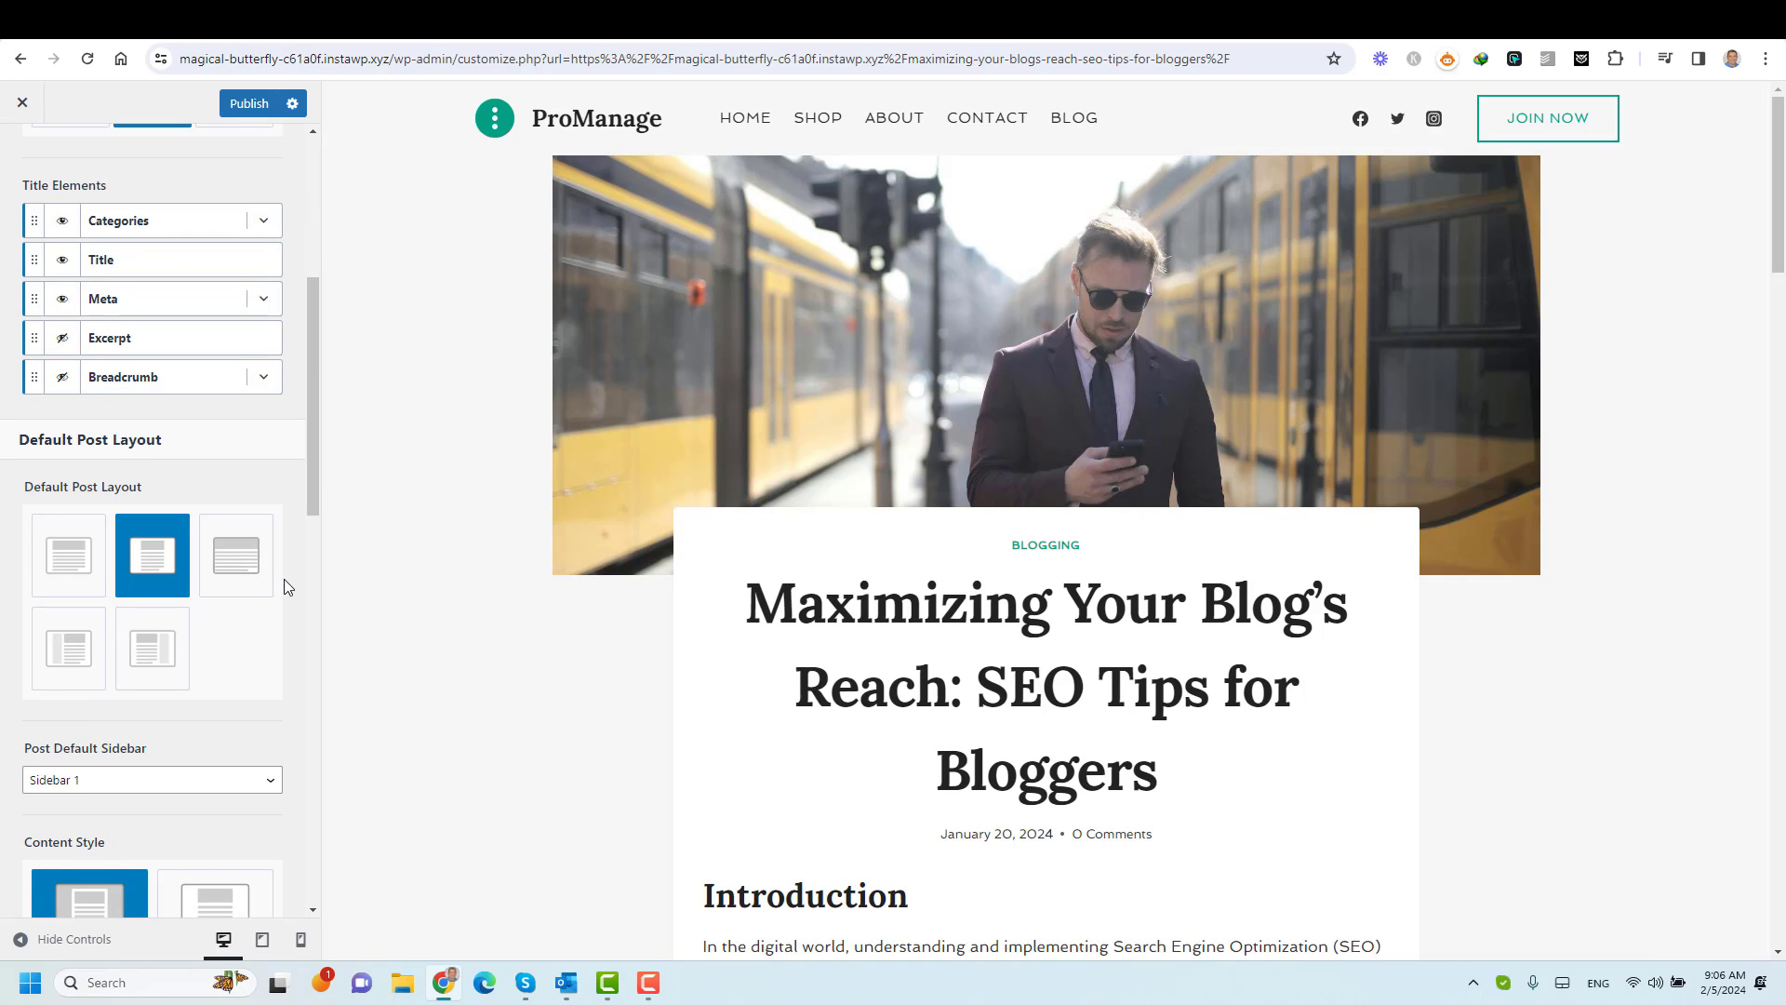
scroll(284, 585, "down", 5)
scroll(287, 587, "down", 3)
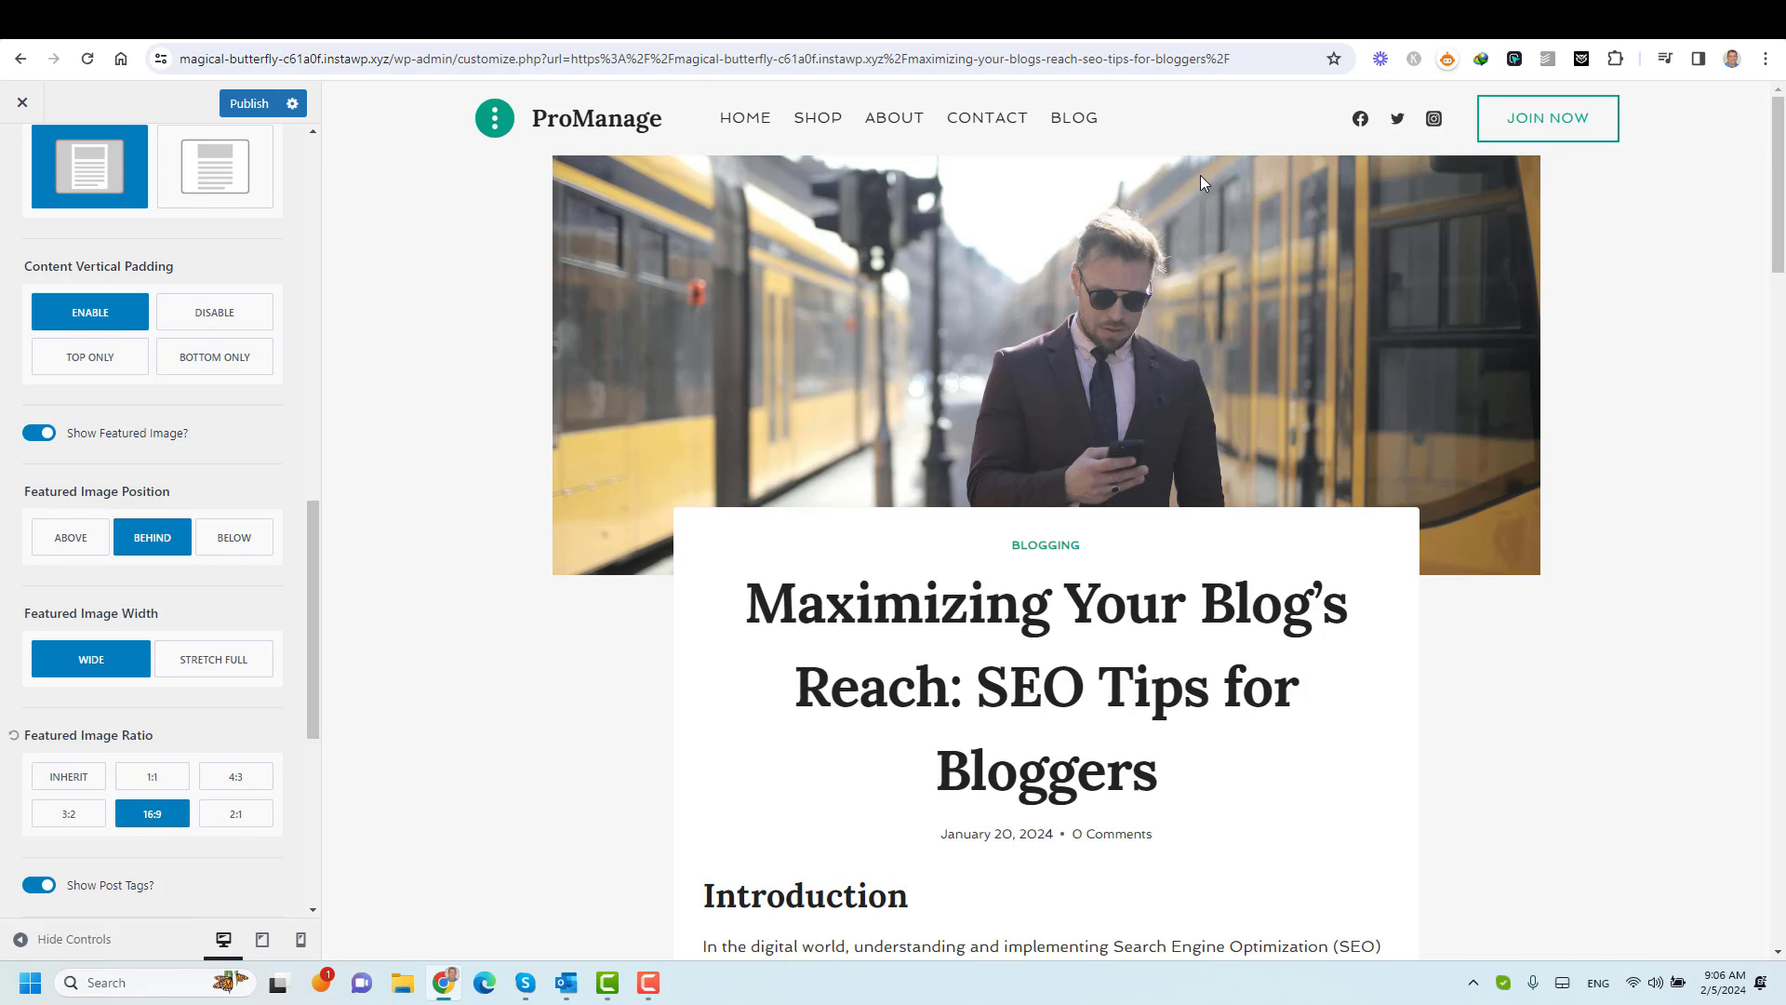
left_click_drag(1778, 107, 1783, 636)
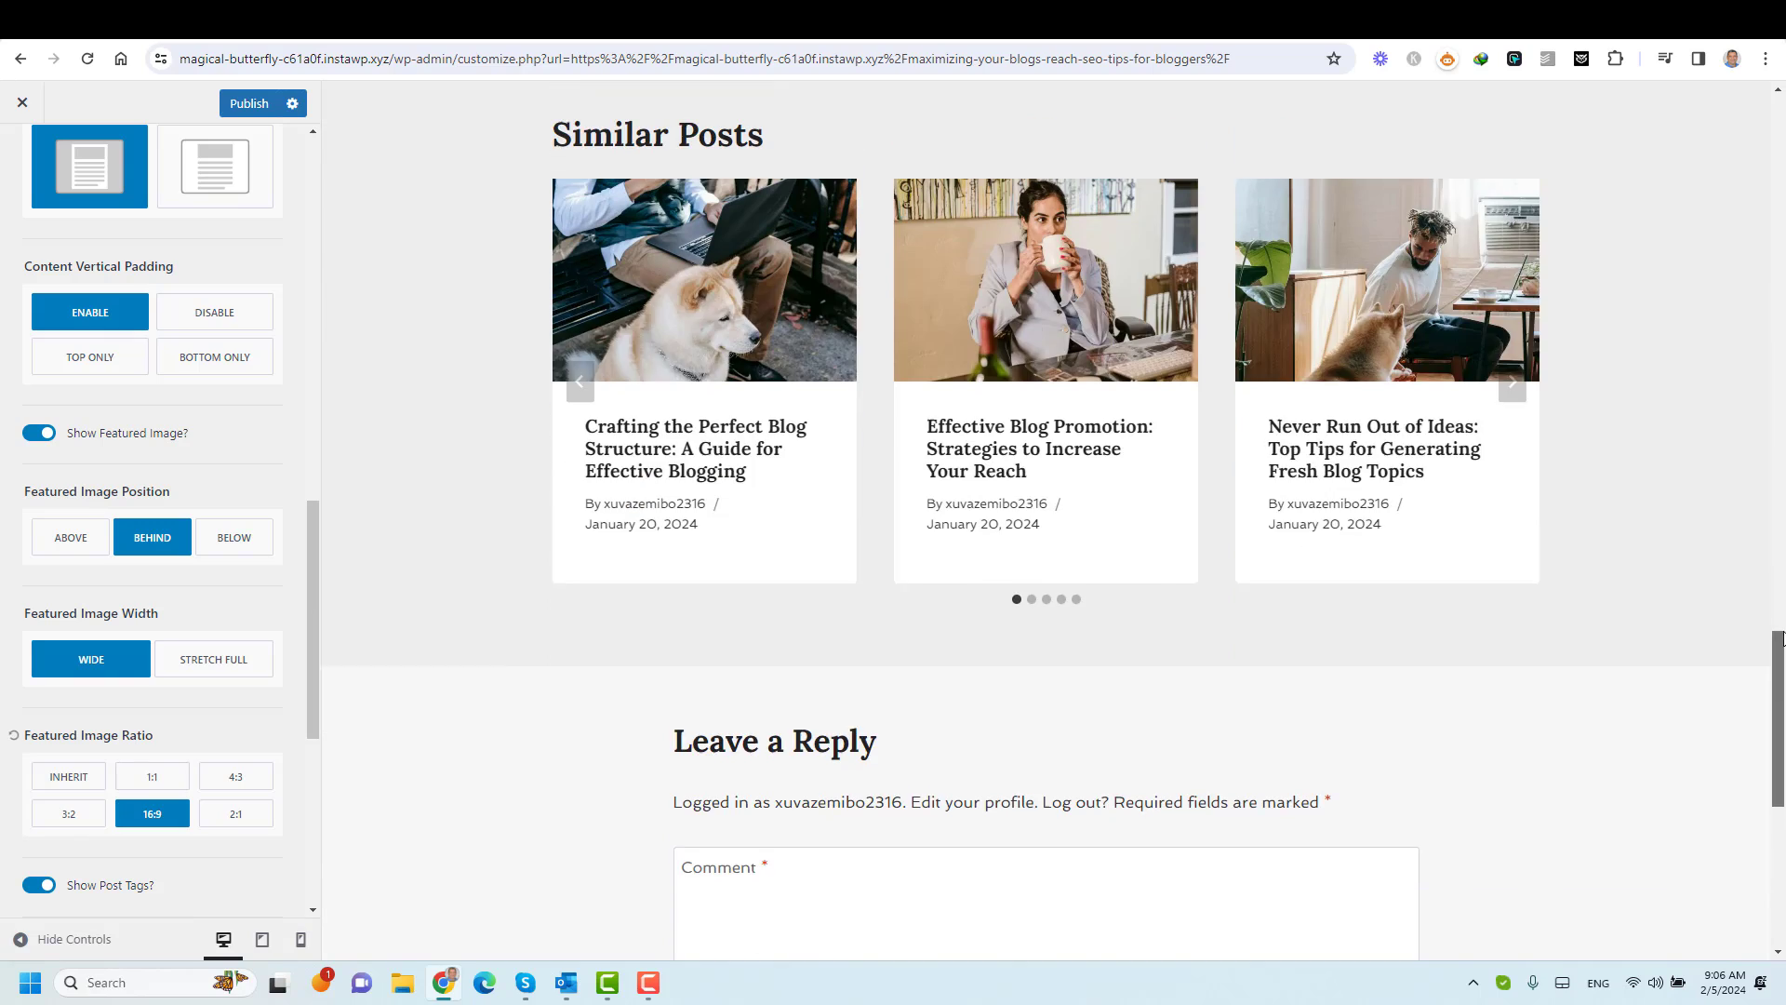
scroll(1010, 235, "up", 15)
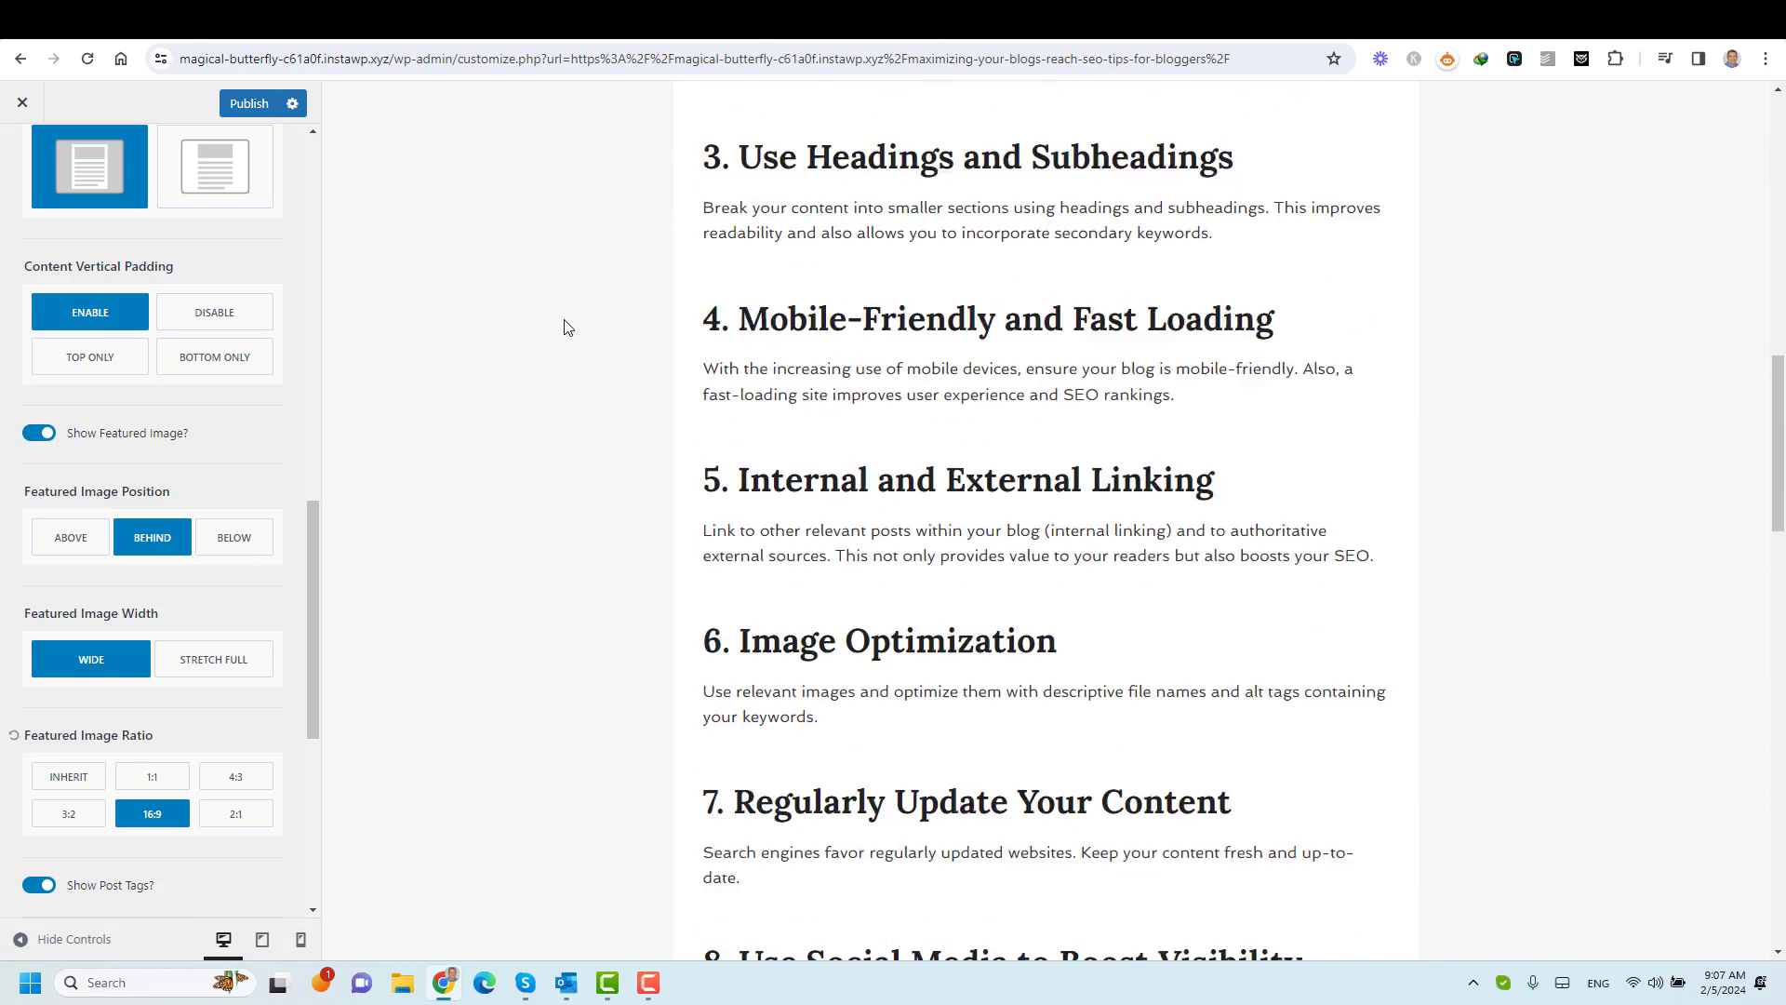
scroll(567, 326, "up", 12)
scroll(415, 440, "up", 3)
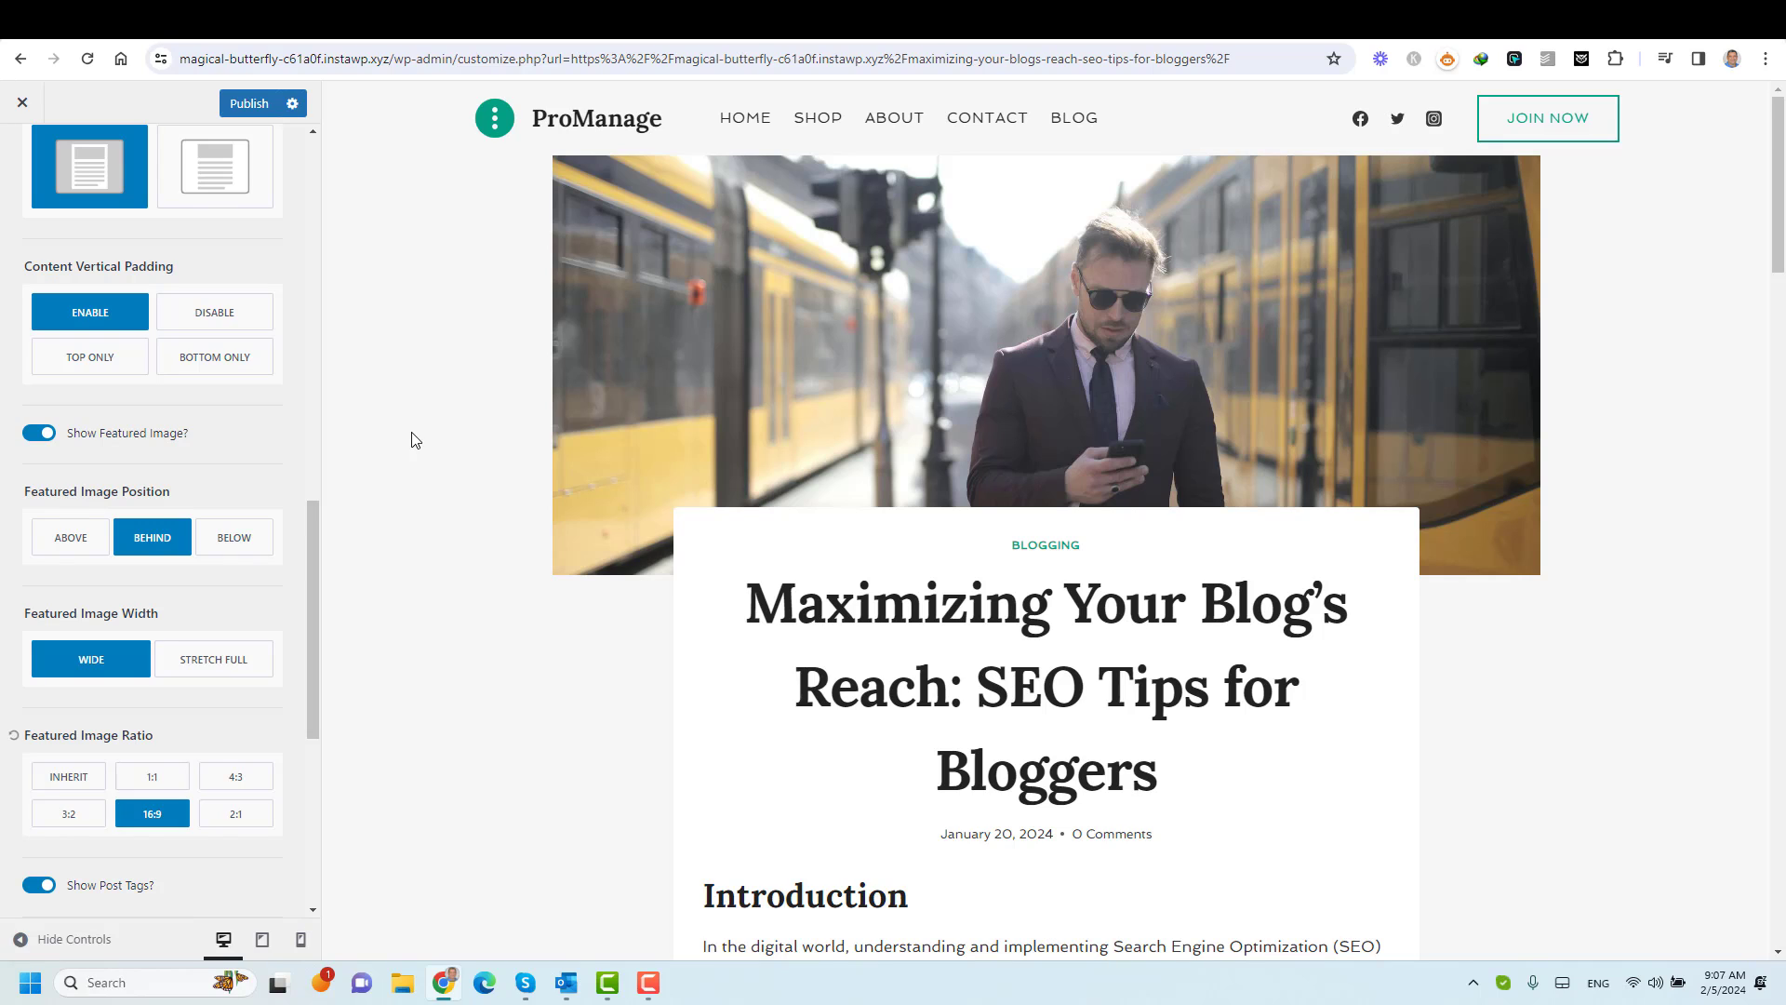
scroll(198, 605, "down", 4)
scroll(198, 605, "up", 4)
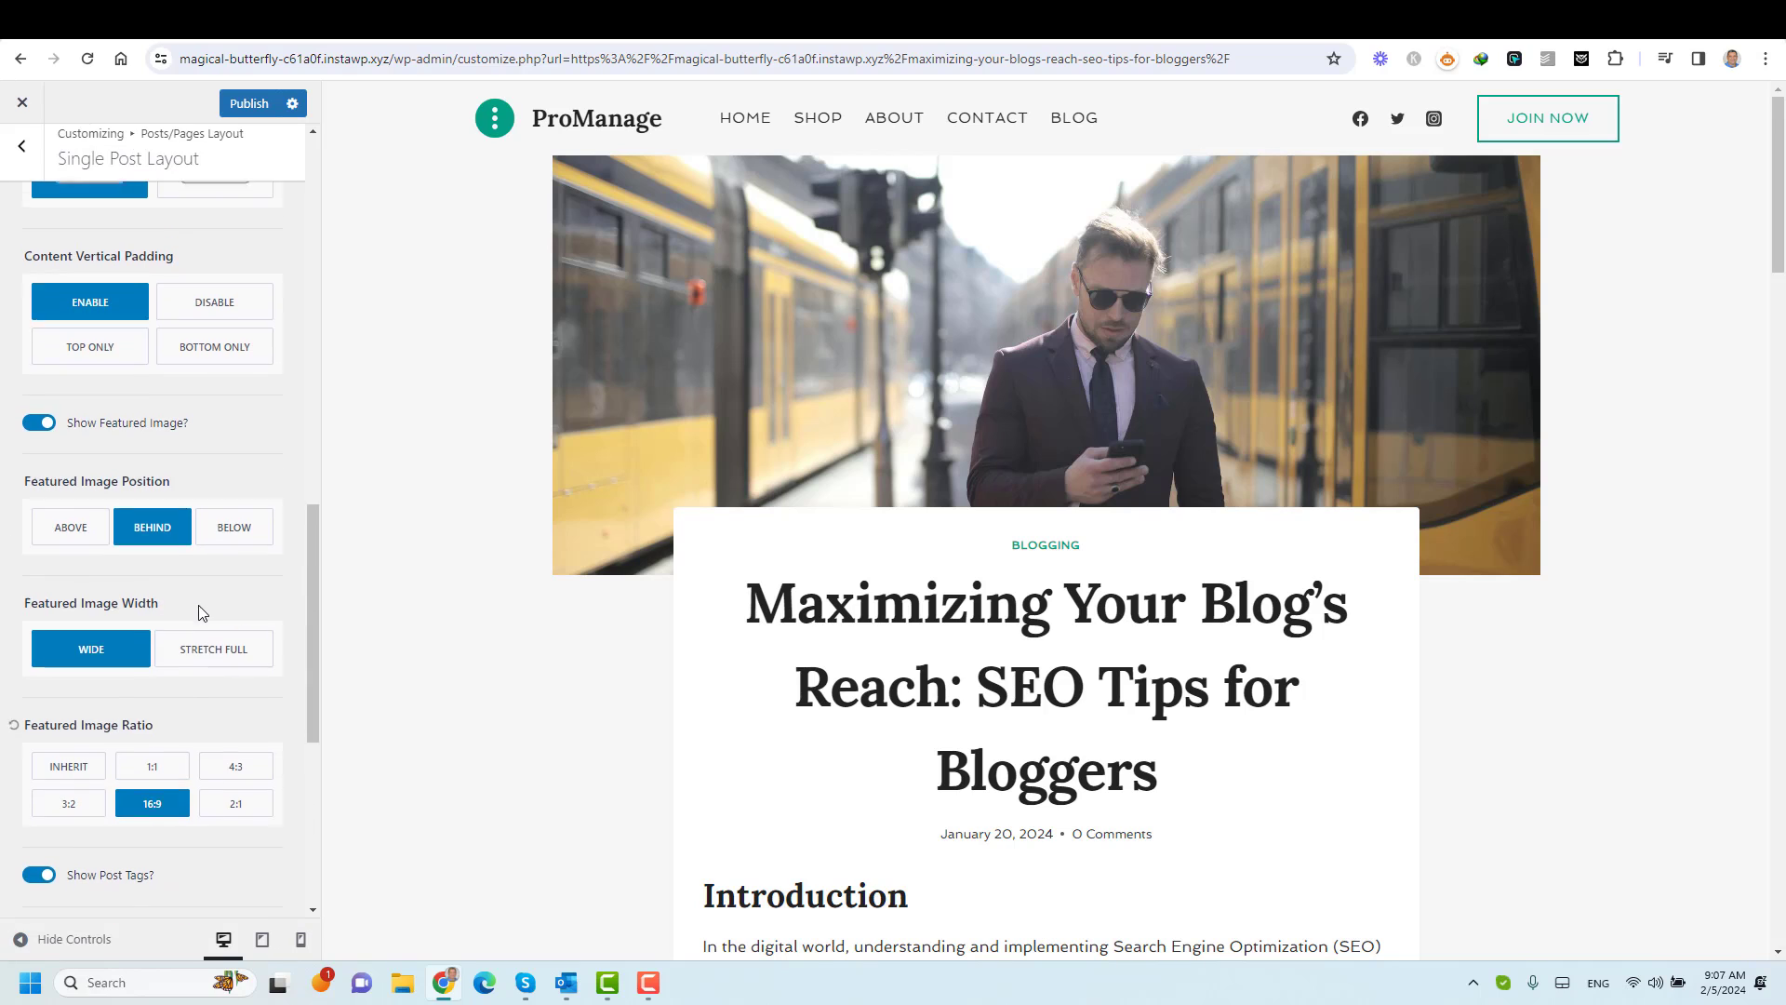
scroll(132, 438, "up", 2)
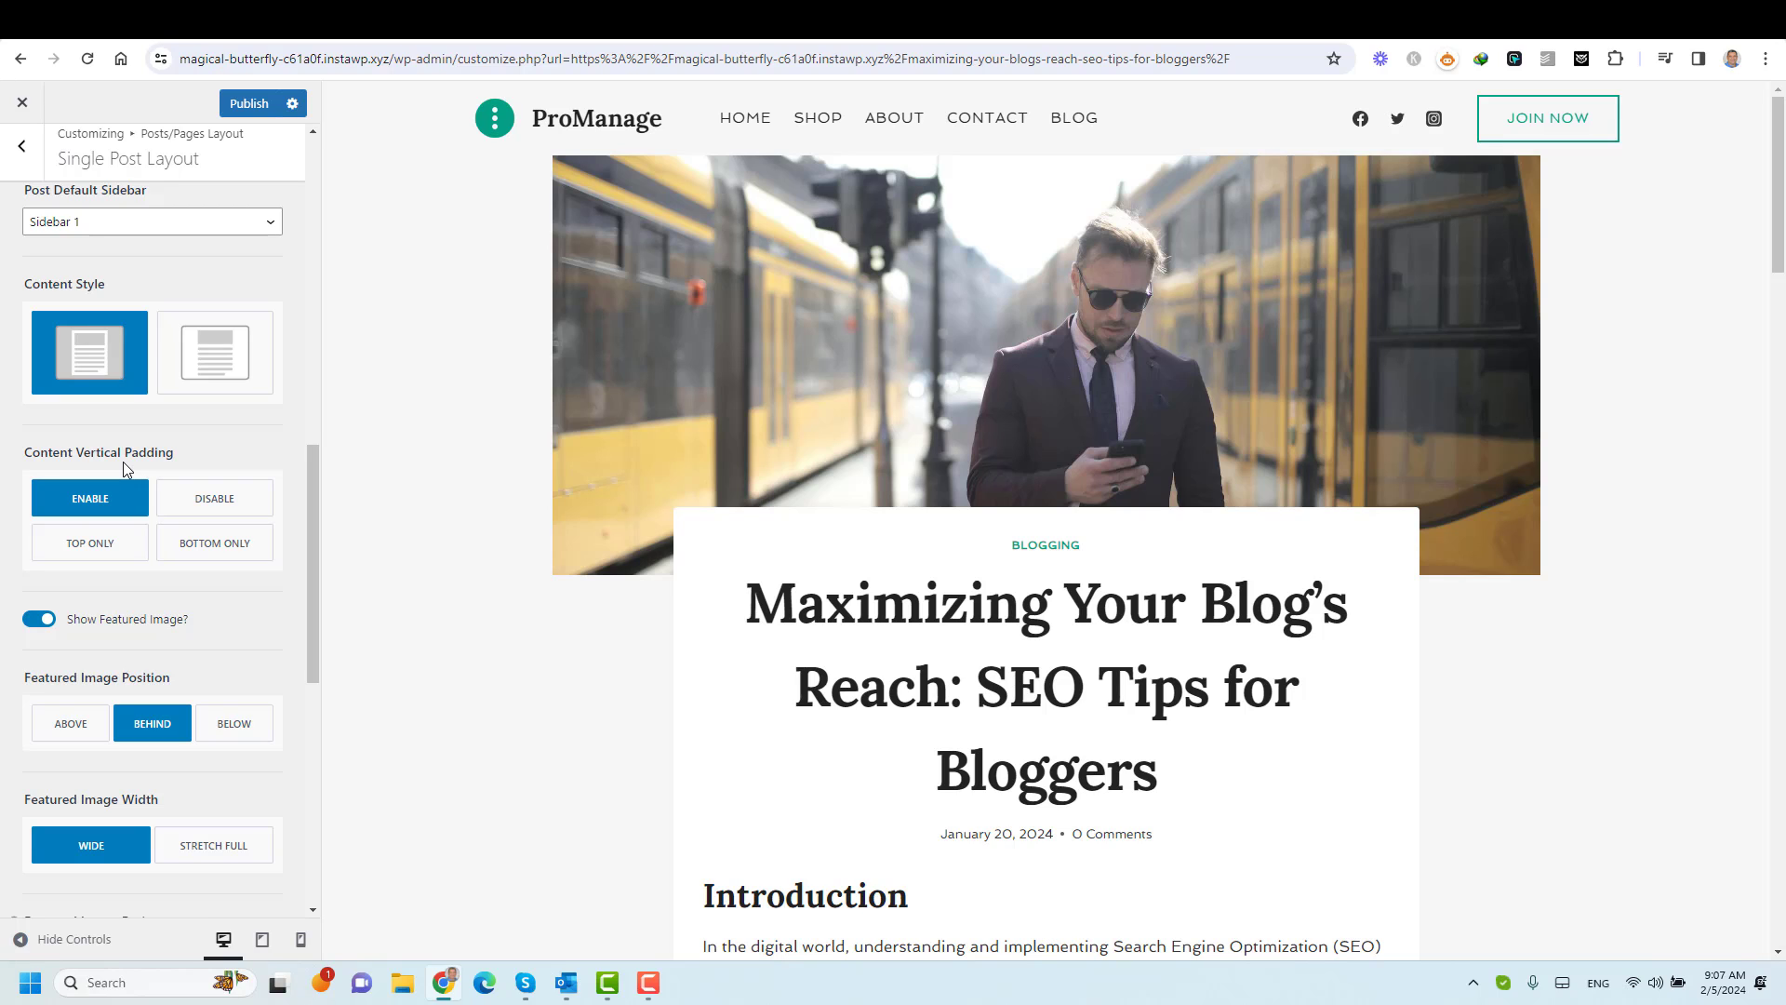
Switch Content Vertical Padding to Disable and back to Enable.
left_click(214, 497)
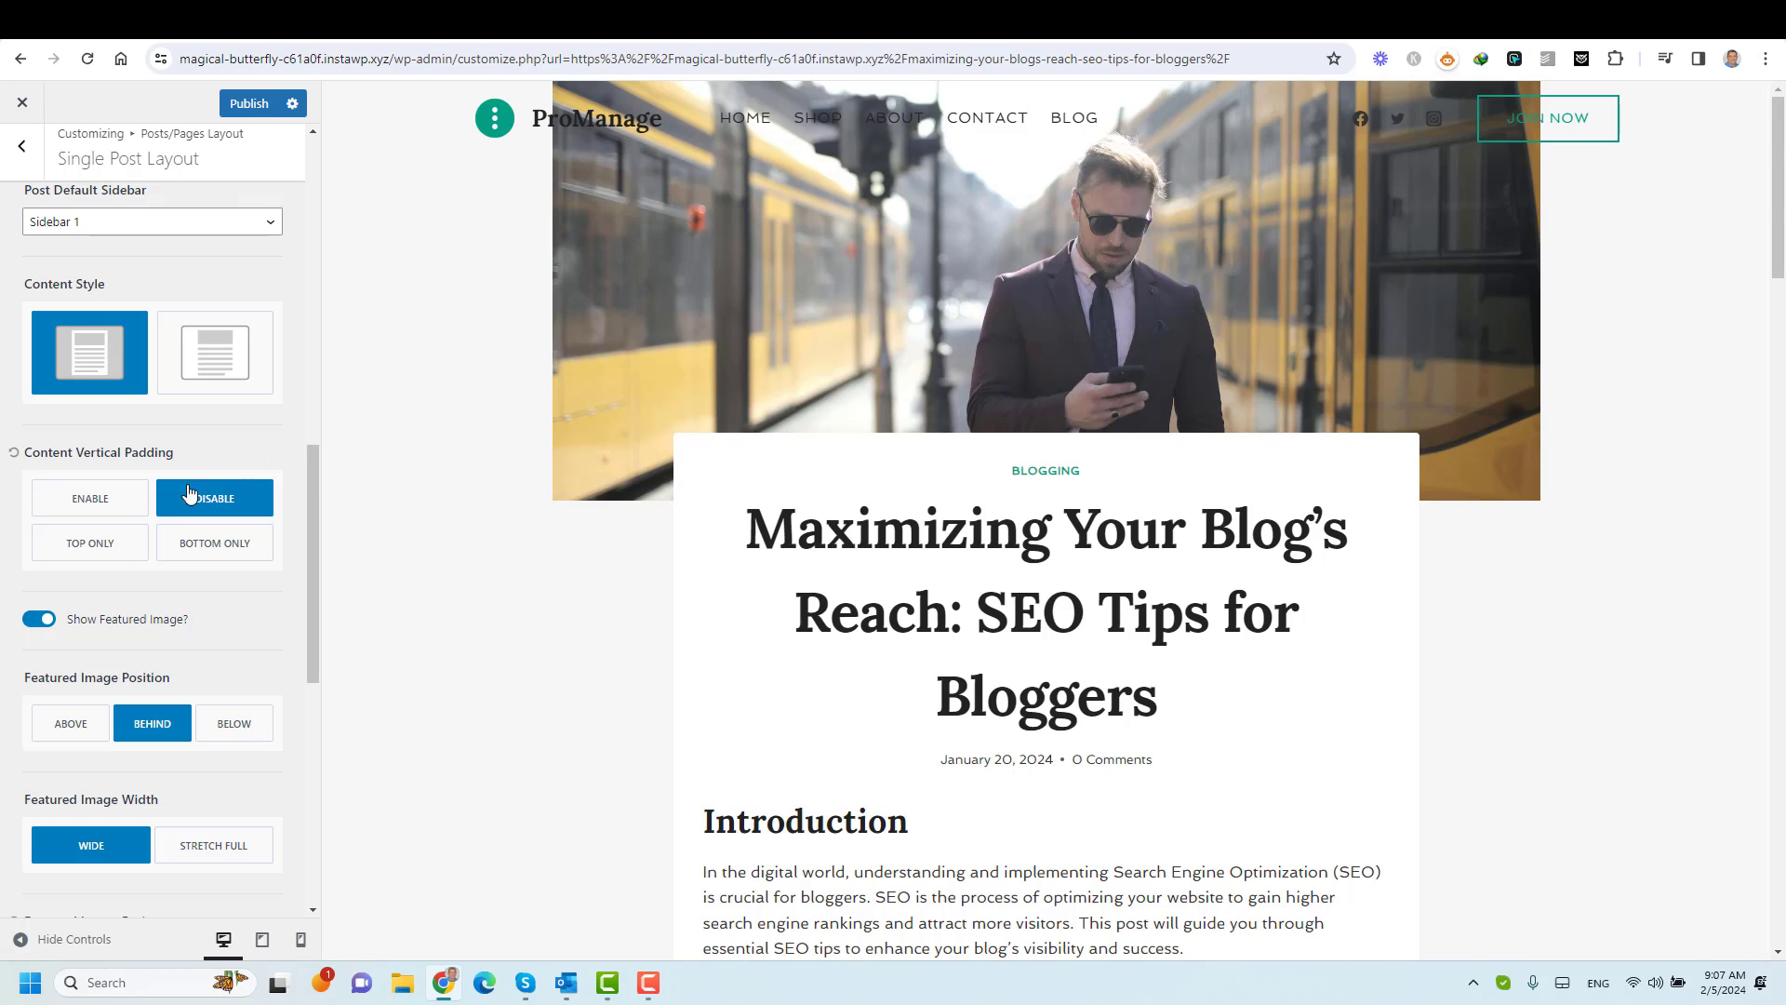
left_click(118, 502)
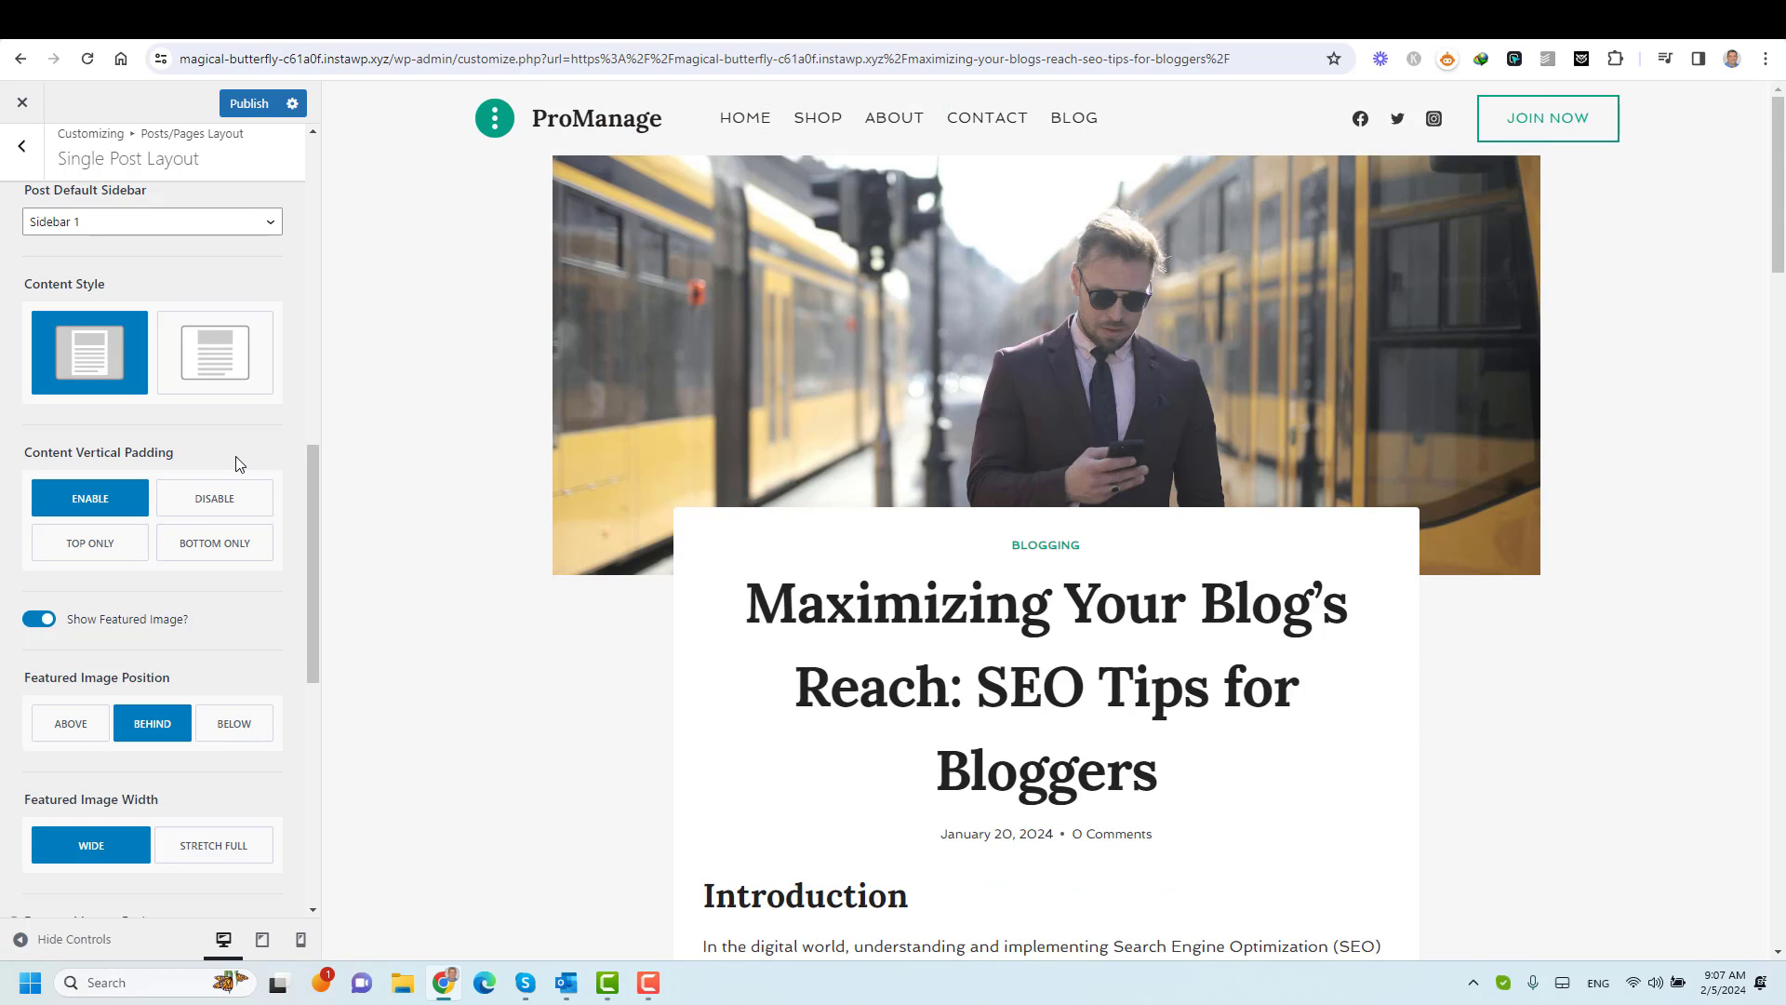
scroll(273, 462, "up", 5)
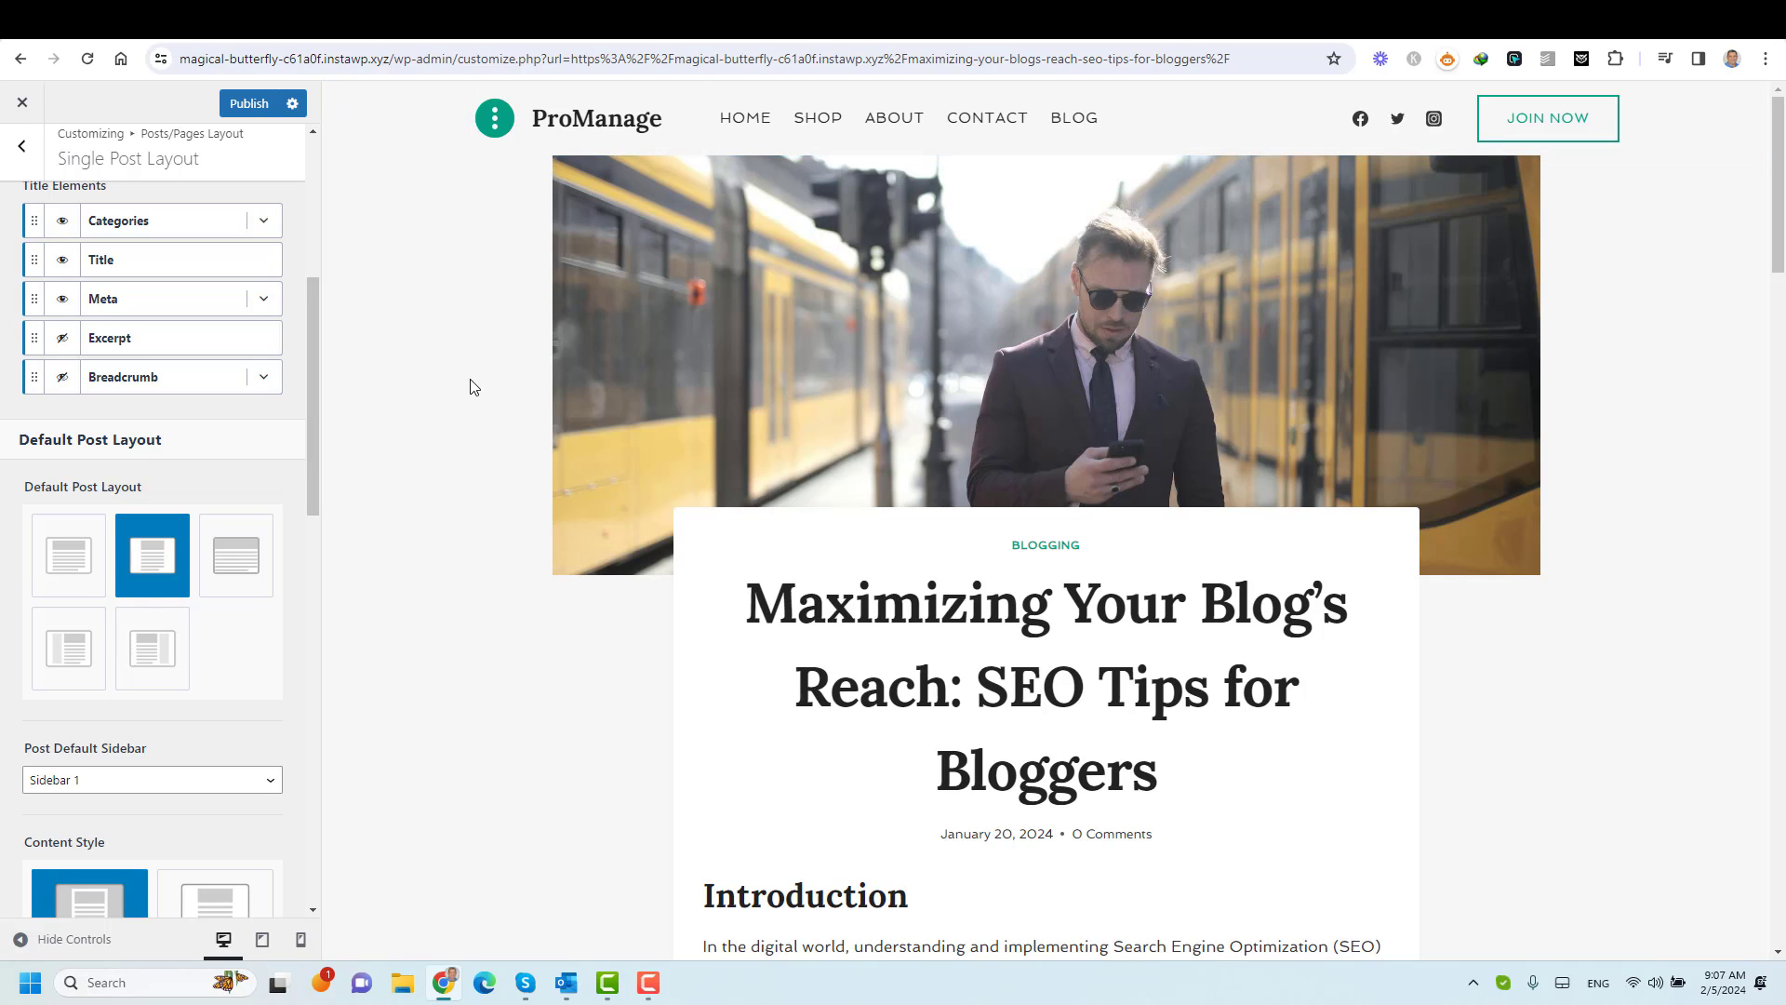
scroll(279, 453, "up", 5)
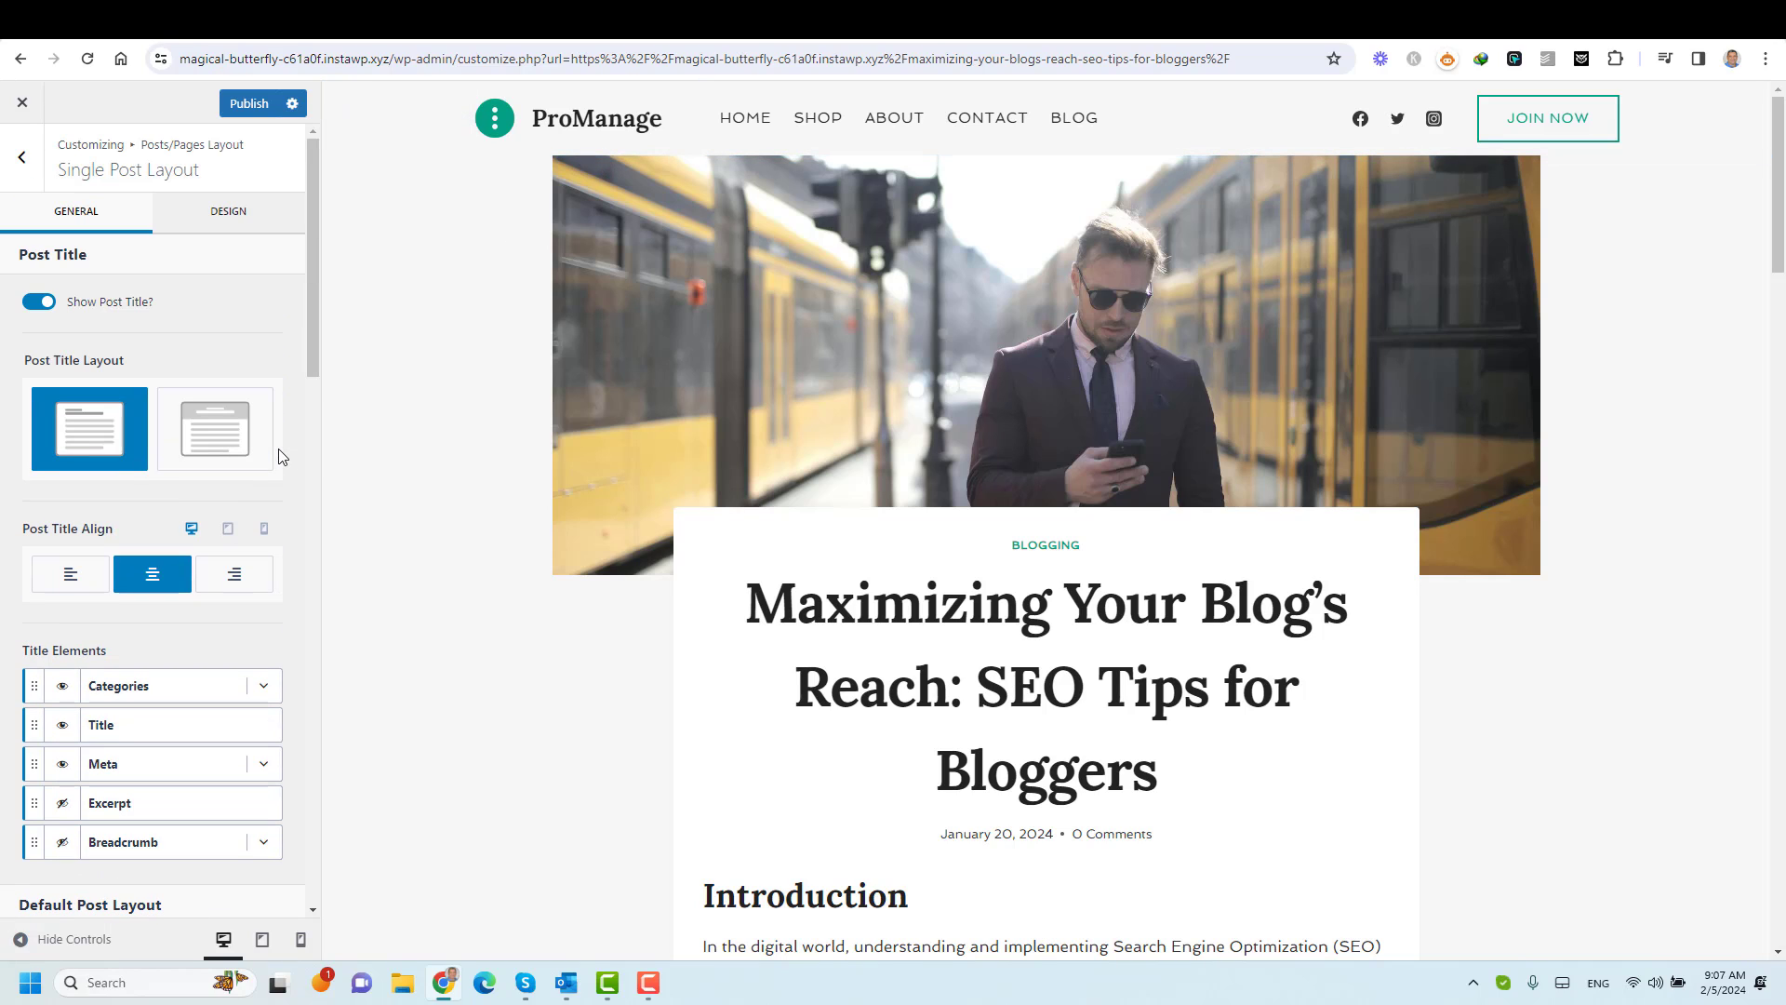
Go back to the main Customizer sections and open General > Layout.
left_click(31, 173)
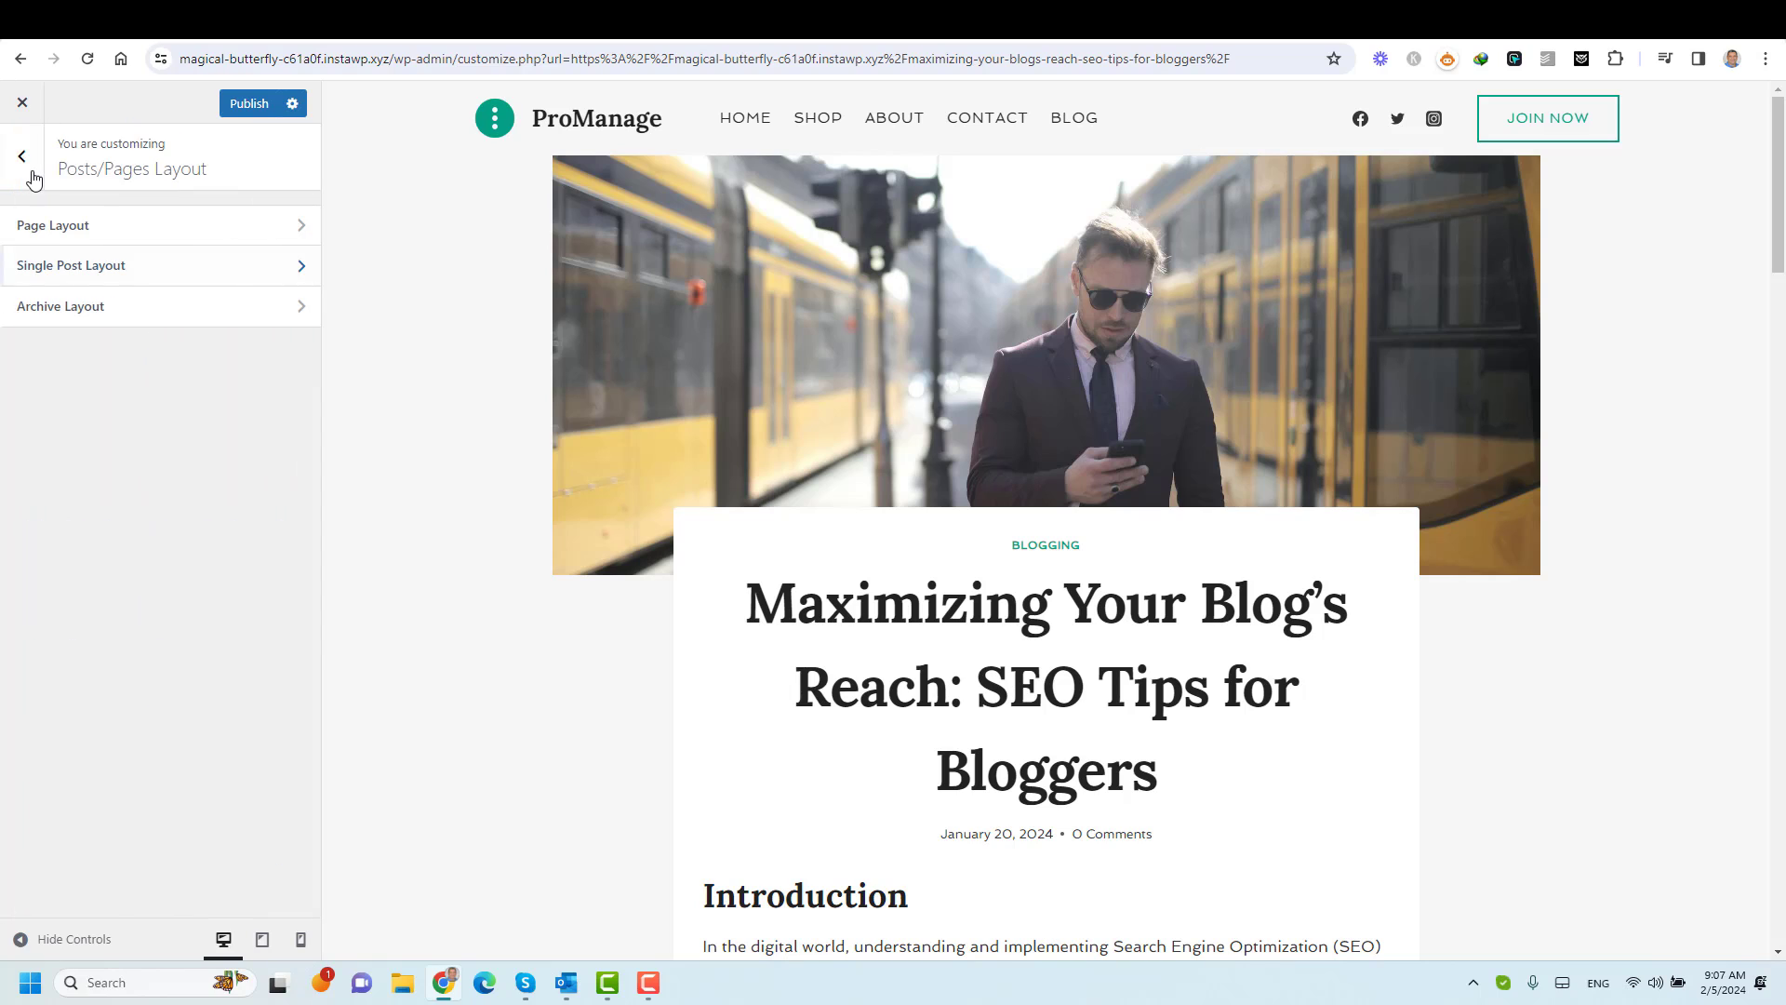
left_click(32, 177)
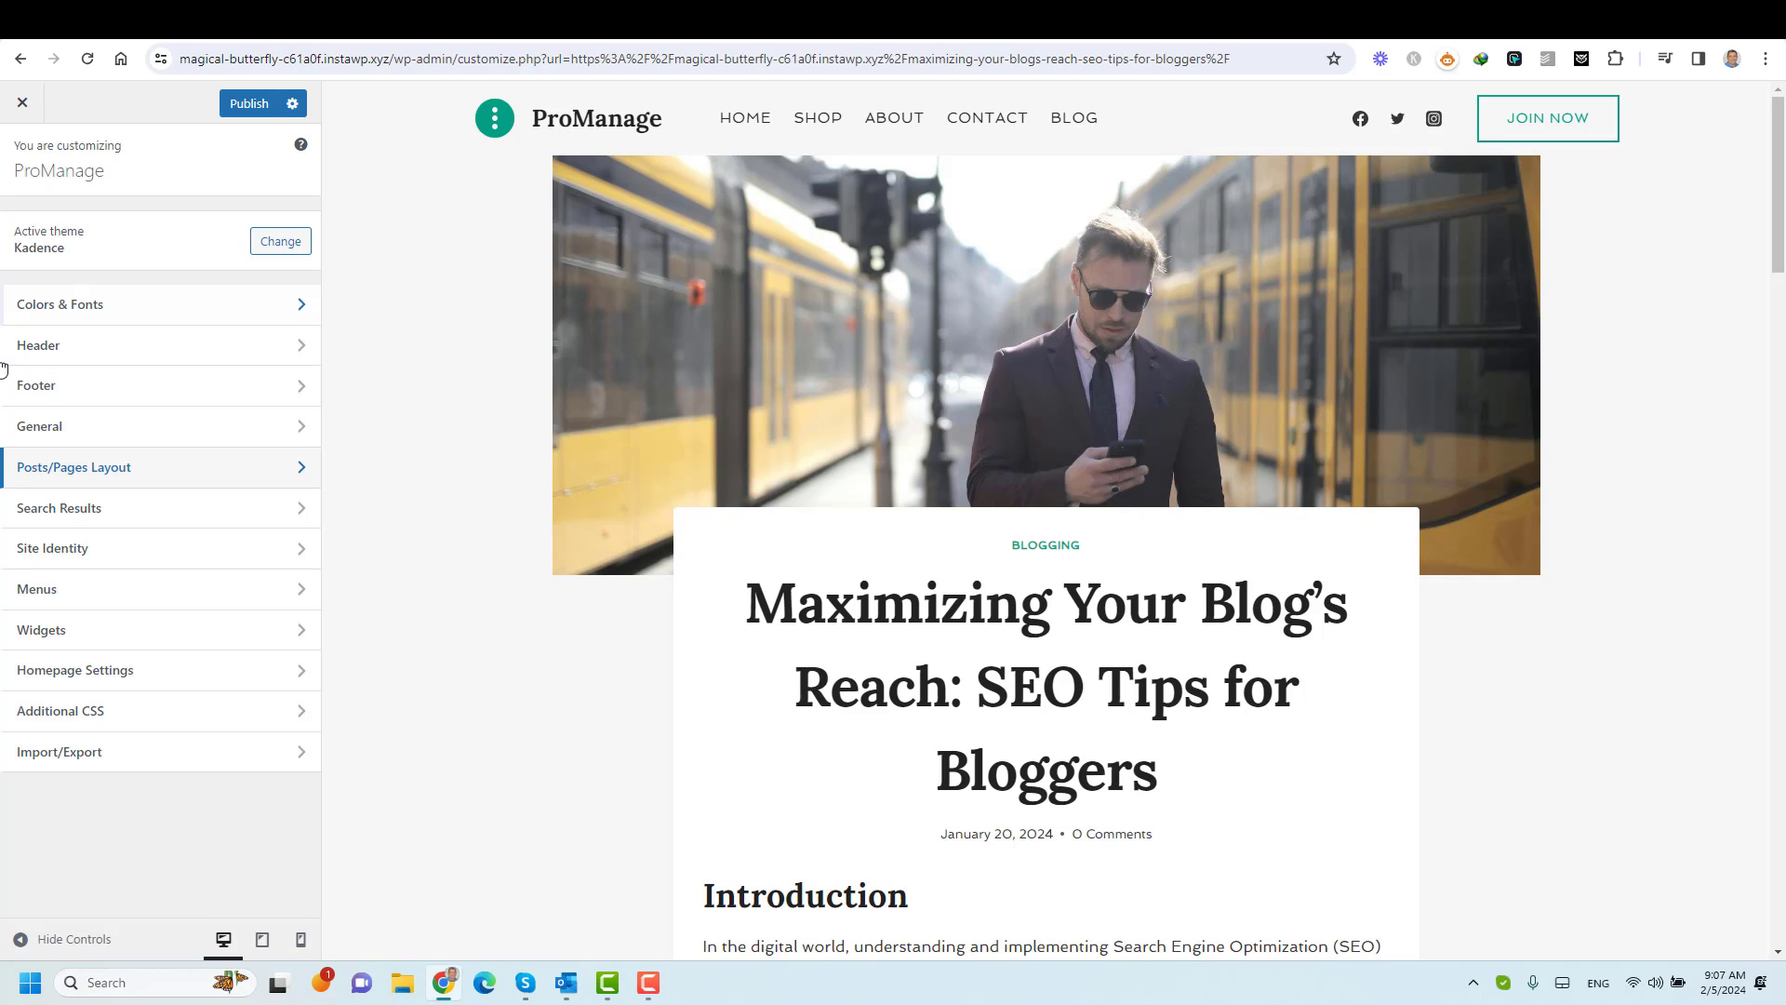
left_click(95, 428)
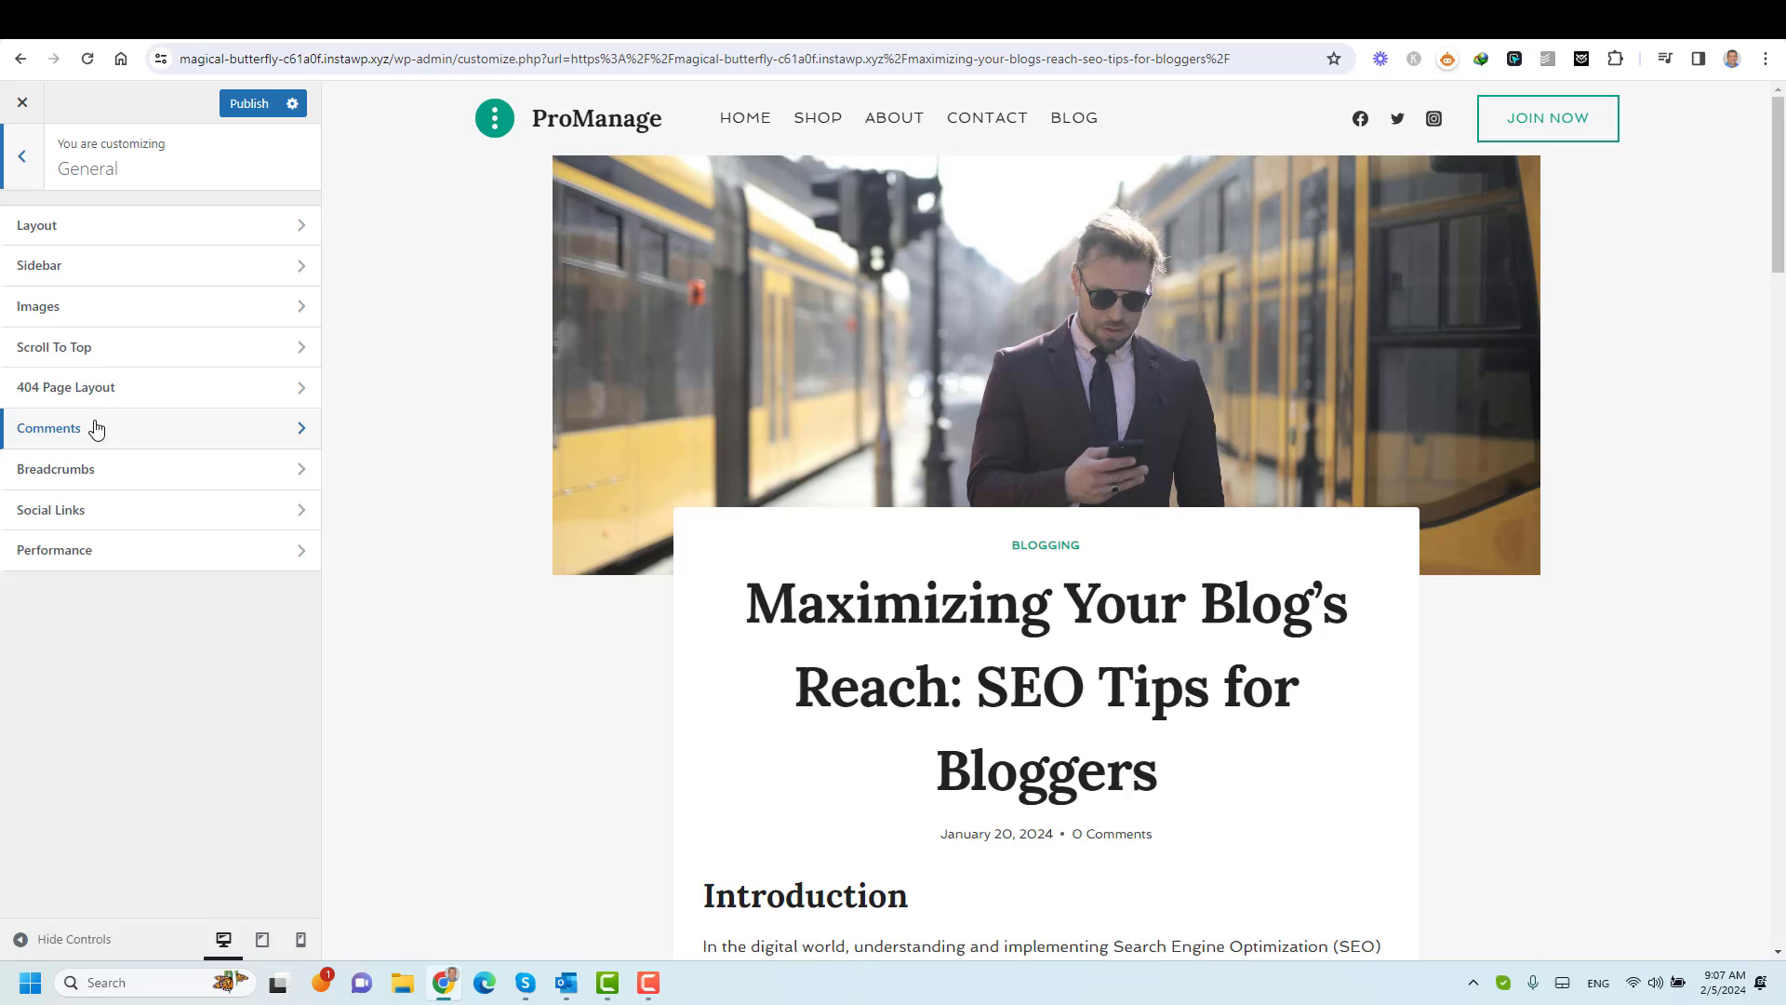
left_click(106, 237)
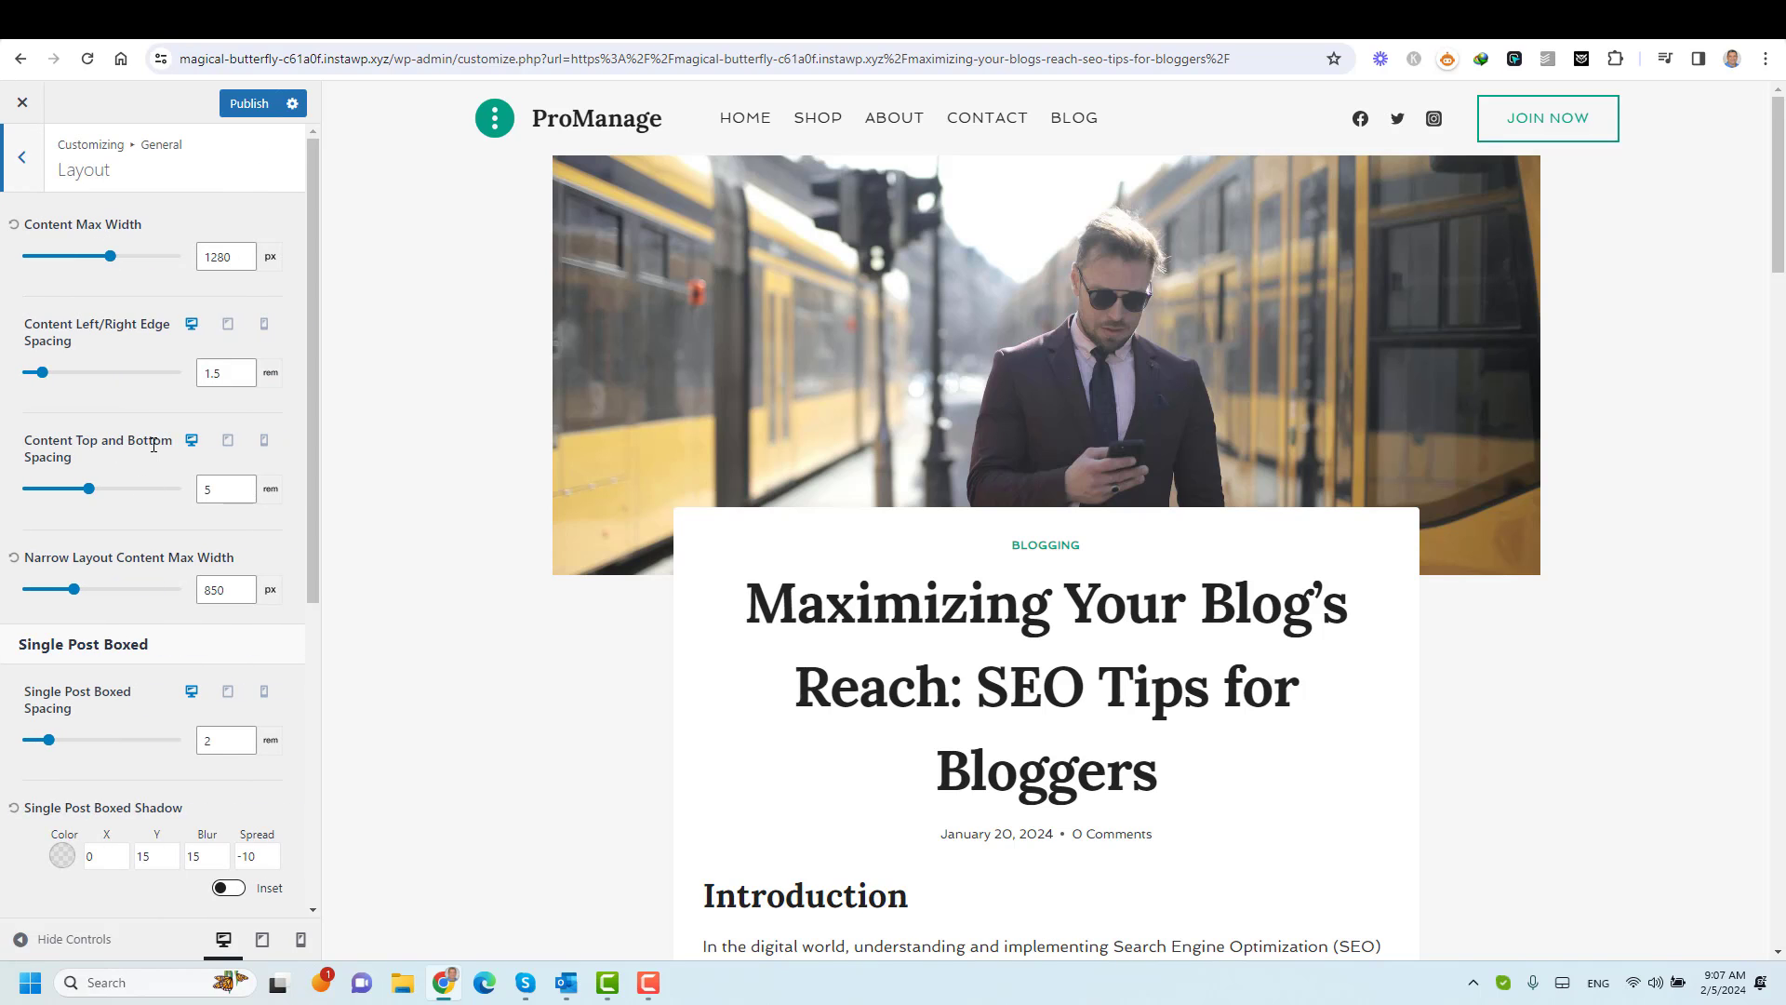
Switch Content Top and Bottom Spacing to px and enter 150.
left_click(270, 490)
left_click(276, 532)
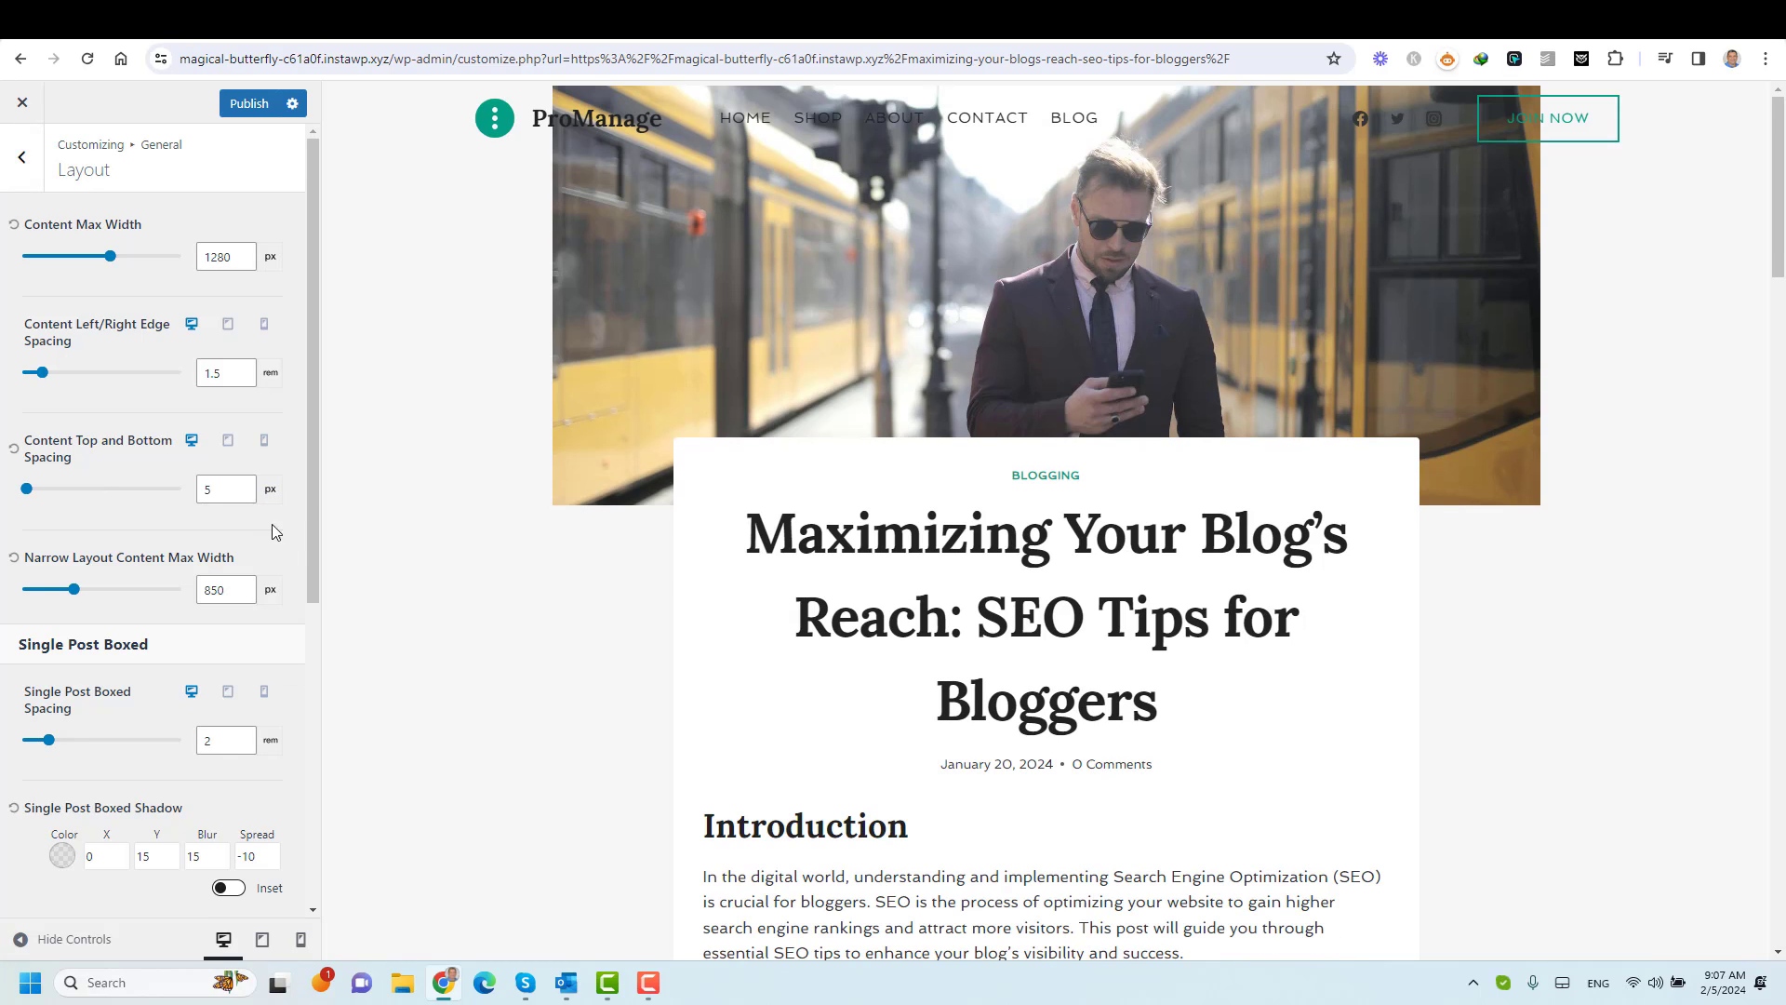
left_click(206, 489)
type("50")
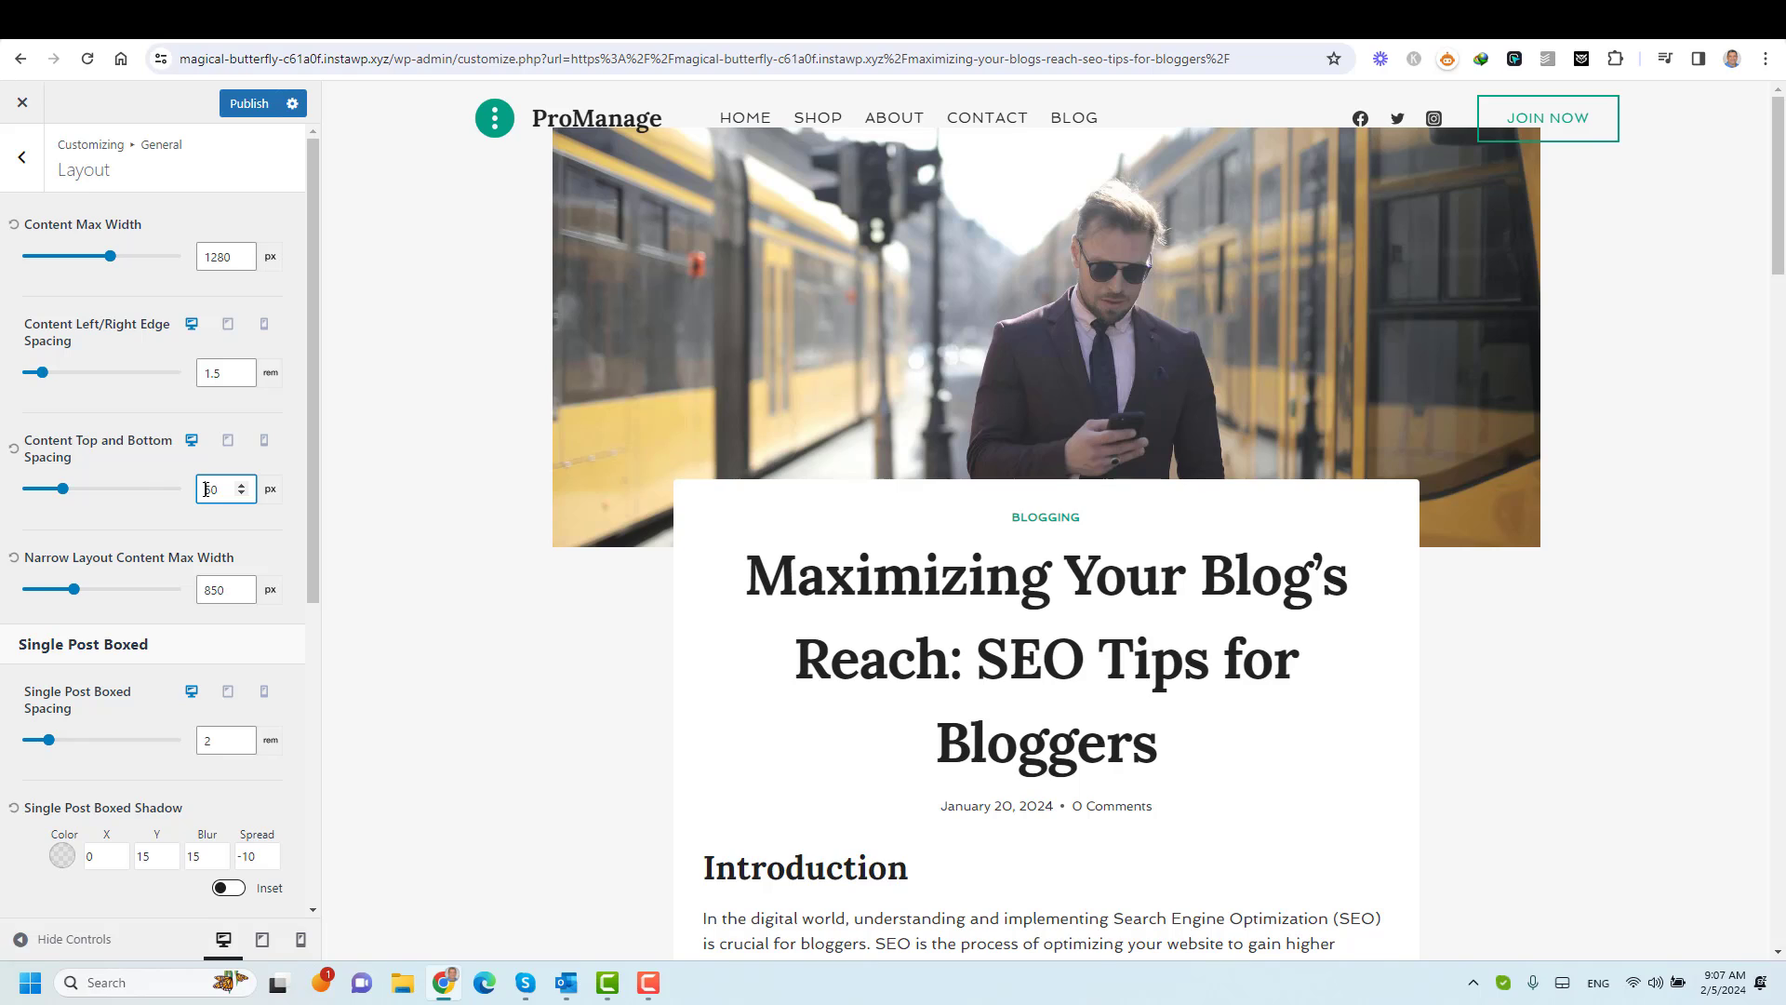
left_click(207, 489)
type("1")
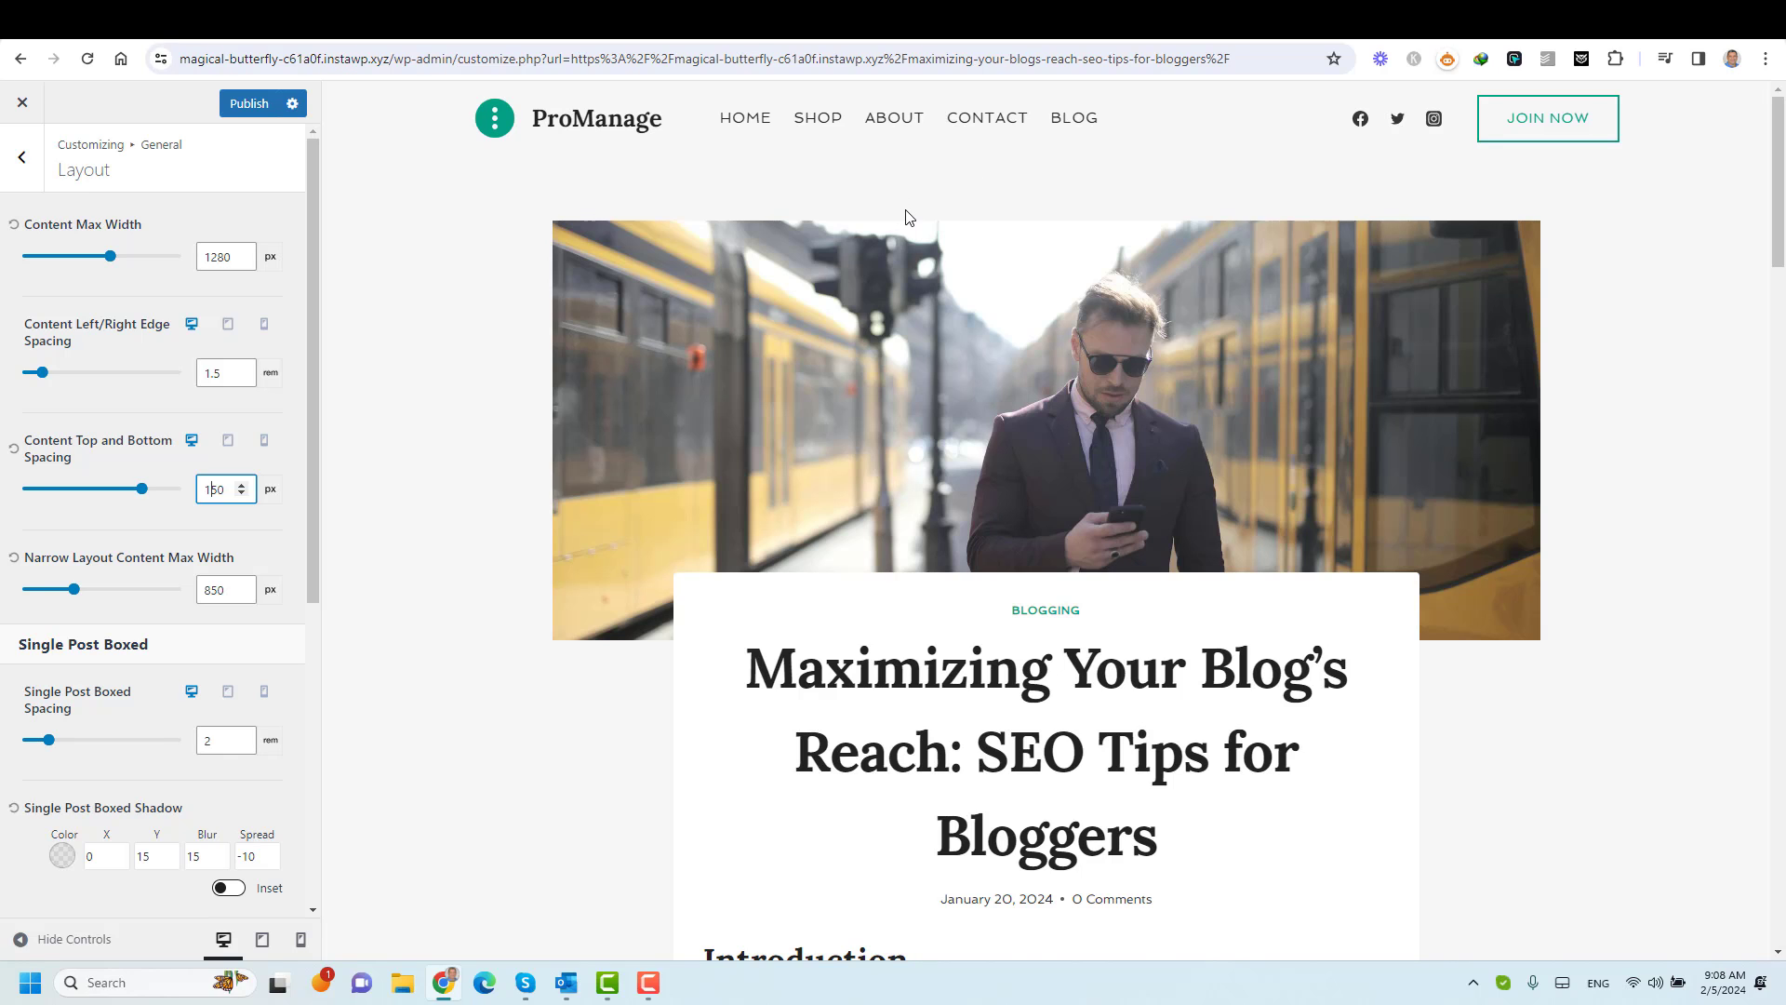
scroll(705, 458, "down", 20)
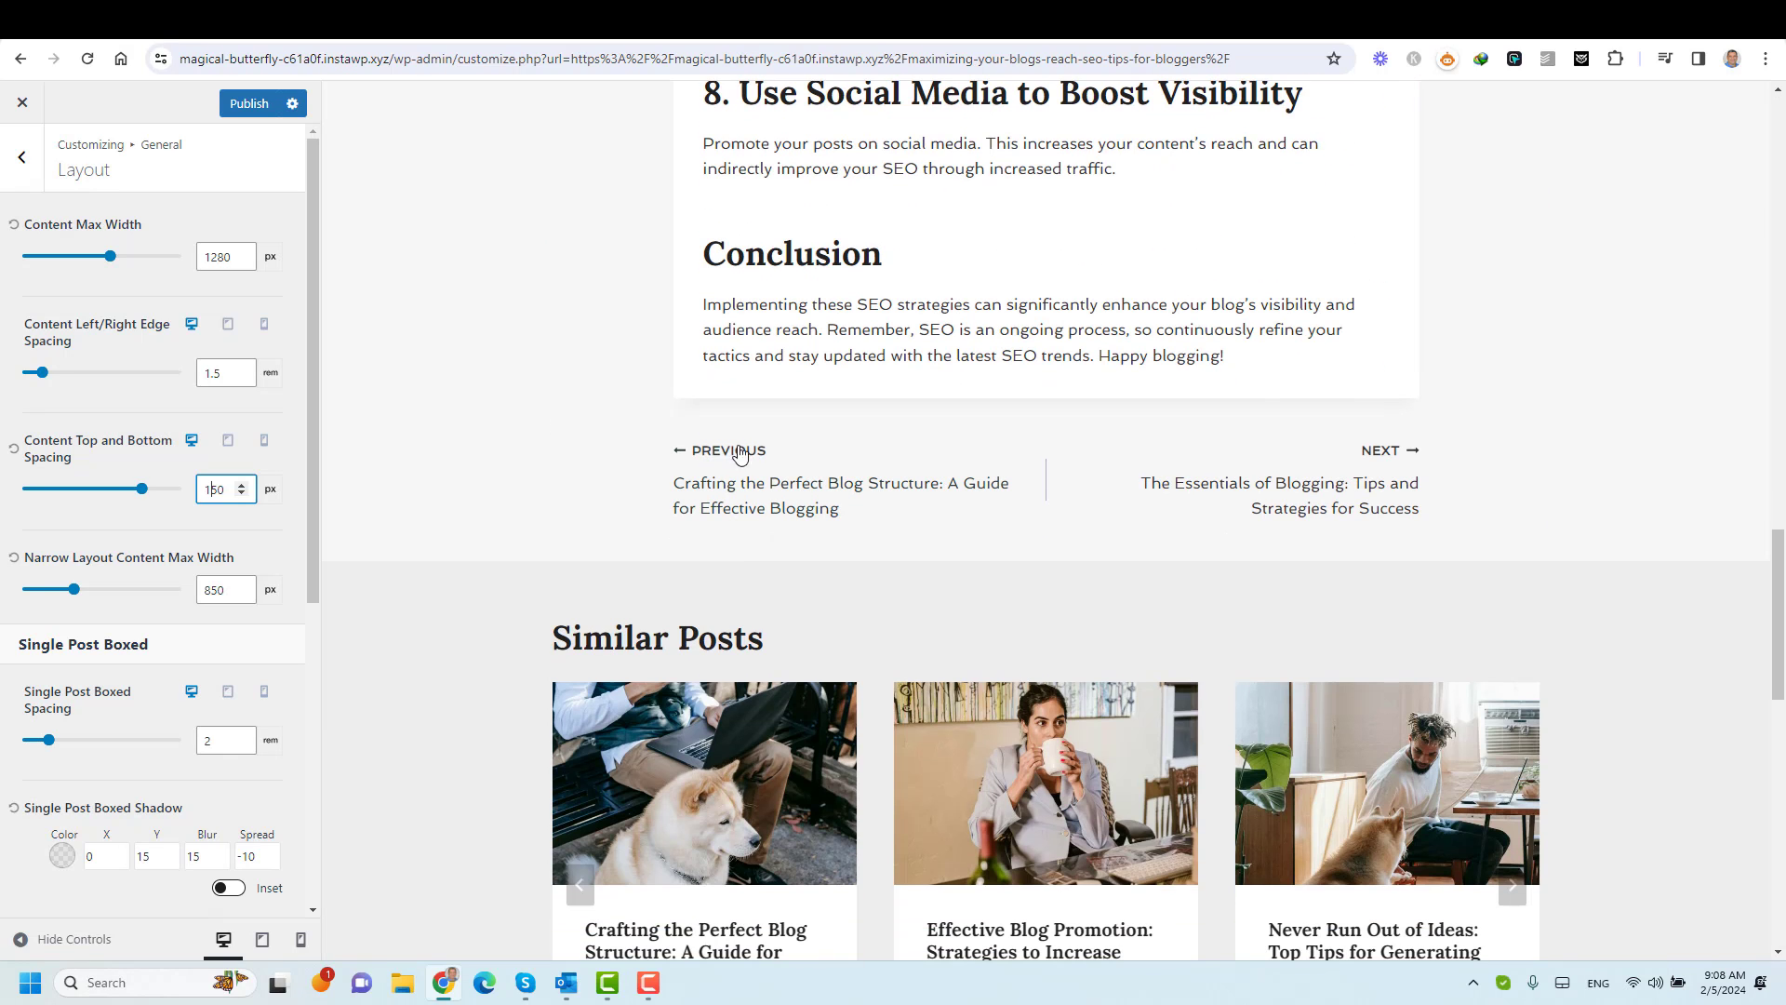
scroll(656, 449, "up", 1)
scroll(656, 451, "down", 8)
scroll(658, 461, "up", 20)
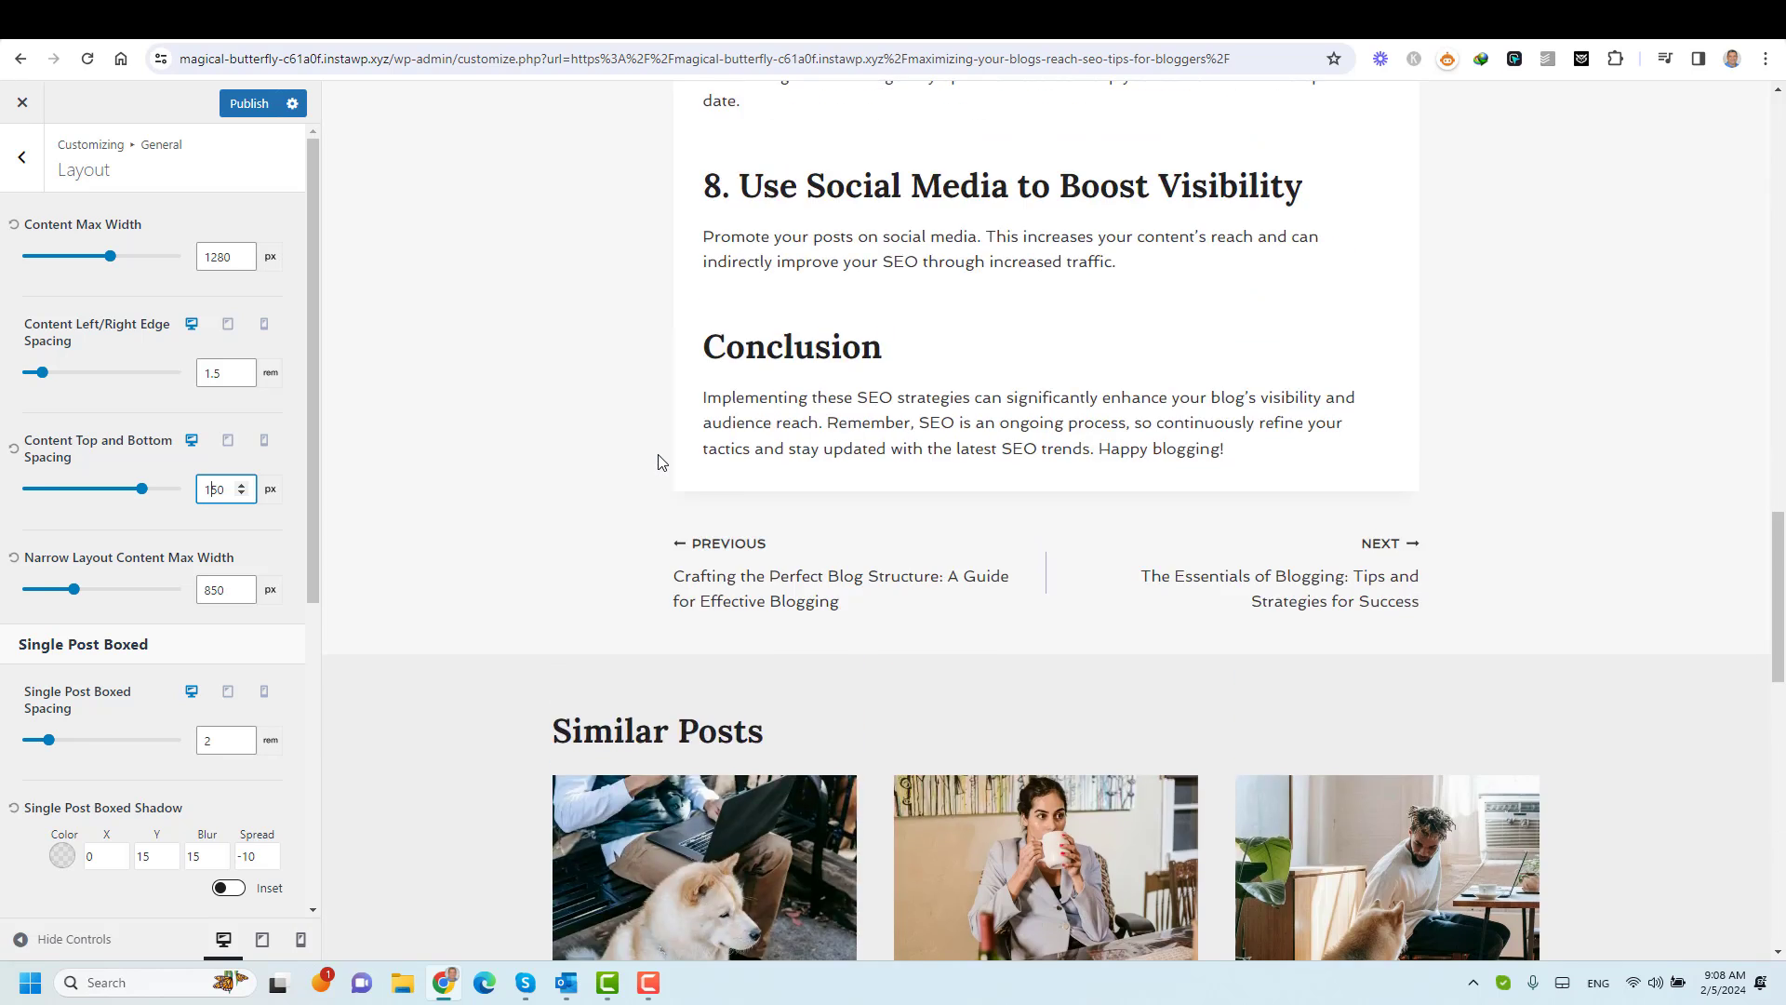
scroll(657, 459, "up", 12)
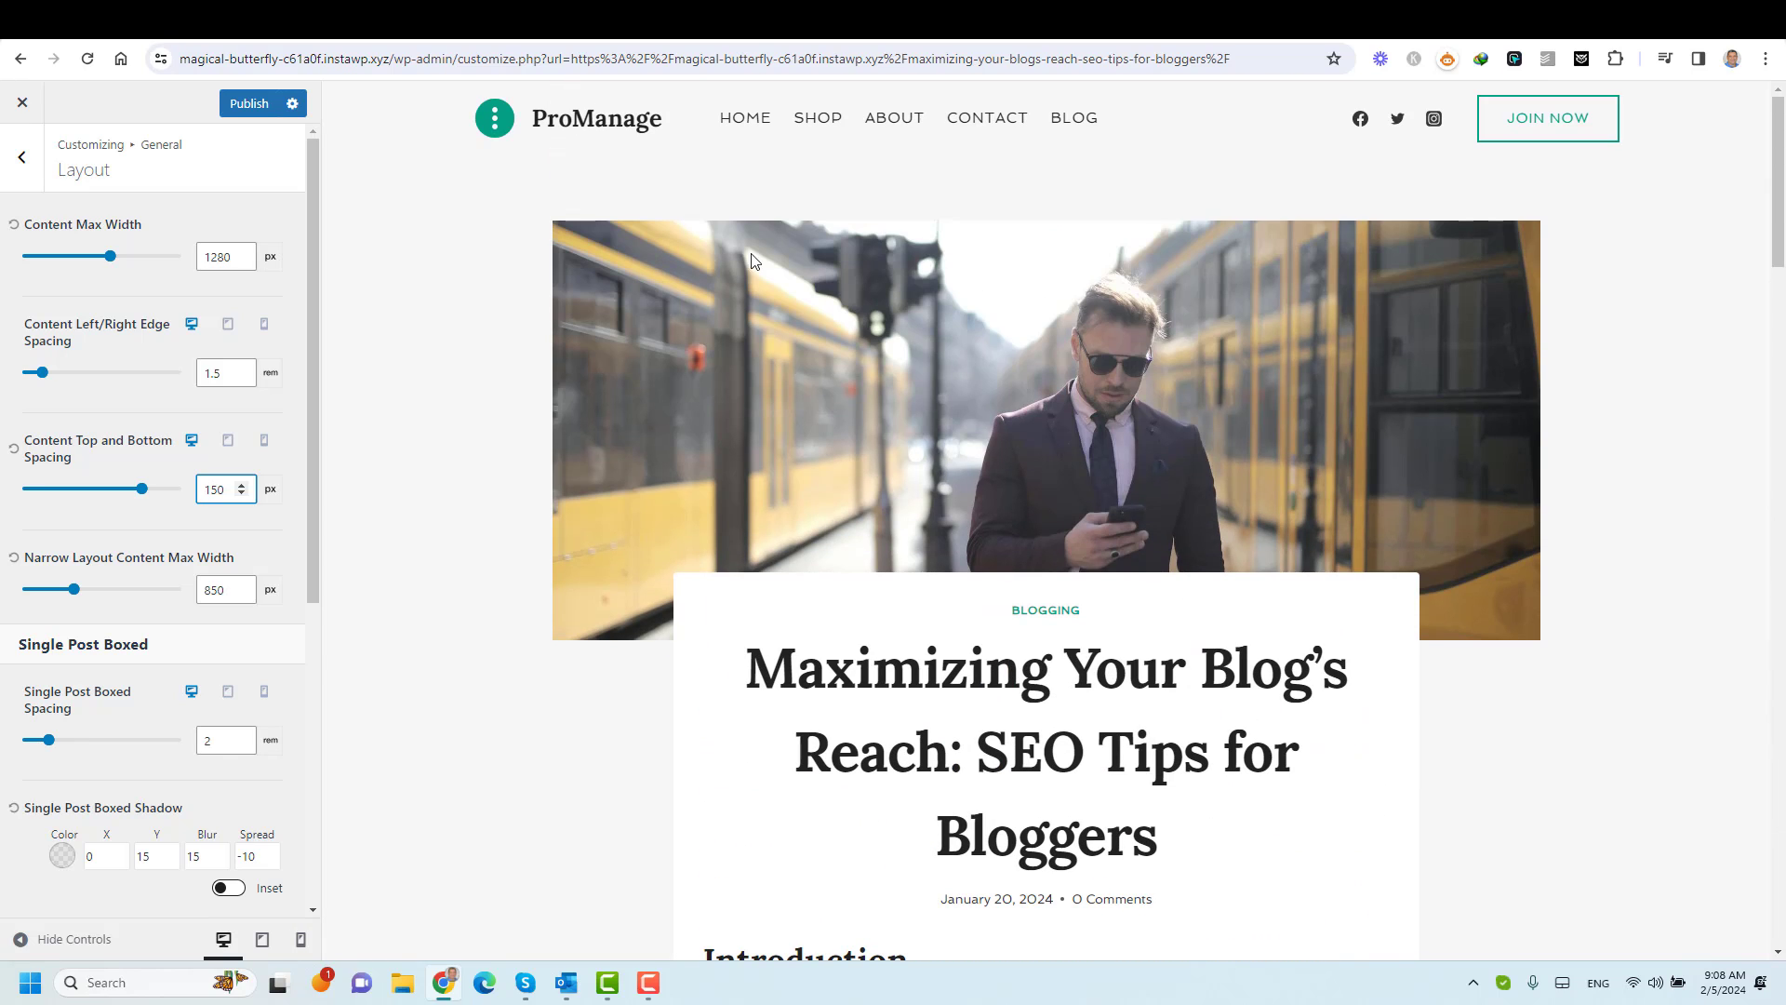
left_click(33, 170)
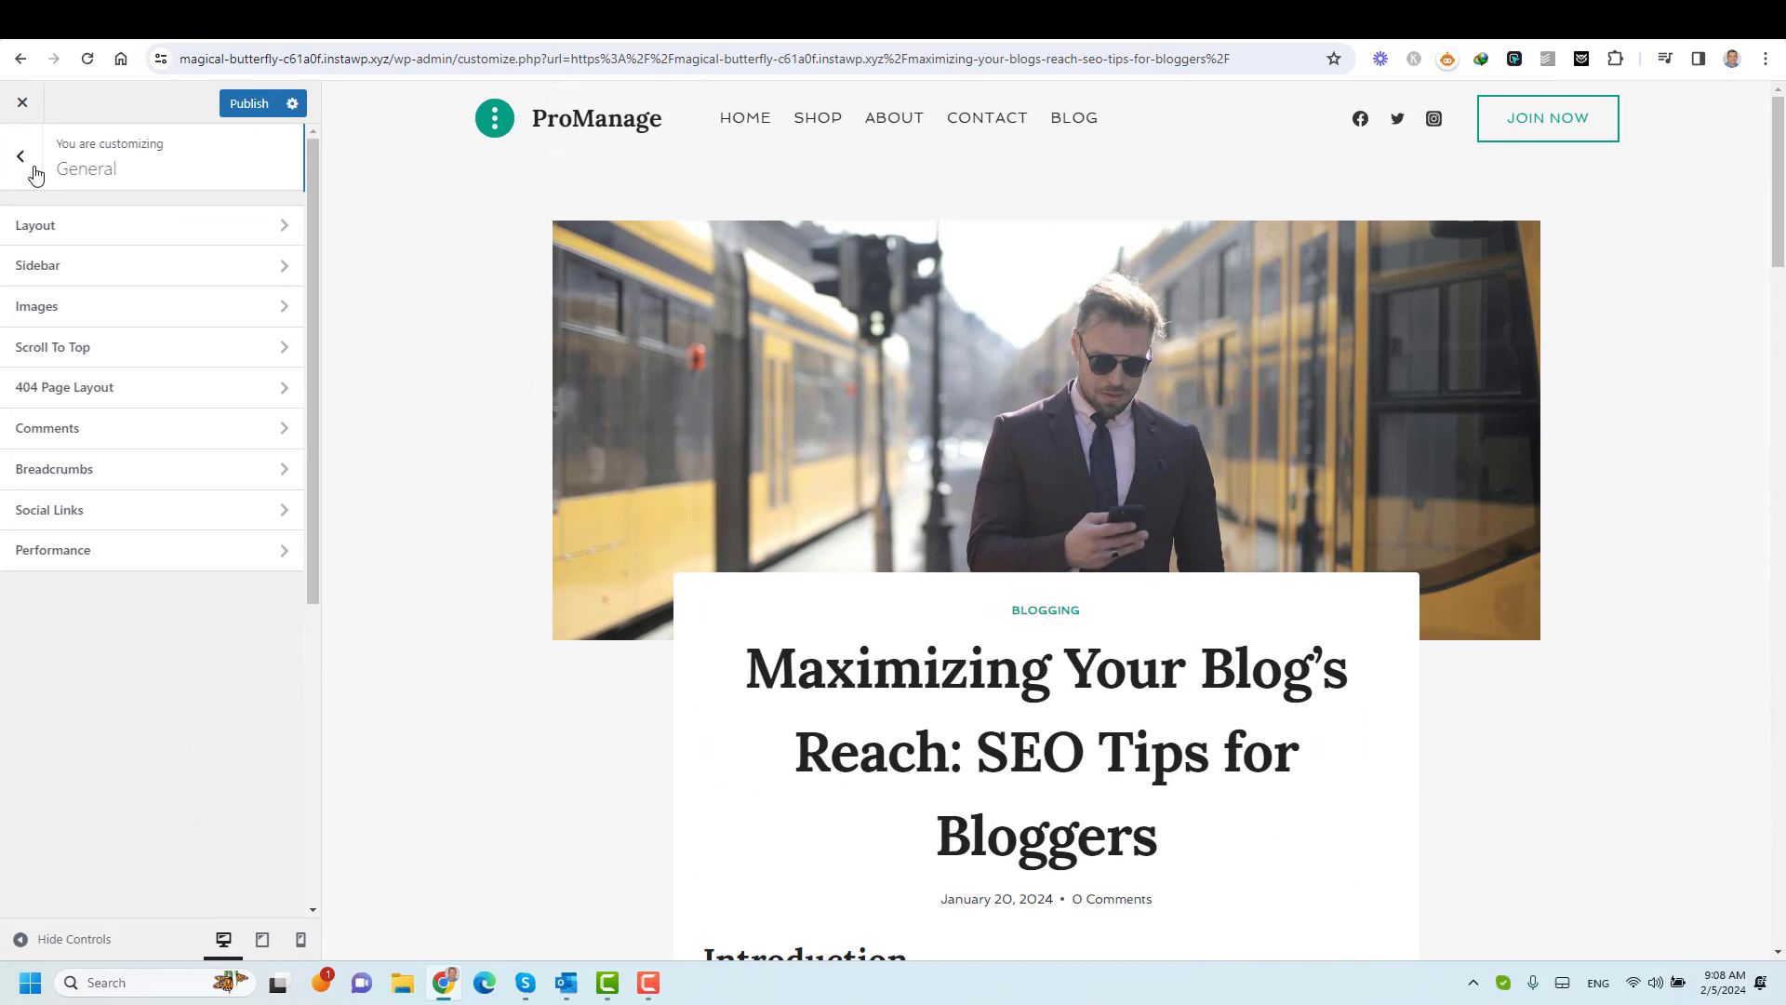
left_click(34, 175)
left_click(131, 473)
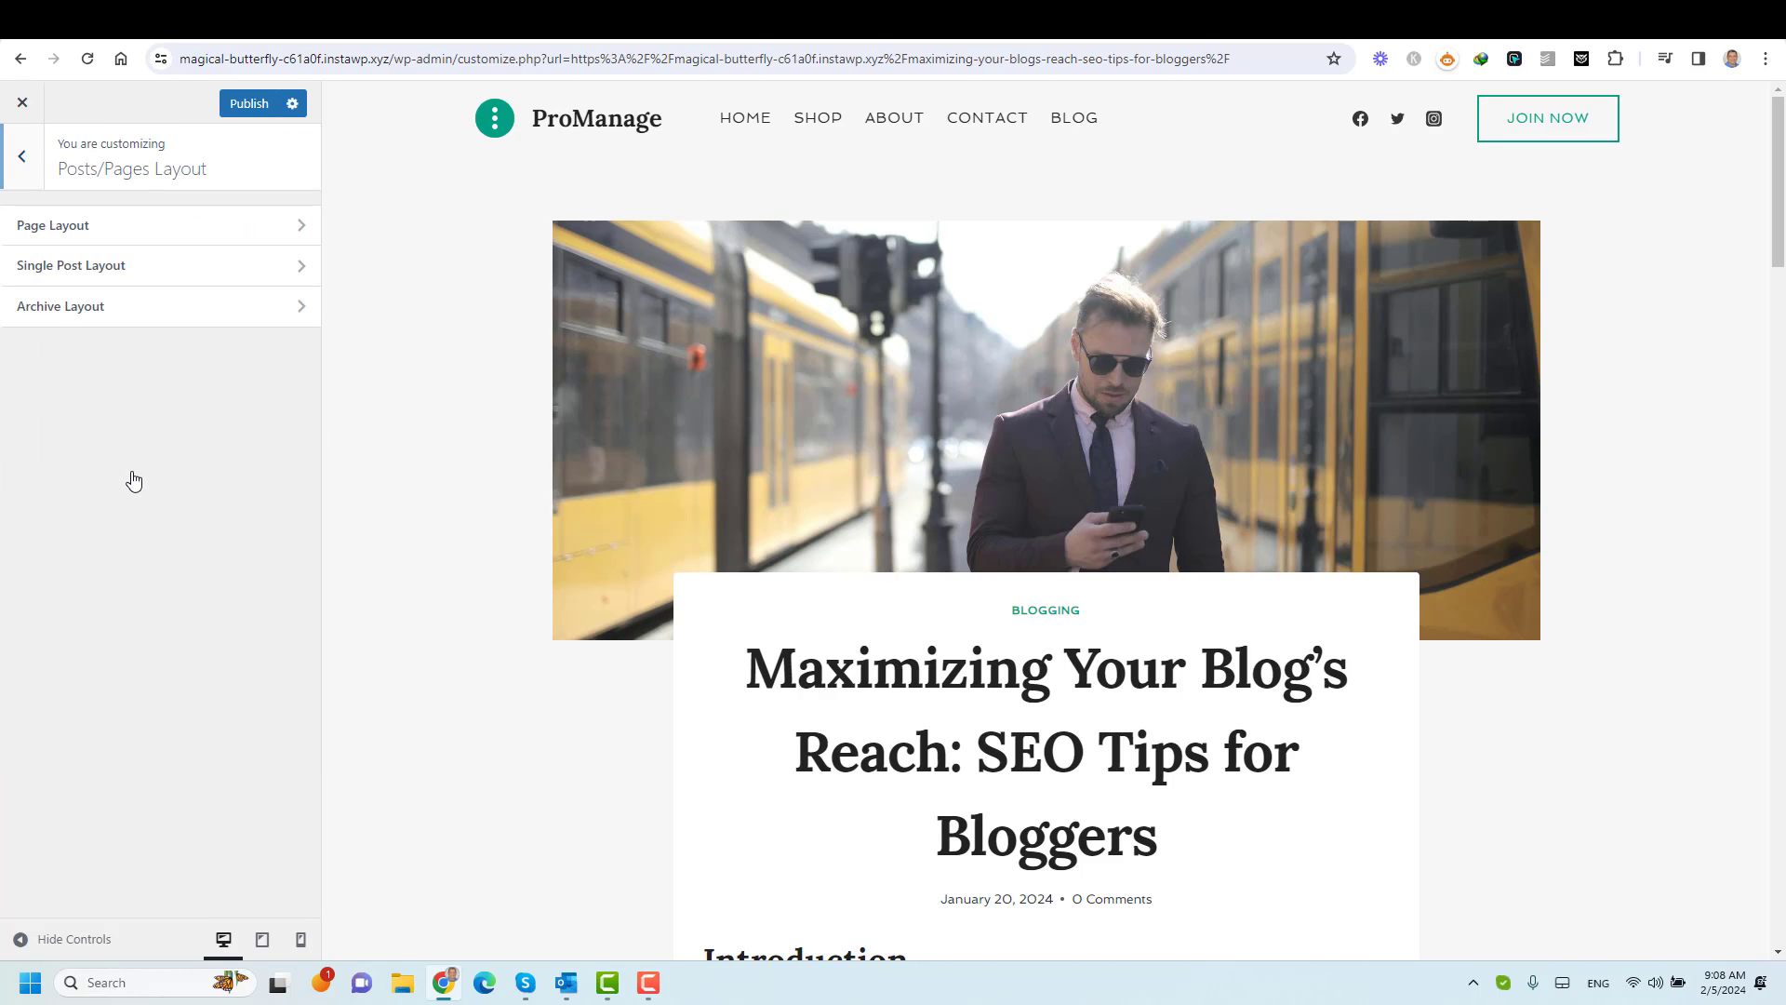
left_click(147, 266)
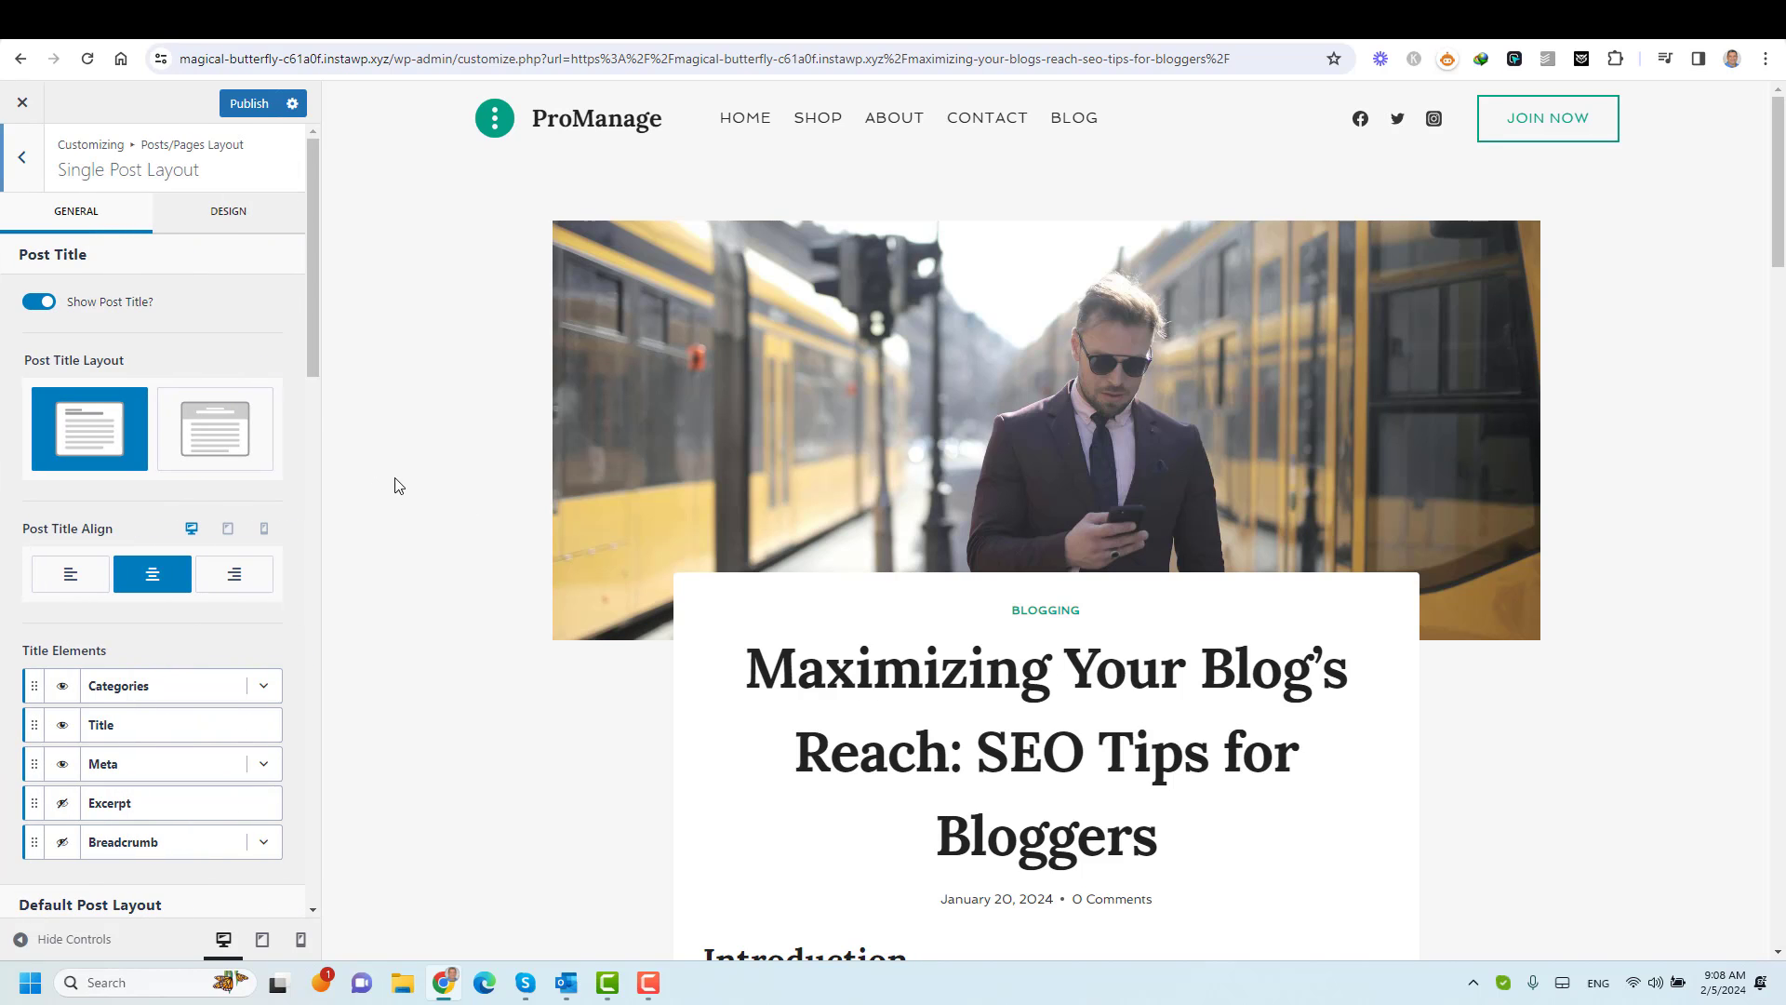
scroll(494, 515, "down", 5)
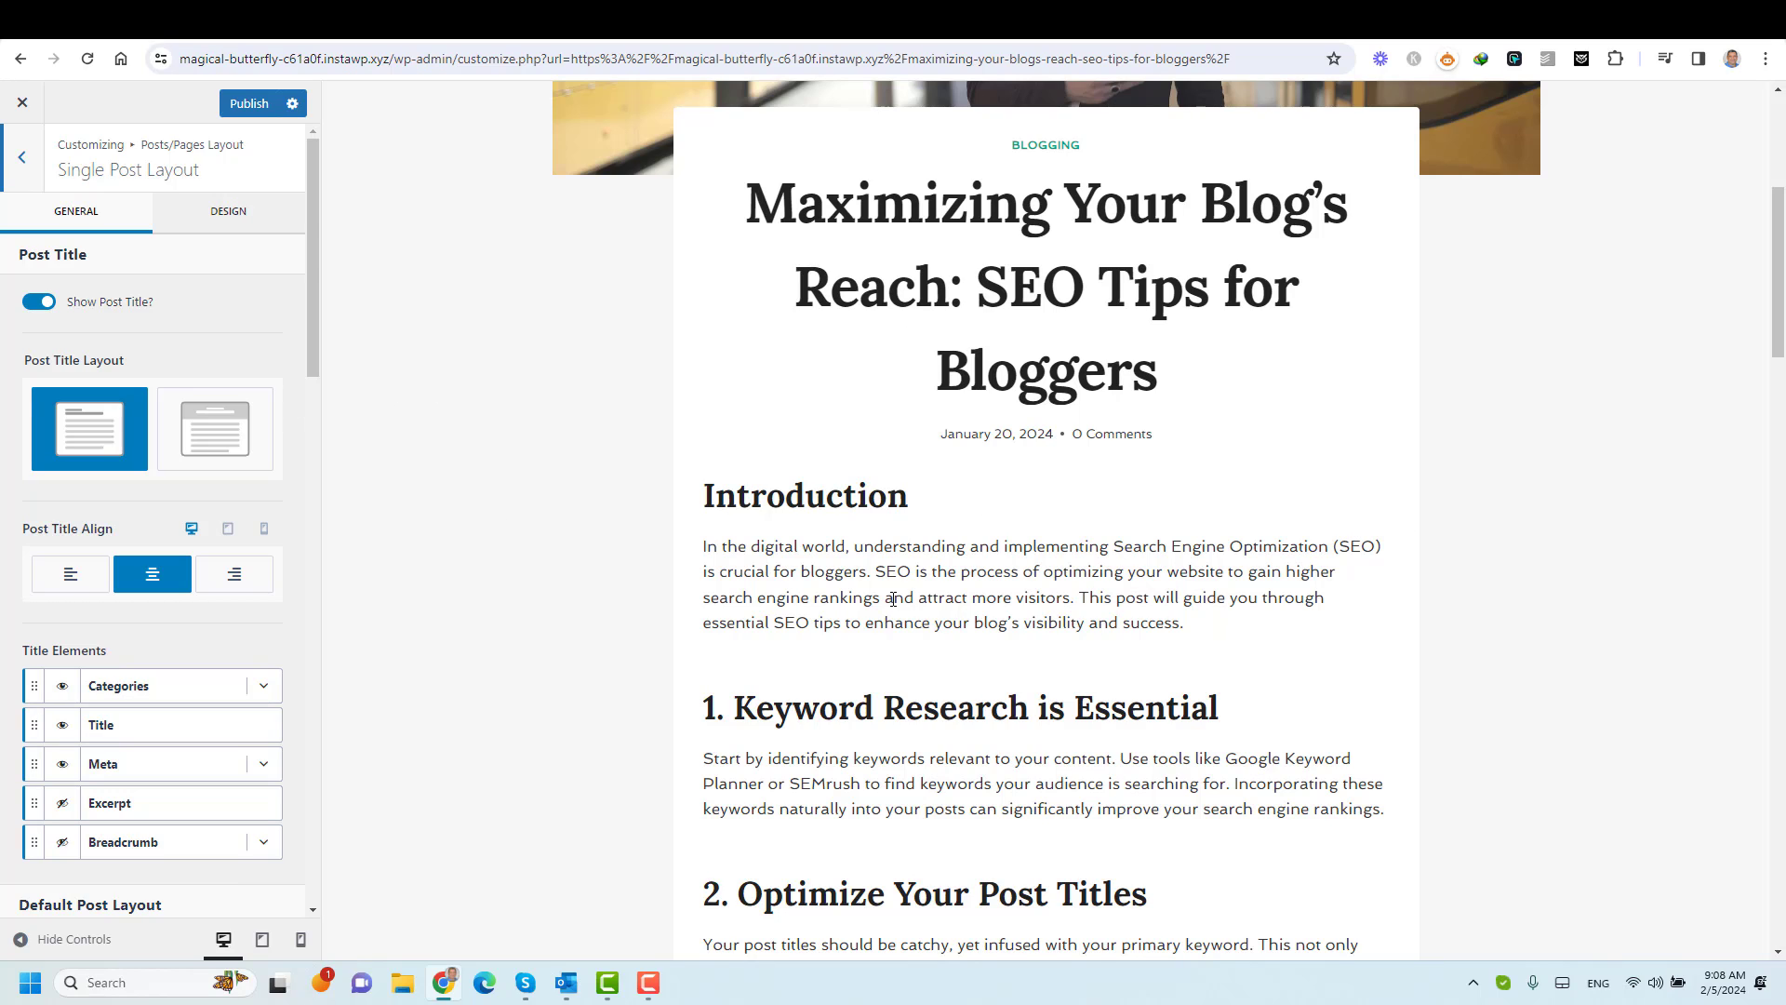
scroll(911, 591, "down", 6)
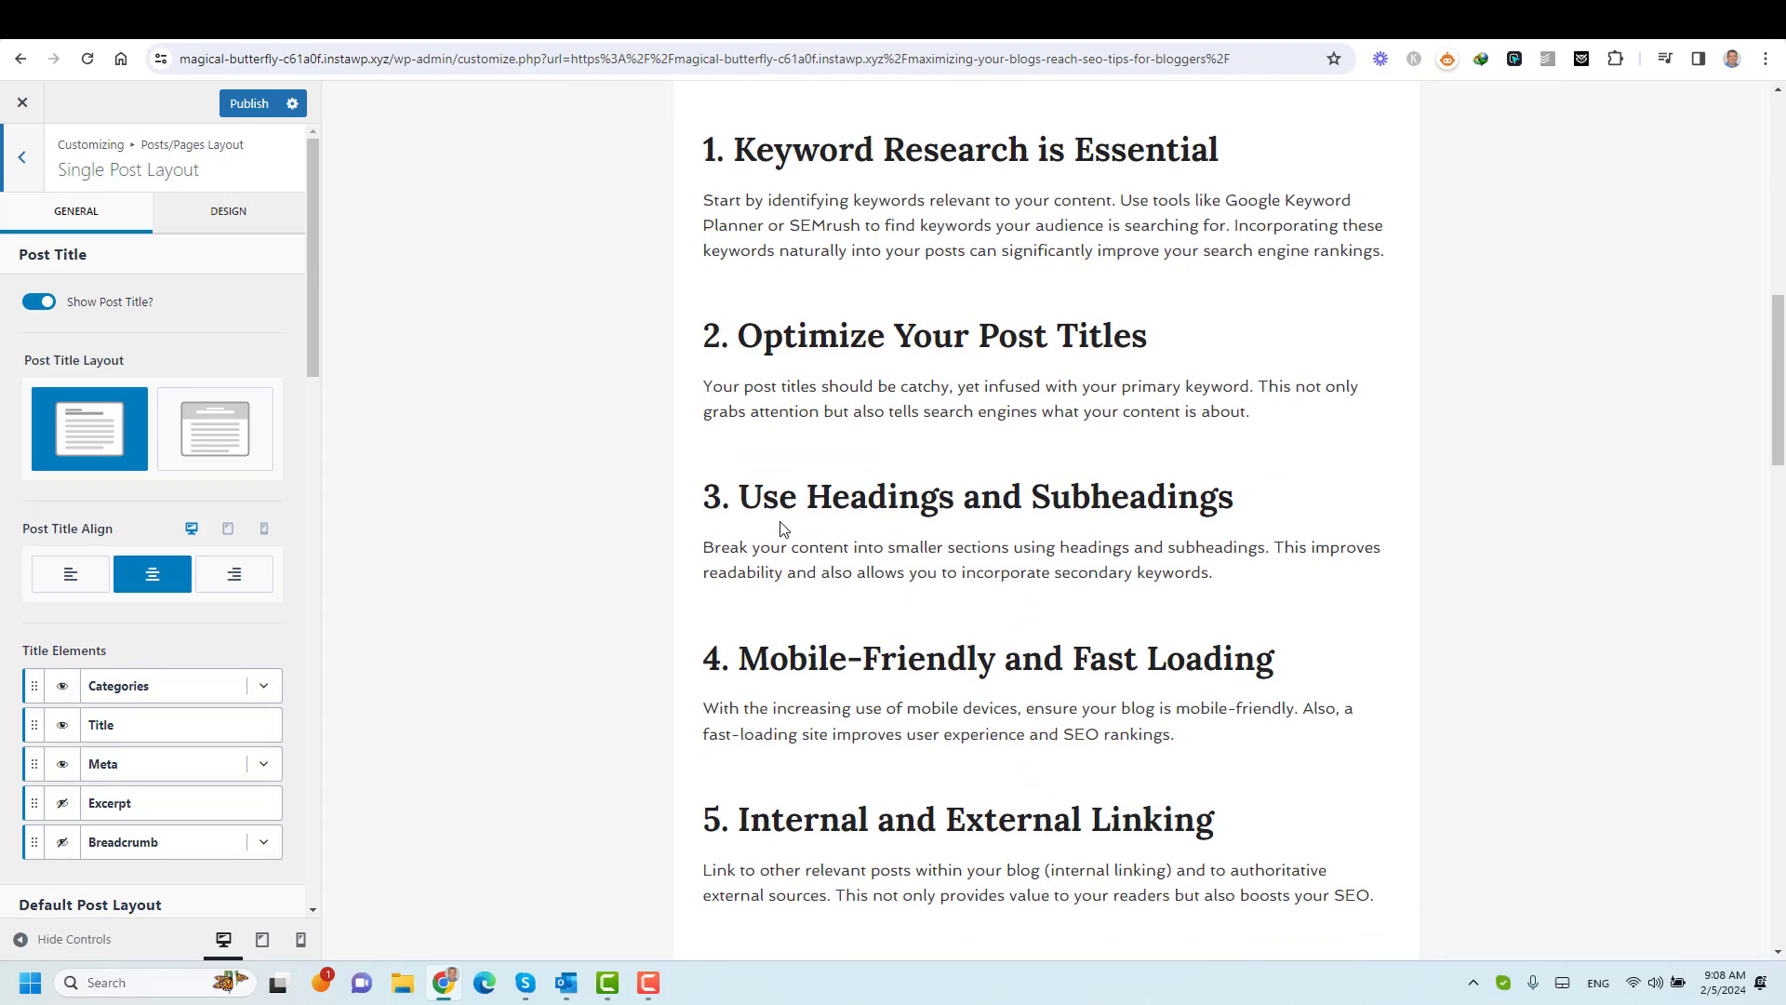
scroll(688, 493, "down", 7)
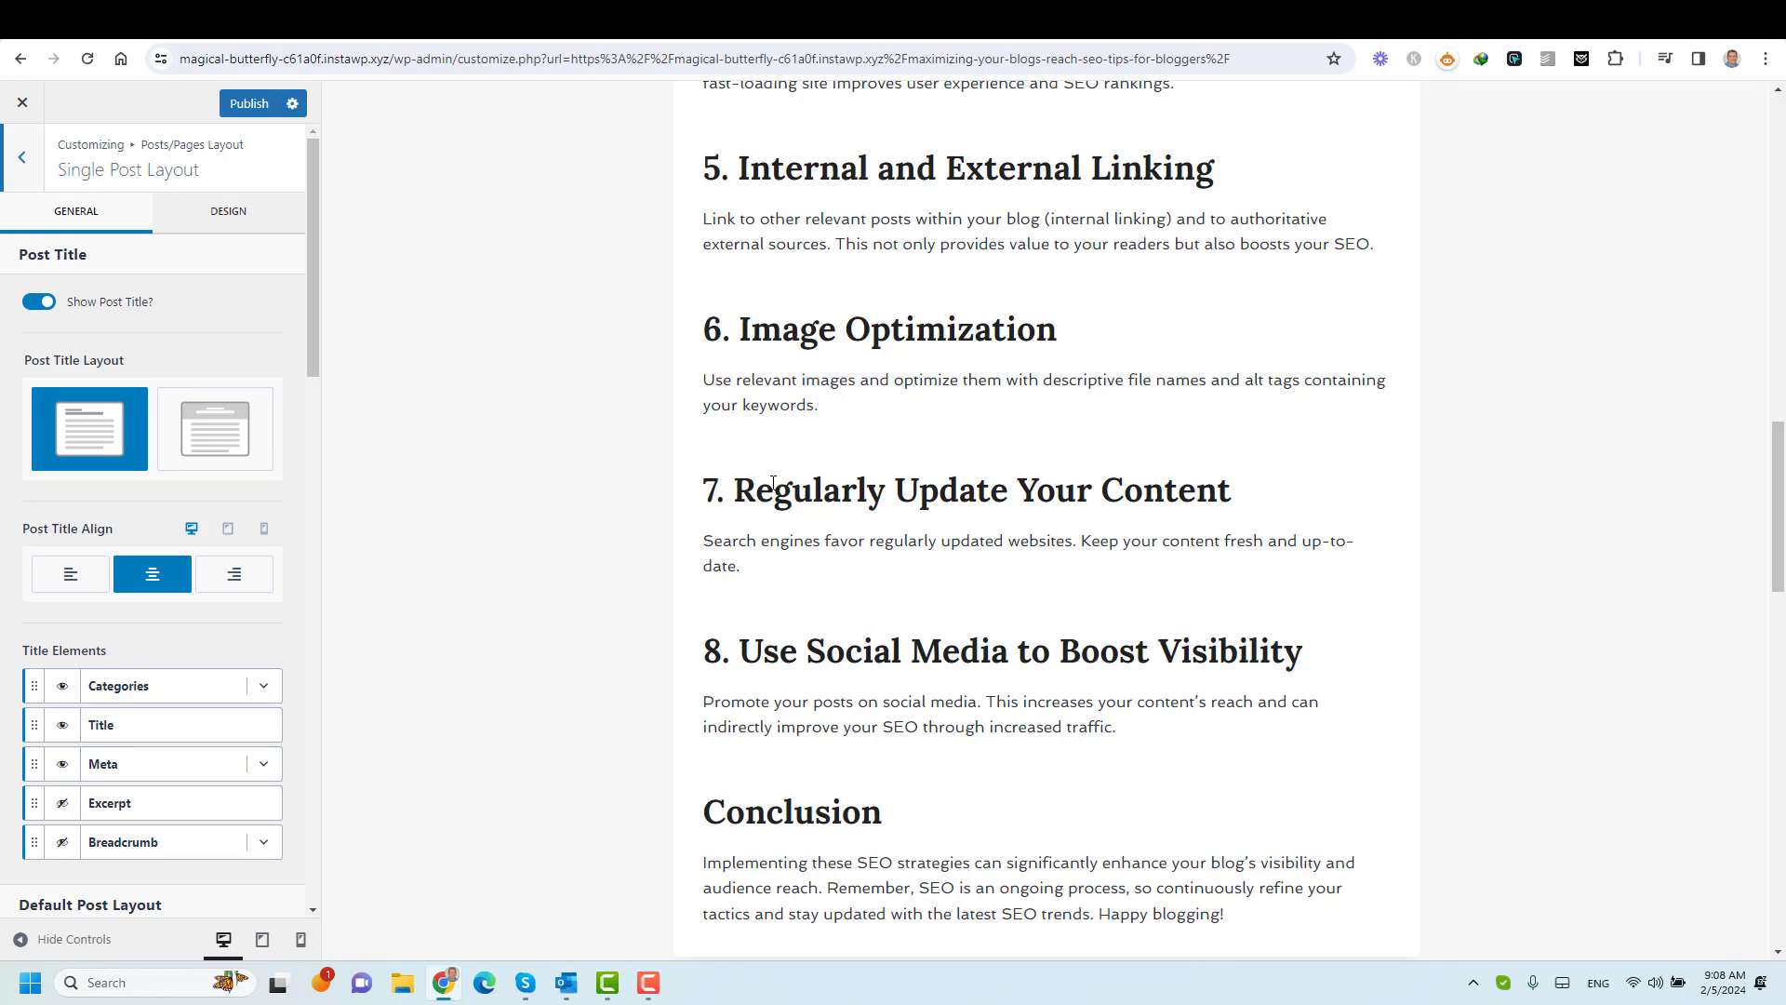
scroll(773, 482, "down", 5)
scroll(885, 479, "up", 6)
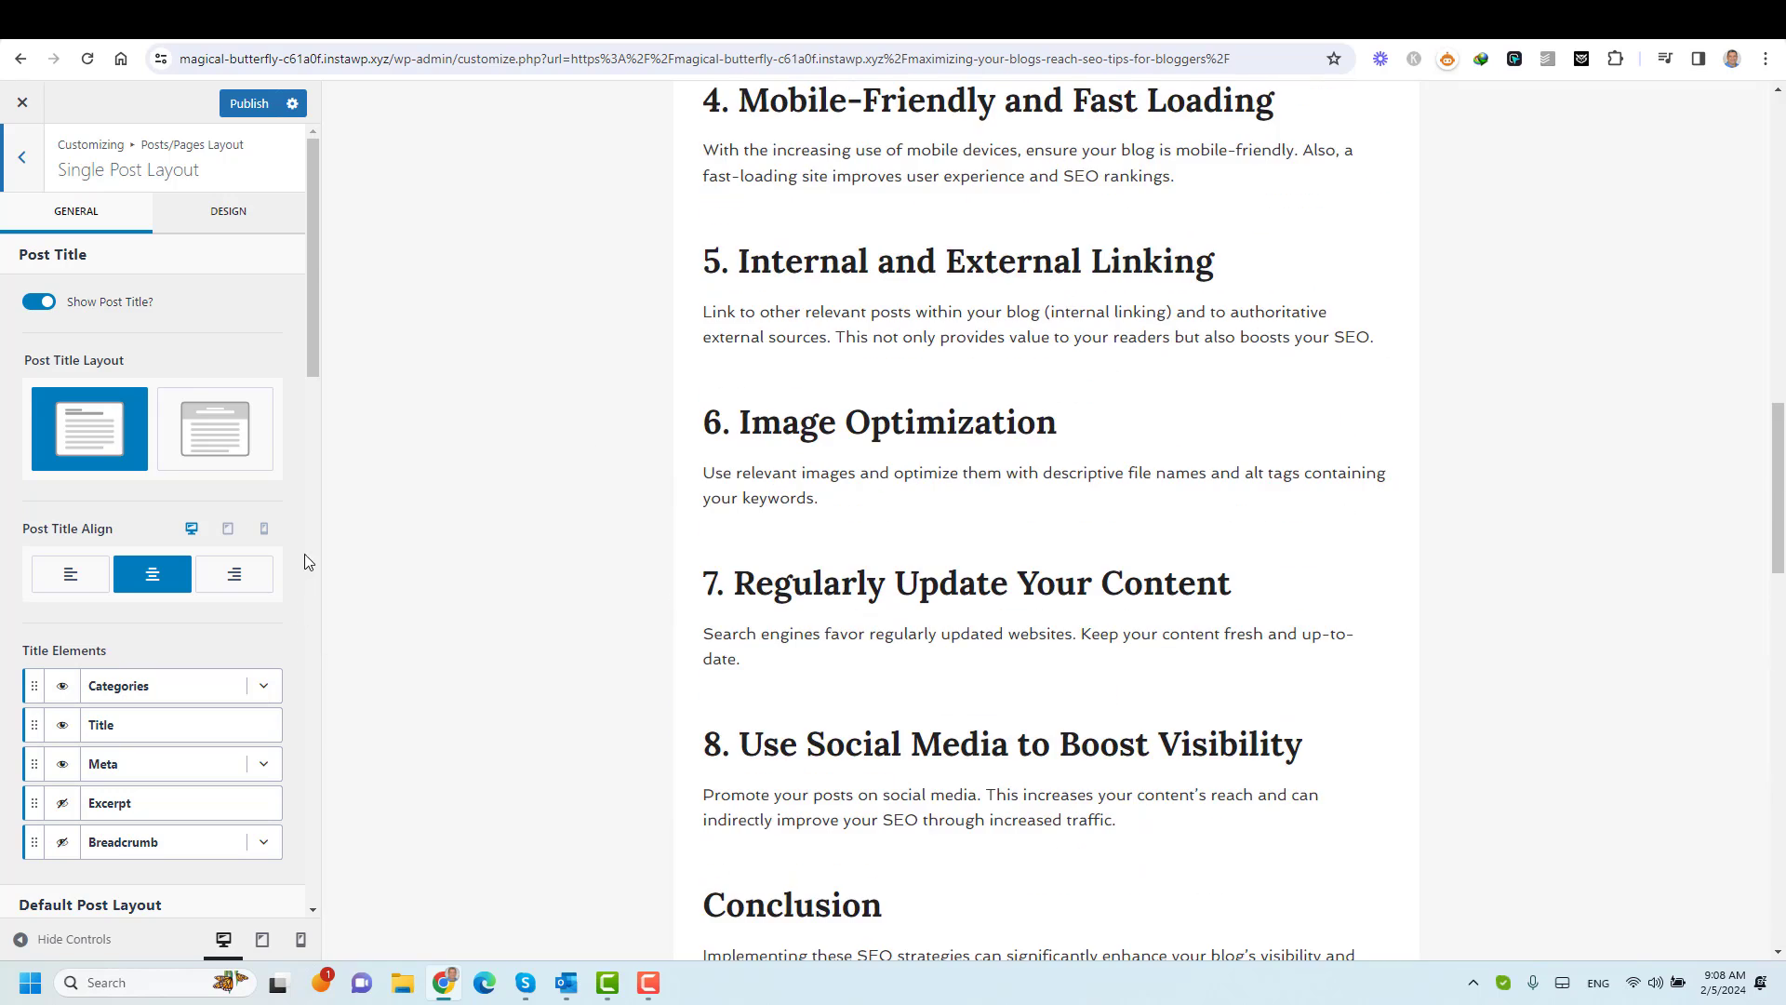
scroll(301, 477, "down", 1)
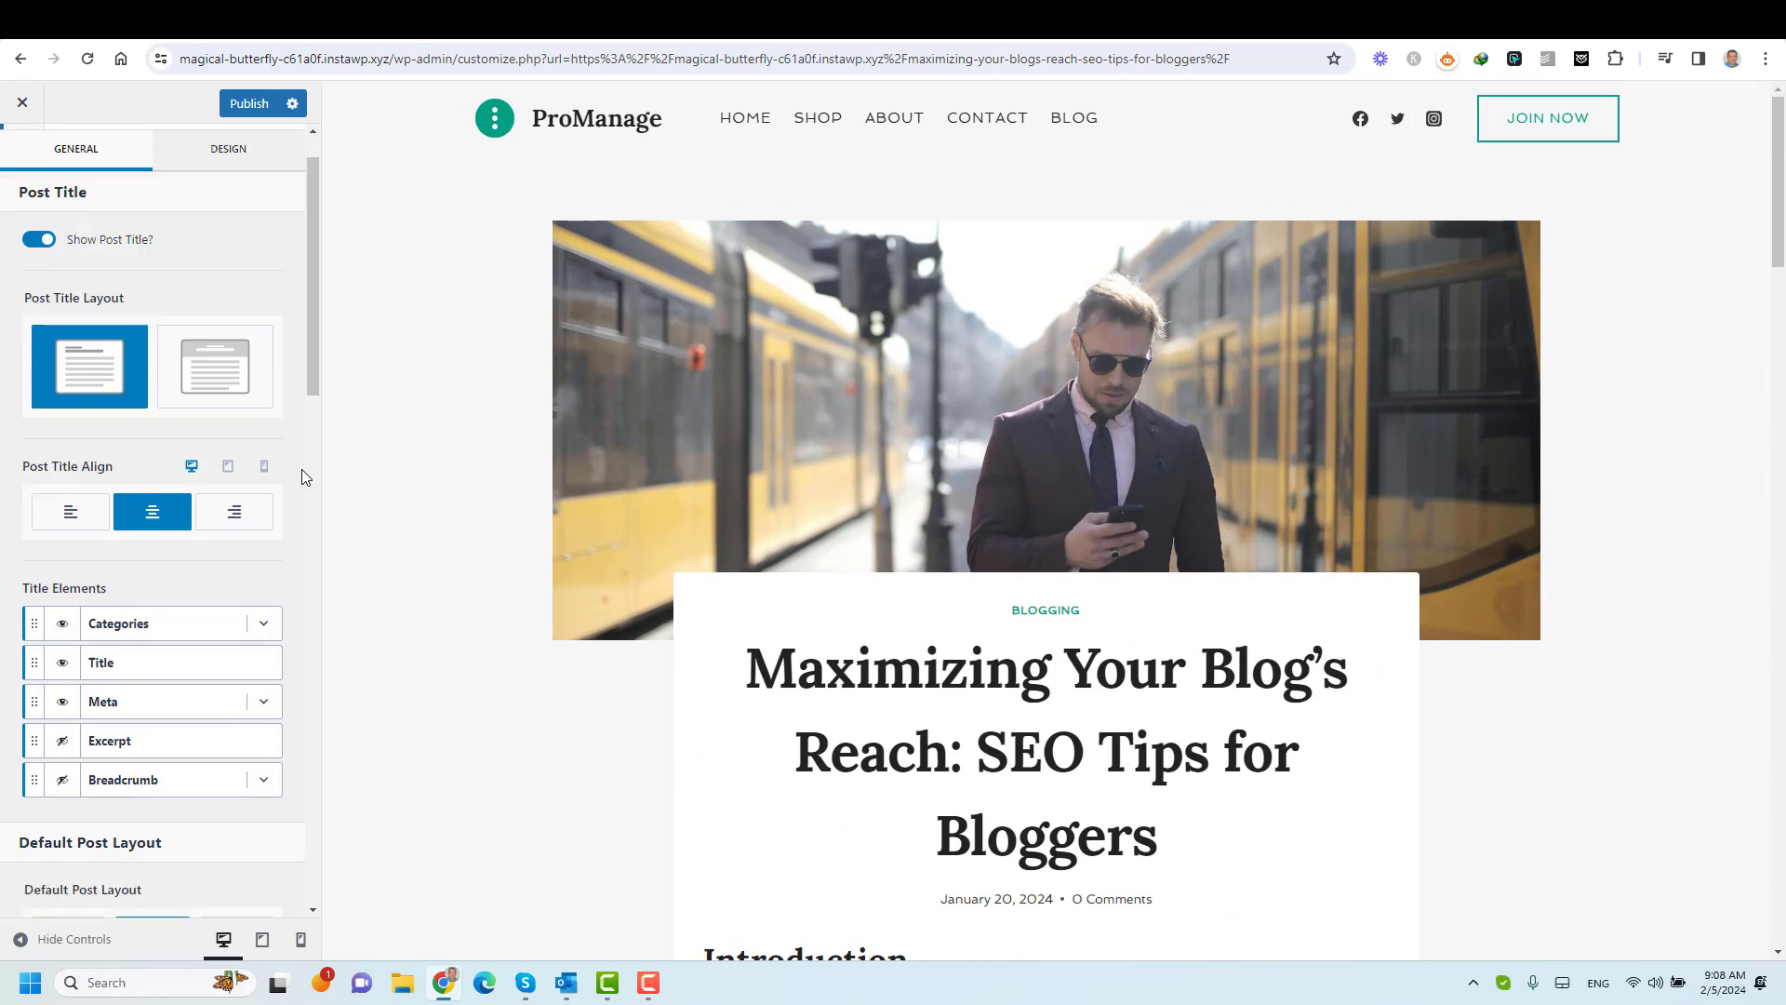
scroll(301, 476, "down", 13)
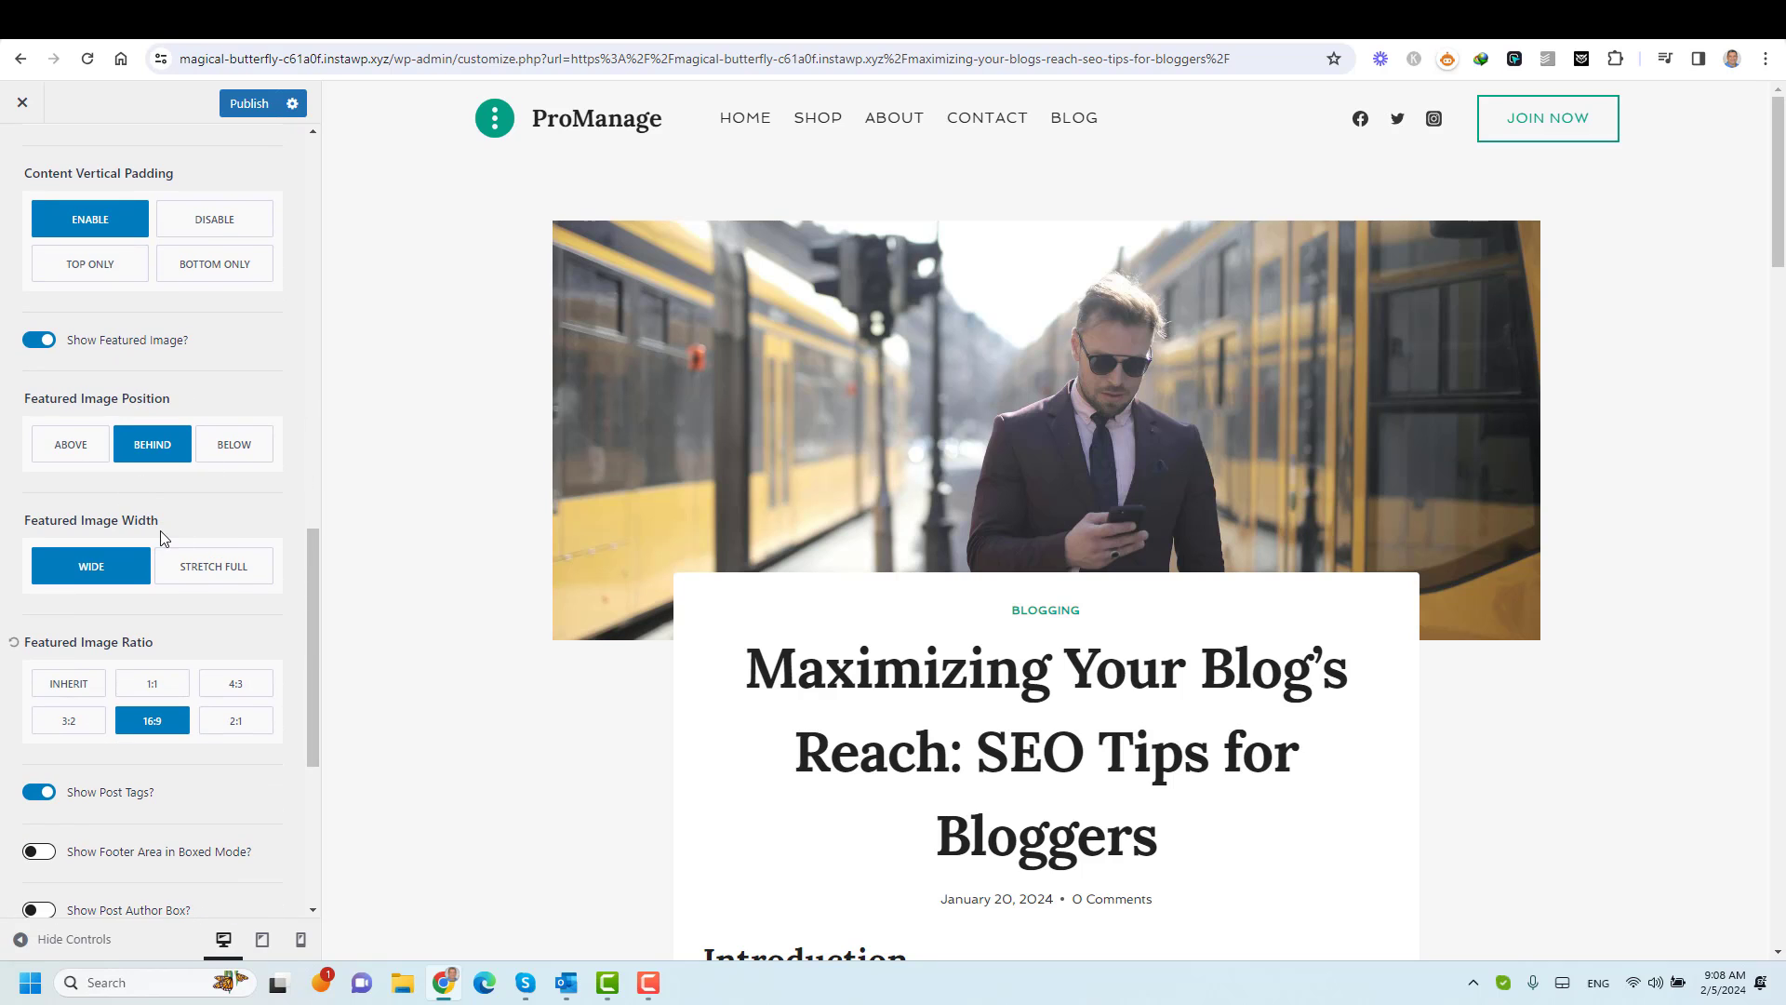
Try a full-width featured image, then set it back to wide.
left_click(215, 571)
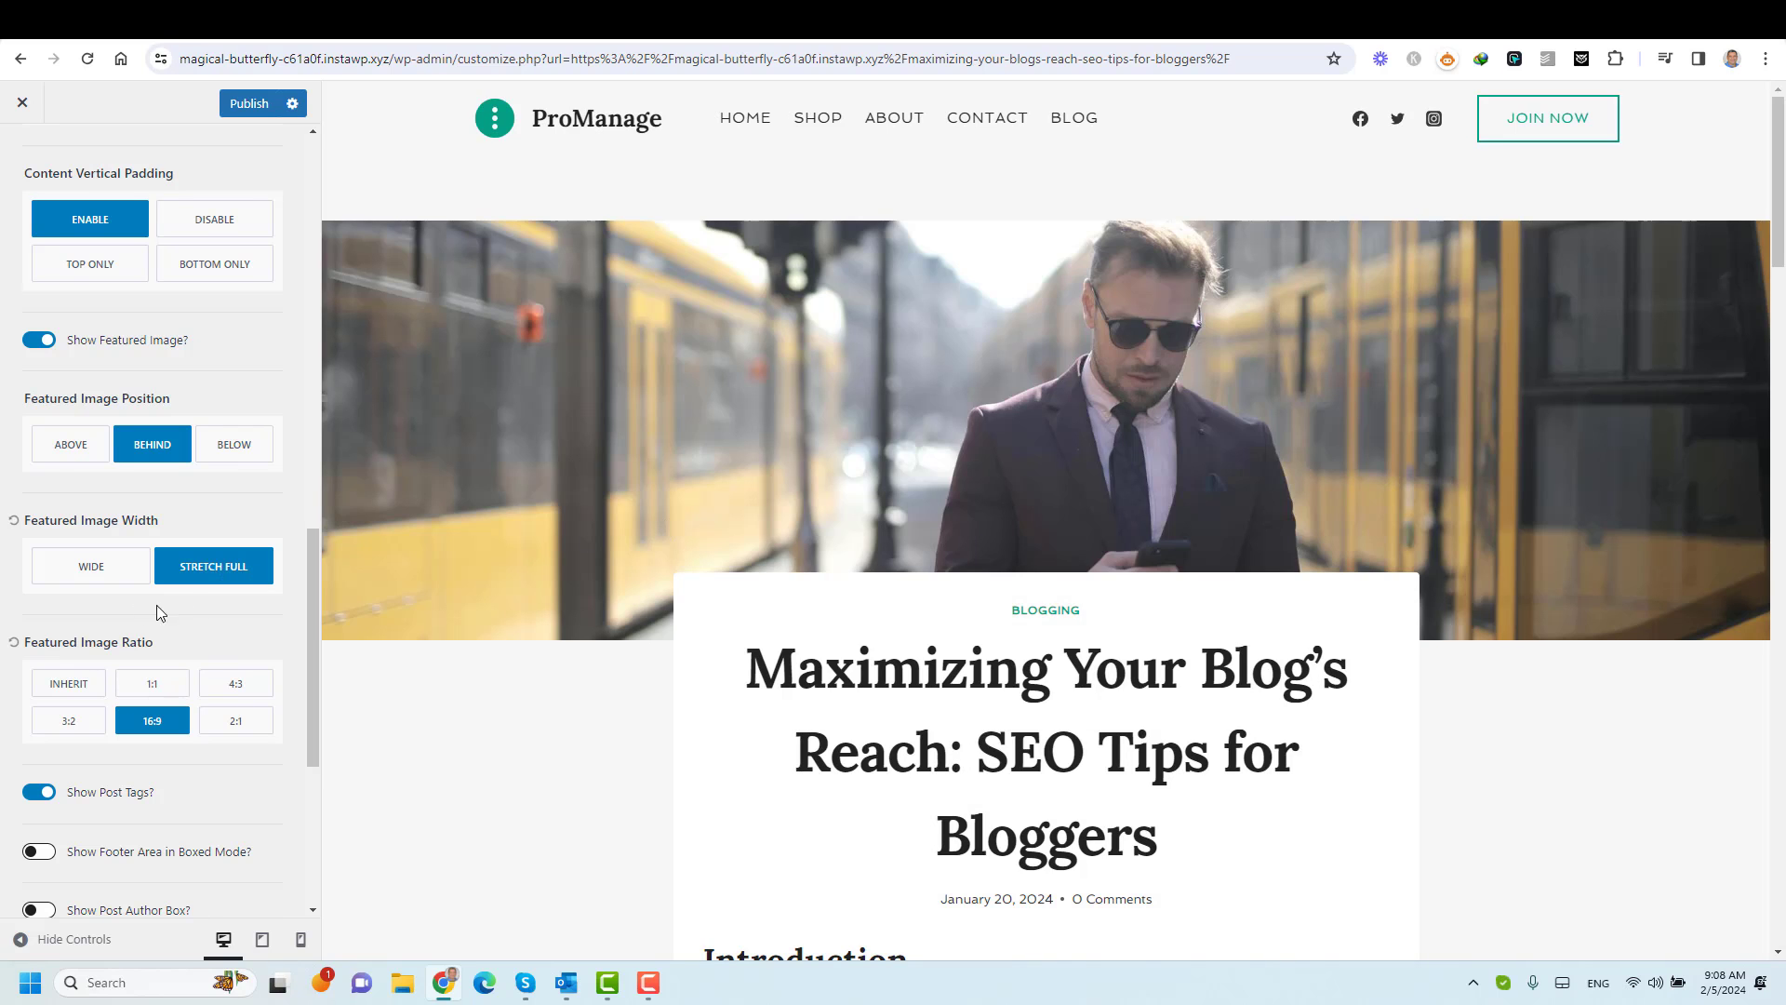
left_click(116, 575)
scroll(193, 611, "down", 2)
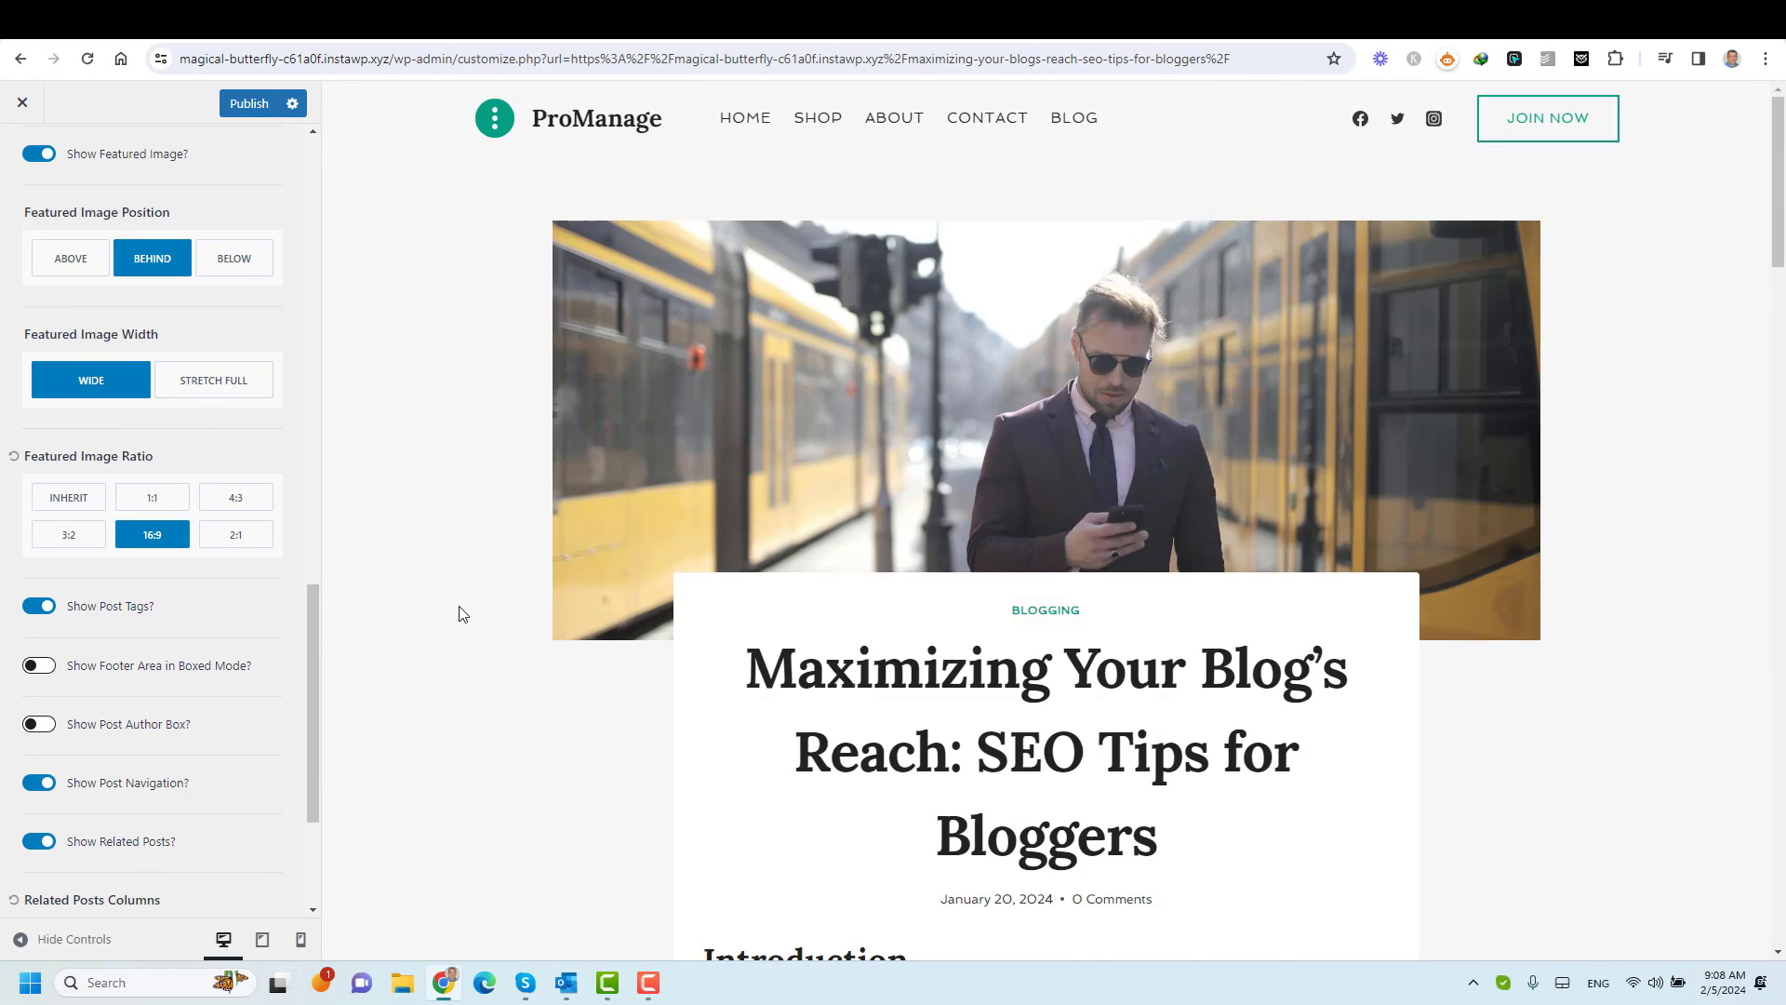
scroll(460, 609, "down", 20)
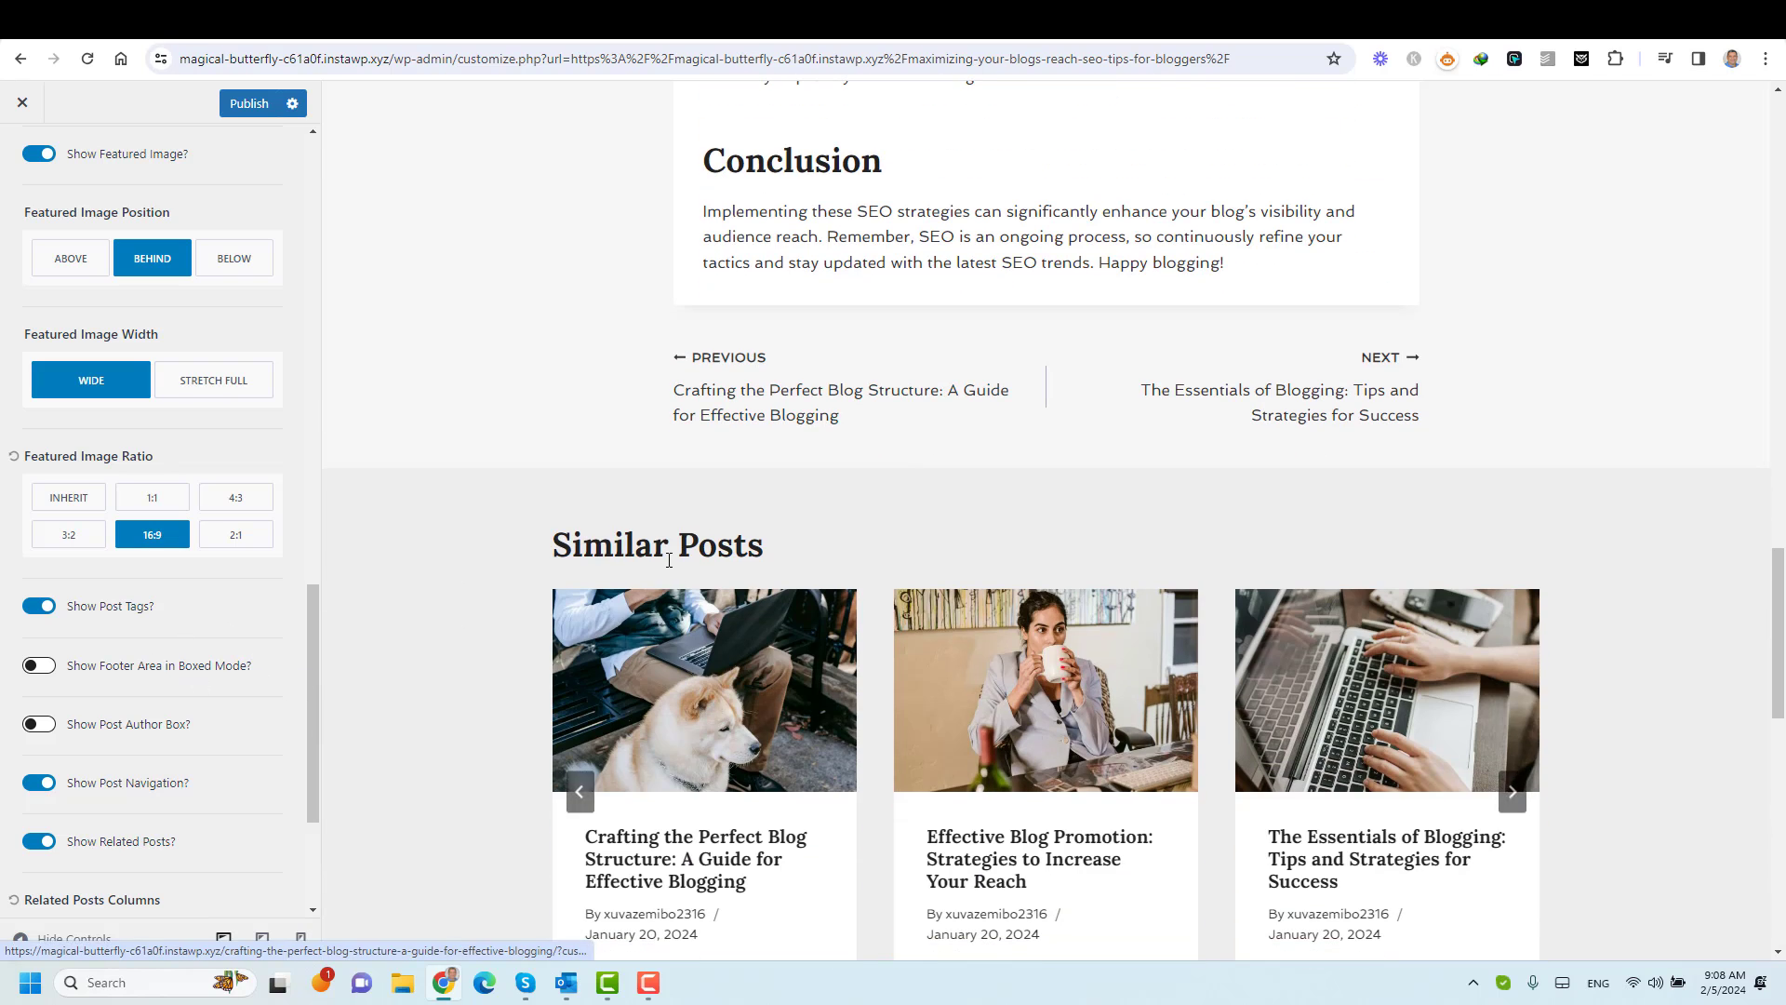
scroll(614, 726, "down", 1)
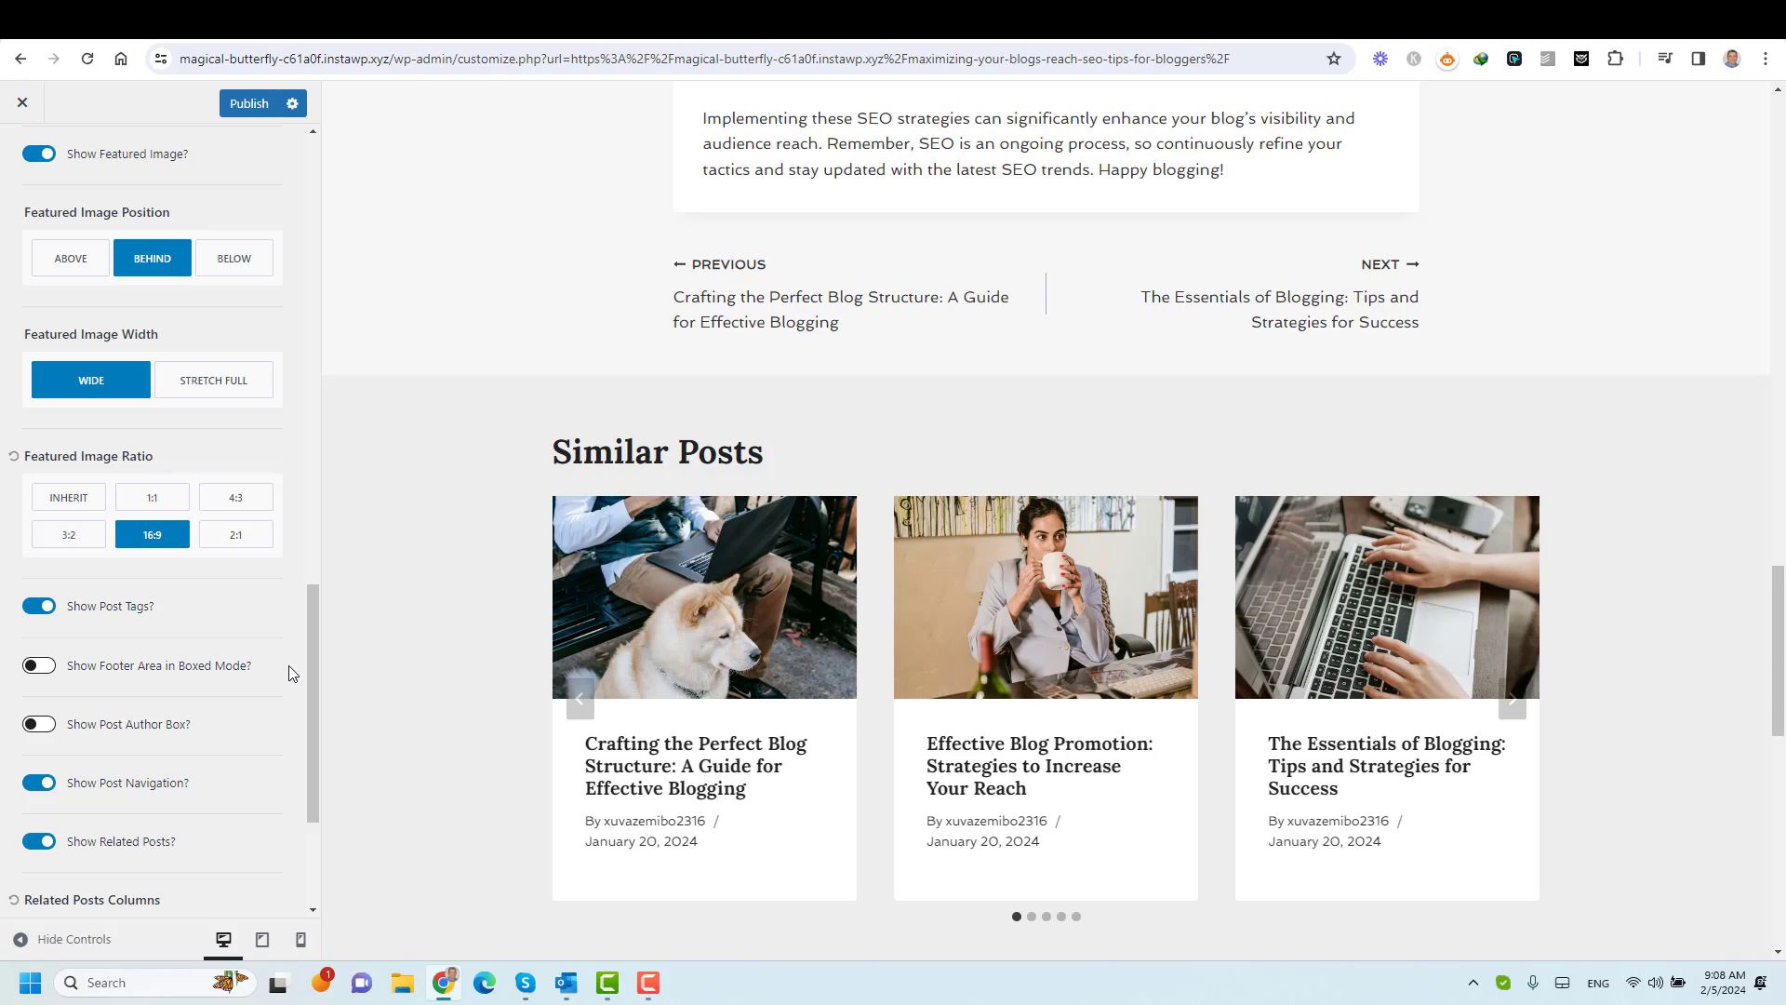
Turn off Show Post Navigation, keeping Show Related Posts on.
left_click(34, 842)
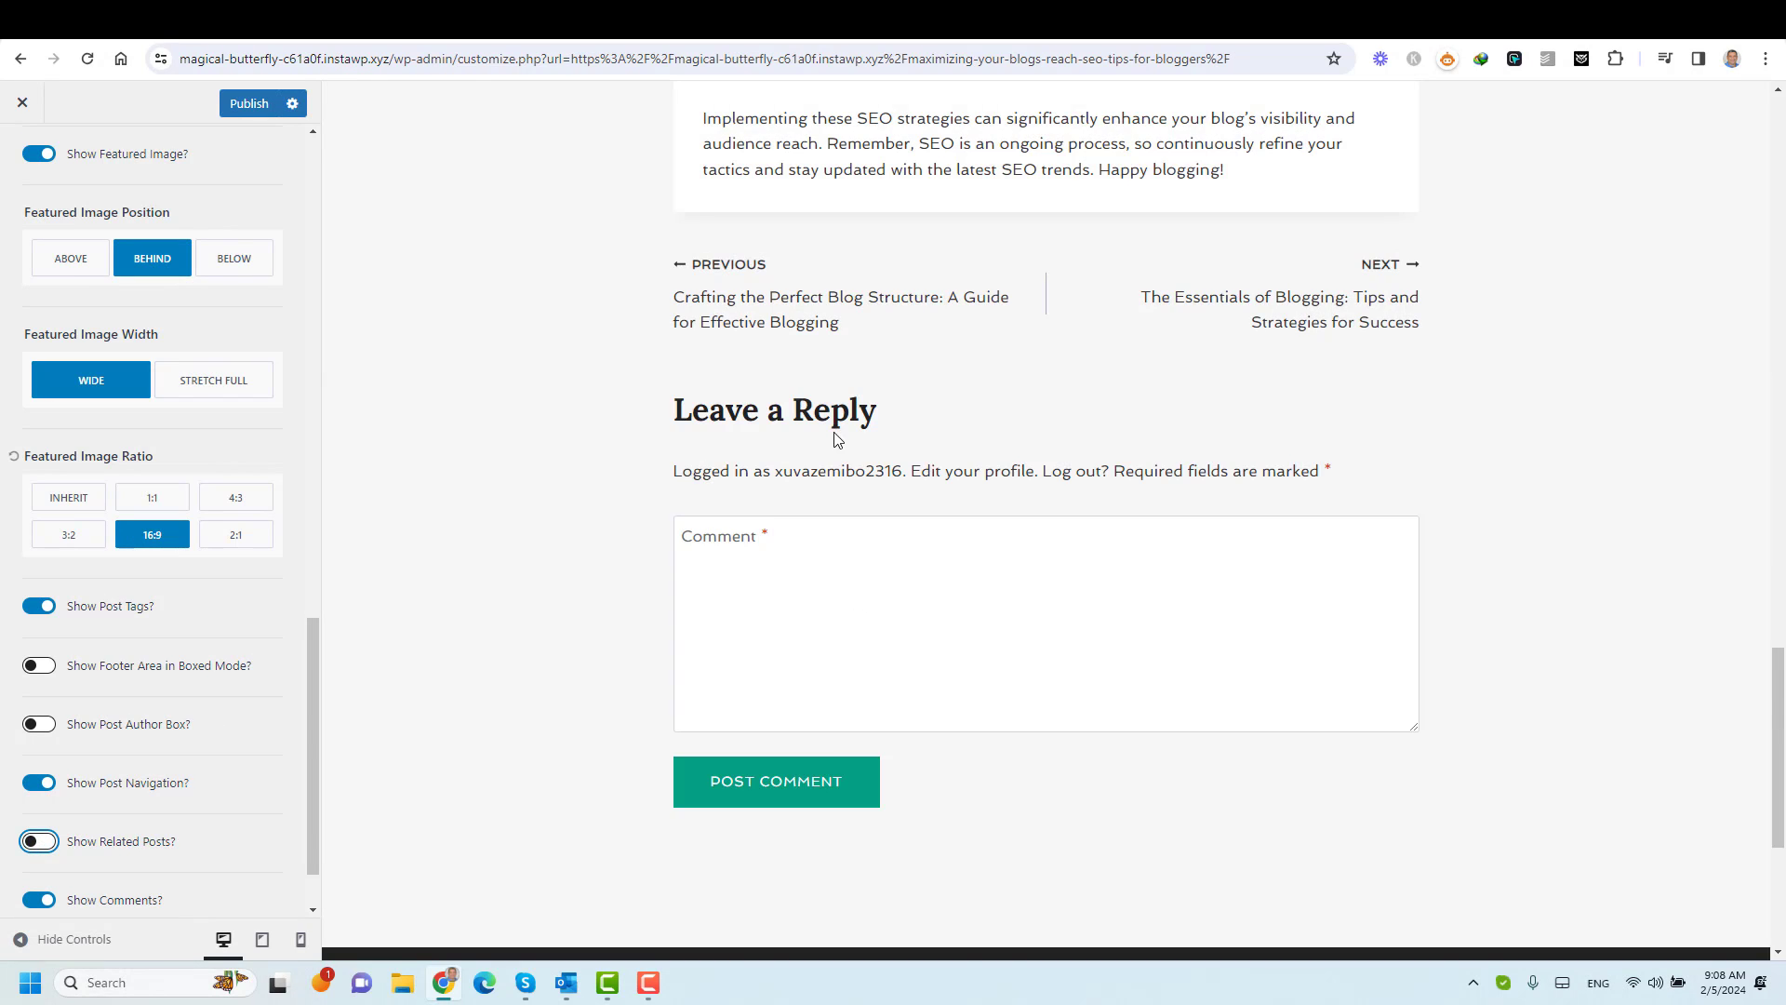
scroll(480, 543, "up", 4)
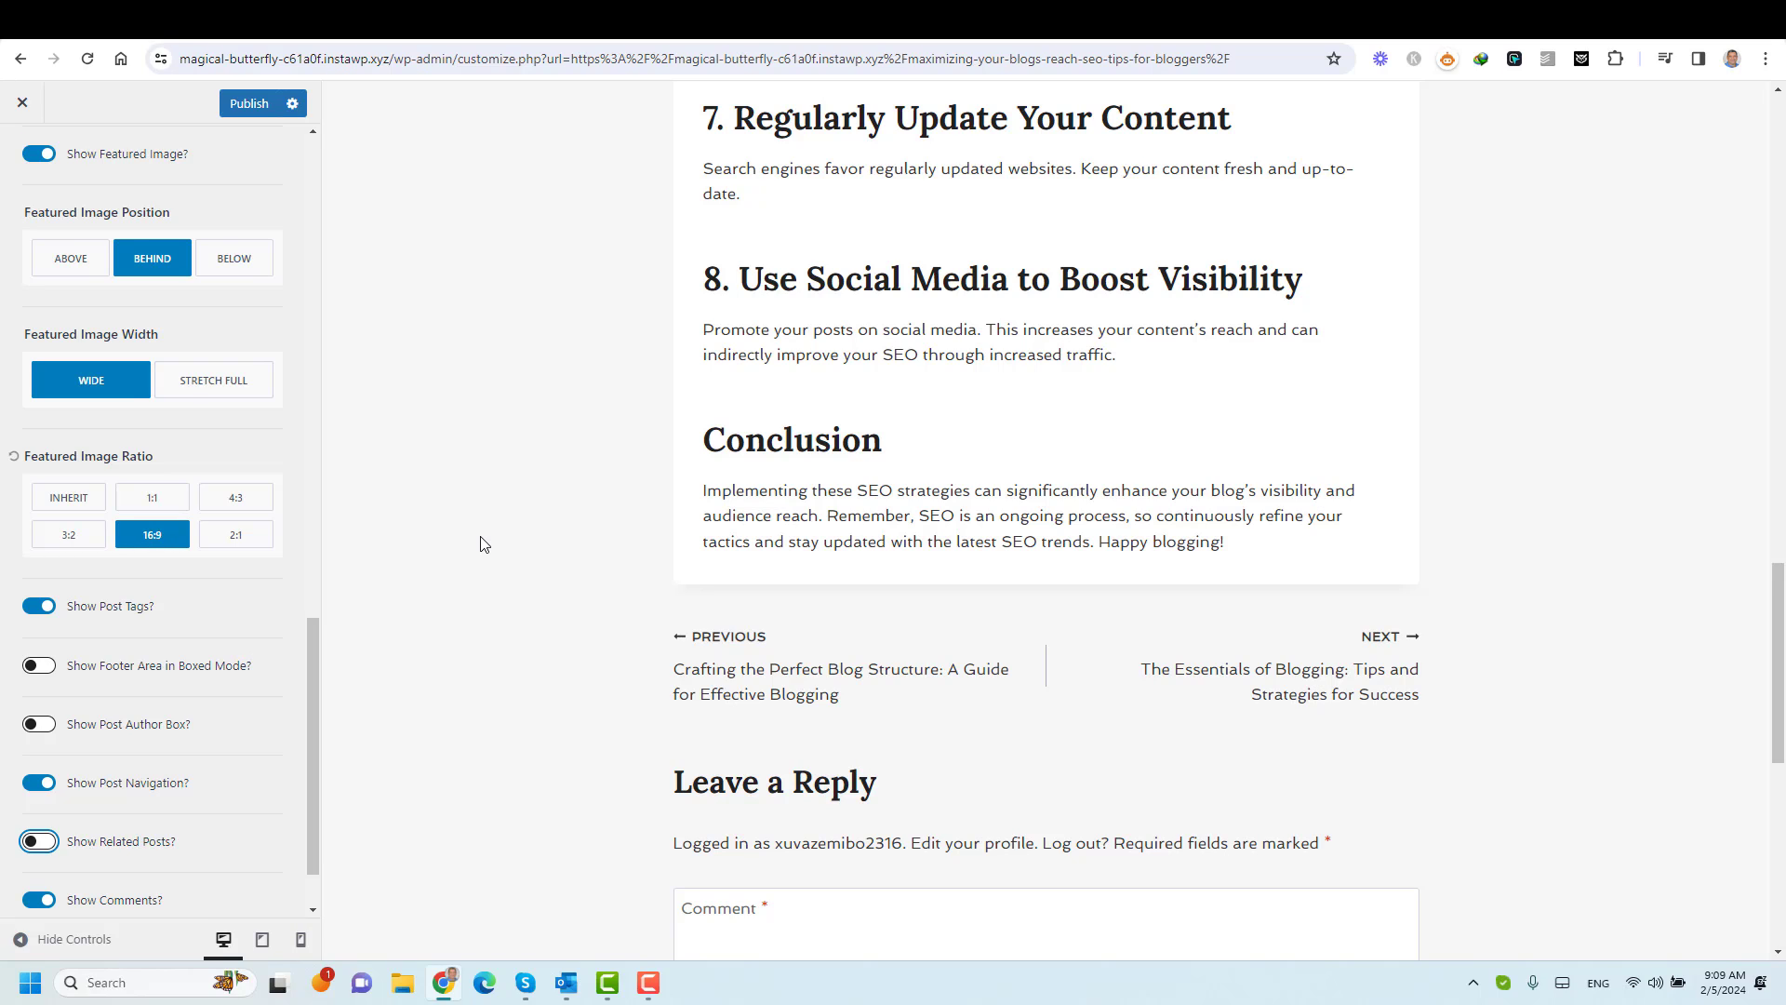
scroll(188, 688, "down", 1)
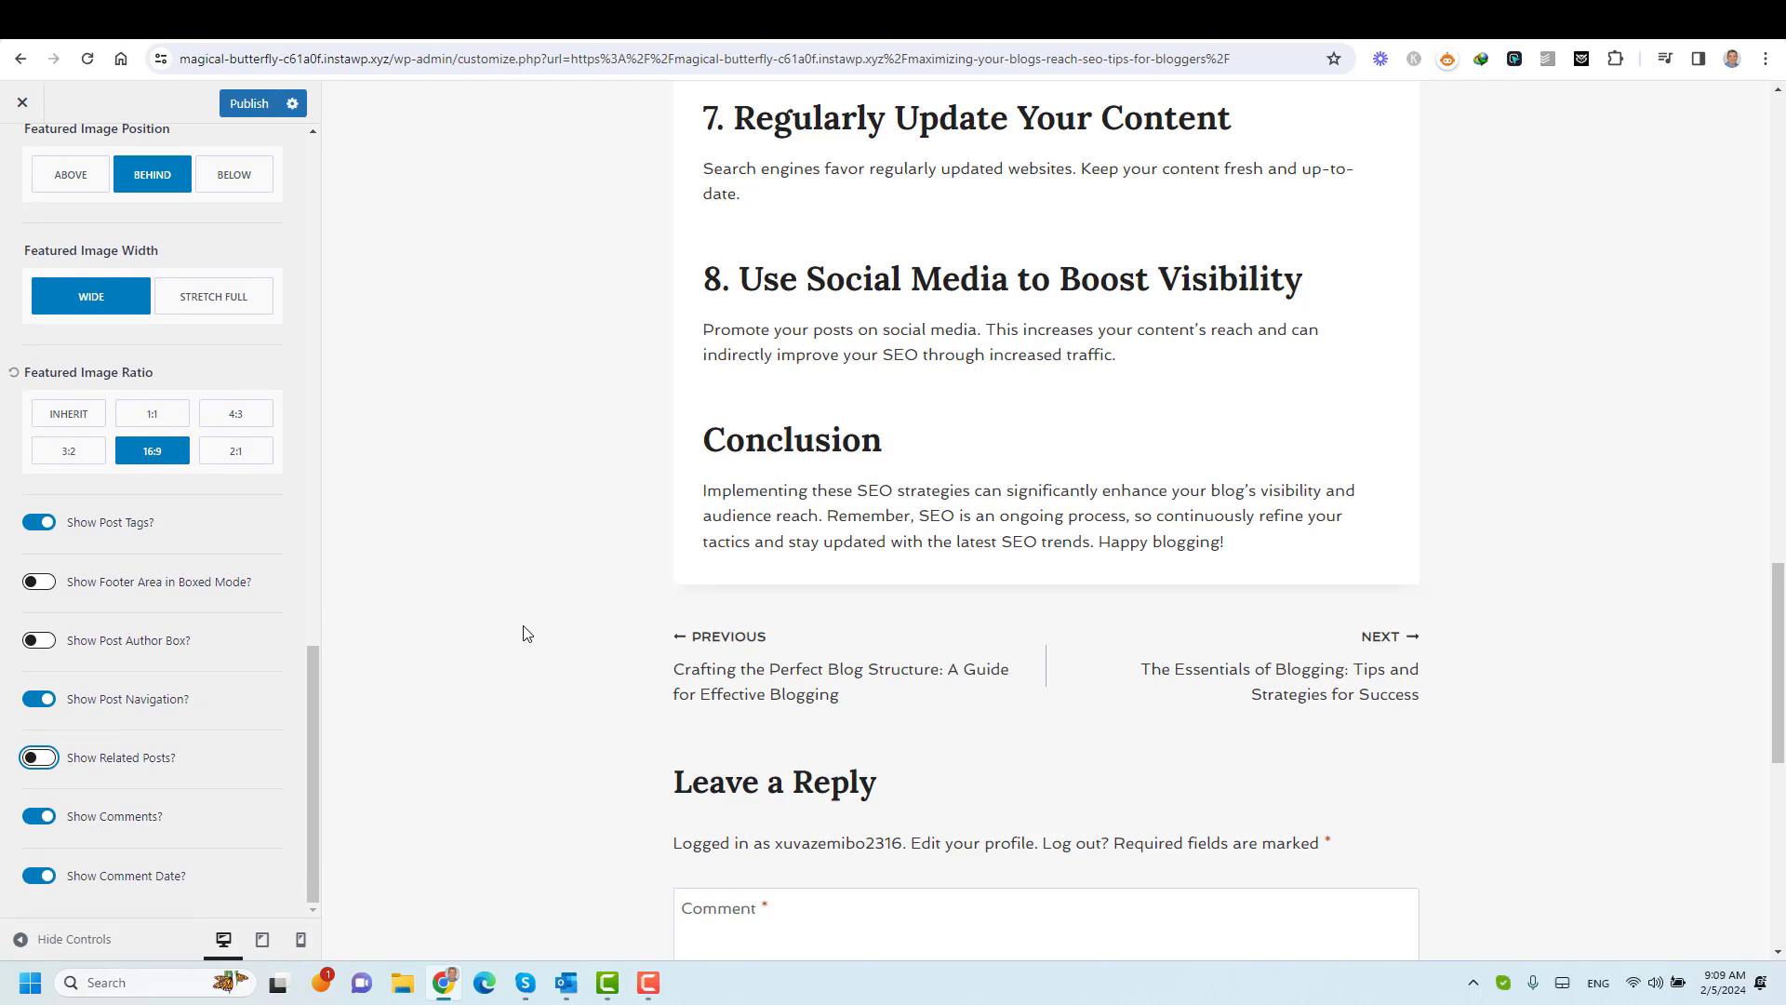
left_click(42, 700)
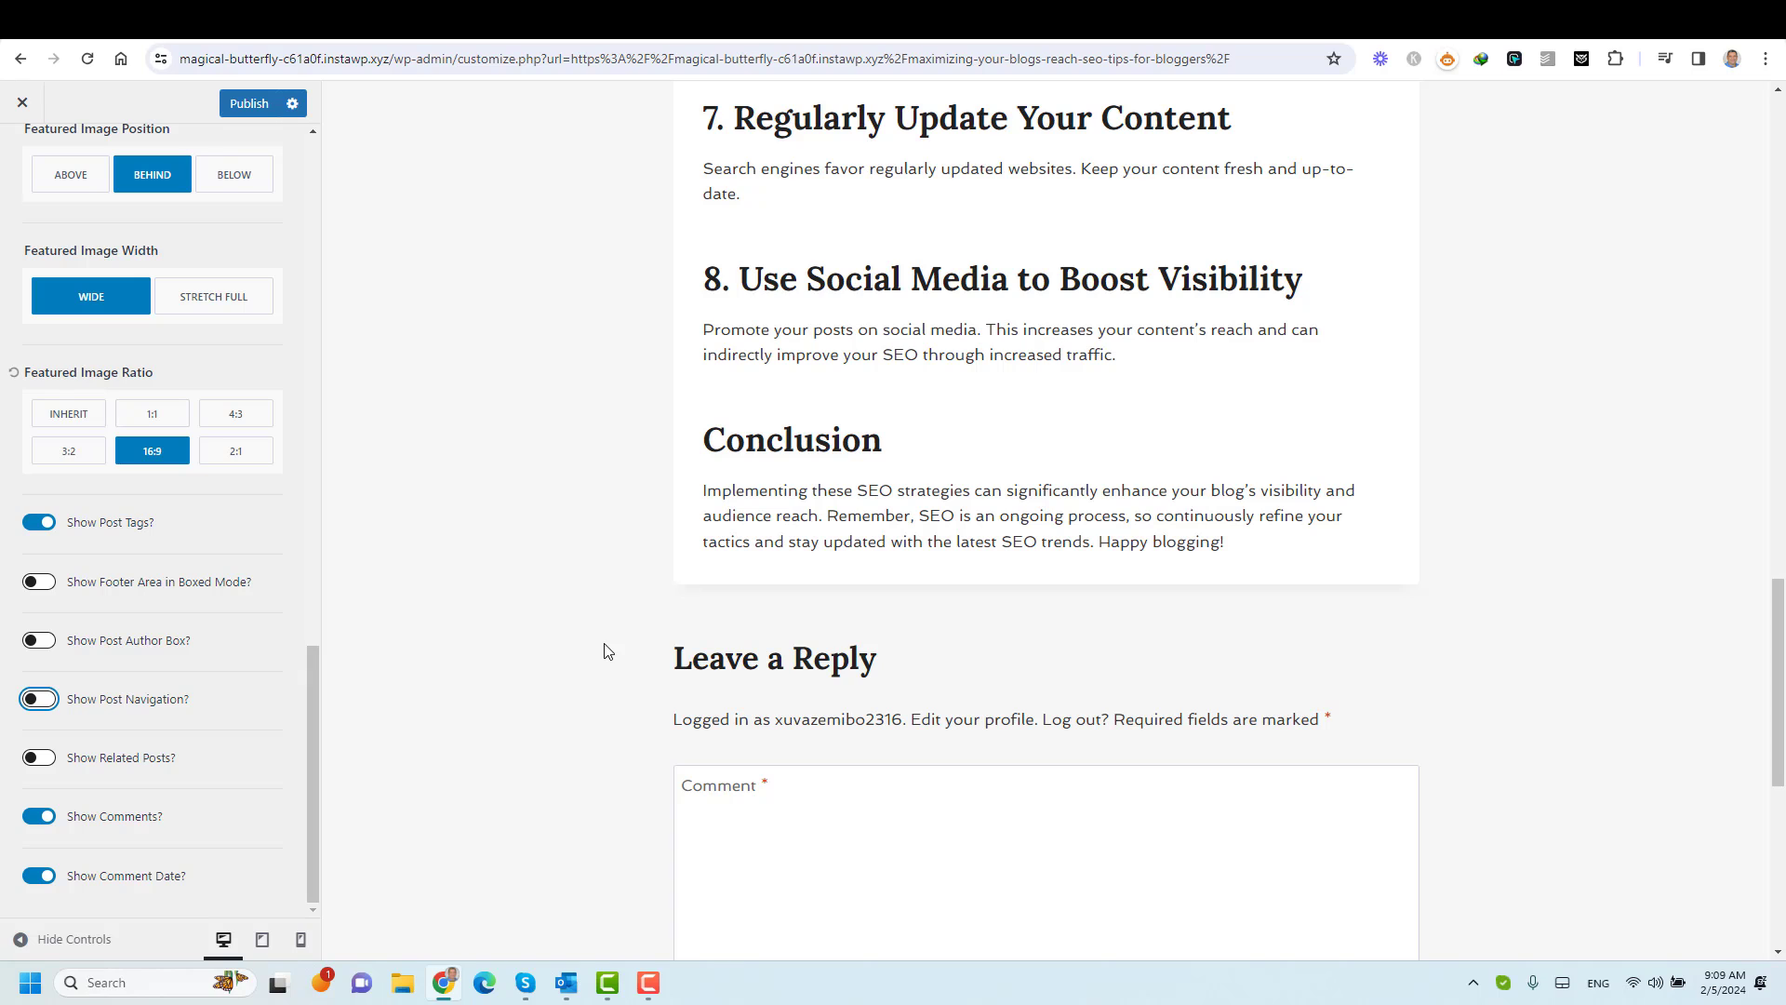
left_click(39, 757)
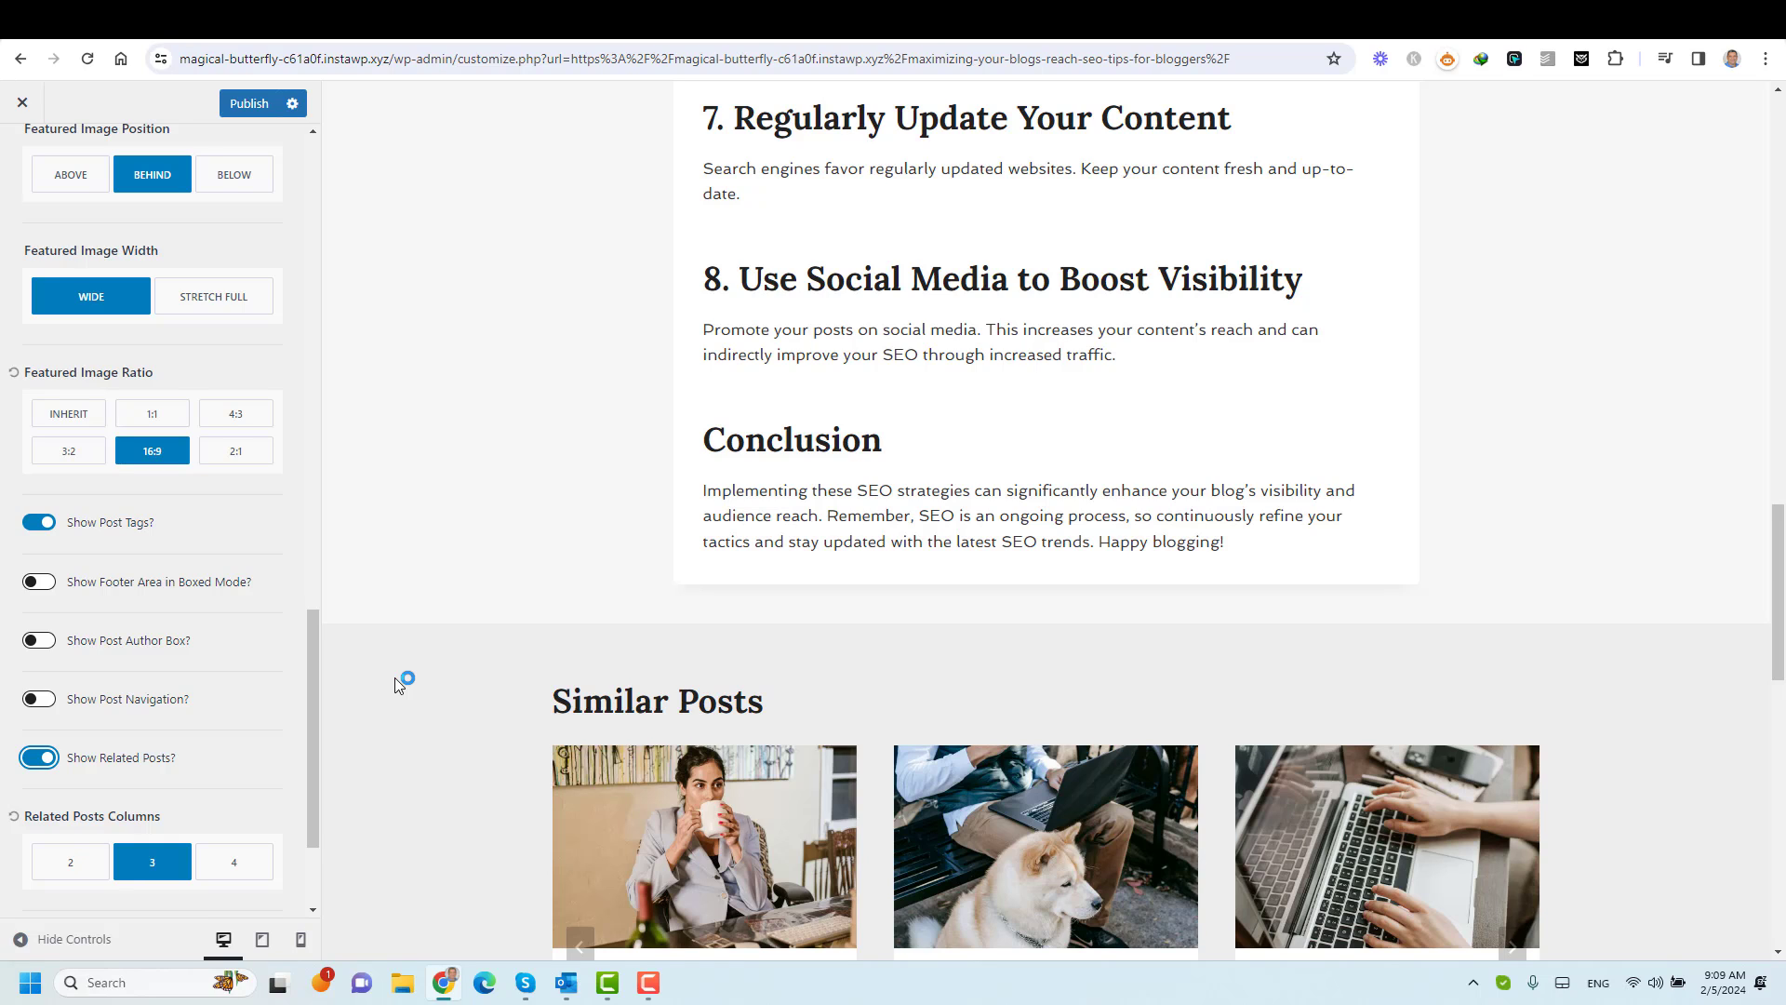
Set Related Posts Columns to 2 instead of 4.
scroll(395, 682, "down", 4)
scroll(238, 729, "down", 2)
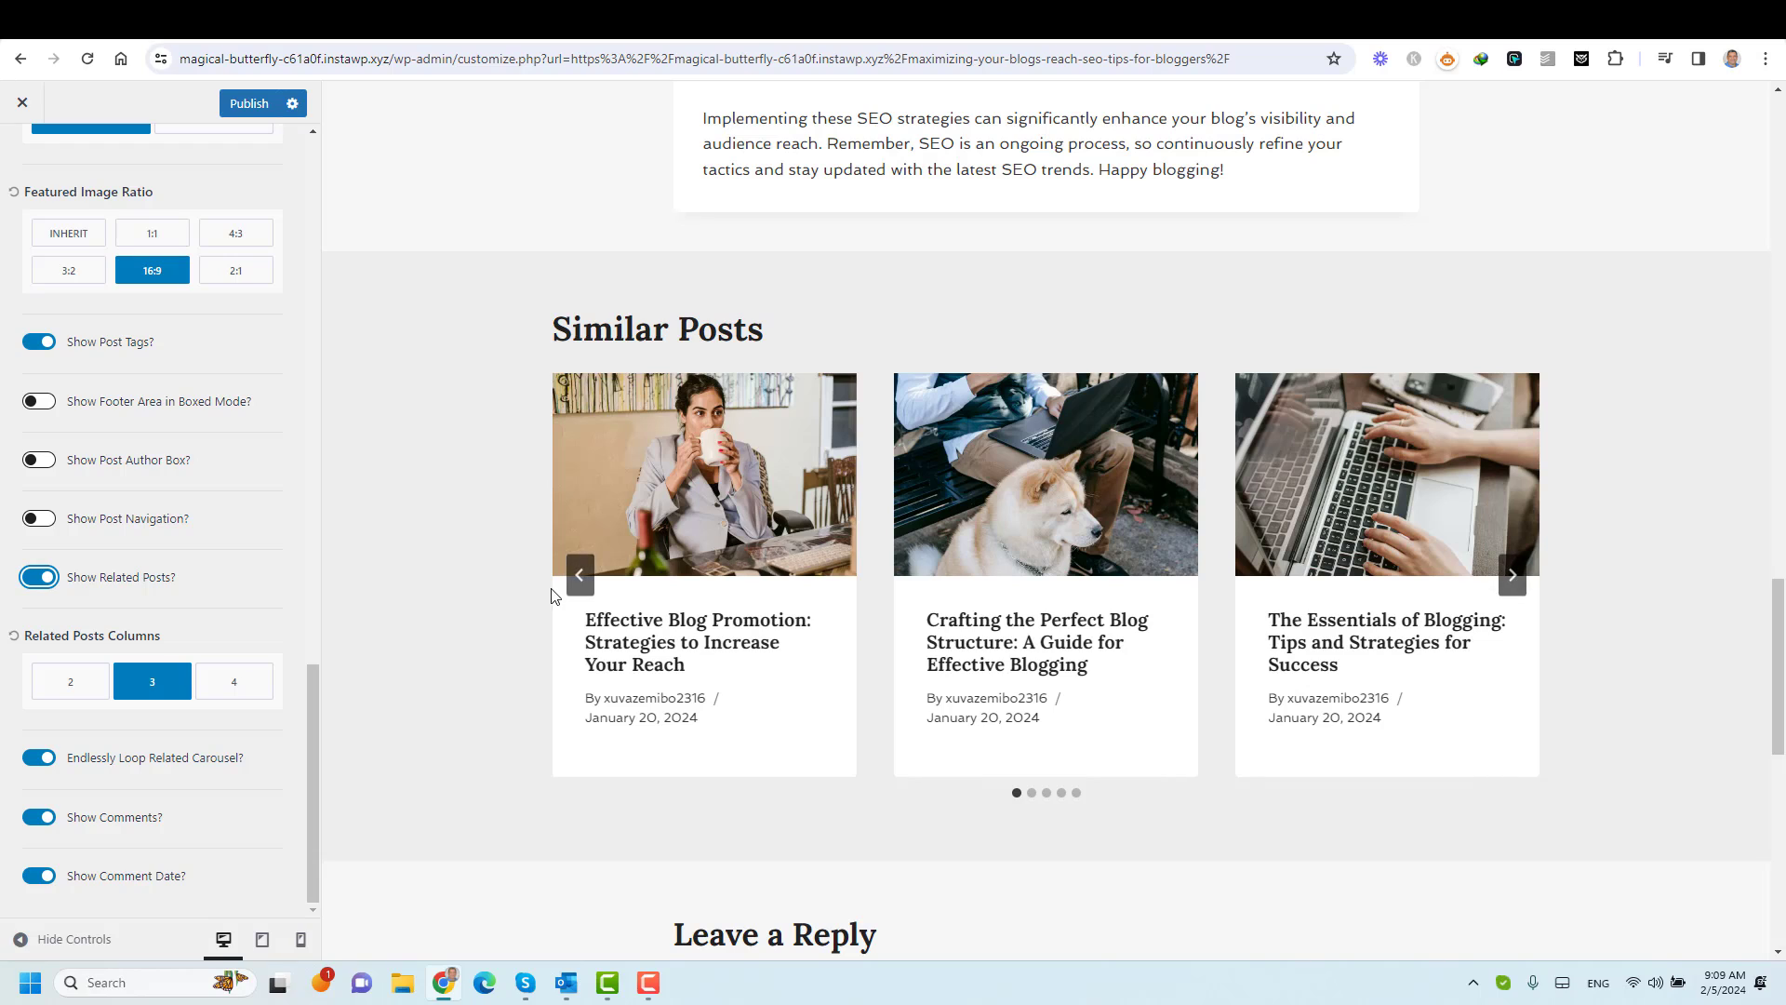
left_click(212, 687)
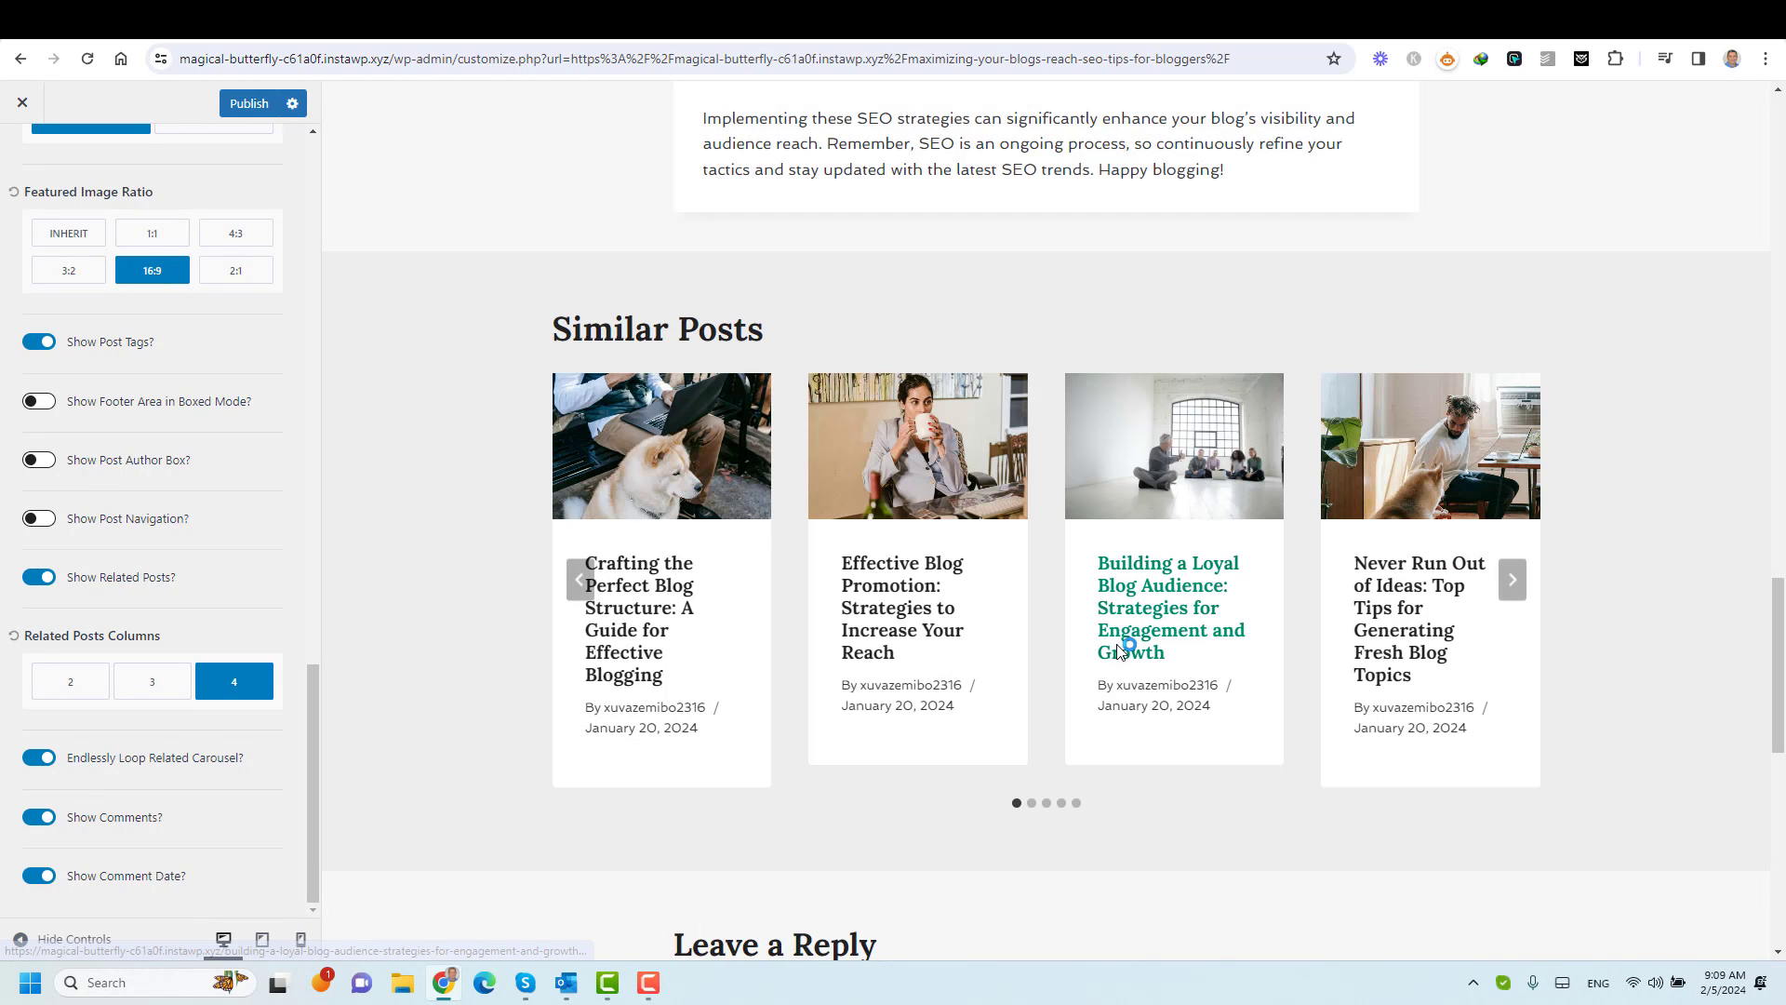
left_click(61, 682)
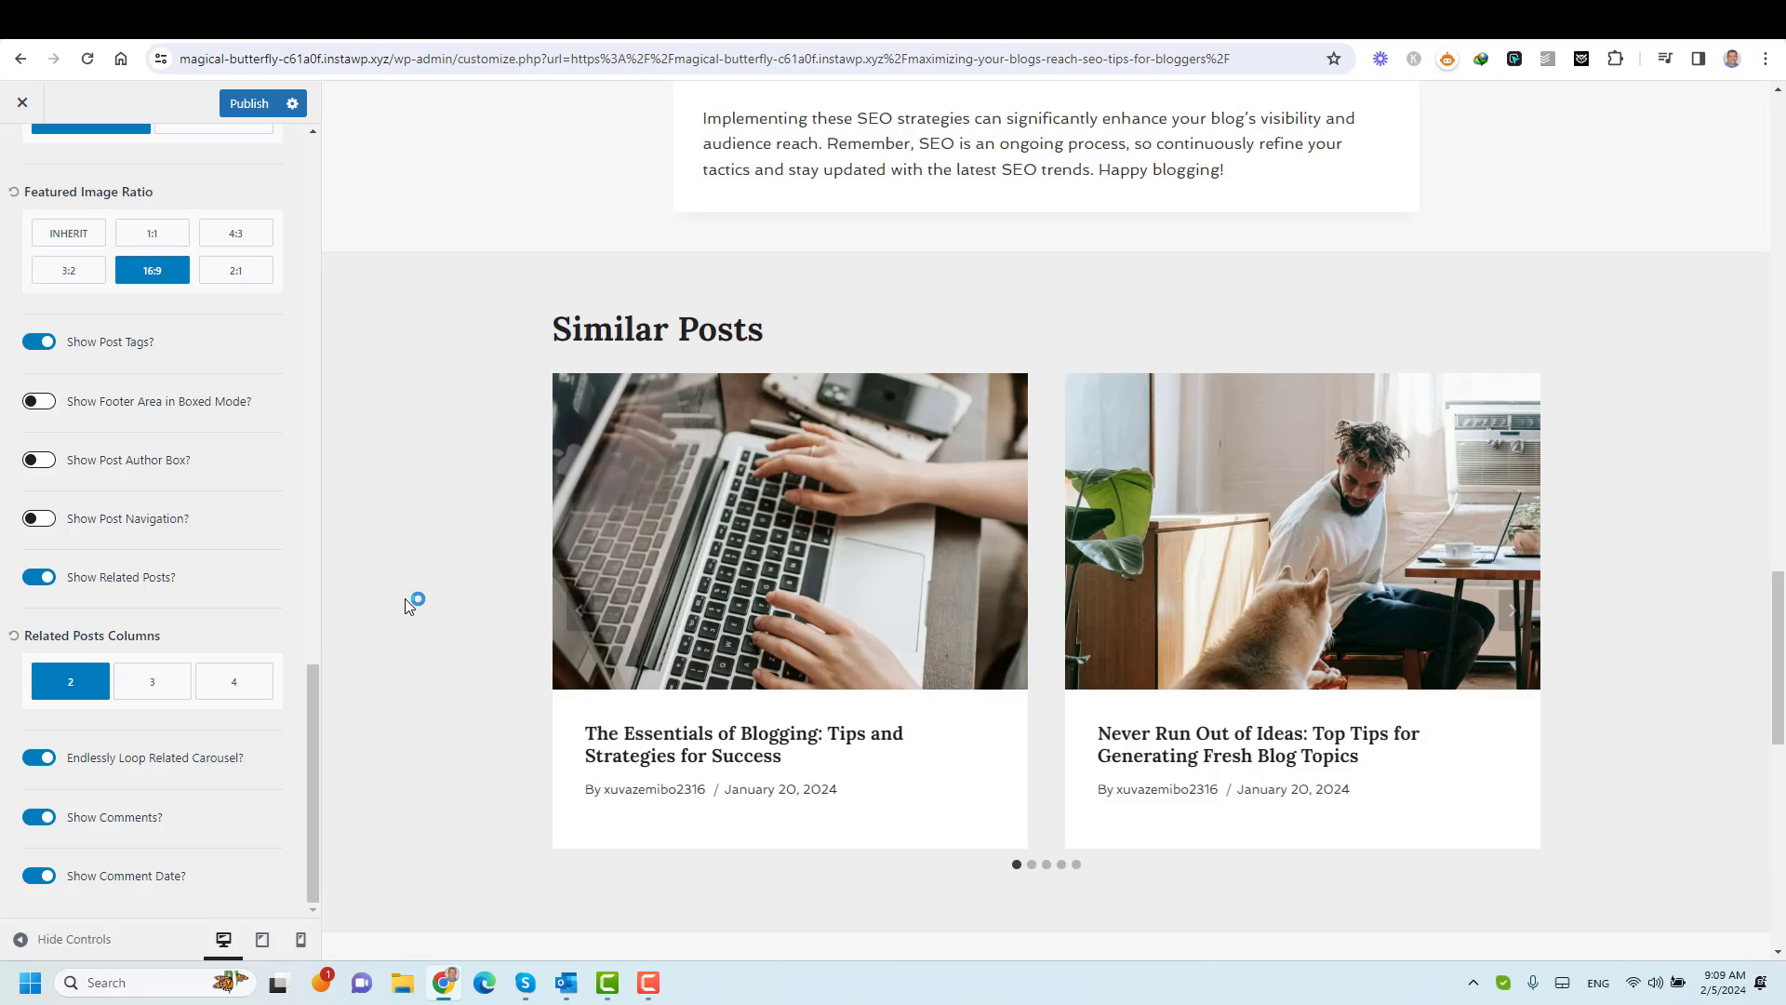
scroll(405, 603, "up", 20)
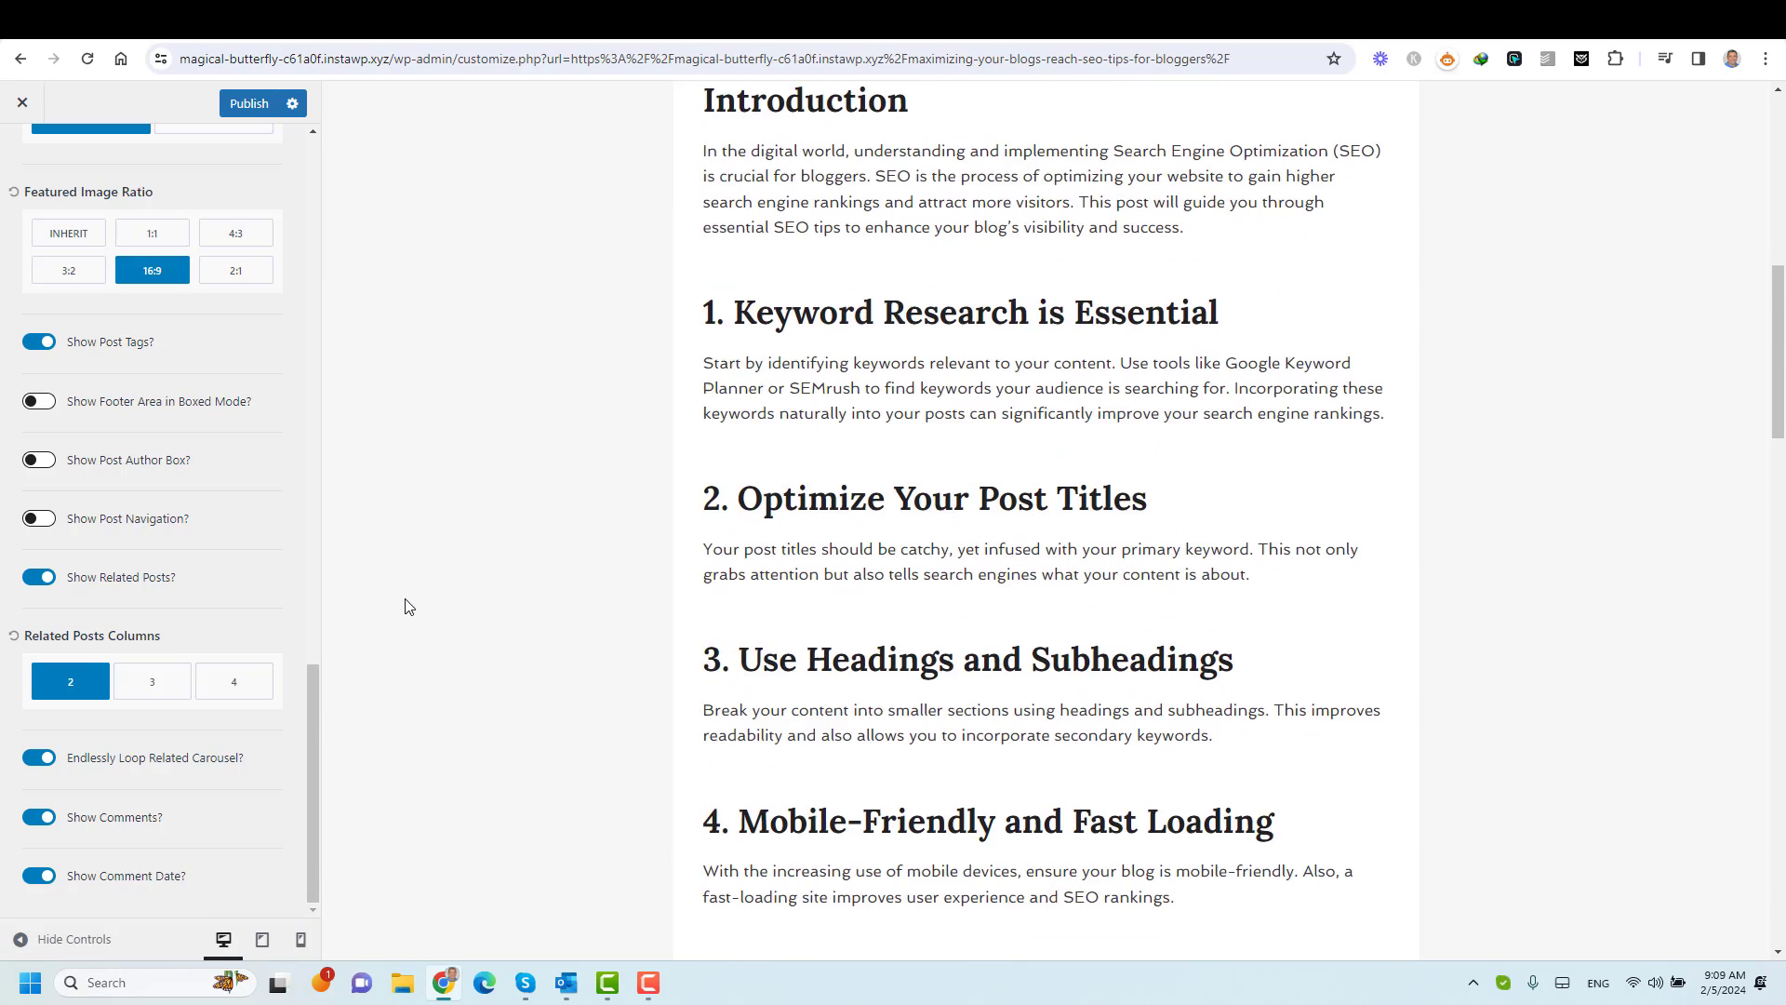
scroll(404, 606, "up", 3)
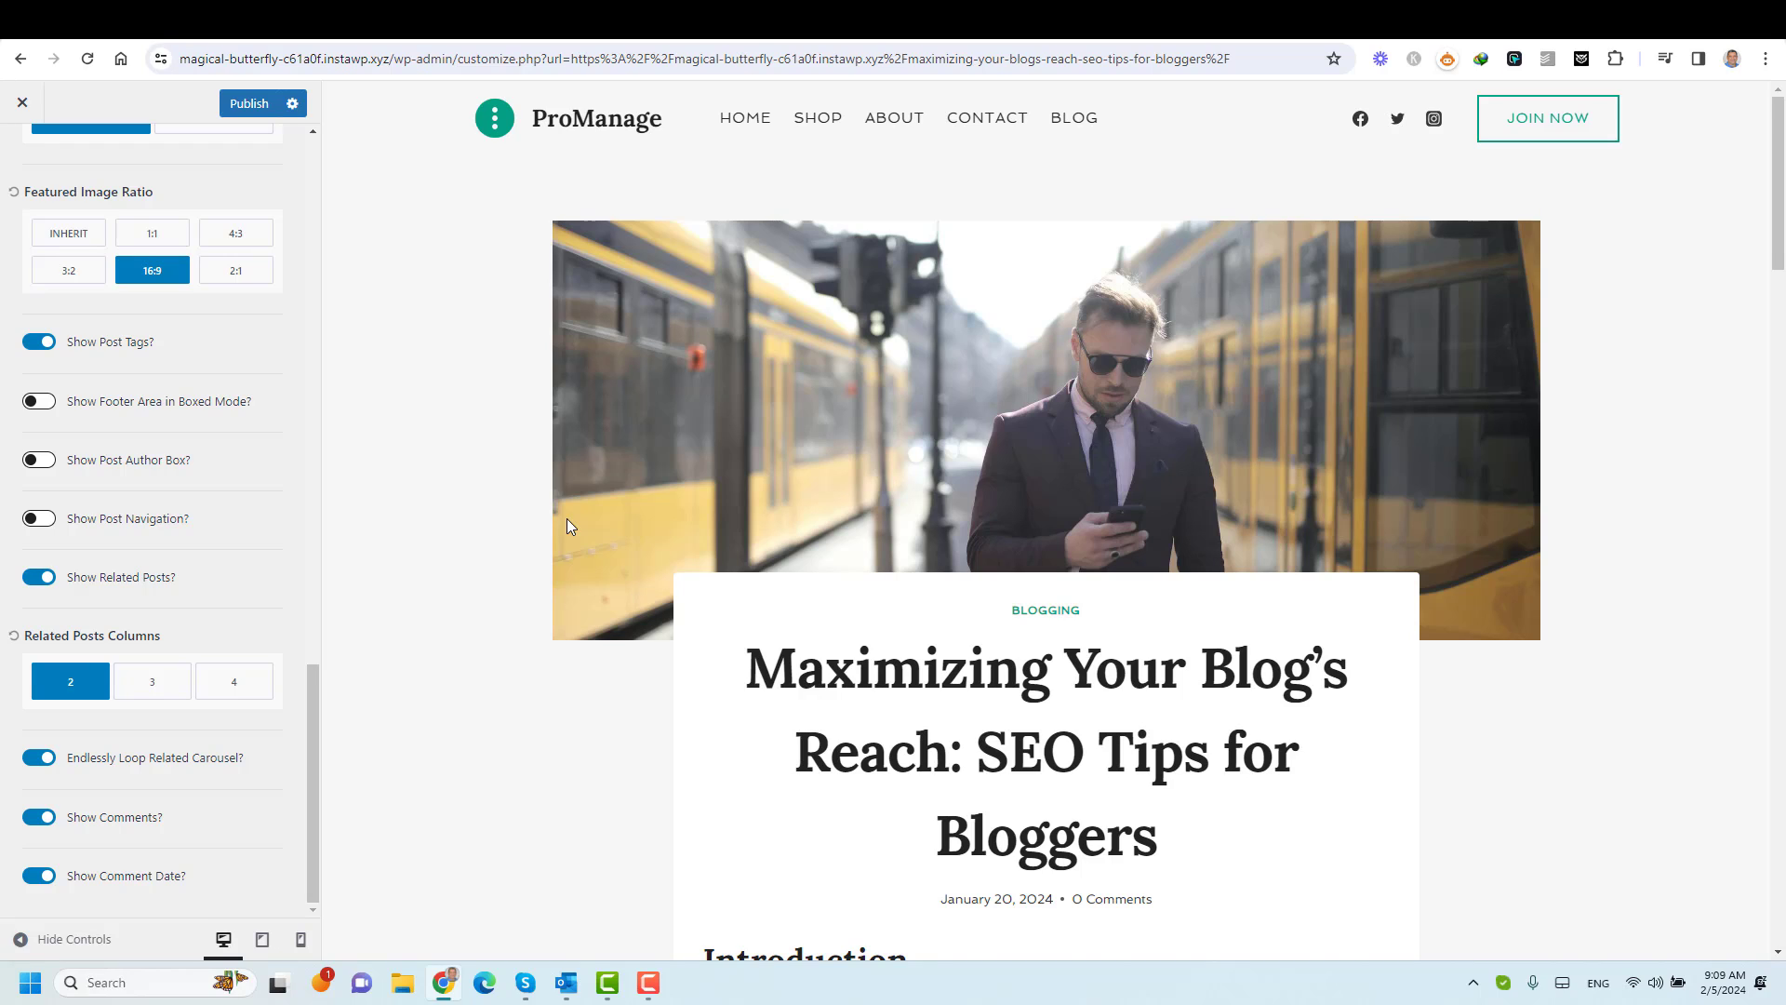
Preview the Blog page and open the Archive Layout settings.
left_click(1071, 118)
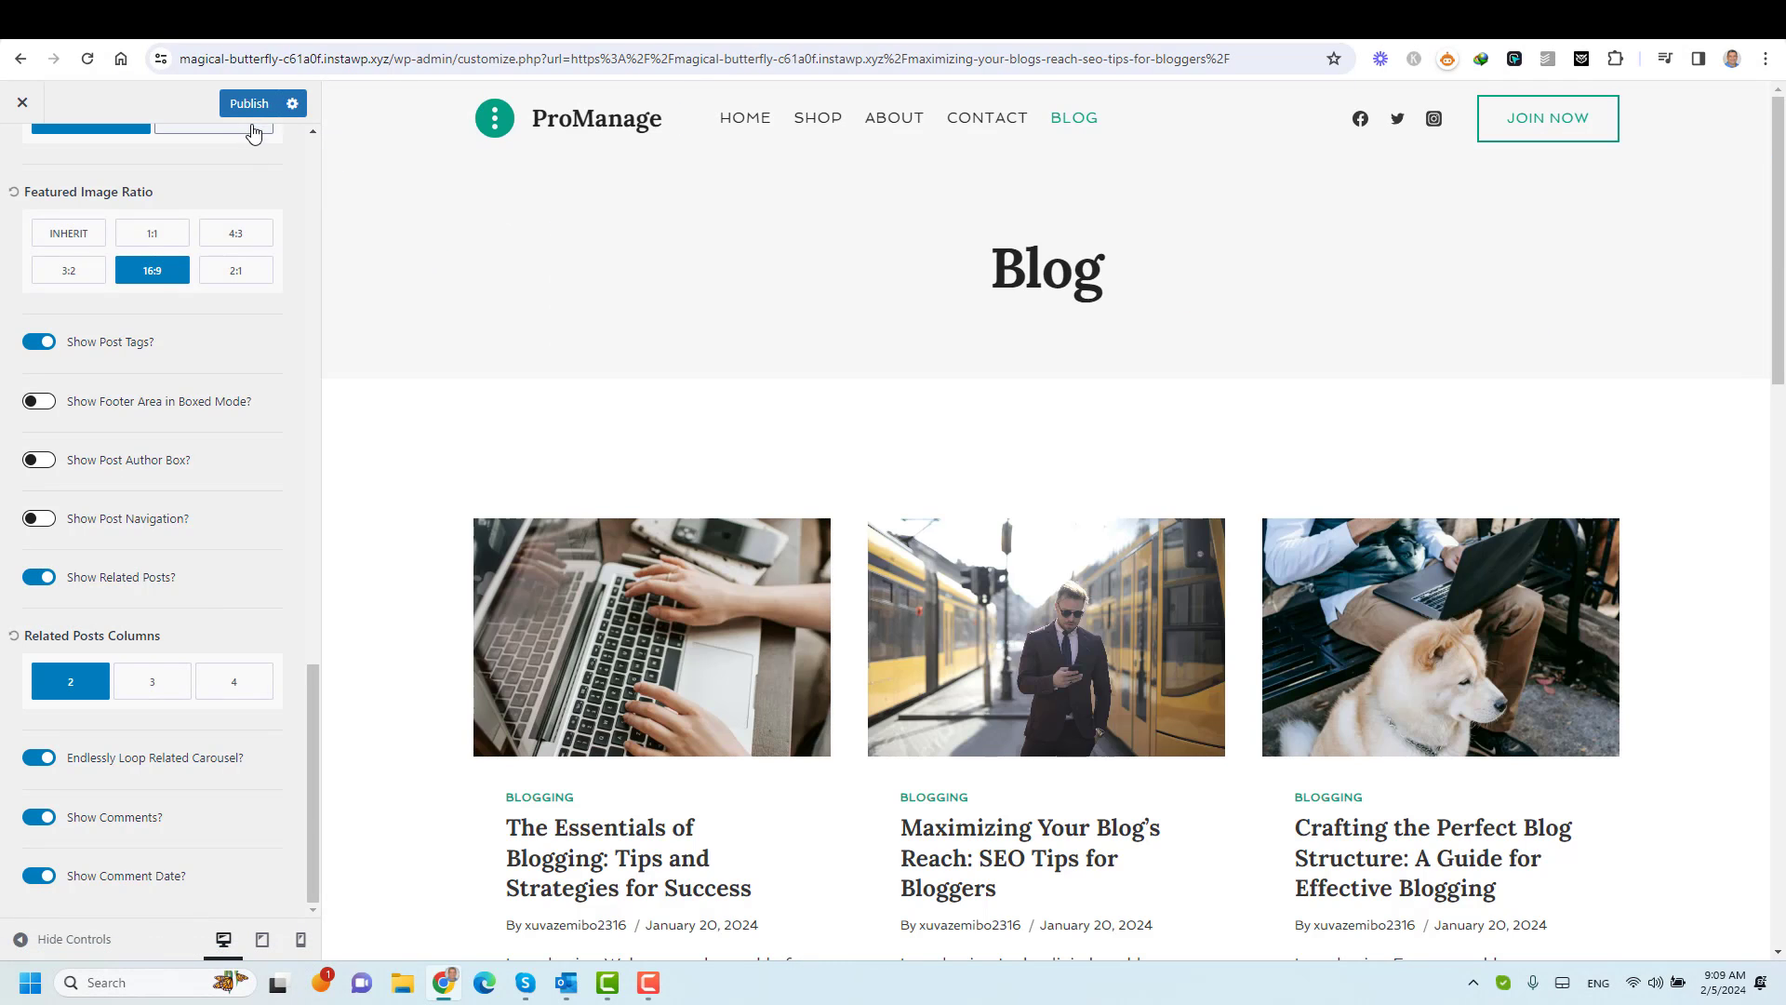
scroll(219, 265, "up", 6)
scroll(109, 235, "up", 5)
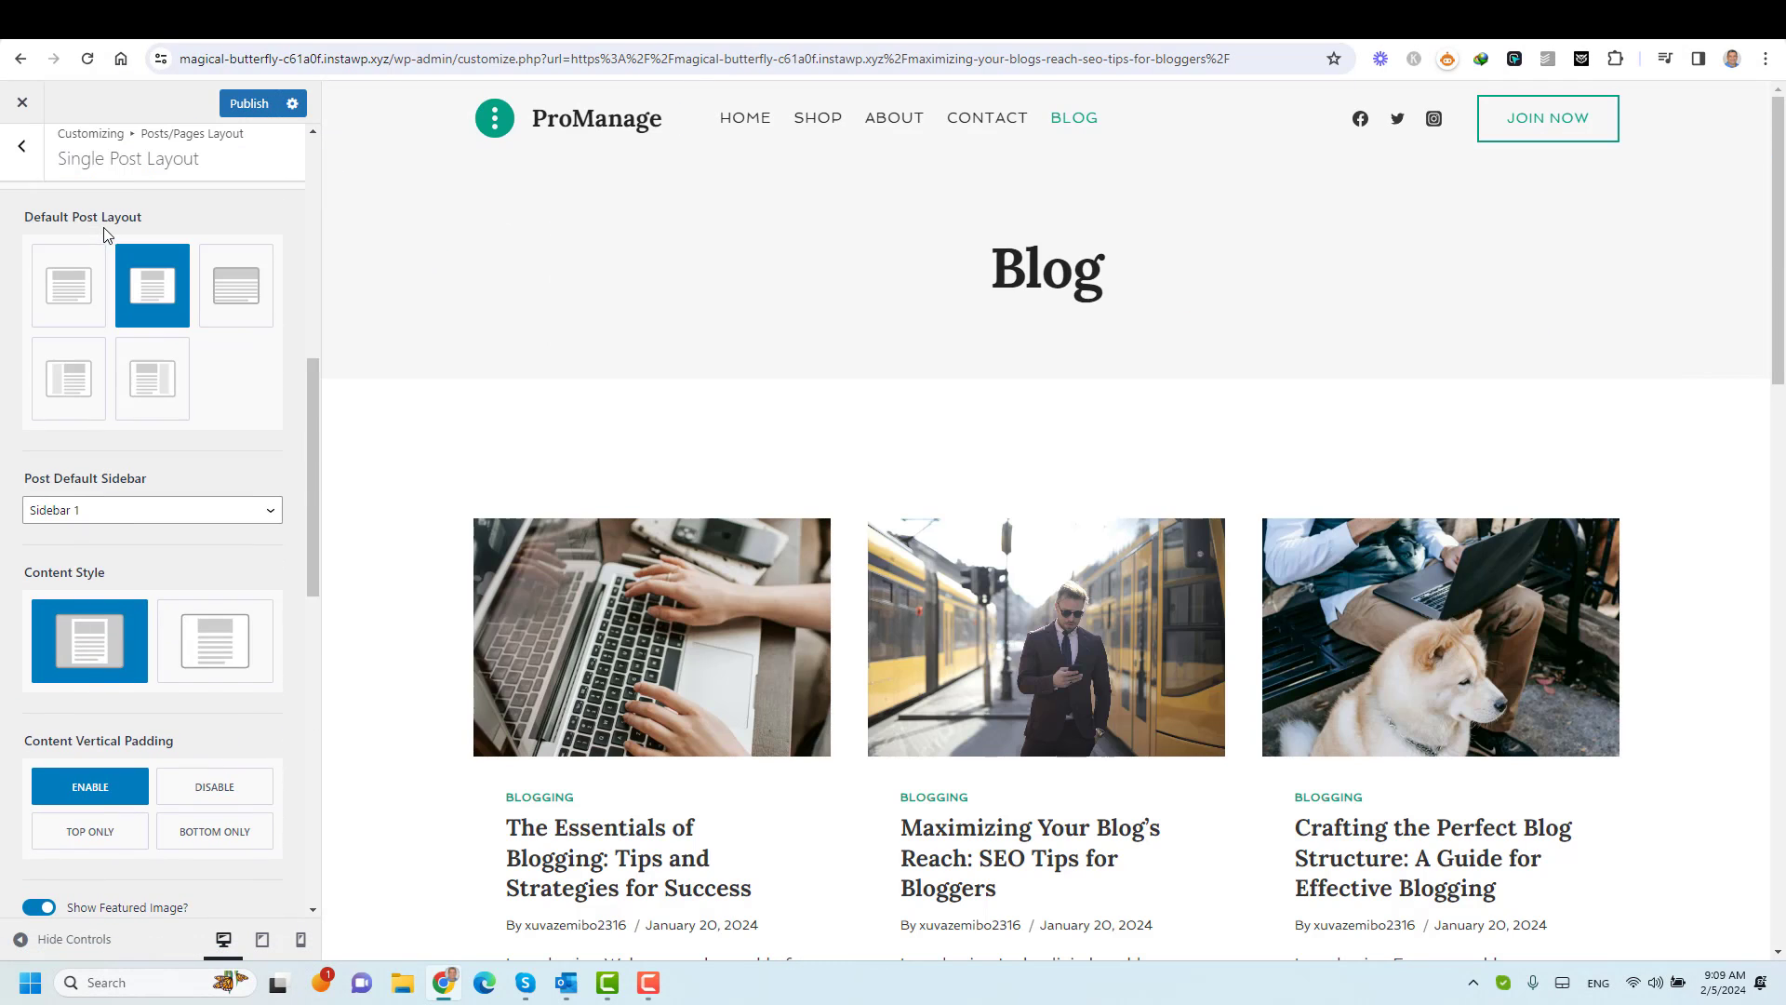
left_click(21, 146)
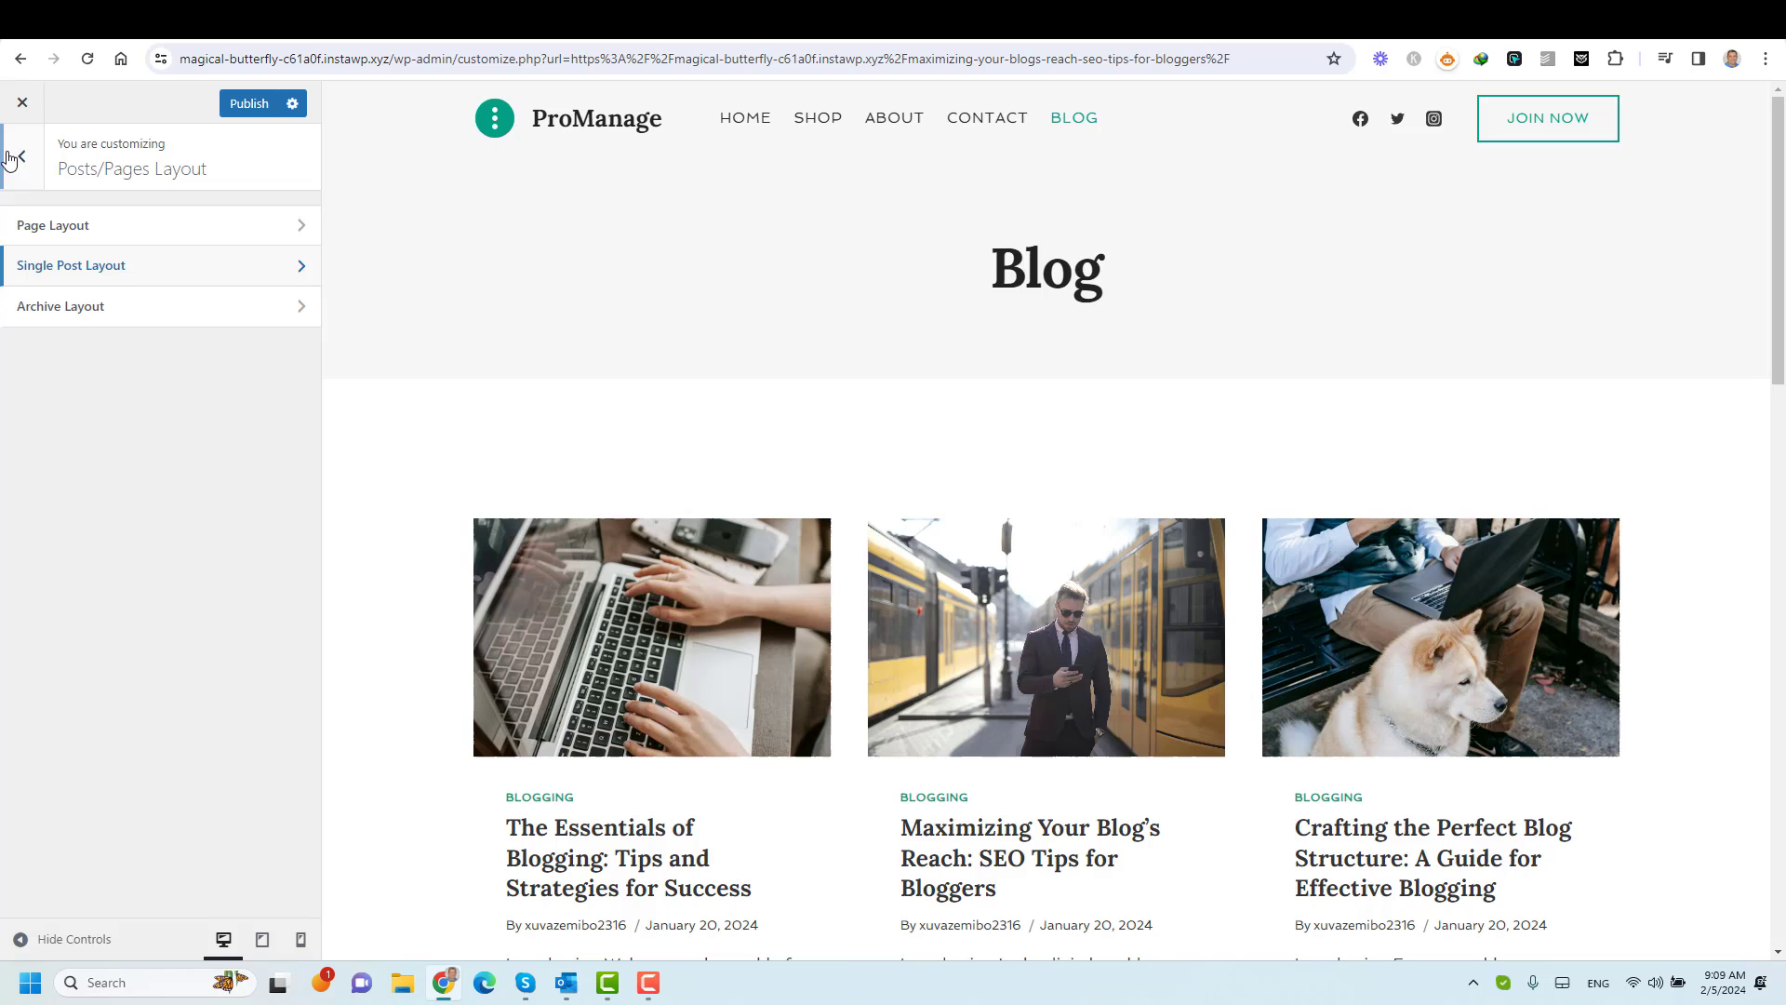
left_click(98, 317)
Set Post Archive Columns to 2.
scroll(1014, 649, "down", 1)
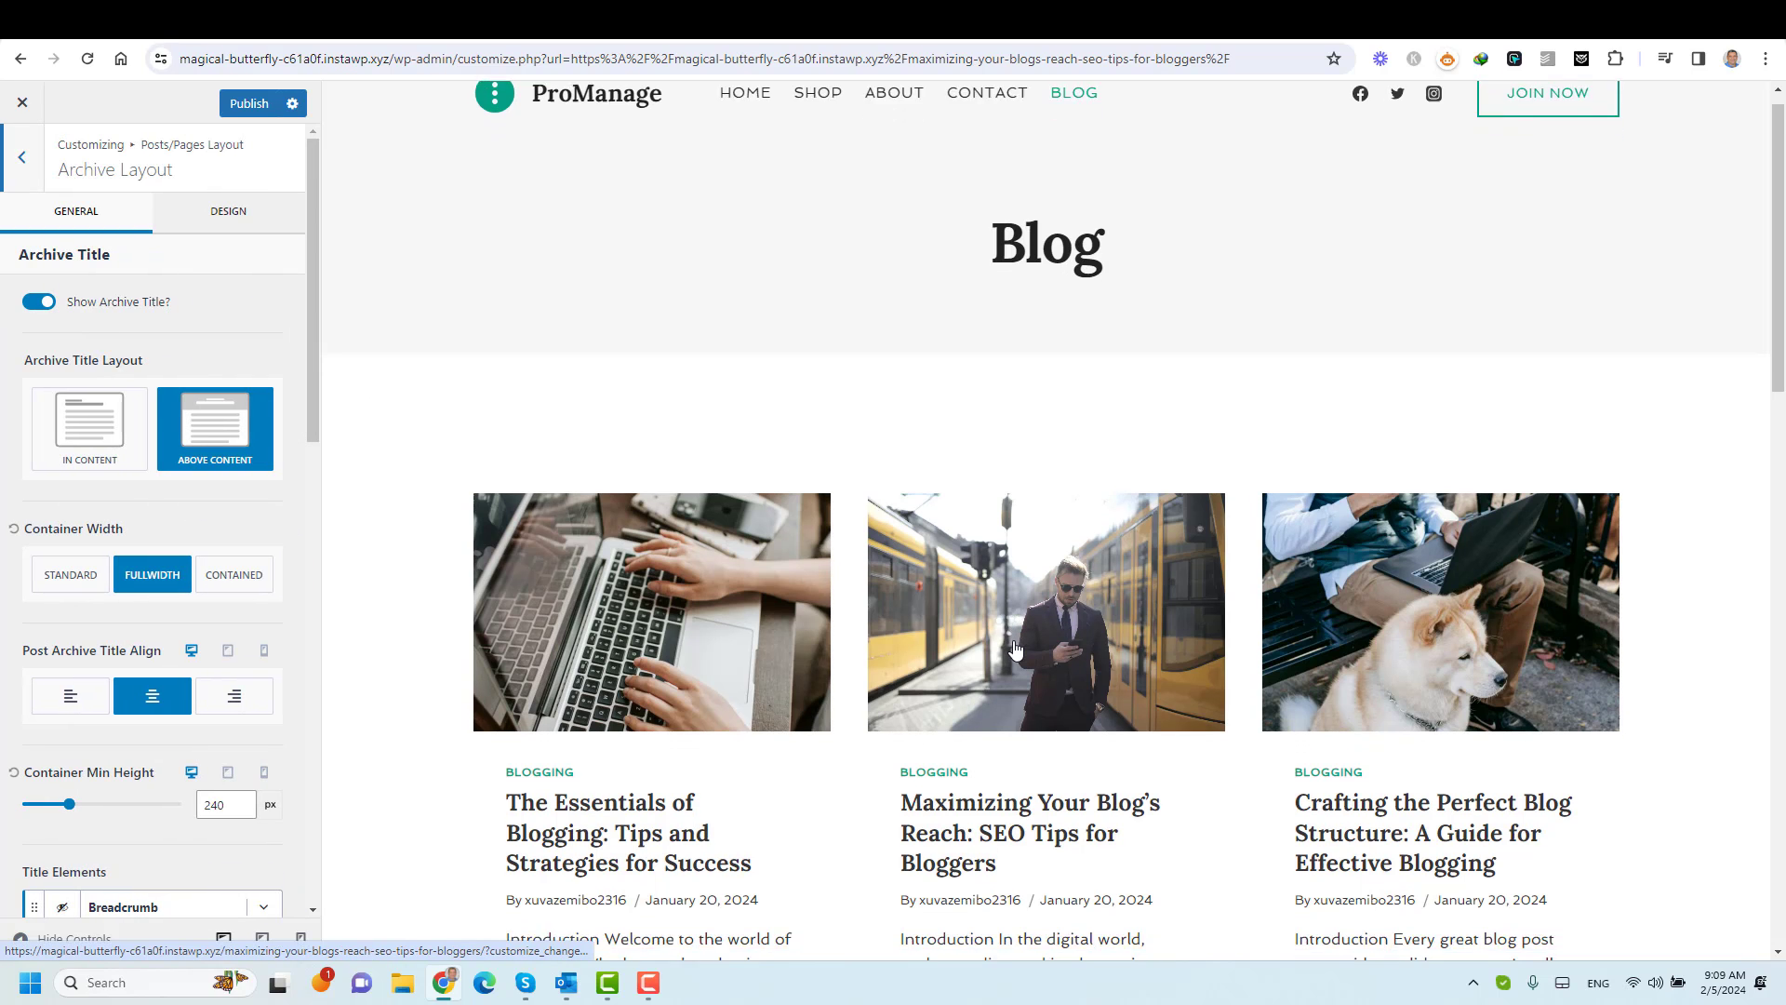
scroll(1014, 648, "down", 3)
scroll(305, 501, "down", 12)
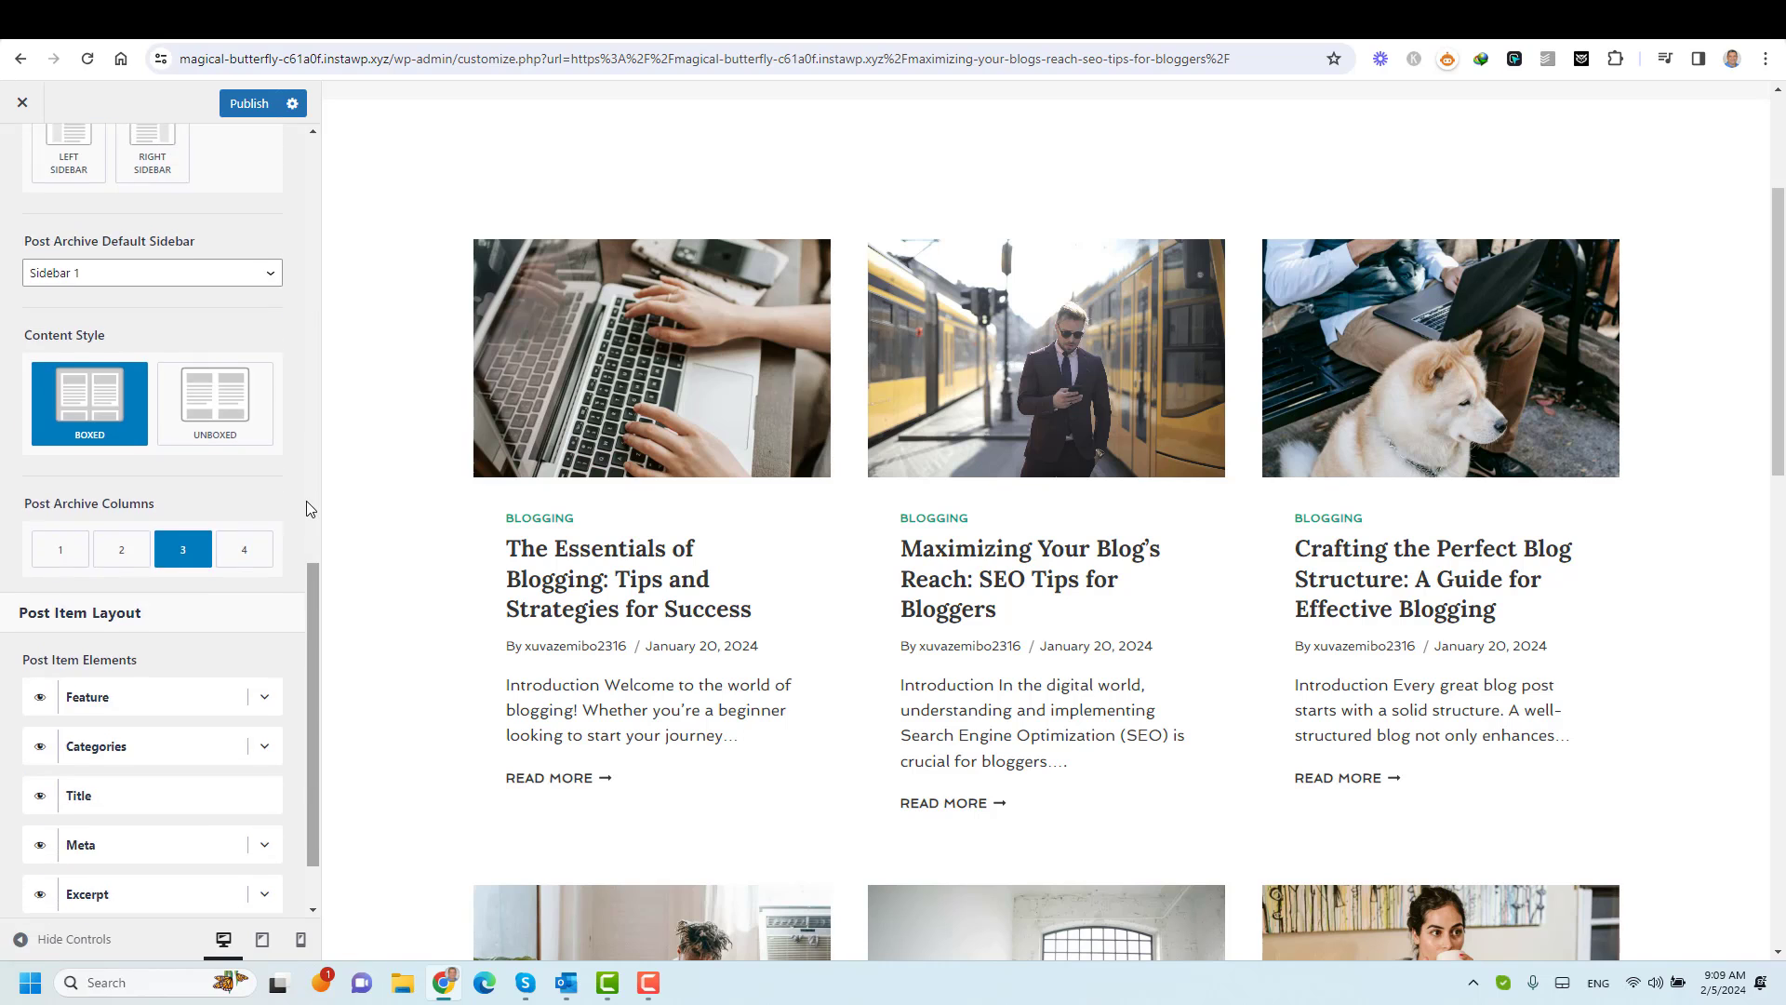
scroll(305, 501, "up", 12)
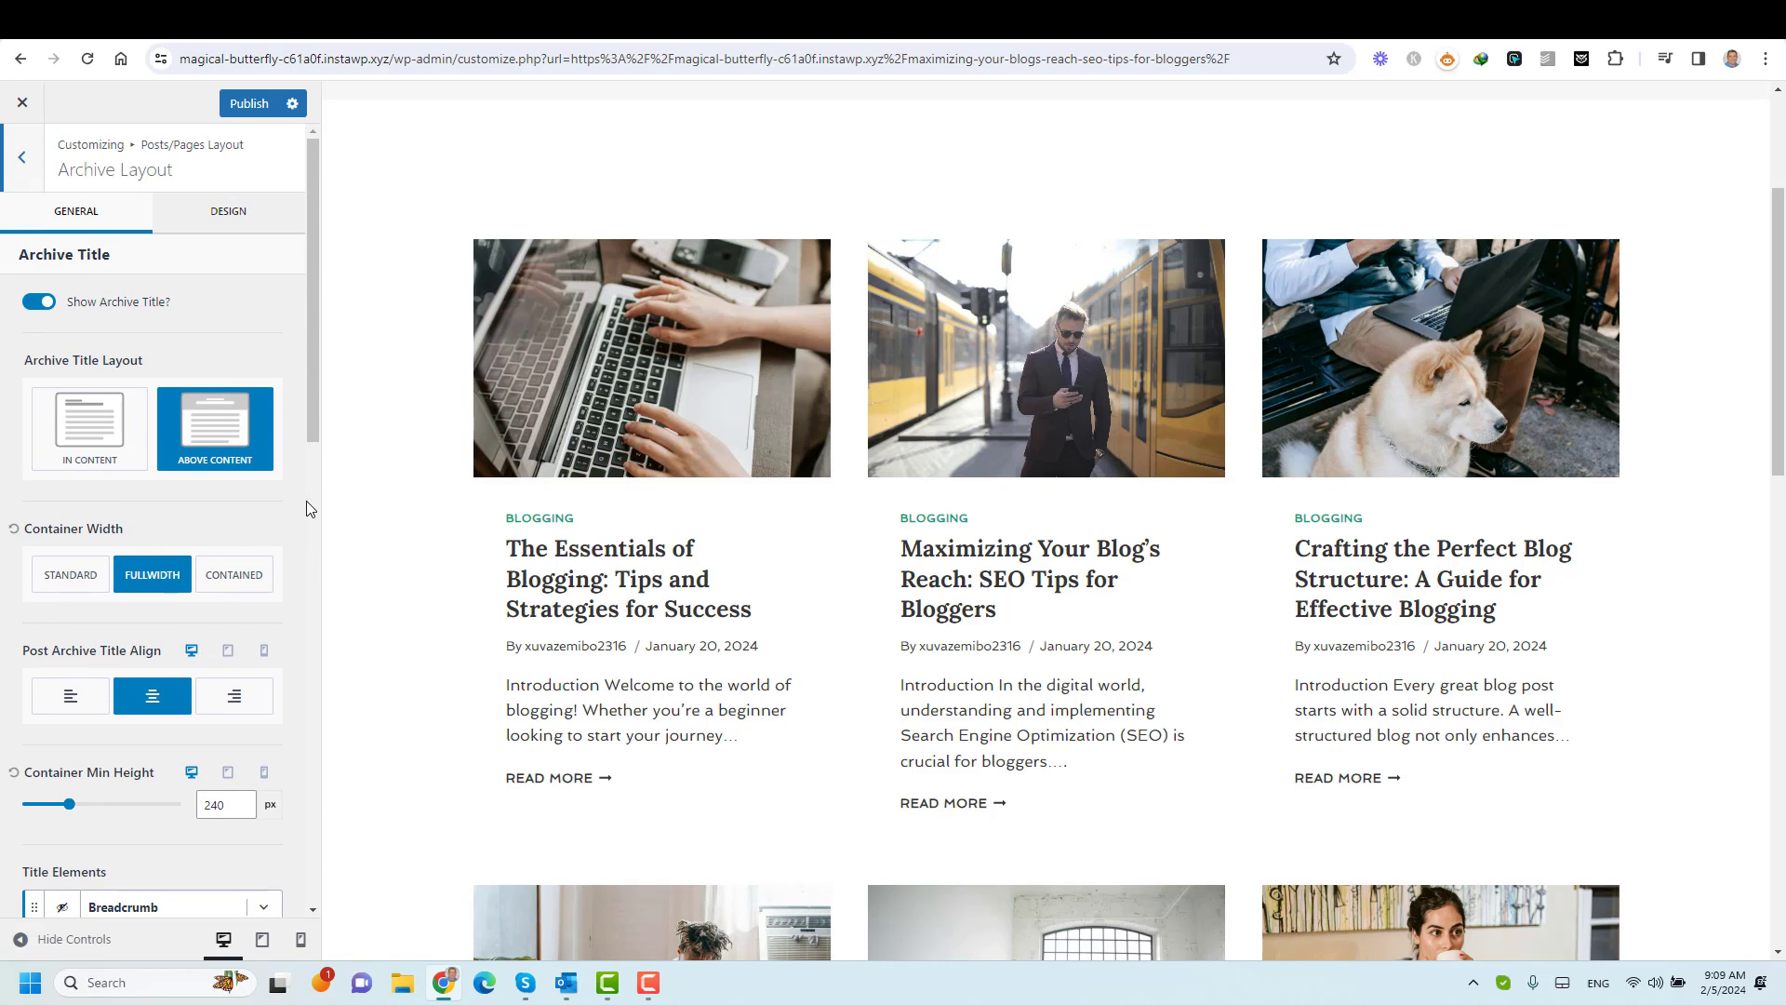
scroll(305, 501, "down", 12)
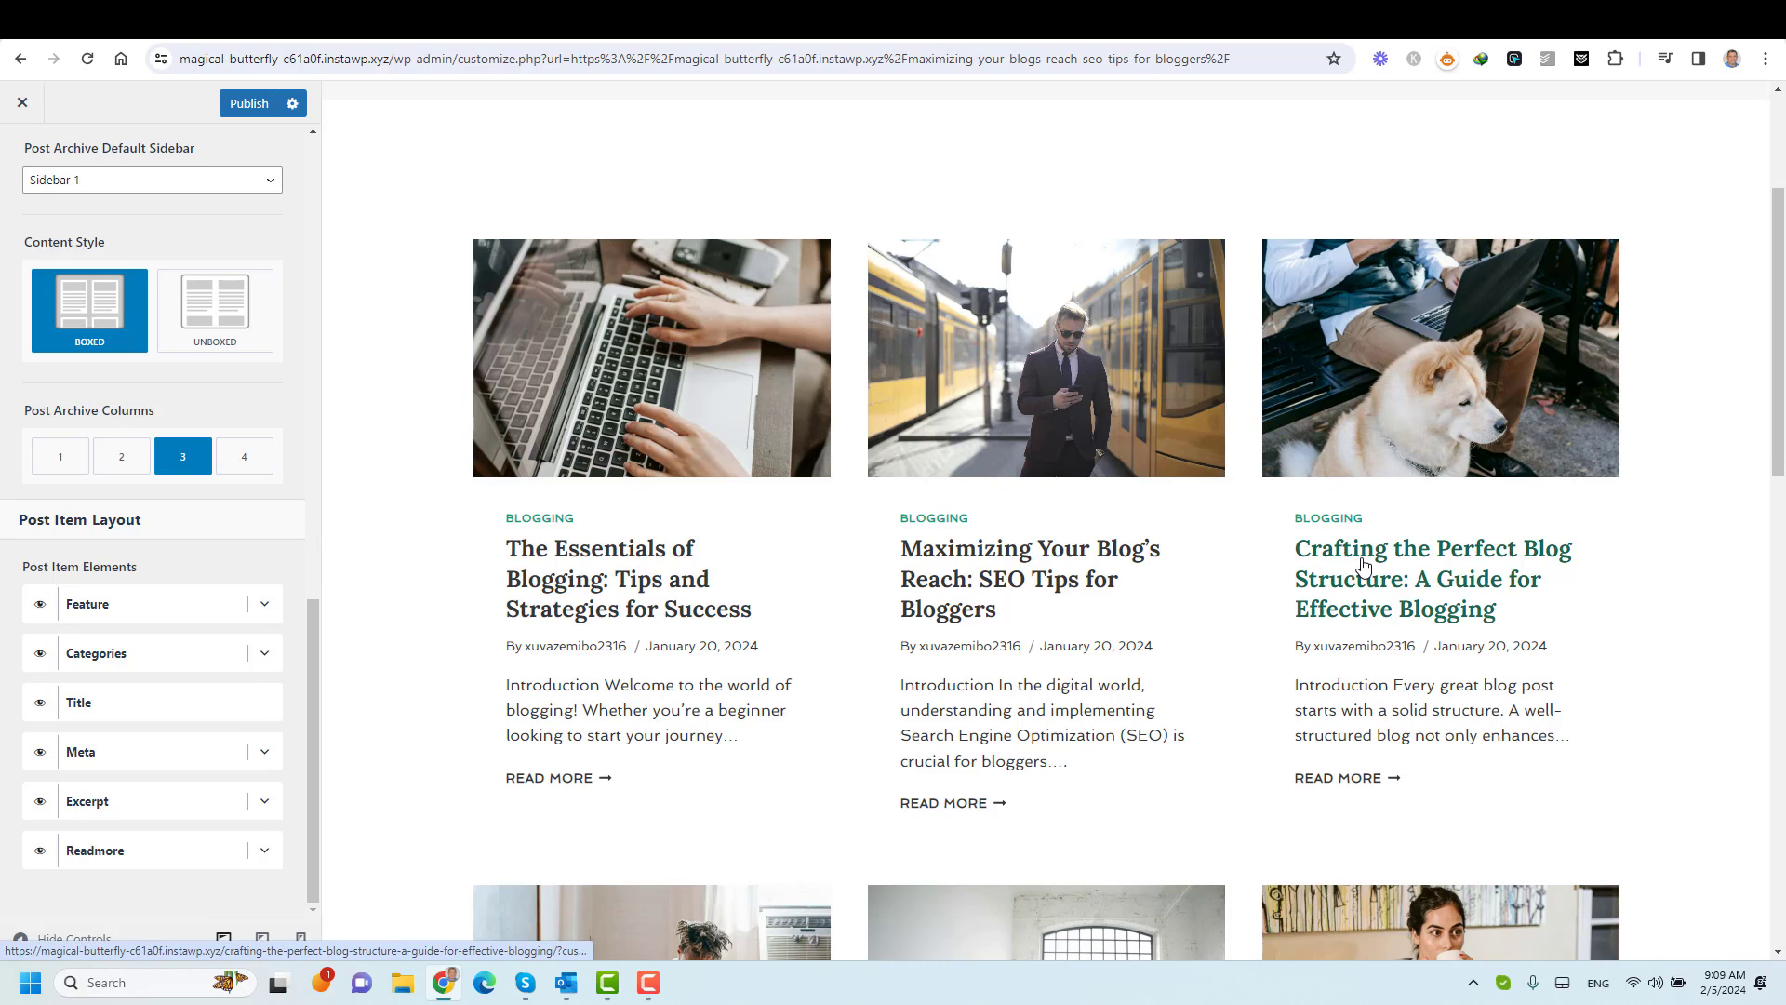
left_click(125, 463)
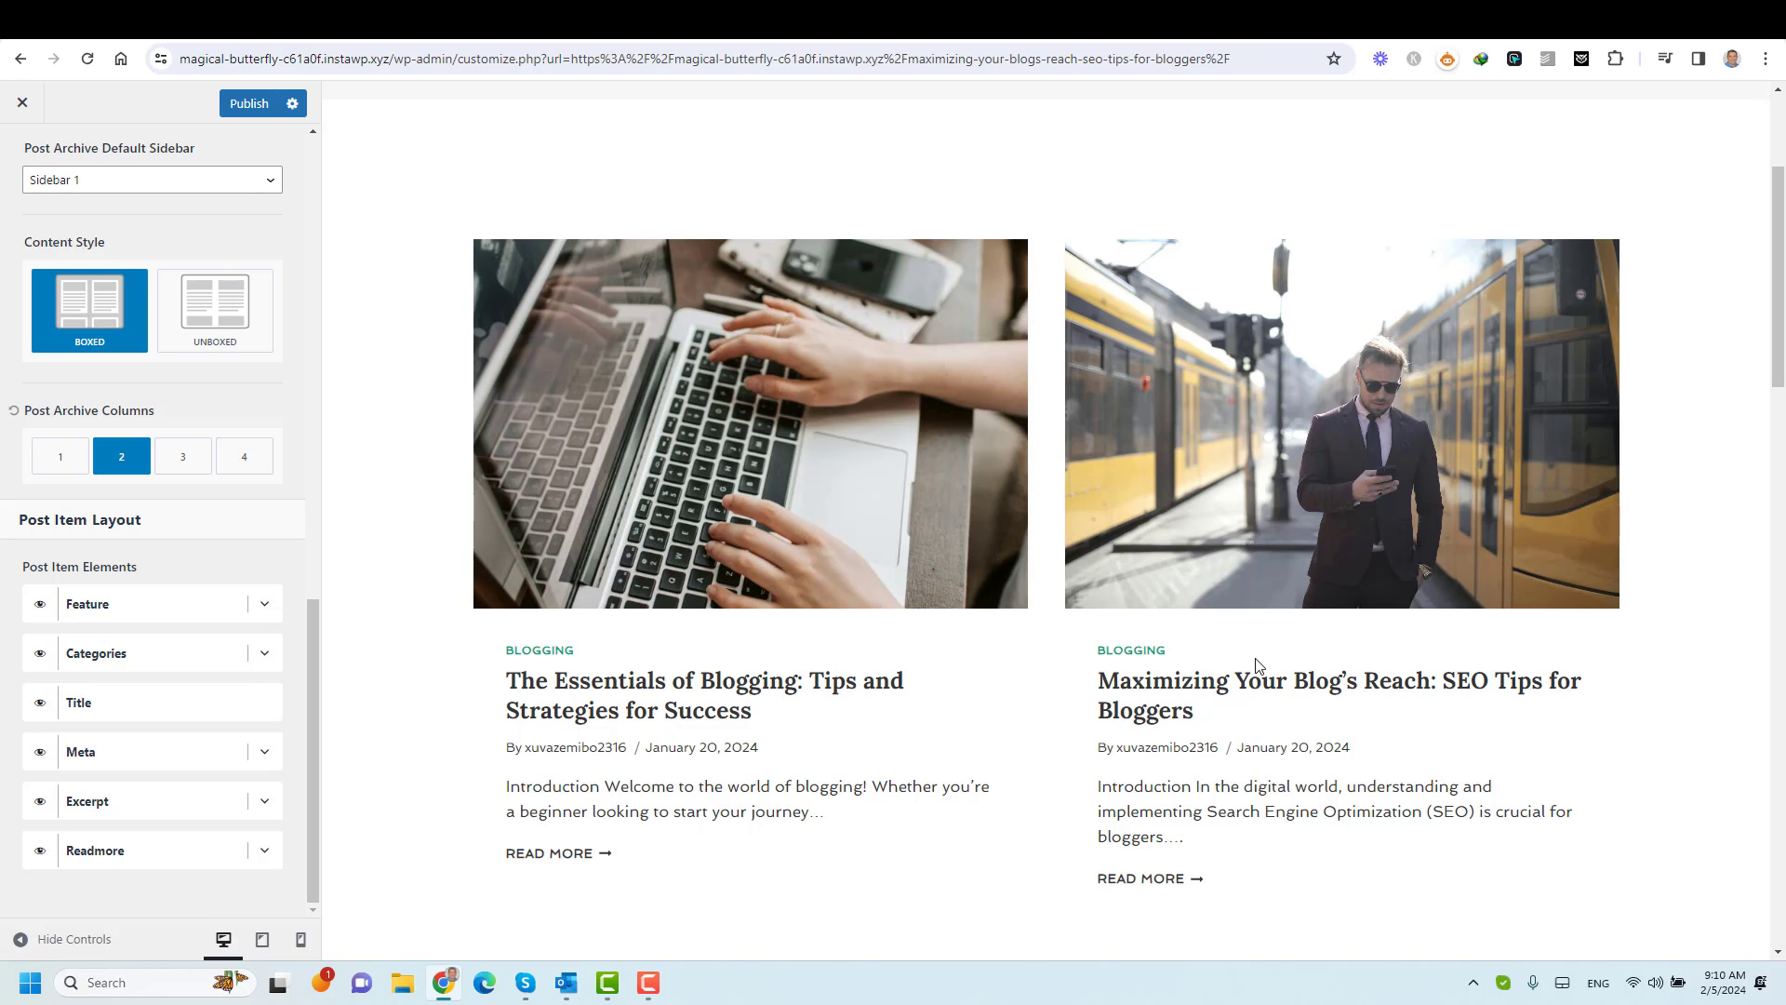
scroll(1256, 666, "down", 4)
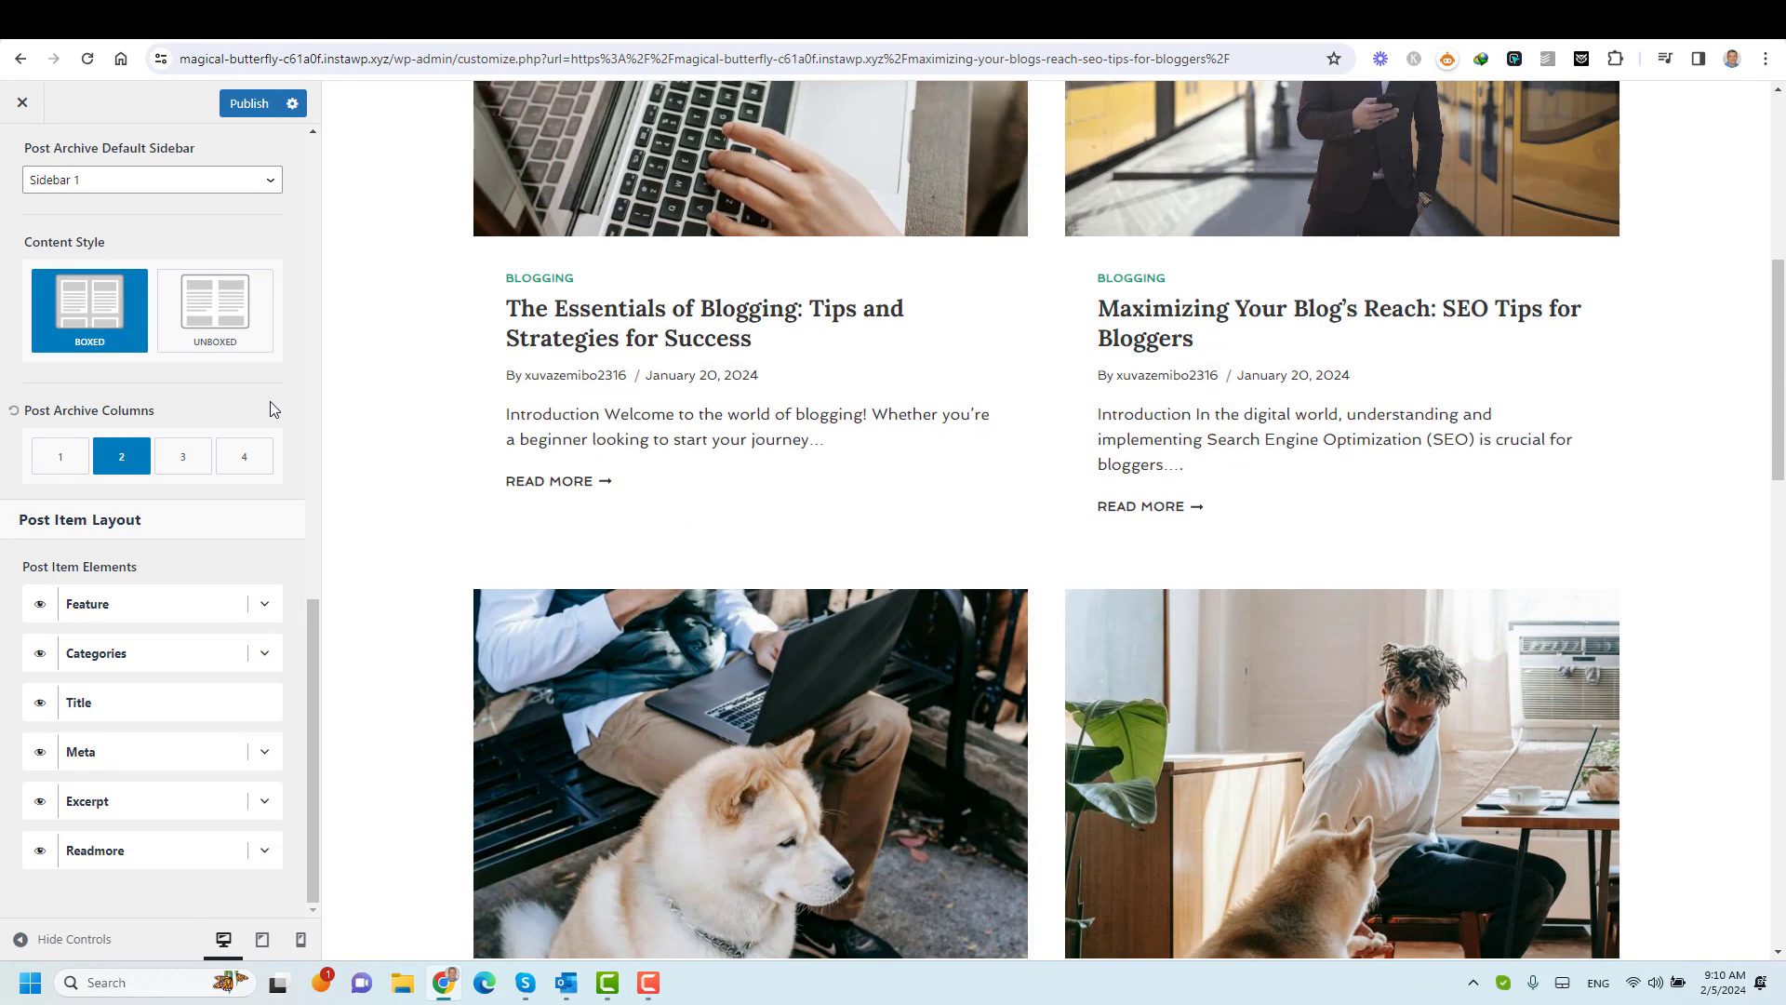
scroll(270, 400, "up", 5)
scroll(350, 418, "up", 5)
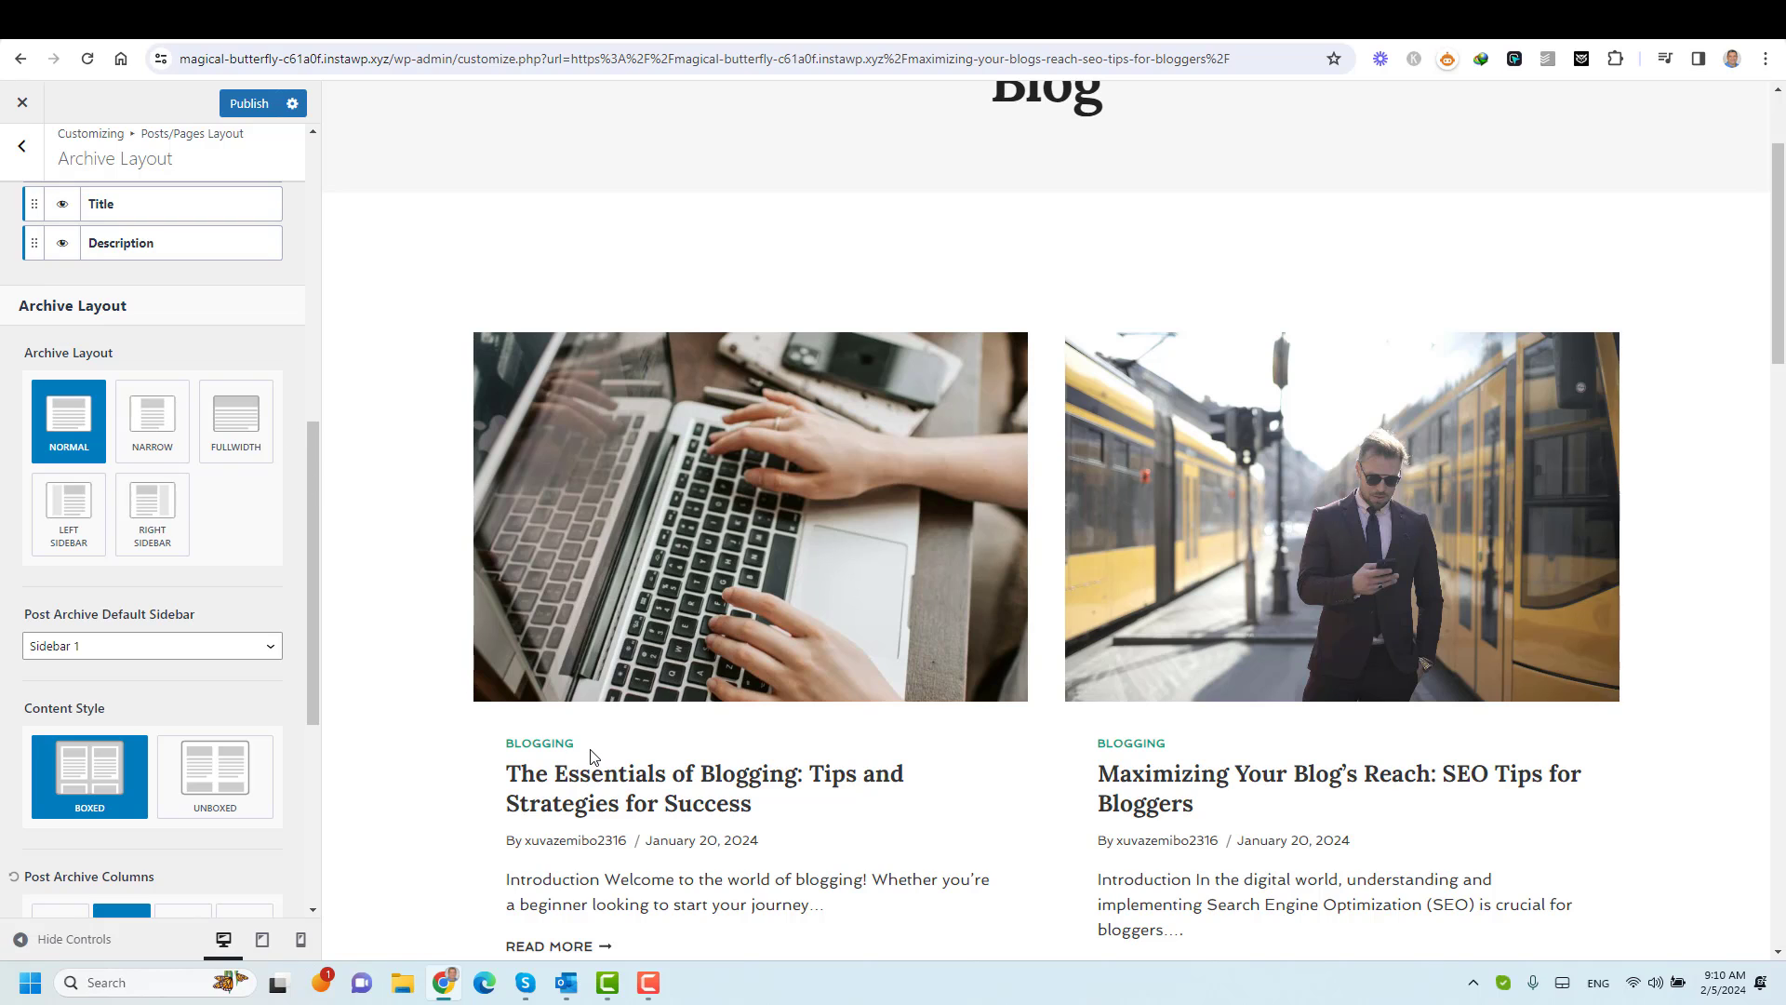
scroll(592, 756, "up", 2)
scroll(590, 744, "down", 6)
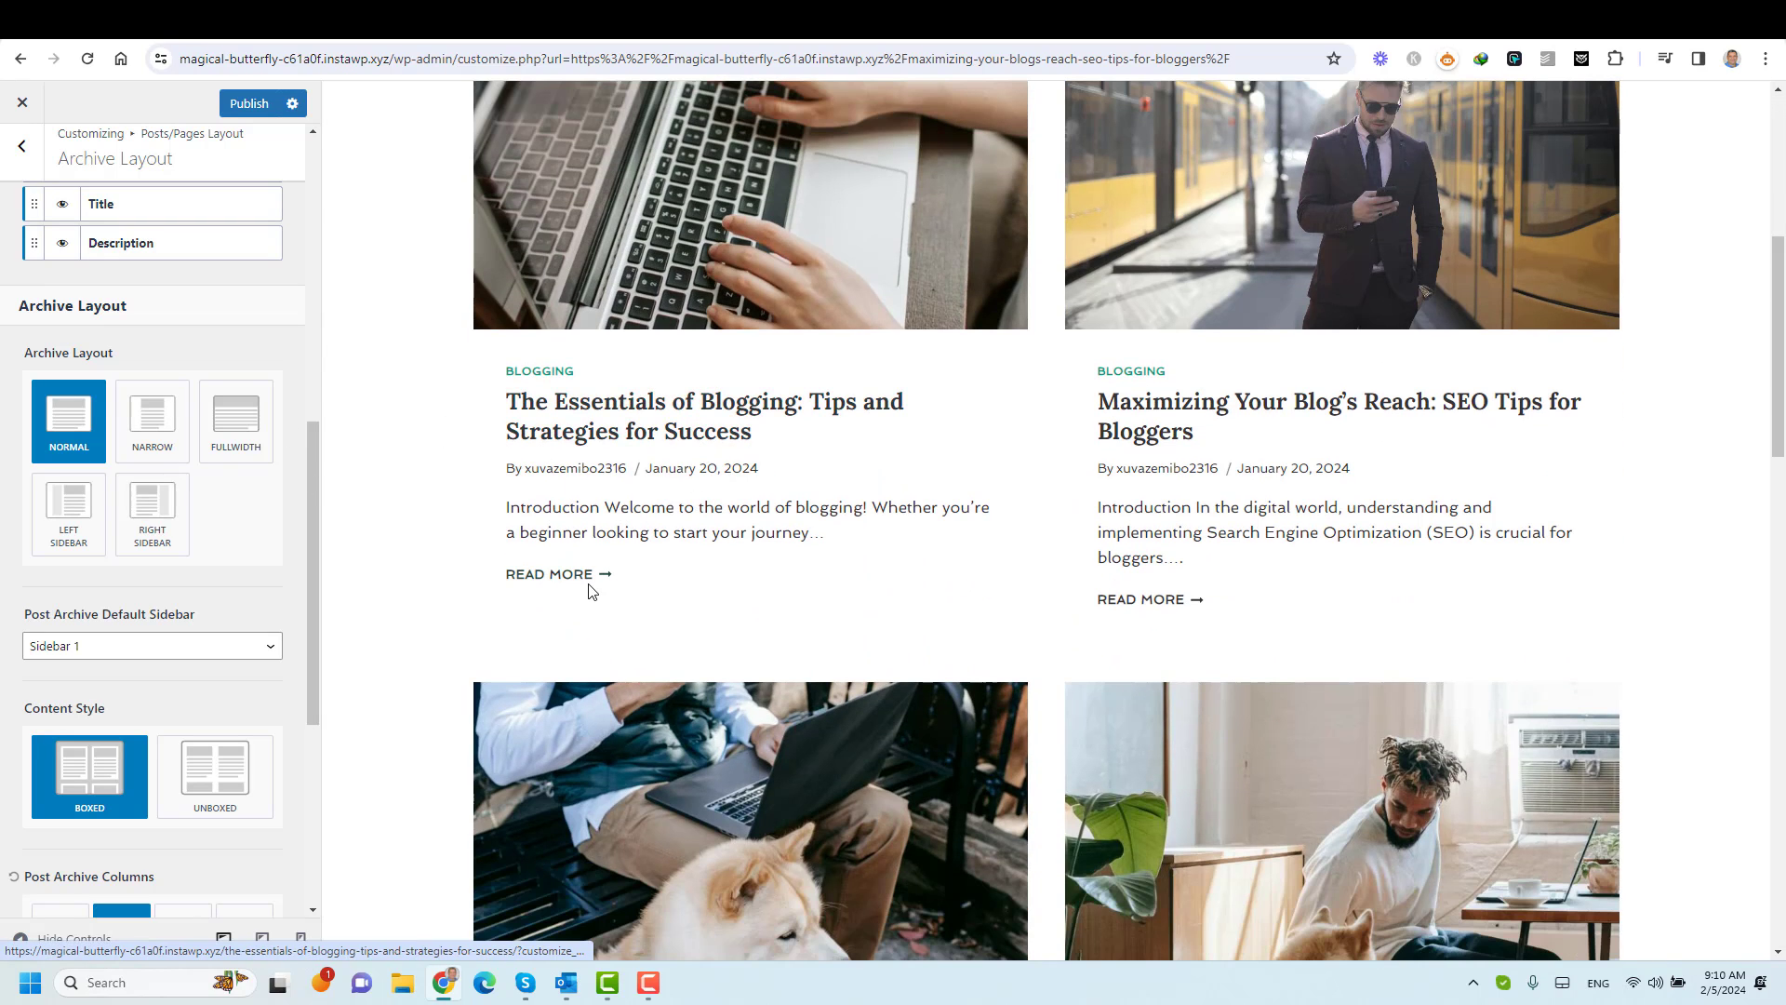
scroll(403, 546, "up", 4)
scroll(293, 461, "up", 4)
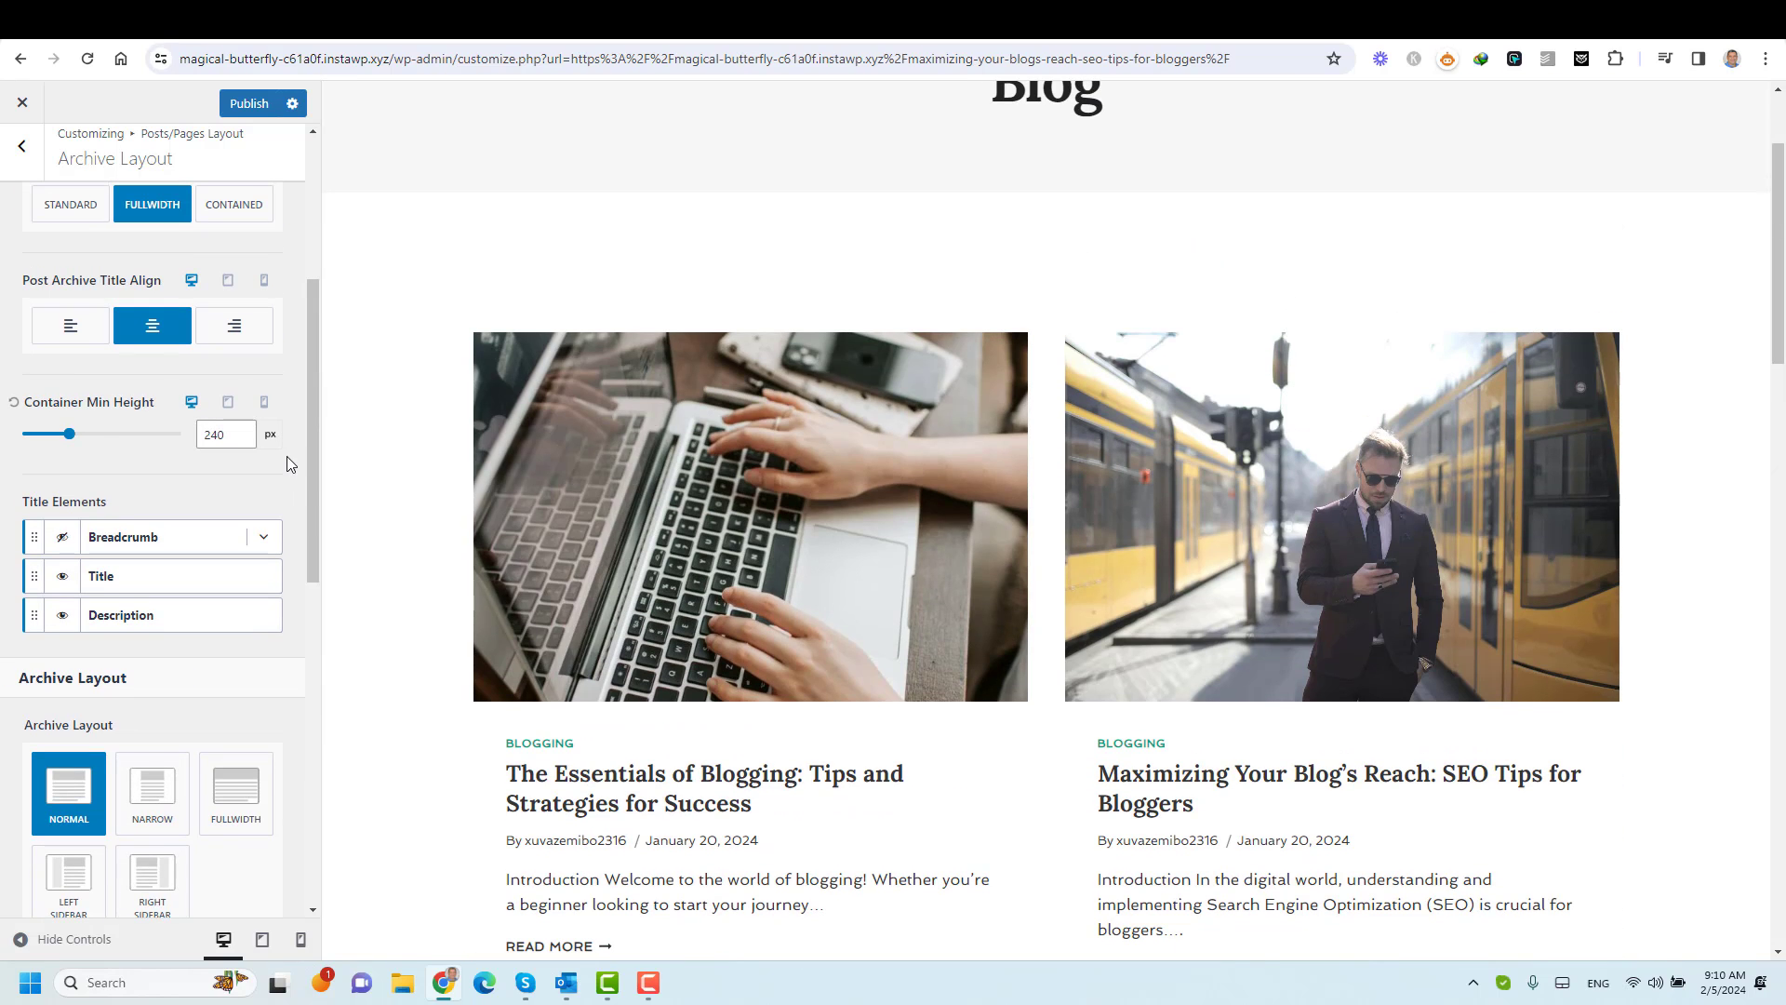
Hide the archive description on the blog archive.
scroll(393, 565, "down", 5)
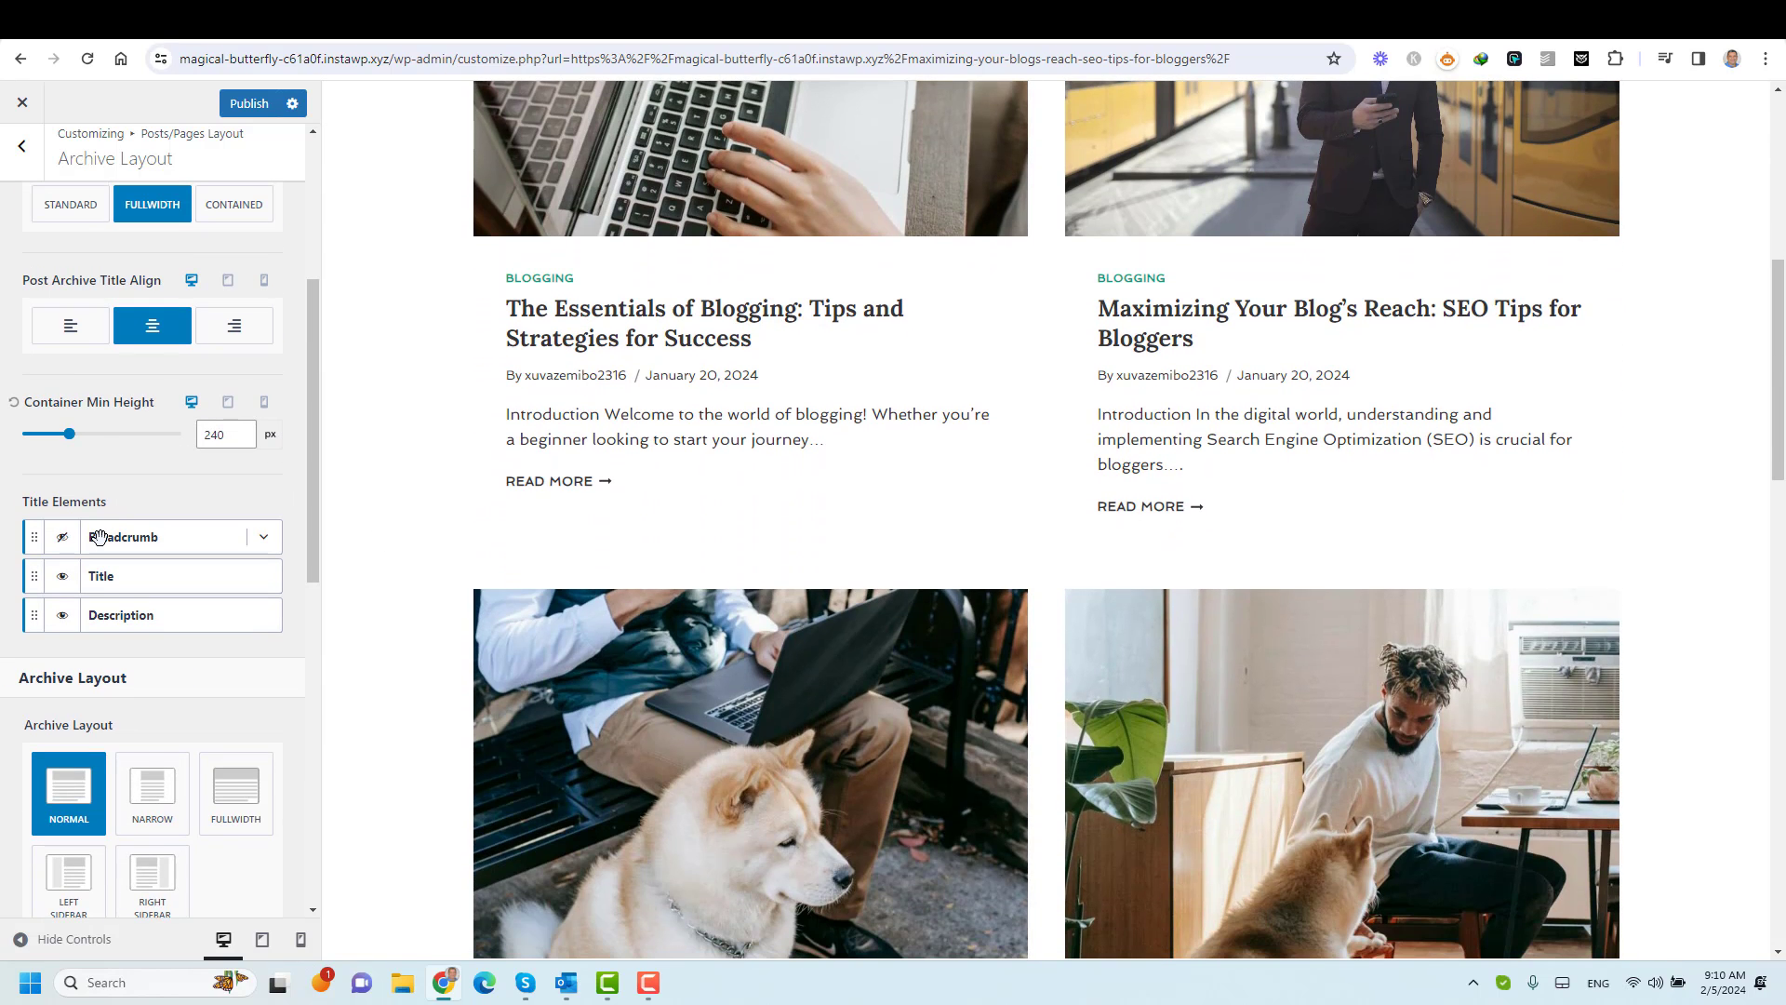
left_click(62, 615)
scroll(297, 575, "up", 3)
scroll(297, 574, "down", 6)
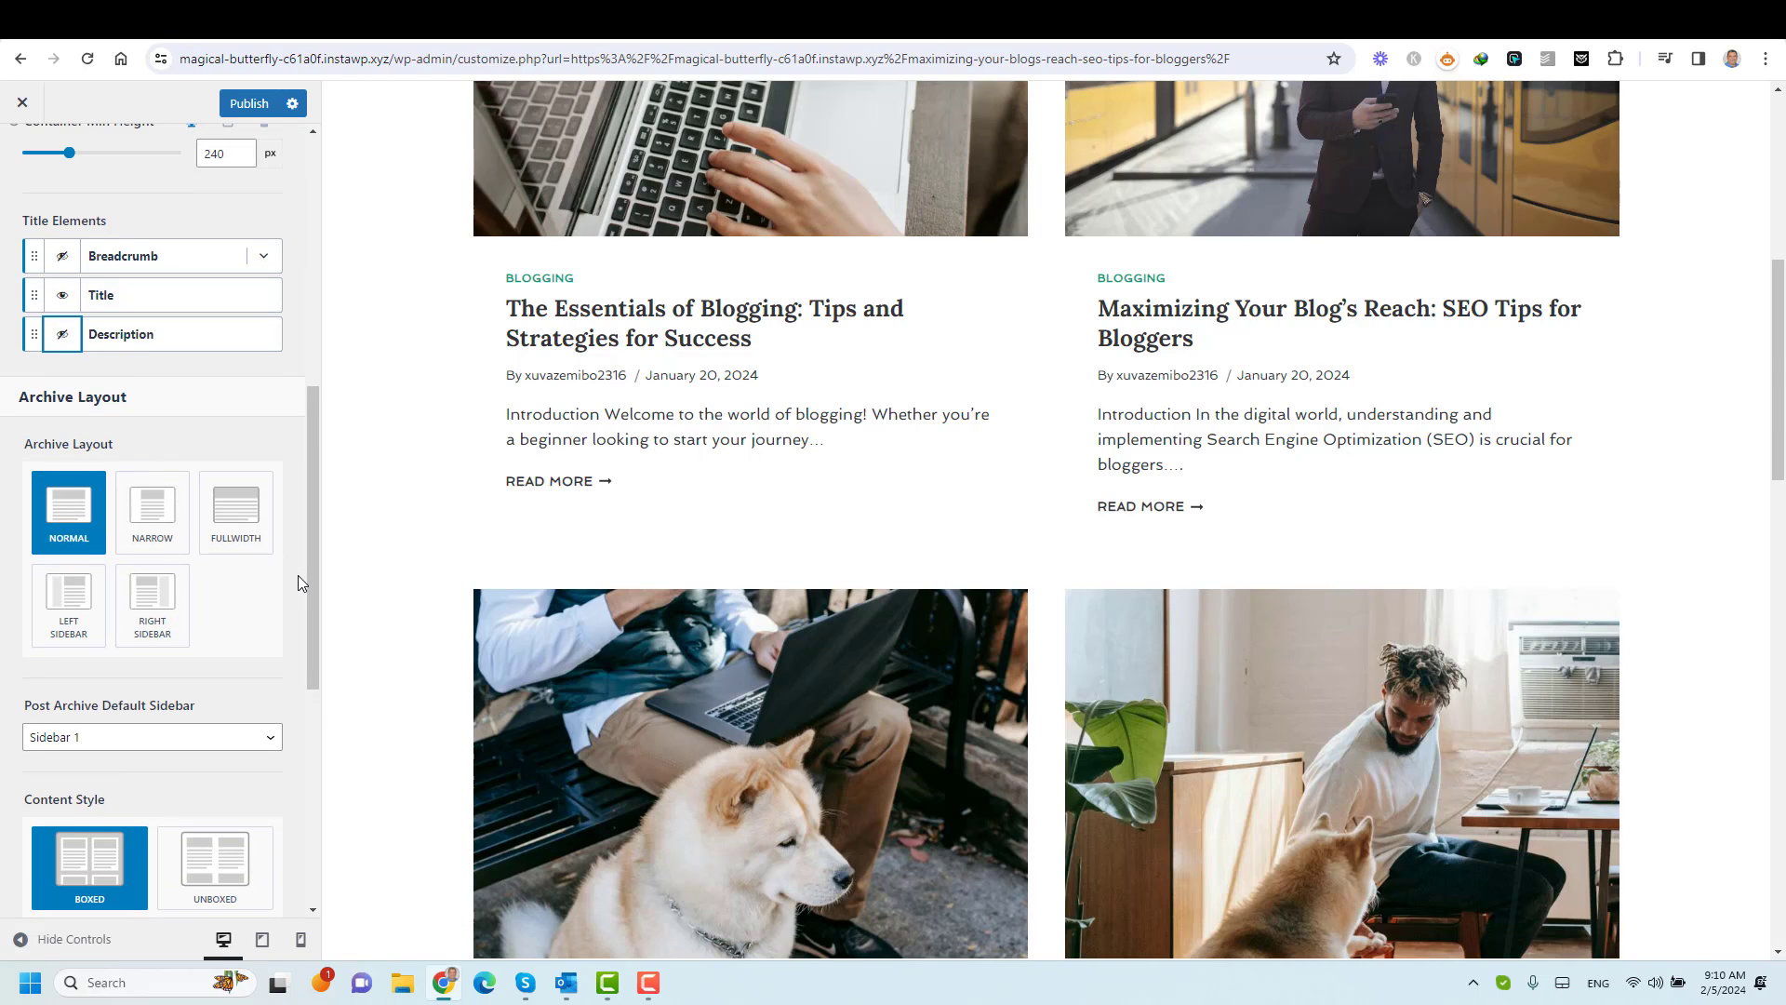
scroll(297, 583, "down", 6)
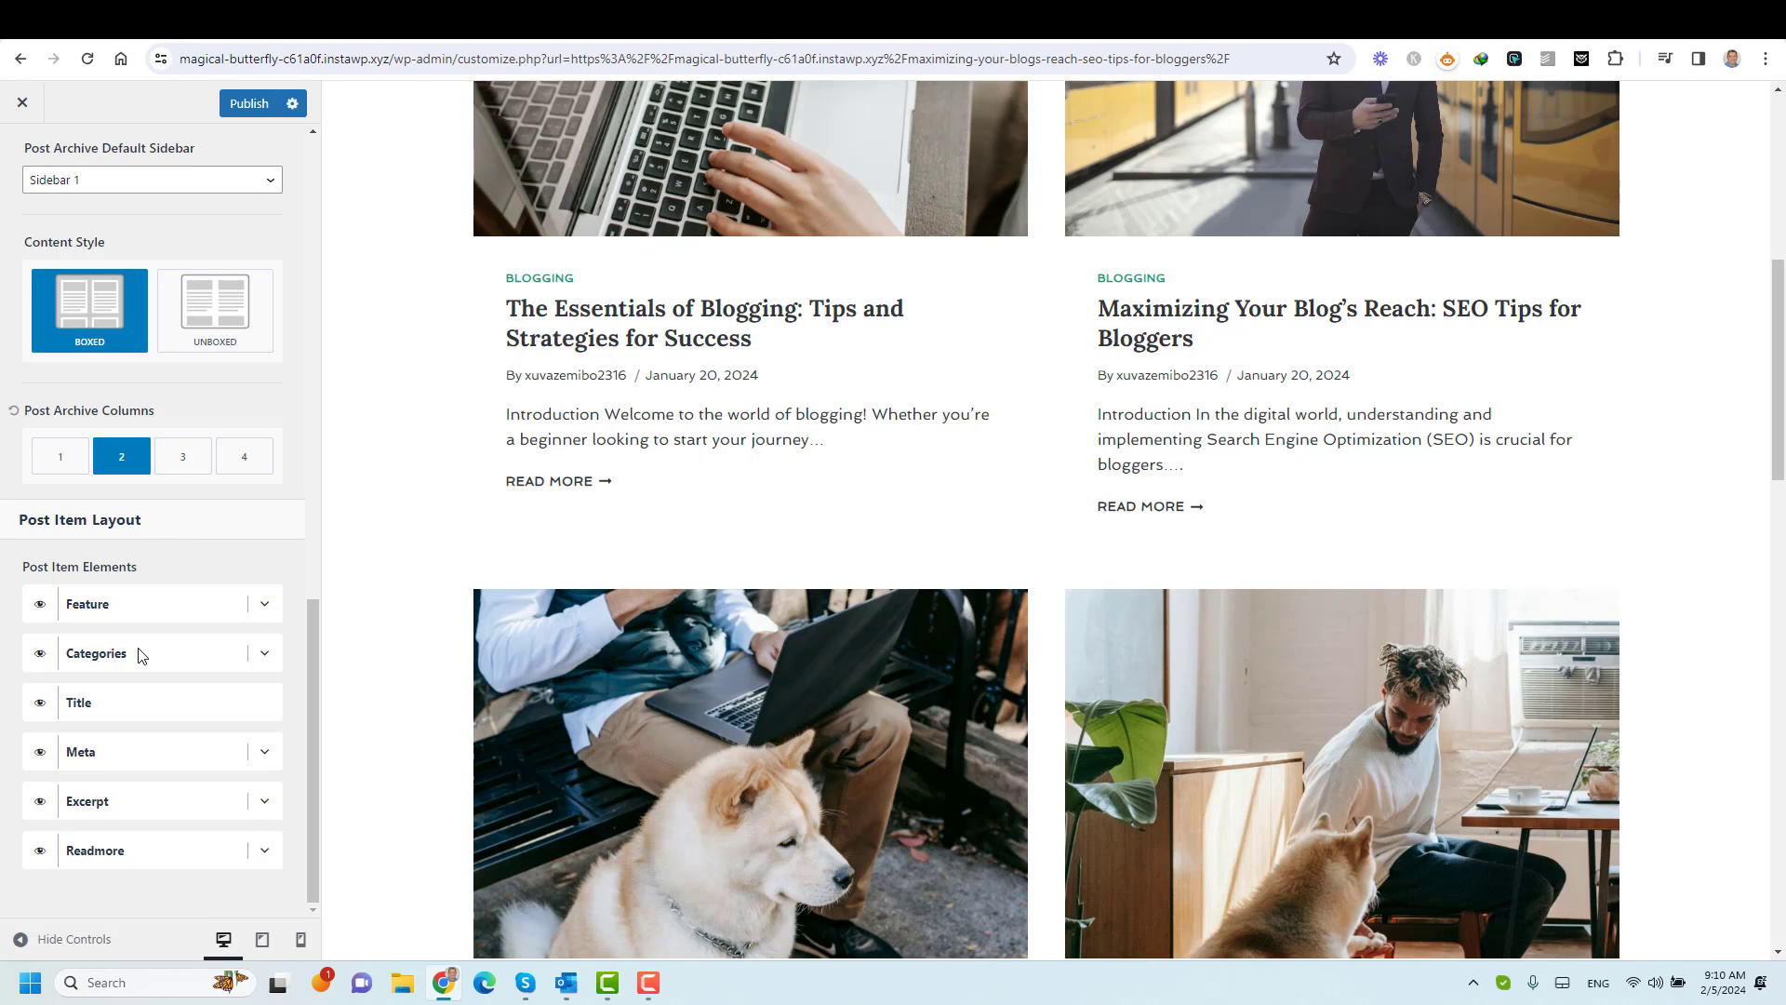
Hide the Excerpt, Meta and Categories items in Post Item Elements.
left_click(40, 801)
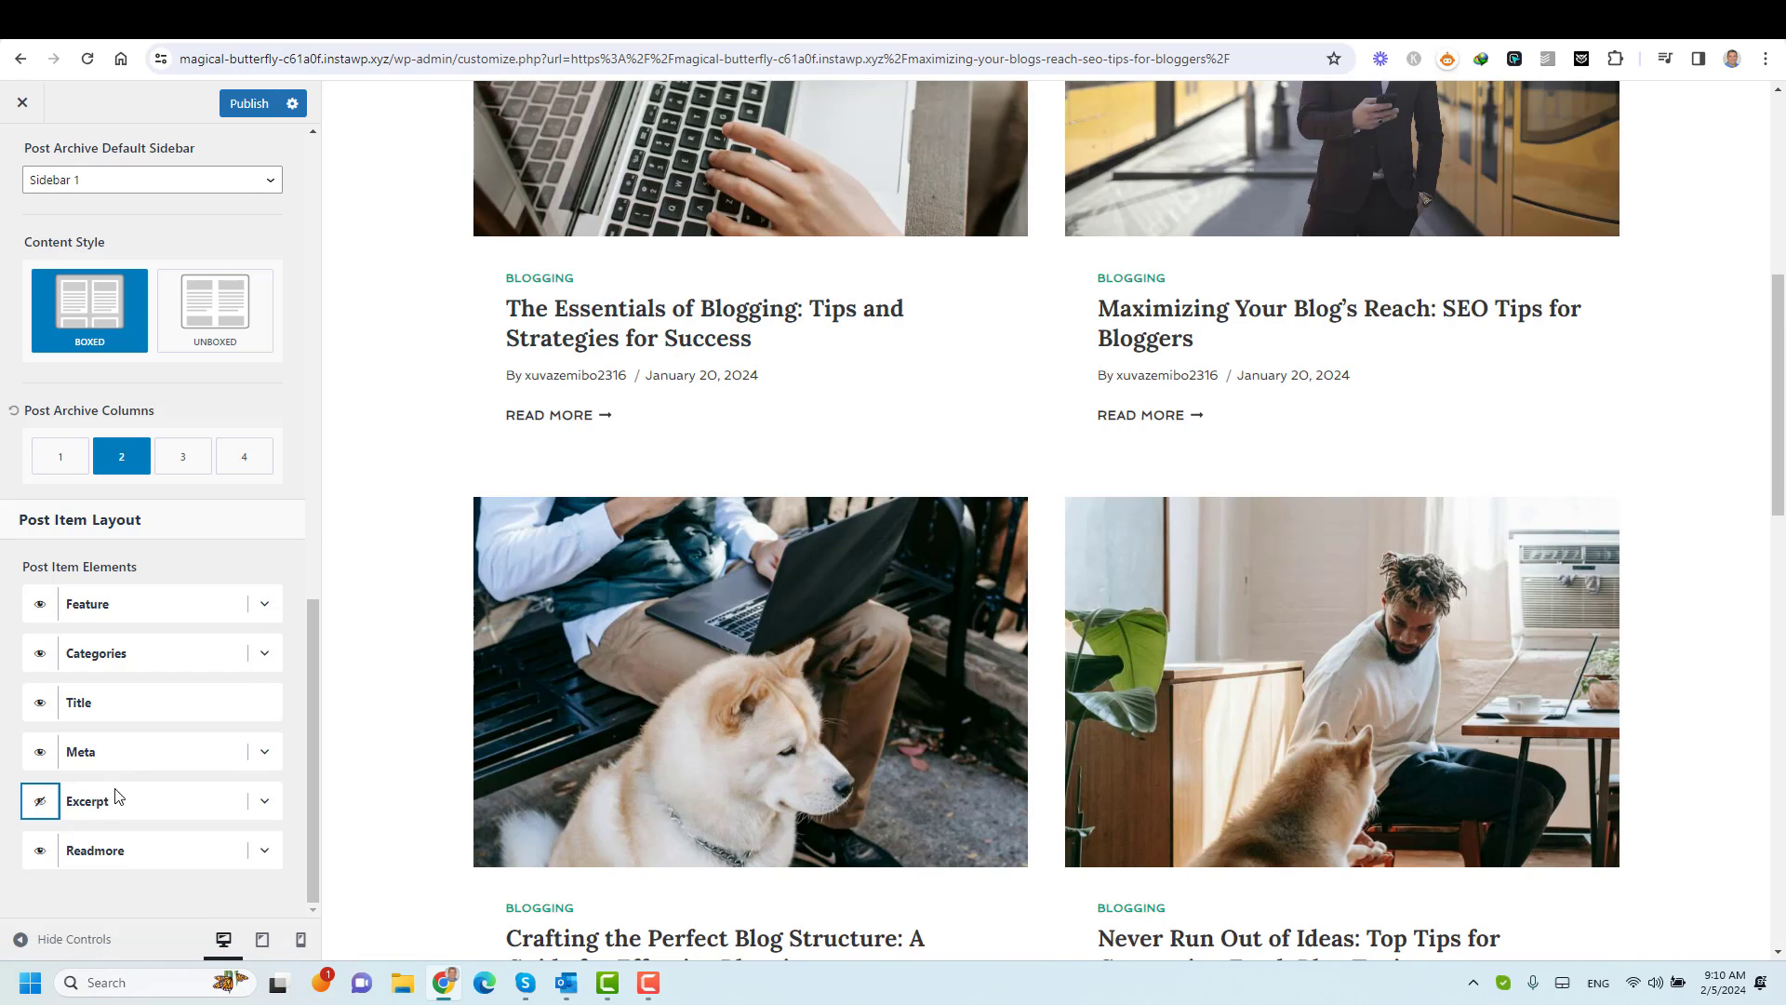
left_click(40, 751)
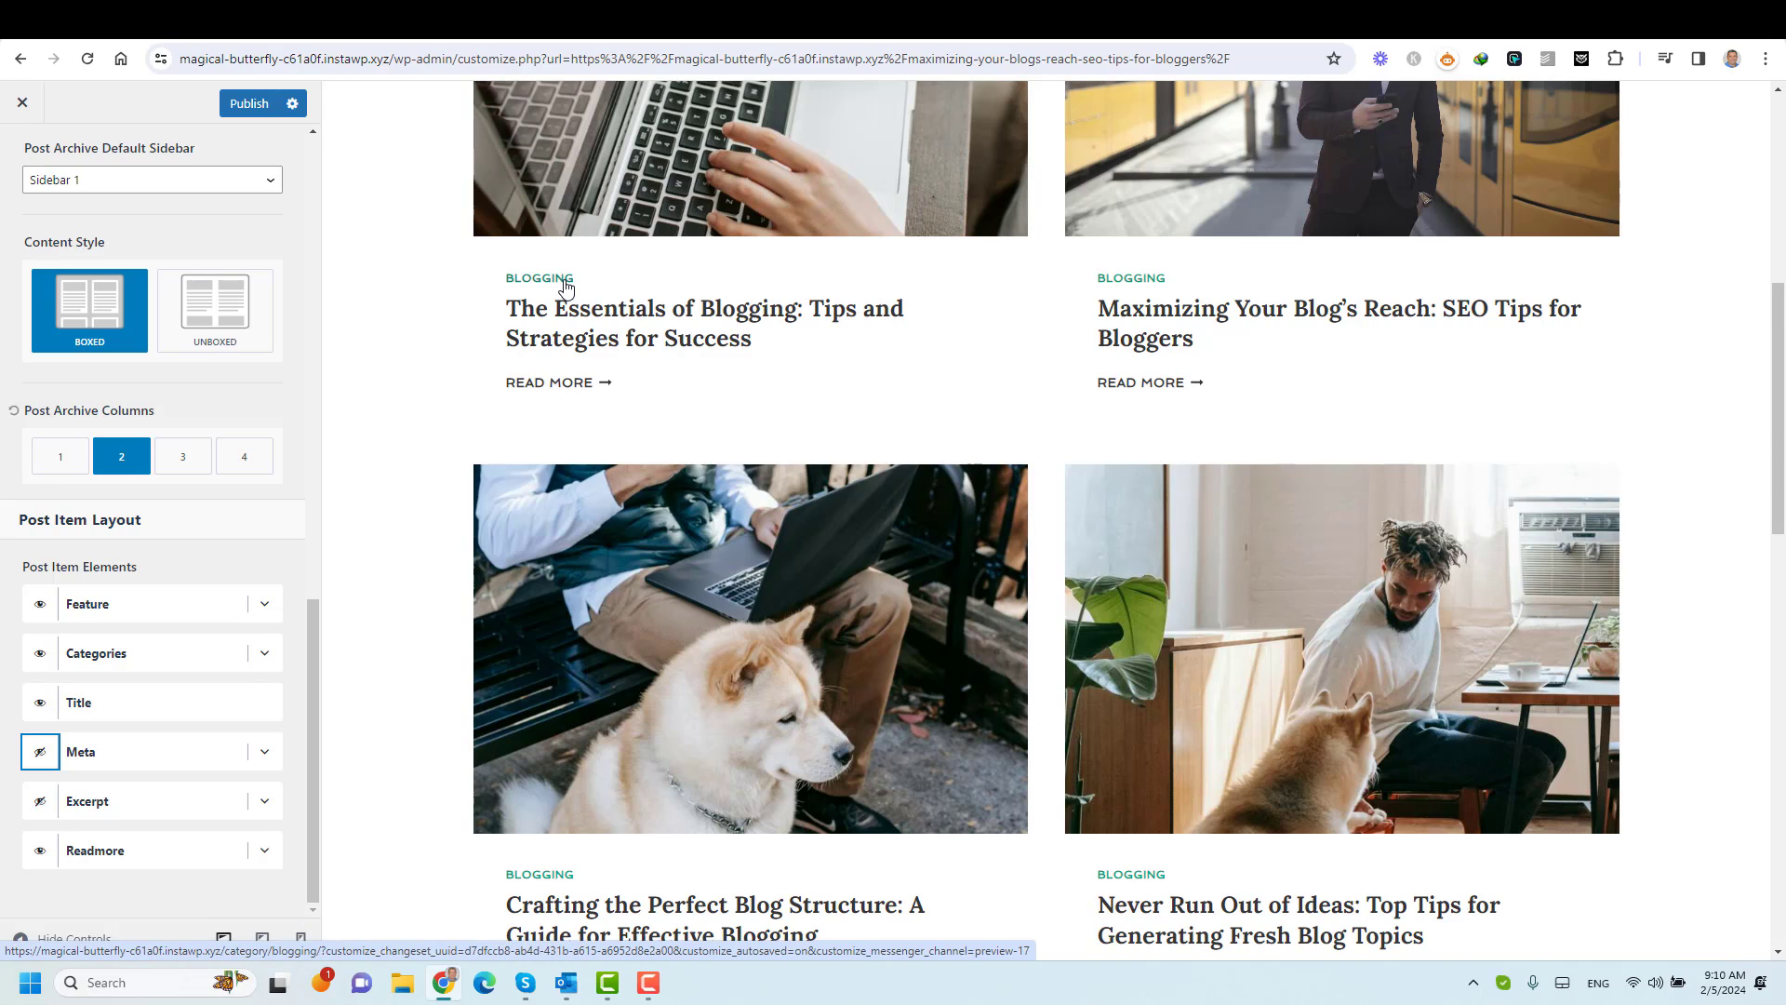
left_click(40, 653)
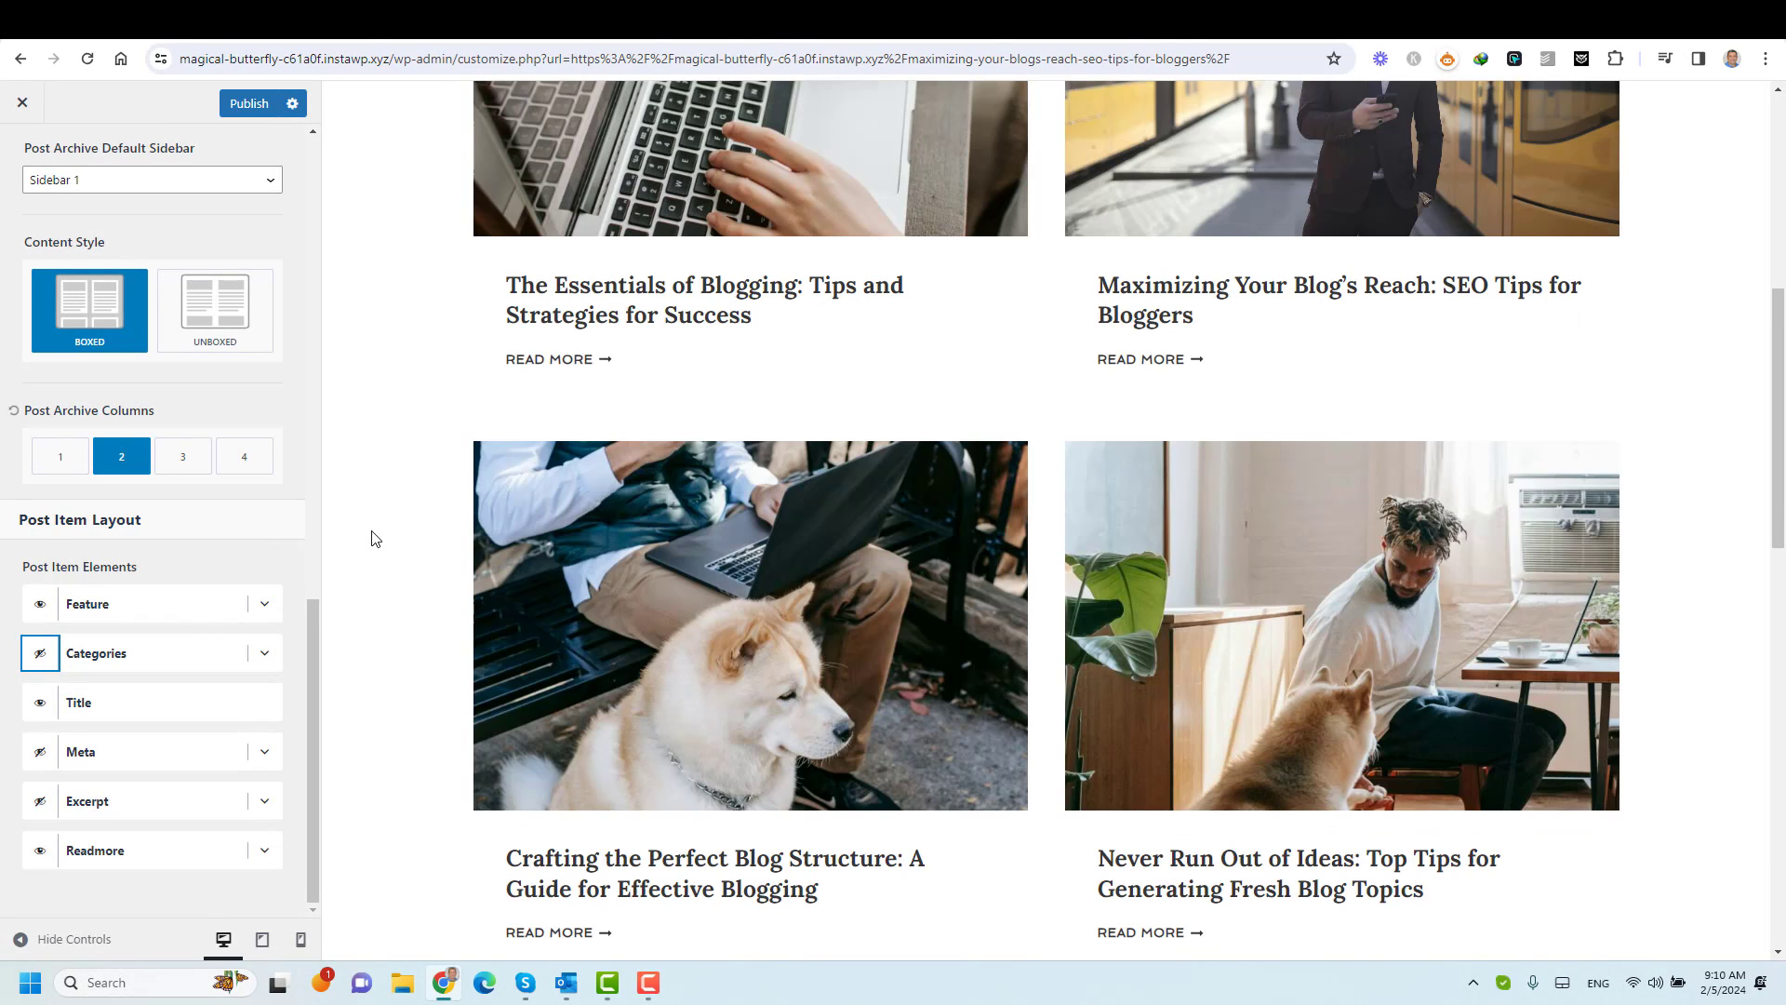
scroll(375, 538, "up", 2)
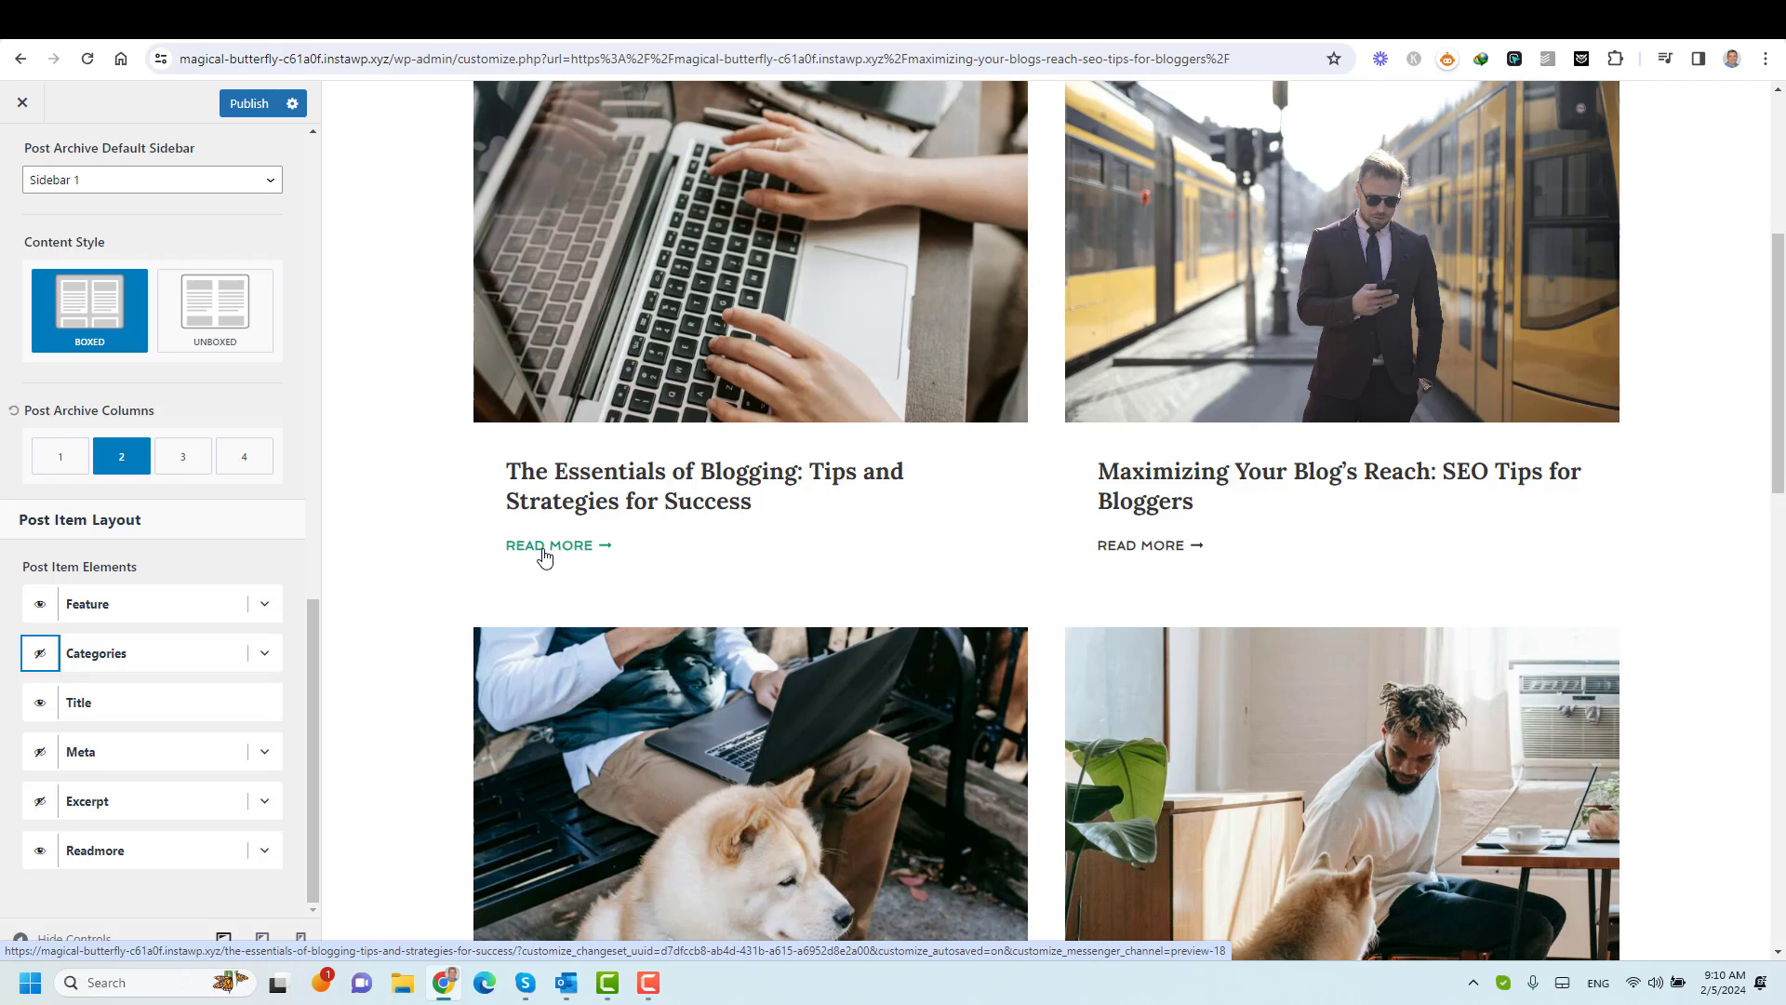
Change the read-more link label to 'Watch Video'.
left_click(264, 850)
scroll(343, 638, "down", 3)
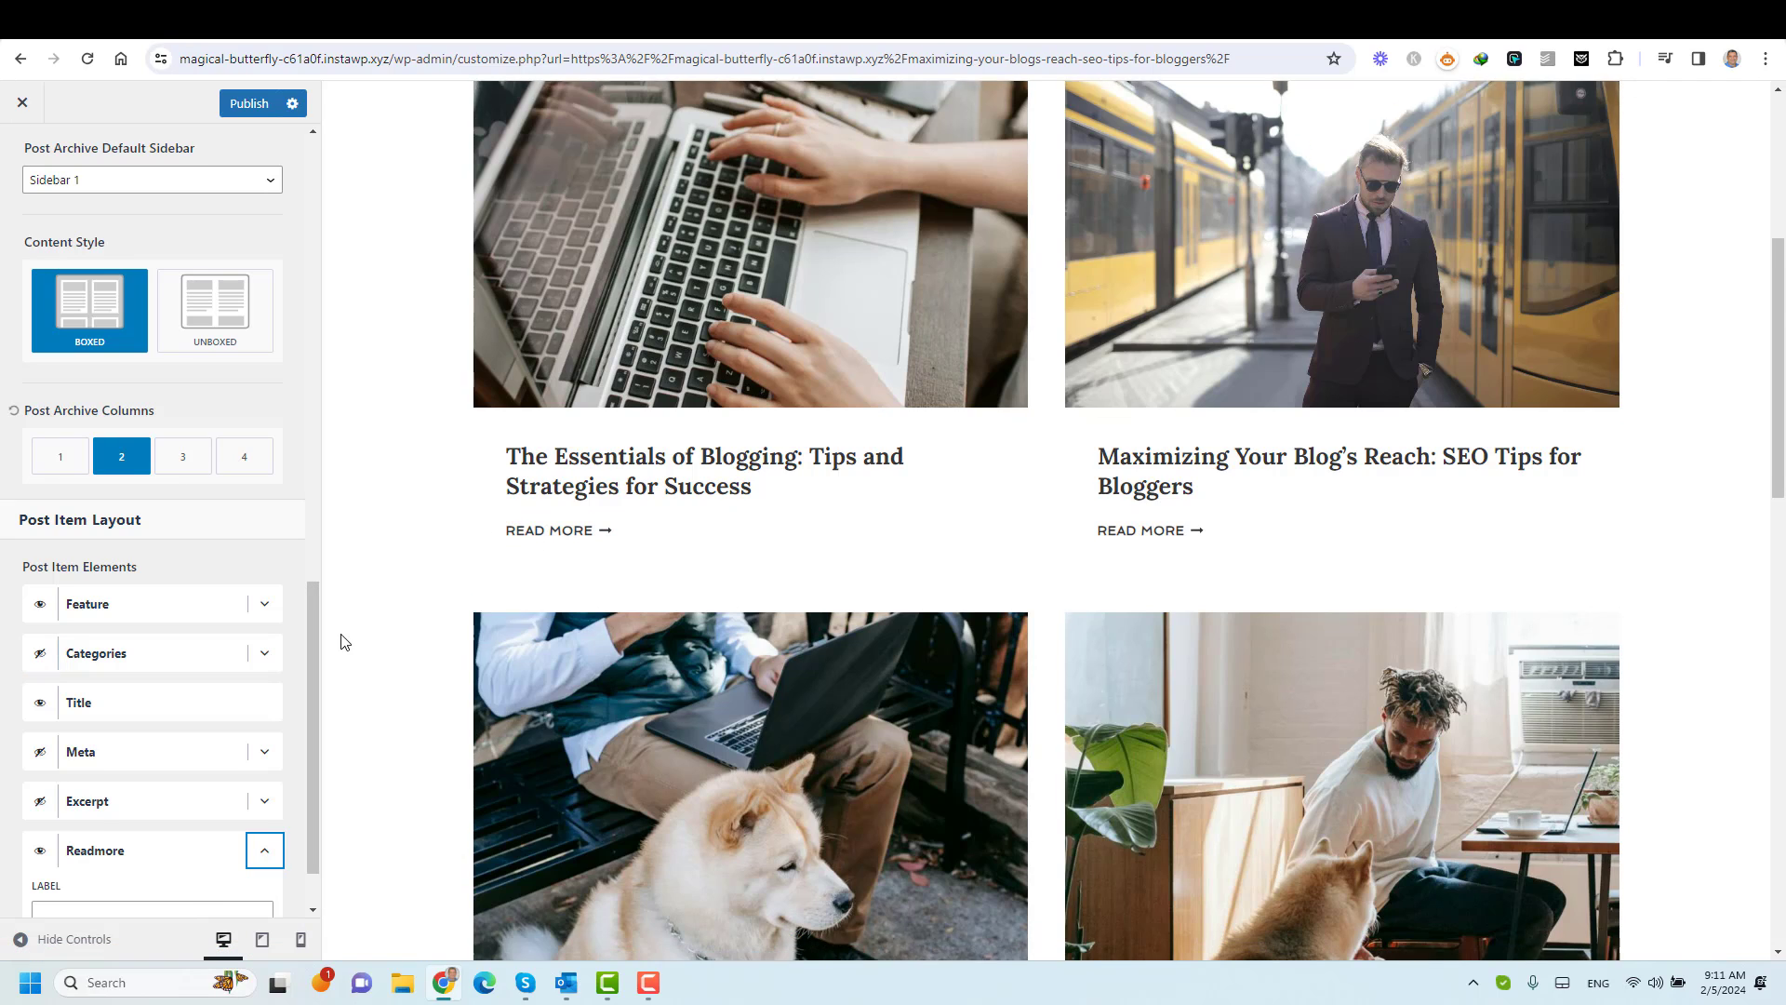
scroll(152, 893, "down", 1)
left_click(149, 842)
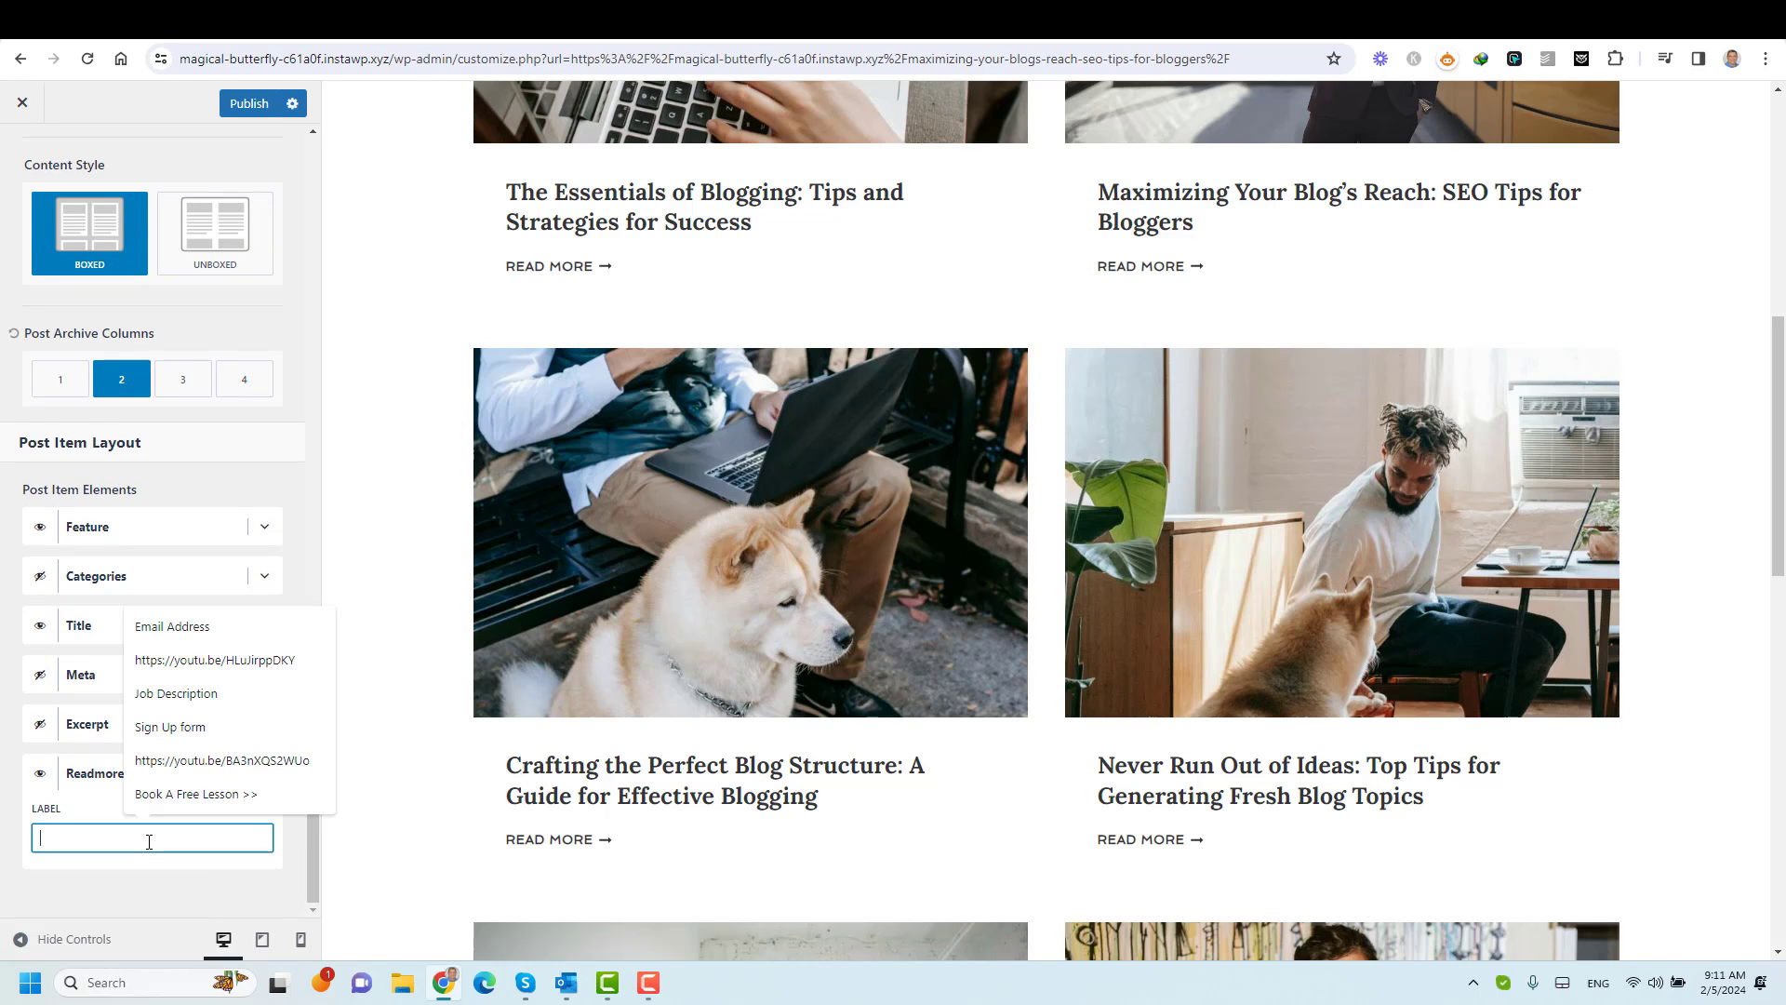
type("Watch ")
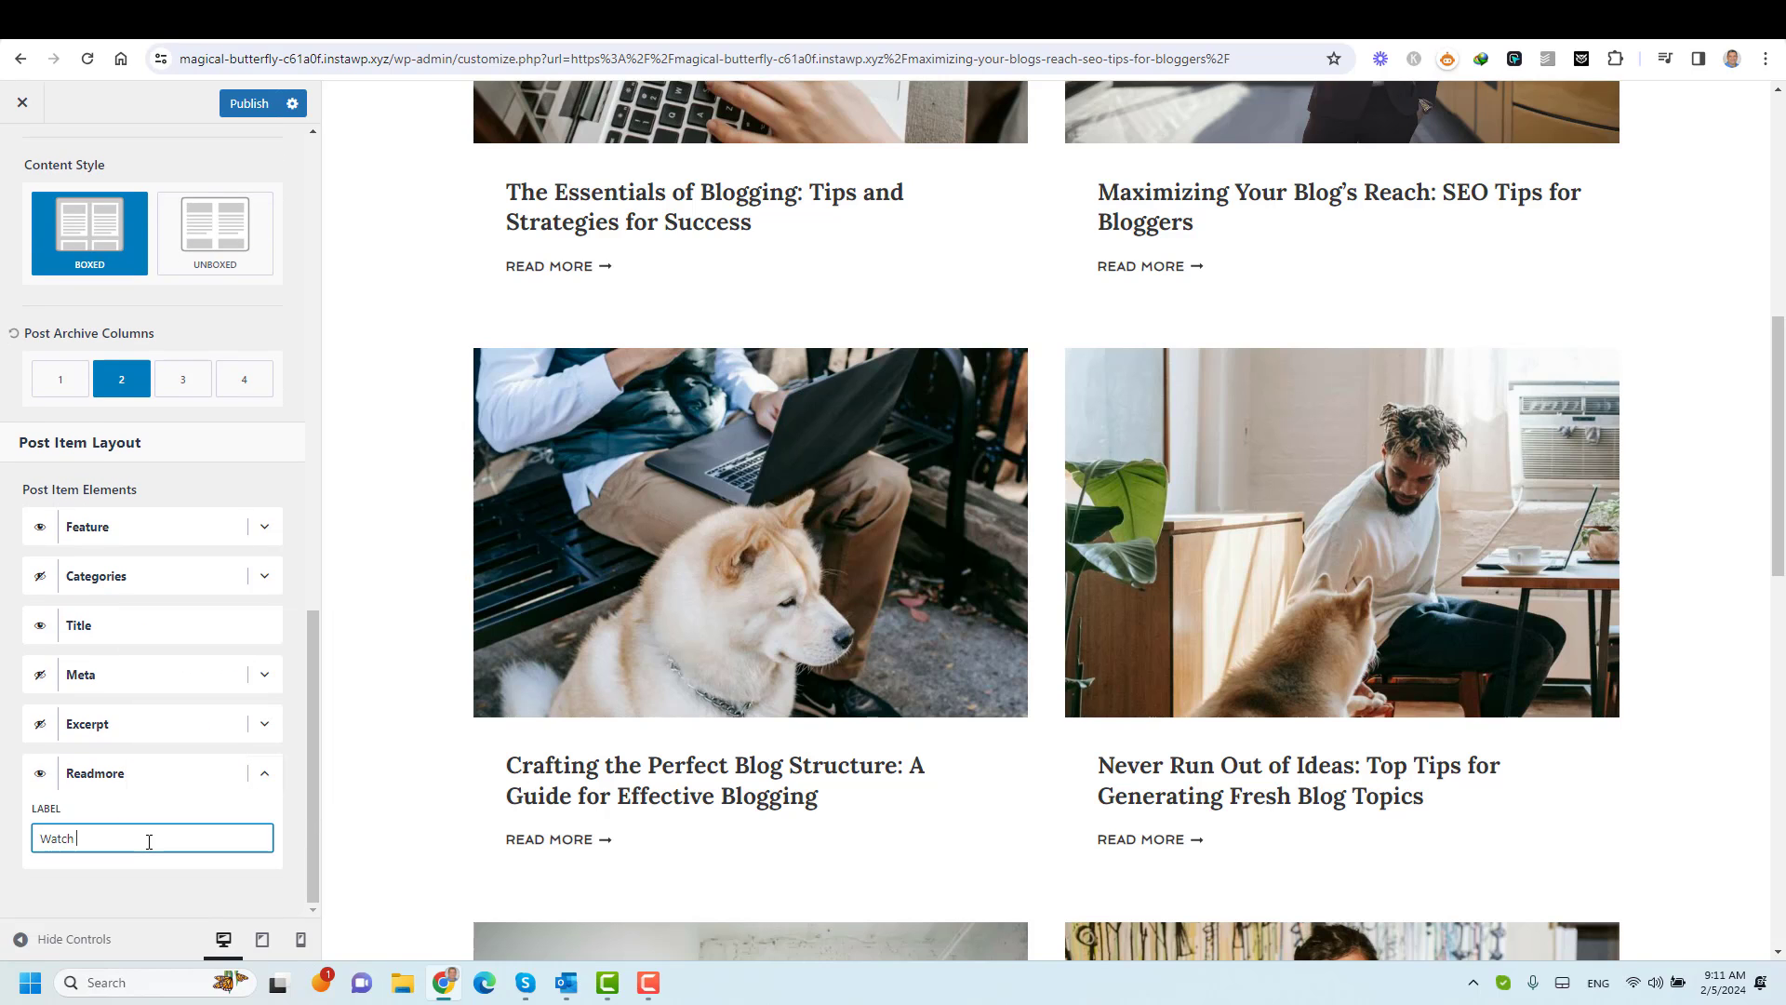
type("Video")
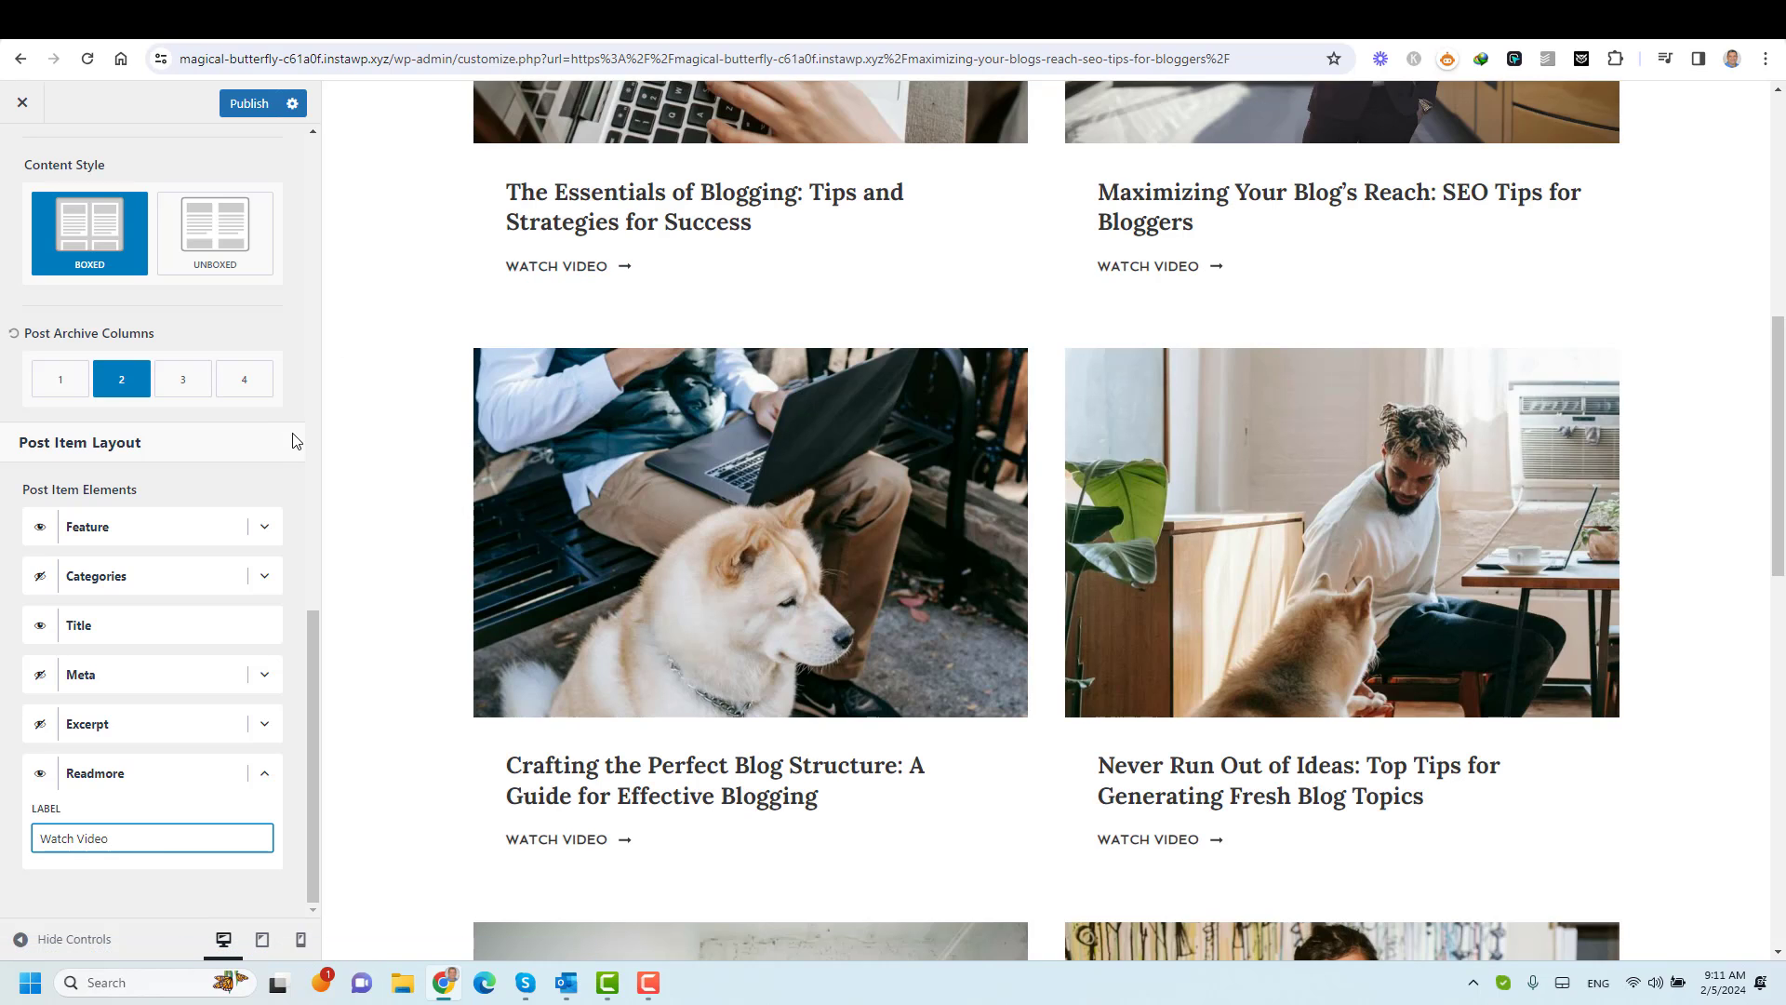
scroll(296, 441, "up", 2)
scroll(223, 793, "down", 2)
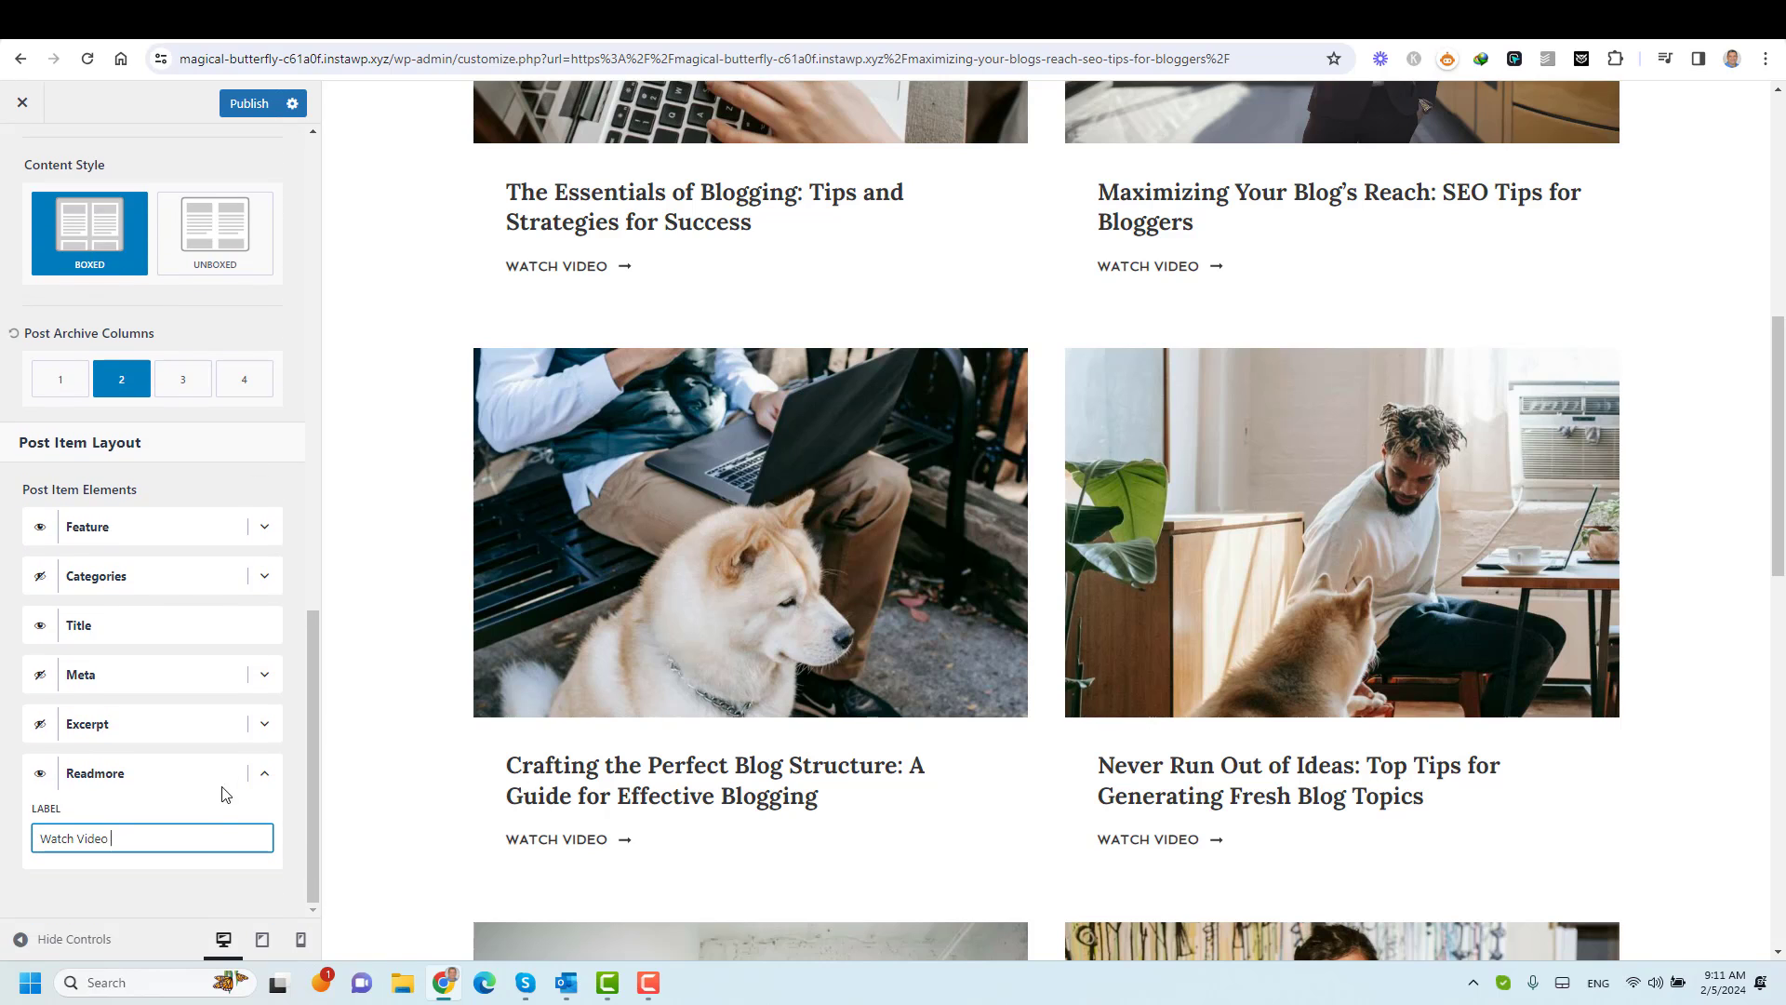
Replace the label with 'Read More'.
triple_click(205, 843)
type("Rea")
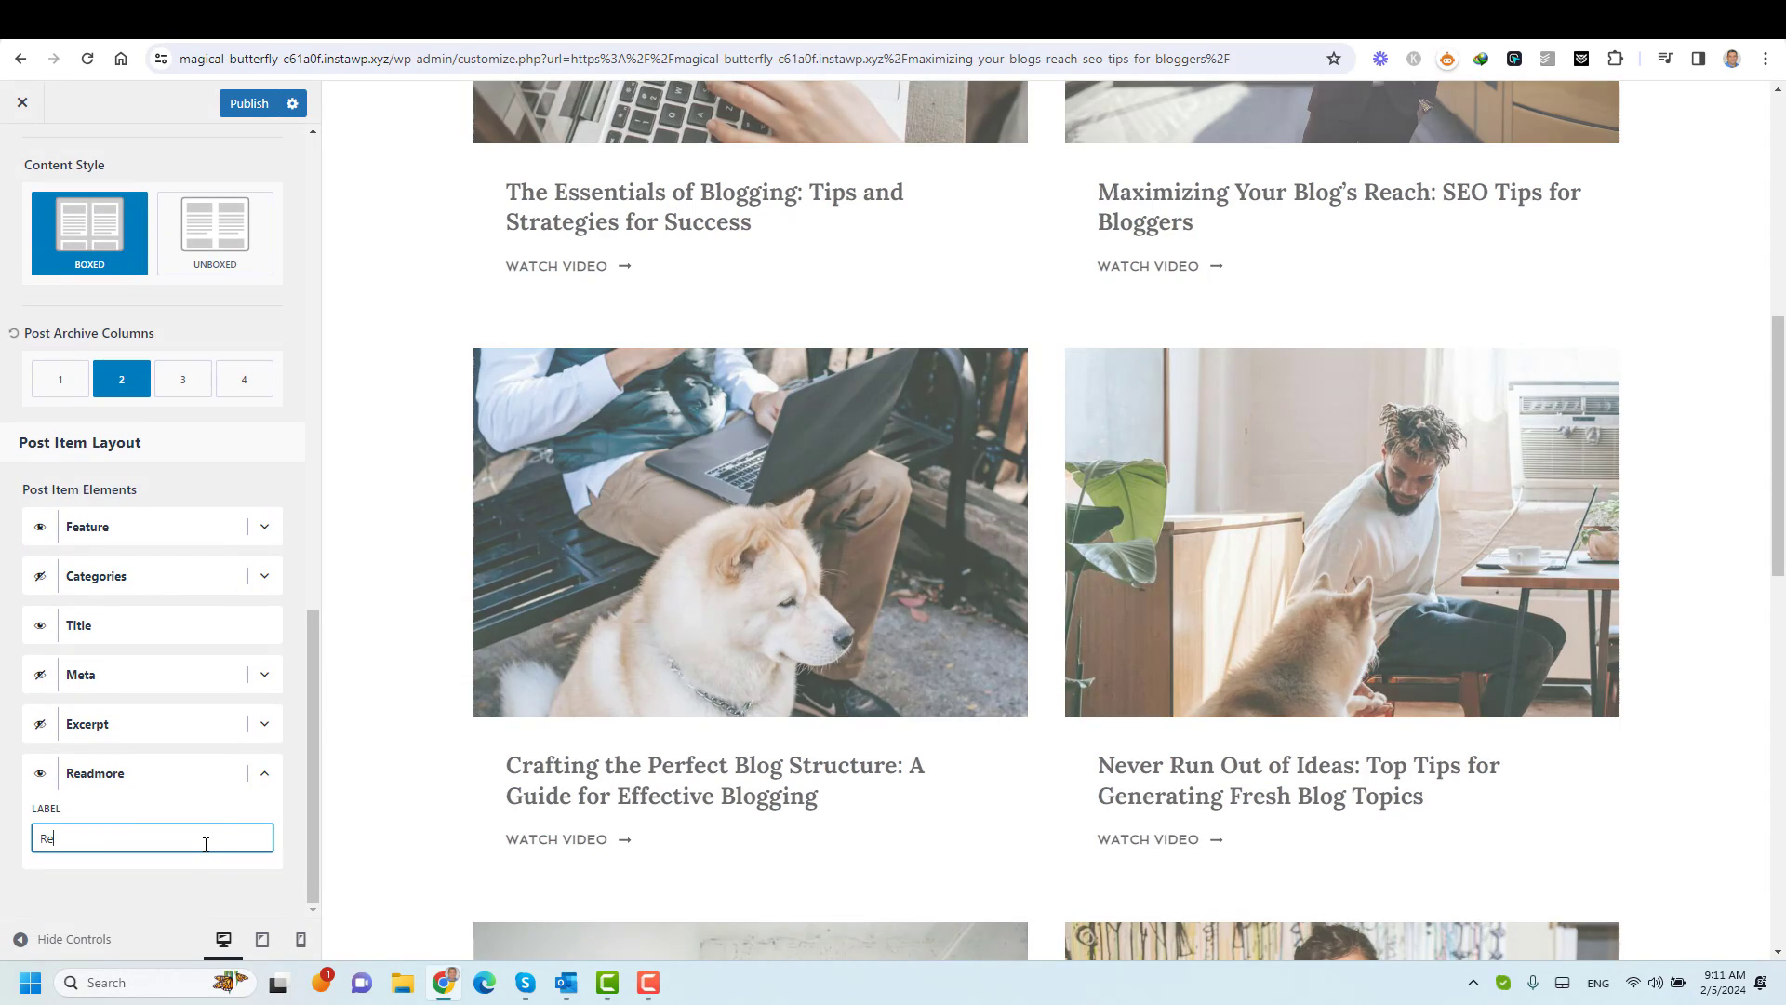
type("d More")
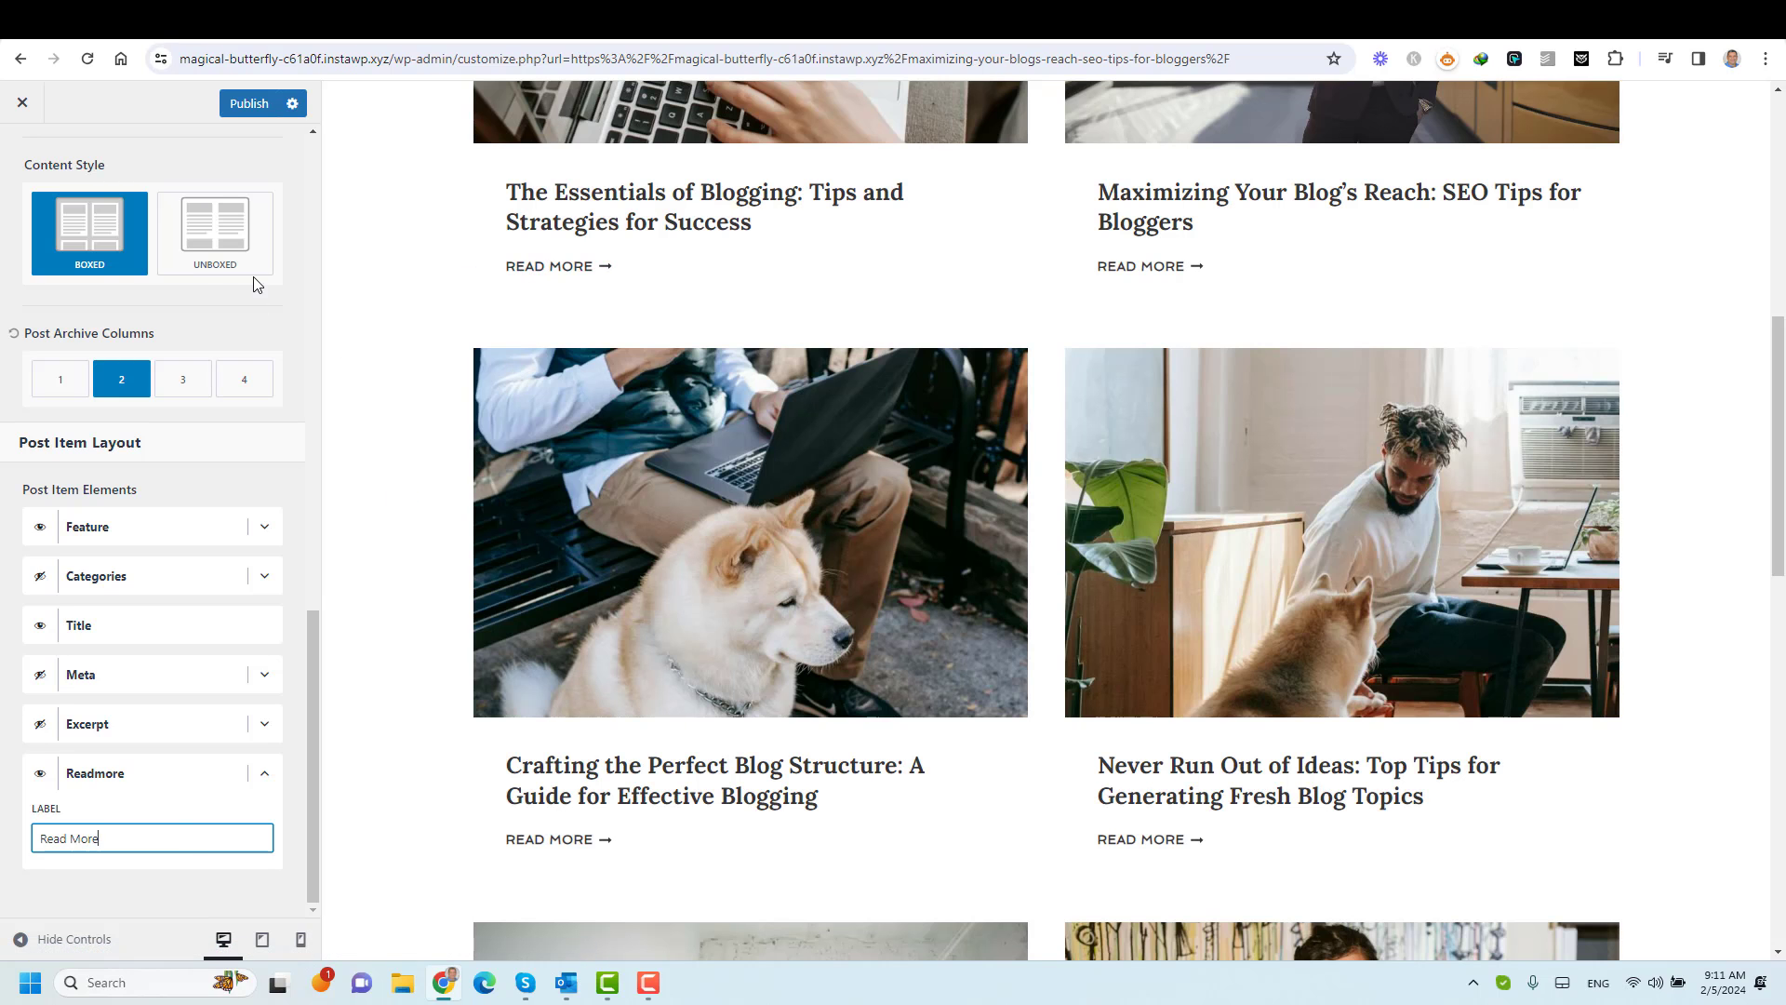
scroll(253, 276, "up", 10)
scroll(253, 276, "up", 3)
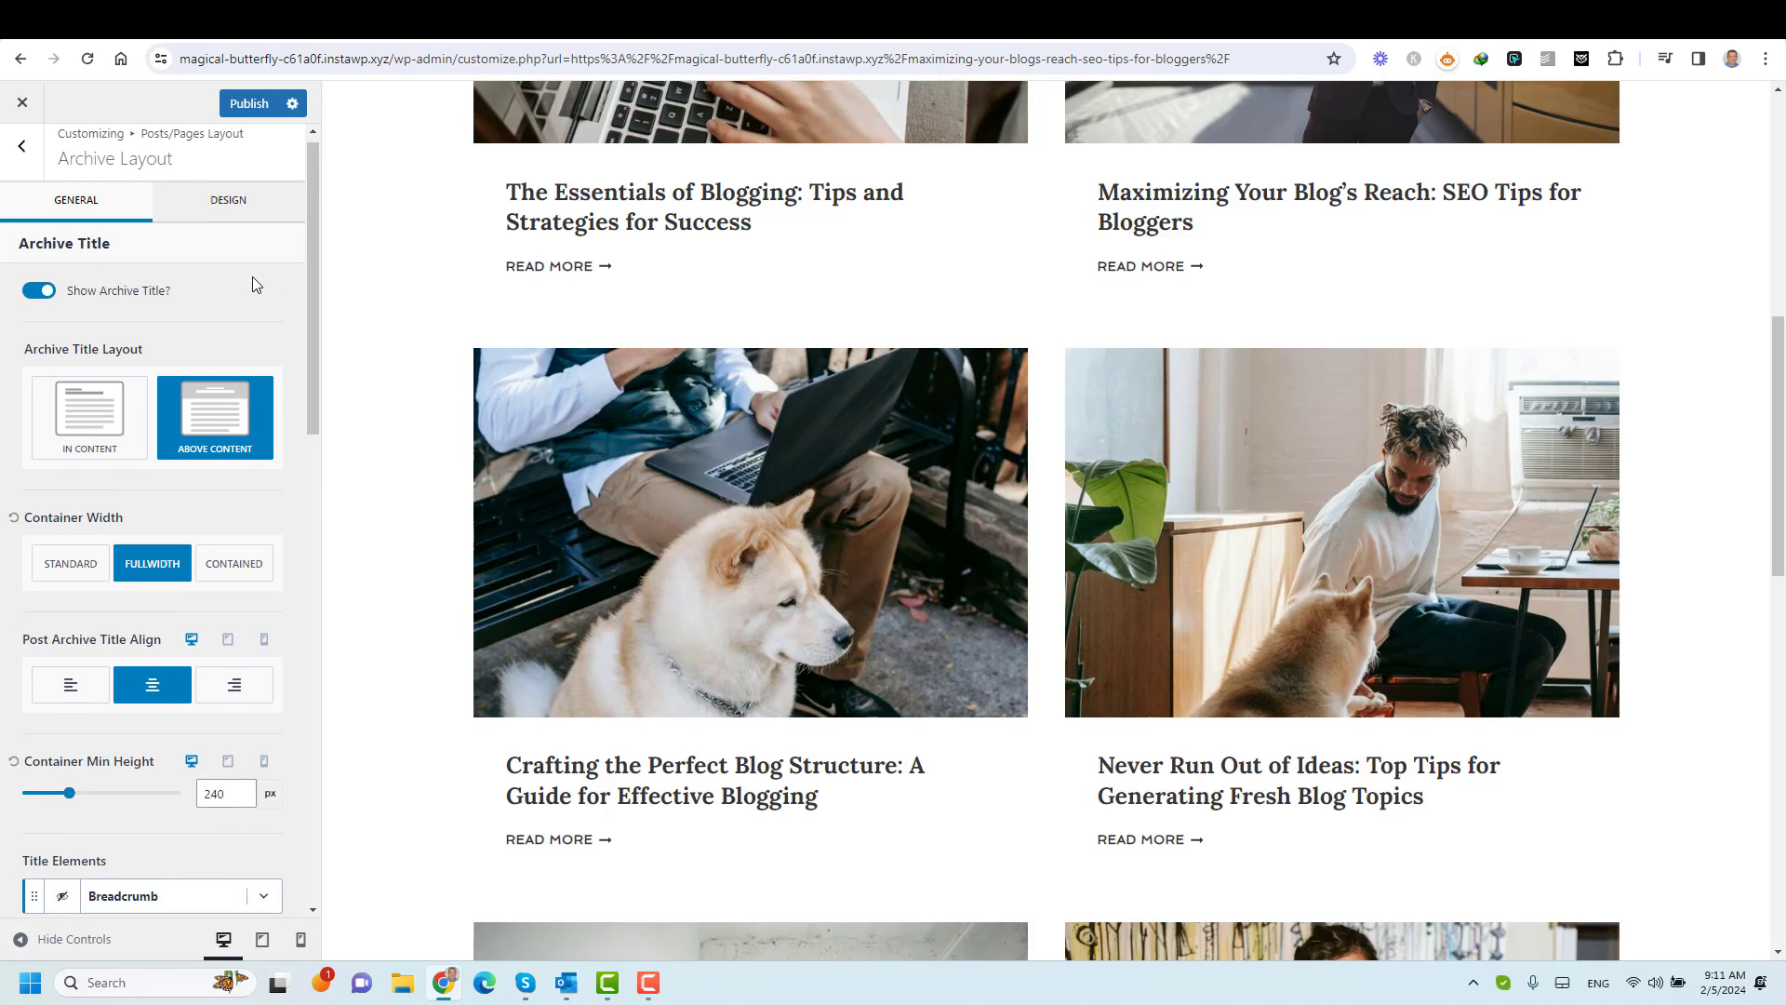
Review the Archive Layout Design tab, return to General, and publish the changes.
left_click(230, 220)
scroll(164, 515, "down", 7)
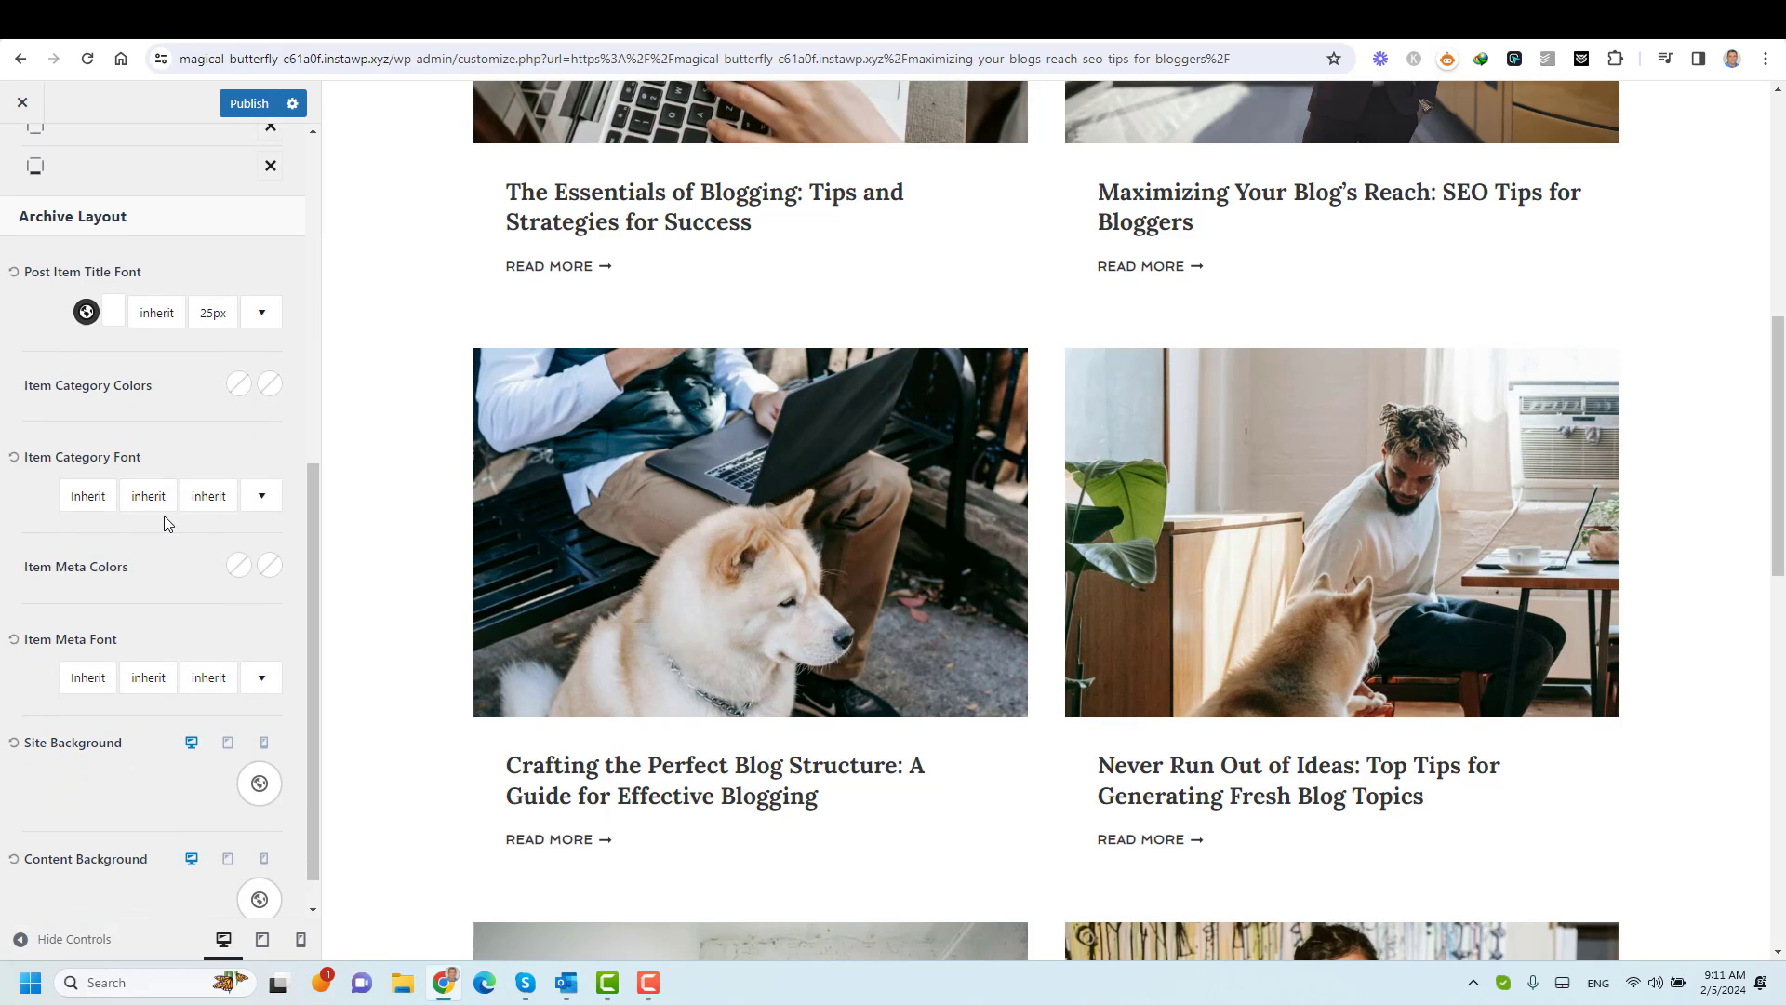
scroll(163, 524, "up", 5)
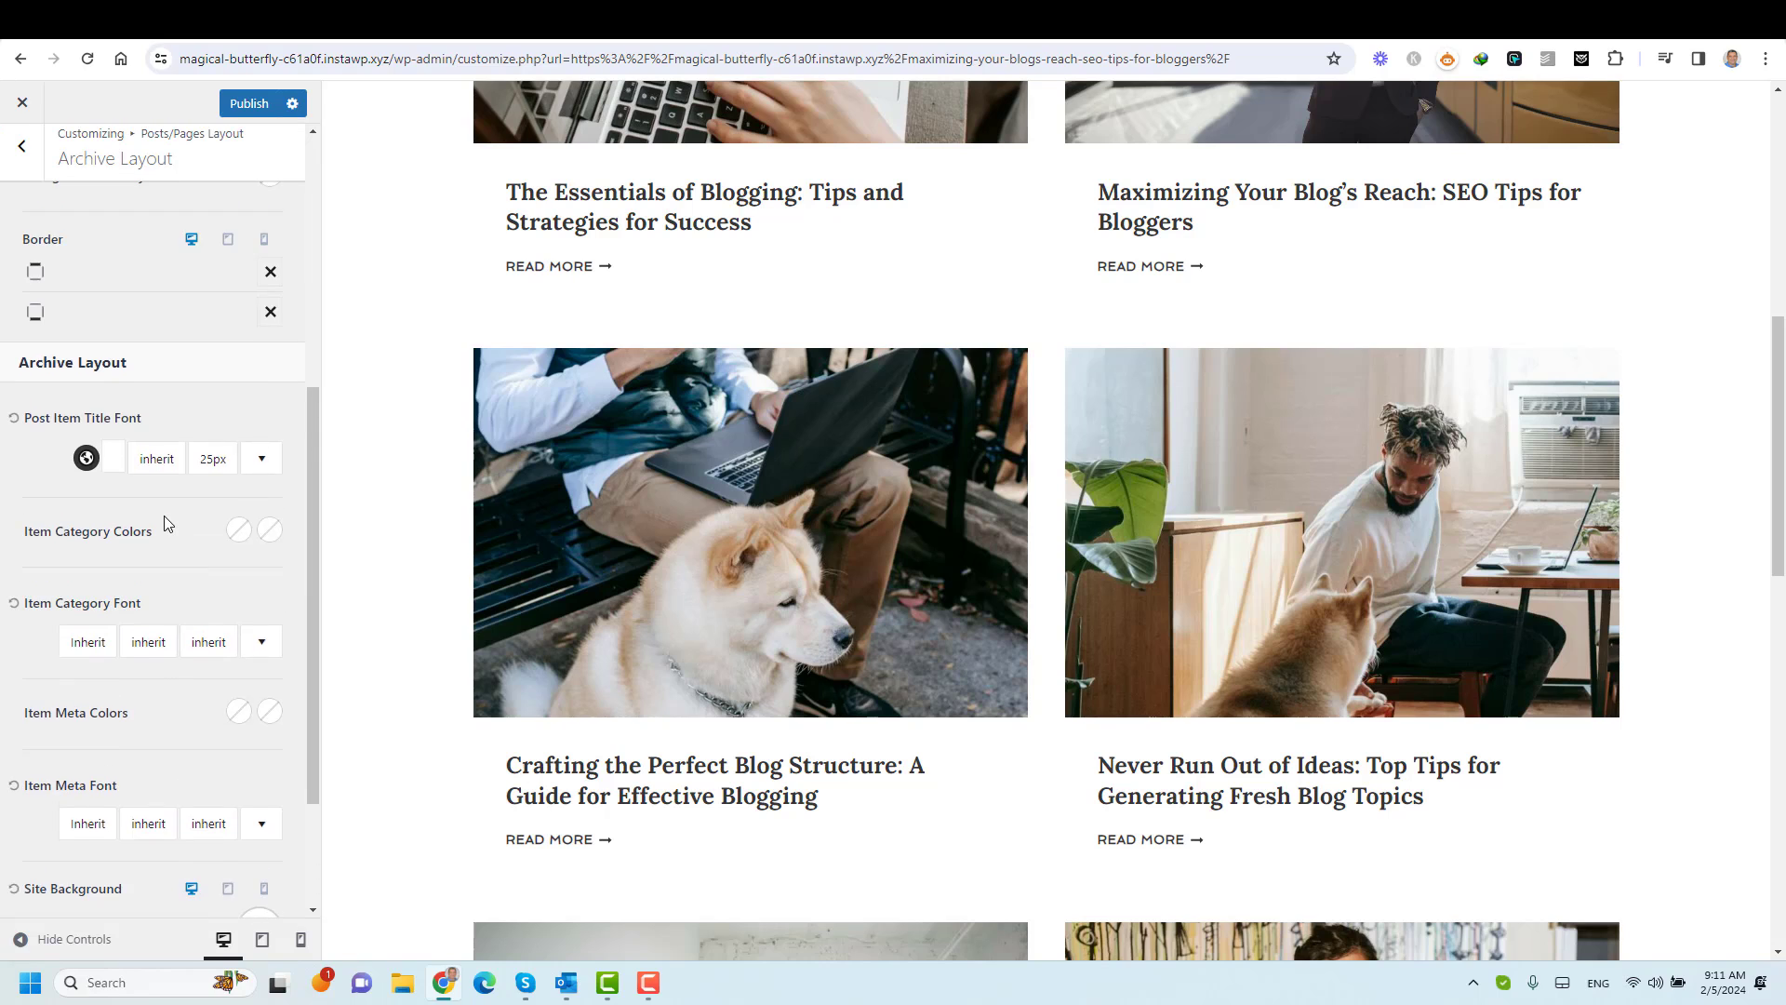
scroll(164, 515, "up", 3)
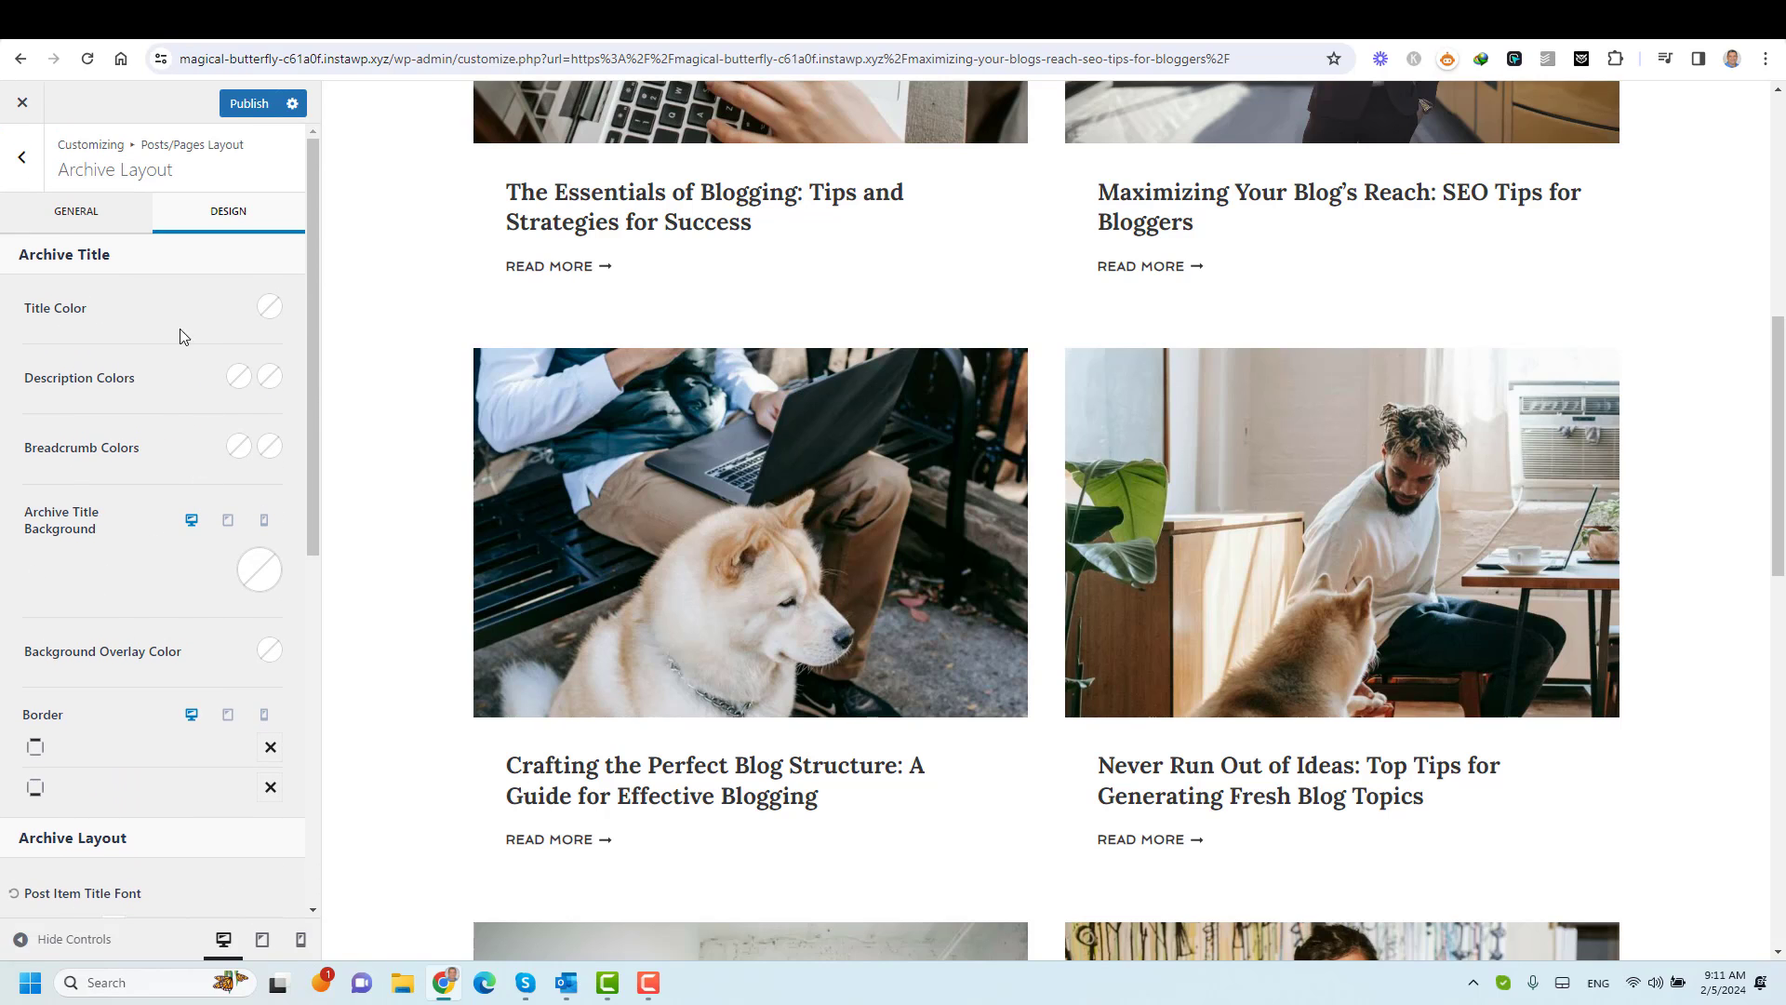
left_click(63, 240)
scroll(410, 410, "up", 8)
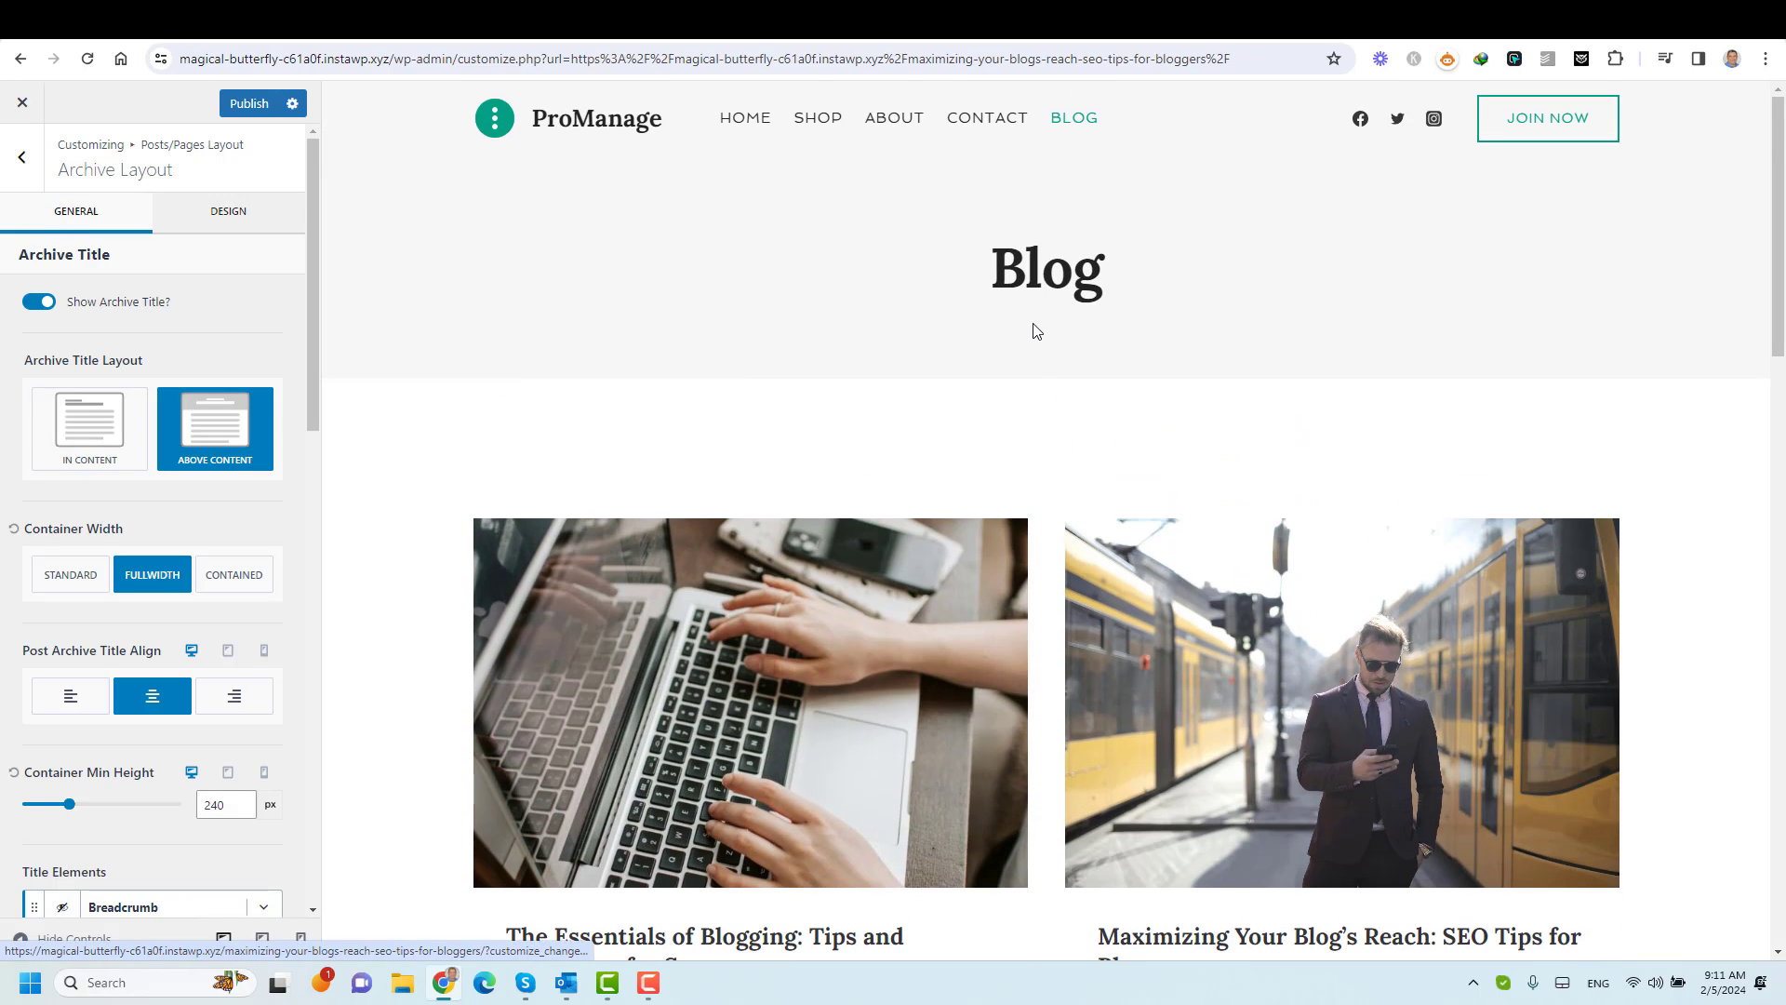
left_click(243, 105)
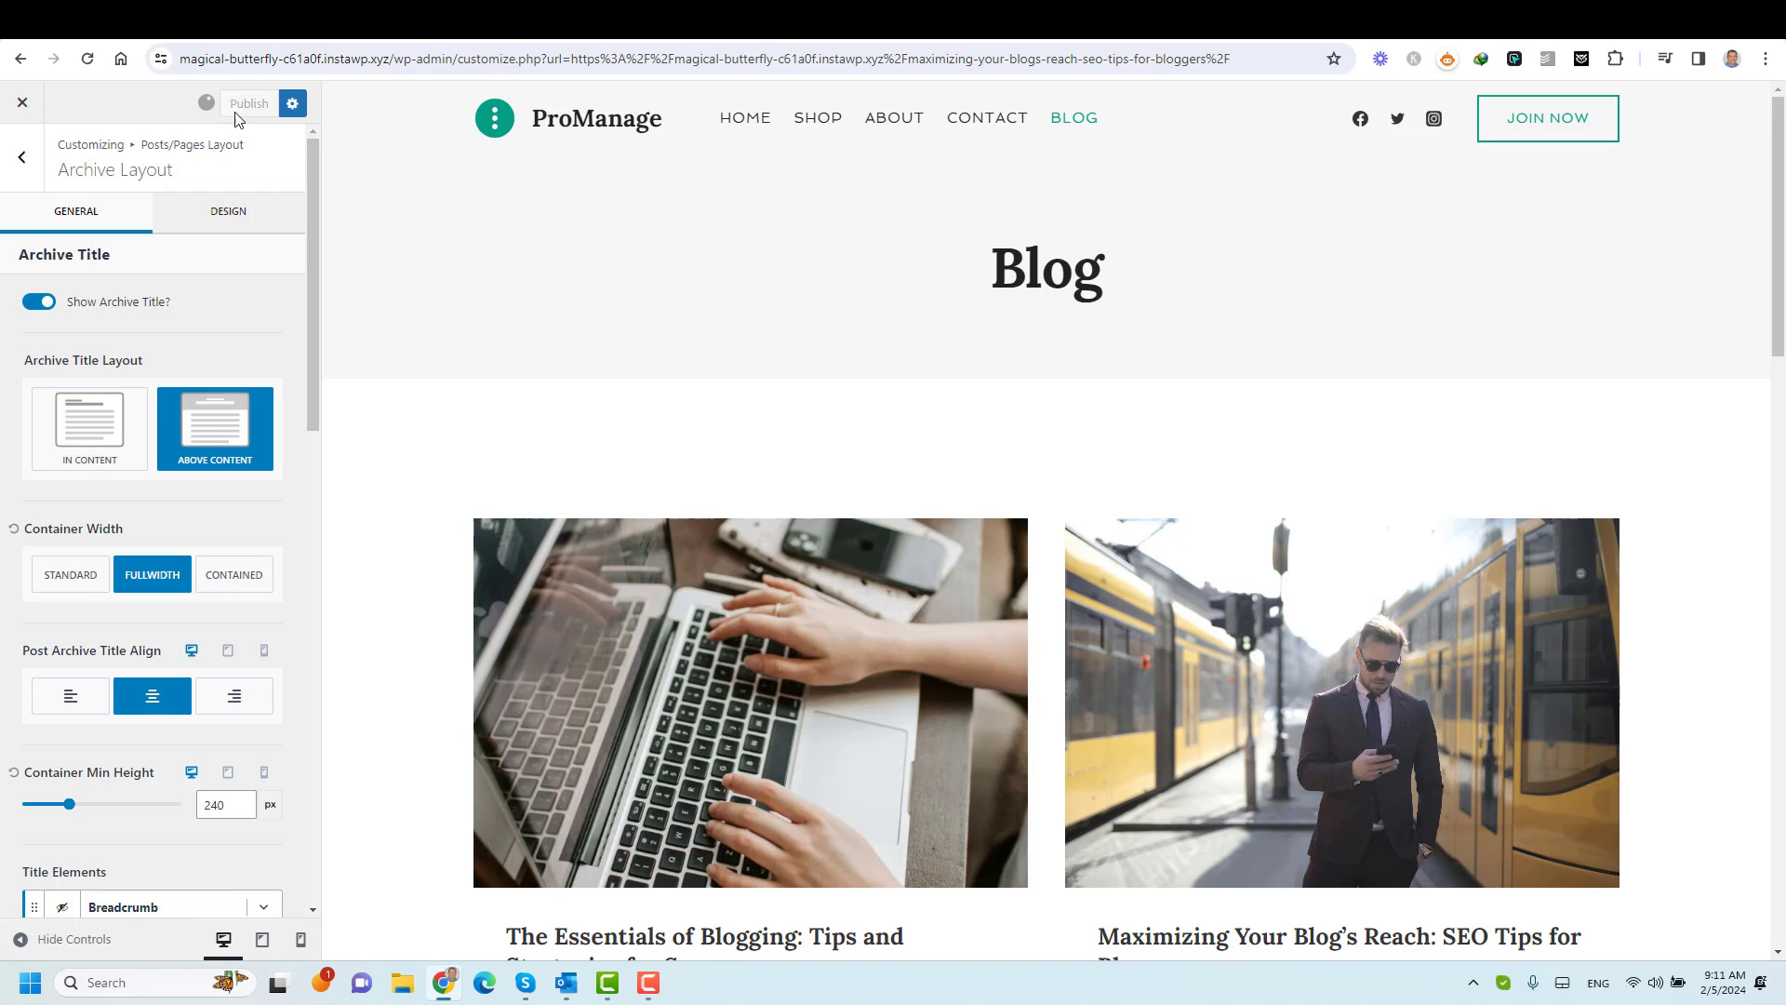
Close the Customizer and open the live Blog page.
left_click(21, 104)
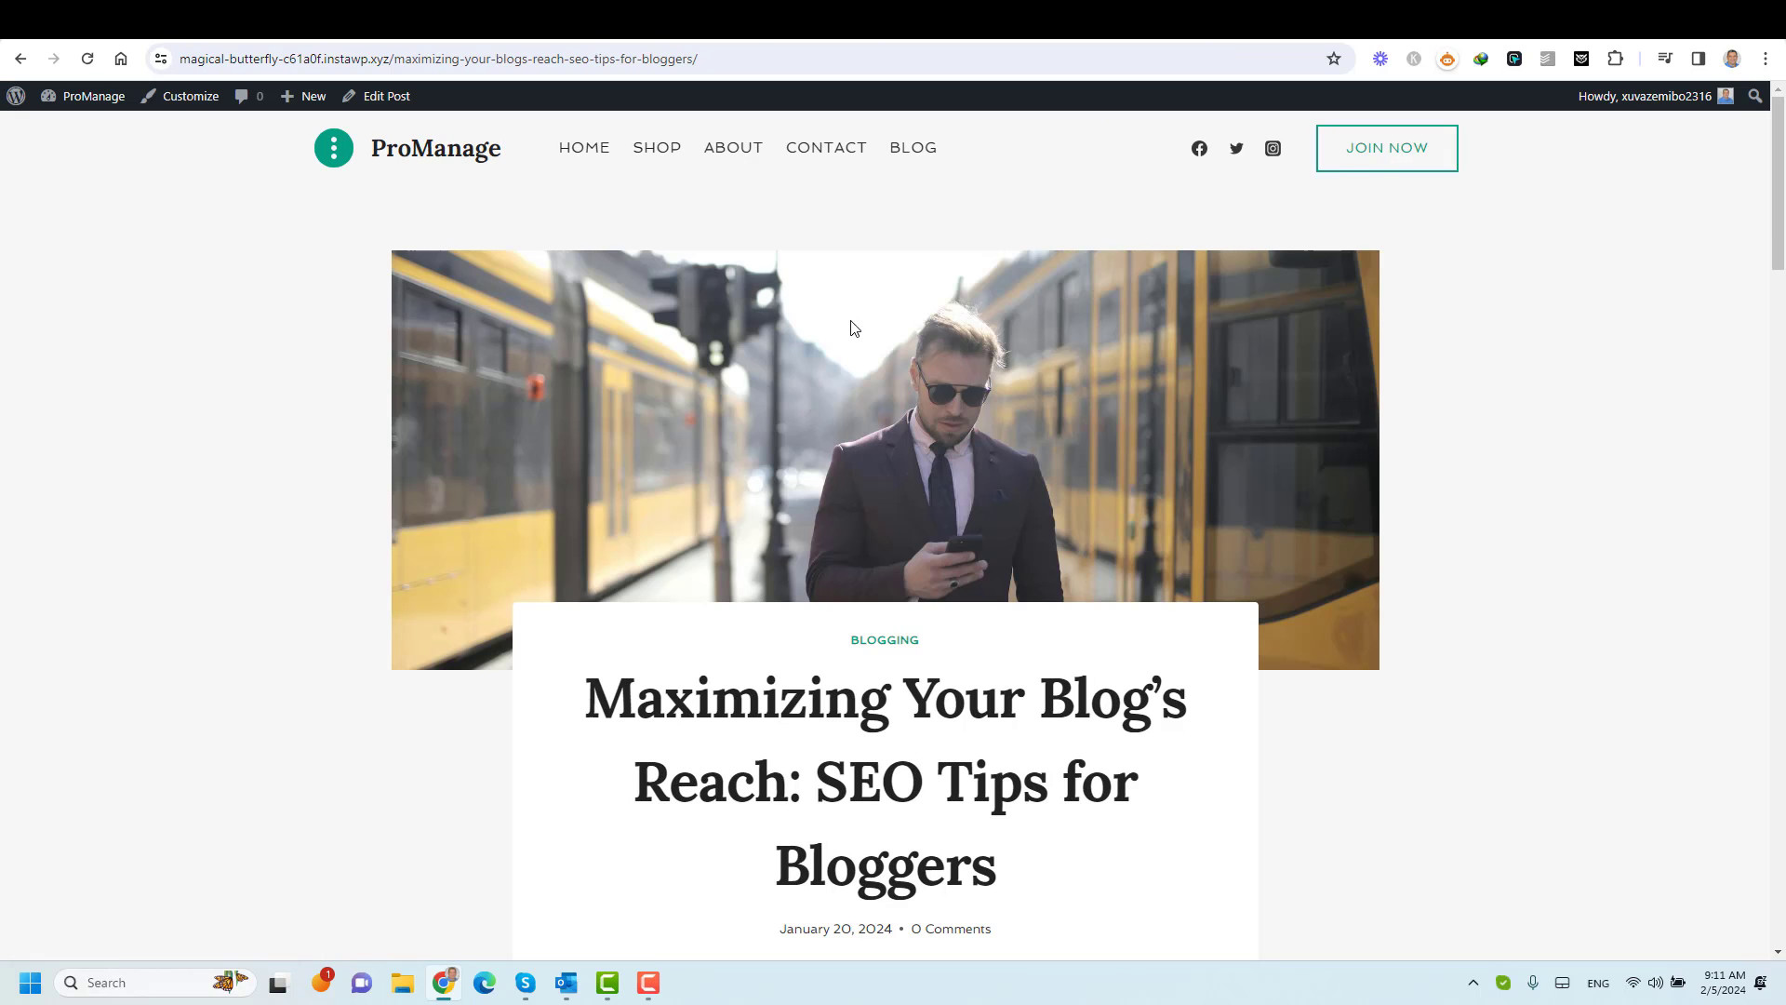
left_click(916, 149)
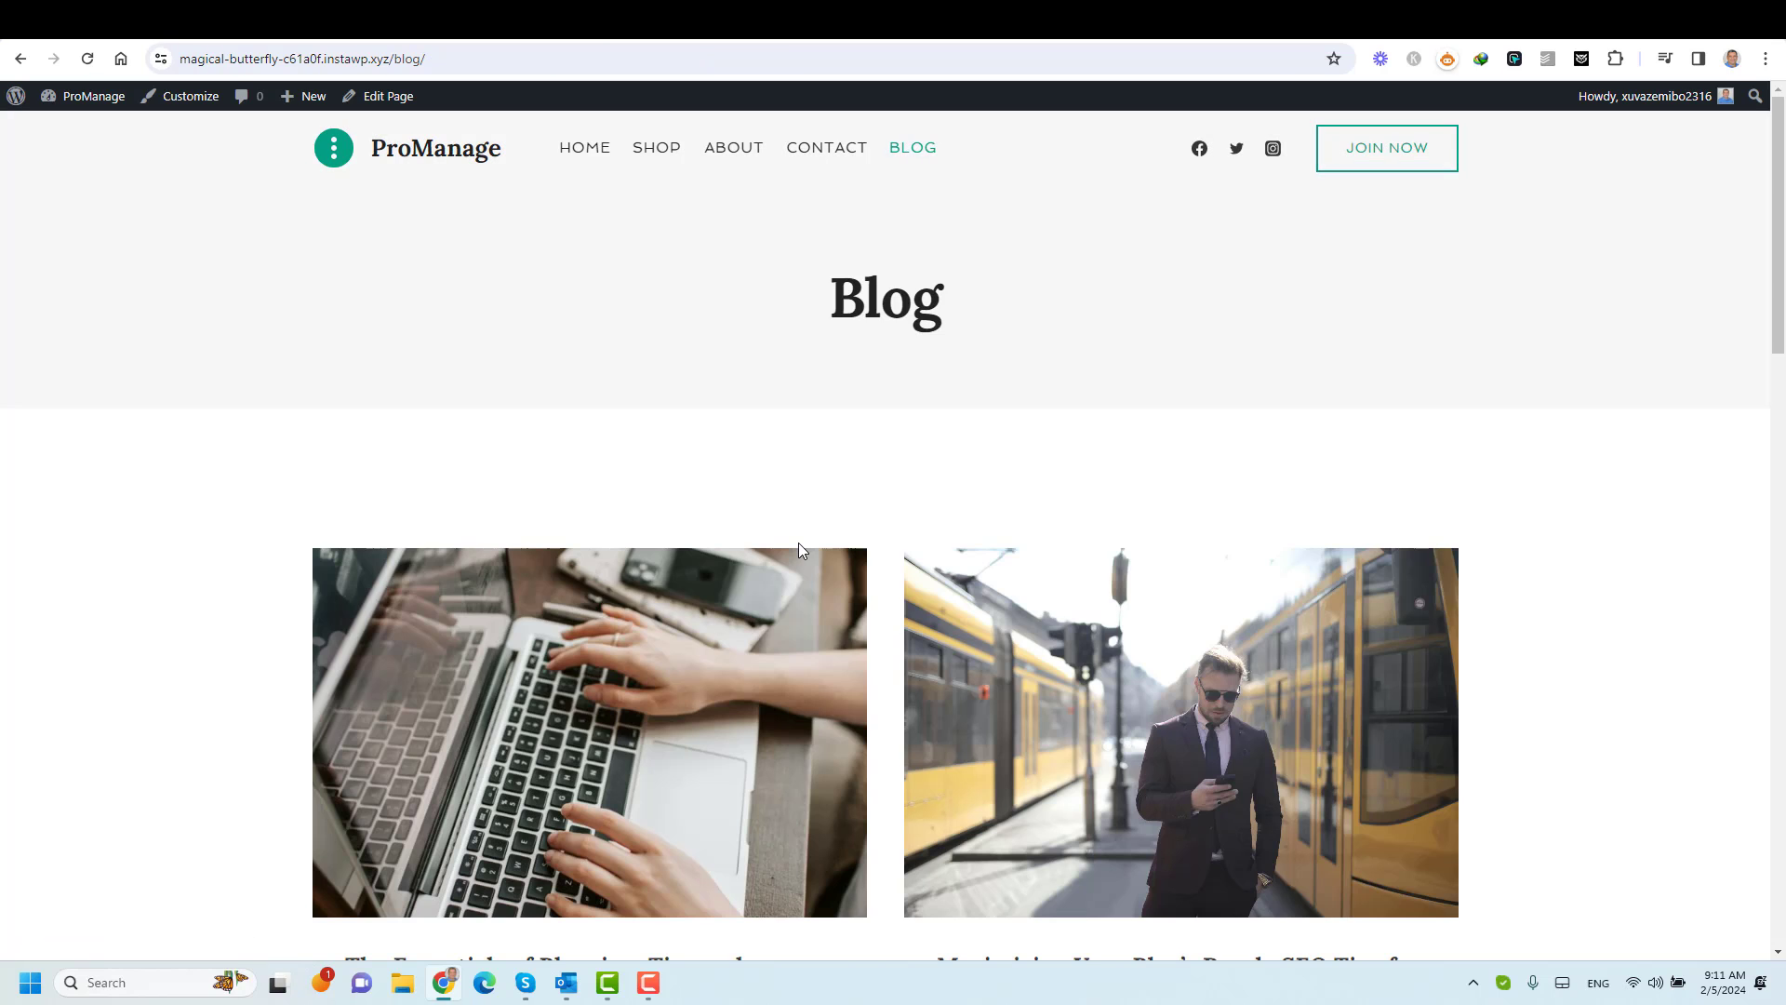
scroll(799, 549, "down", 5)
Open 'The Essentials of Blogging' and 'Never Run Out of Ideas' in new tabs, then view the latter.
right_click(644, 333)
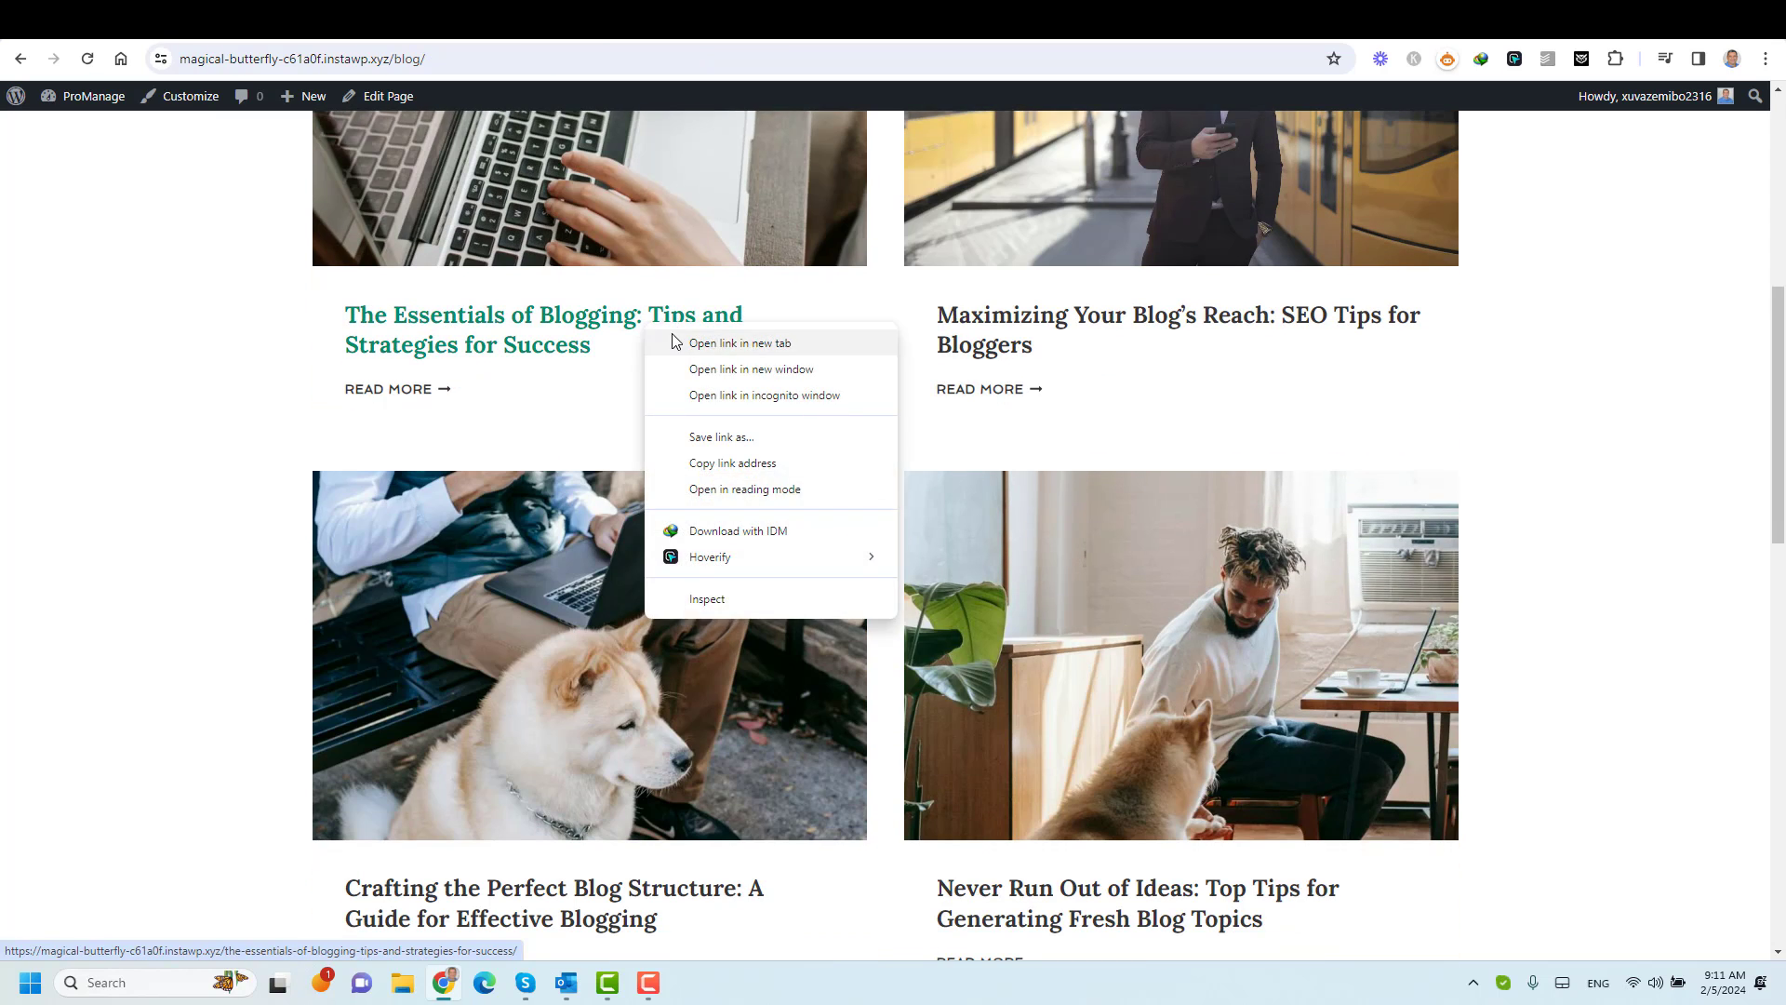
left_click(739, 458)
scroll(739, 459, "down", 4)
right_click(994, 515)
left_click(1093, 643)
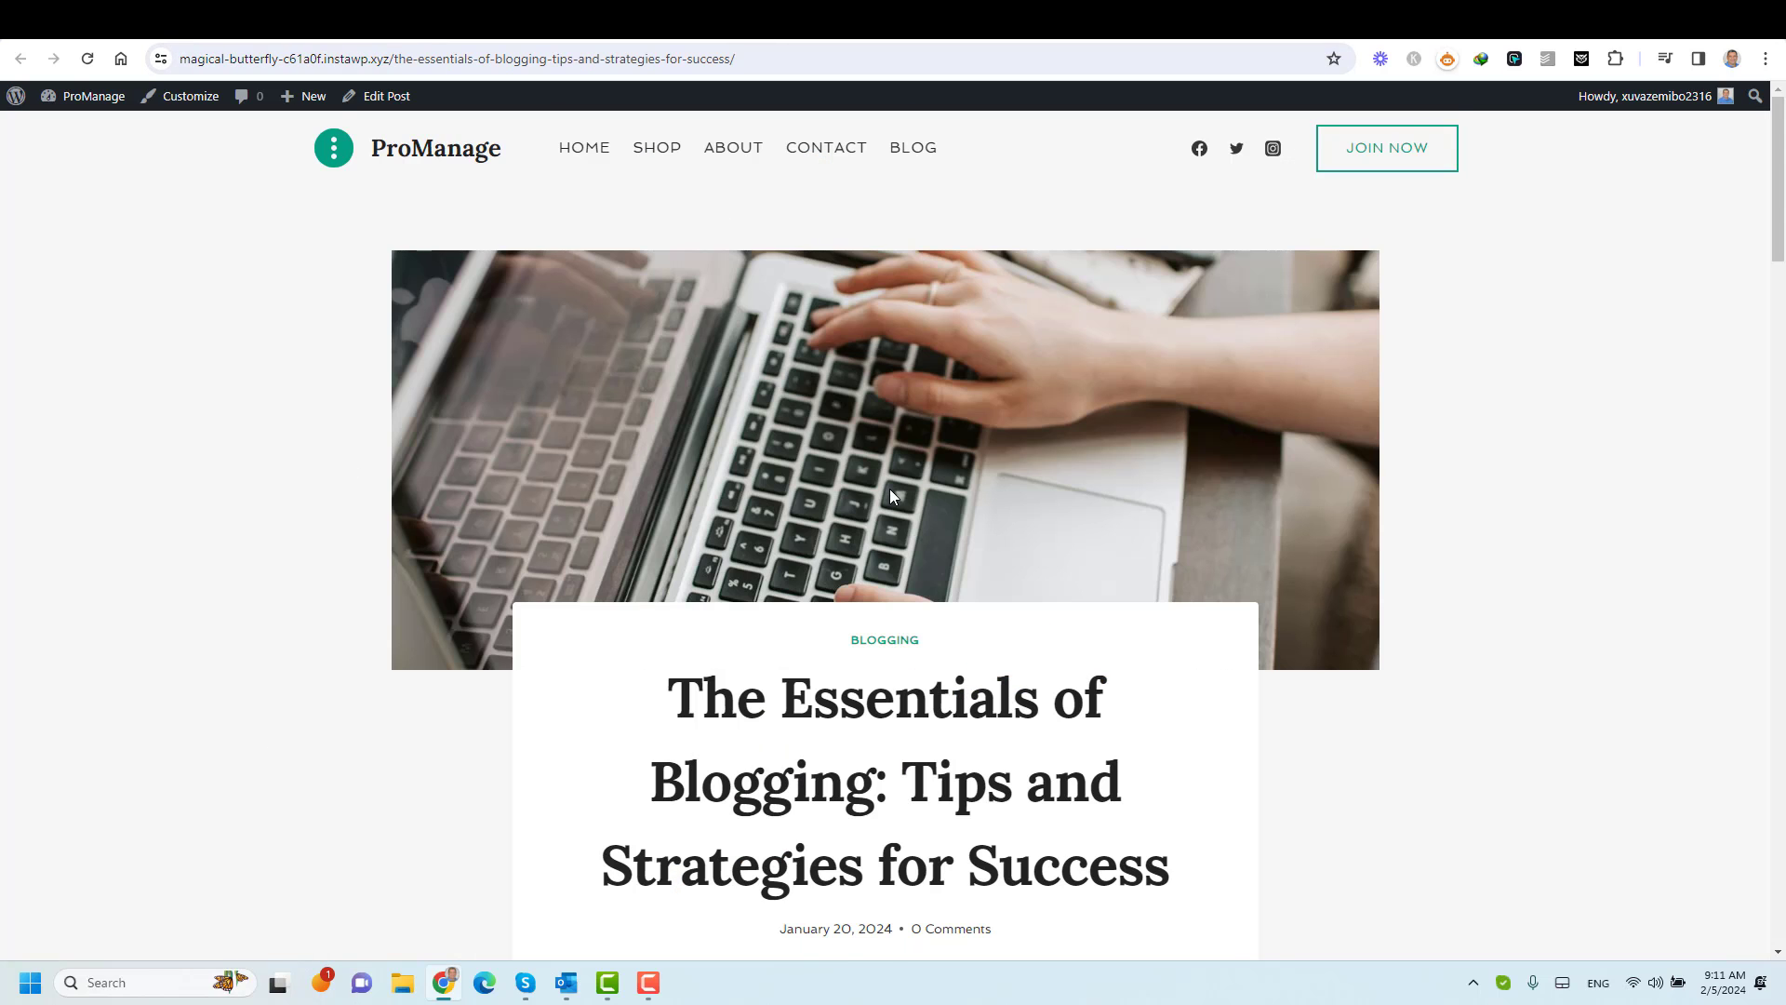
scroll(889, 496, "down", 5)
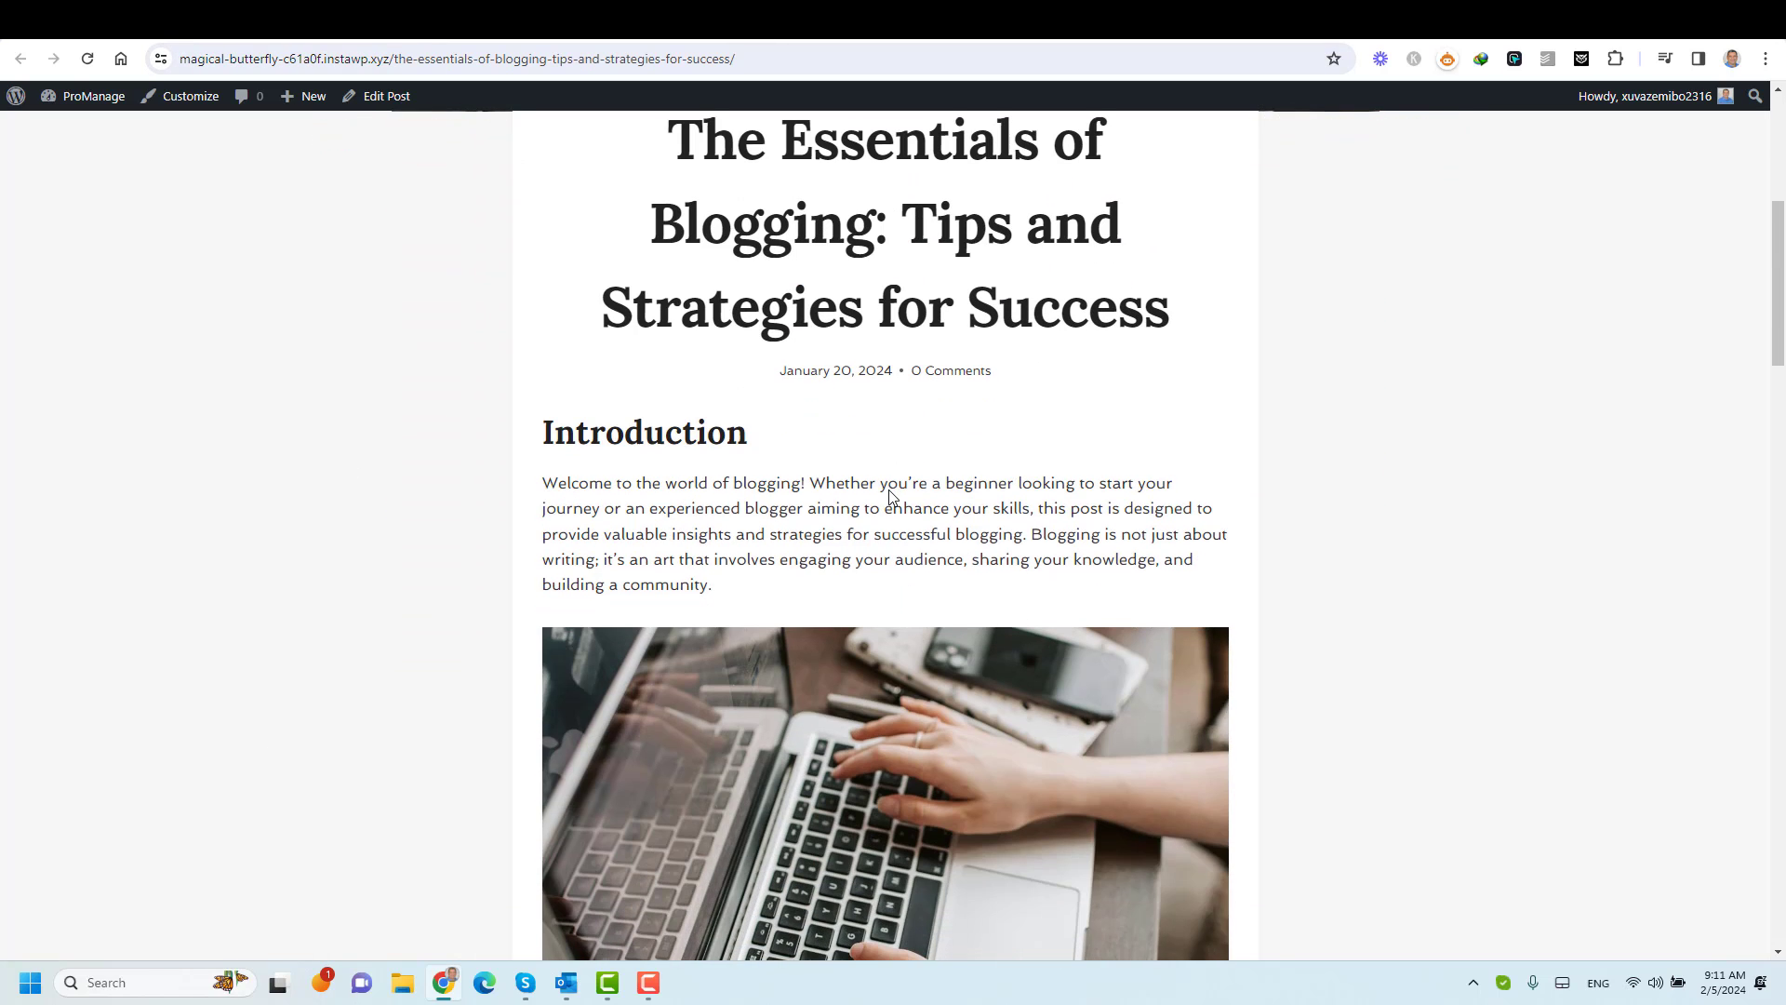
scroll(763, 553, "up", 5)
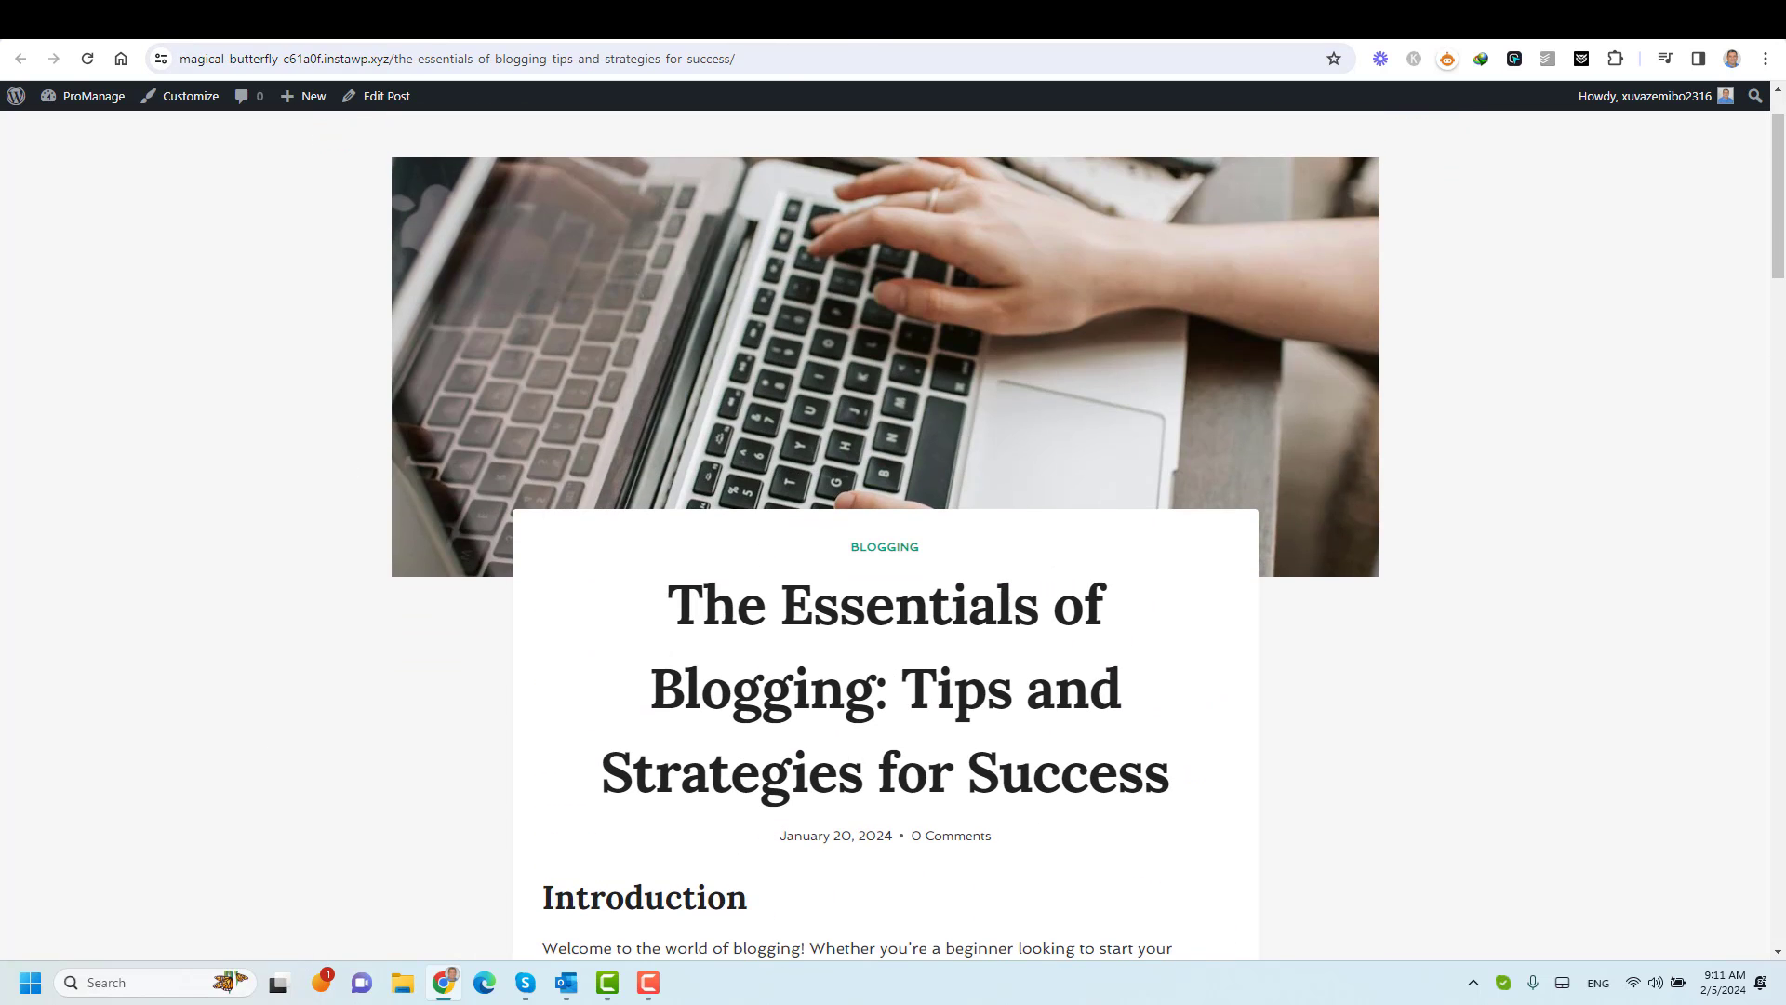
key("ctrl+Tab")
scroll(909, 575, "down", 4)
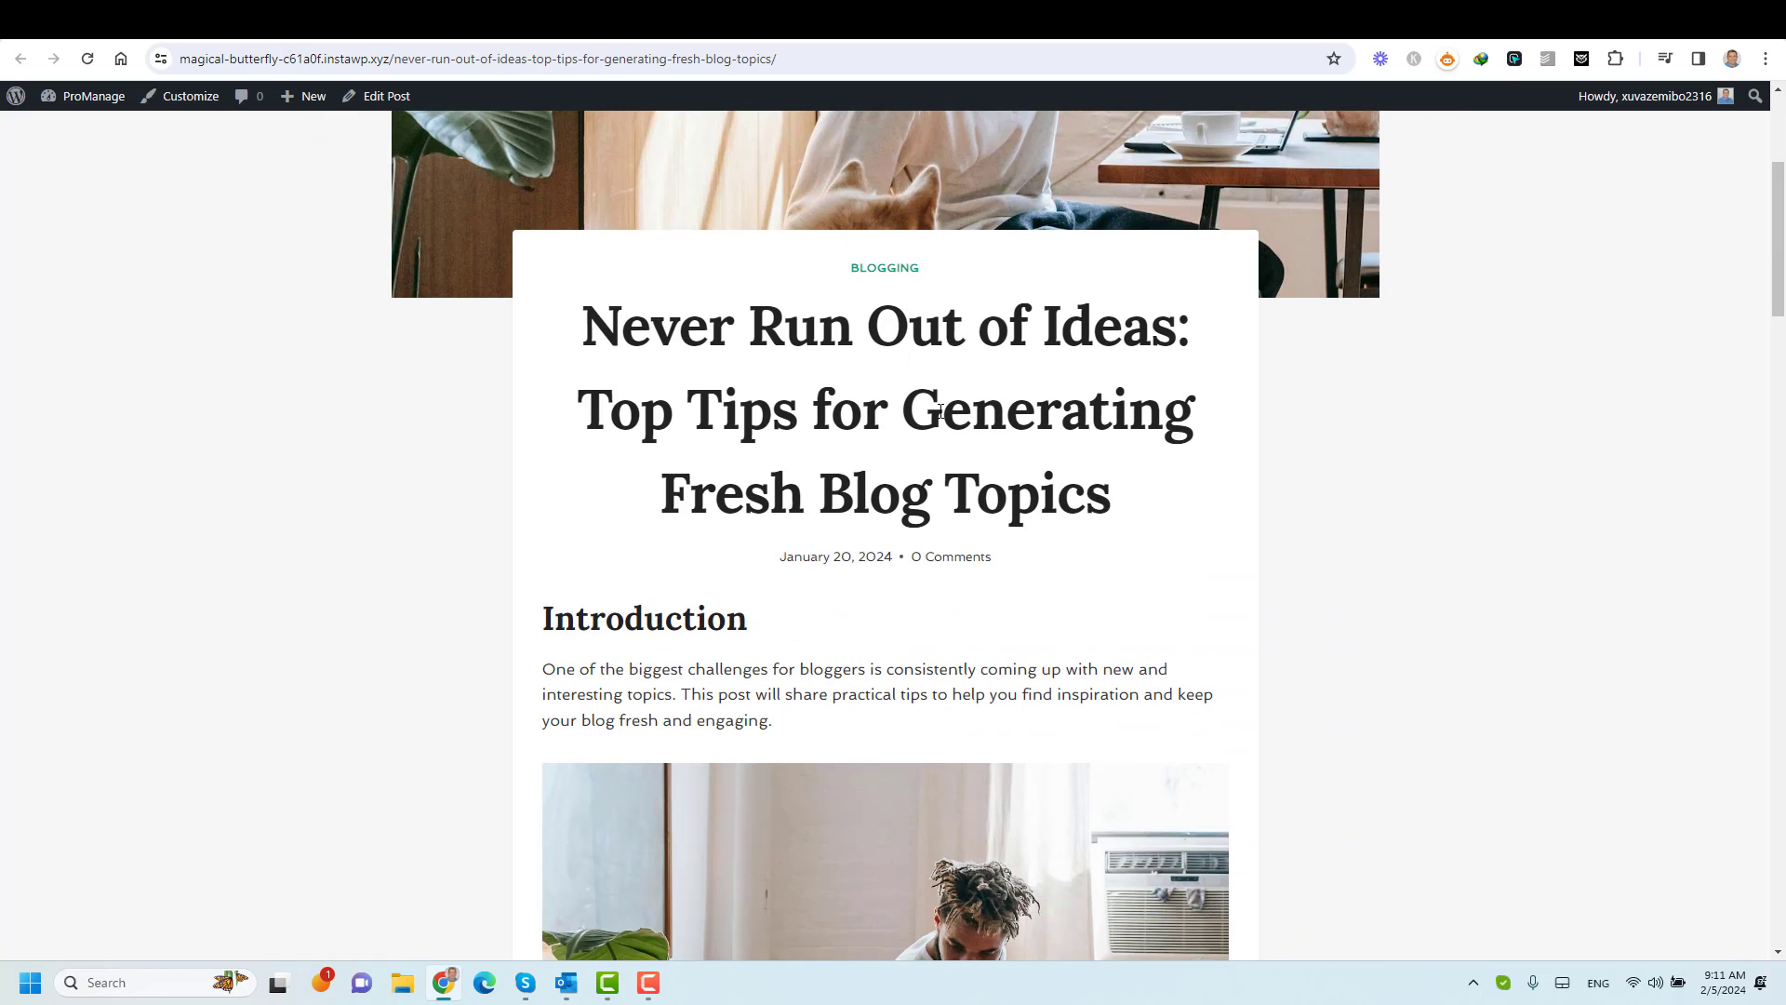